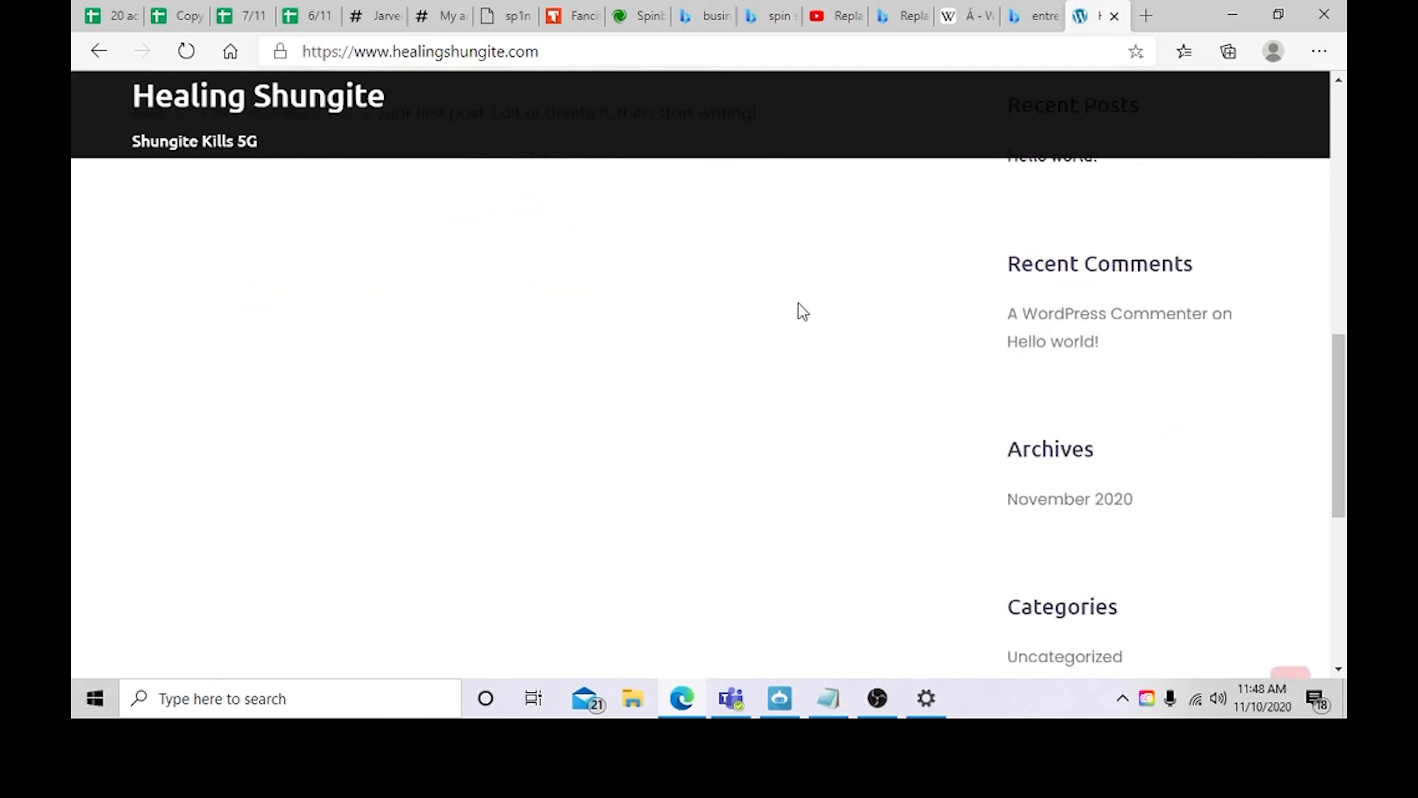
Step: Open the site's wp-admin address and log in to the WordPress dashboard
scroll(800, 302, "up", 14)
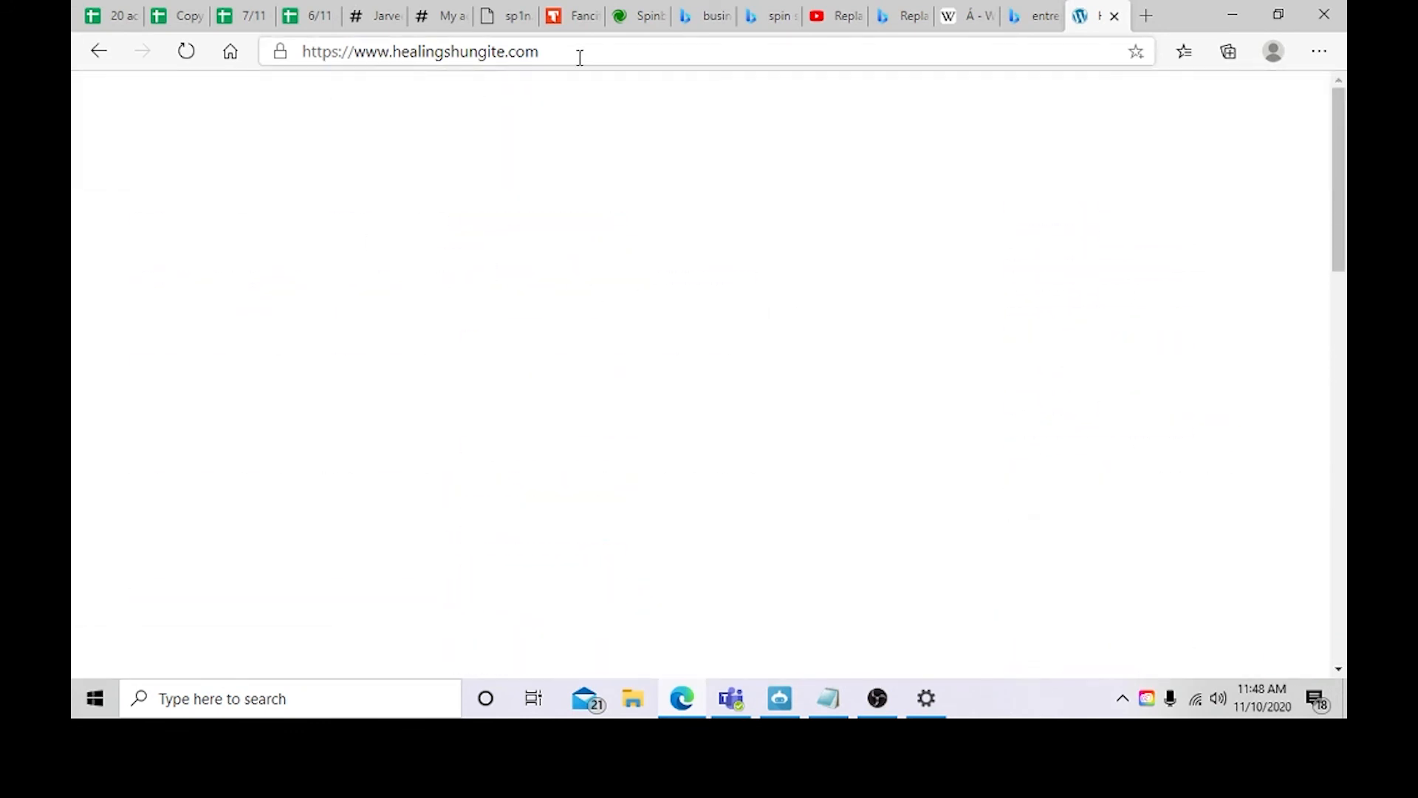
scroll(545, 177, "down", 6)
scroll(579, 265, "down", 8)
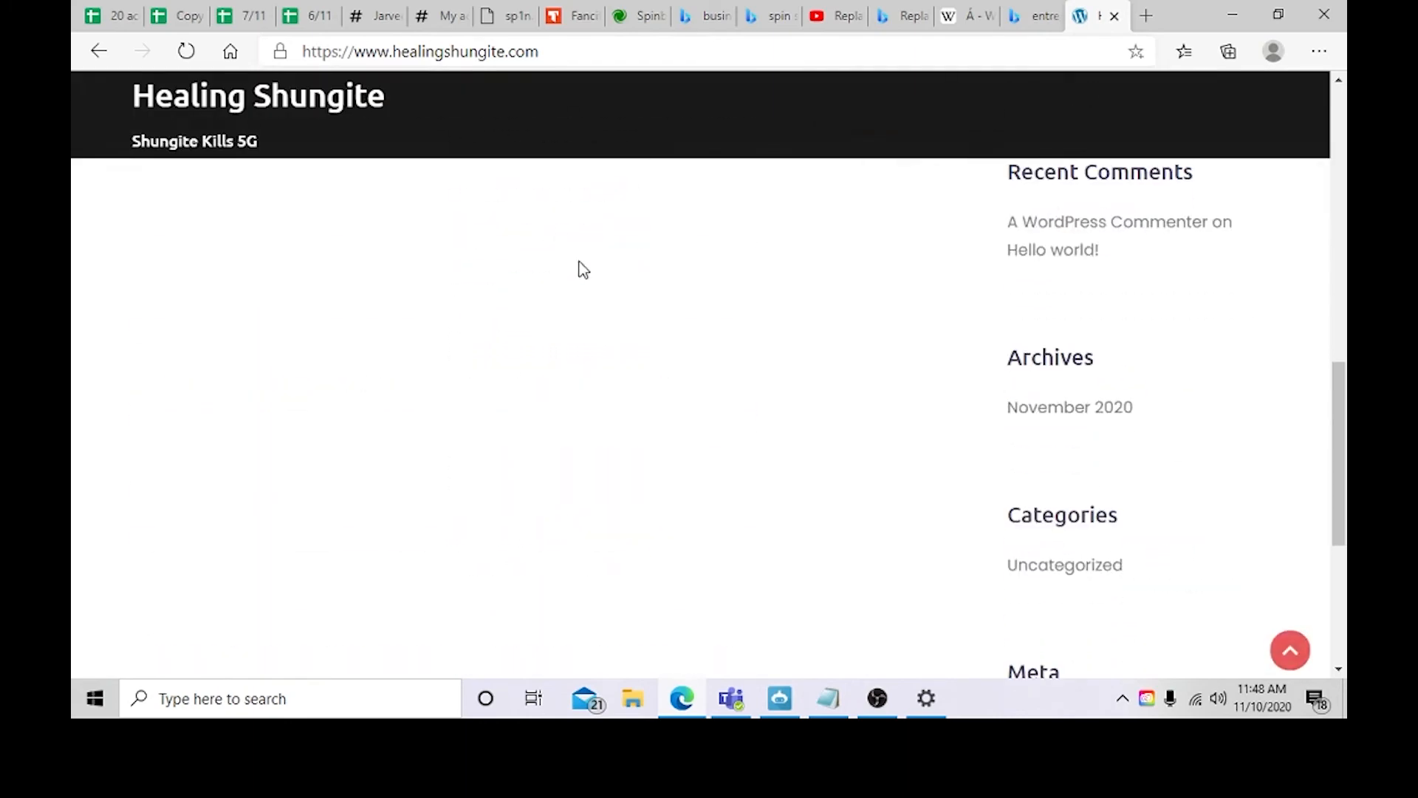
scroll(699, 342, "up", 12)
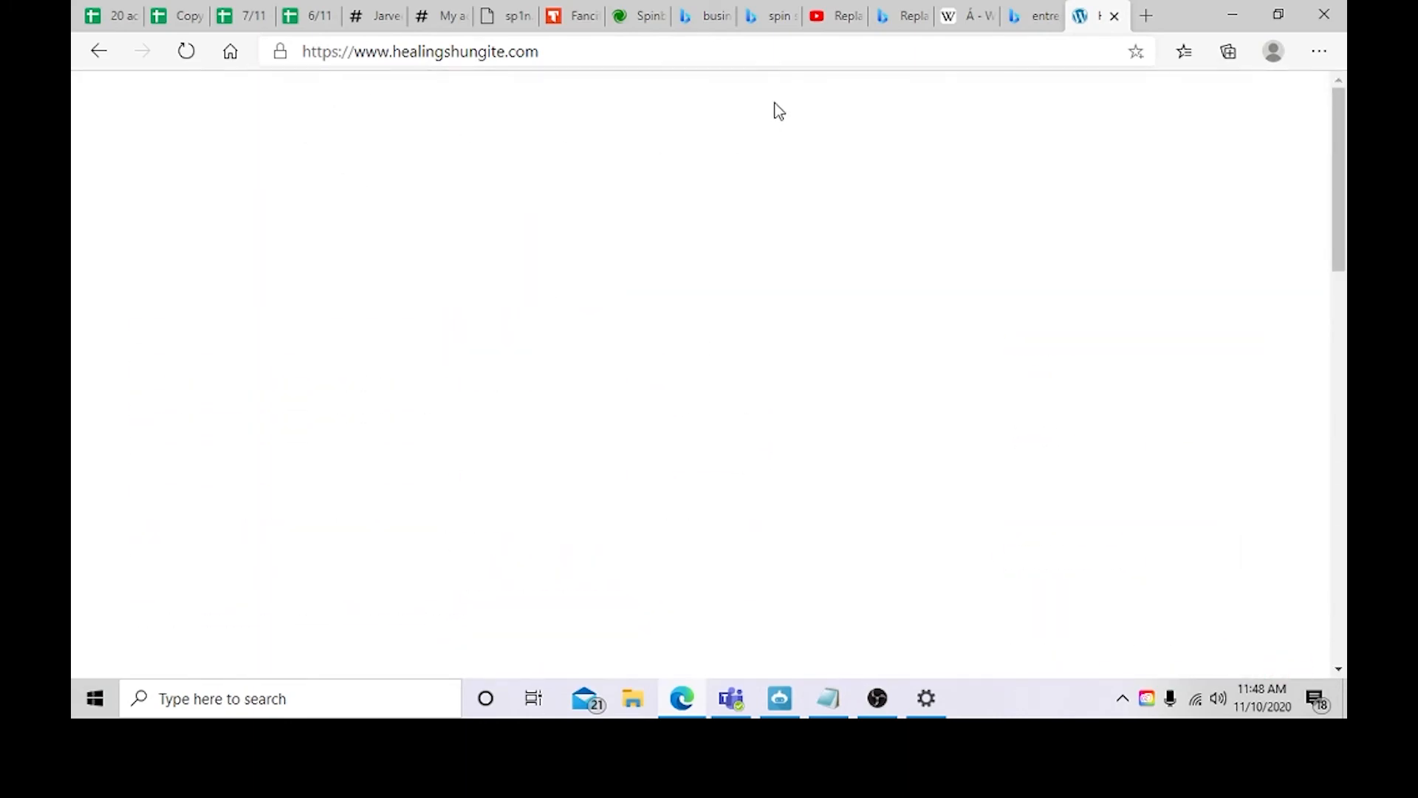
left_click(606, 56)
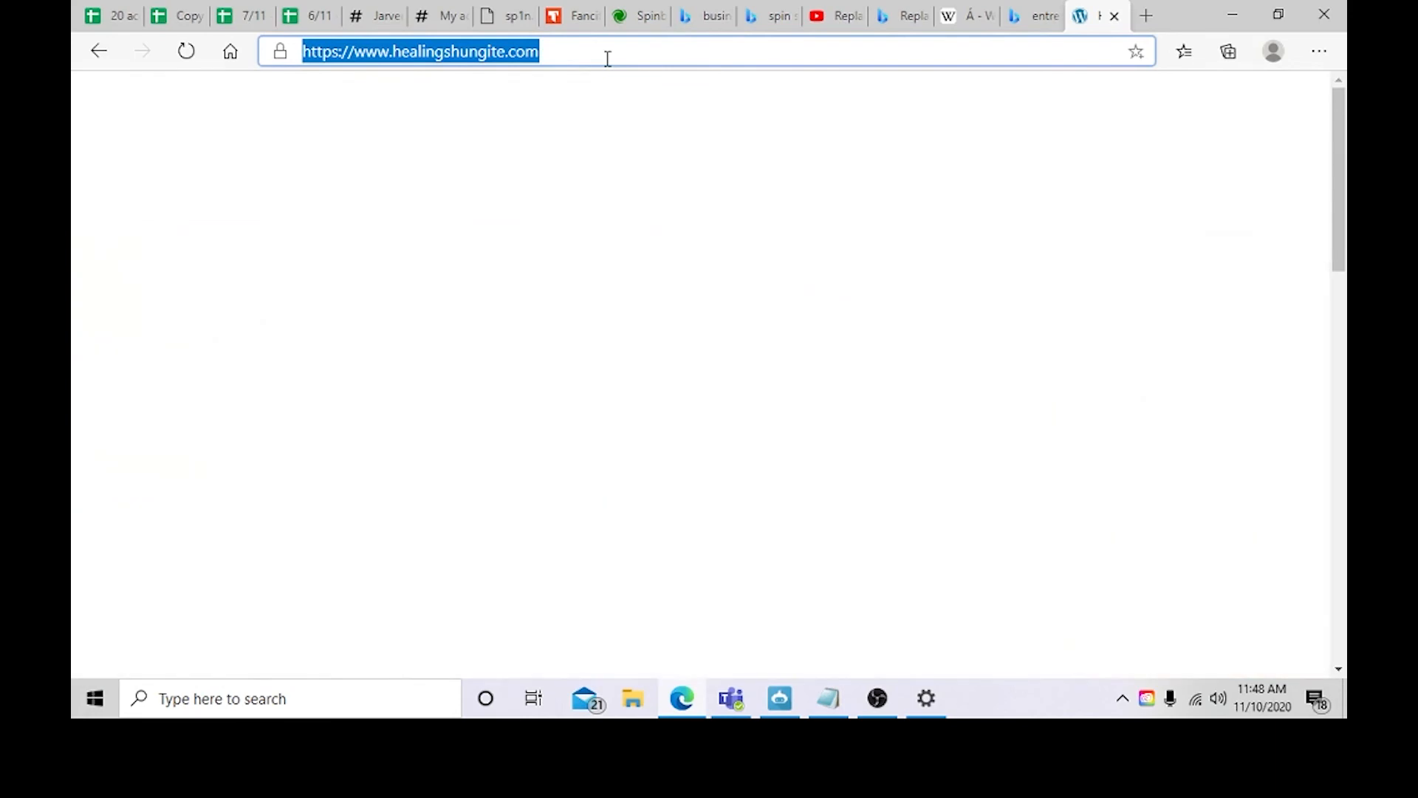
left_click(606, 56)
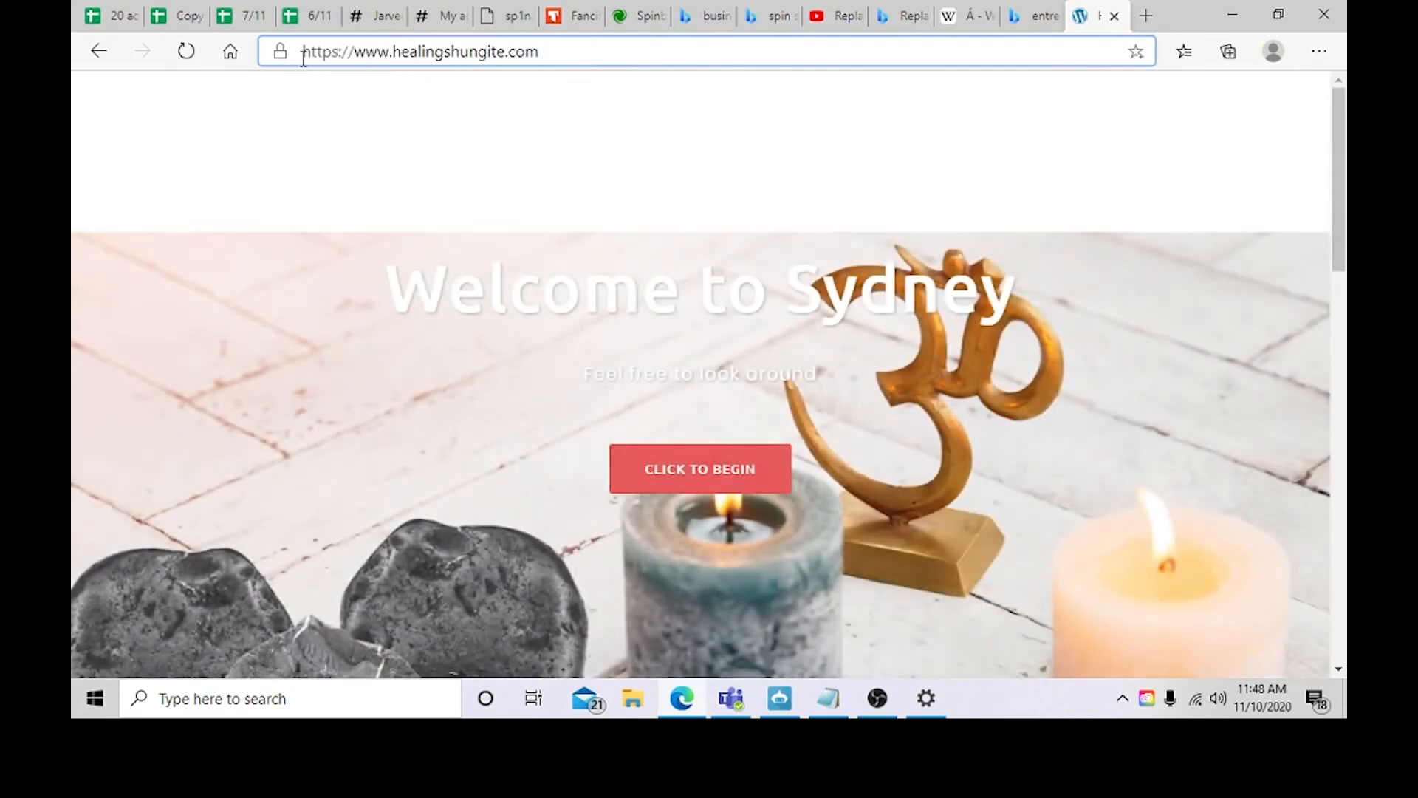
left_click_drag(302, 54, 519, 71)
left_click(546, 52)
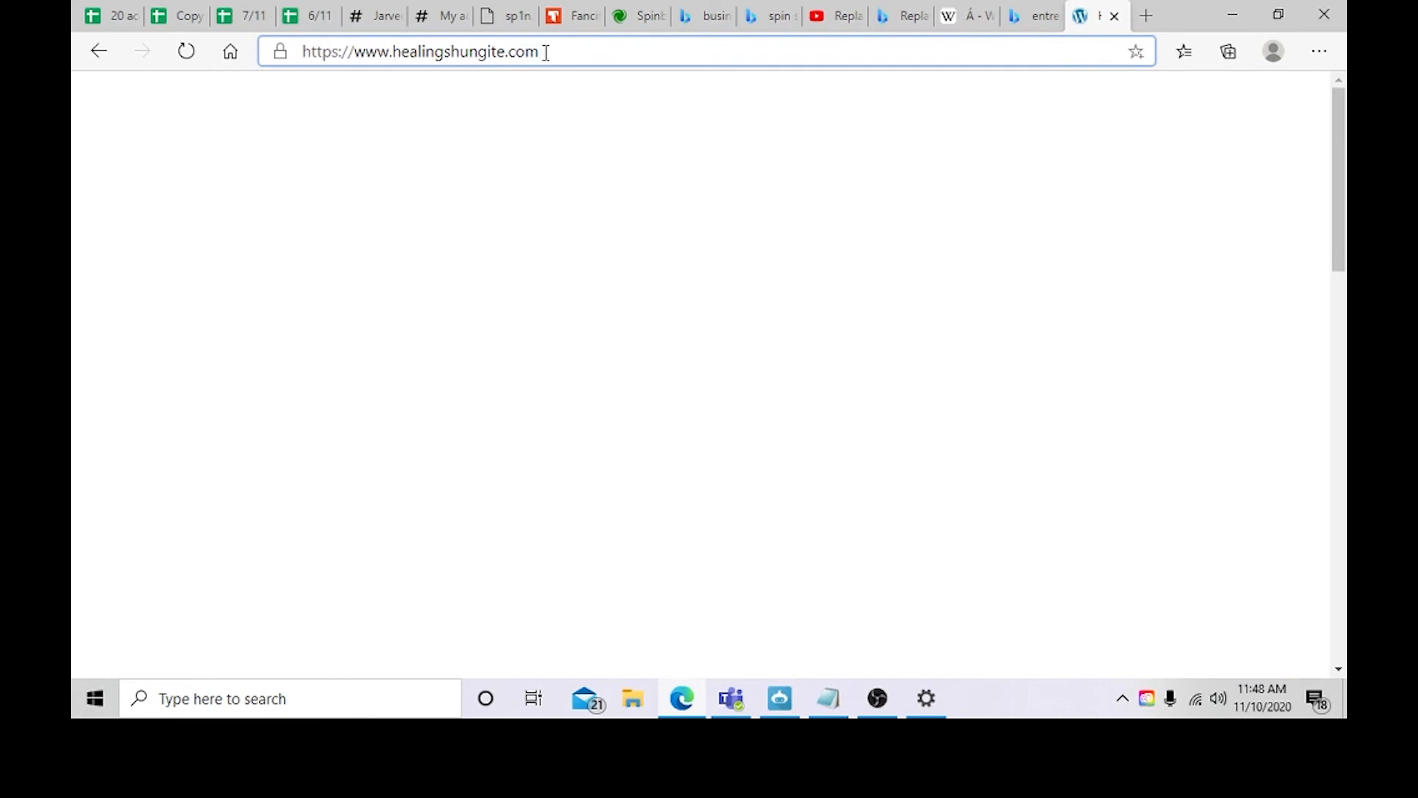
type("/admin-wp")
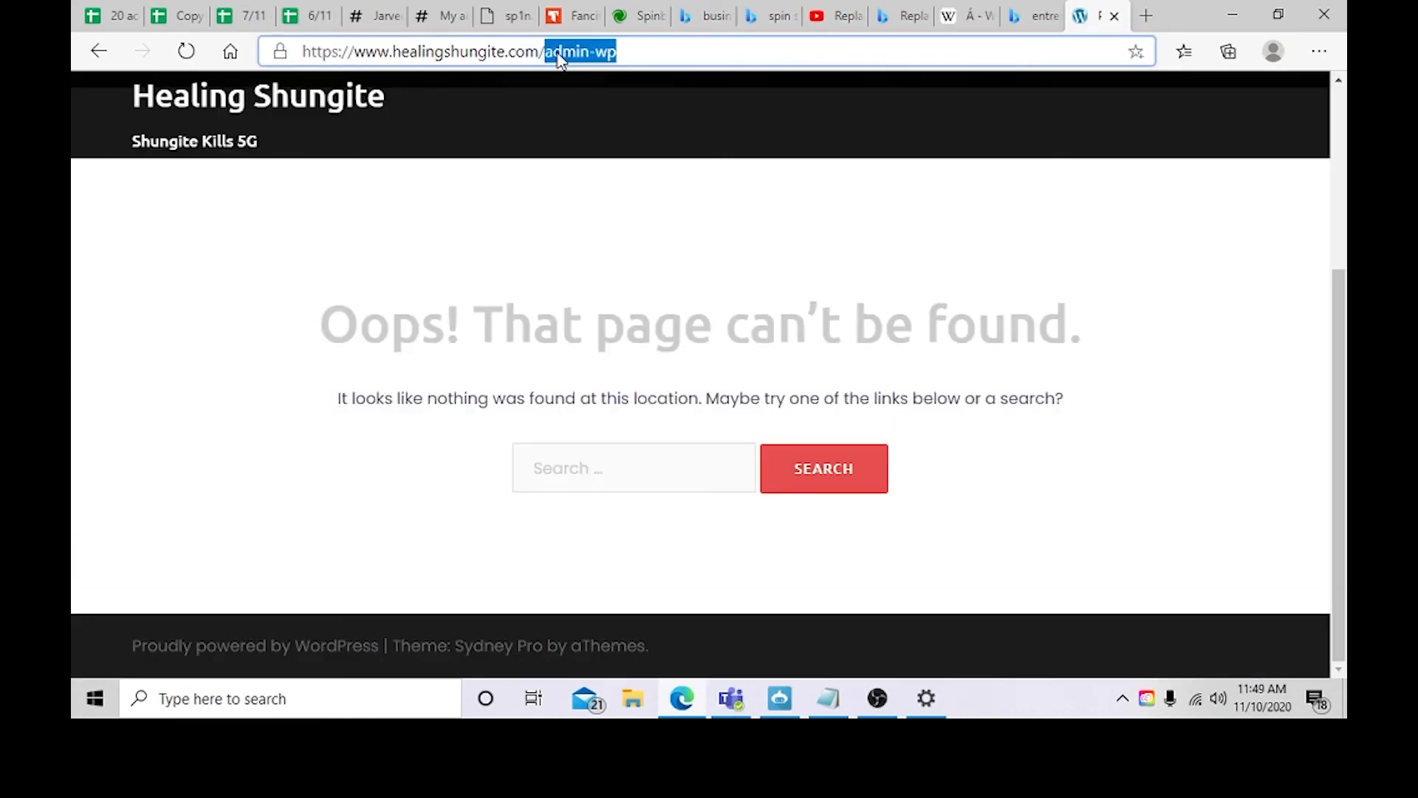
key("BackSpace")
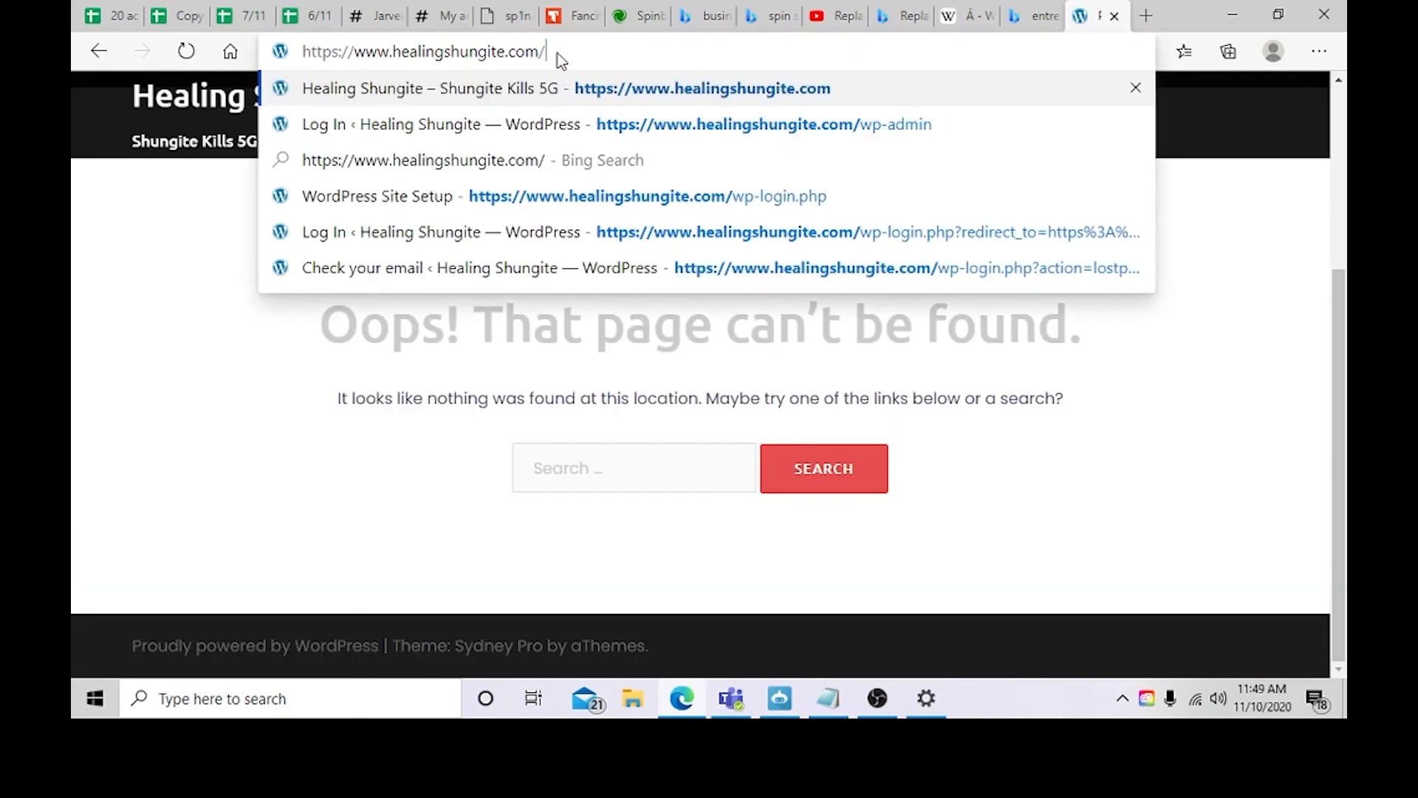
type("wp-")
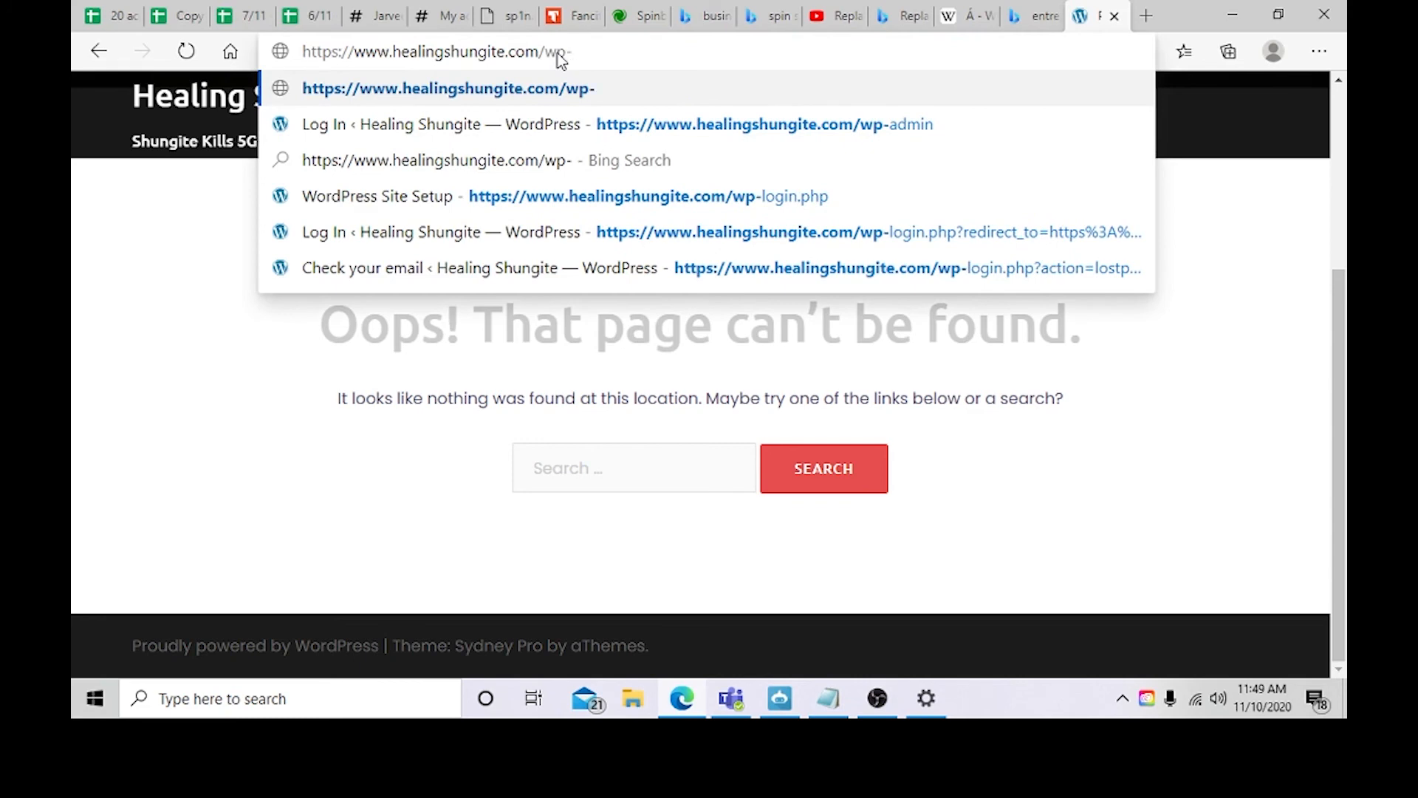
type("admin")
key("Return")
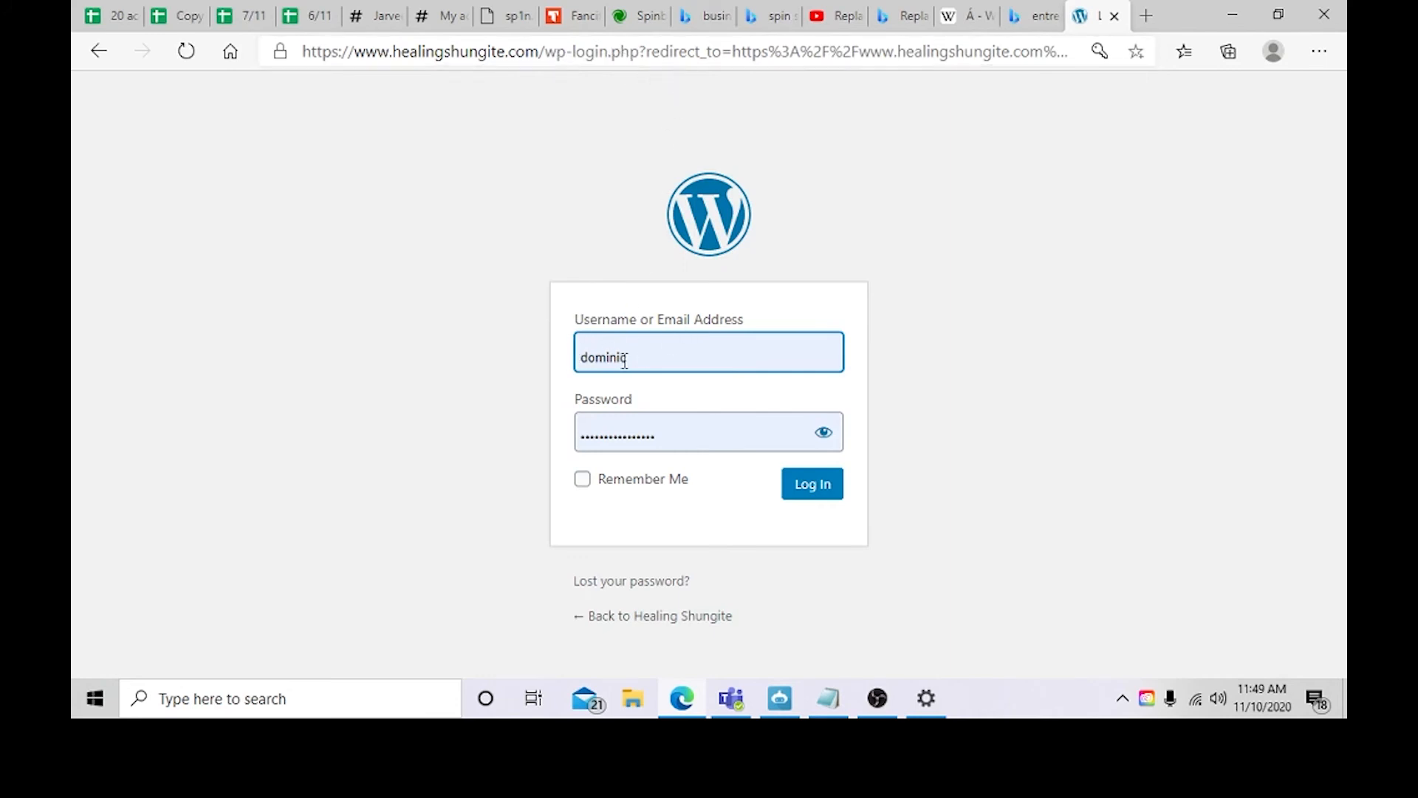
left_click(814, 488)
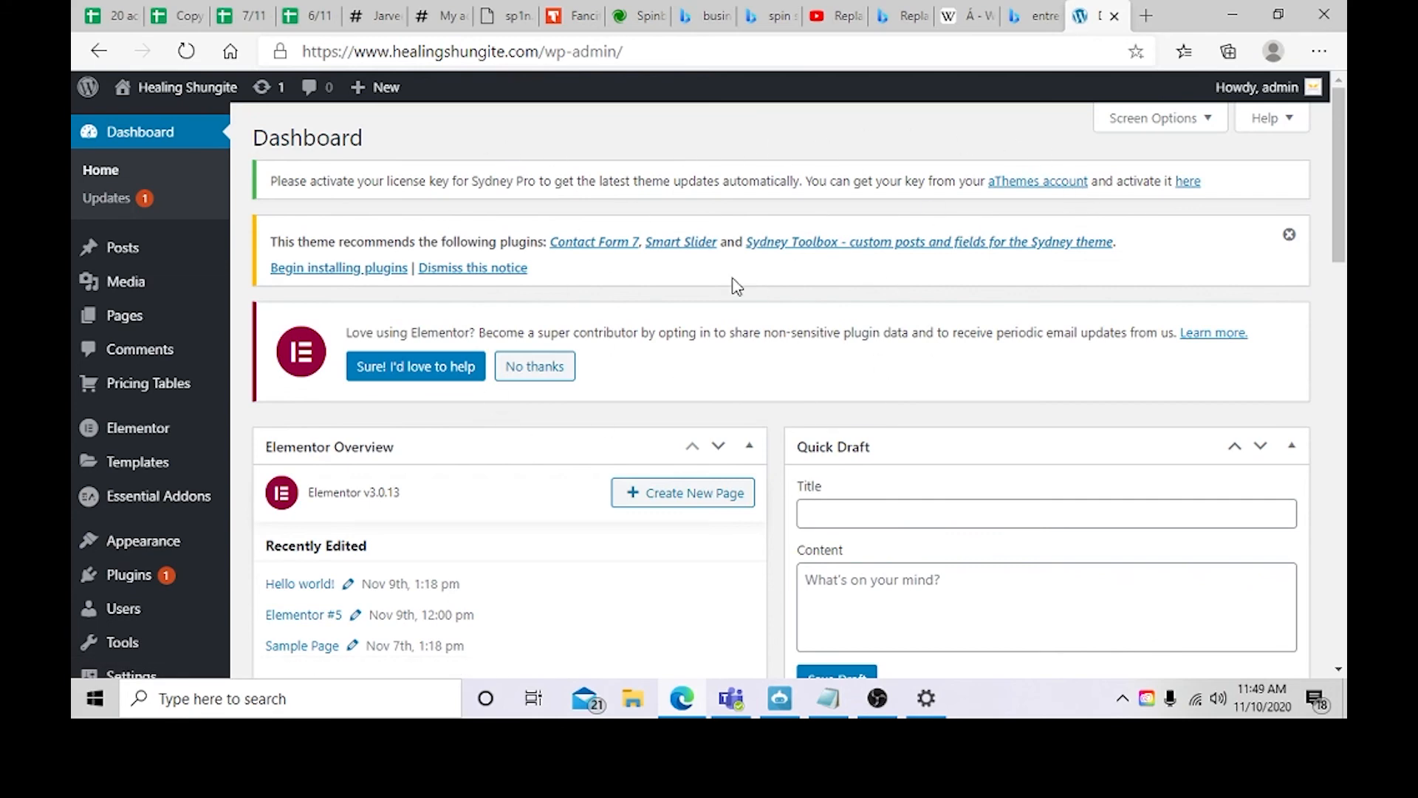
Step: Visit the live site from the dashboard and open the theme Customizer
mouse_move(162, 95)
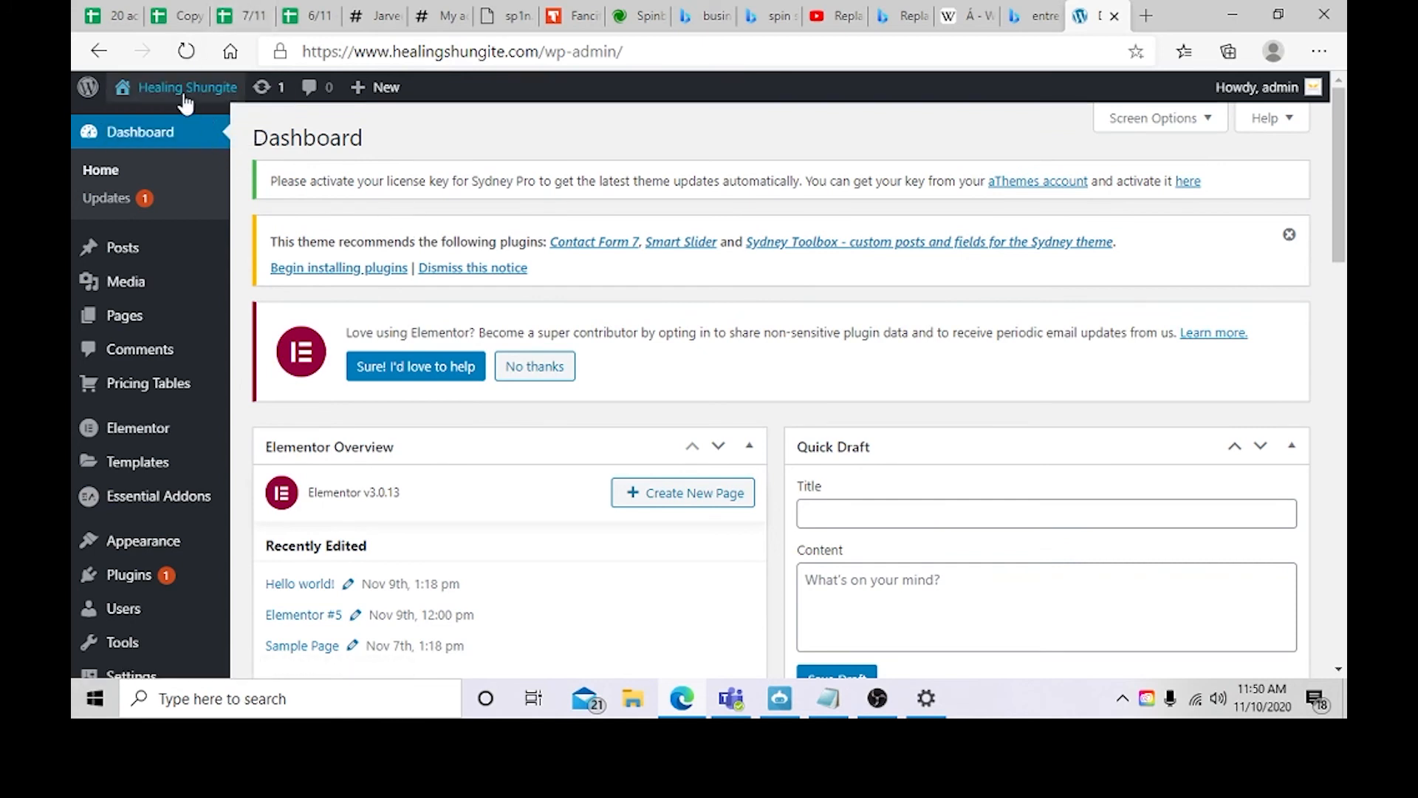
left_click(185, 100)
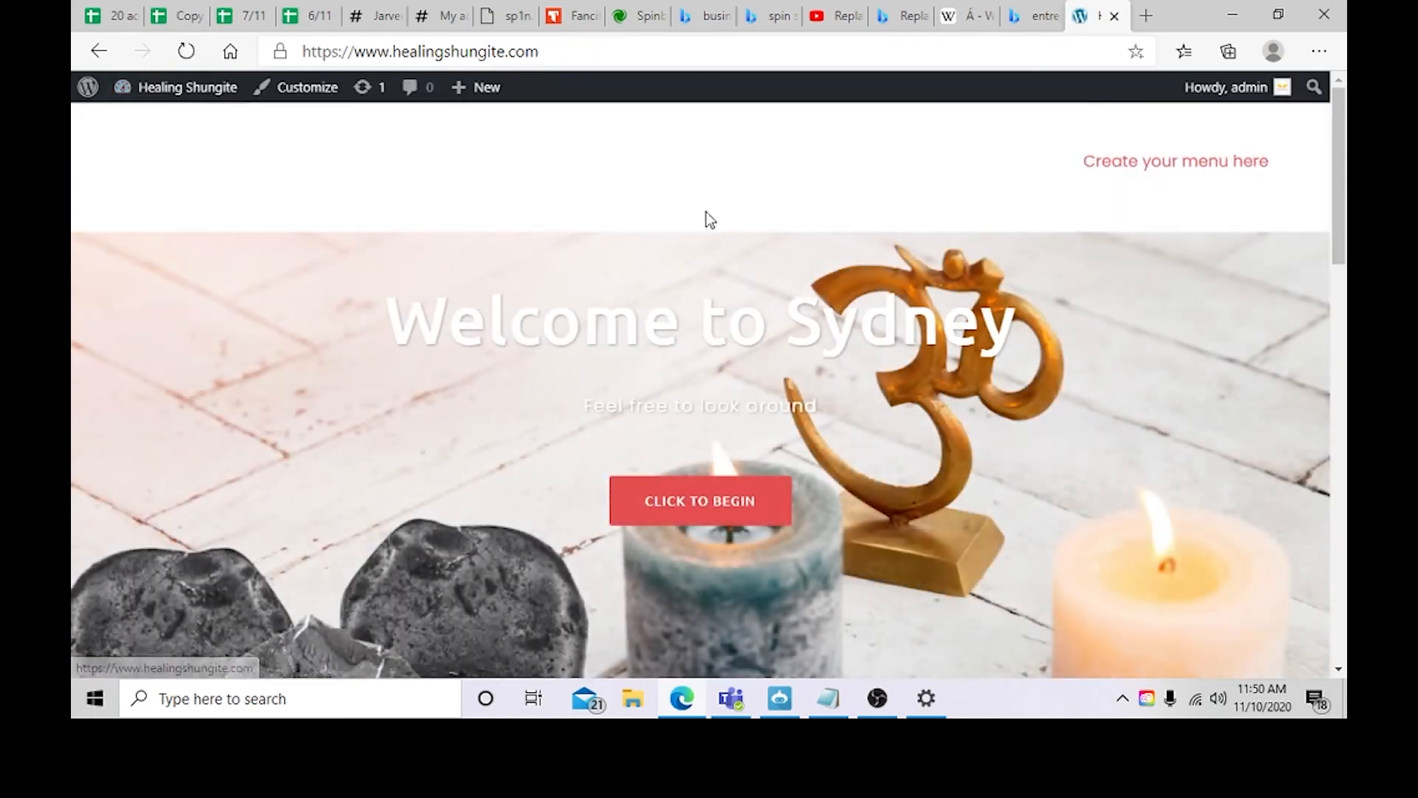
scroll(706, 211, "down", 8)
scroll(616, 300, "down", 4)
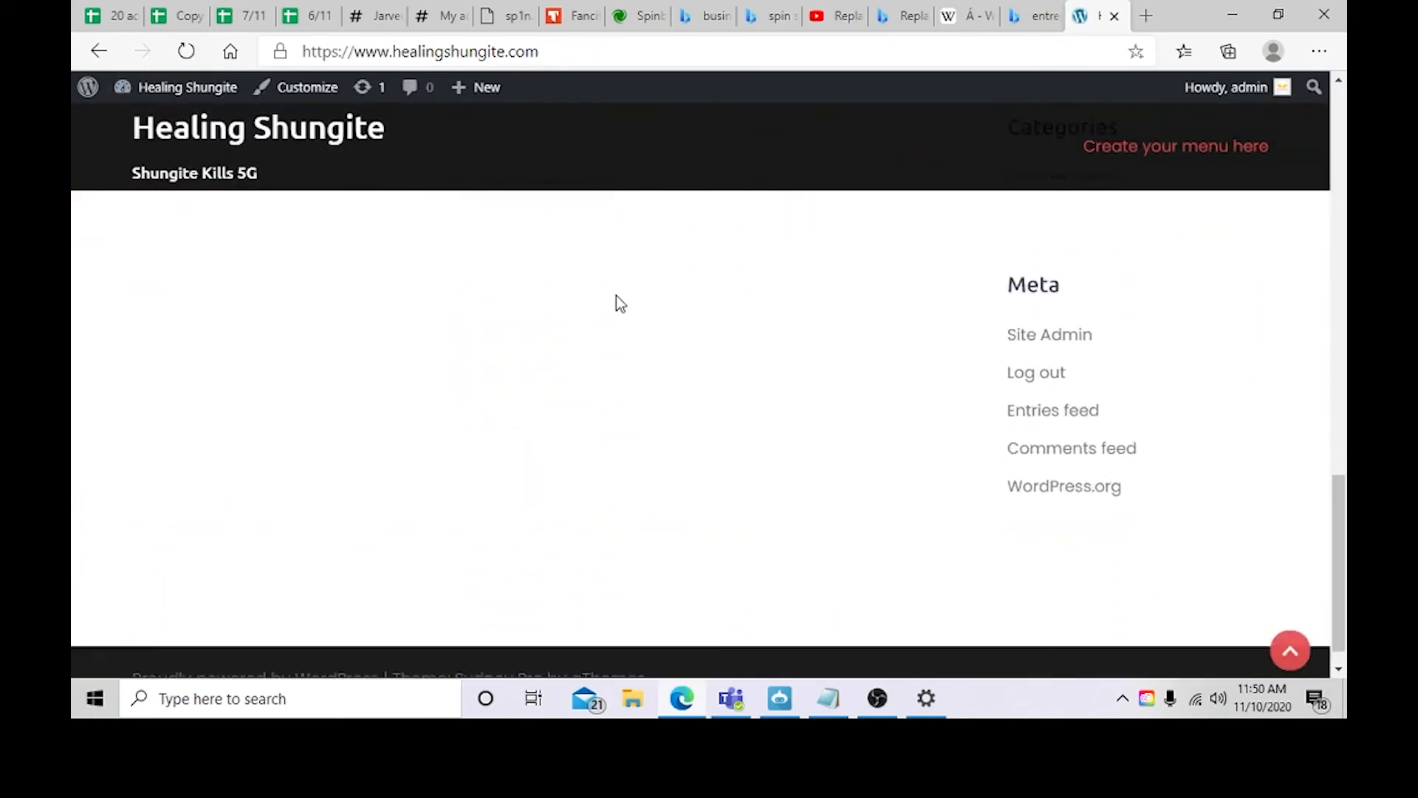
scroll(618, 326, "up", 15)
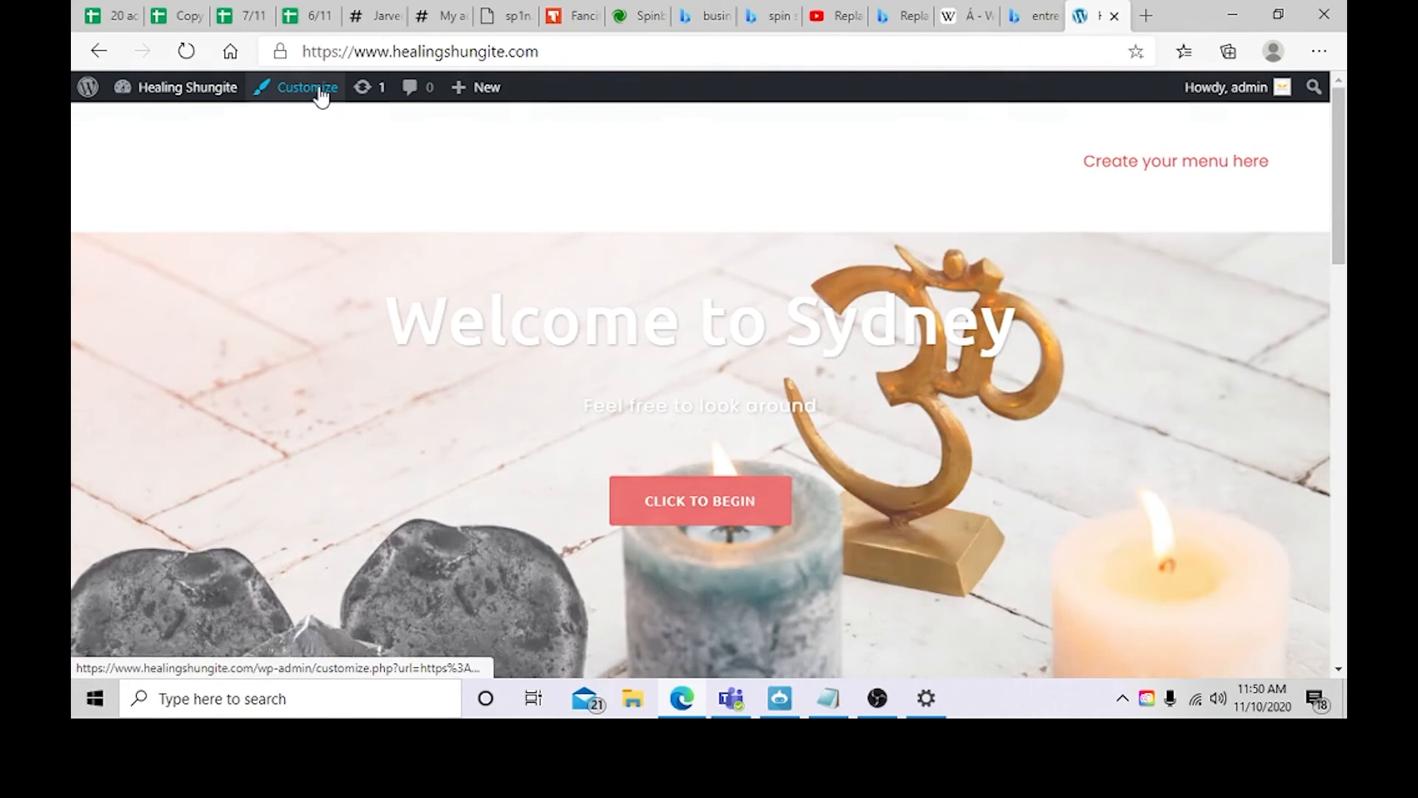
left_click(321, 95)
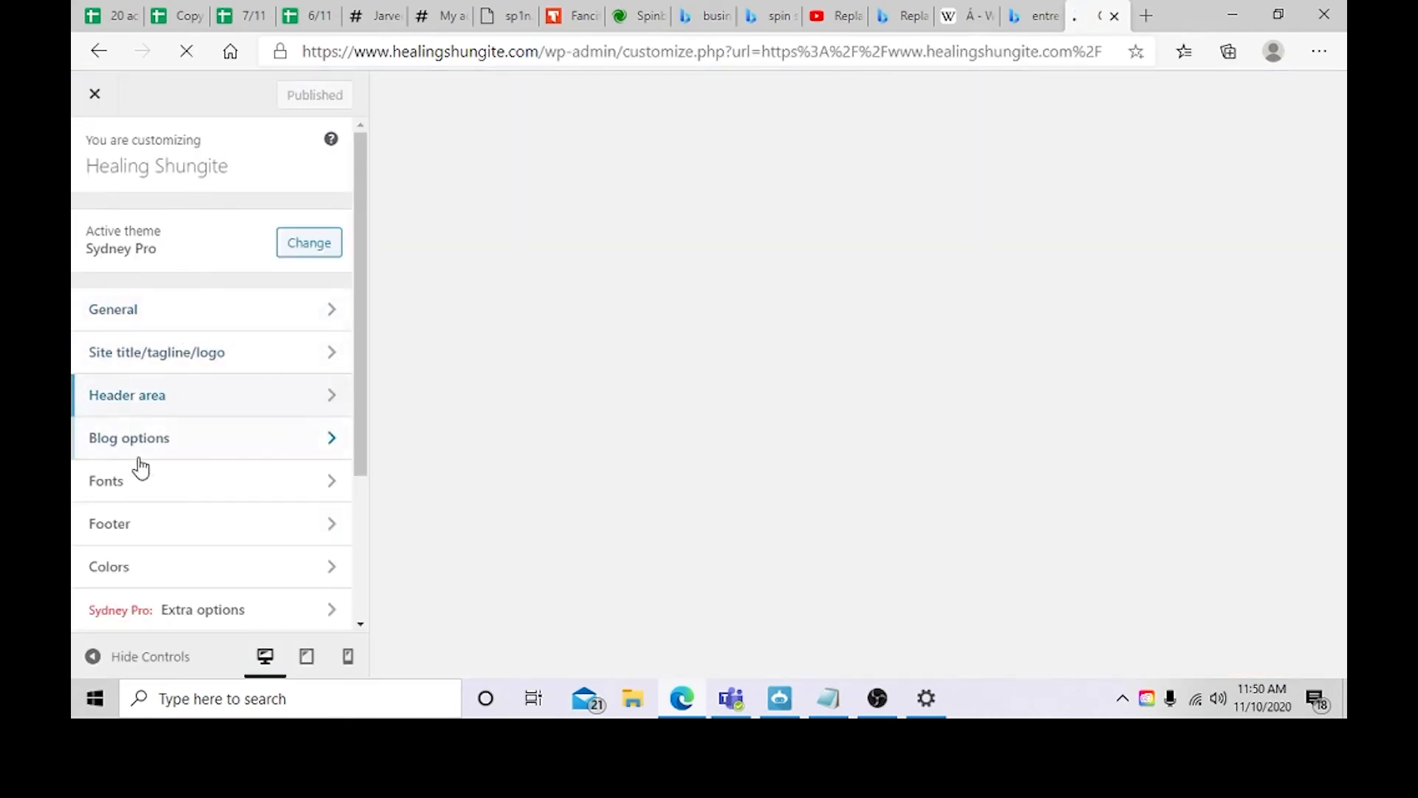
Step: Open the General section of the Customizer to reach the favicon upload
scroll(152, 405, "down", 3)
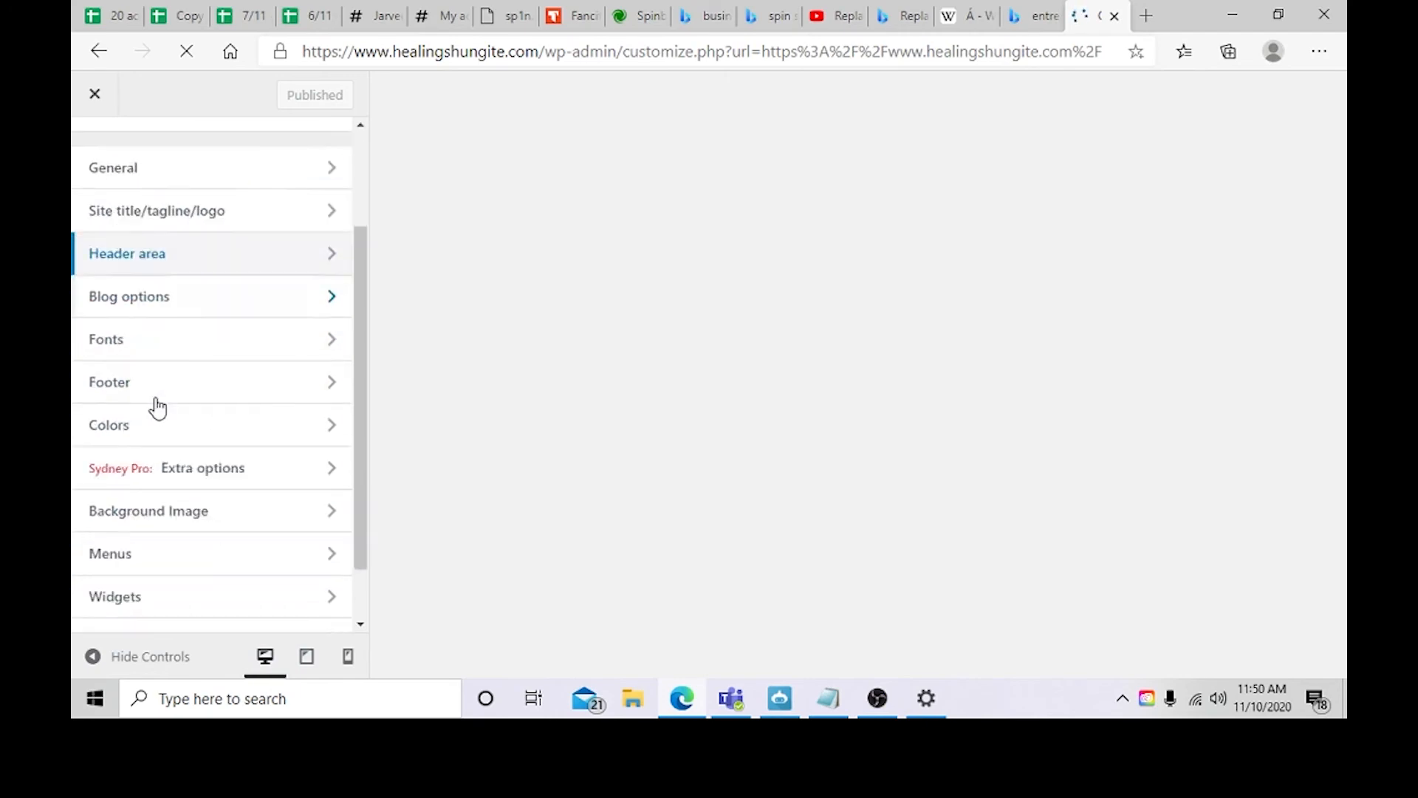
scroll(193, 293, "up", 1)
scroll(214, 251, "up", 2)
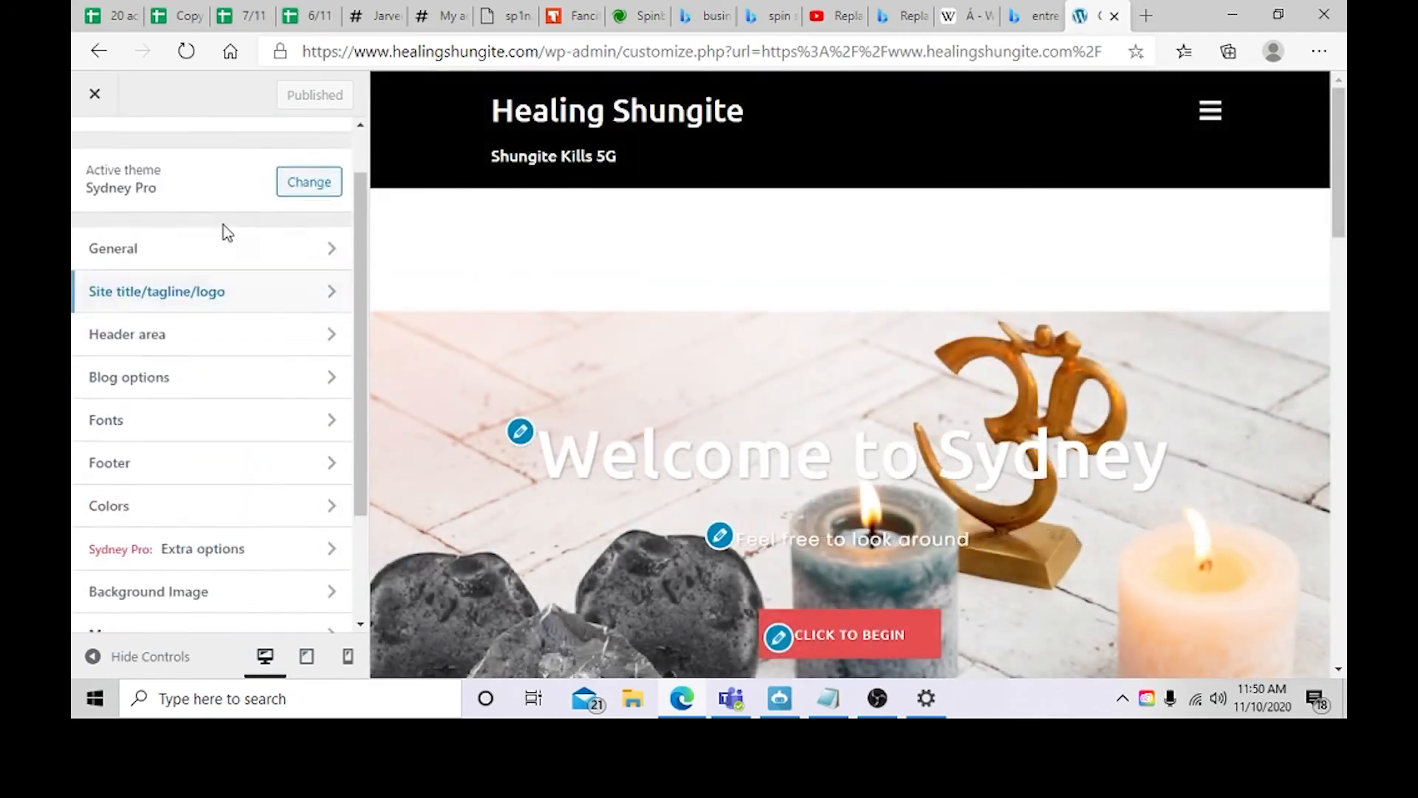
scroll(215, 462, "down", 3)
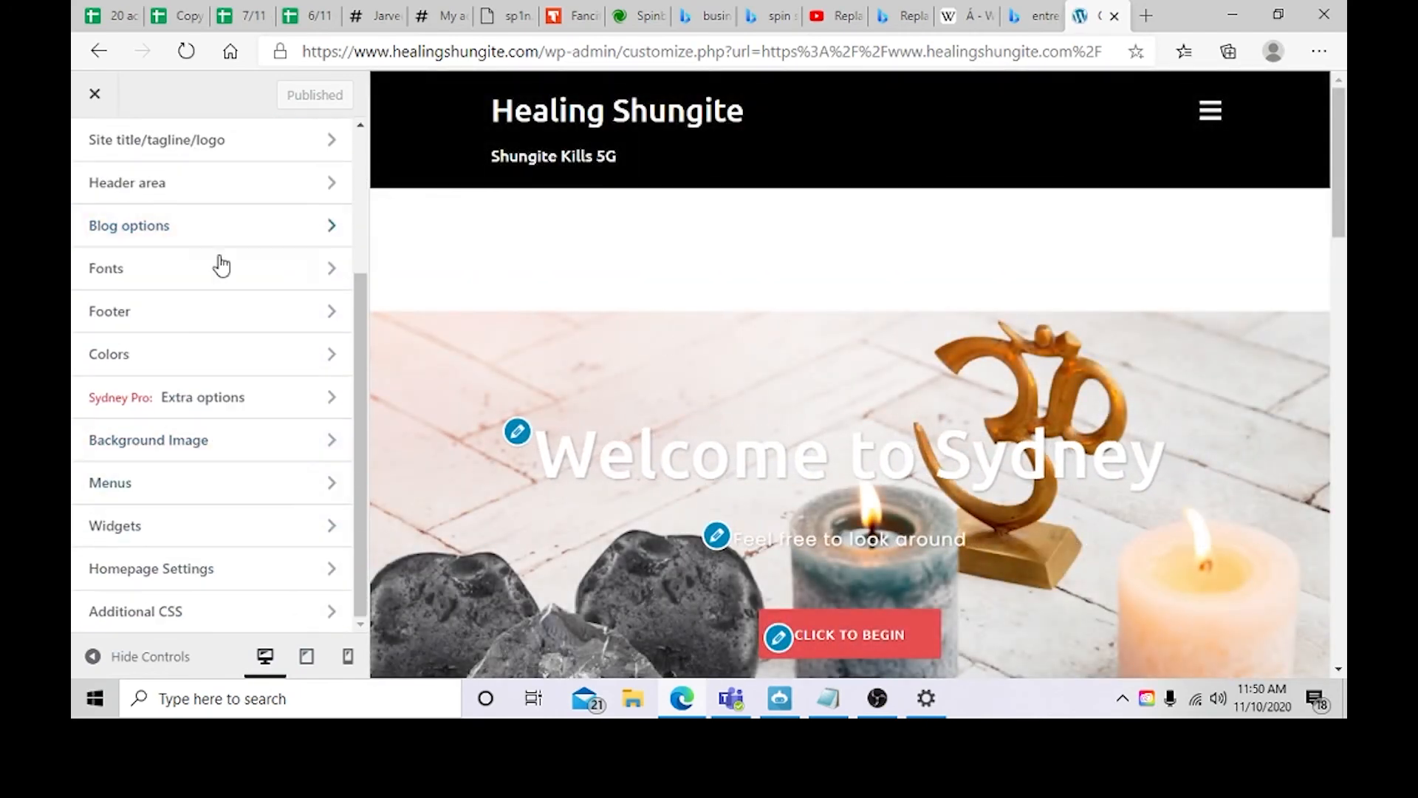
scroll(185, 333, "up", 3)
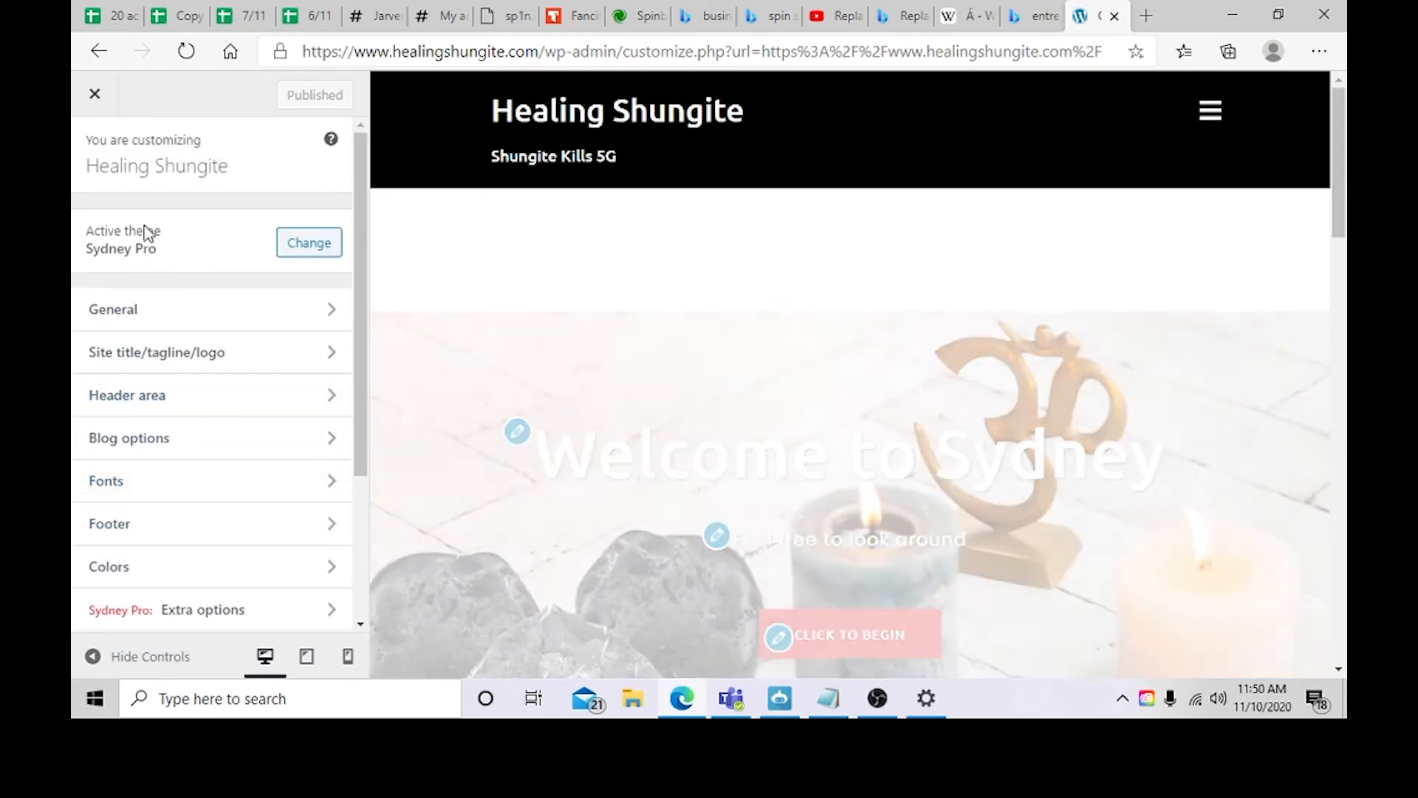
left_click(171, 303)
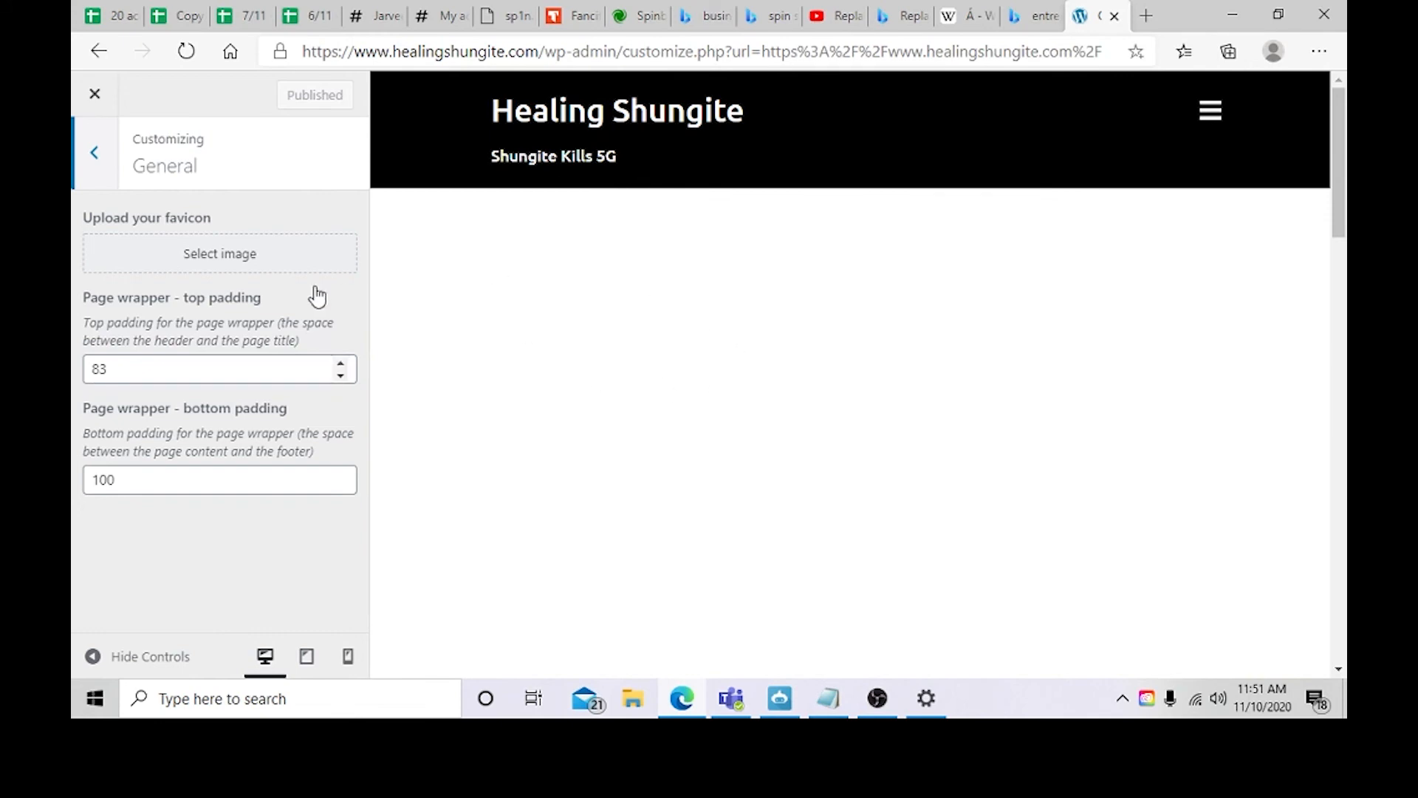
Step: Switch to Canva in a new tab and create a custom-size design of 1000 × 1000 px
left_click(1146, 16)
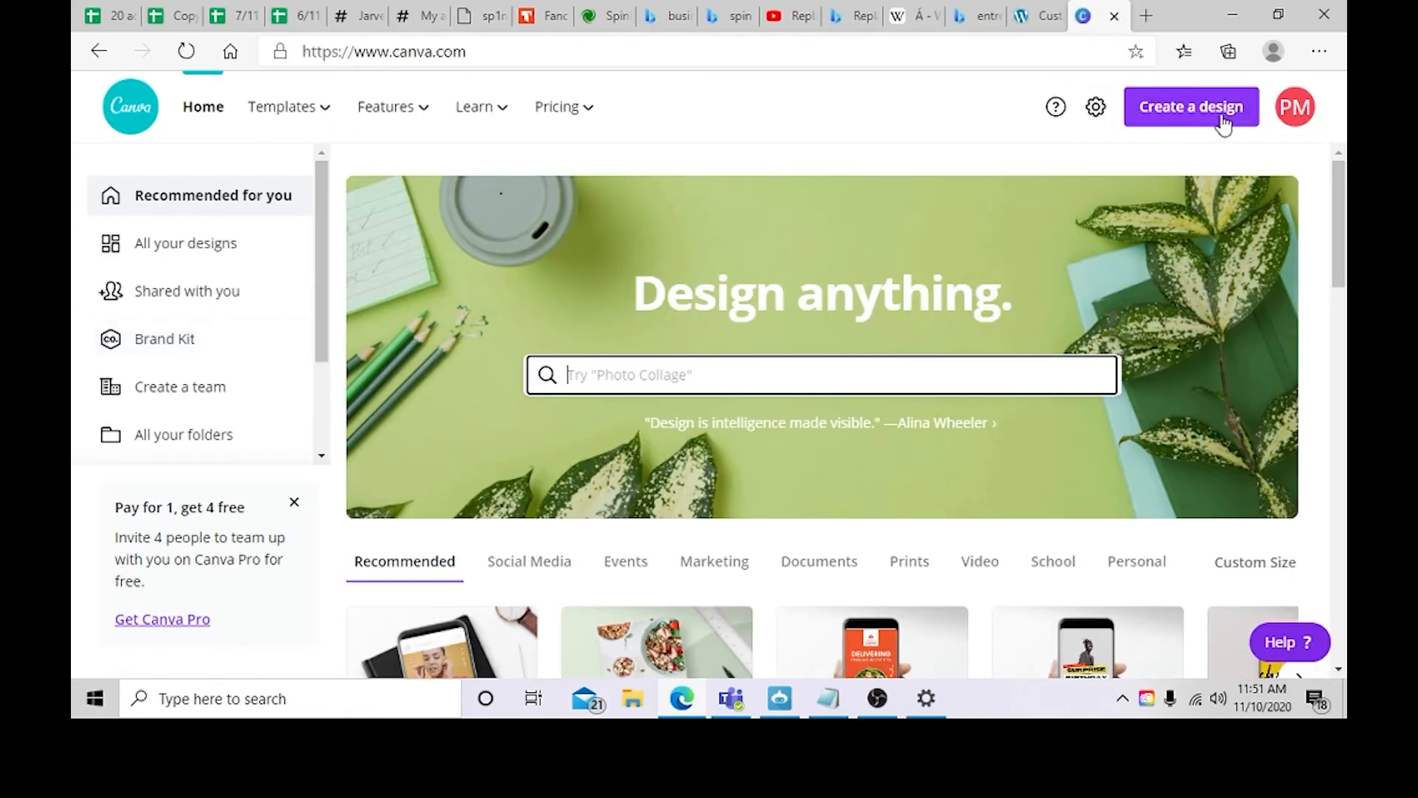
left_click(1223, 122)
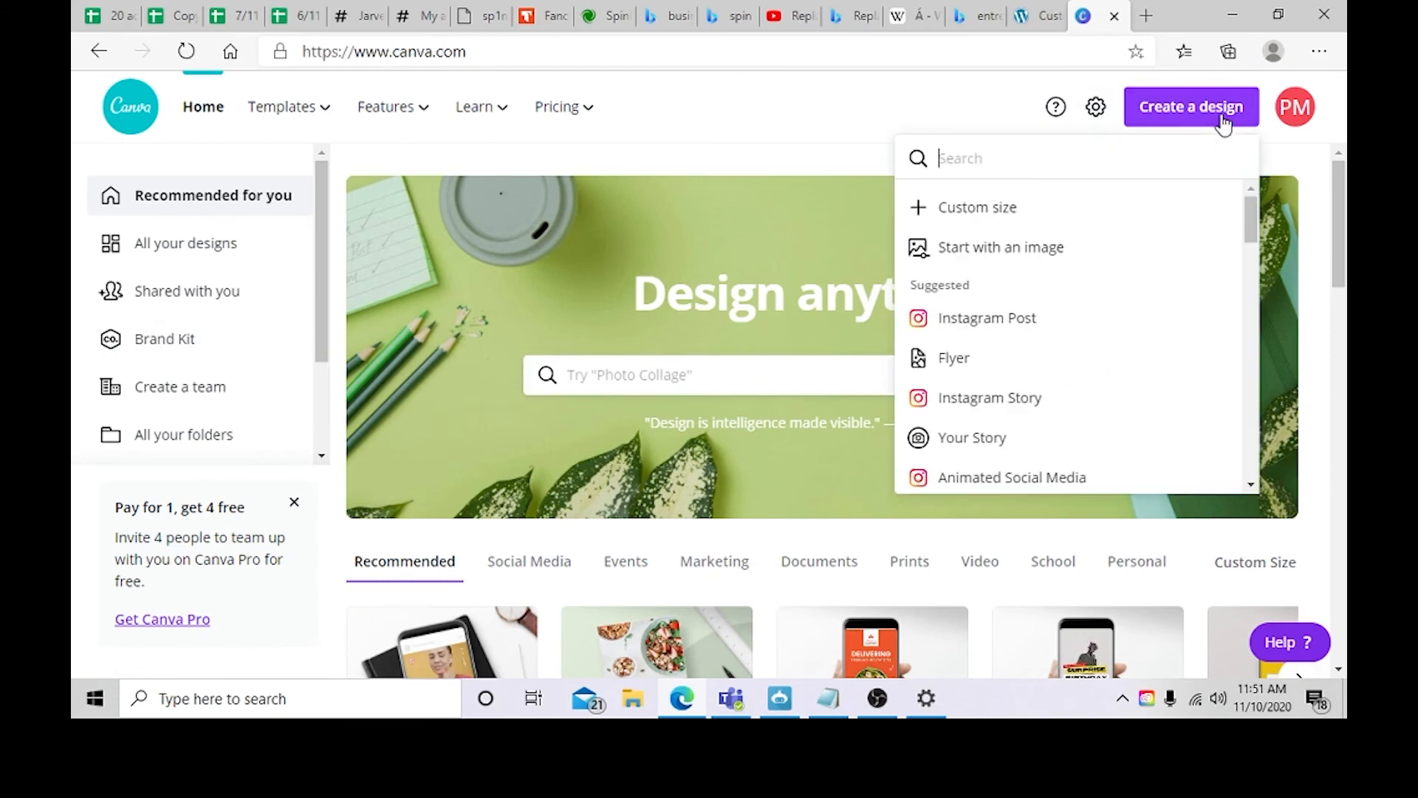
left_click(1079, 222)
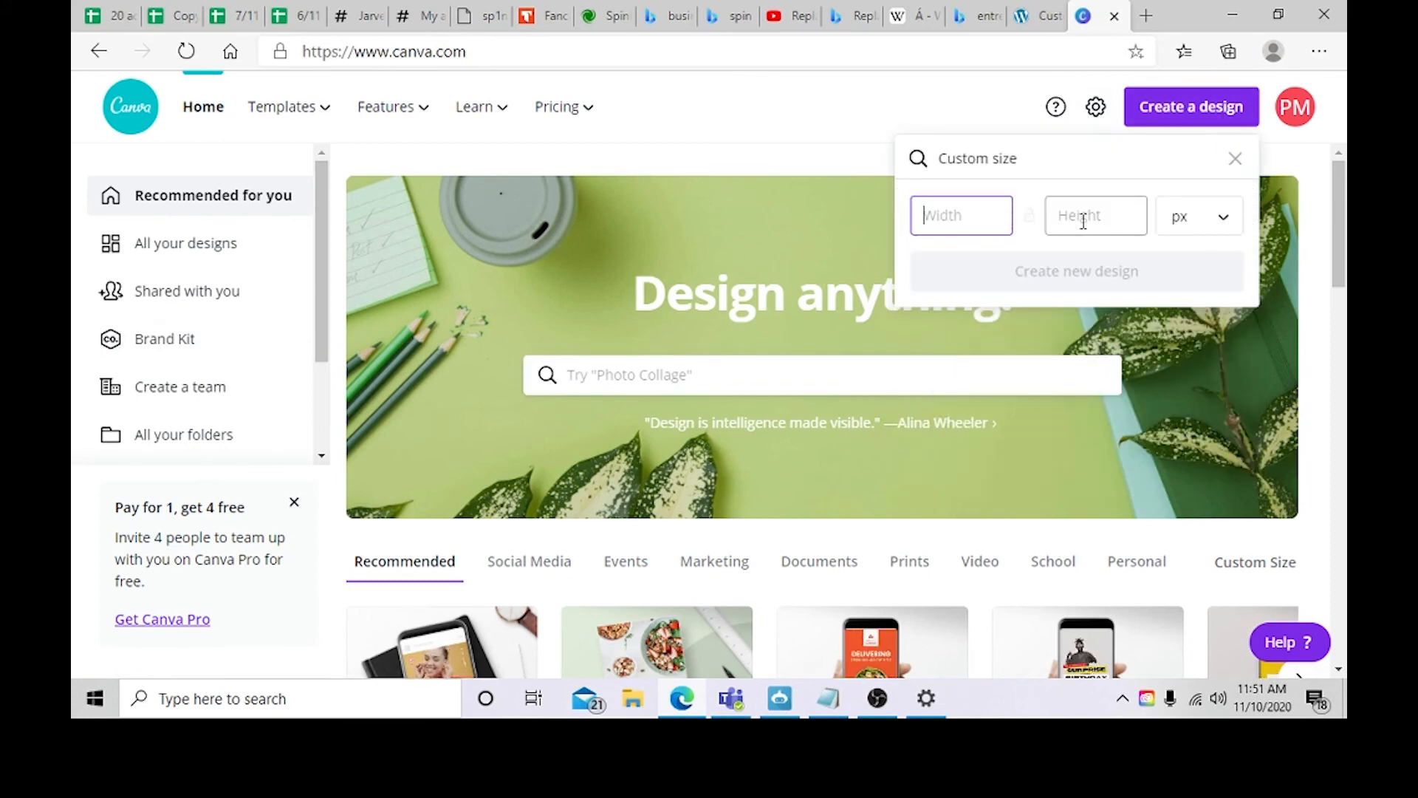
type("10")
left_click(1083, 222)
type("1000")
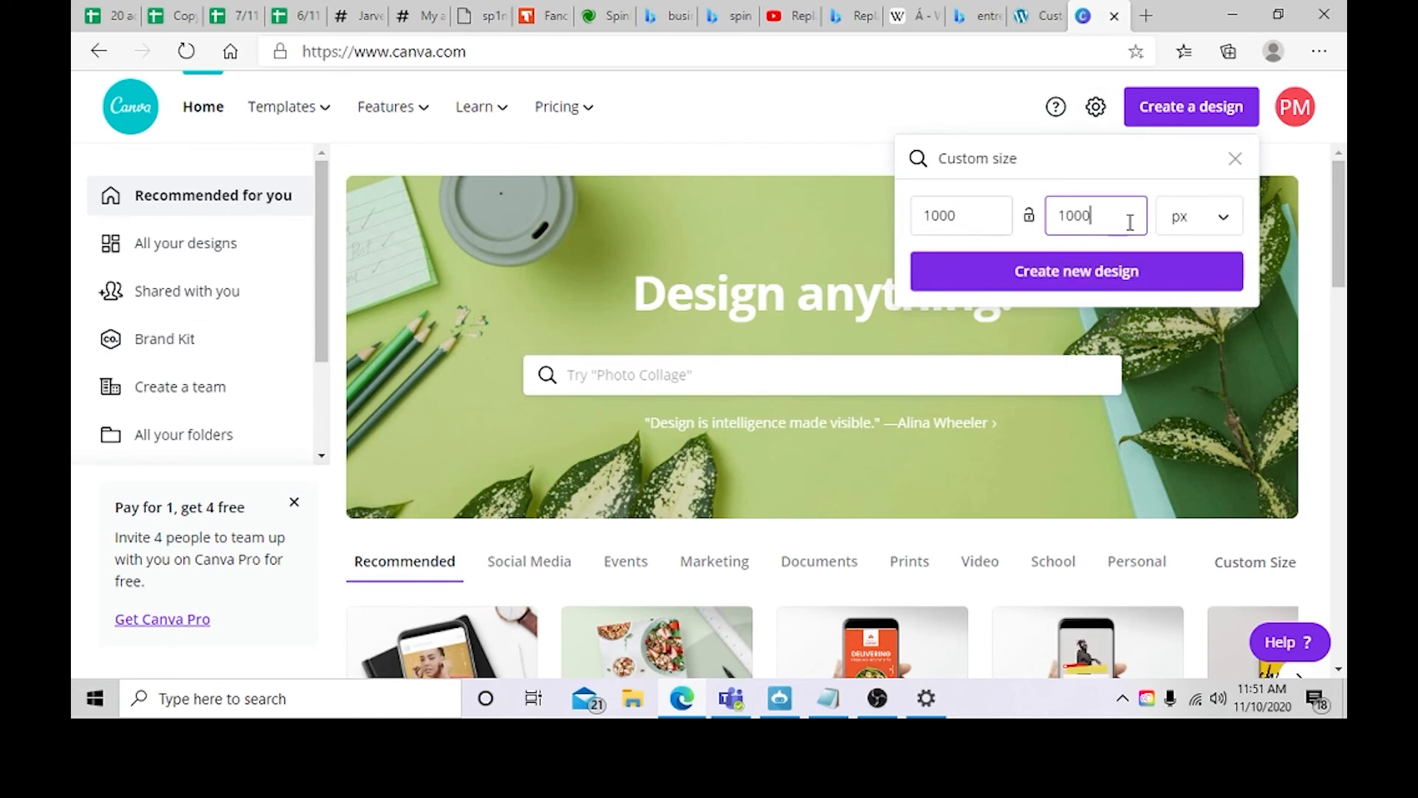
left_click(1126, 269)
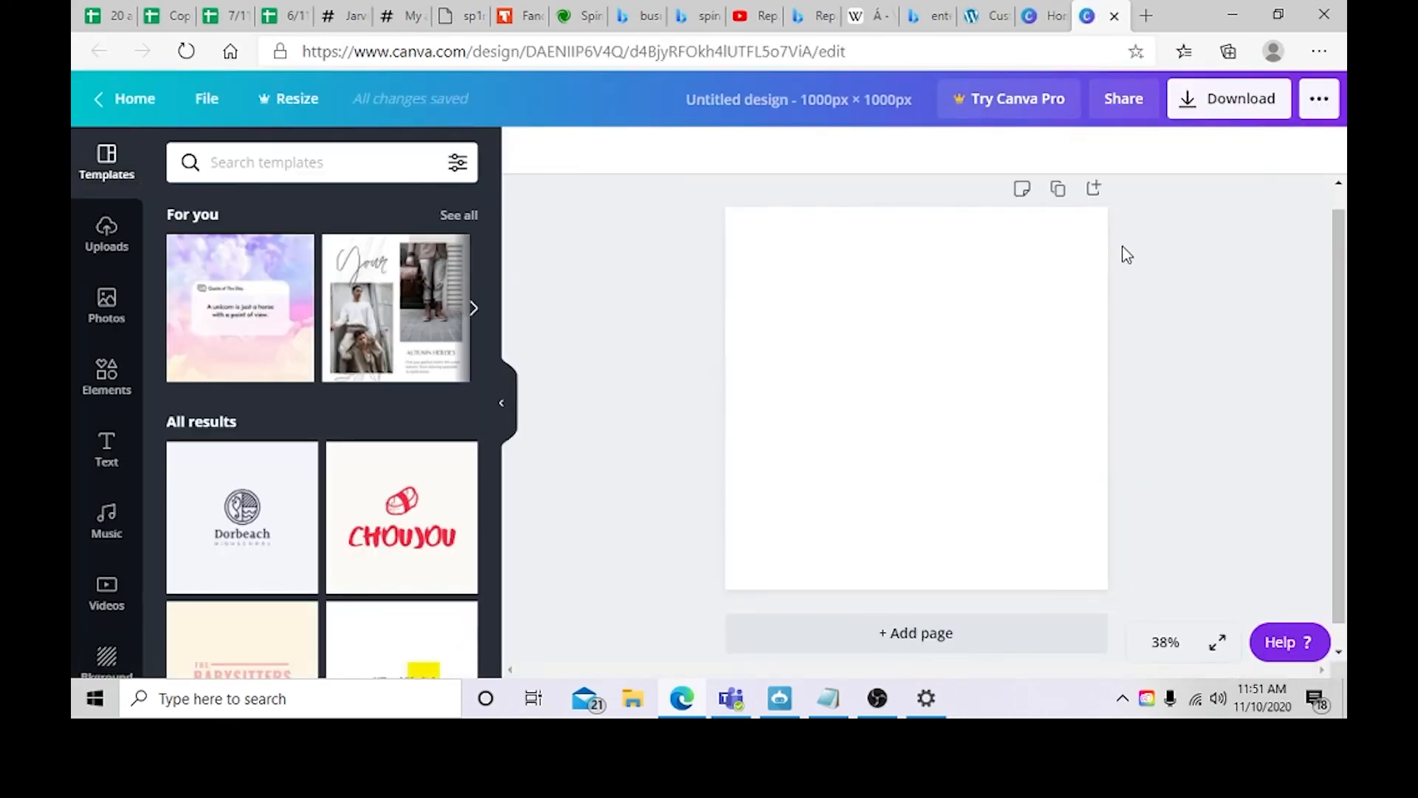
Step: Add the uploaded shungite stone image to the blank design
scroll(355, 465, "down", 2)
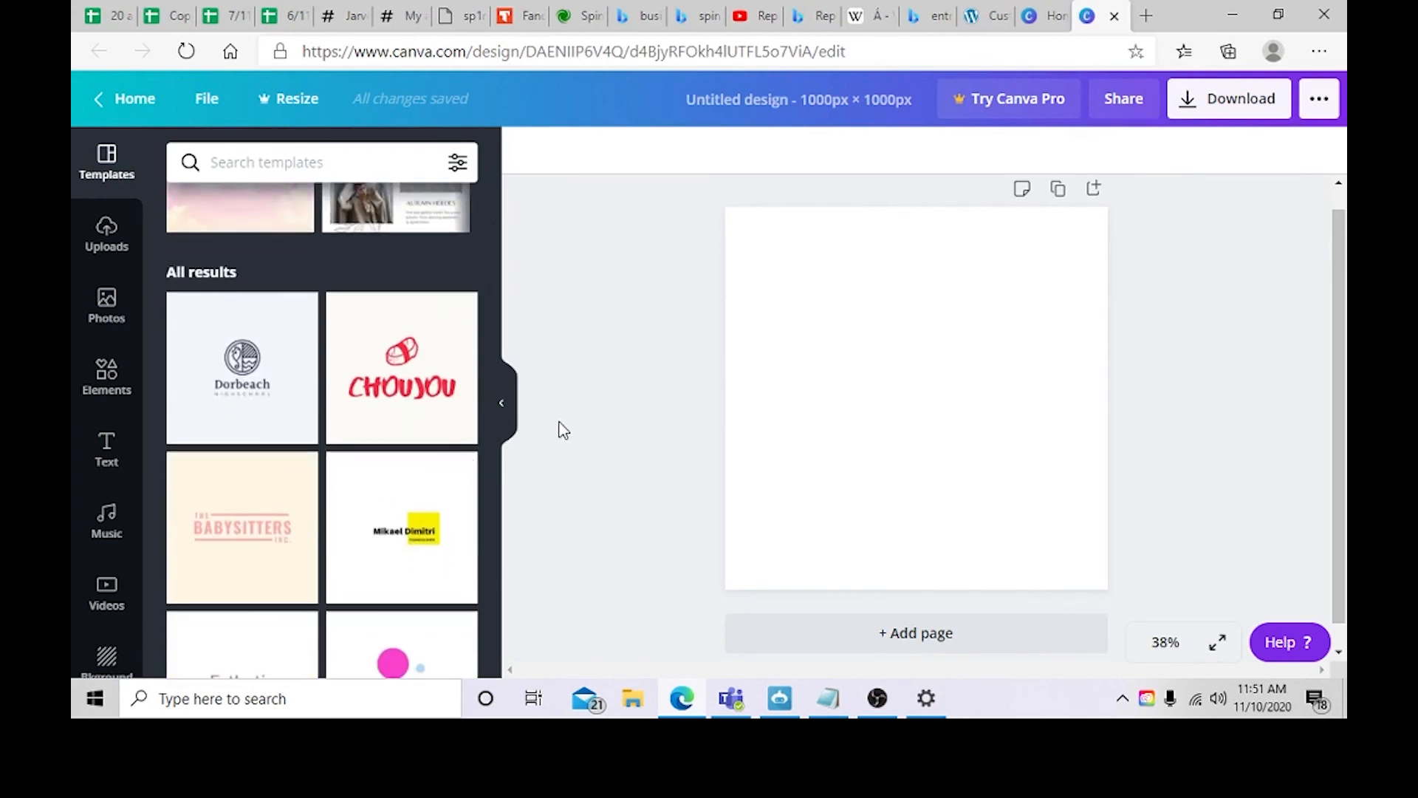
scroll(584, 430, "down", 1)
scroll(209, 326, "down", 4)
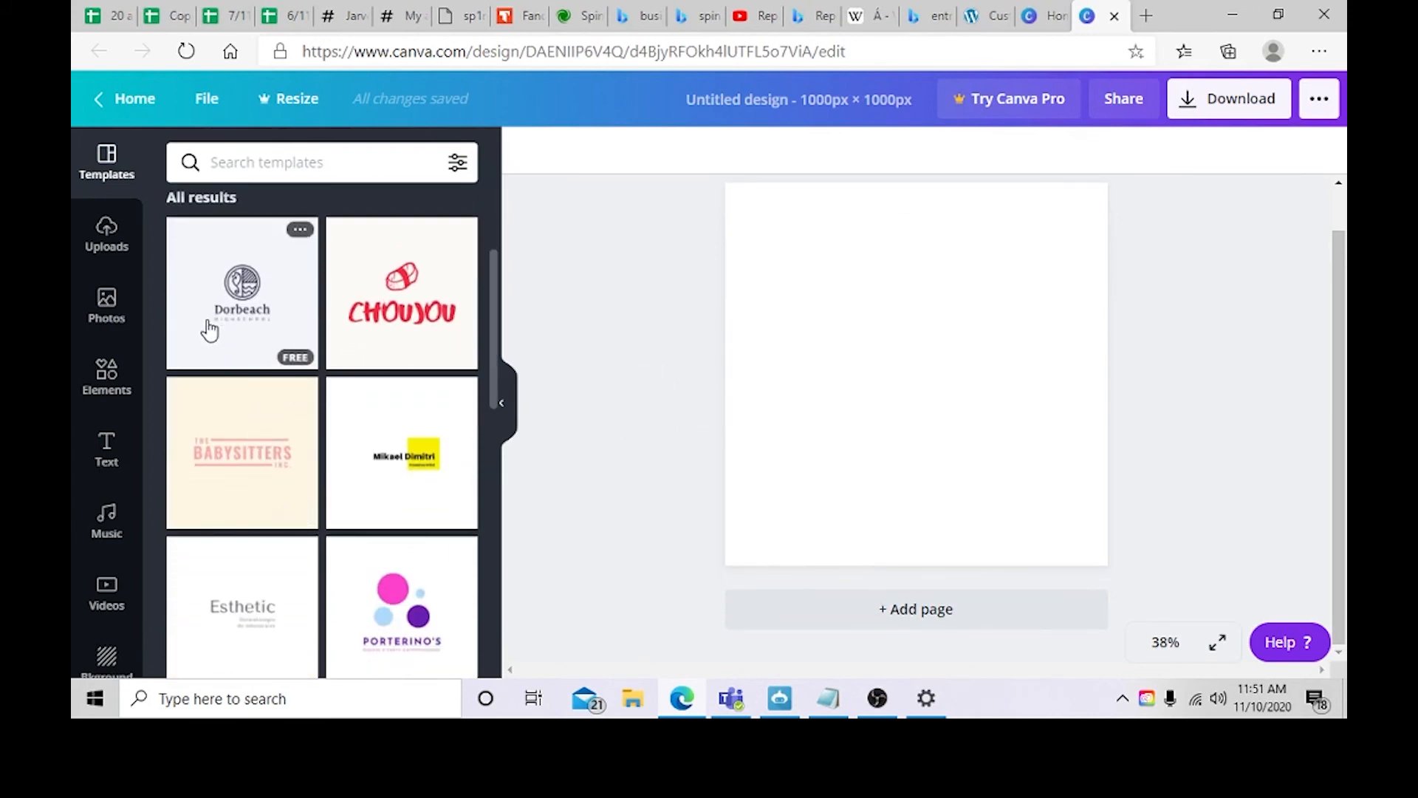
scroll(340, 417, "down", 4)
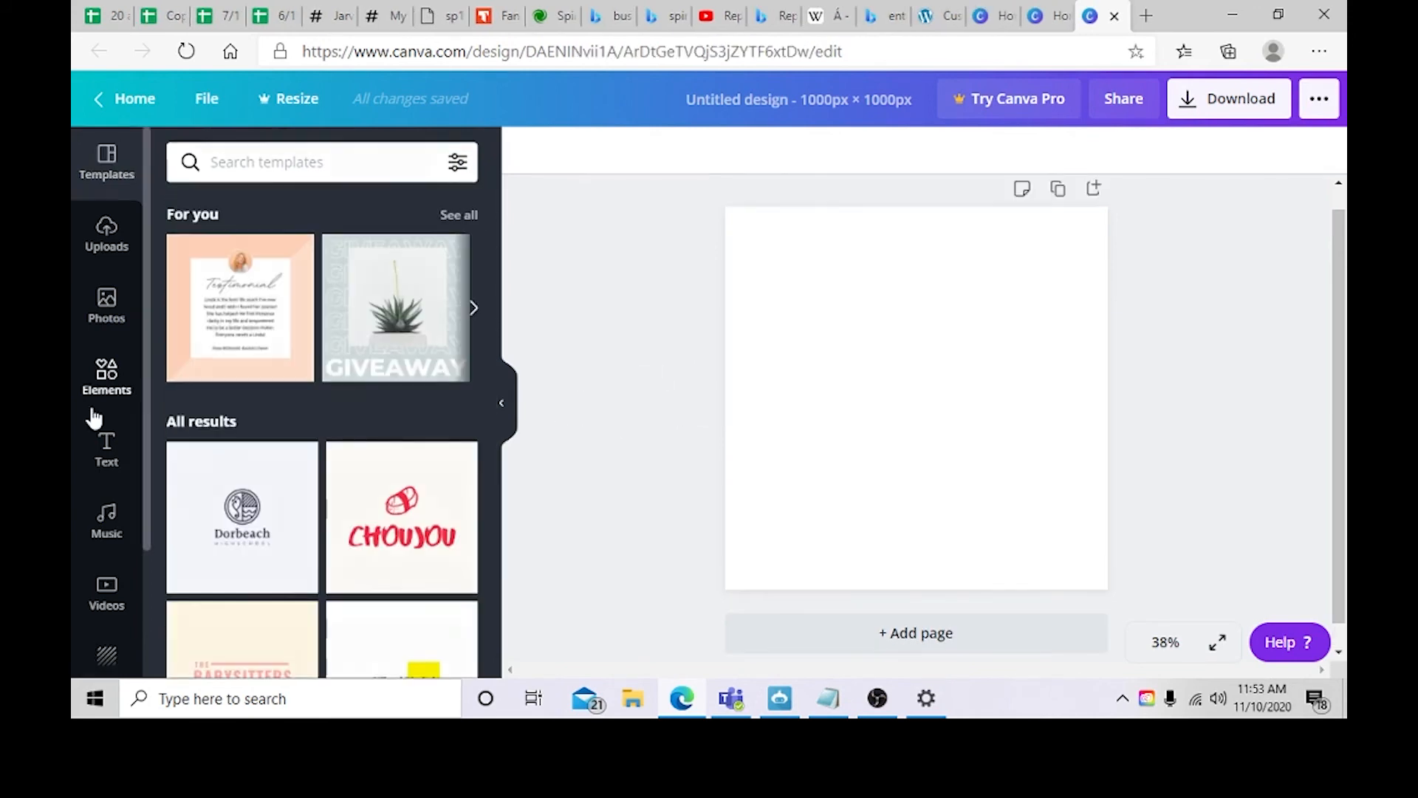
left_click(106, 409)
left_click(106, 235)
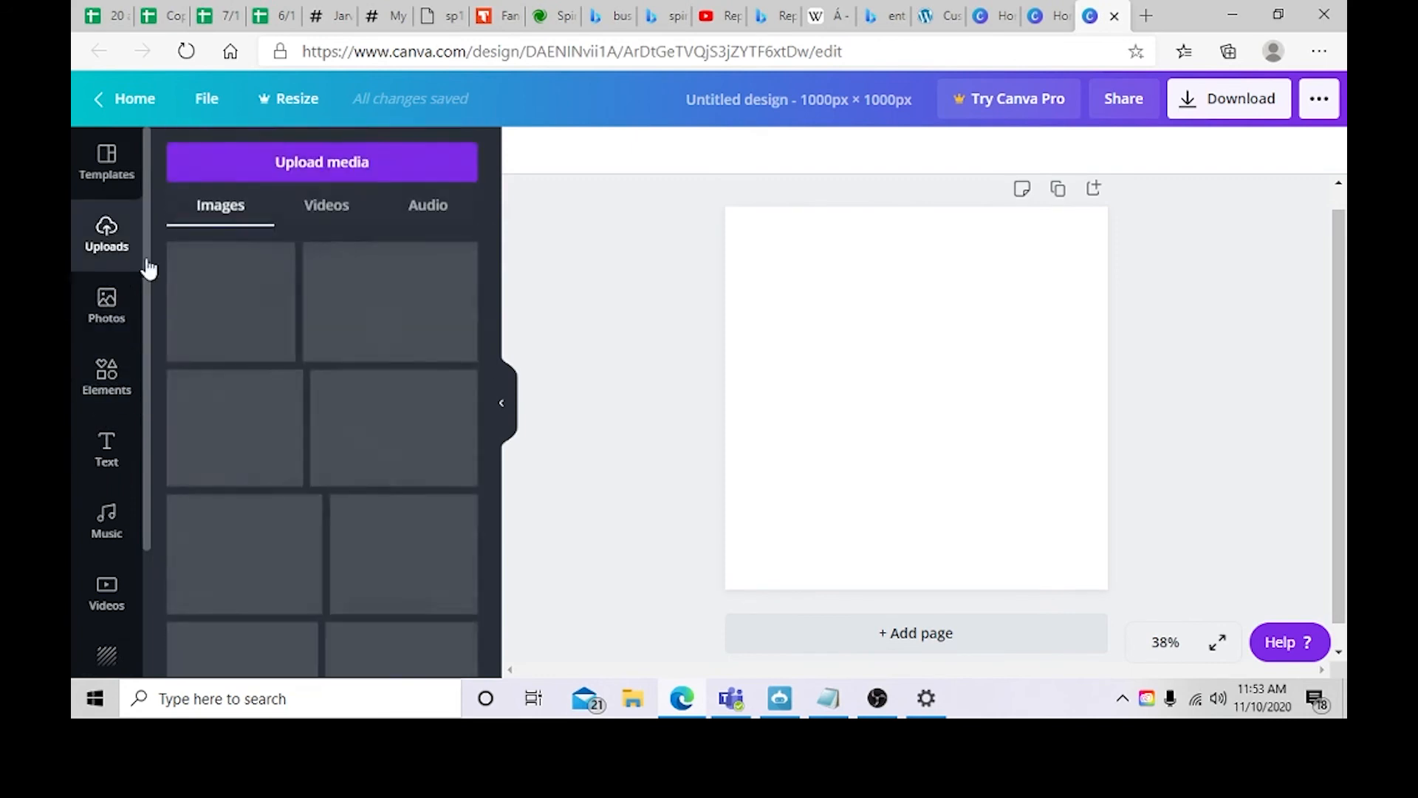
left_click(275, 316)
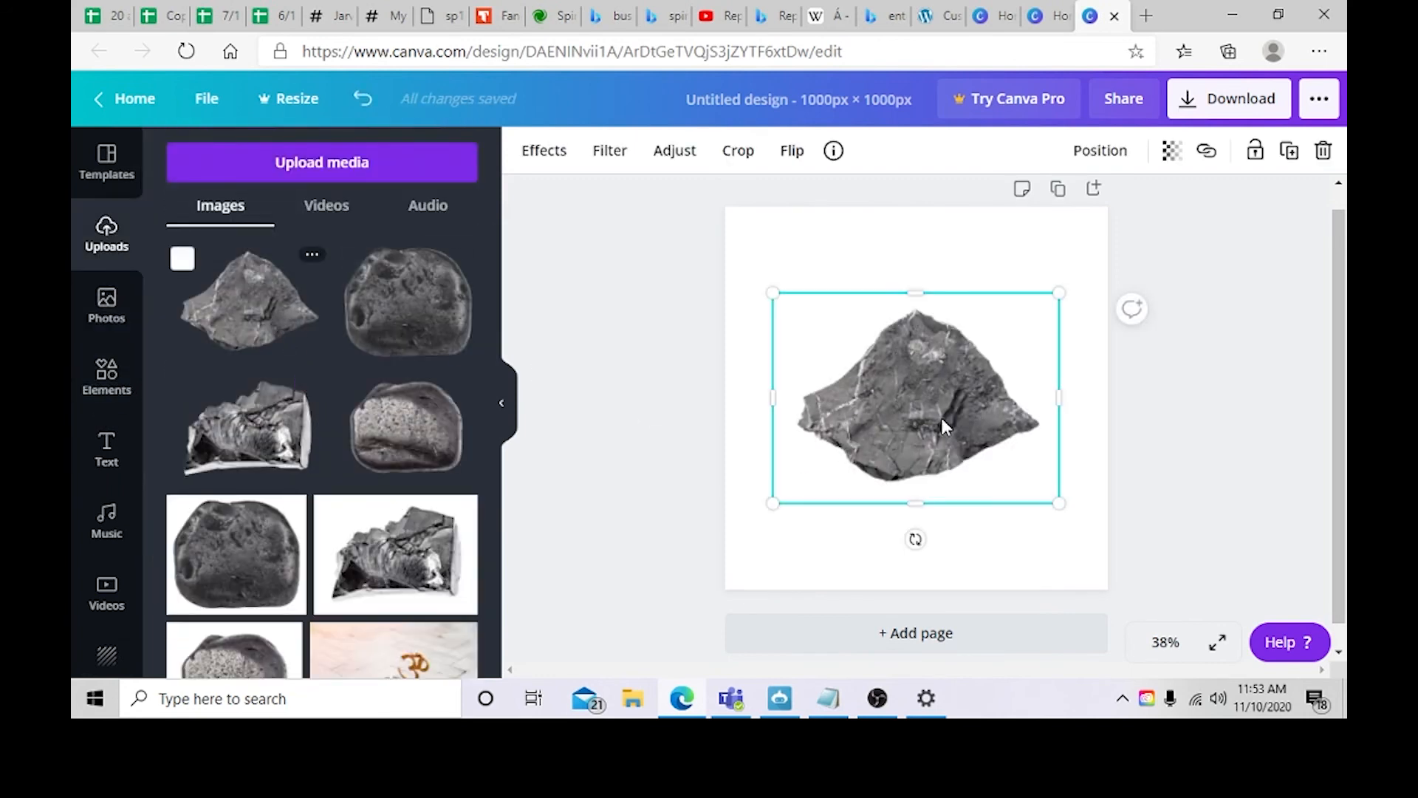
Step: Enlarge the stone image to about 1011 × 740 px and center it on the canvas
left_click_drag(1059, 293, 1174, 263)
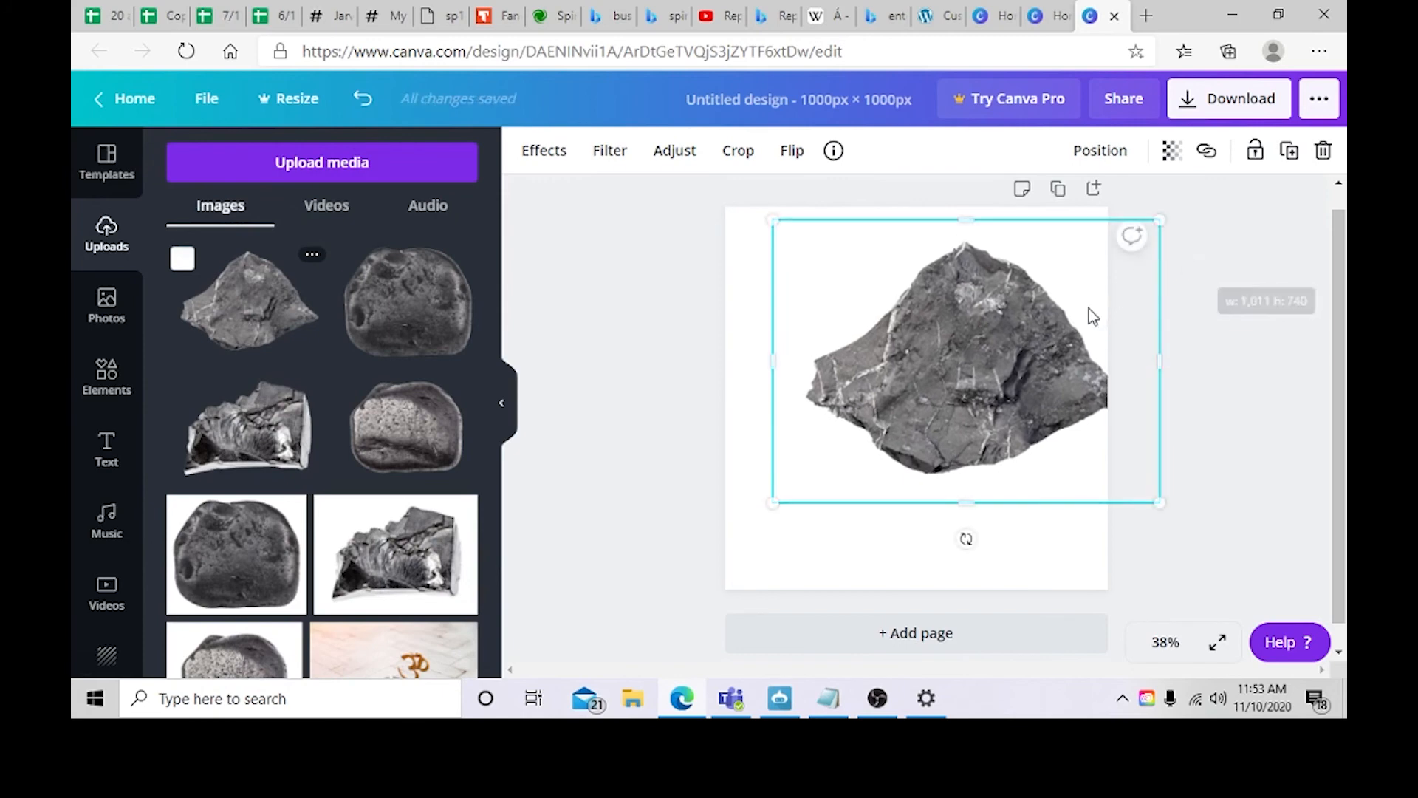
left_click_drag(1089, 313, 1034, 350)
left_click(1180, 407)
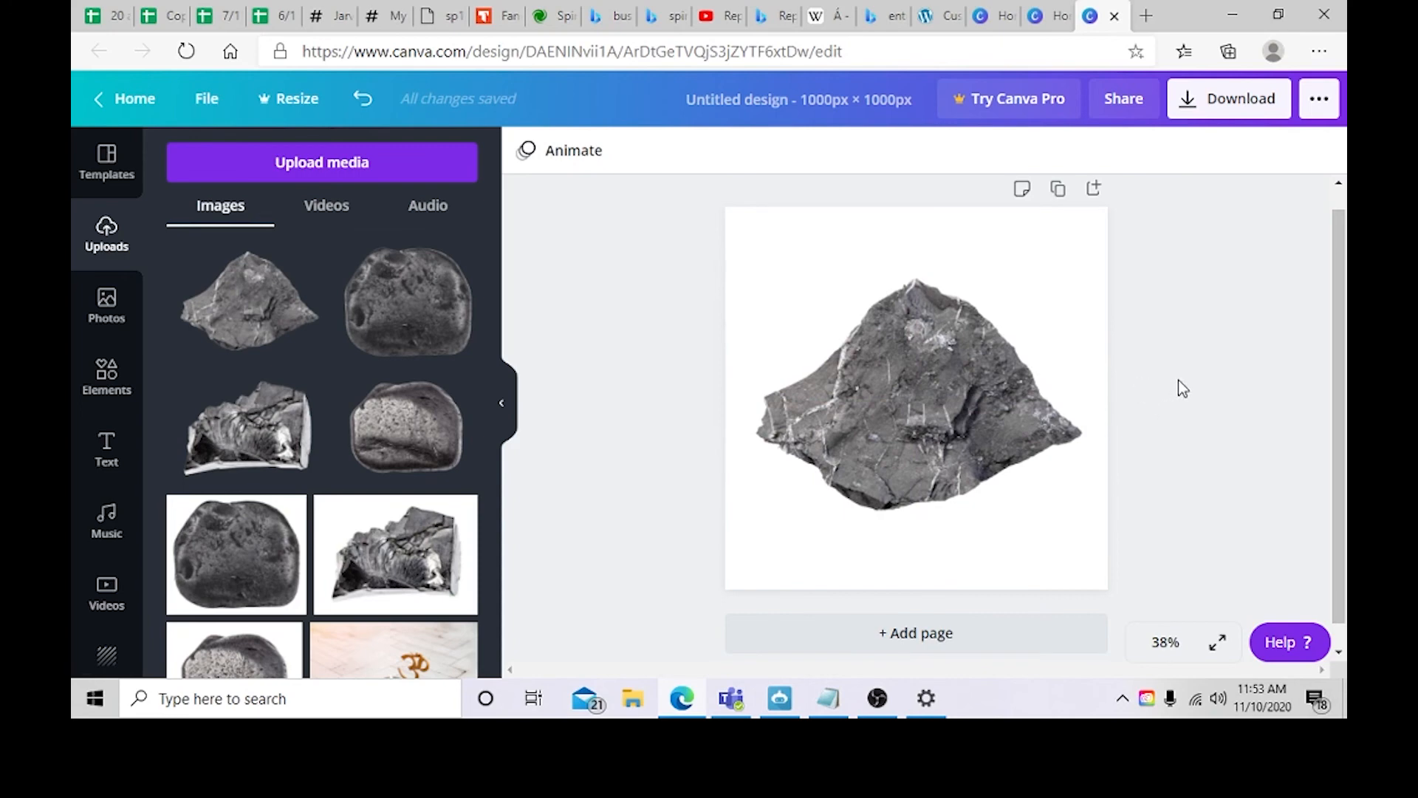
Step: Download the design as a PNG file
left_click(1209, 108)
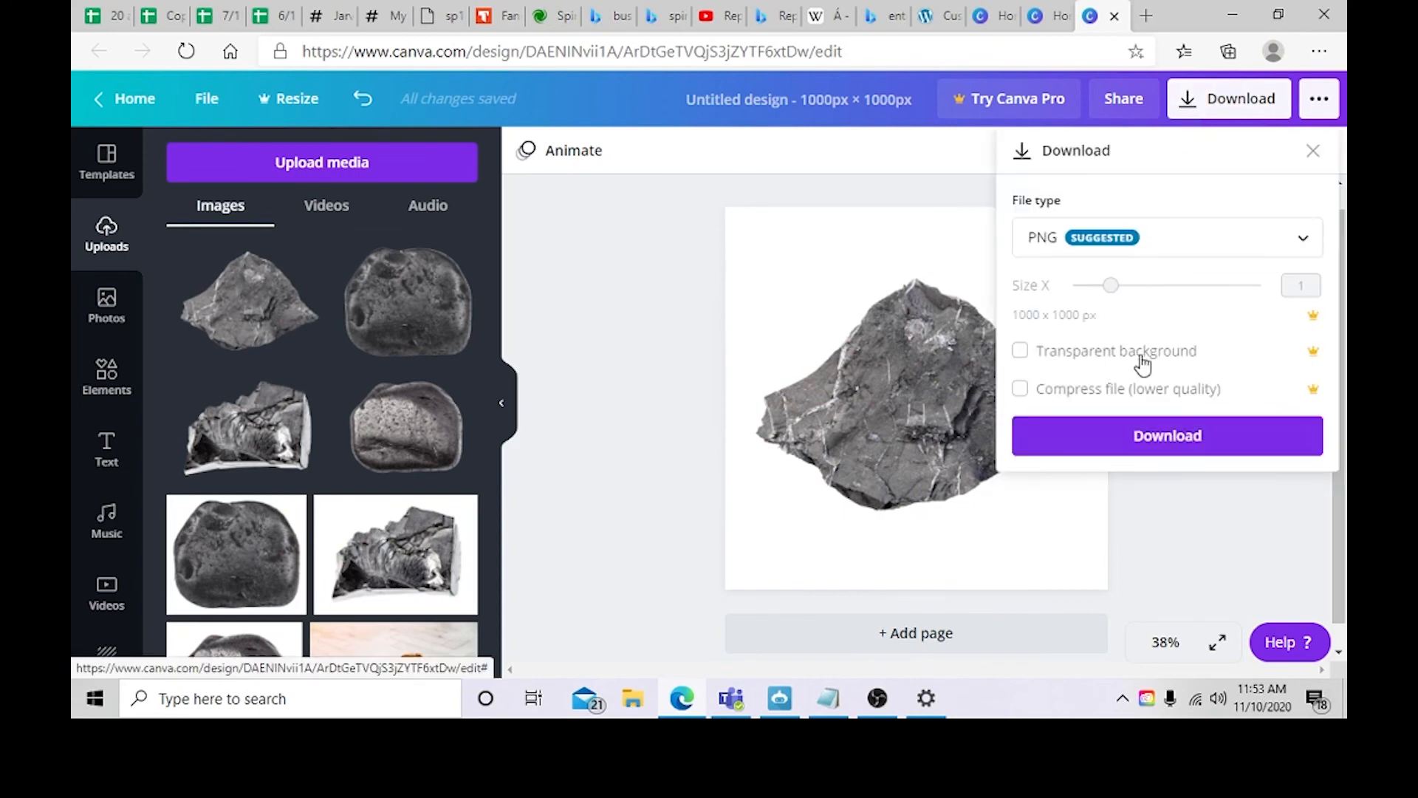
left_click(1153, 435)
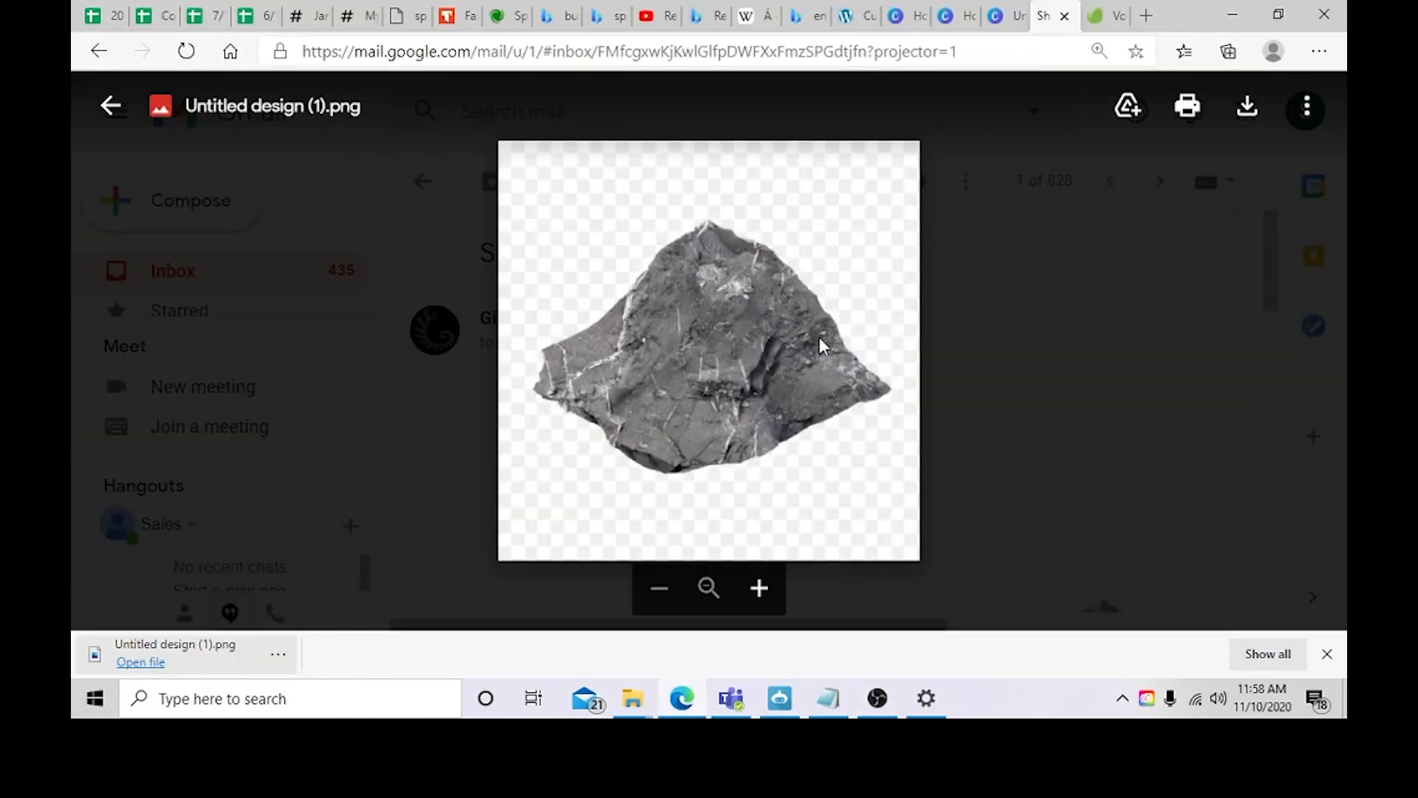
Step: Download the stone PNG from the email and upload it as the site's favicon
left_click(1224, 118)
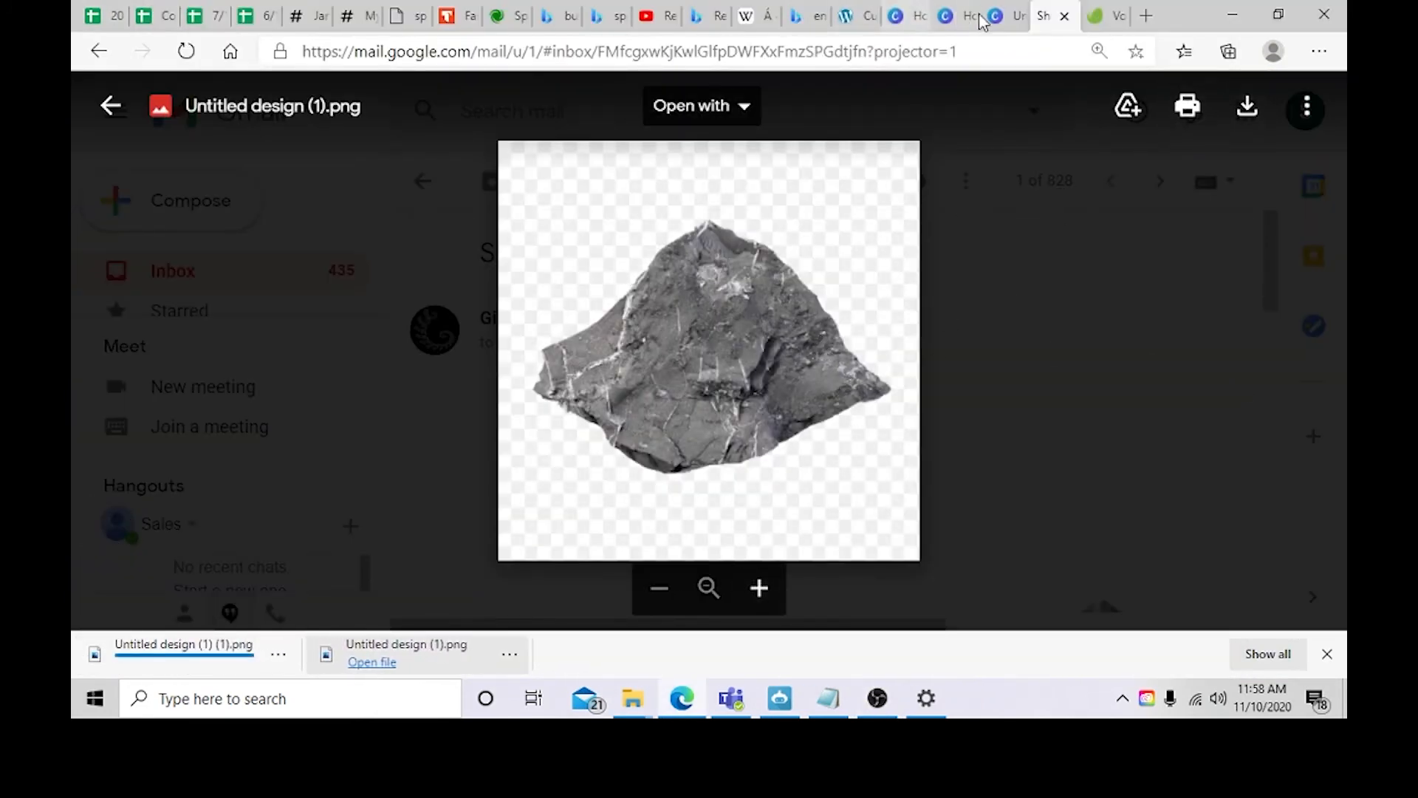
left_click(855, 17)
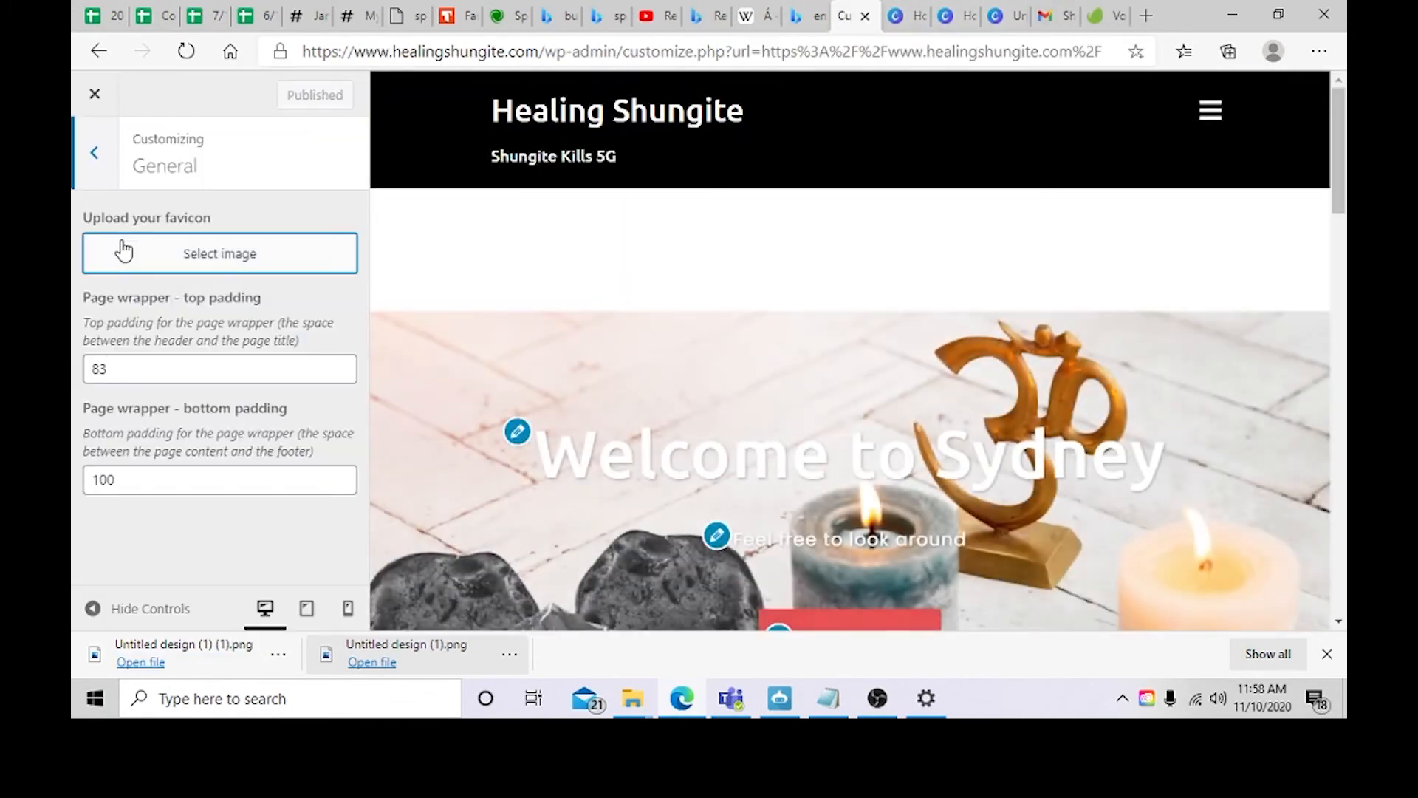
left_click(123, 251)
left_click_drag(193, 660, 566, 288)
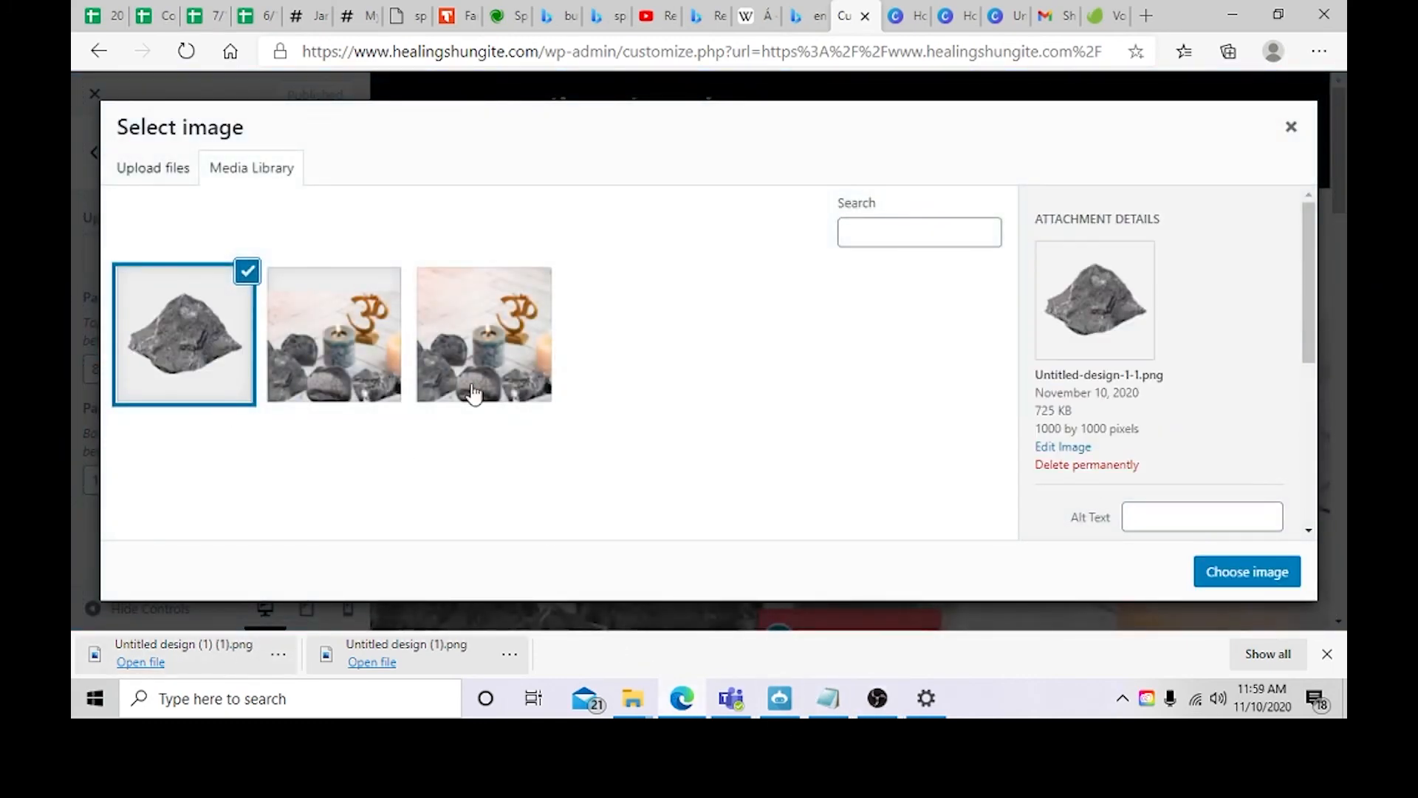
left_click(1247, 572)
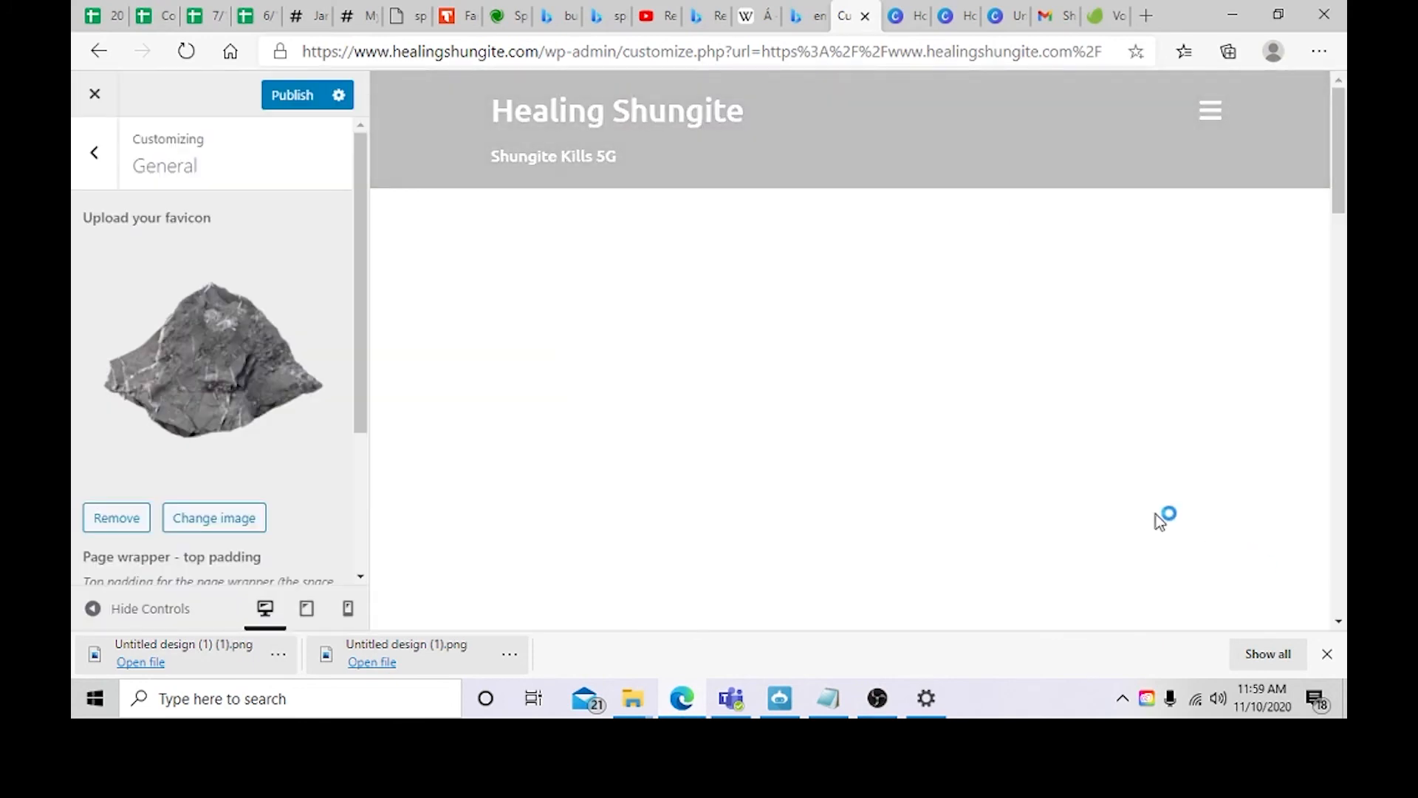
Step: Publish the favicon change and reload the Customizer
scroll(285, 355, "down", 3)
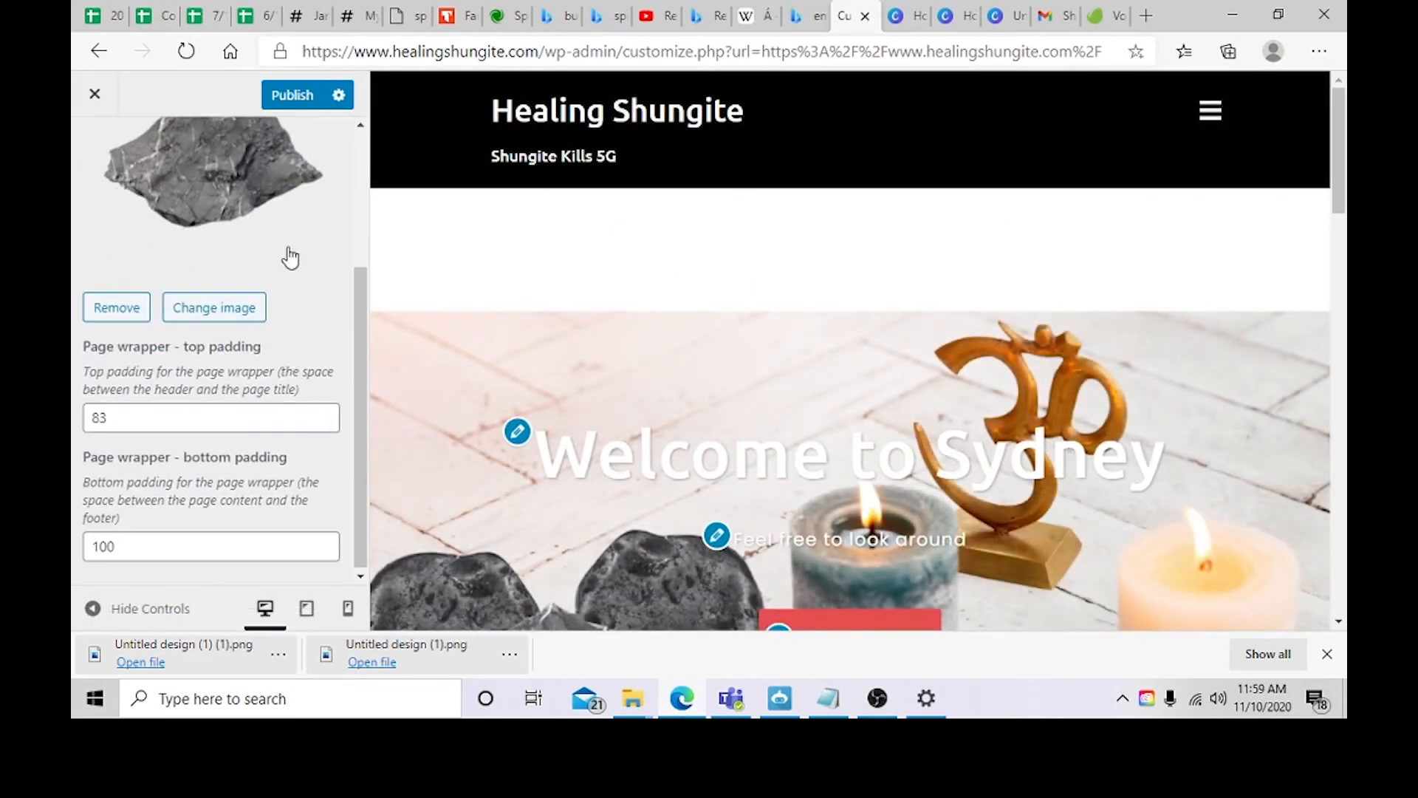
left_click(298, 104)
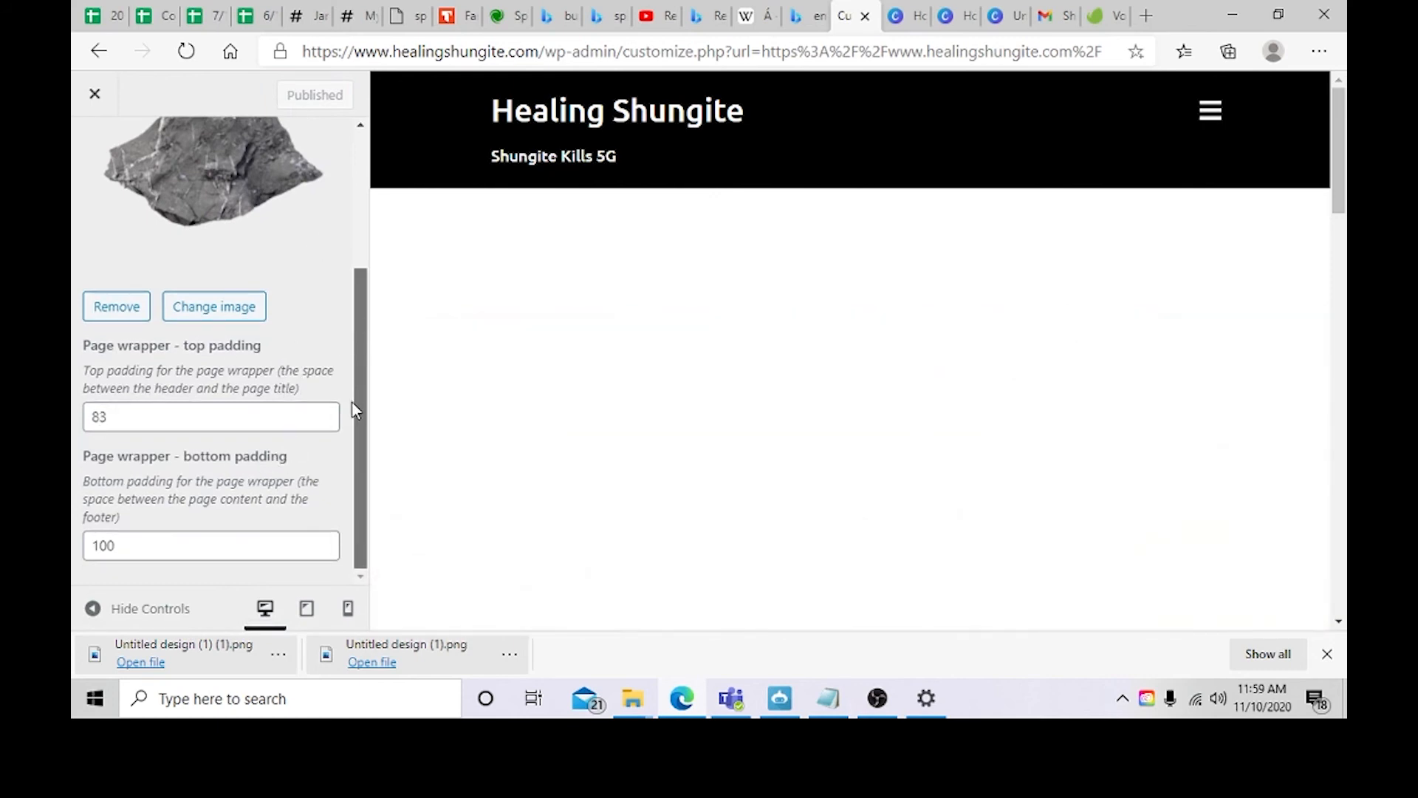
scroll(90, 275, "up", 2)
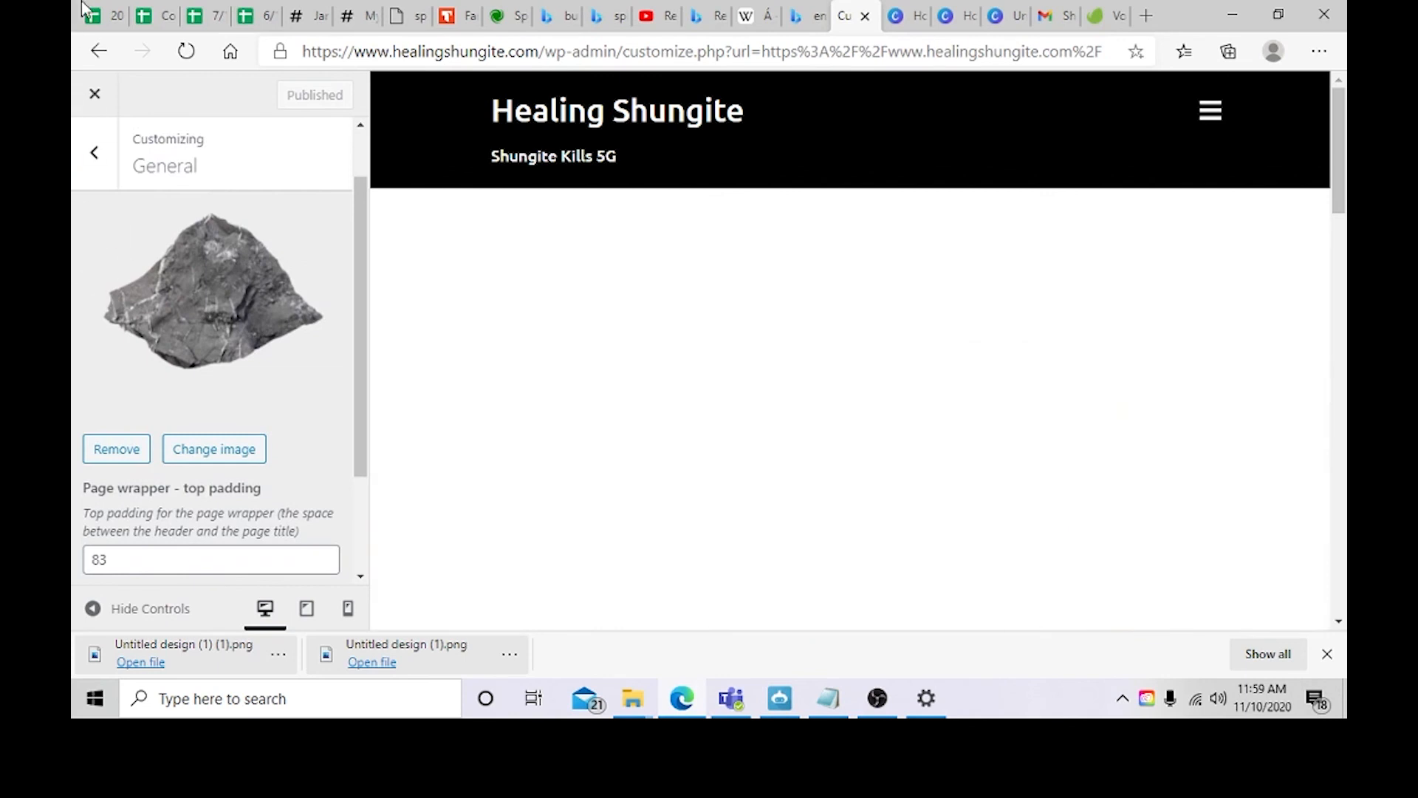
scroll(146, 410, "down", 2)
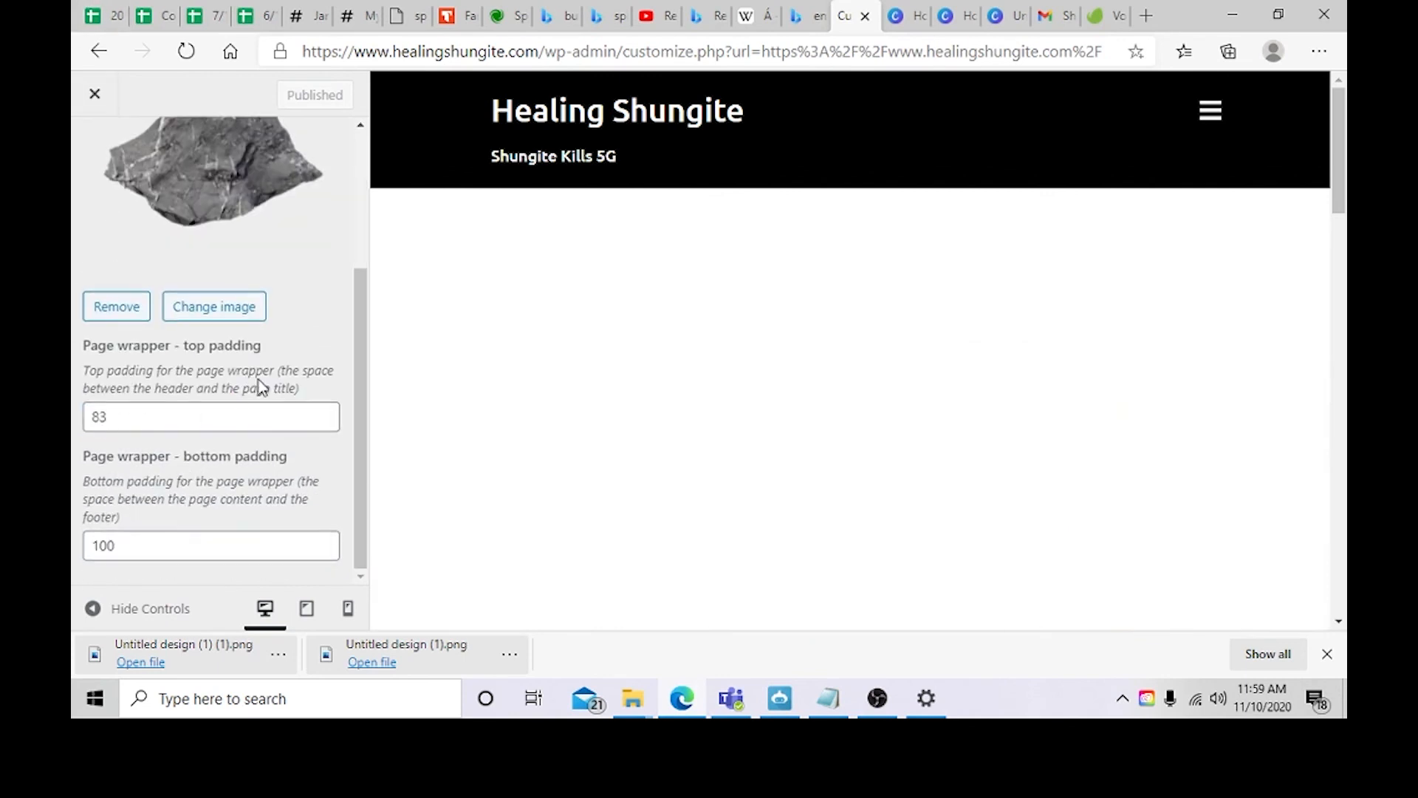
left_click(189, 49)
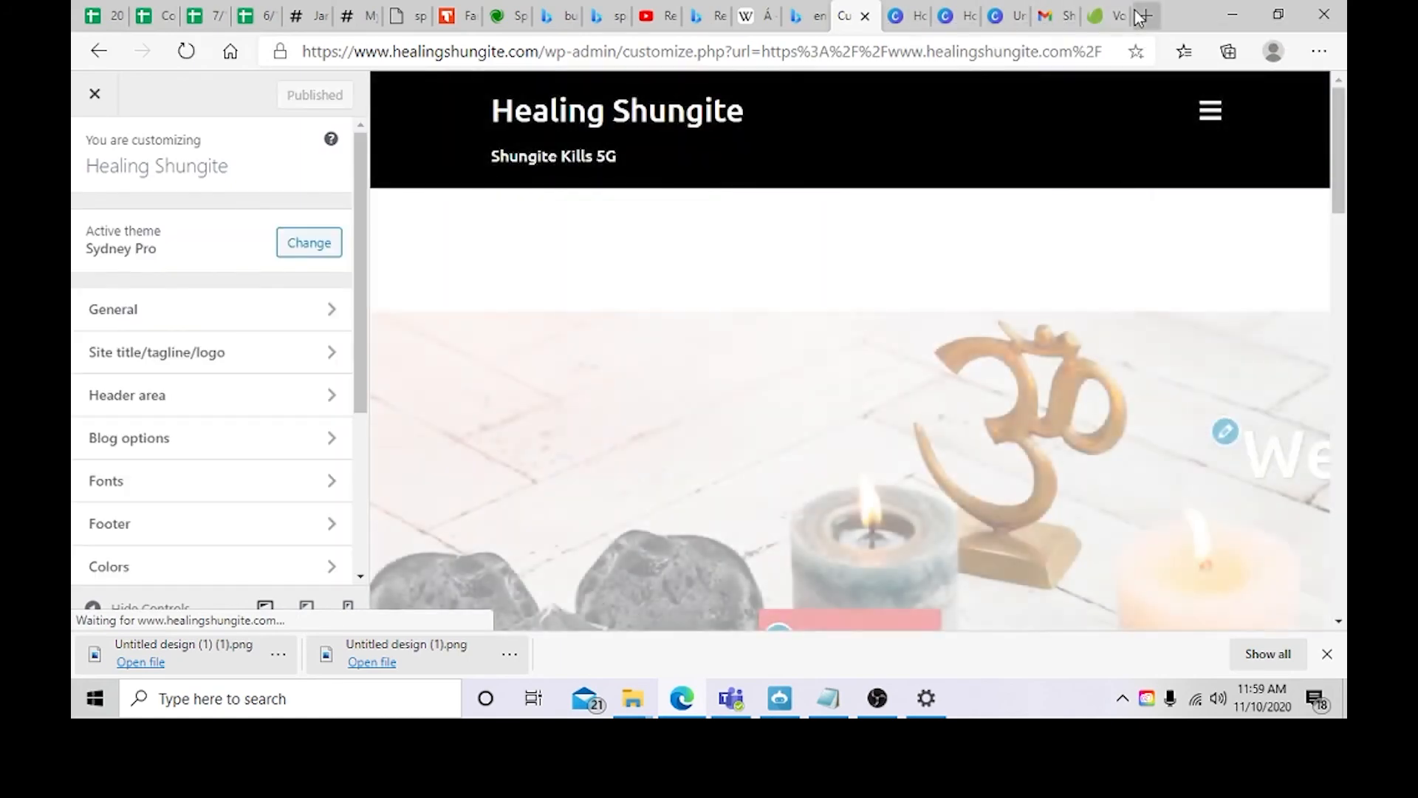
Step: Open a new tab and review the favicon in the General settings
left_click(1141, 17)
left_click(828, 24)
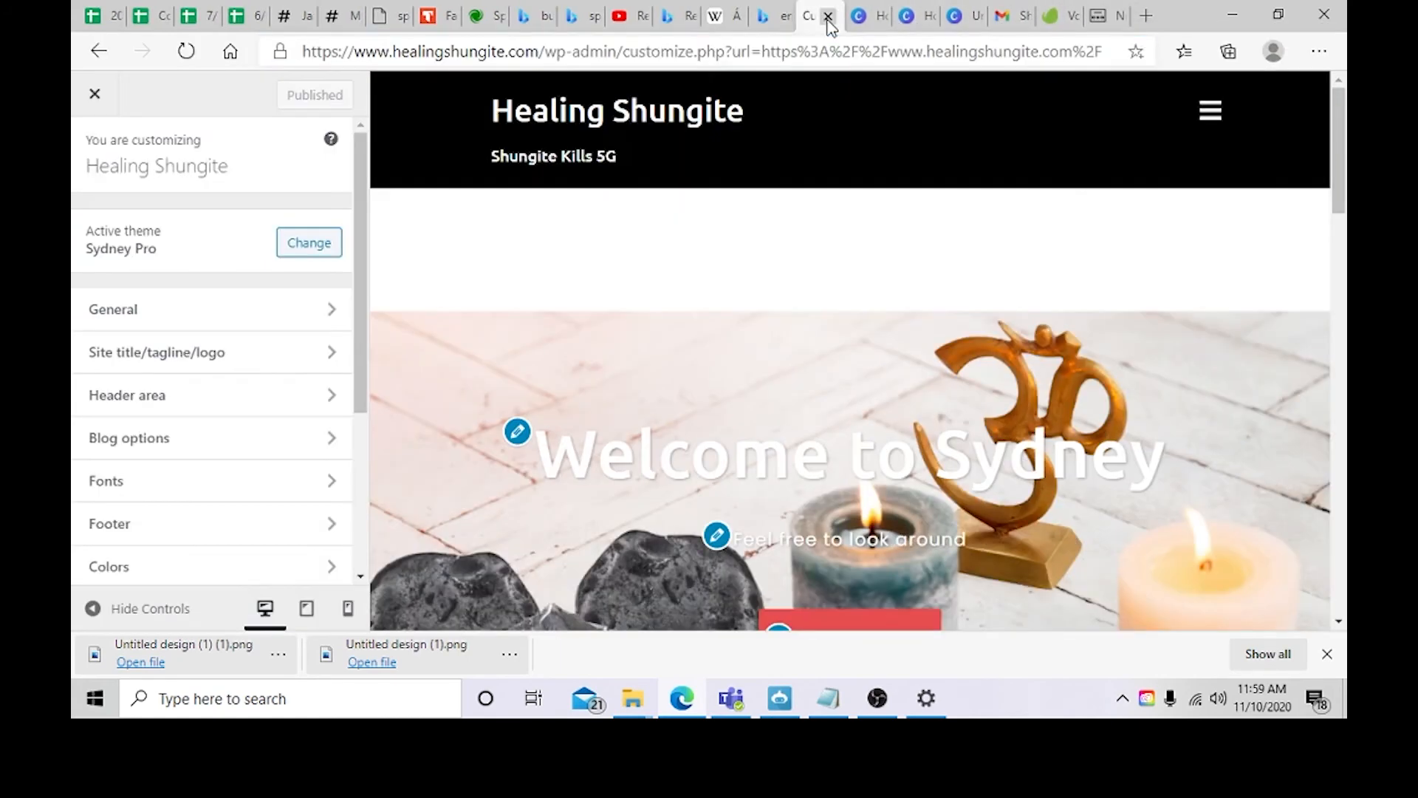
left_click(184, 309)
scroll(285, 285, "down", 3)
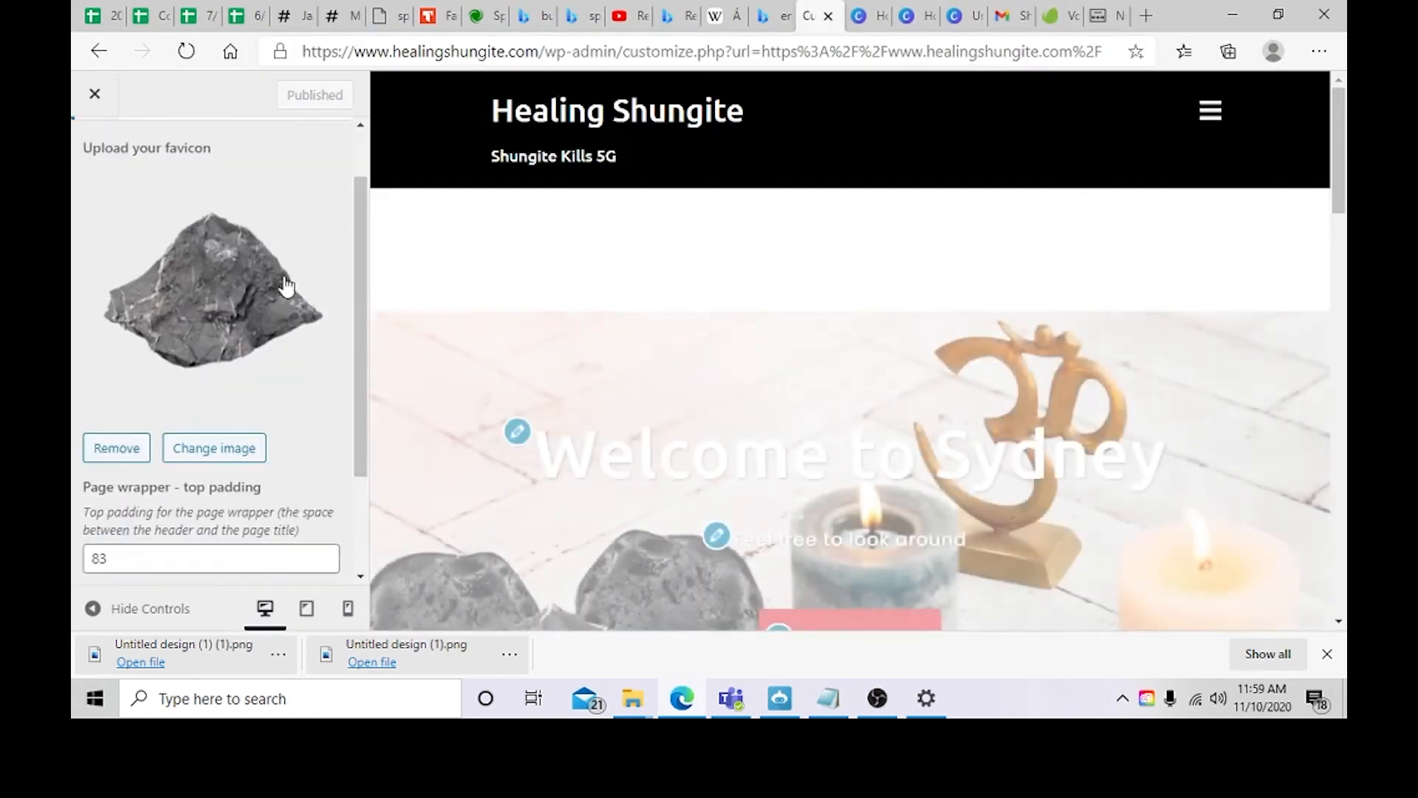
scroll(222, 318, "up", 3)
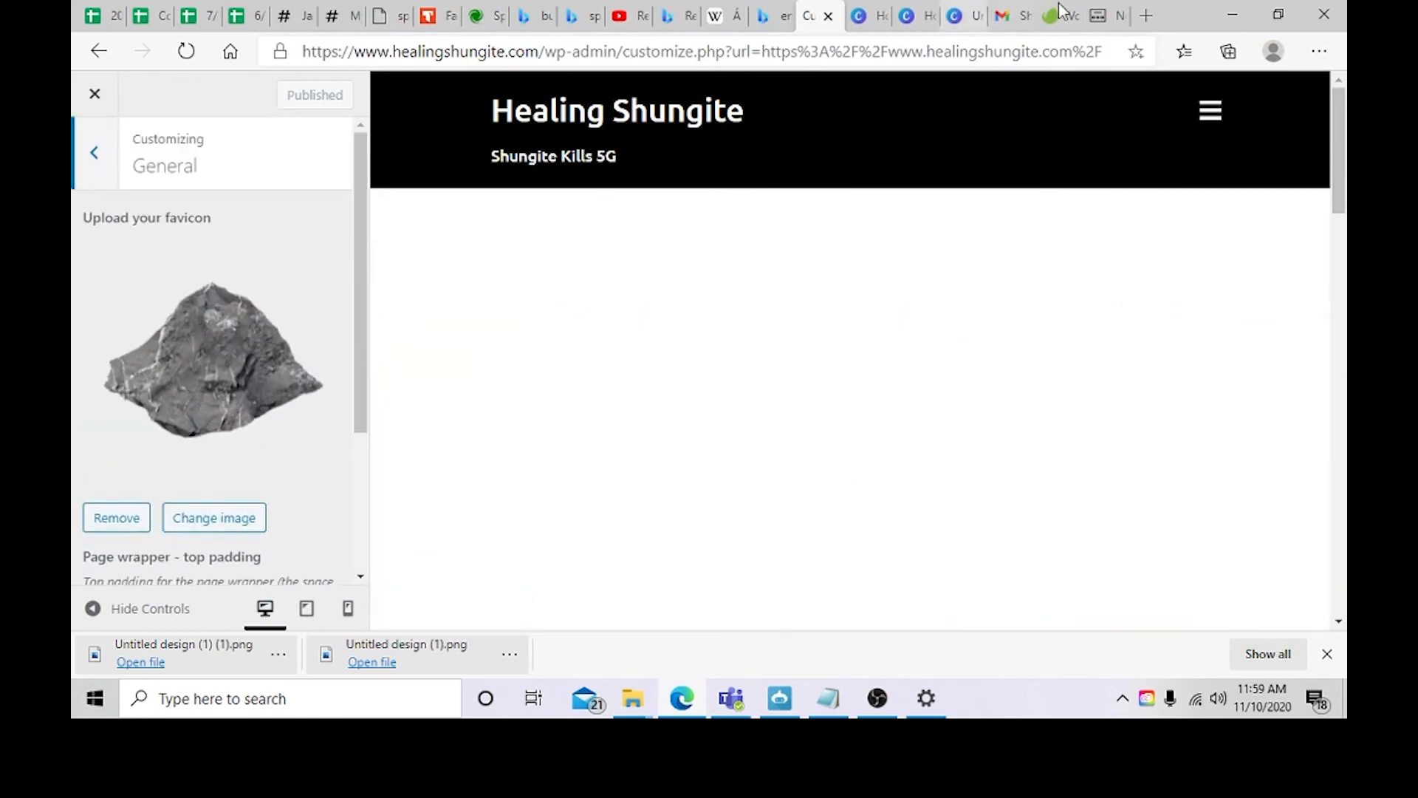
left_click(1154, 16)
type("heal")
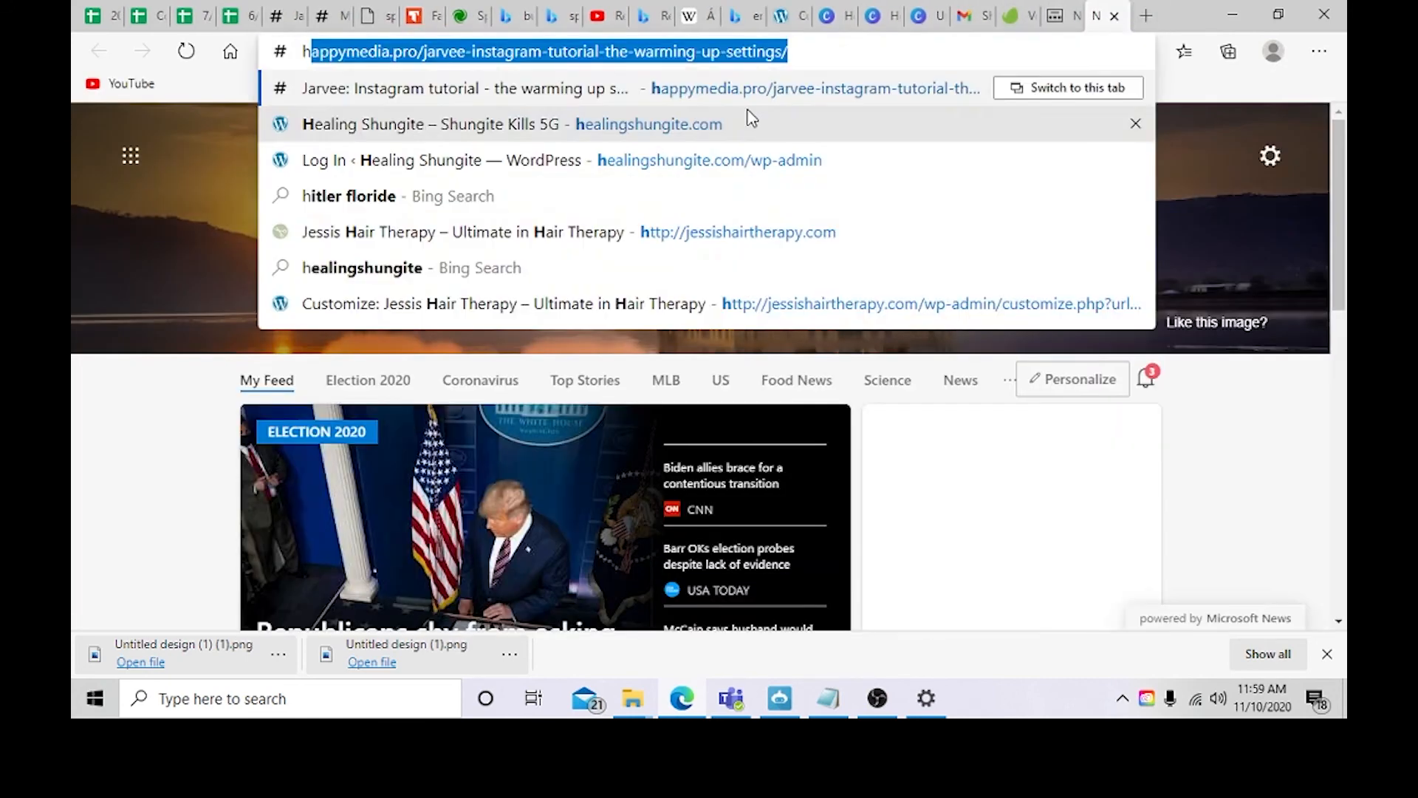
type("ingshungite.com")
key("Return")
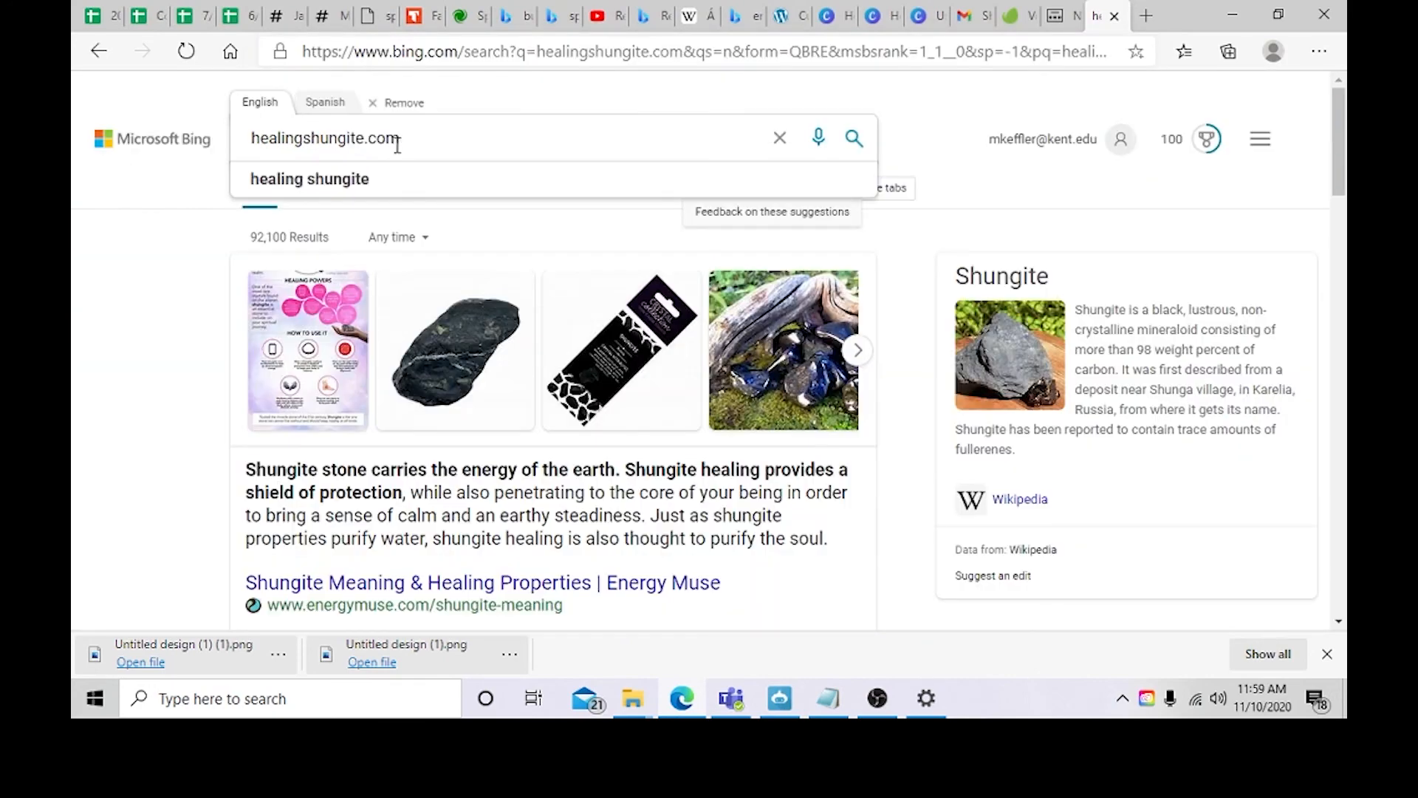
left_click_drag(394, 140, 232, 145)
key("ctrl+c")
left_click(455, 57)
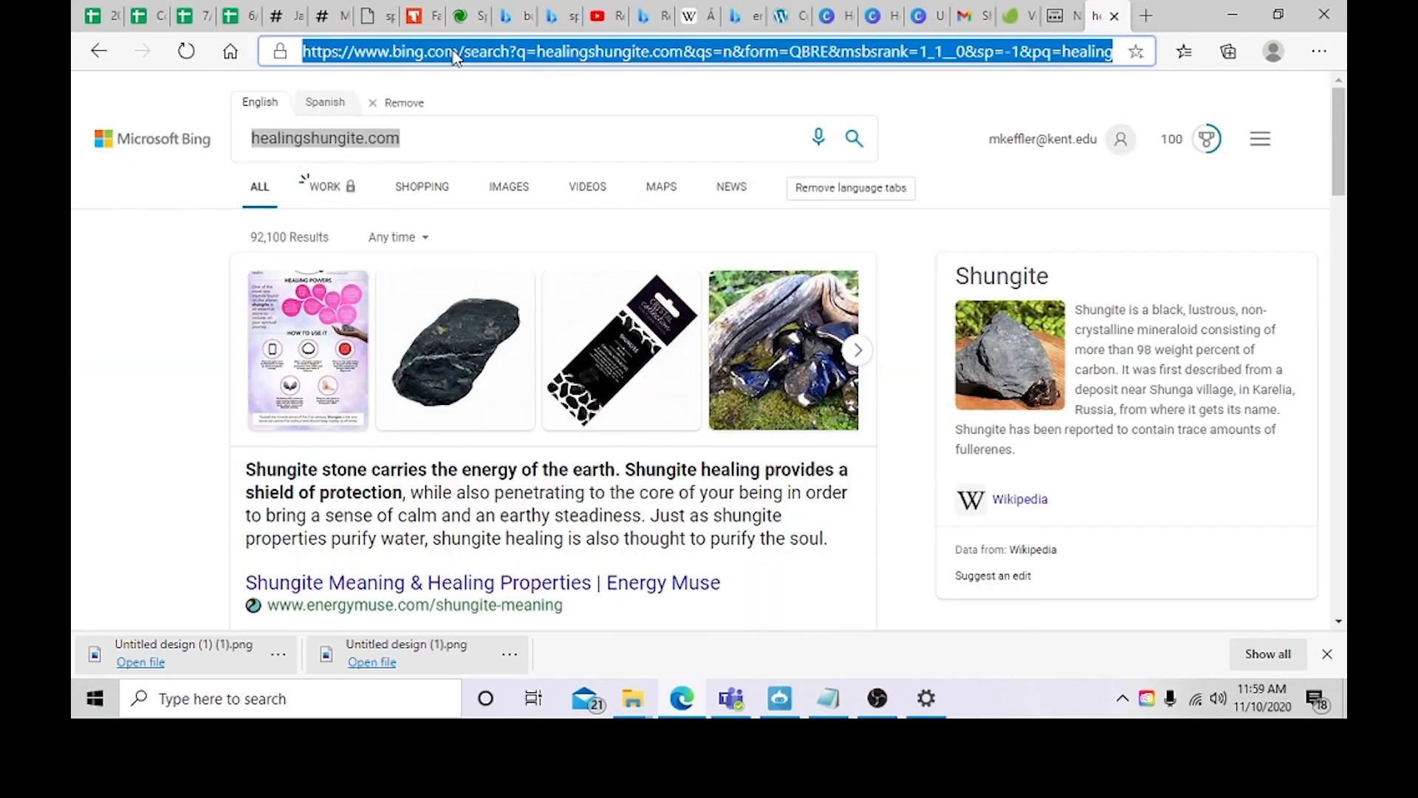
key("ctrl+v")
key("Return")
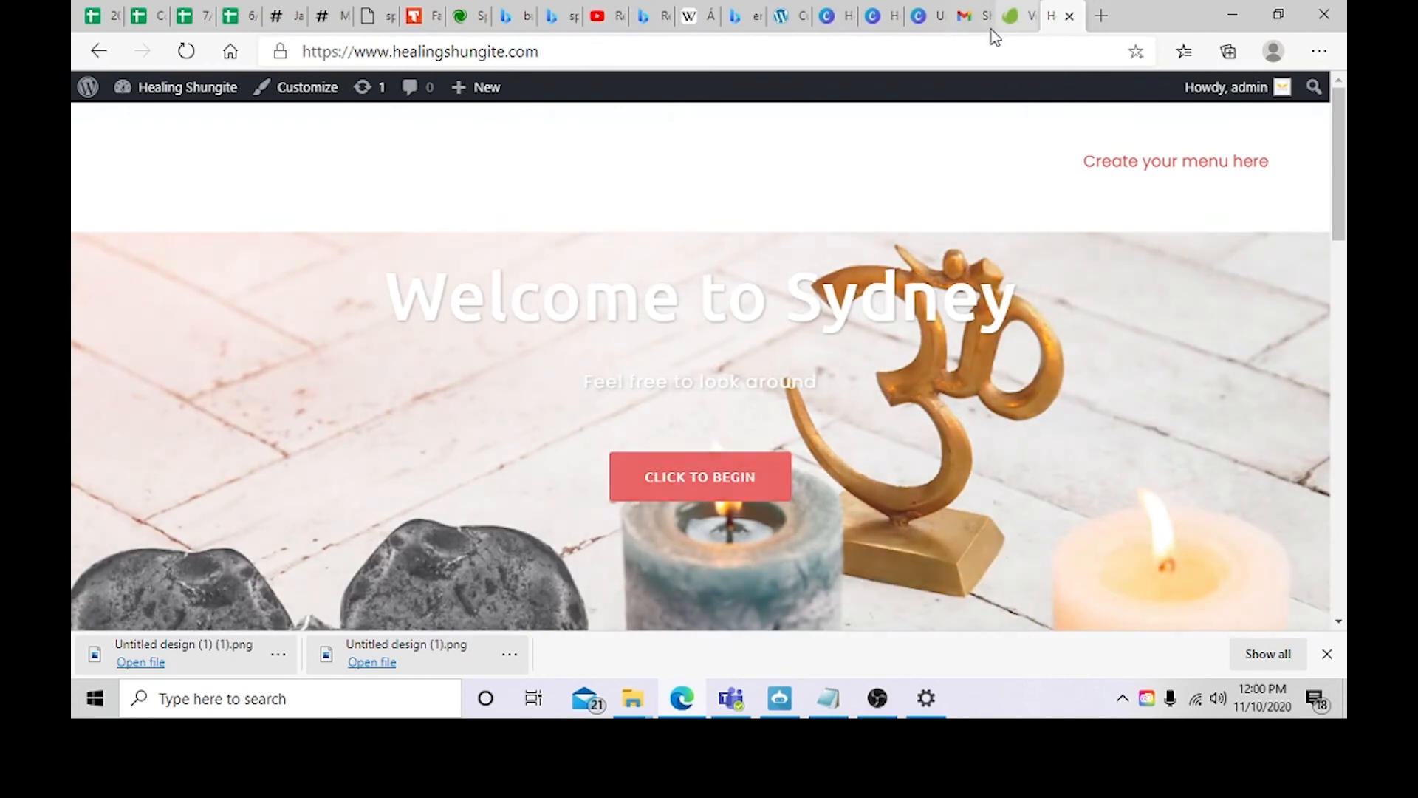
Step: Close the Gmail tab and look over the live site and Canva tabs
left_click(983, 24)
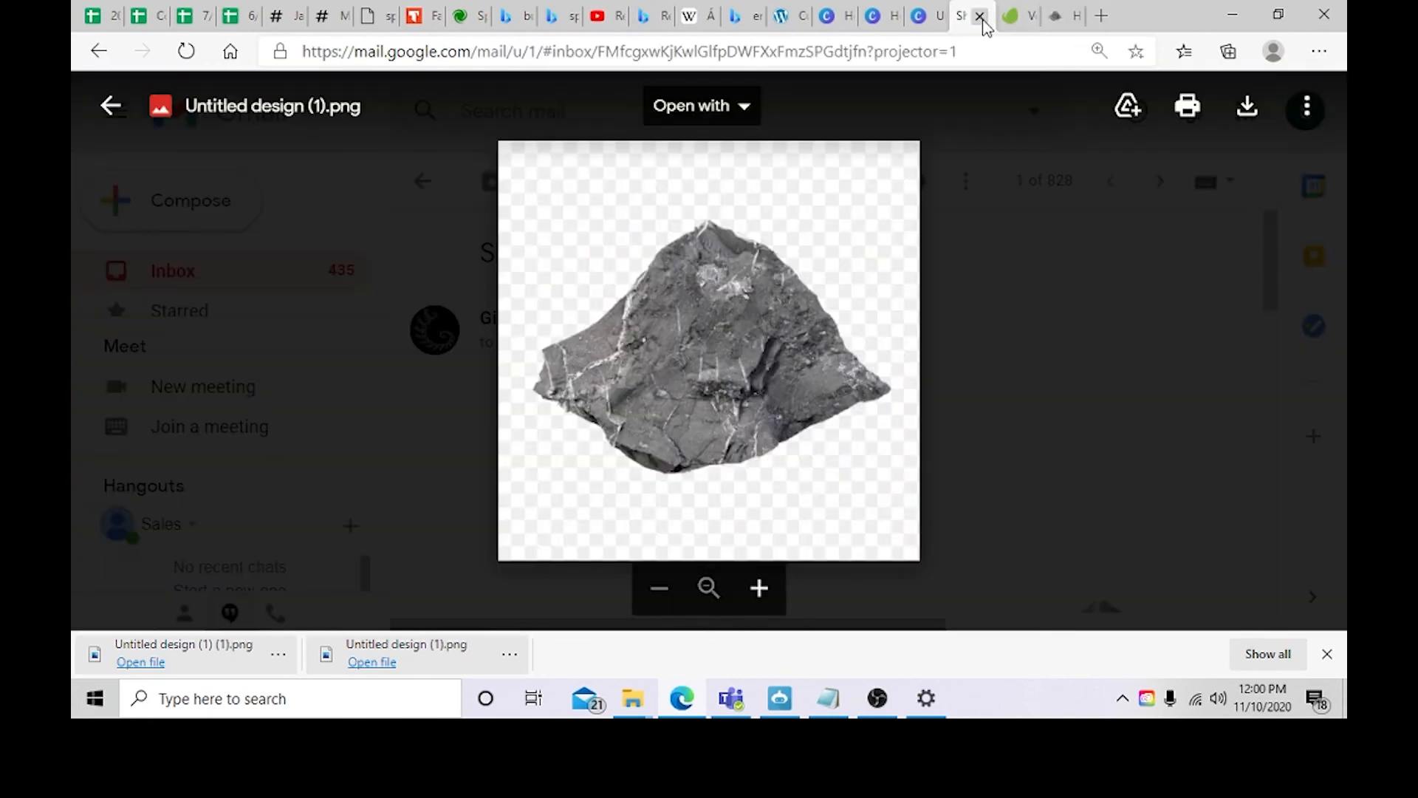
left_click(981, 18)
left_click(796, 22)
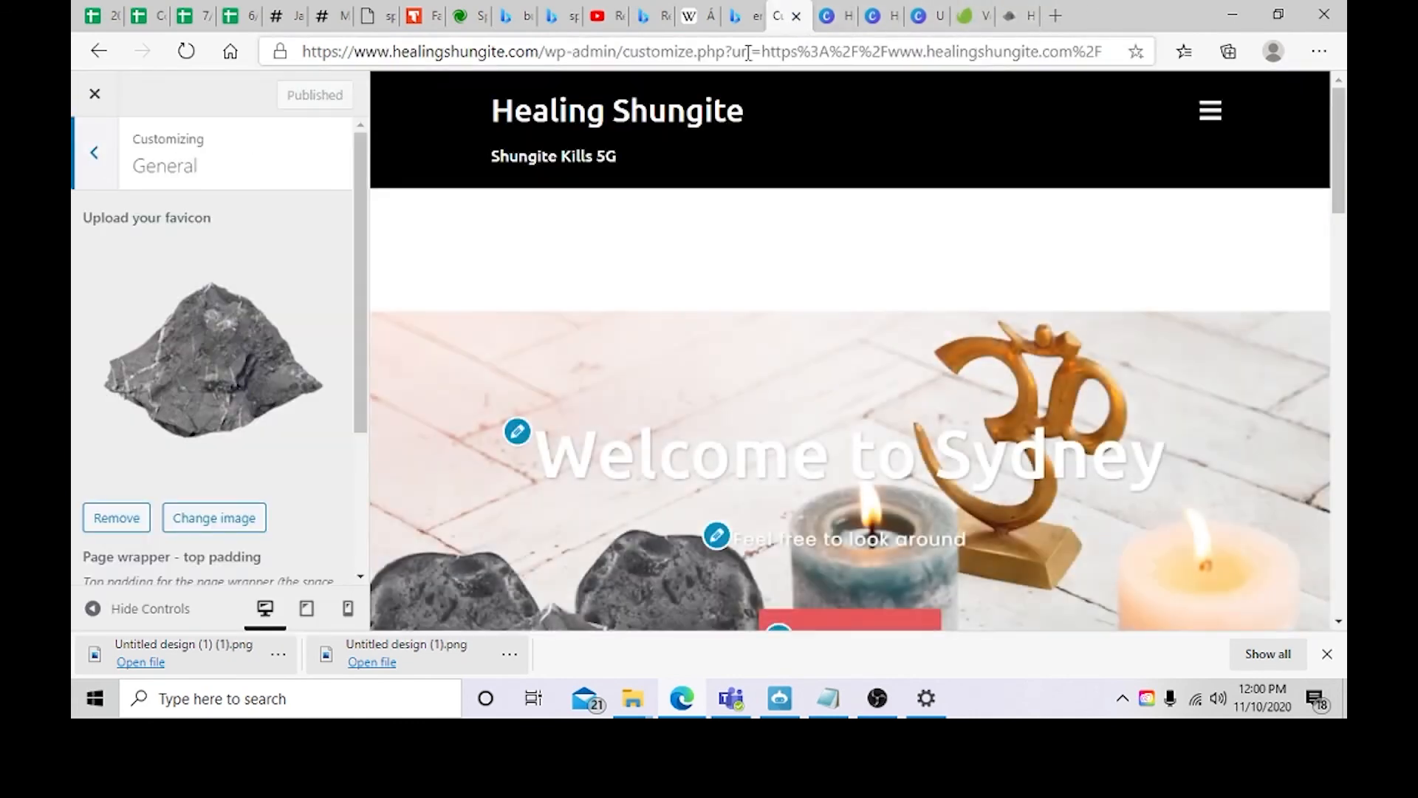
left_click(1017, 28)
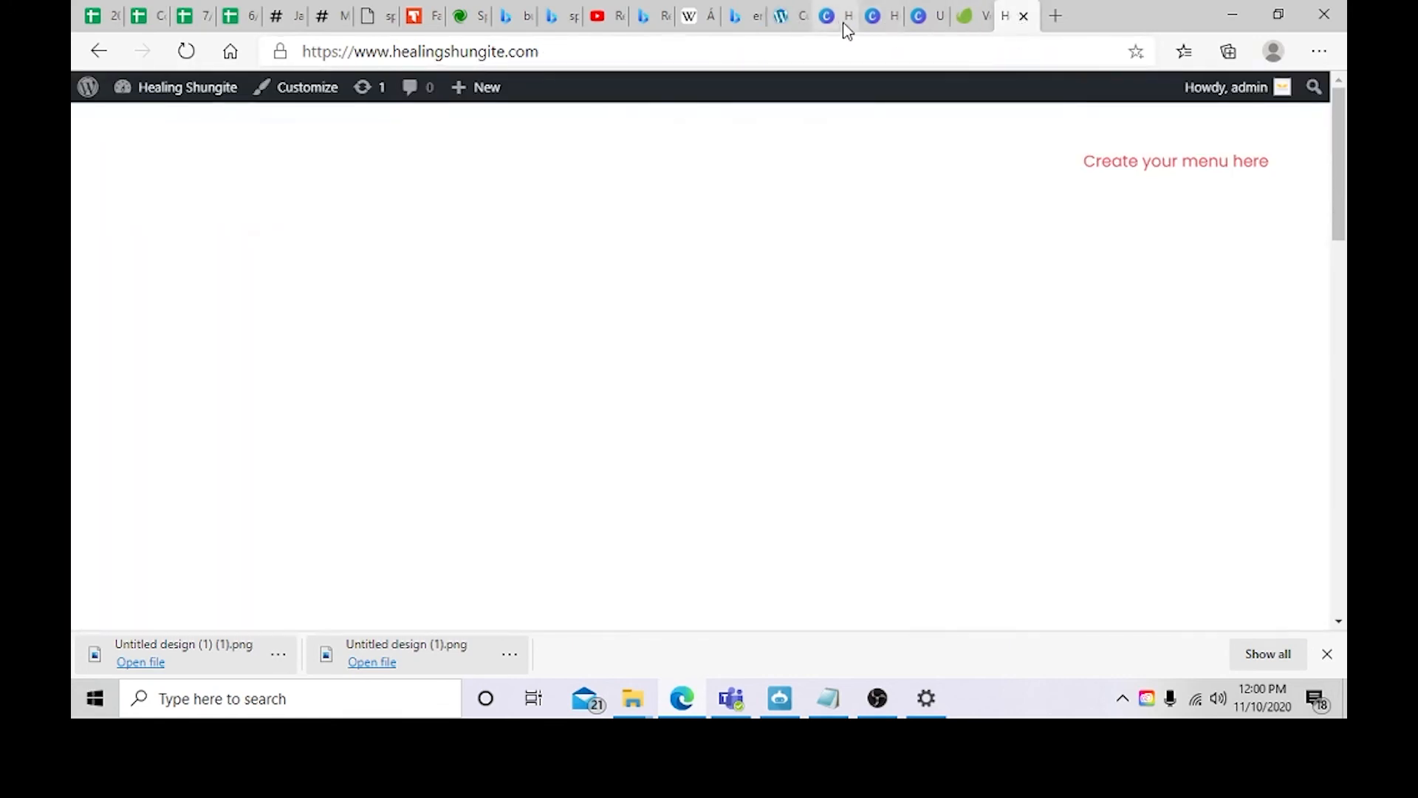
left_click(844, 23)
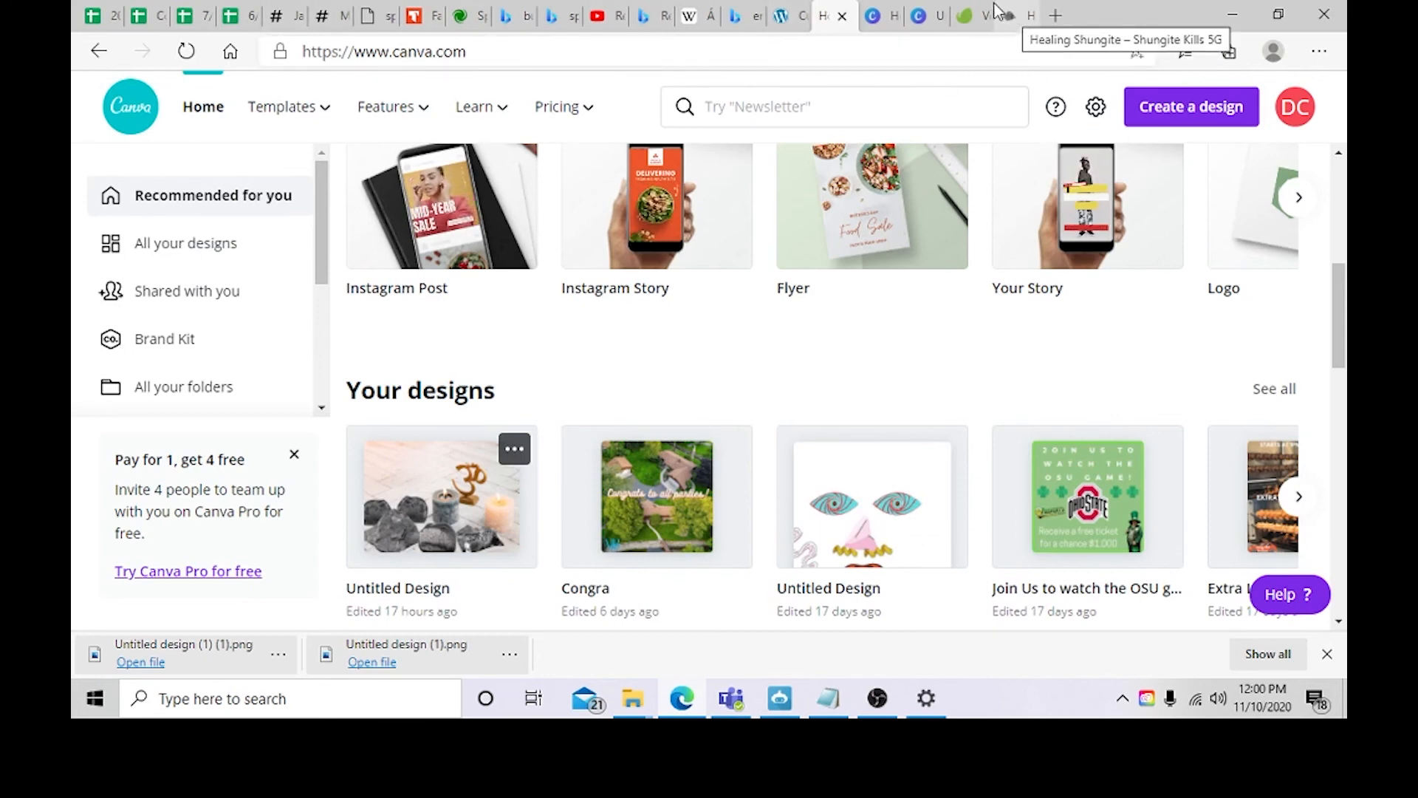
Step: Change the site tagline to "Shungite Against 5G" in the site title and logo settings
left_click(790, 16)
scroll(214, 355, "down", 3)
scroll(214, 355, "up", 3)
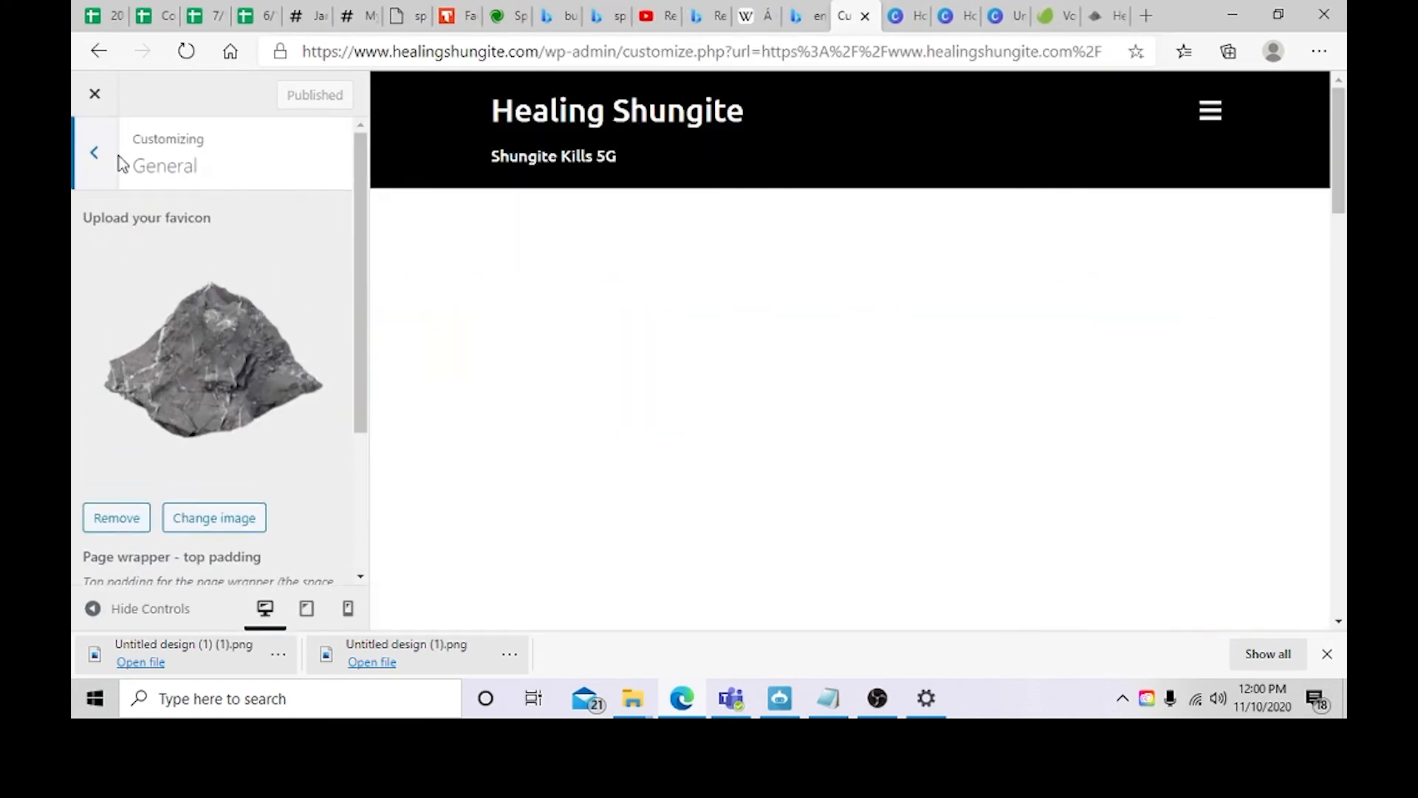
left_click(103, 154)
scroll(320, 307, "down", 2)
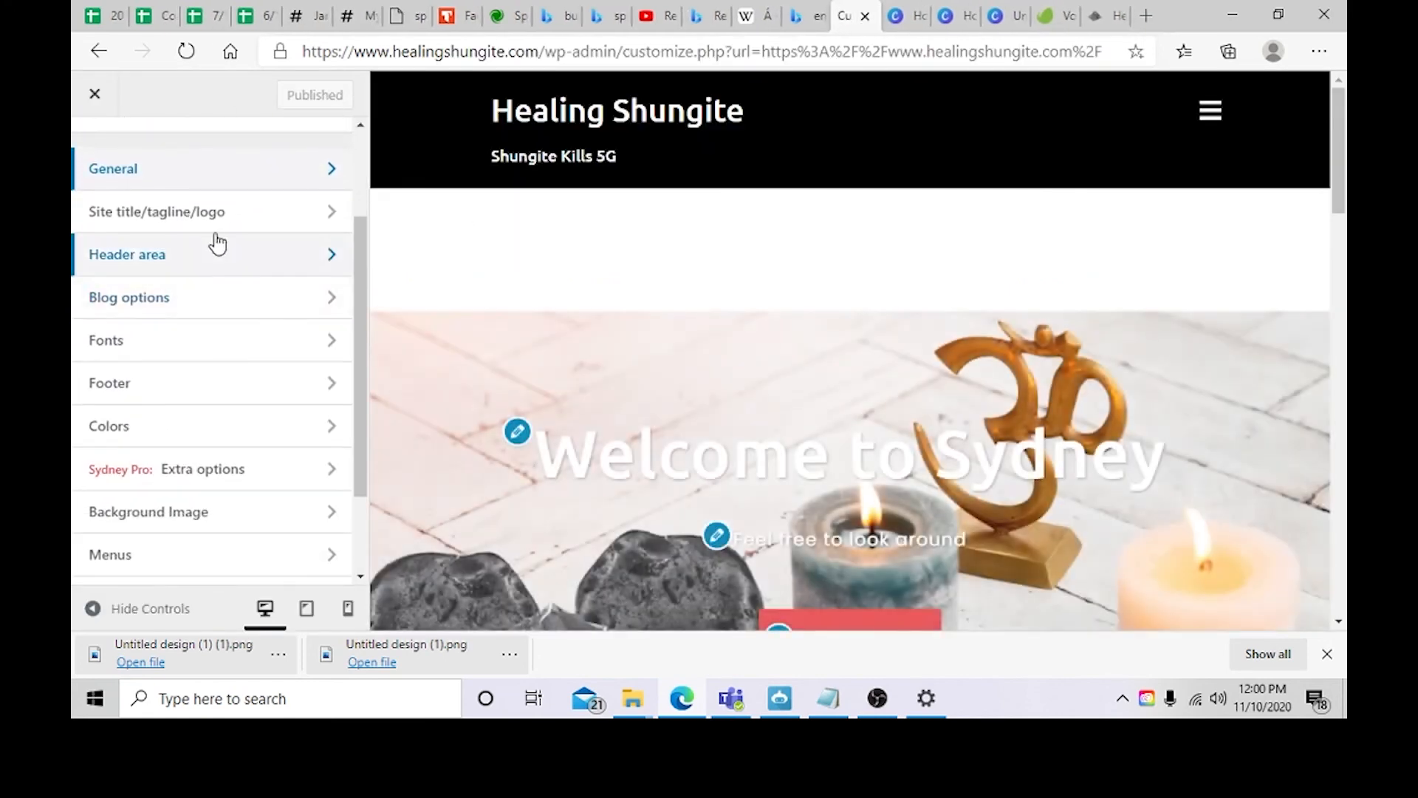
left_click(213, 221)
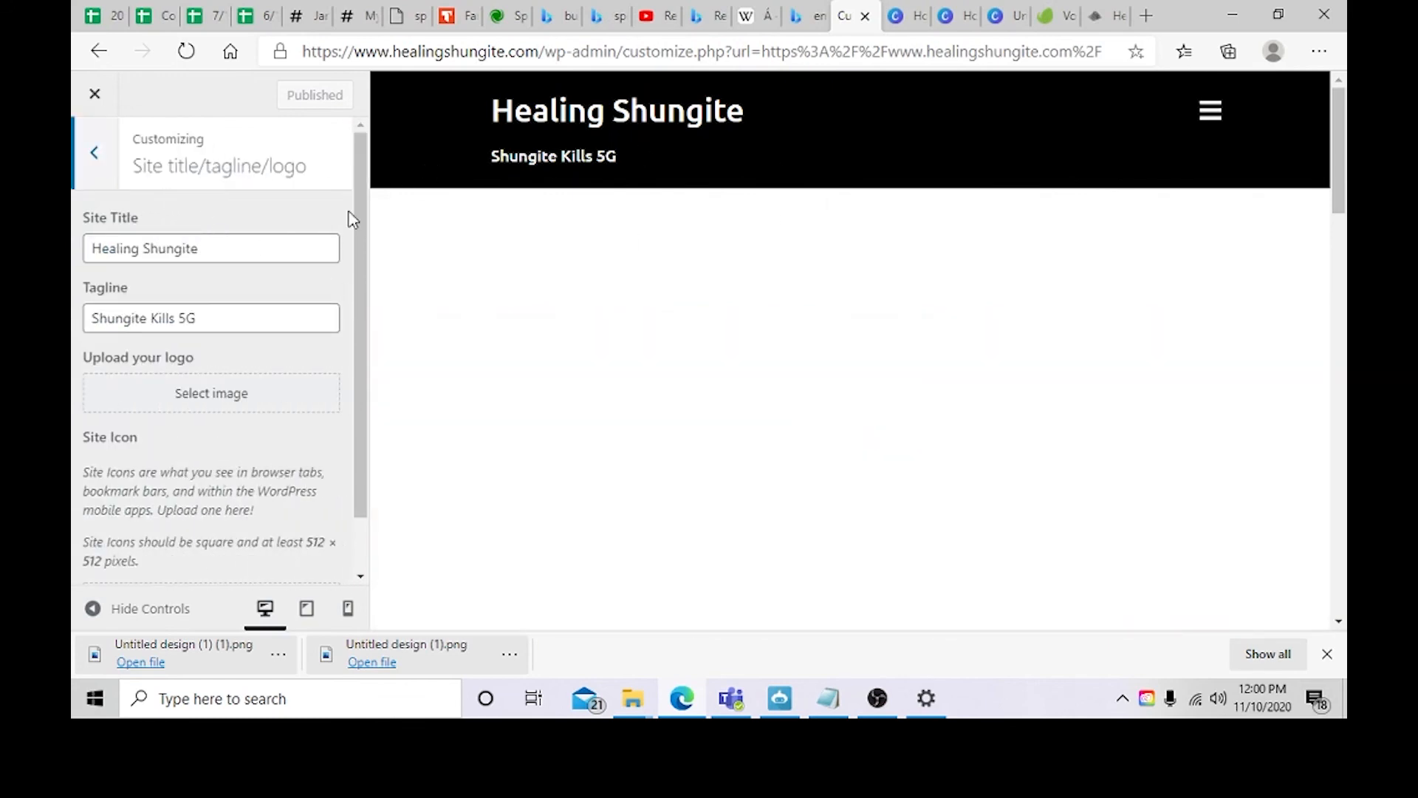
triple_click(236, 259)
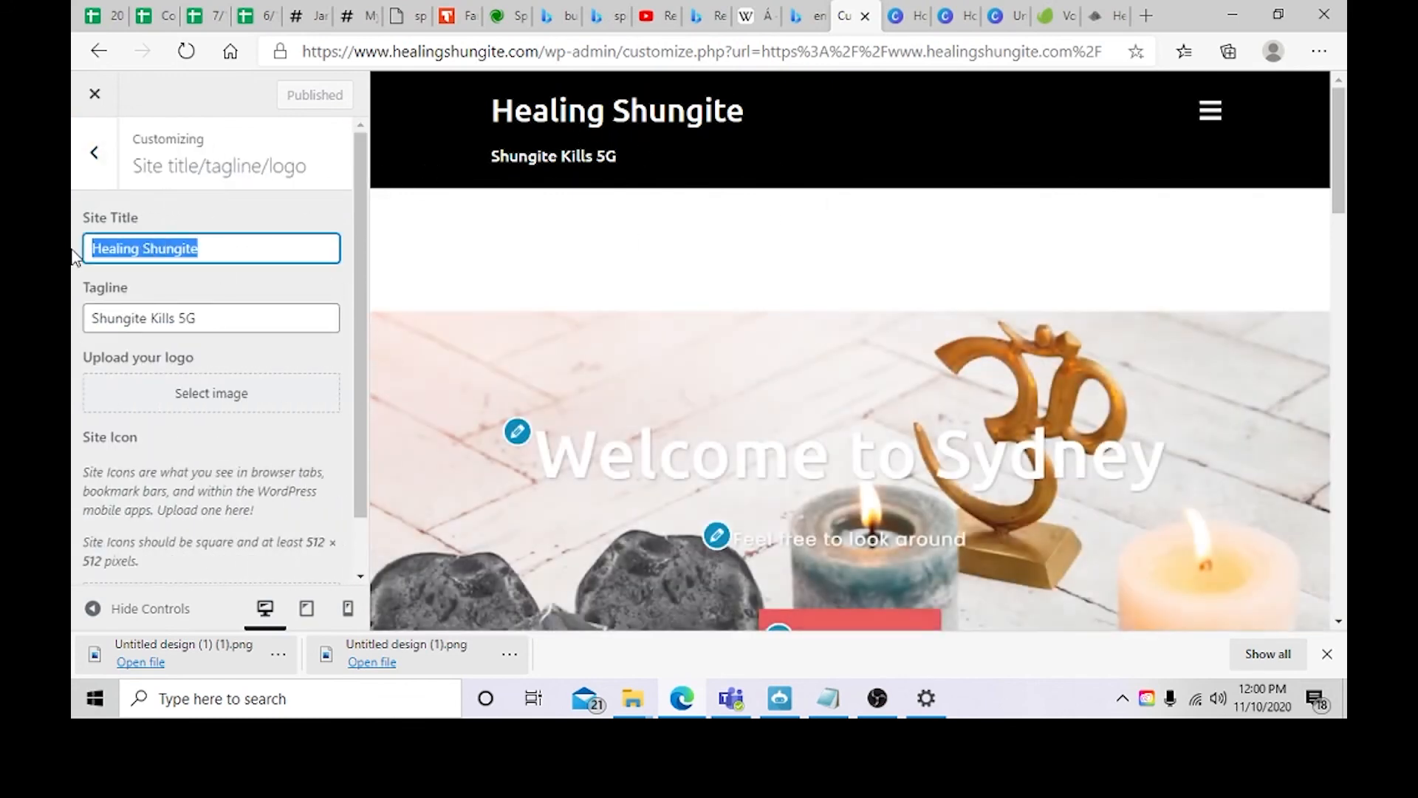
mouse_move(498, 133)
left_mouse_down()
mouse_move(729, 89)
mouse_move(228, 204)
left_mouse_up()
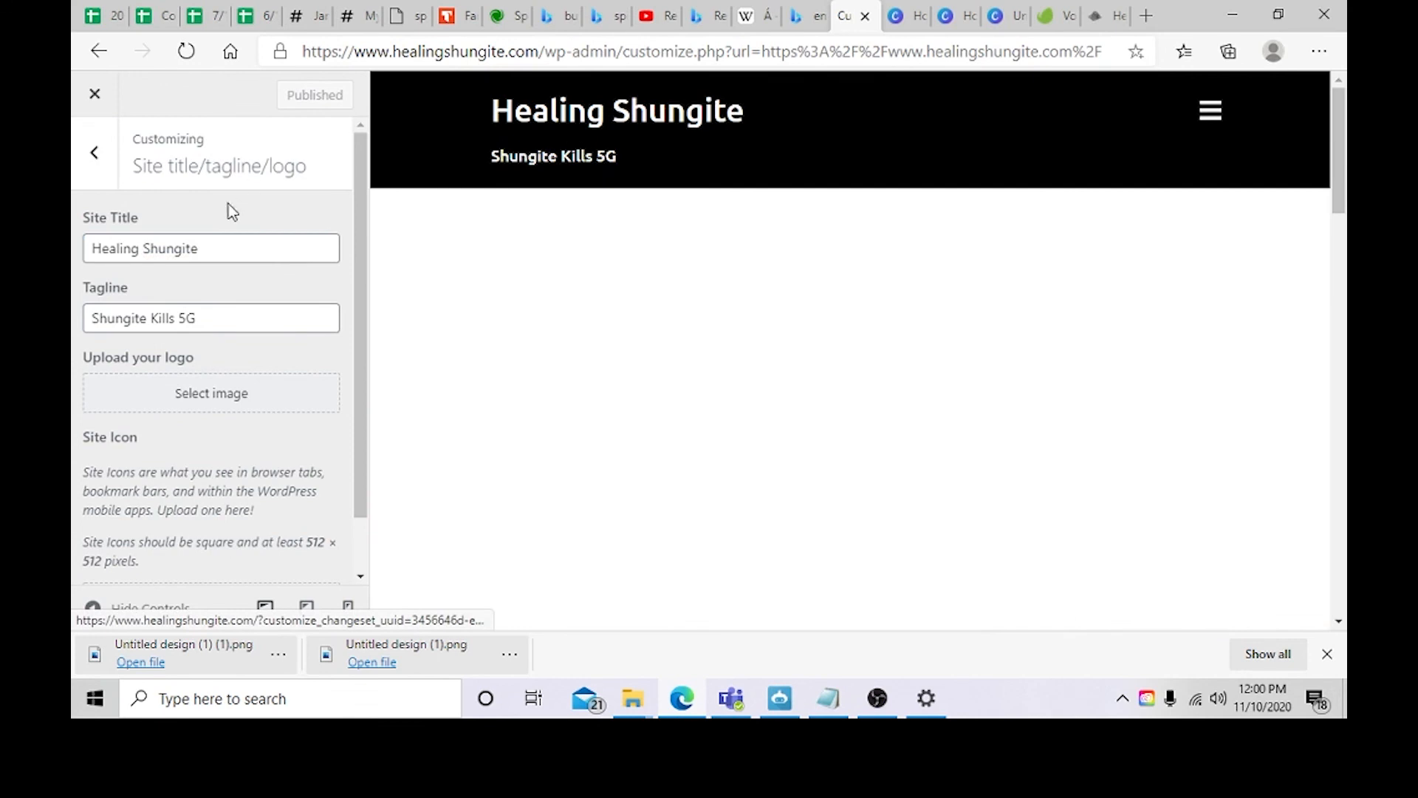
left_click(252, 247)
left_click_drag(218, 314, 79, 316)
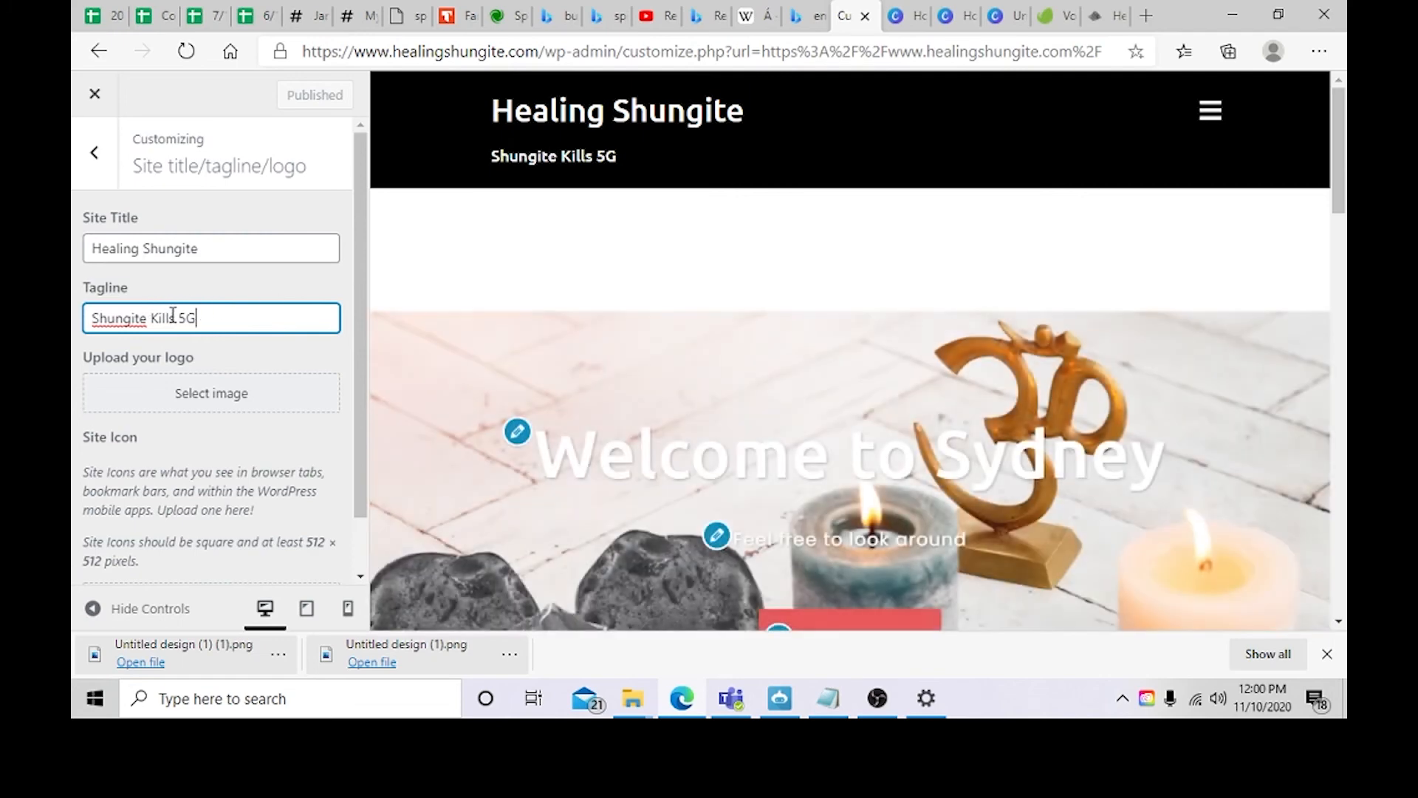
left_click_drag(151, 319, 172, 325)
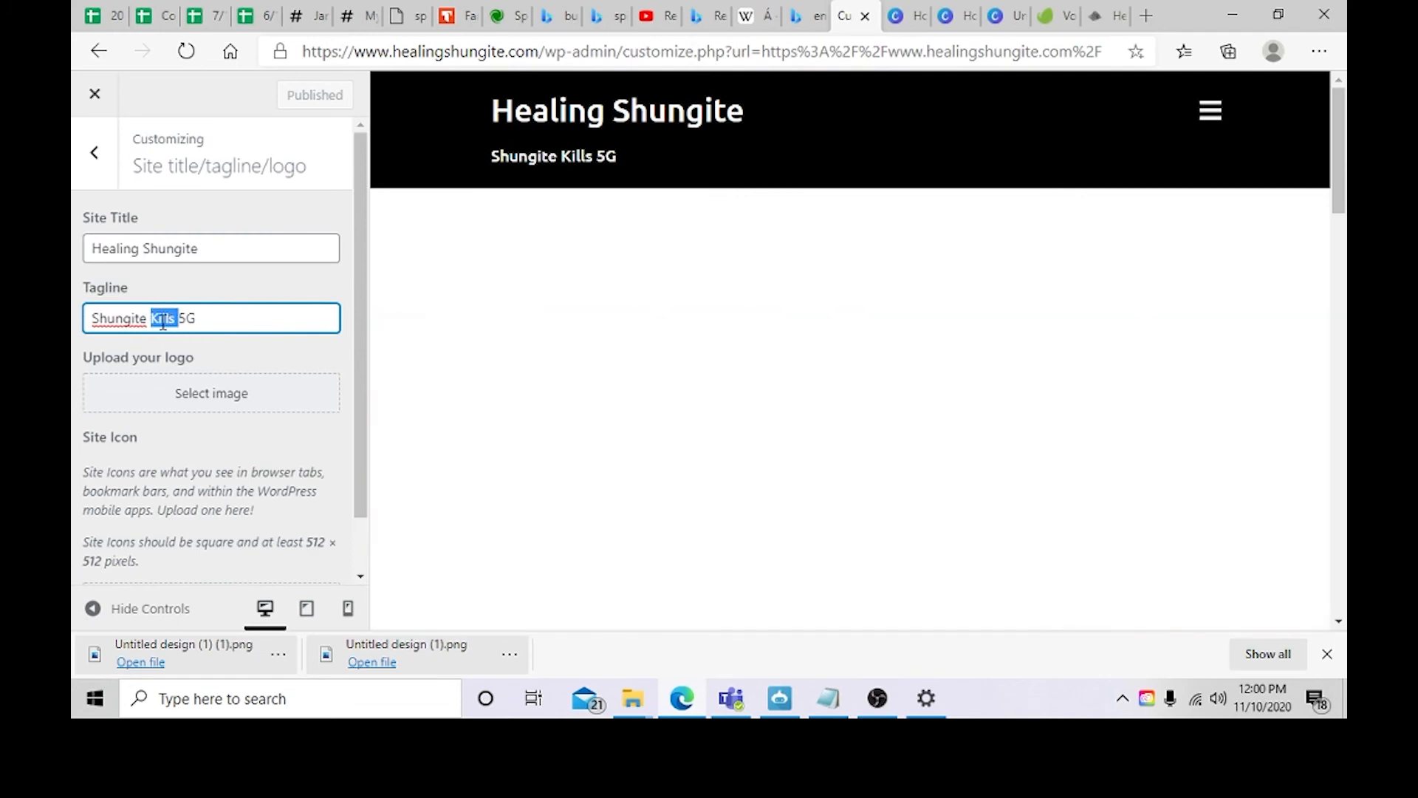
type("Against")
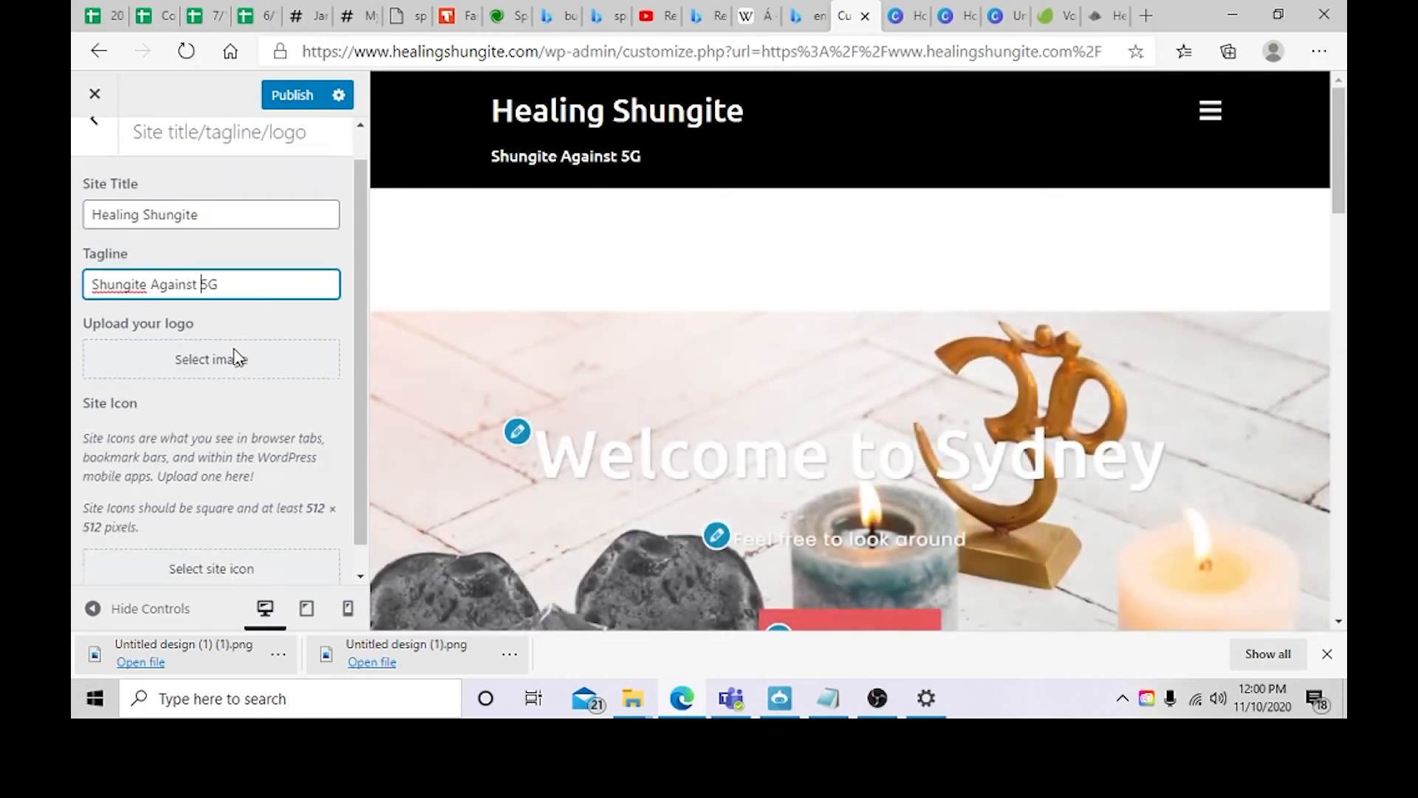
Step: Set the shungite stone image as the site logo
scroll(238, 356, "down", 1)
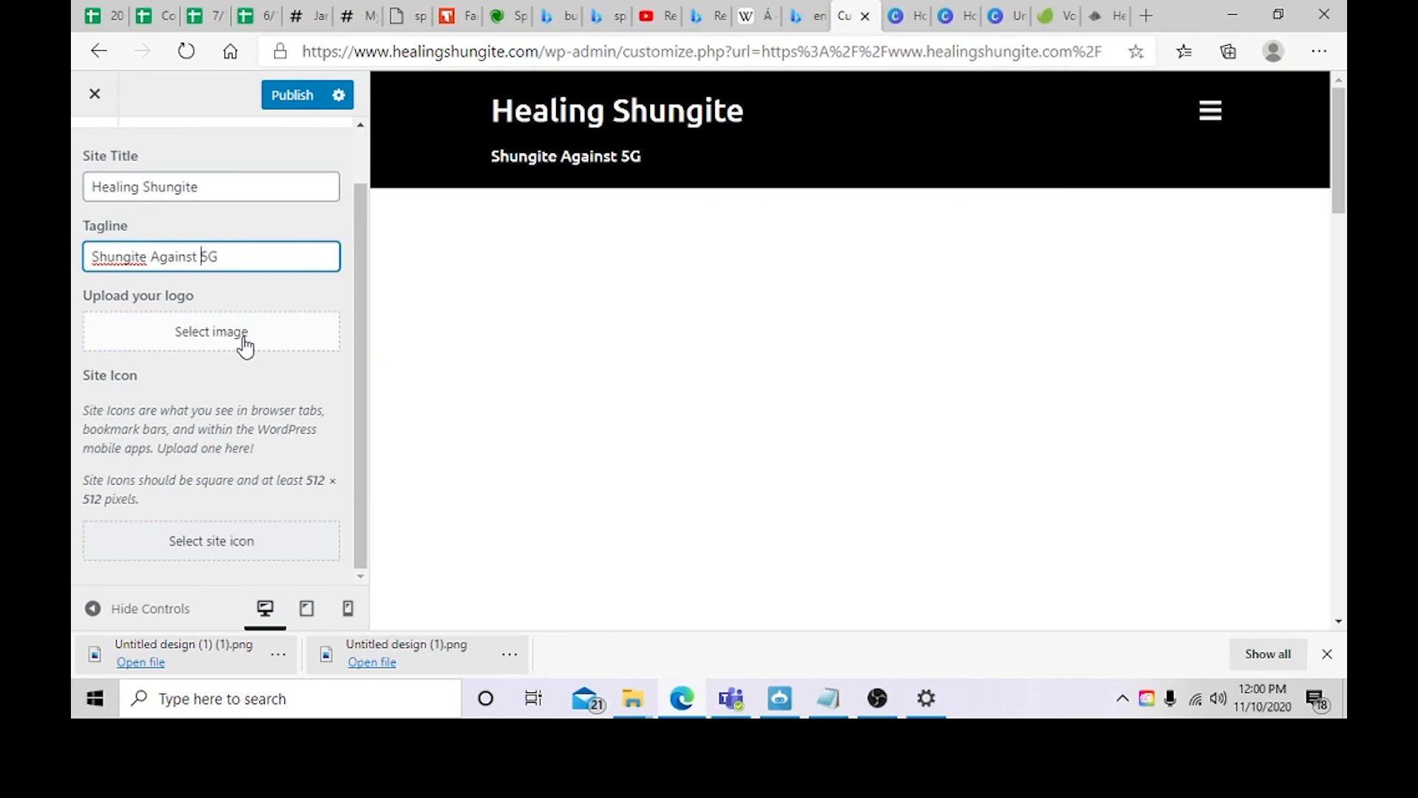
left_click(244, 344)
left_click(184, 334)
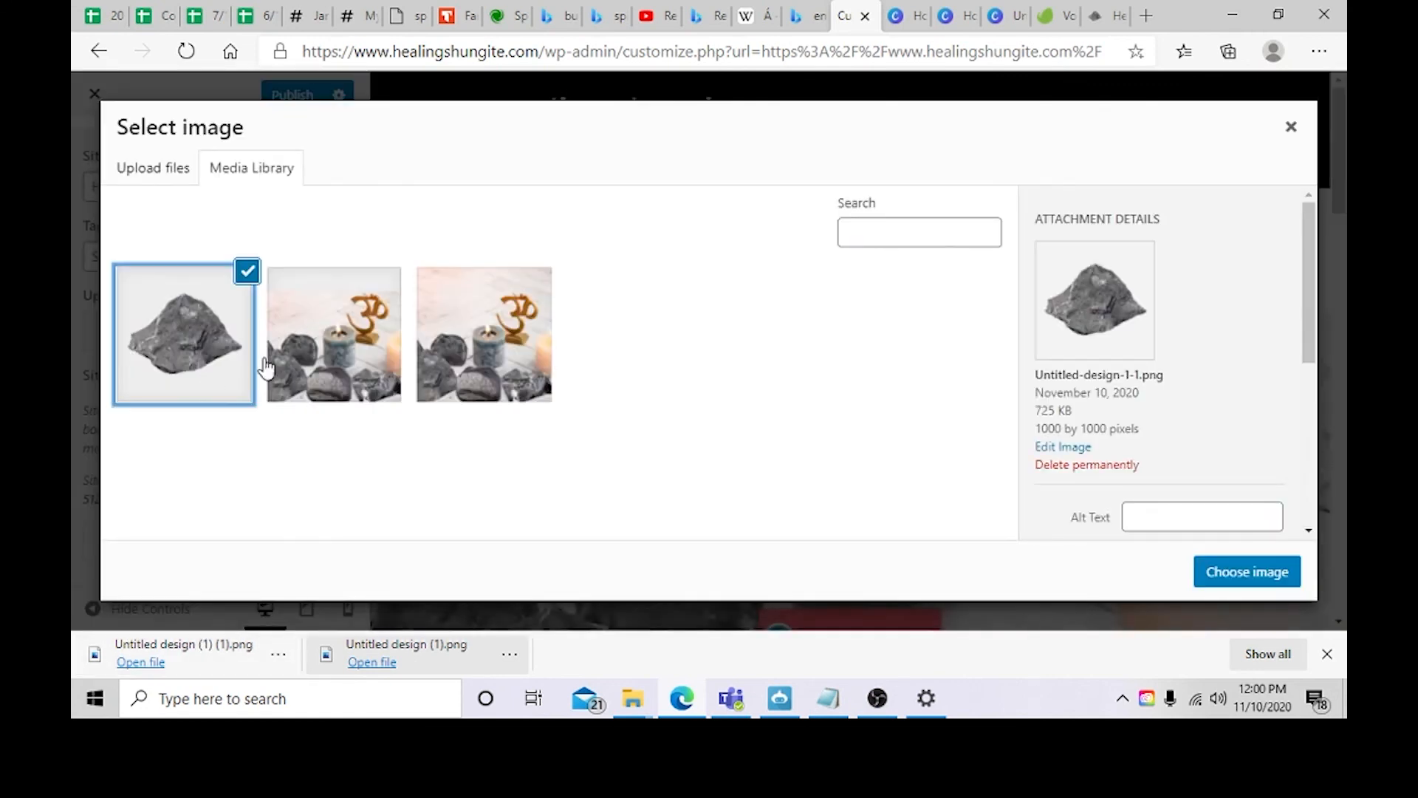
left_click(1248, 572)
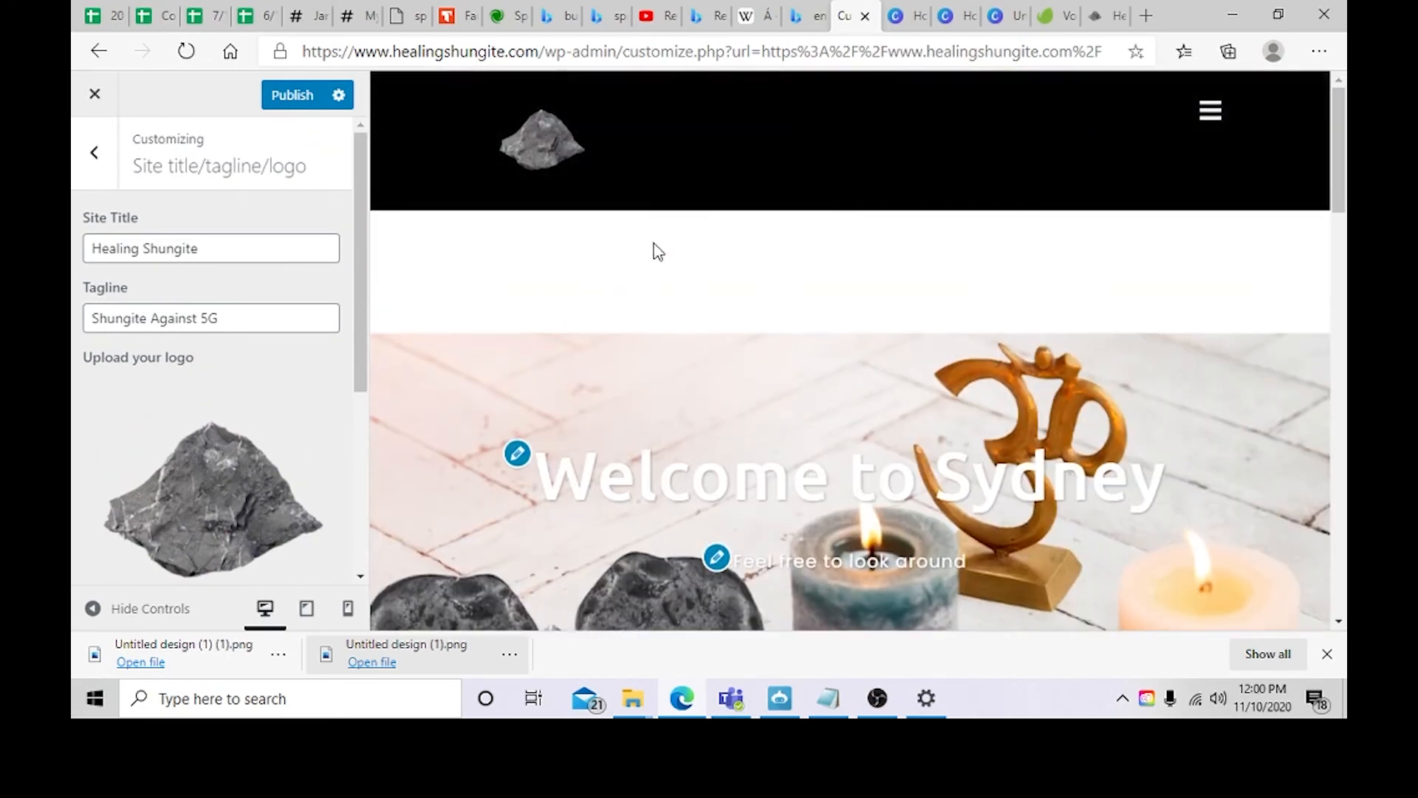
scroll(310, 481, "down", 3)
scroll(209, 392, "up", 3)
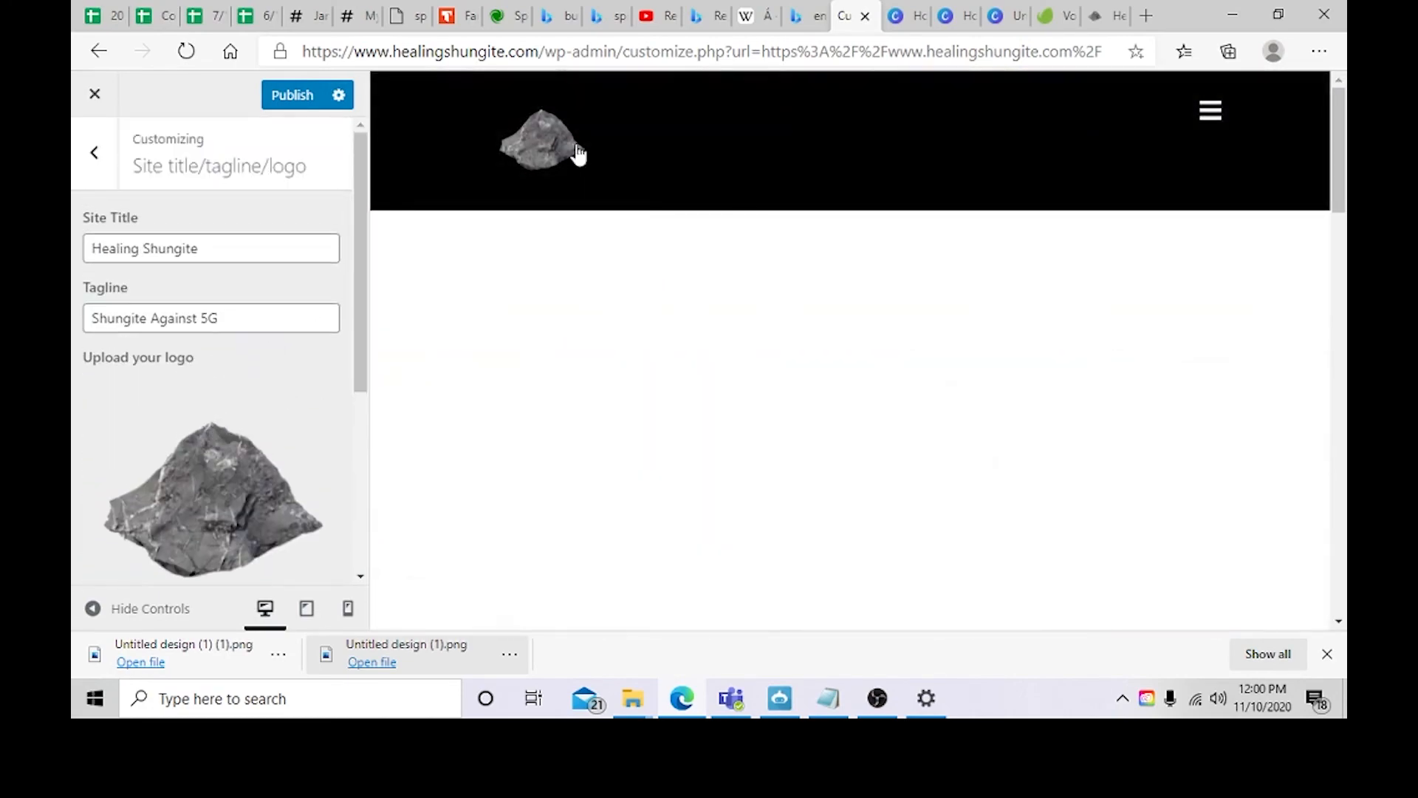
scroll(149, 464, "down", 3)
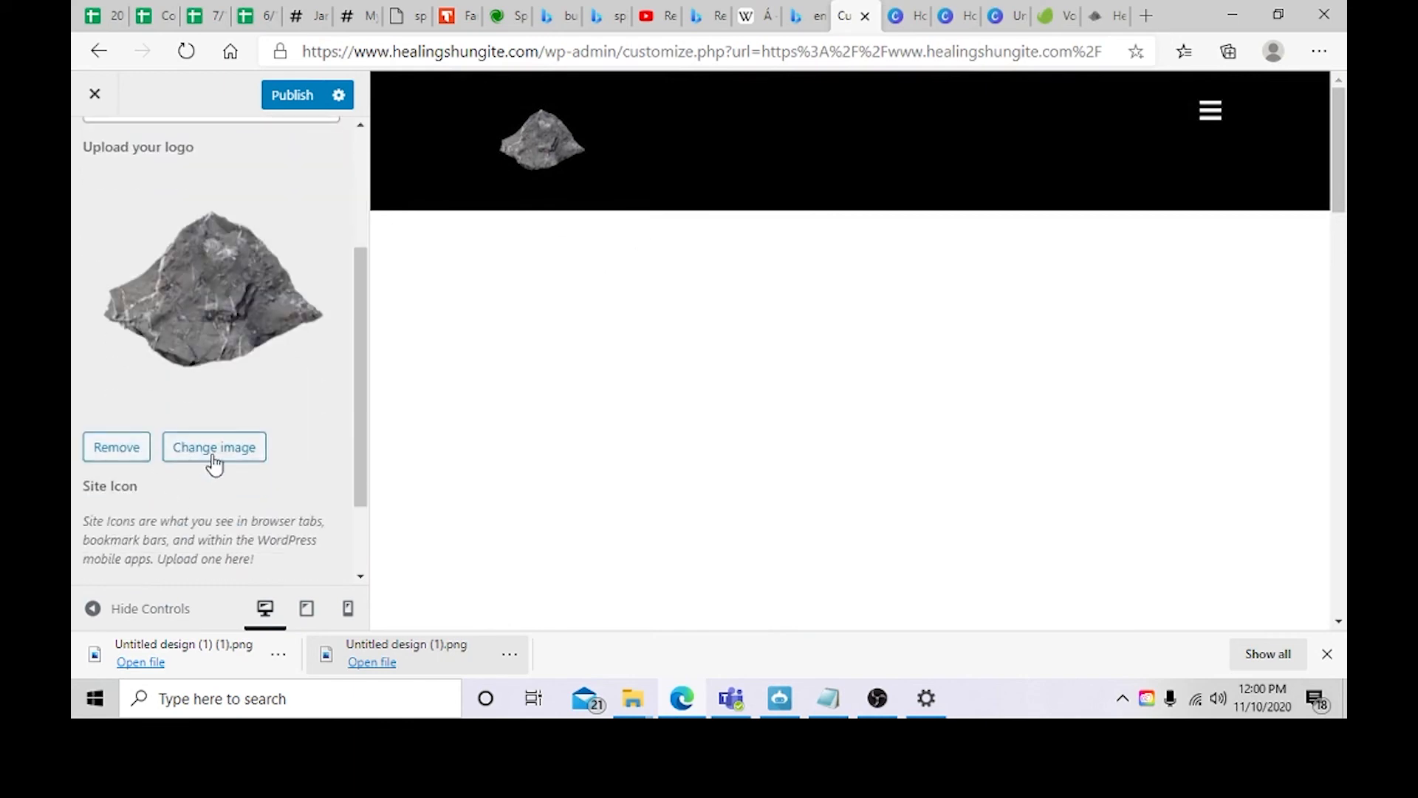
Step: Remove the site logo
left_click(133, 447)
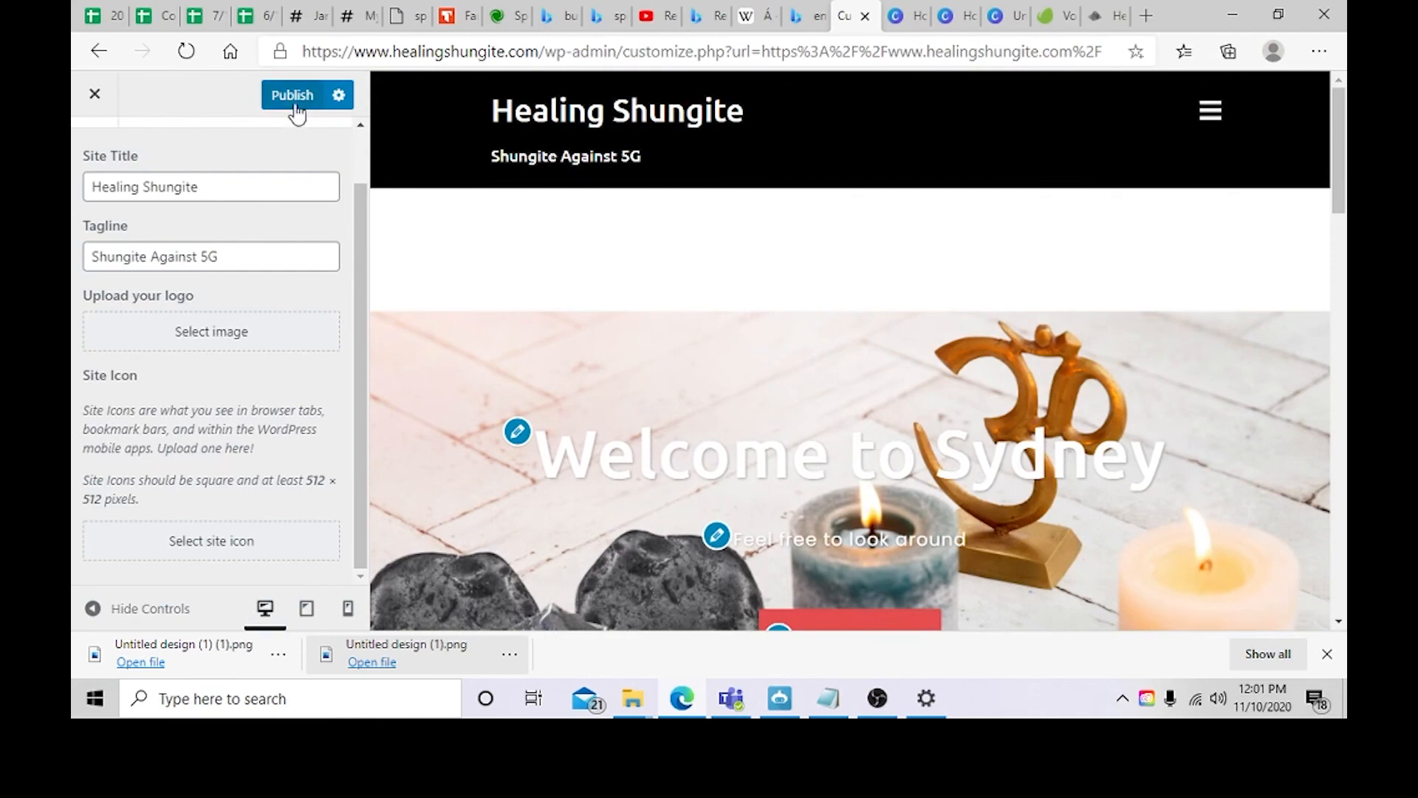
scroll(739, 313, "down", 6)
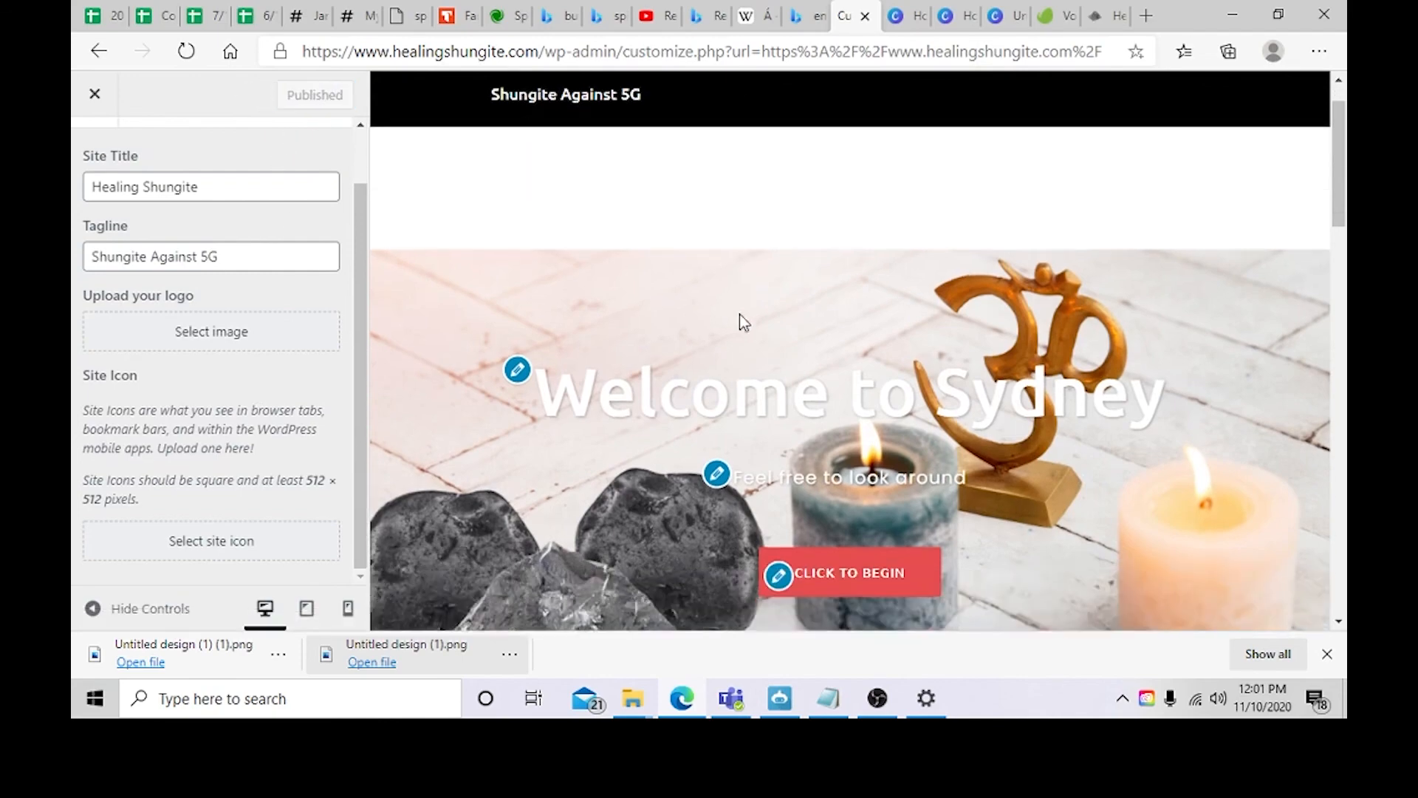
Step: Browse the Header area options and open the Header Slider settings
scroll(322, 440, "up", 1)
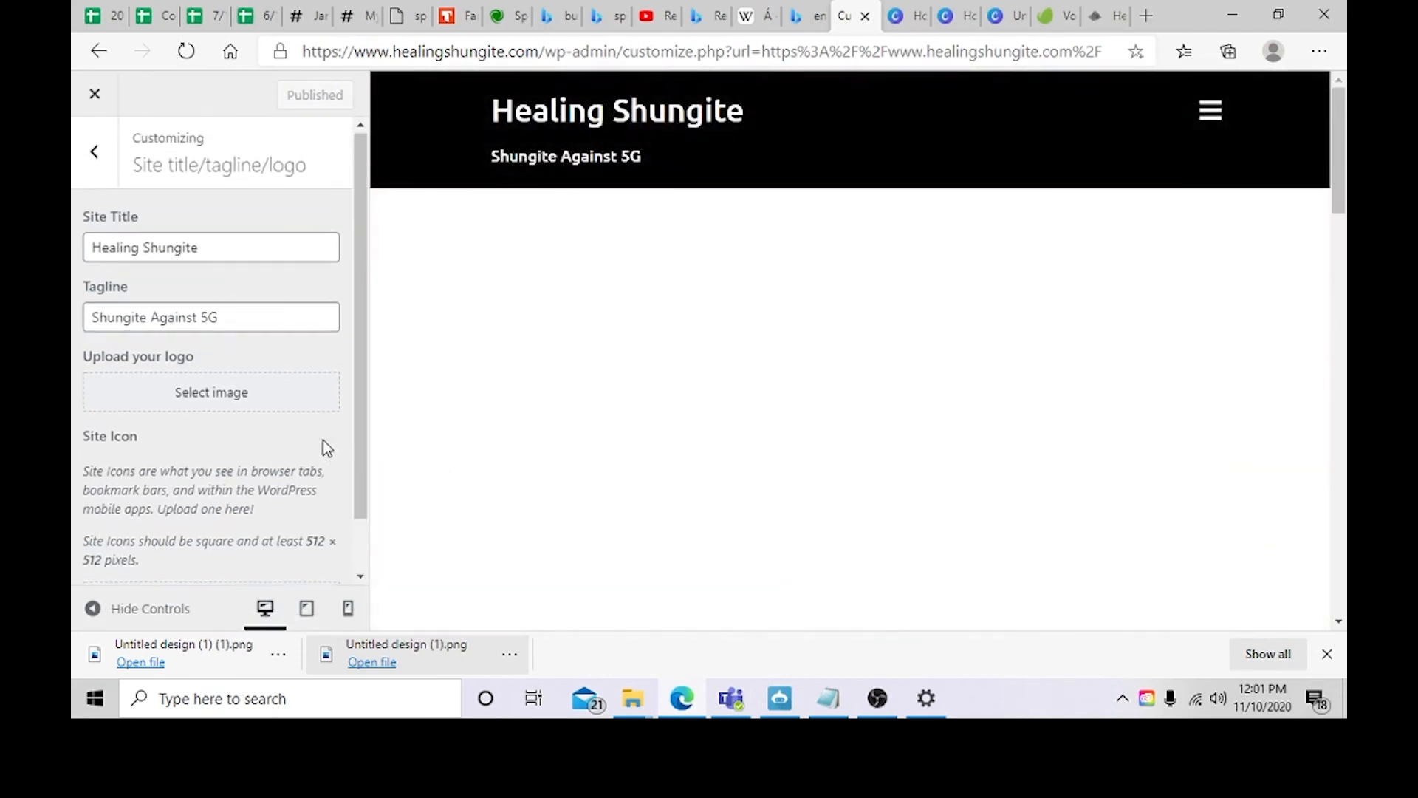
left_click(94, 152)
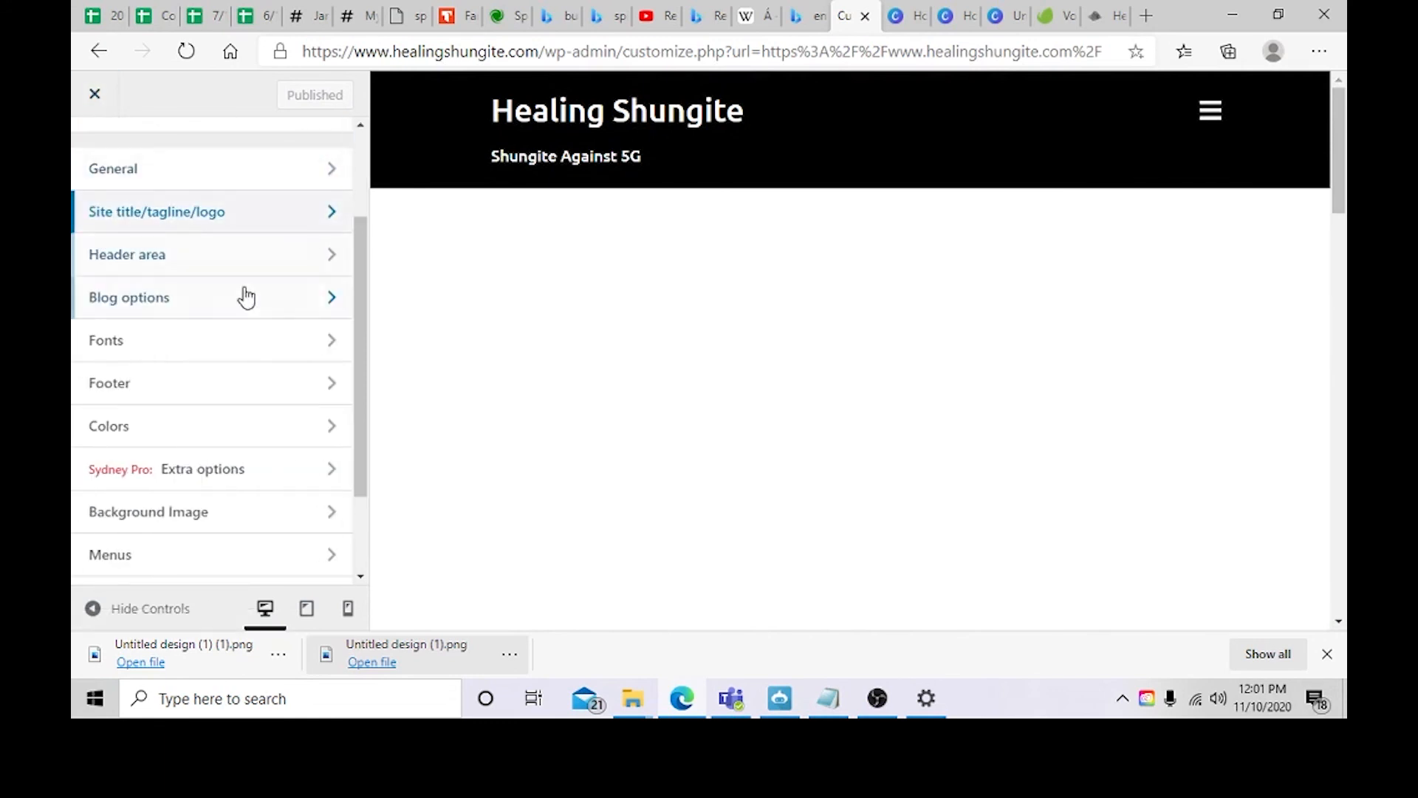
left_click(171, 254)
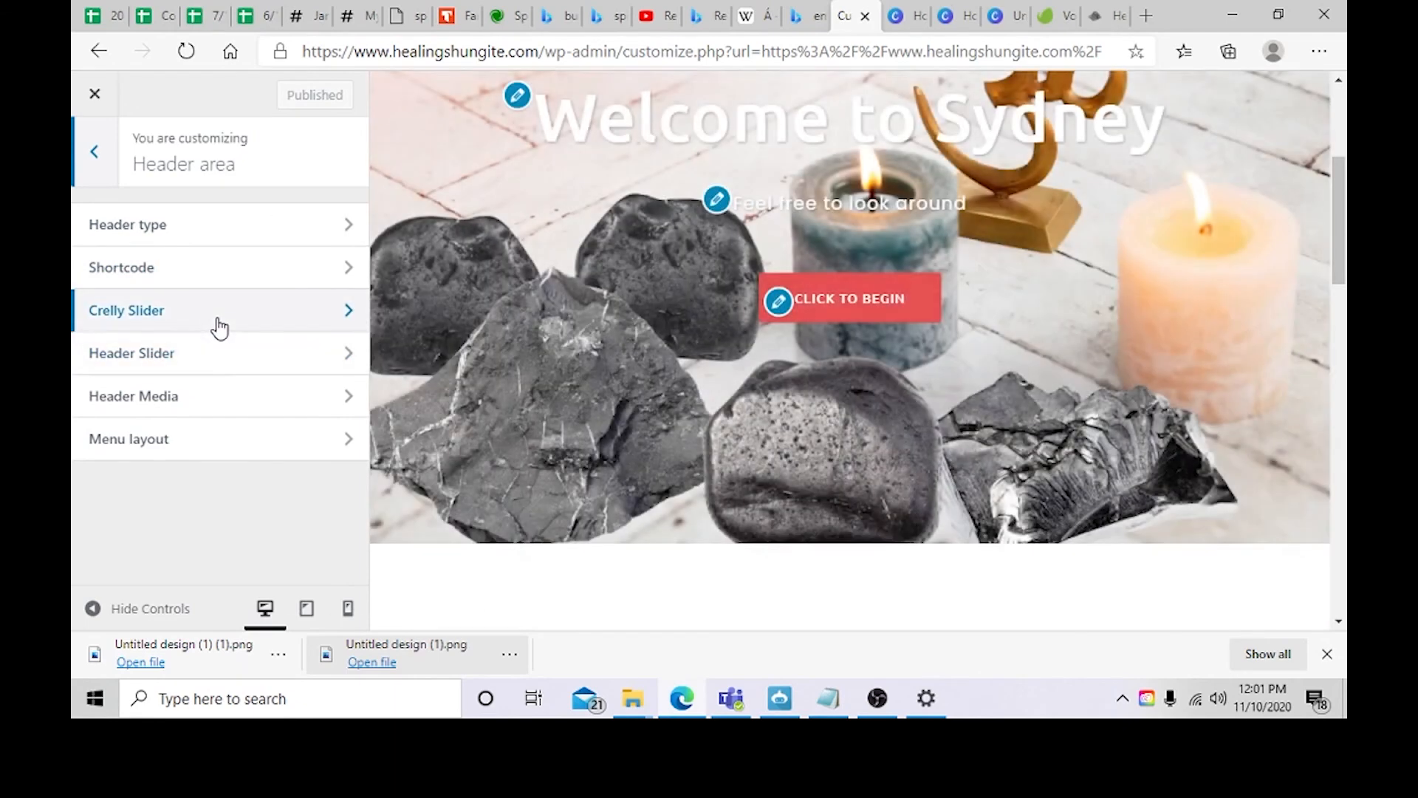
left_click(218, 325)
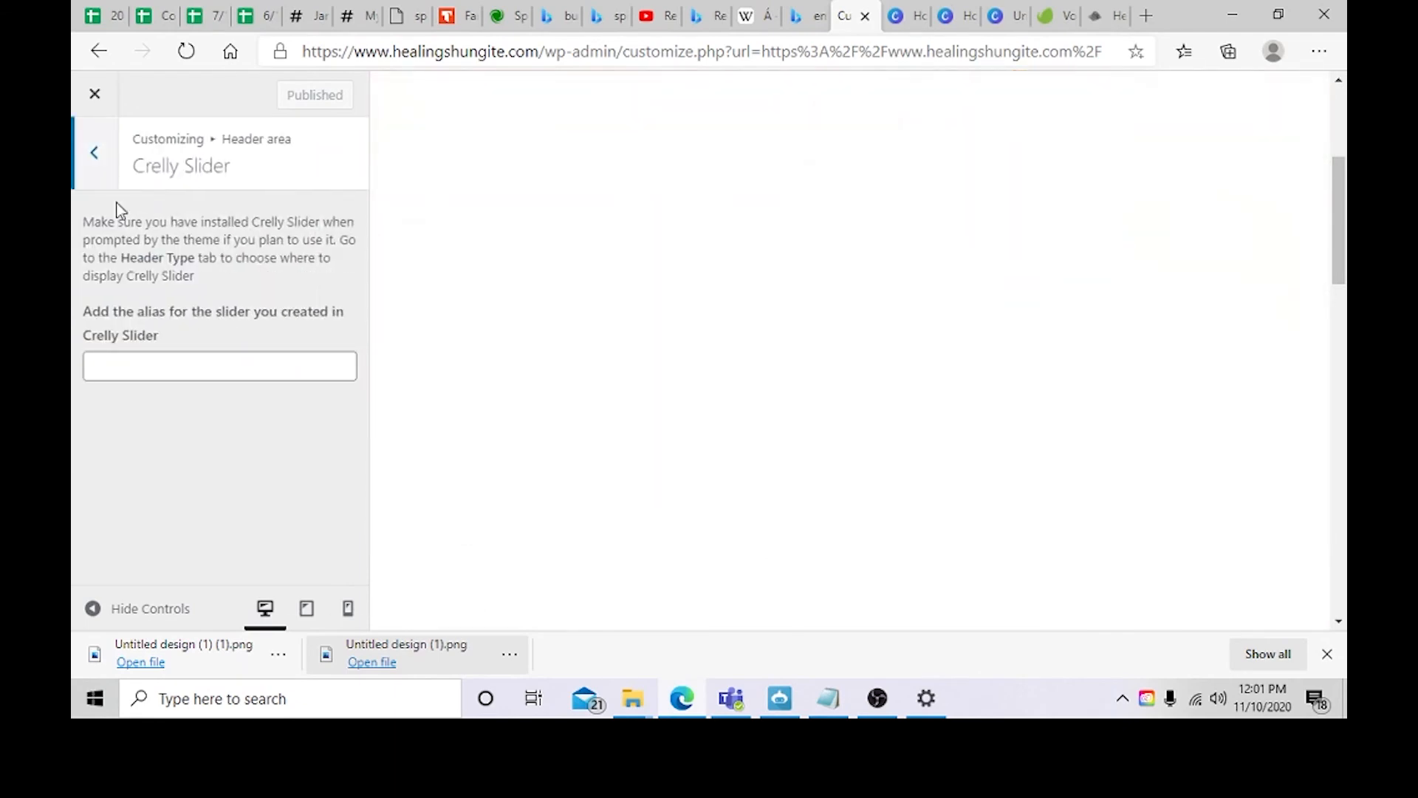
left_click(95, 155)
left_click(171, 352)
scroll(197, 334, "down", 2)
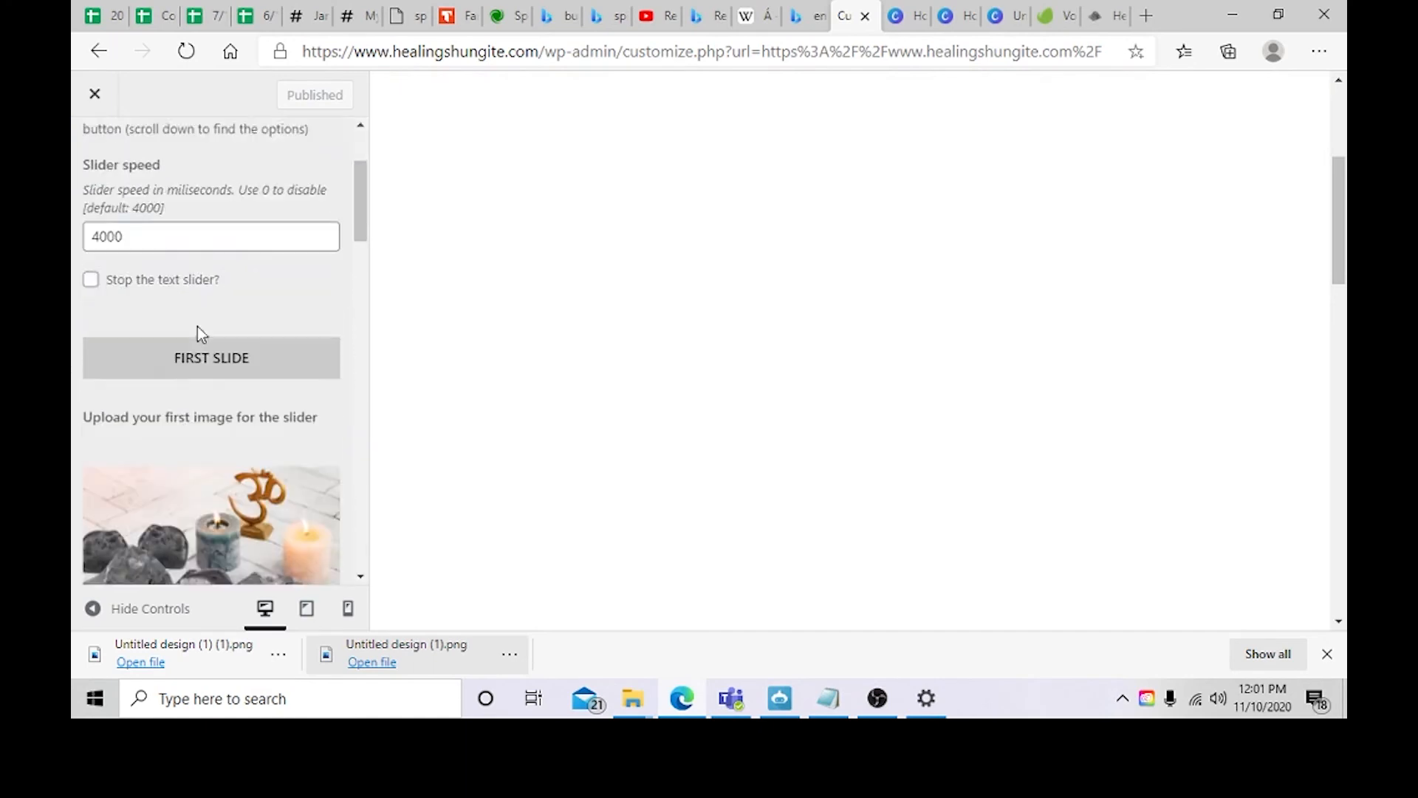
scroll(197, 334, "down", 4)
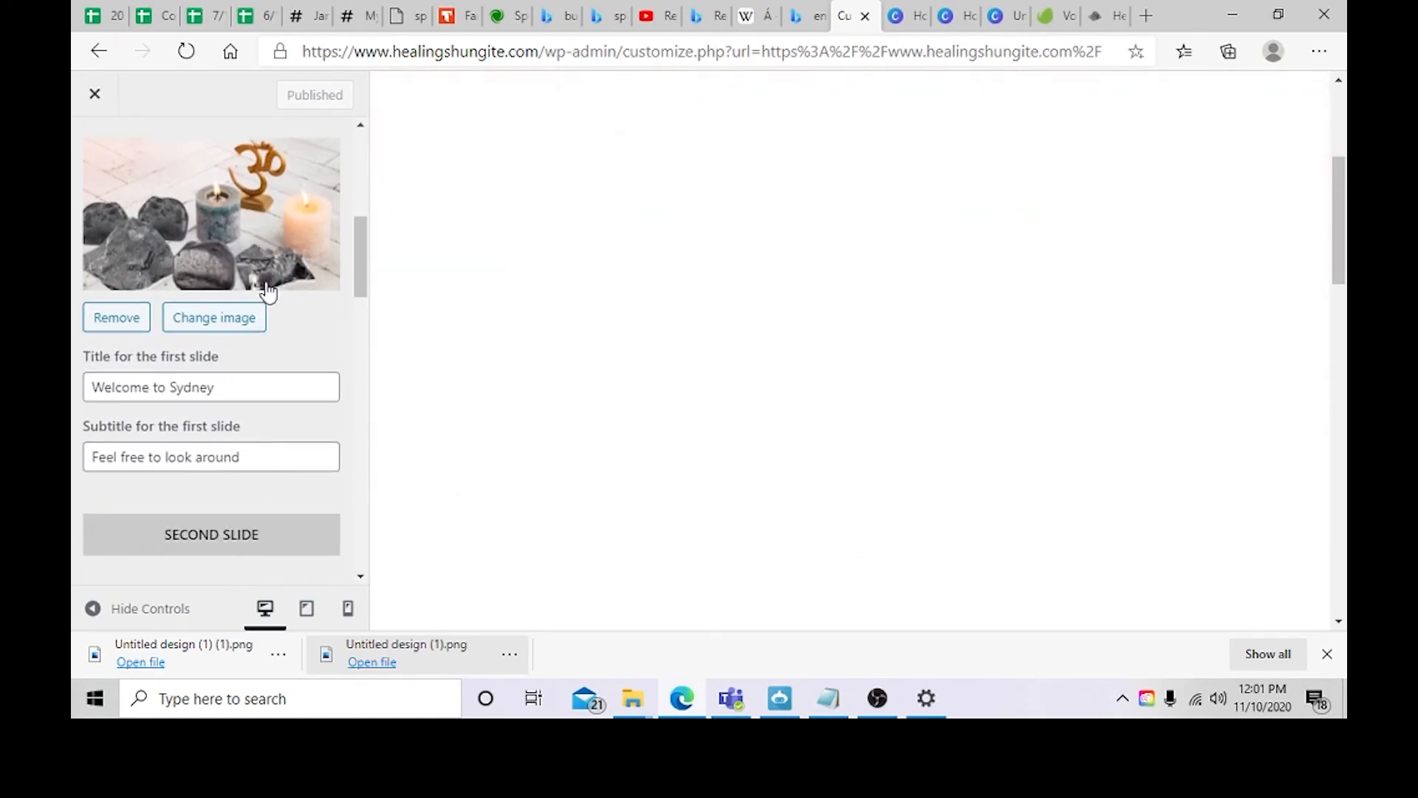
scroll(267, 289, "down", 4)
left_click(220, 360)
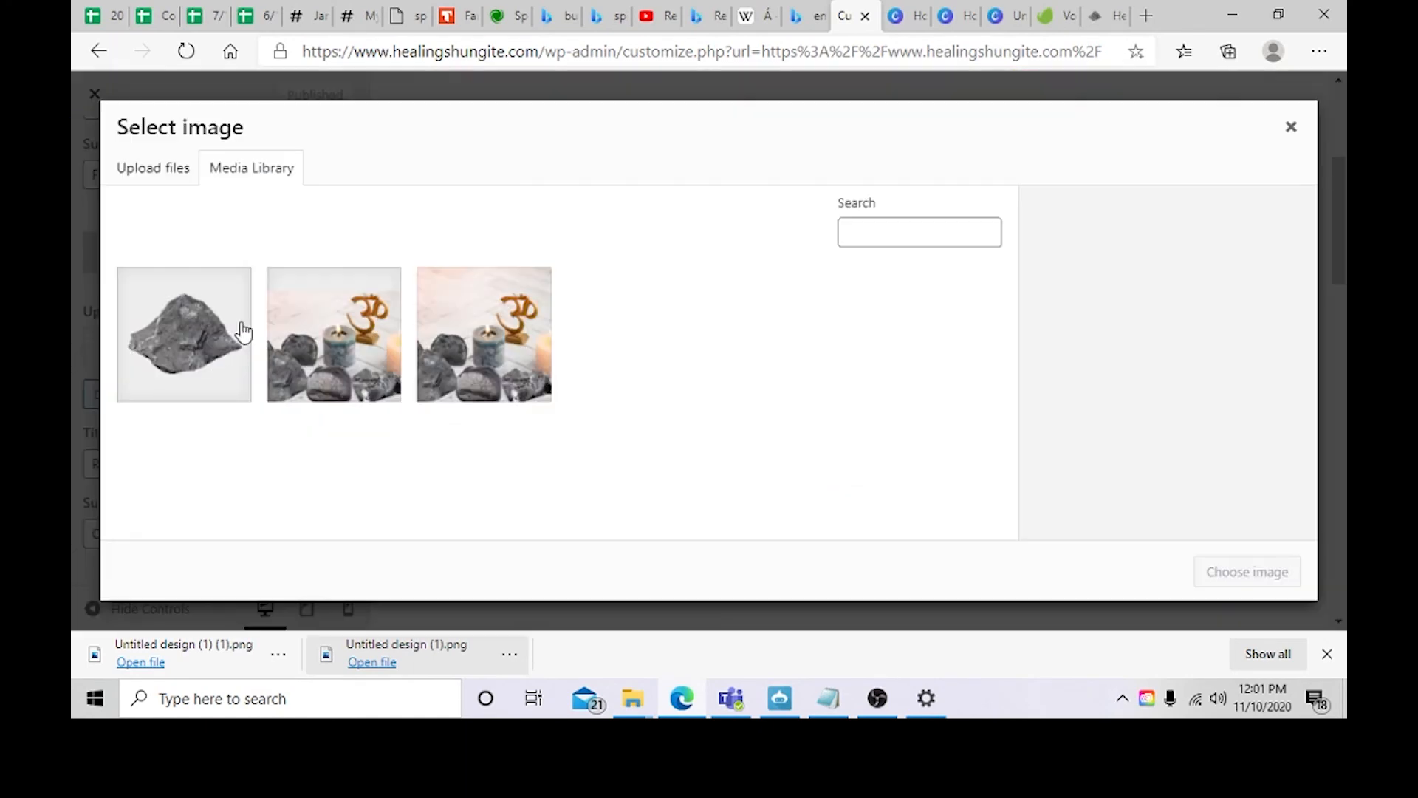
left_click(484, 337)
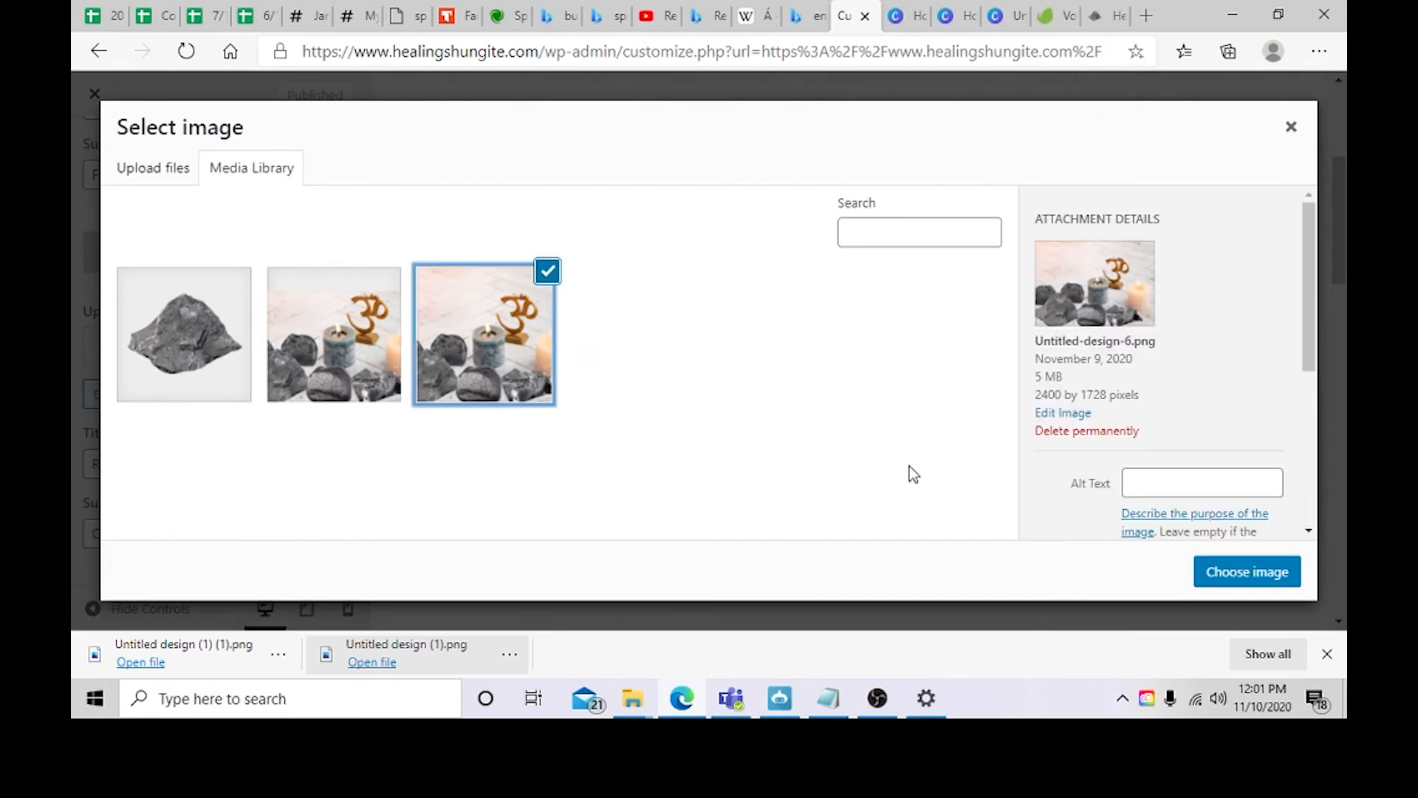
left_click(380, 370)
Step: Search the web for shungite in a new browser tab
left_click(1055, 22)
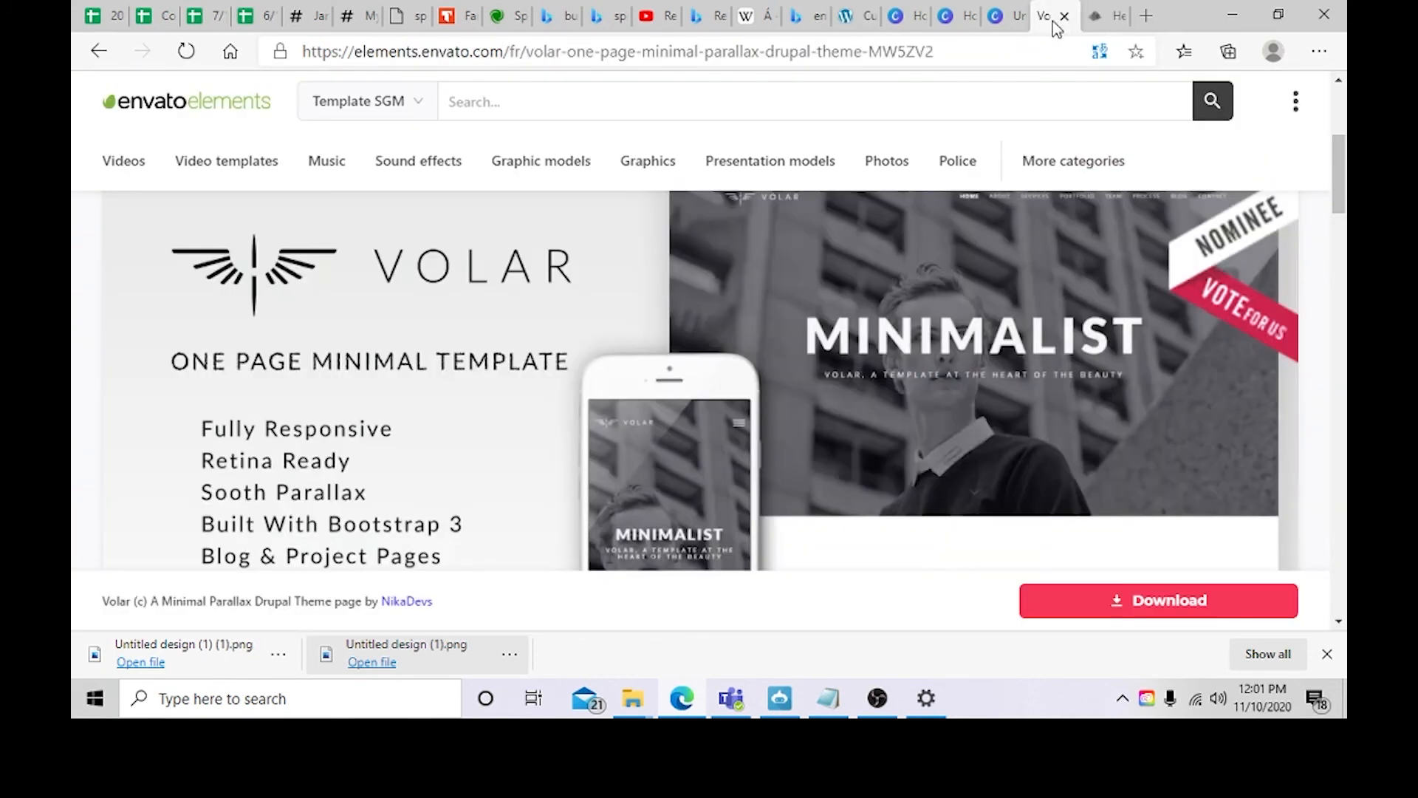
left_click(1144, 16)
type("sh")
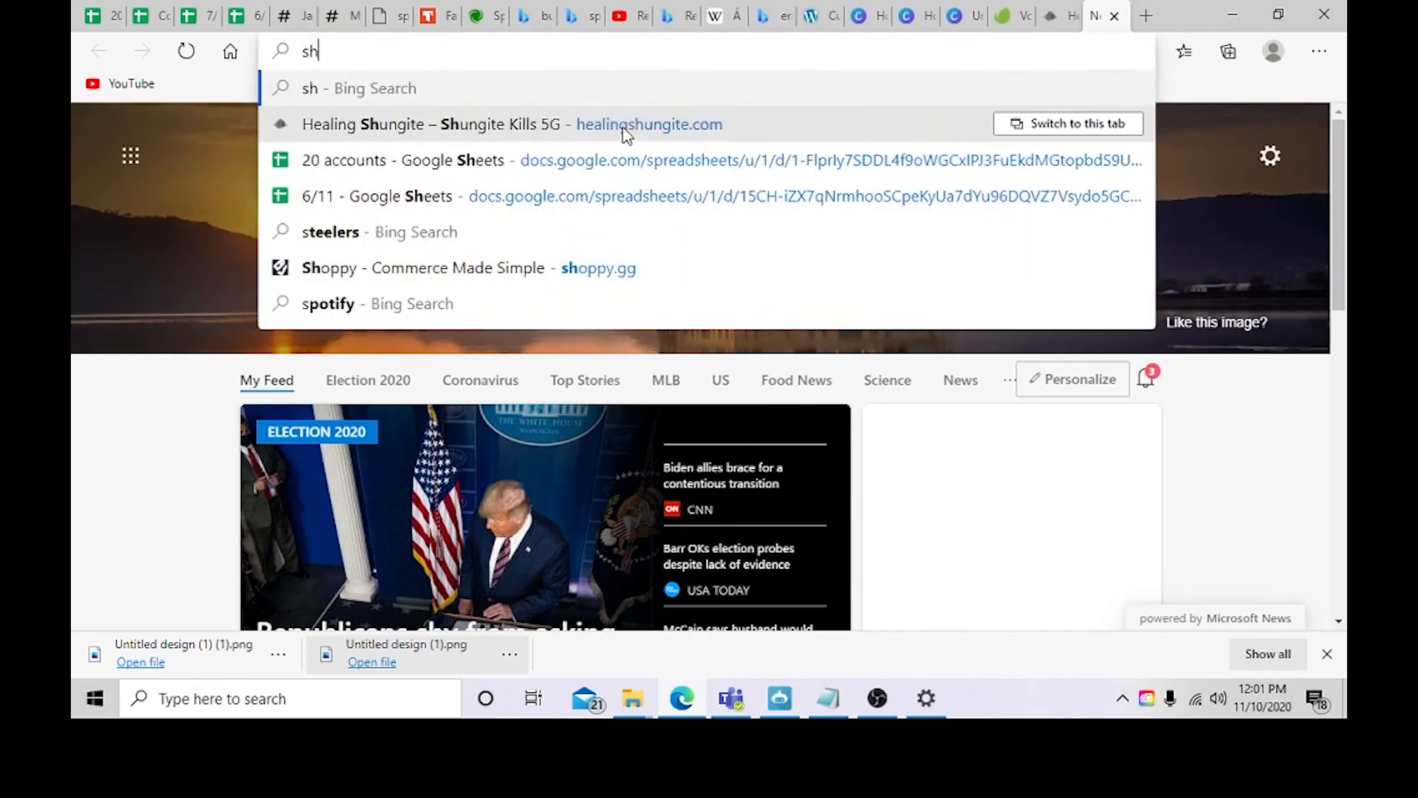
type("ungite")
key("Return")
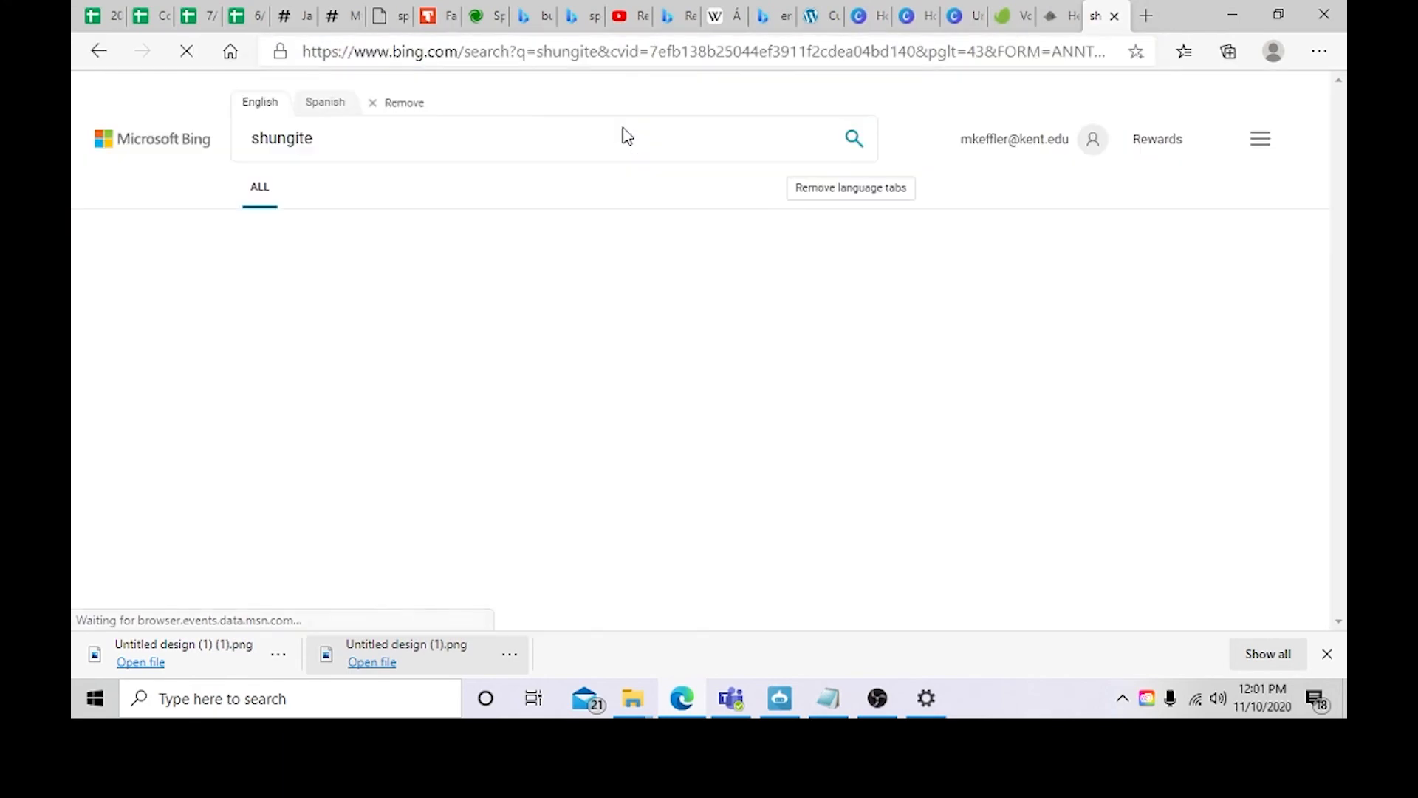
Step: Save a shungite sphere product image from the shopping results to the computer
left_click(400, 193)
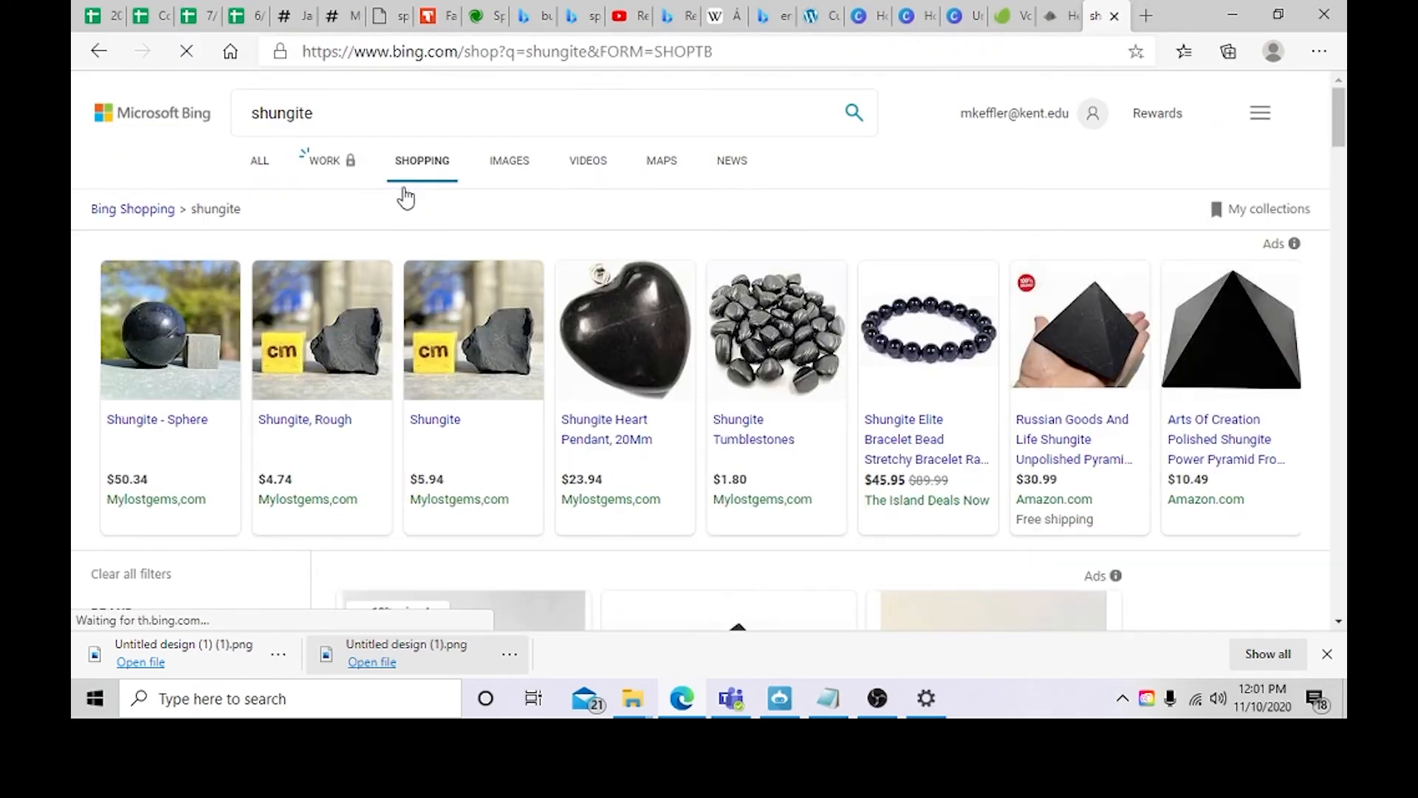
scroll(475, 415, "down", 3)
right_click(508, 454)
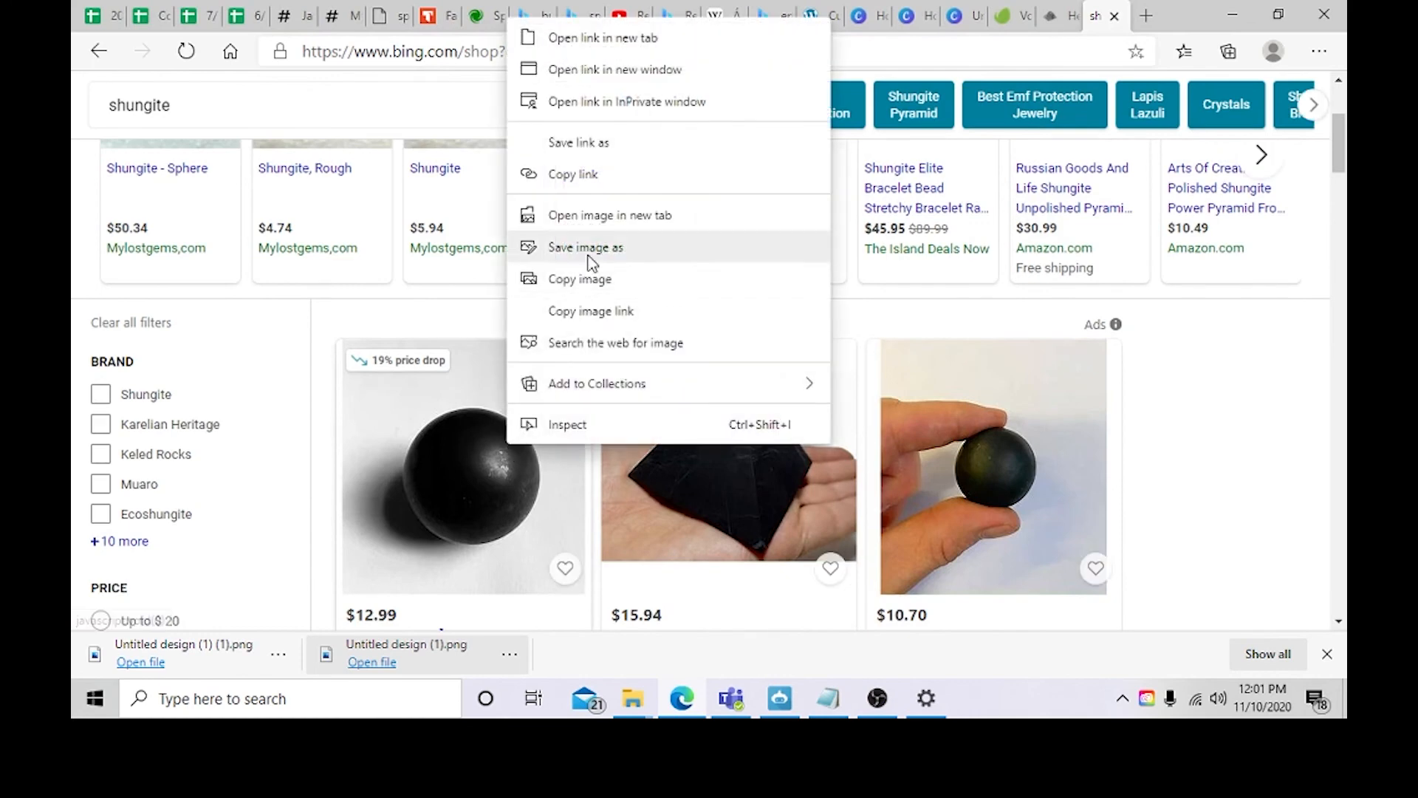
left_click(585, 246)
left_click(532, 447)
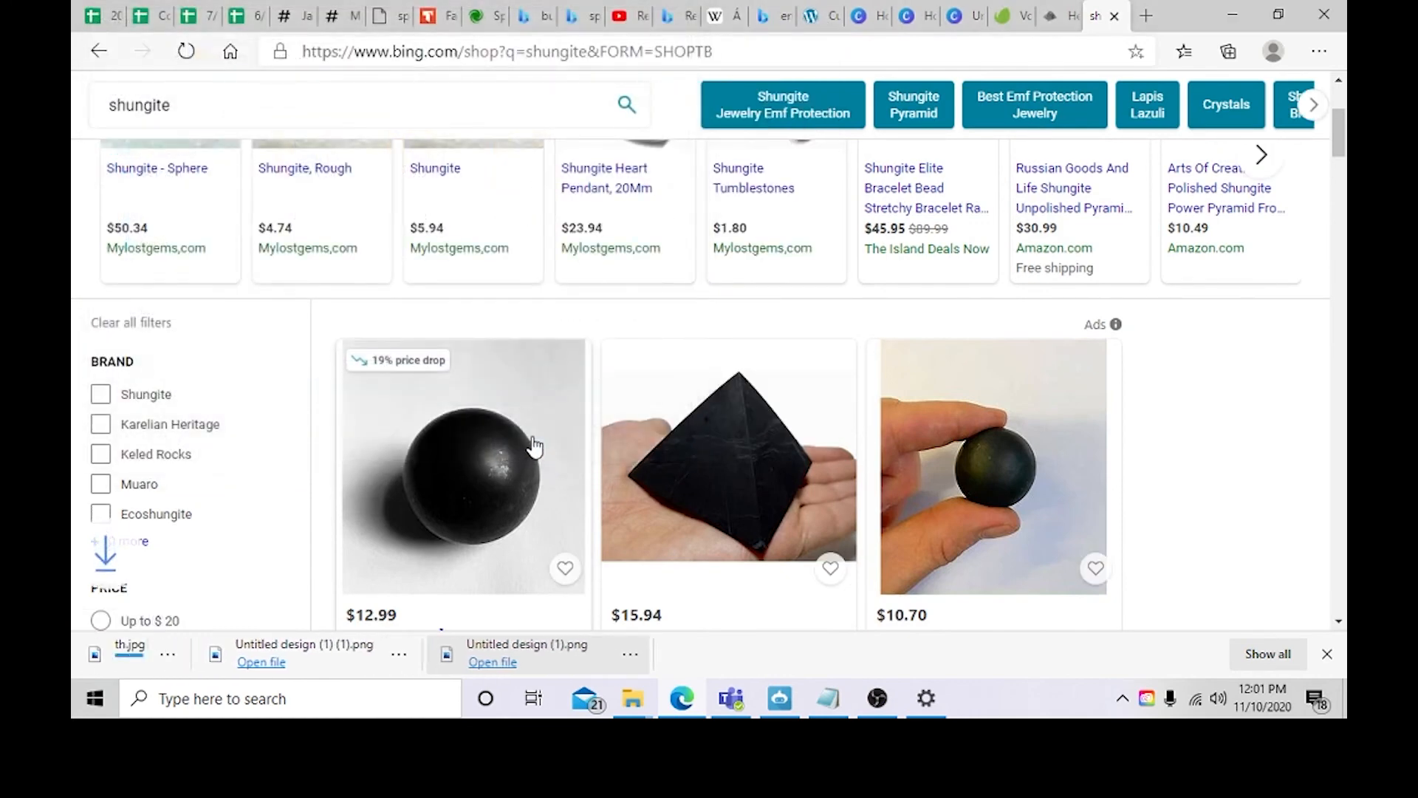
Step: Upload the downloaded sphere image as the header slider's second slide image
left_click(821, 22)
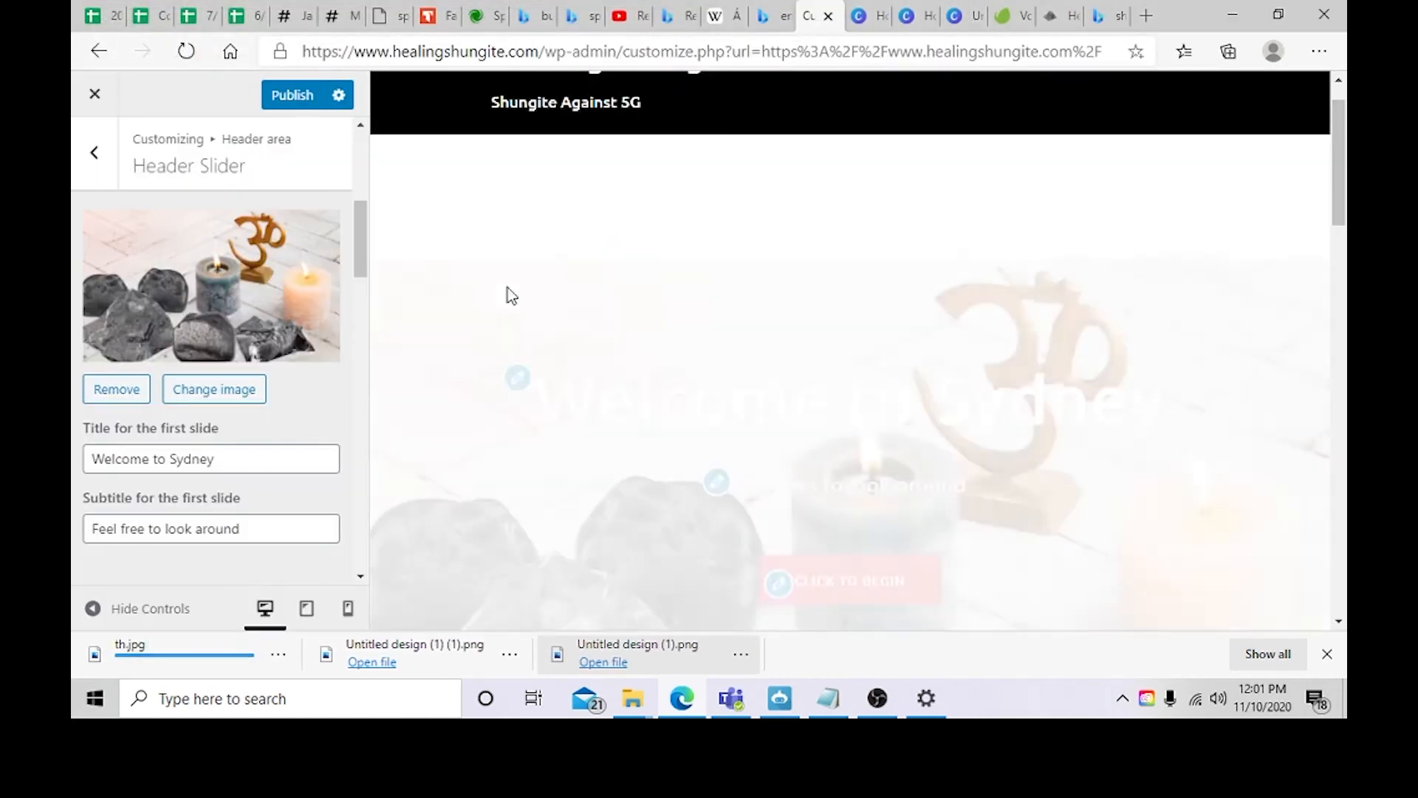
scroll(237, 419, "down", 5)
left_click(222, 408)
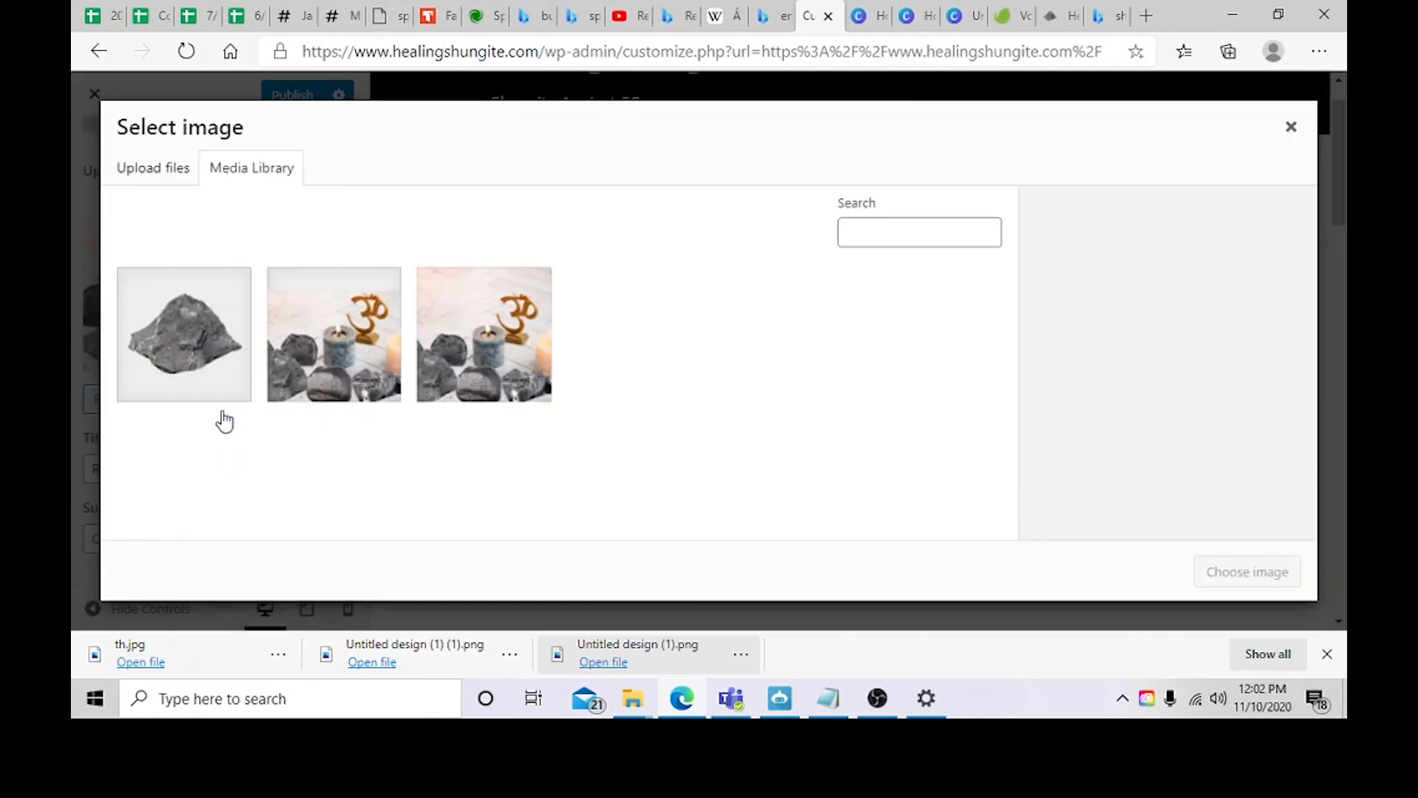
left_click_drag(174, 664, 546, 418)
left_click(1247, 572)
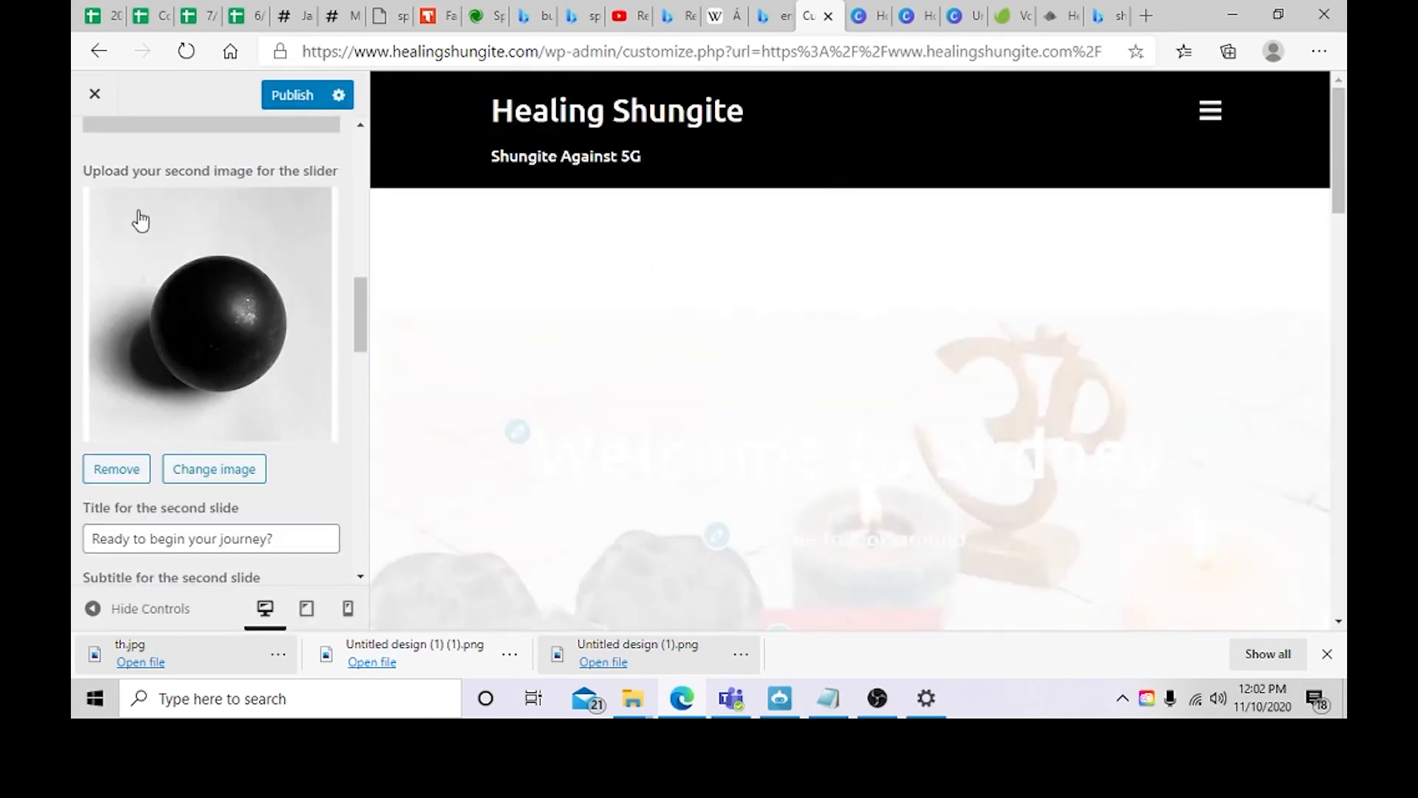
scroll(273, 294, "up", 1)
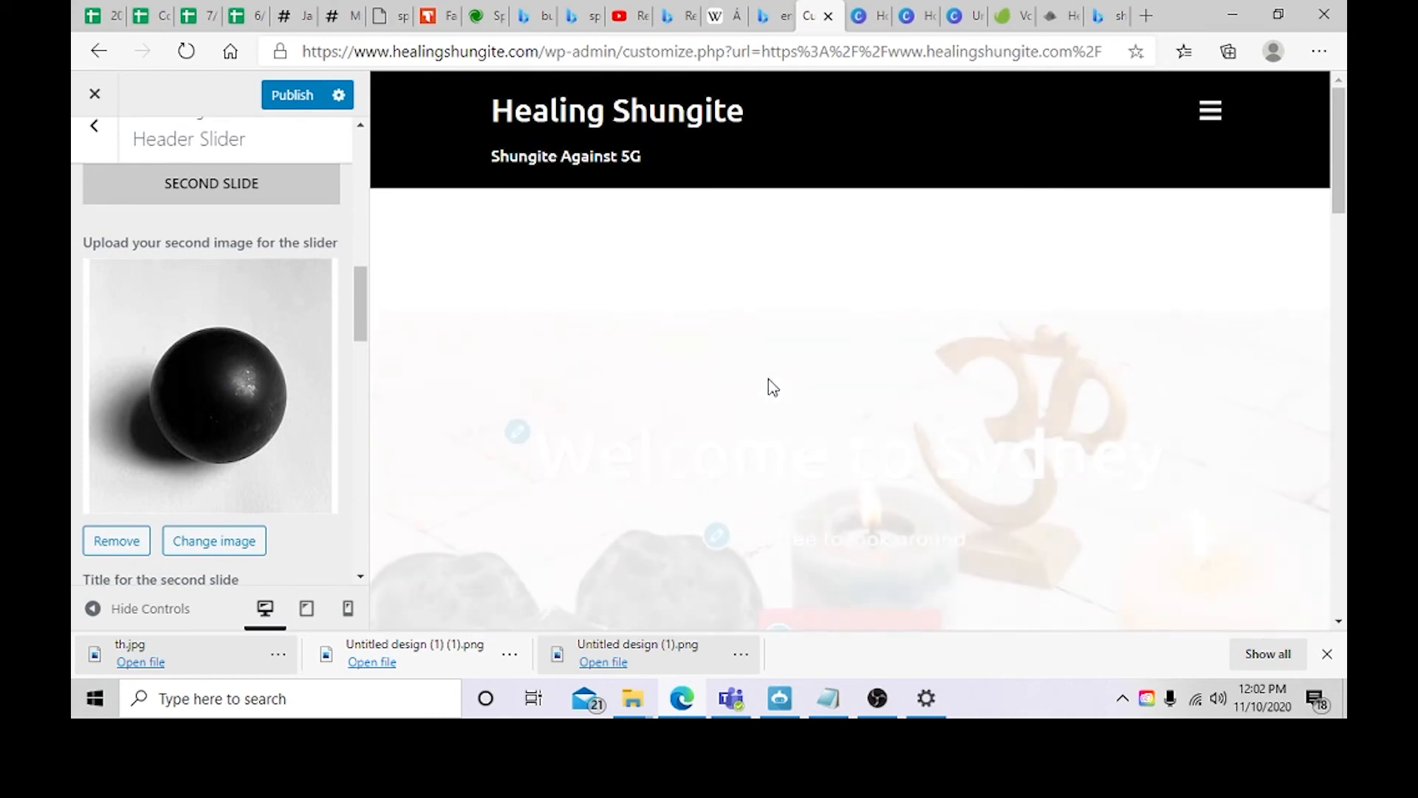
scroll(557, 360, "down", 4)
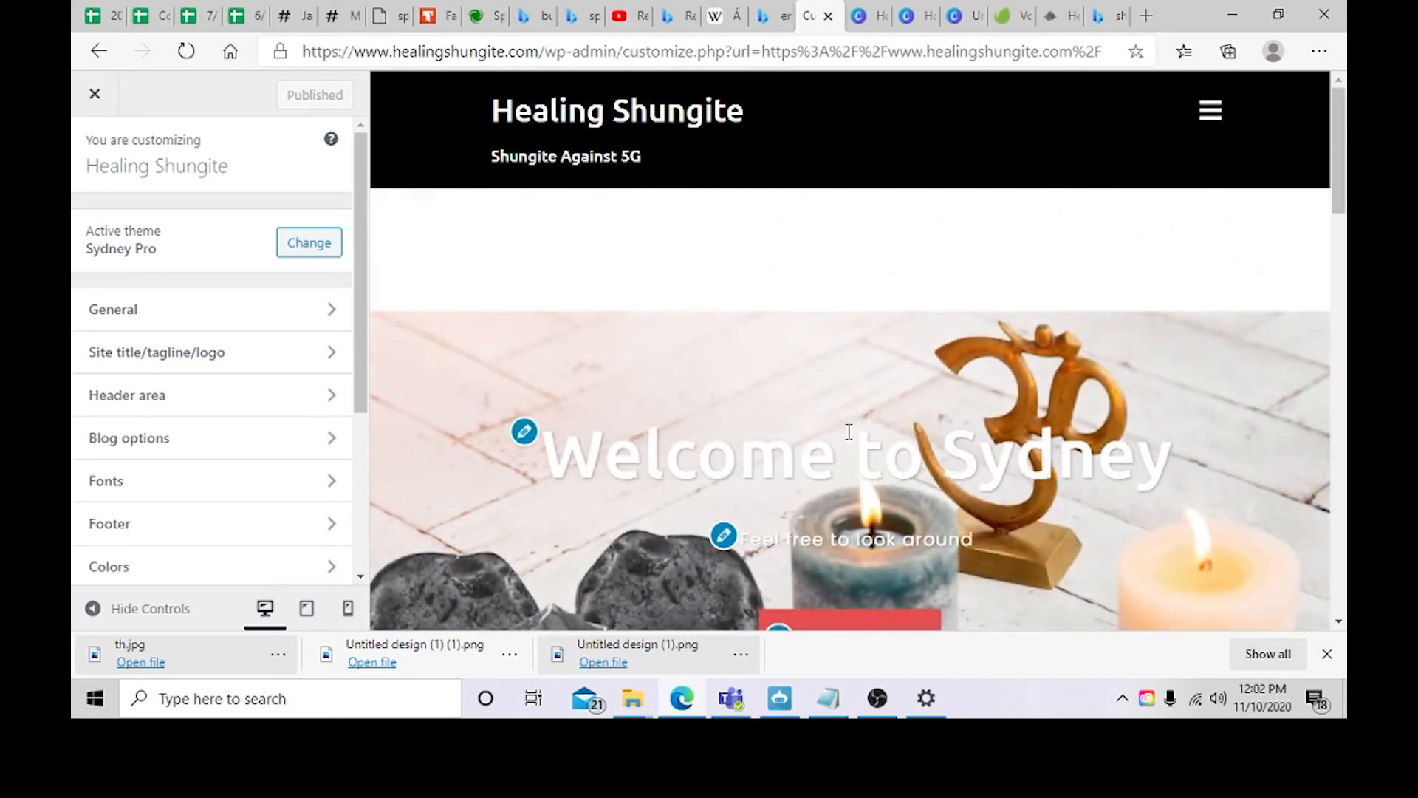
scroll(1043, 315, "down", 2)
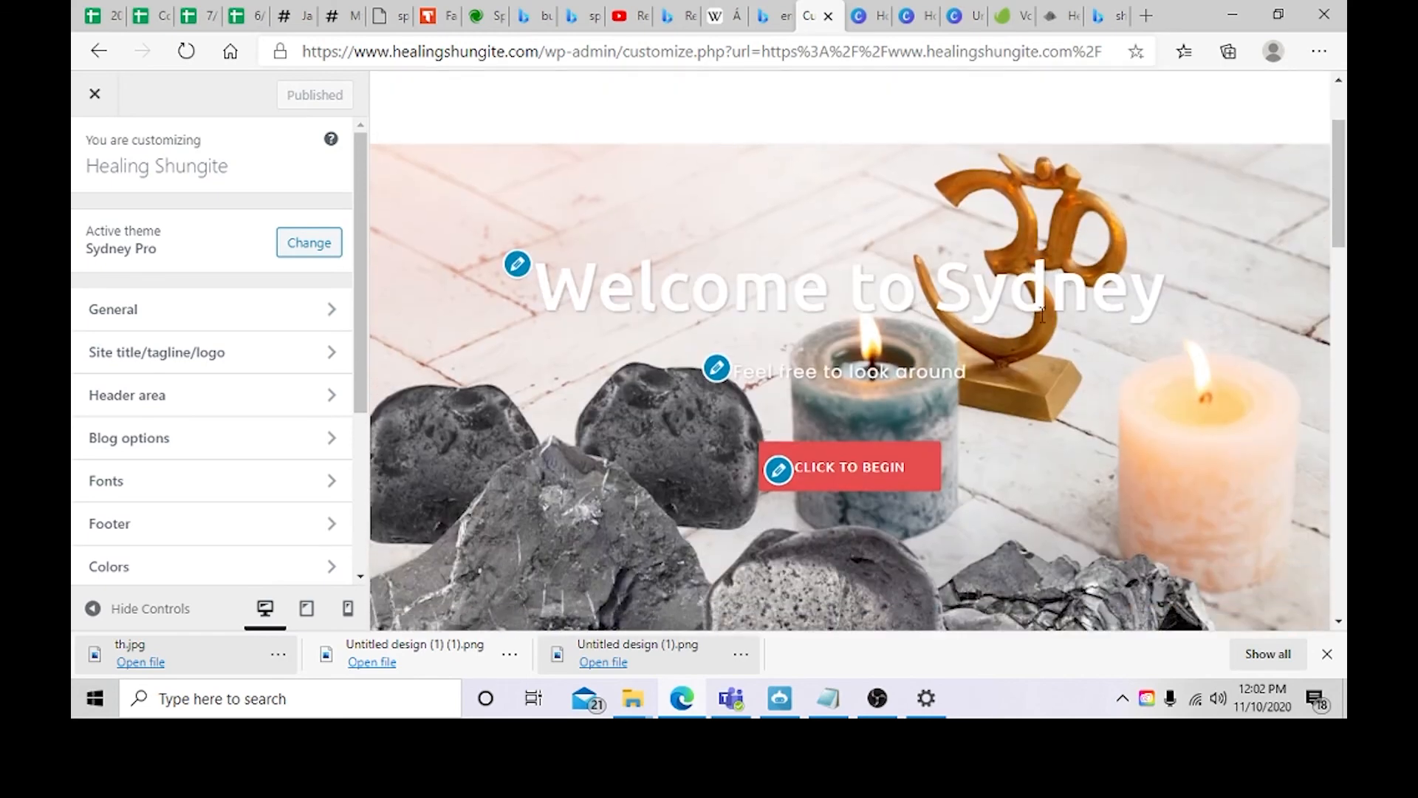
Step: Switch to Canva and start creating a new design with custom dimensions
left_click(956, 16)
left_click(125, 99)
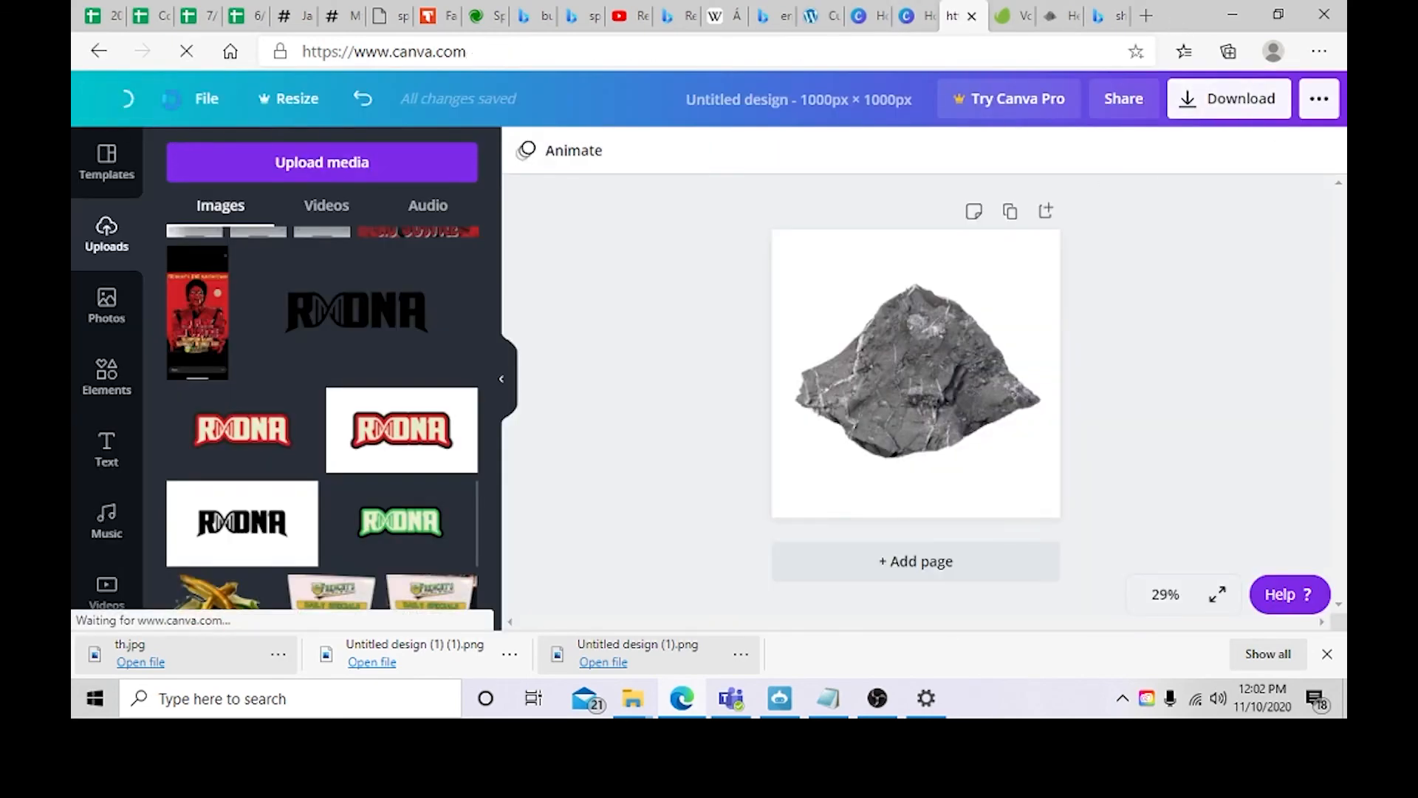
left_click(1289, 109)
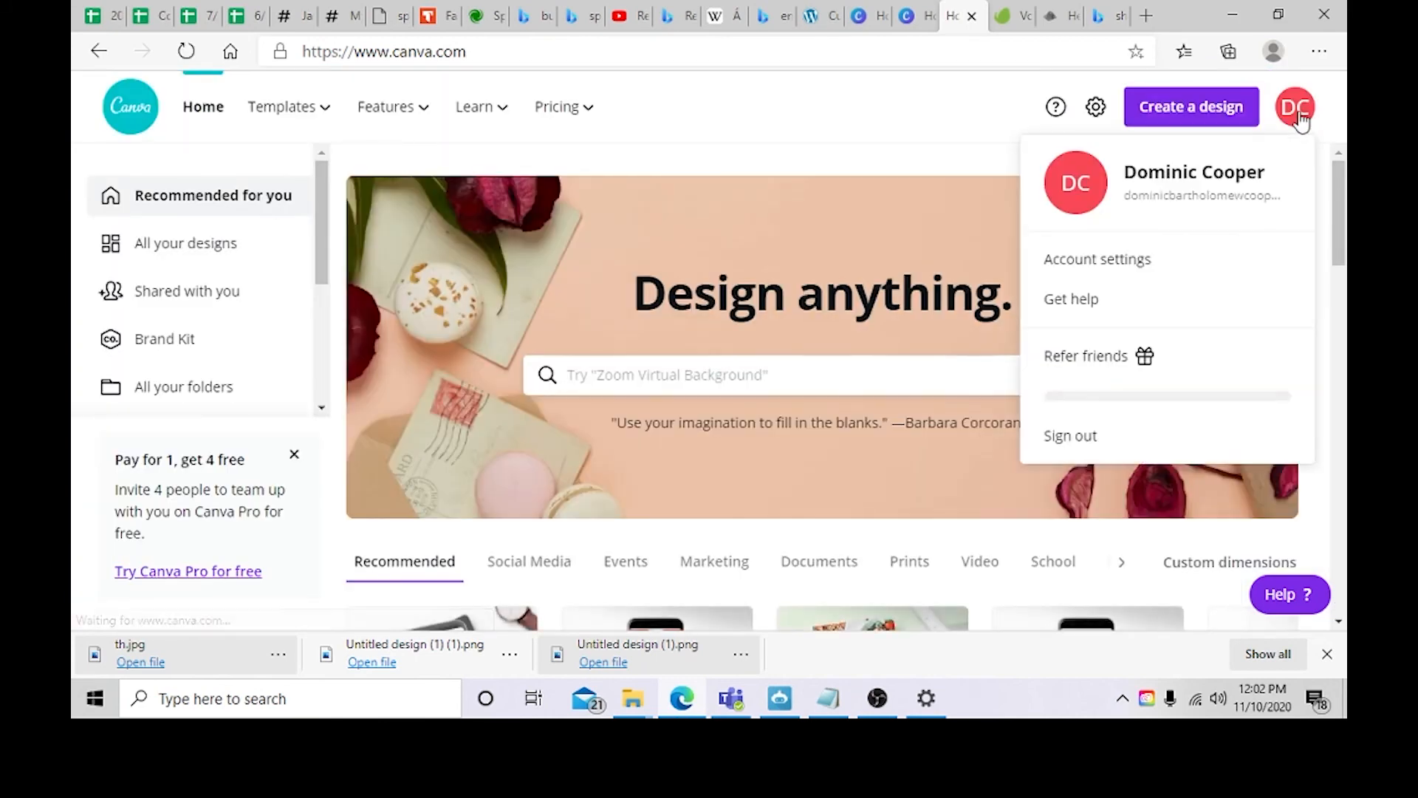
left_click(1187, 107)
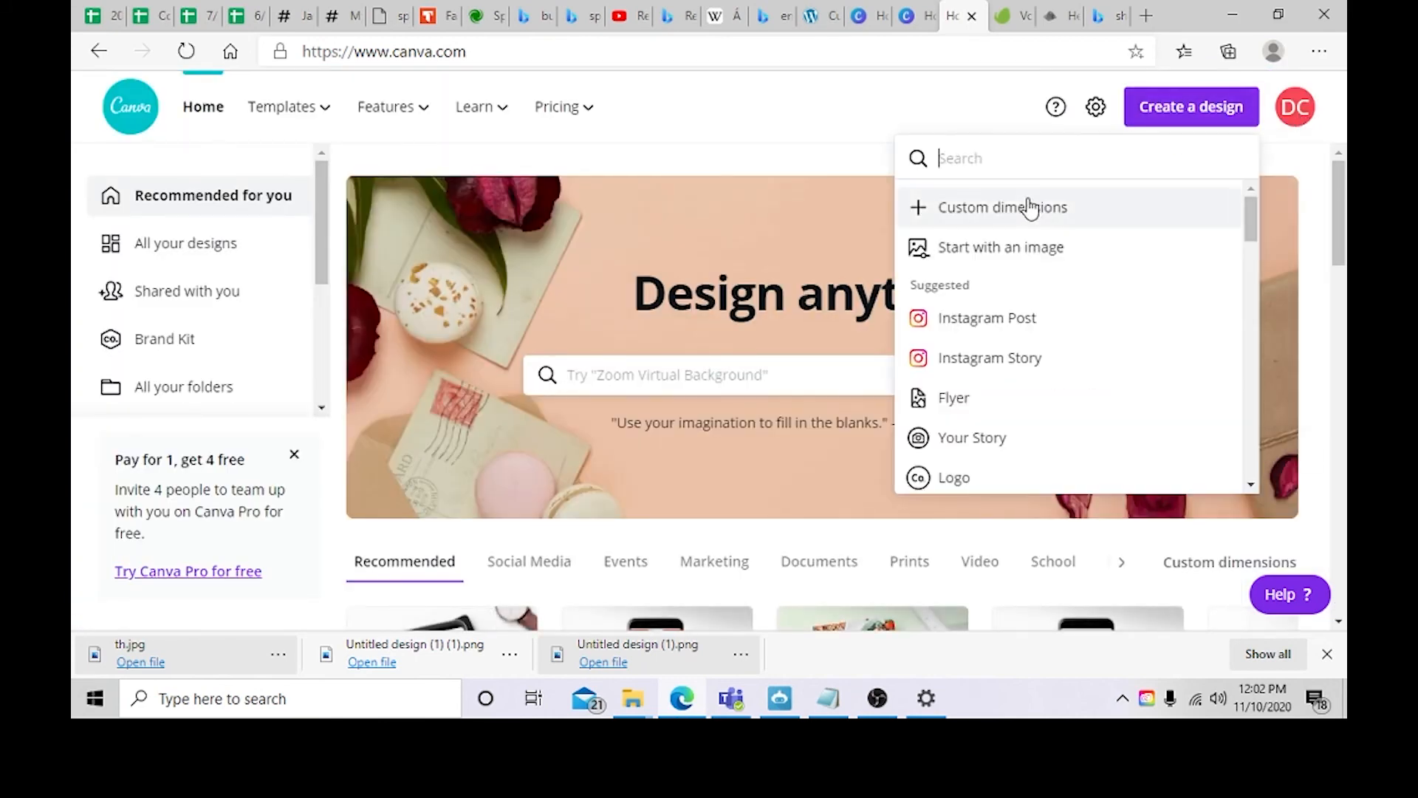
left_click(1029, 206)
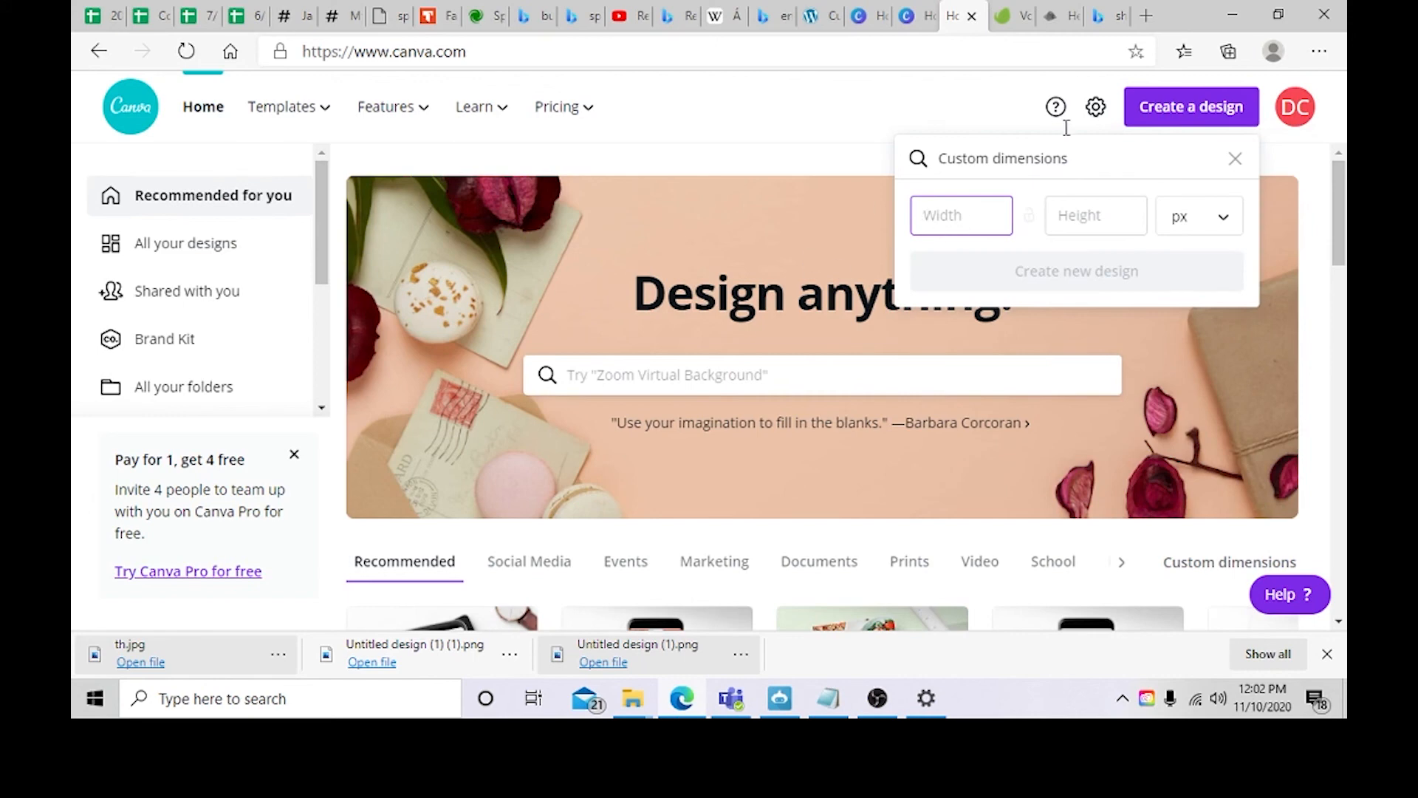
Step: Search the web for the recommended WordPress header image dimensions in a new tab
left_click(1144, 17)
left_click(495, 167)
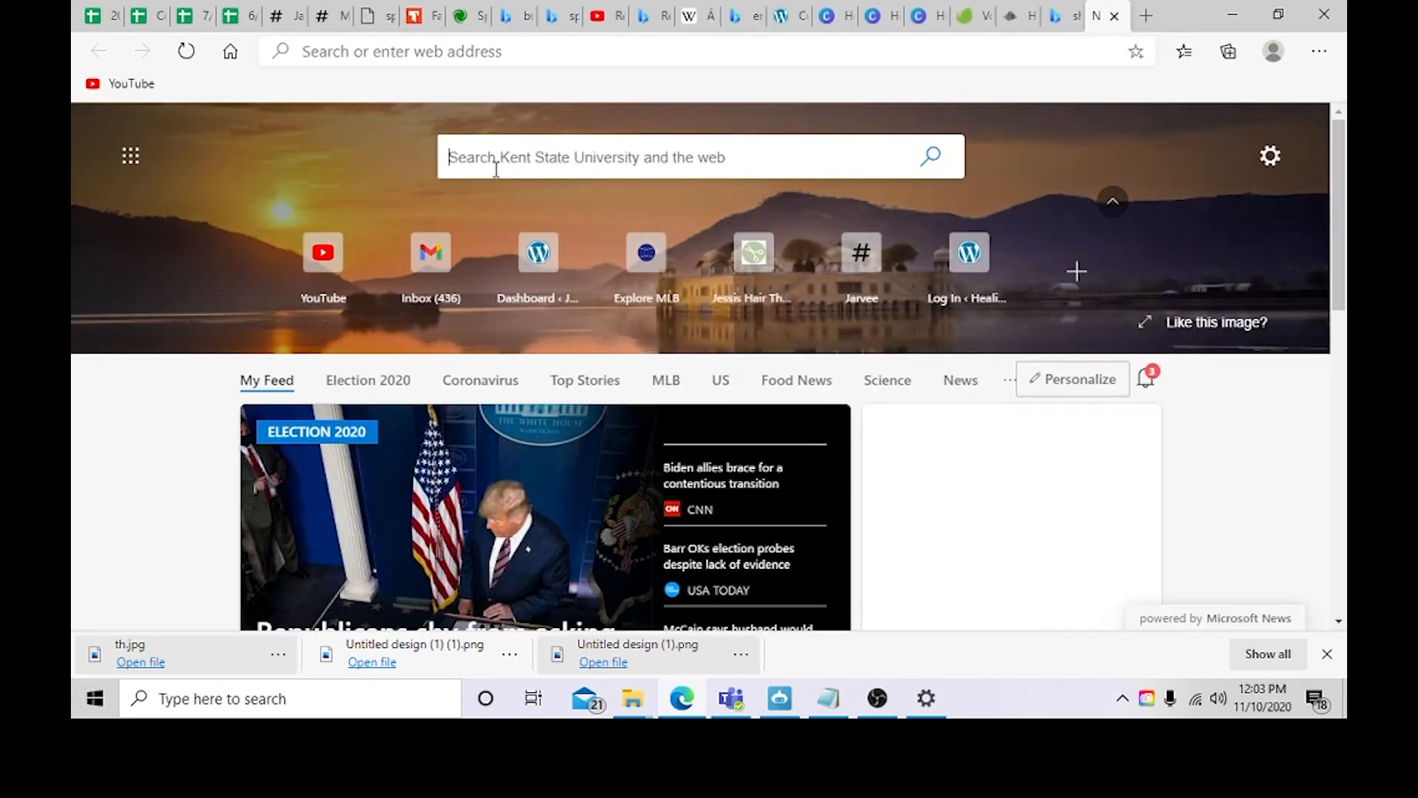
type("haededr d")
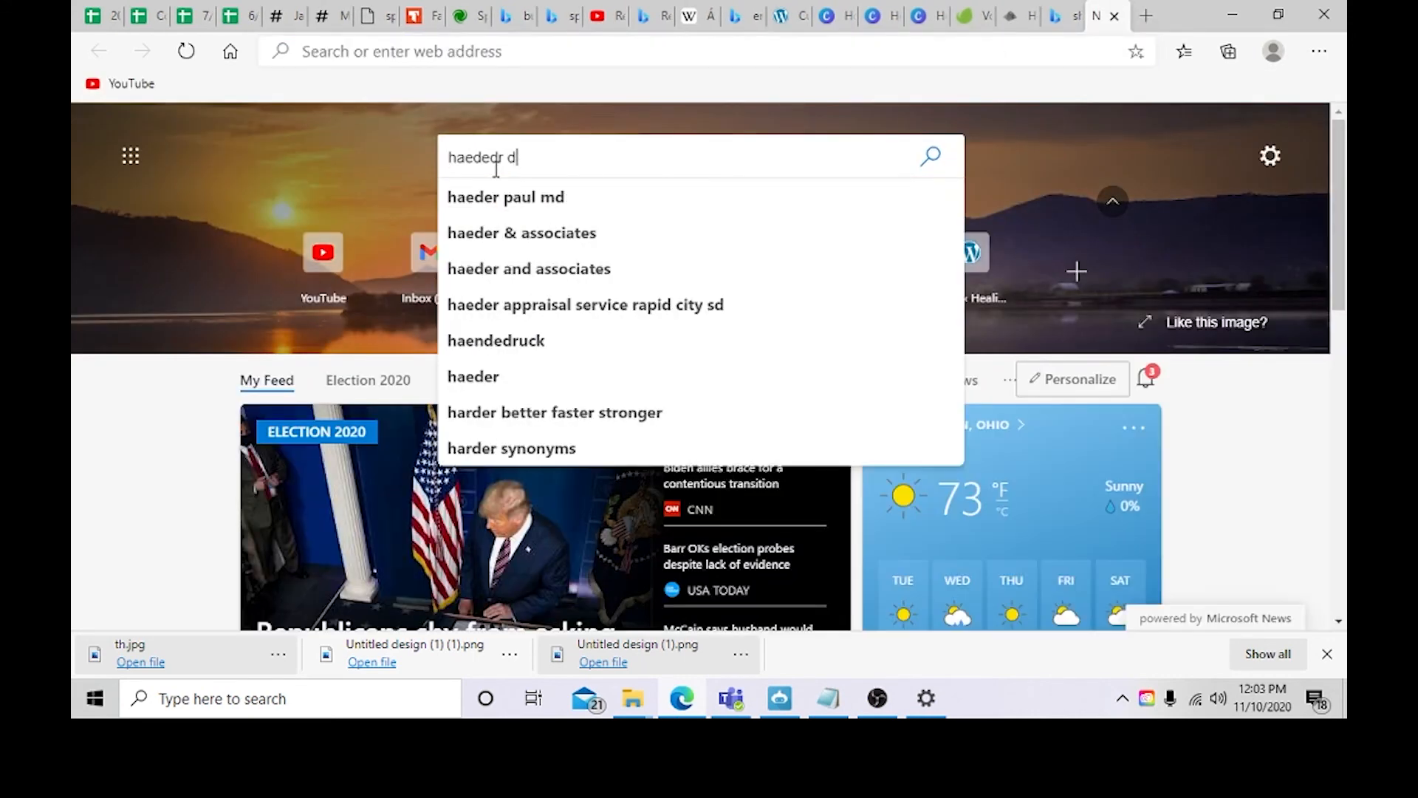
type("imensions wor")
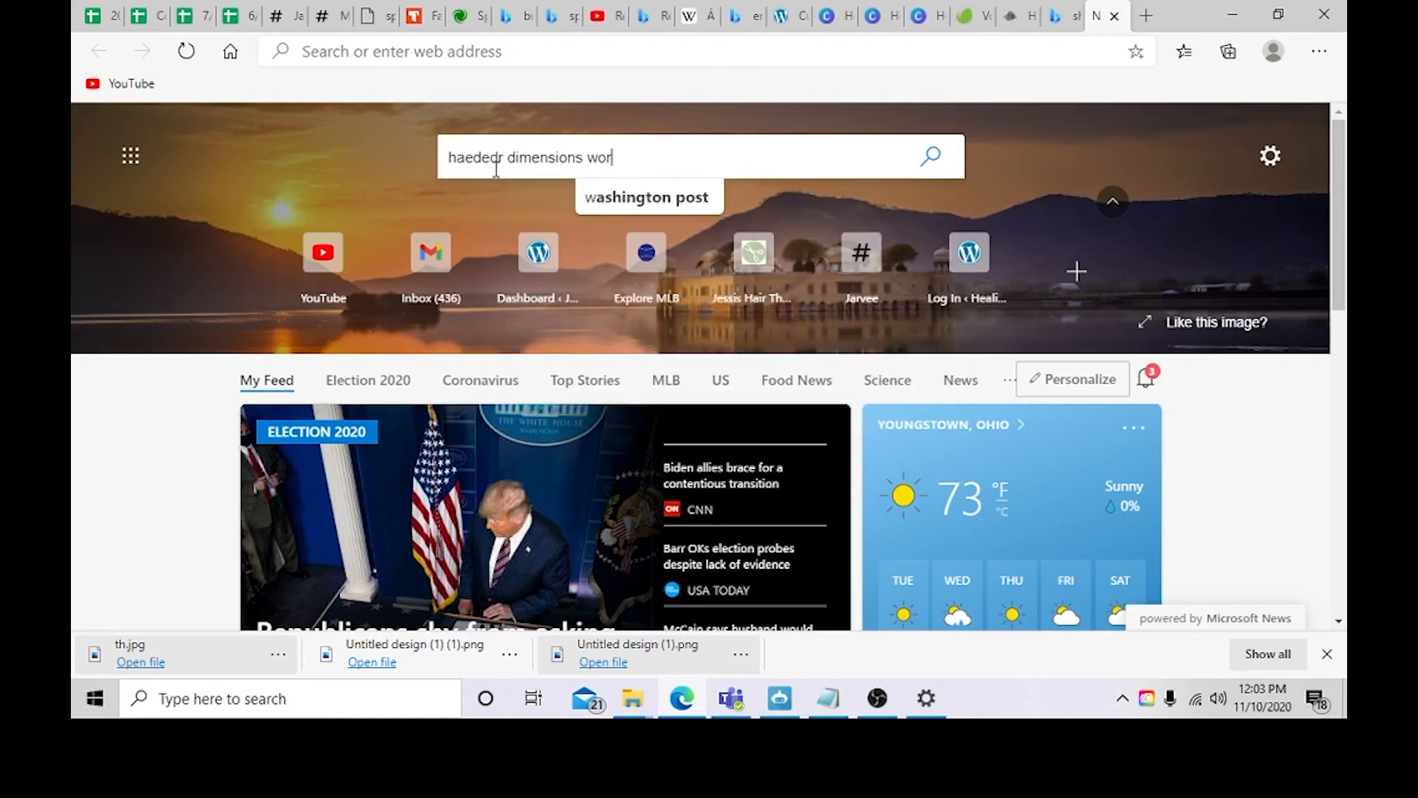
type("dpres")
key("Return")
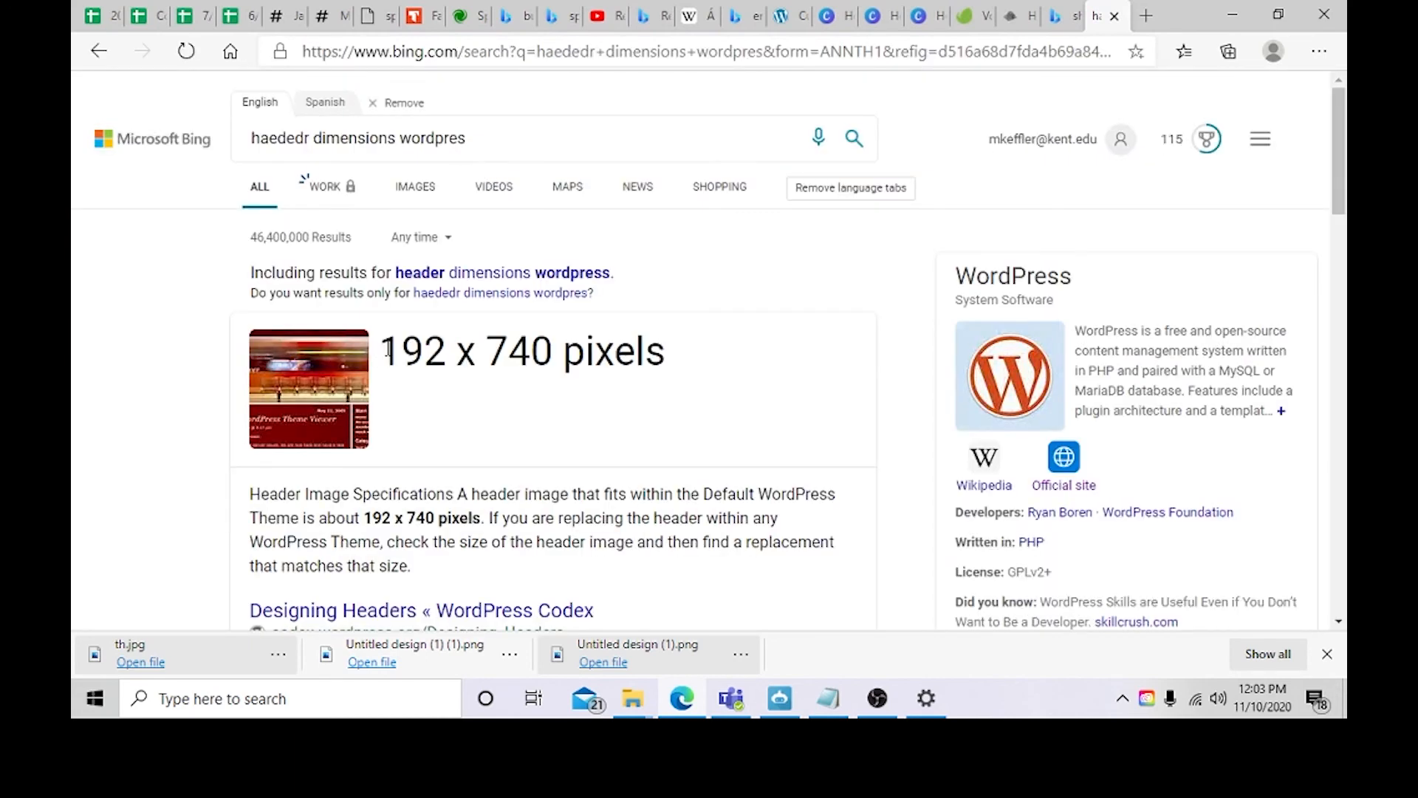
left_click_drag(381, 350, 523, 369)
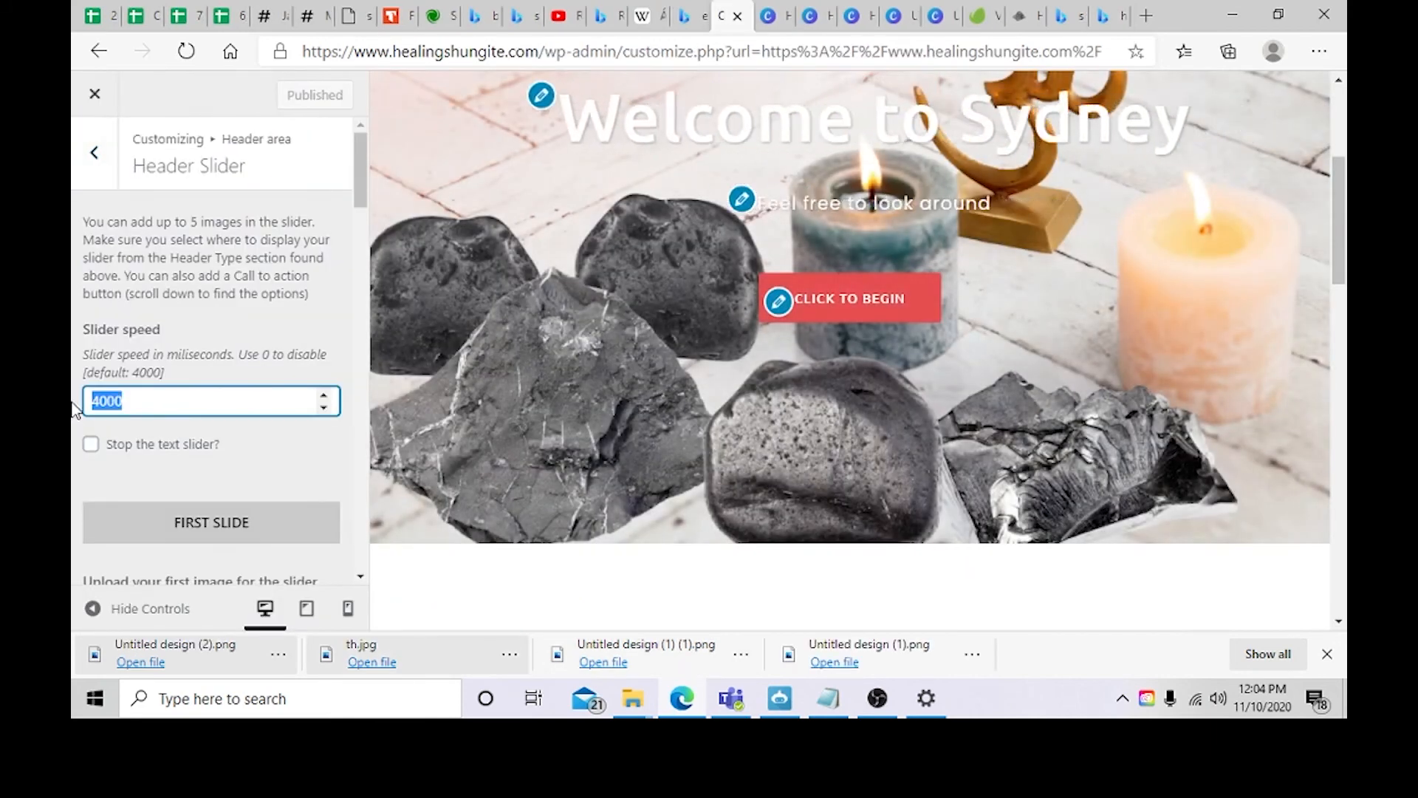
Step: Remove the second slide's image from the header slider
scroll(214, 419, "down", 8)
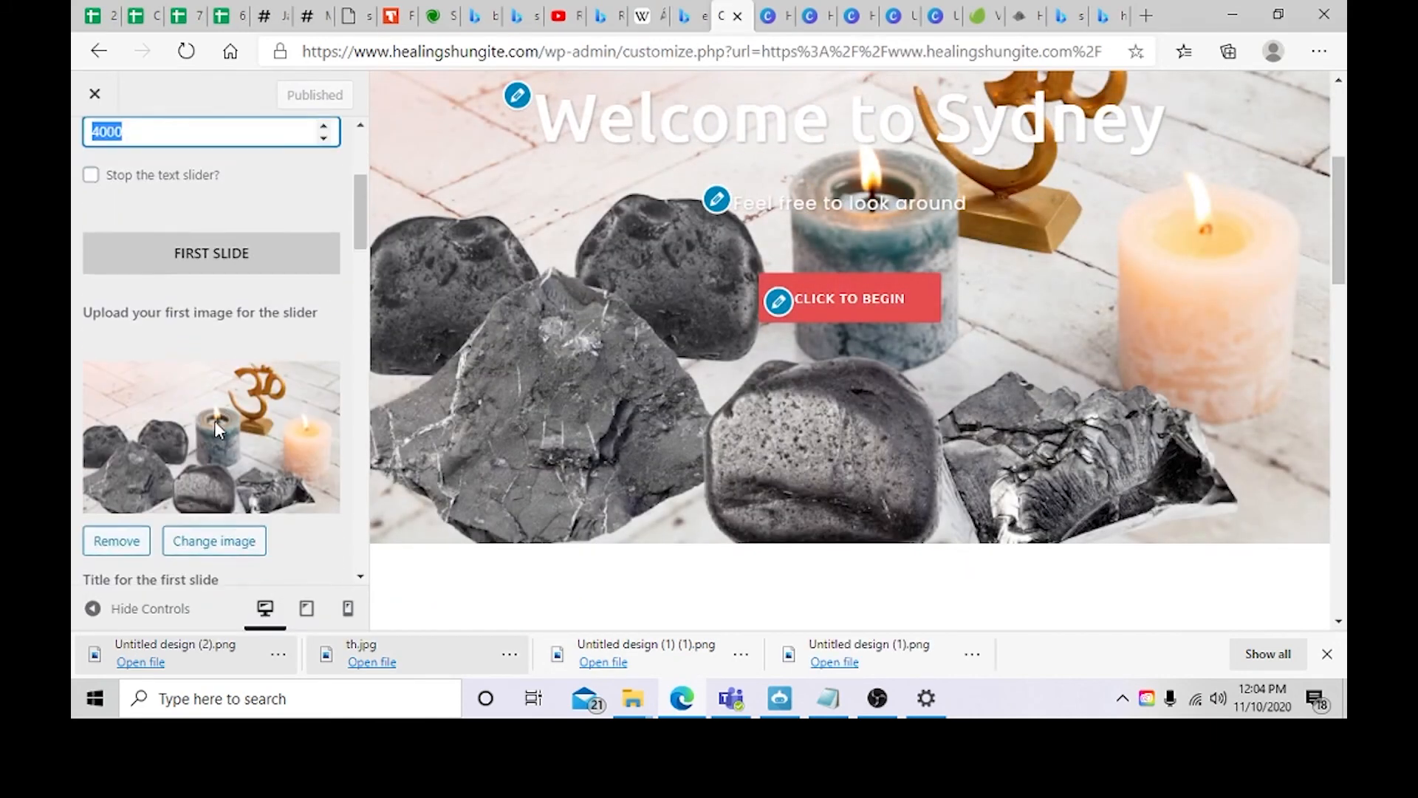
scroll(227, 467, "down", 5)
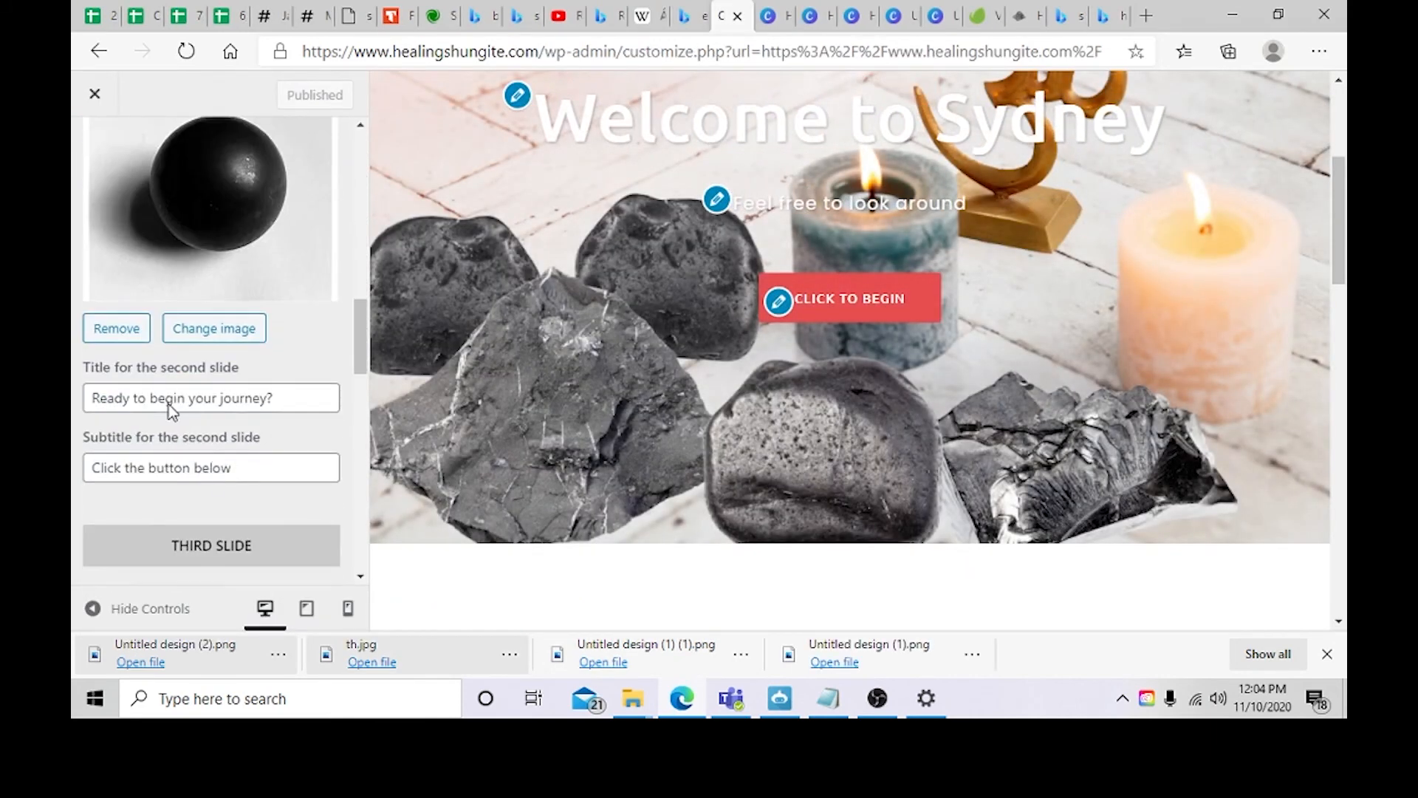
left_click(116, 328)
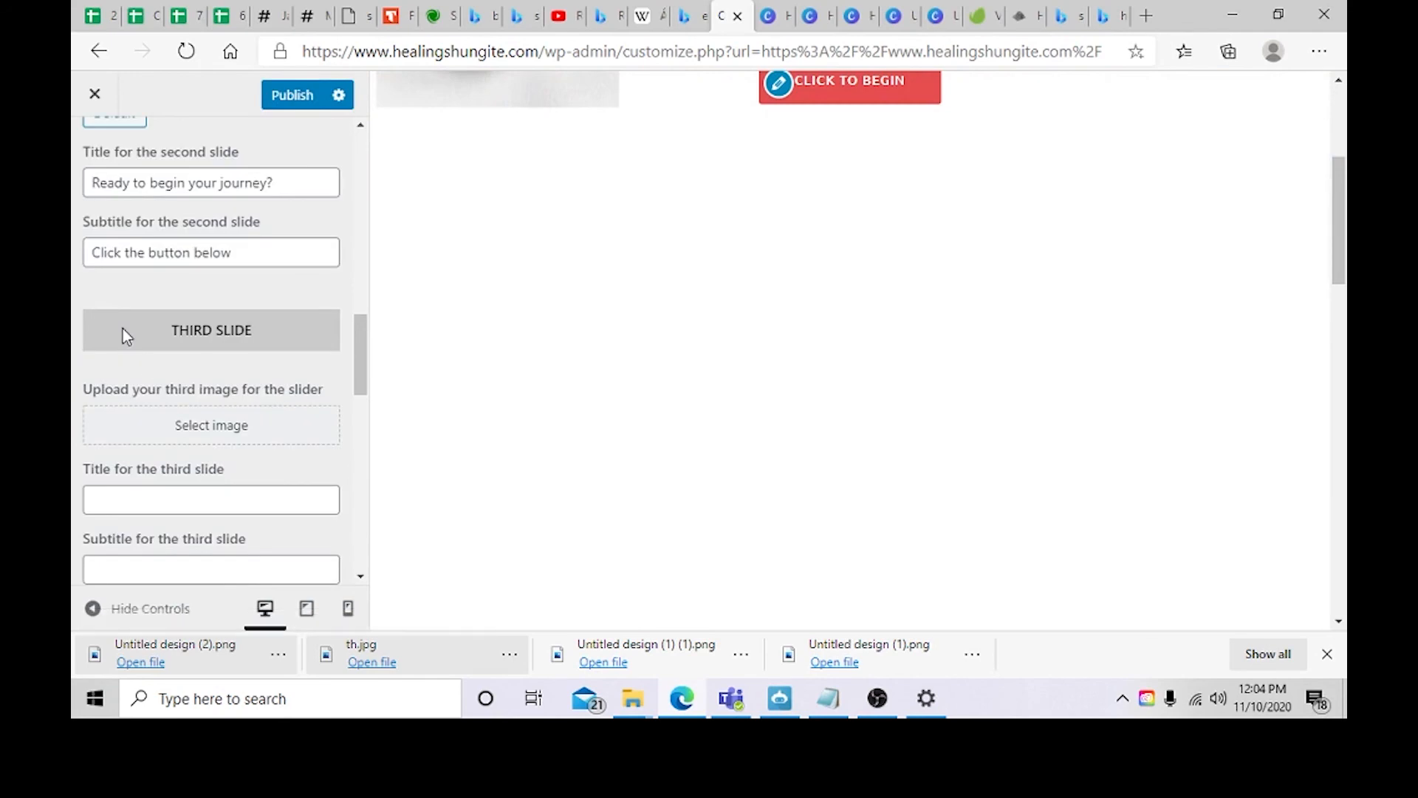
Step: Set the header slider speed to 0, turn on Stop the text slider, and publish the changes
scroll(221, 414, "up", 3)
scroll(260, 434, "up", 4)
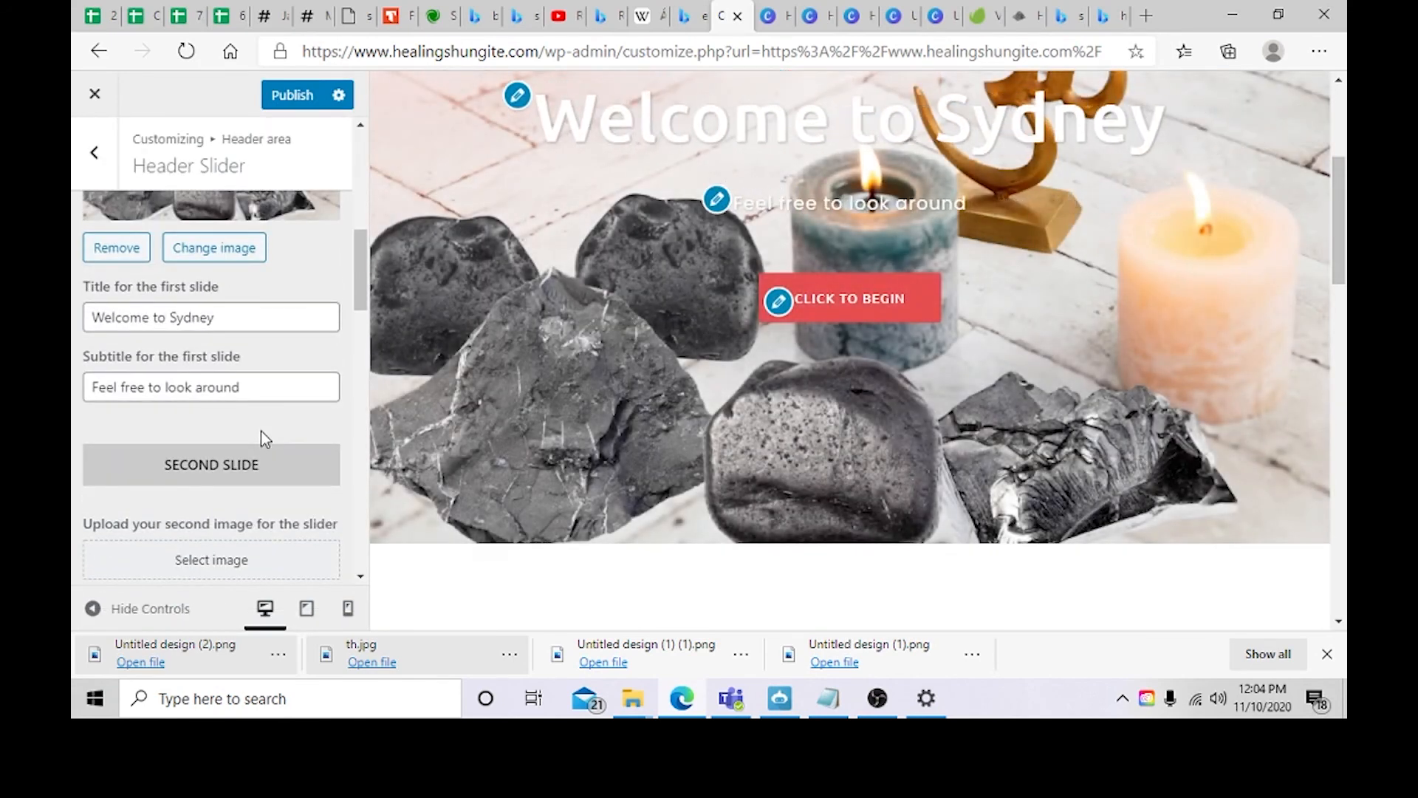
scroll(270, 431, "up", 4)
scroll(274, 426, "down", 3)
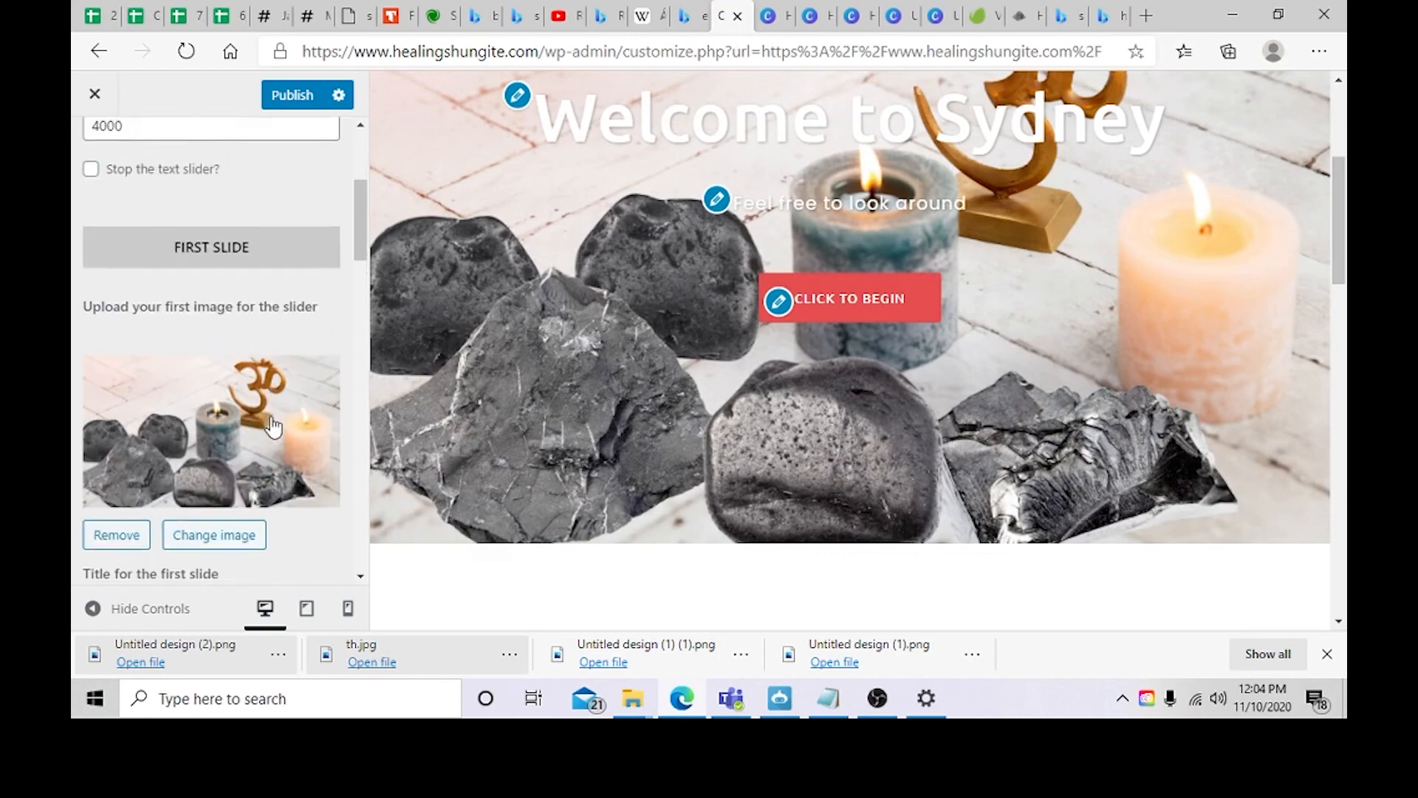
scroll(271, 418, "up", 6)
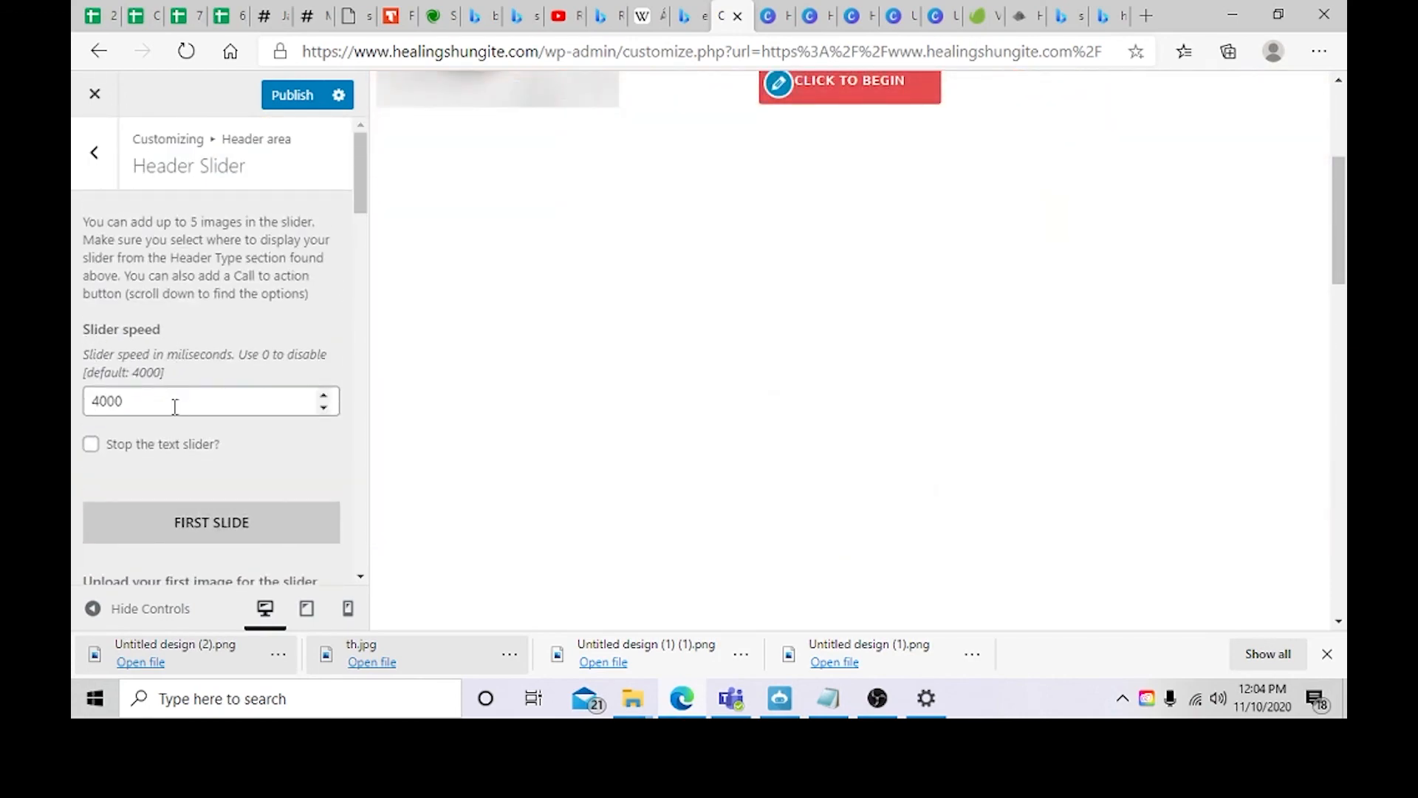
key("BackSpace")
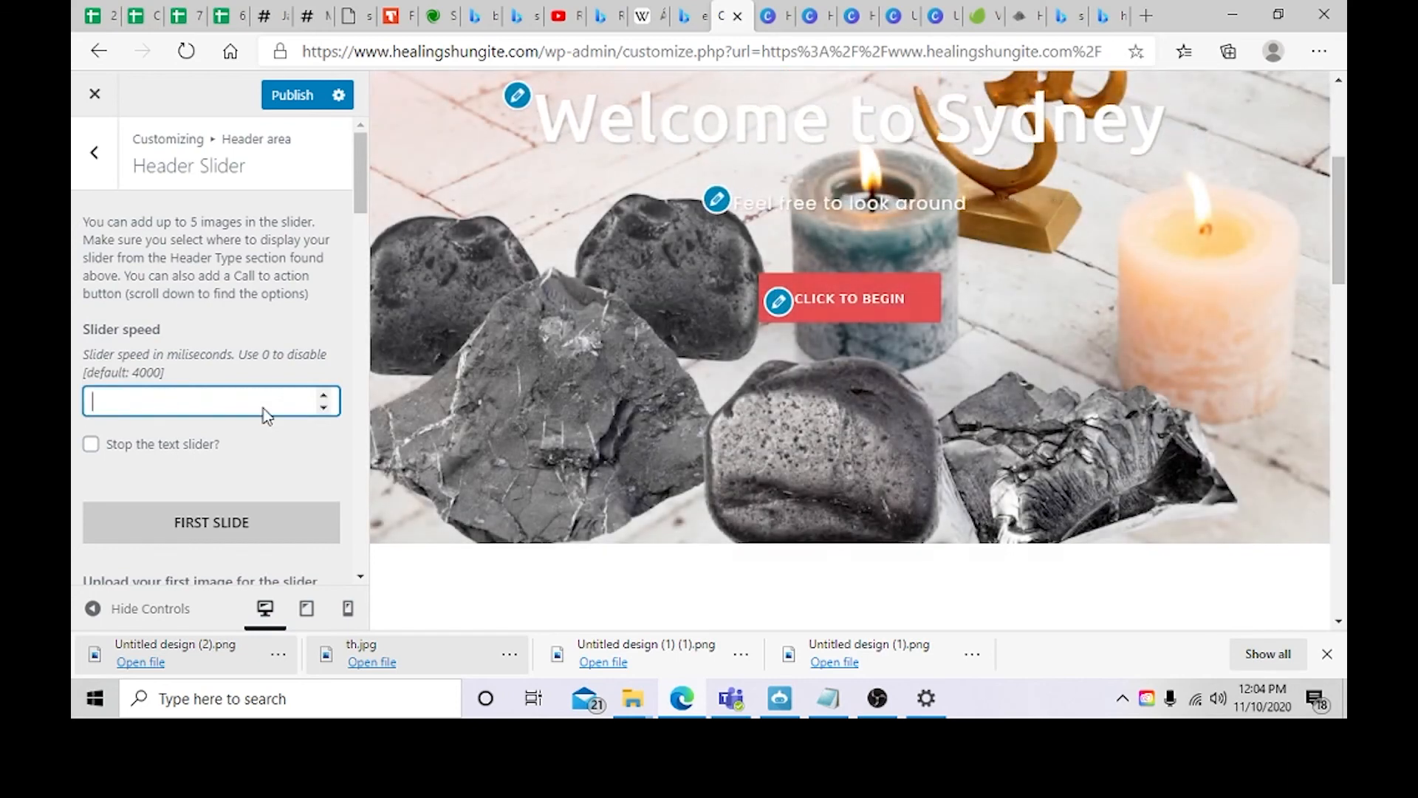
type("0")
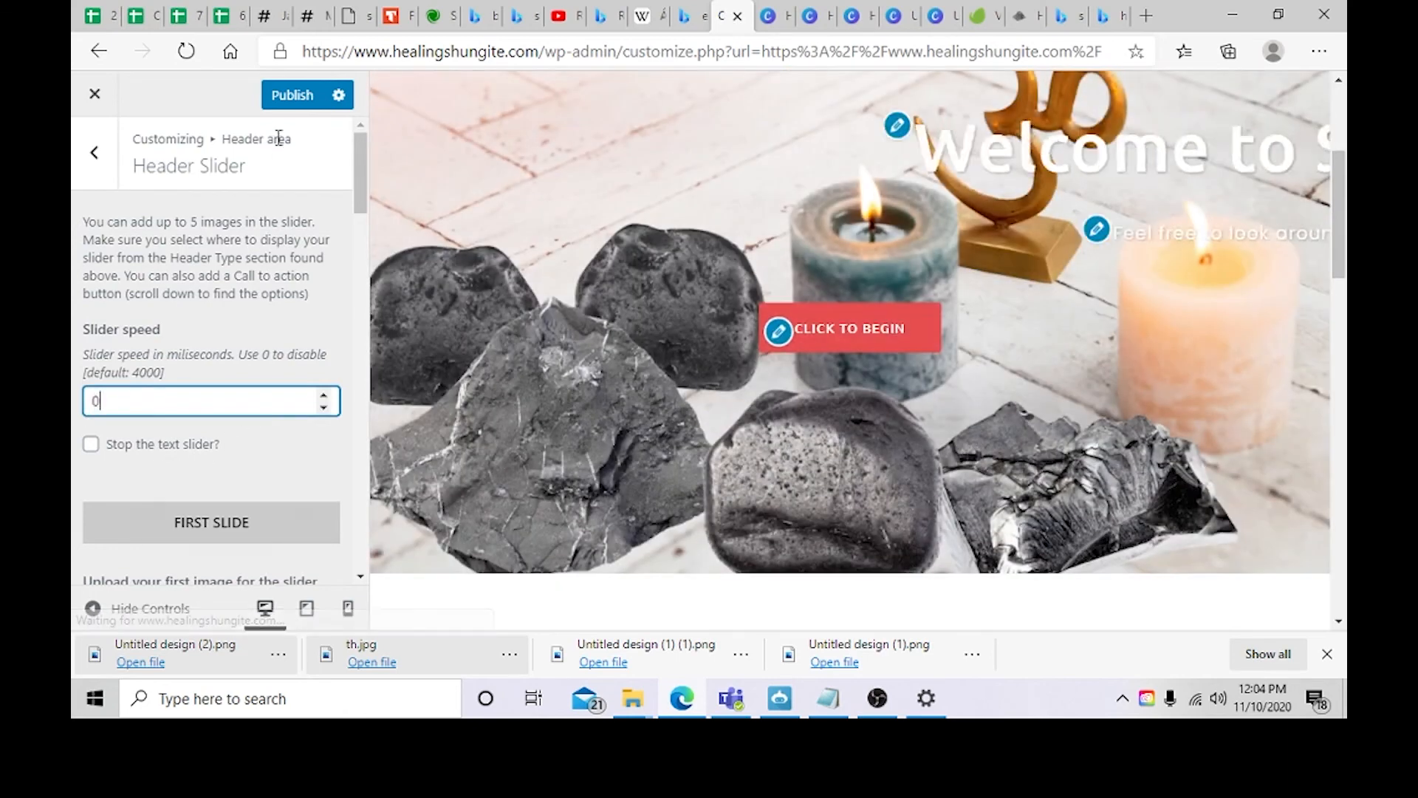
left_click(292, 95)
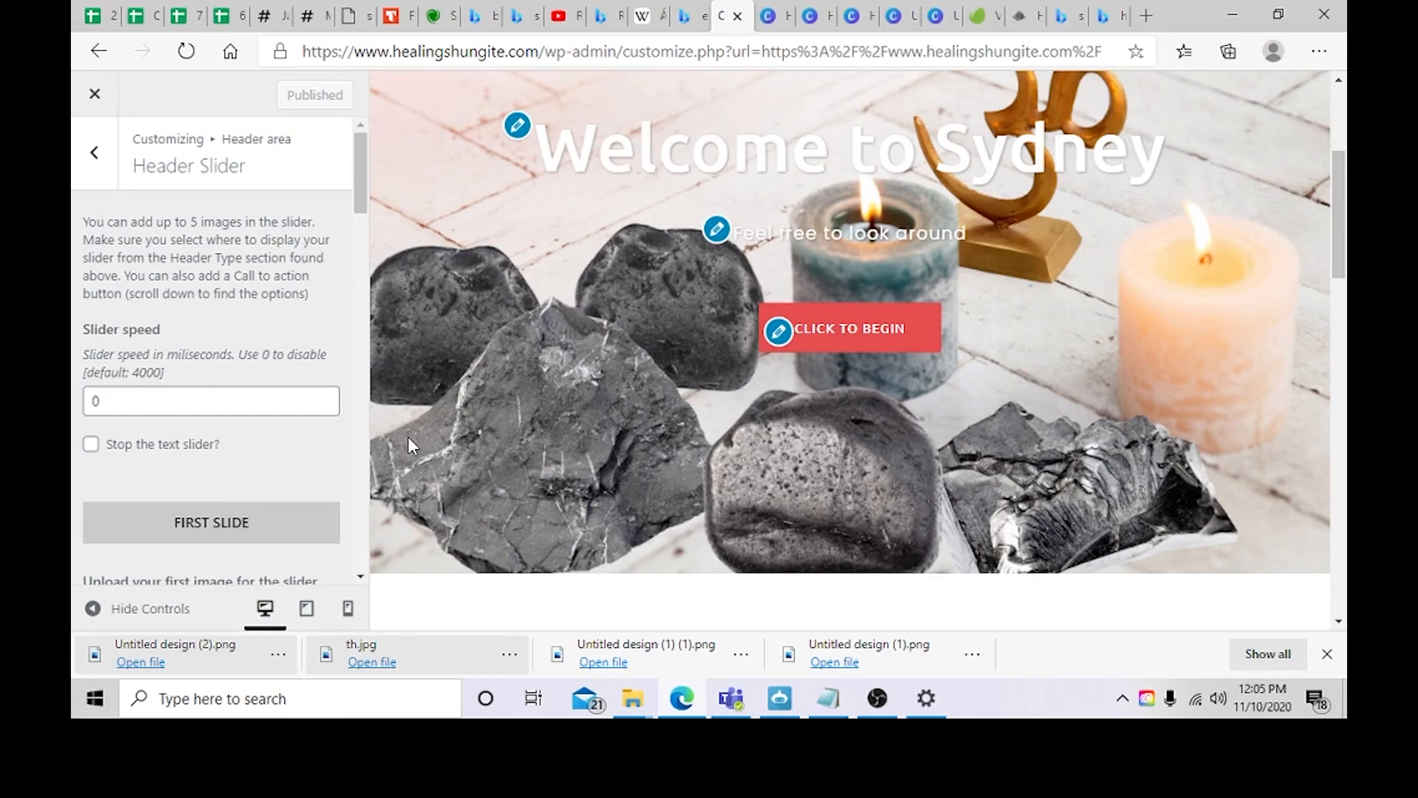
scroll(739, 225, "up", 2)
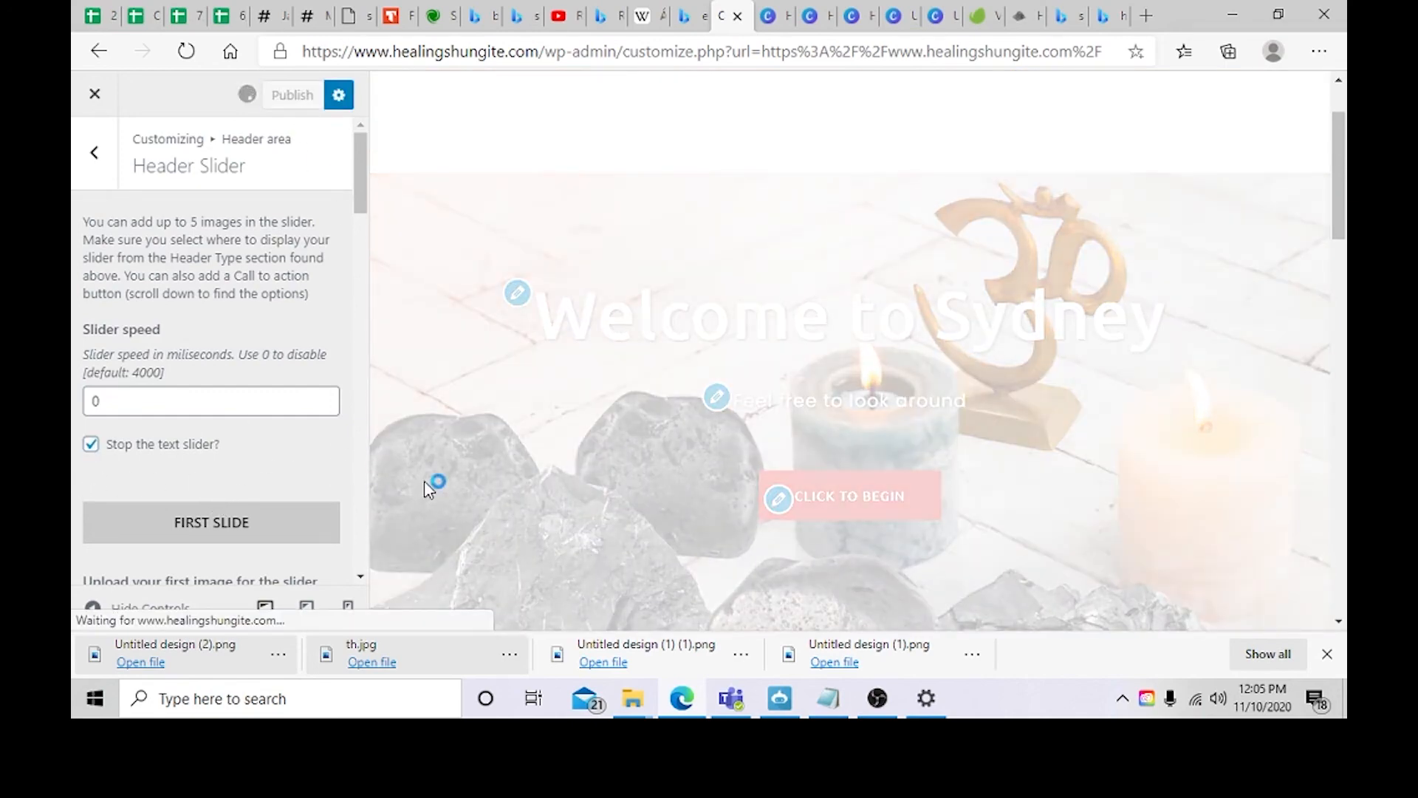
scroll(500, 448, "down", 4)
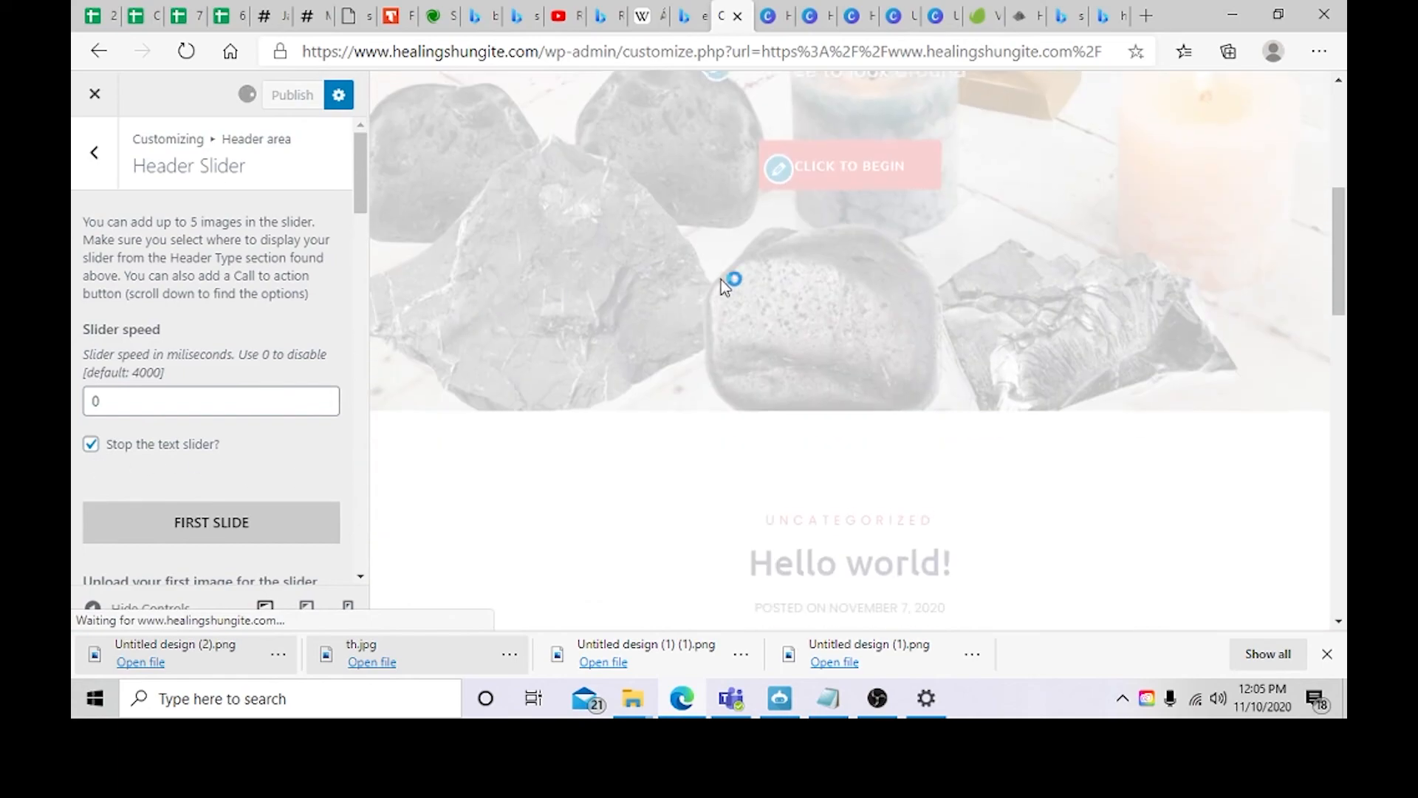
scroll(784, 308, "up", 5)
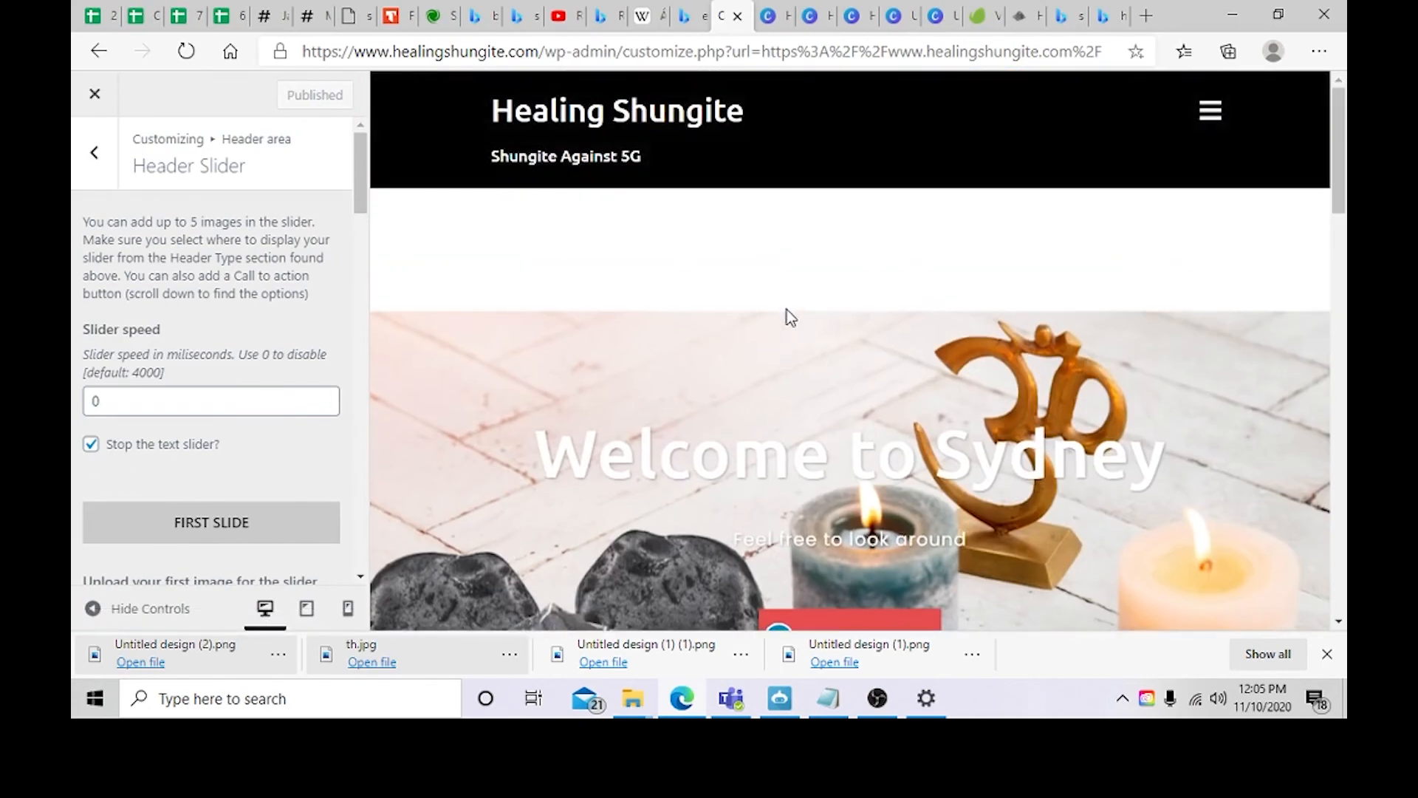
scroll(225, 461, "down", 4)
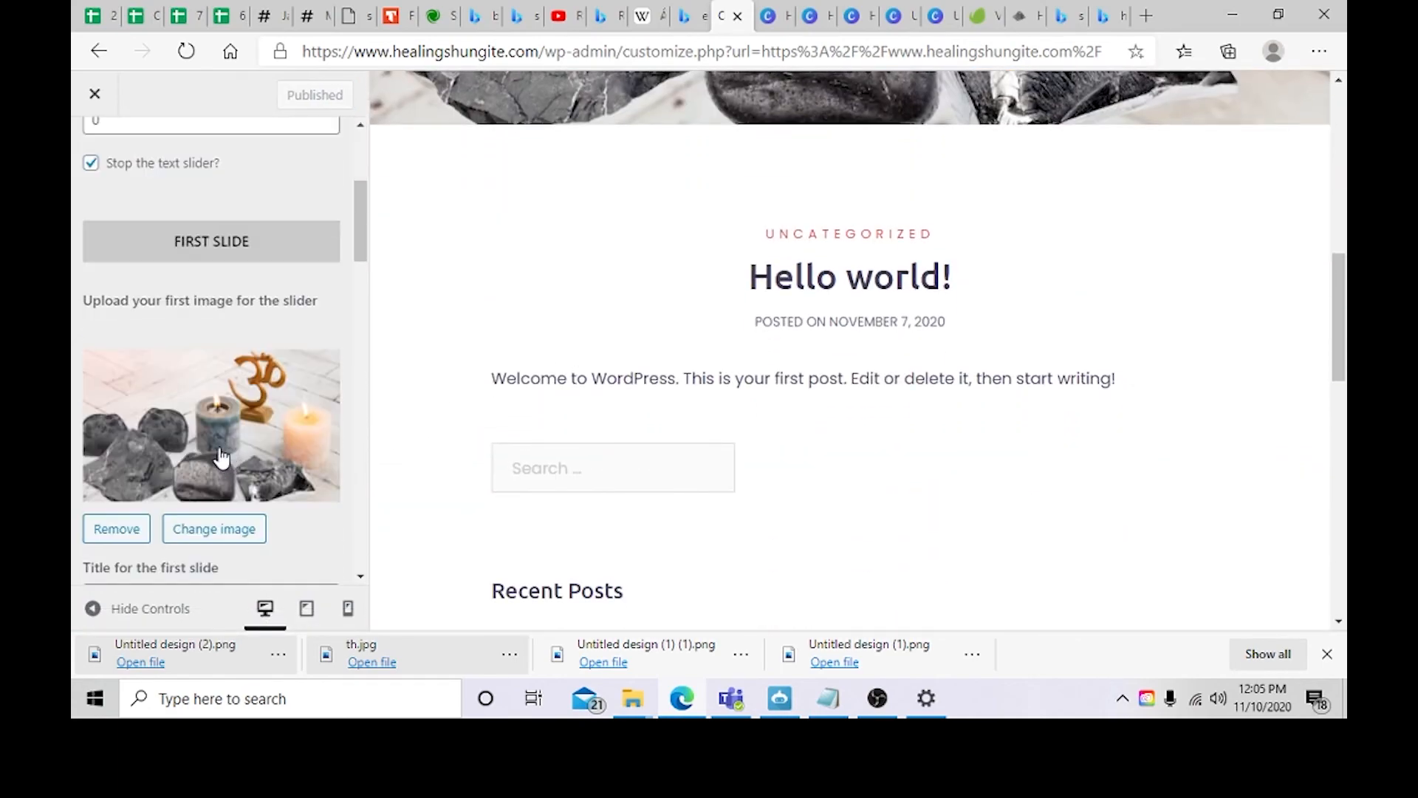
Step: Replace the first slide's image with Untitled-design-6 from the media library and reload the customizer
left_click(220, 528)
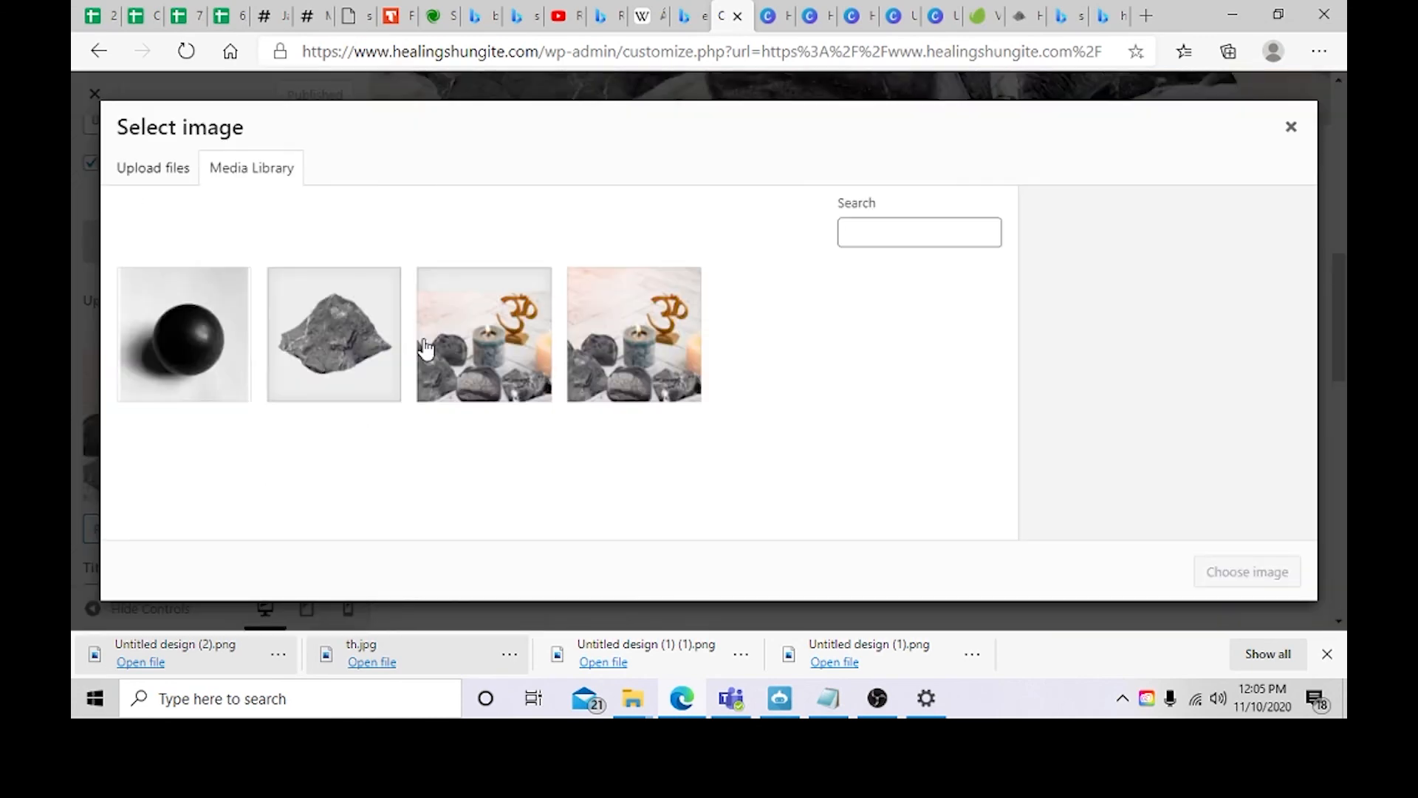
left_click(665, 356)
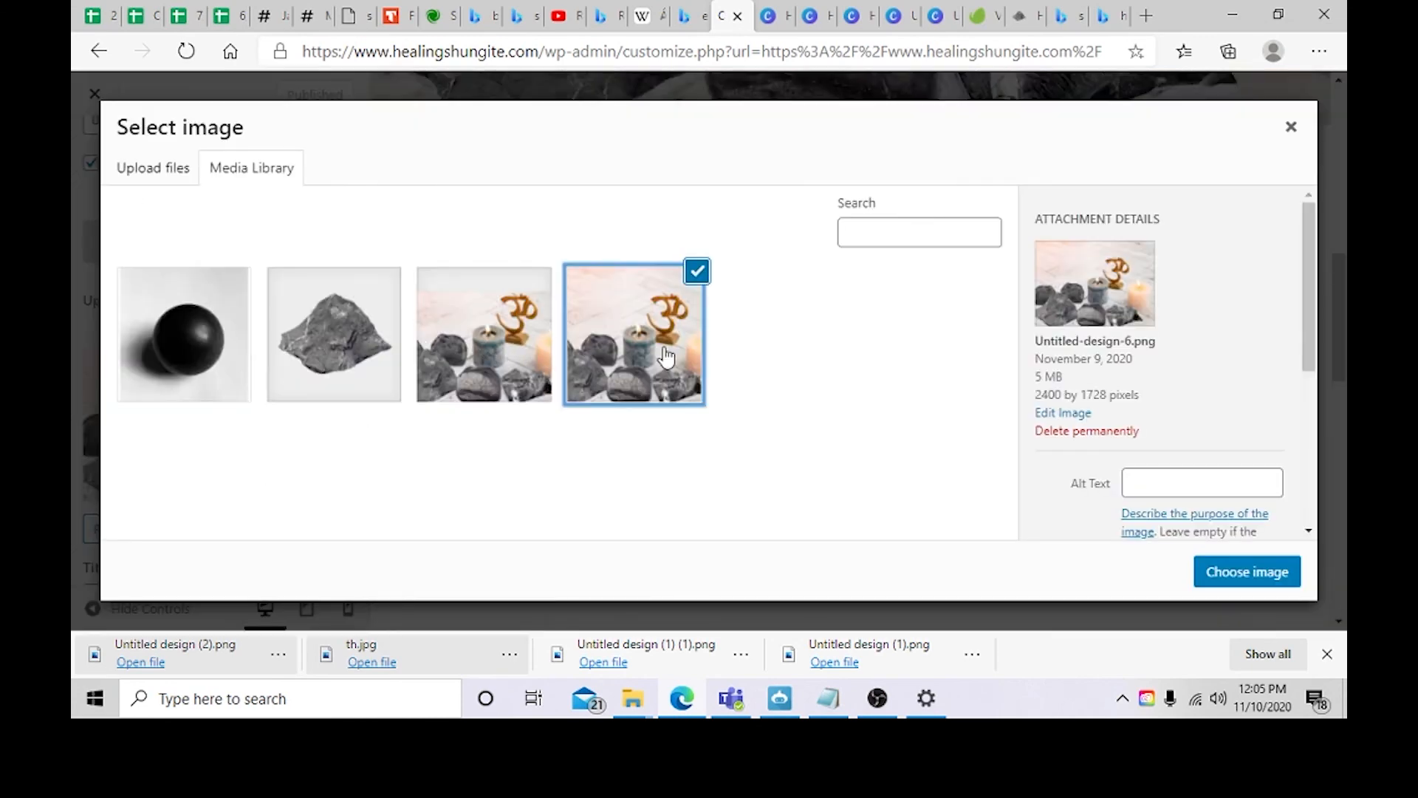
left_click(1247, 574)
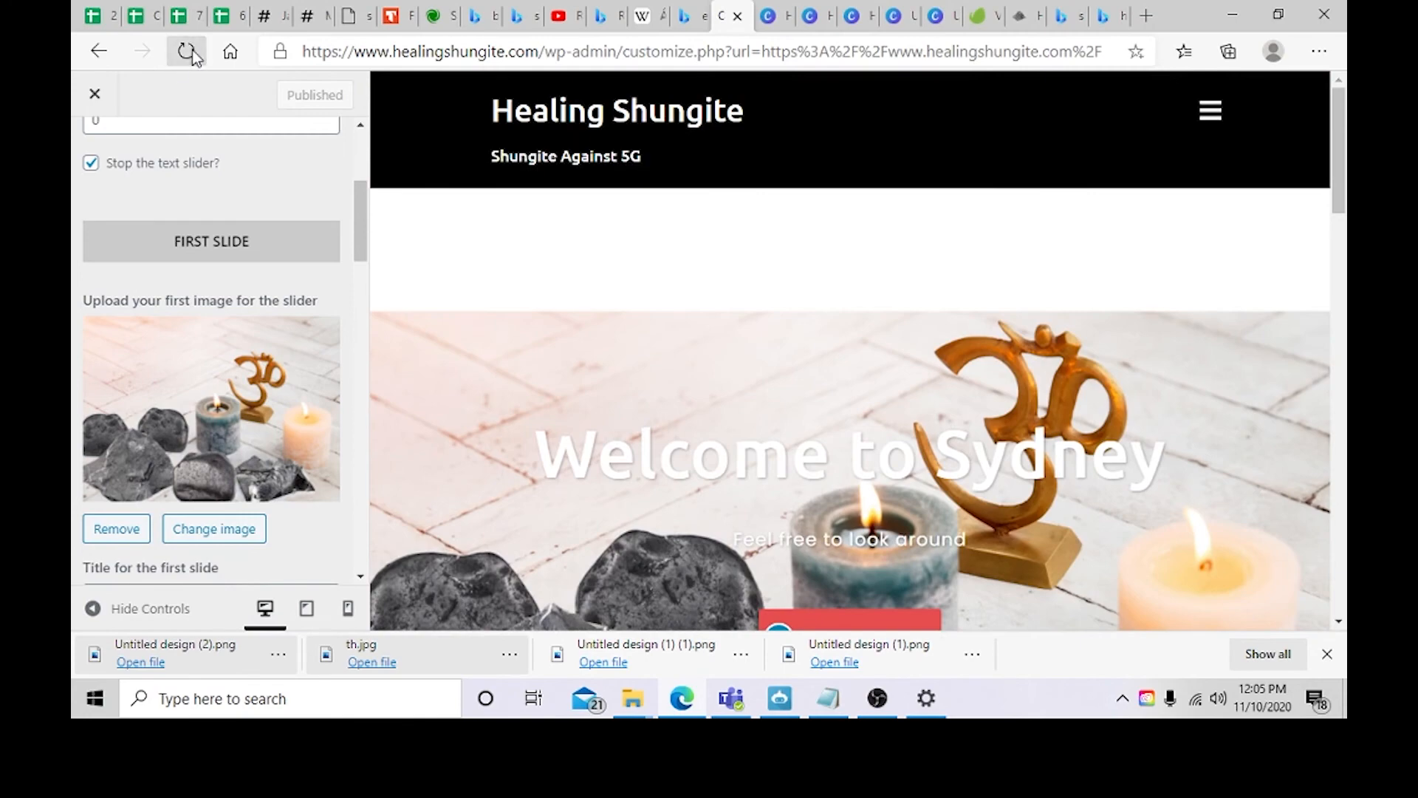
left_click(191, 53)
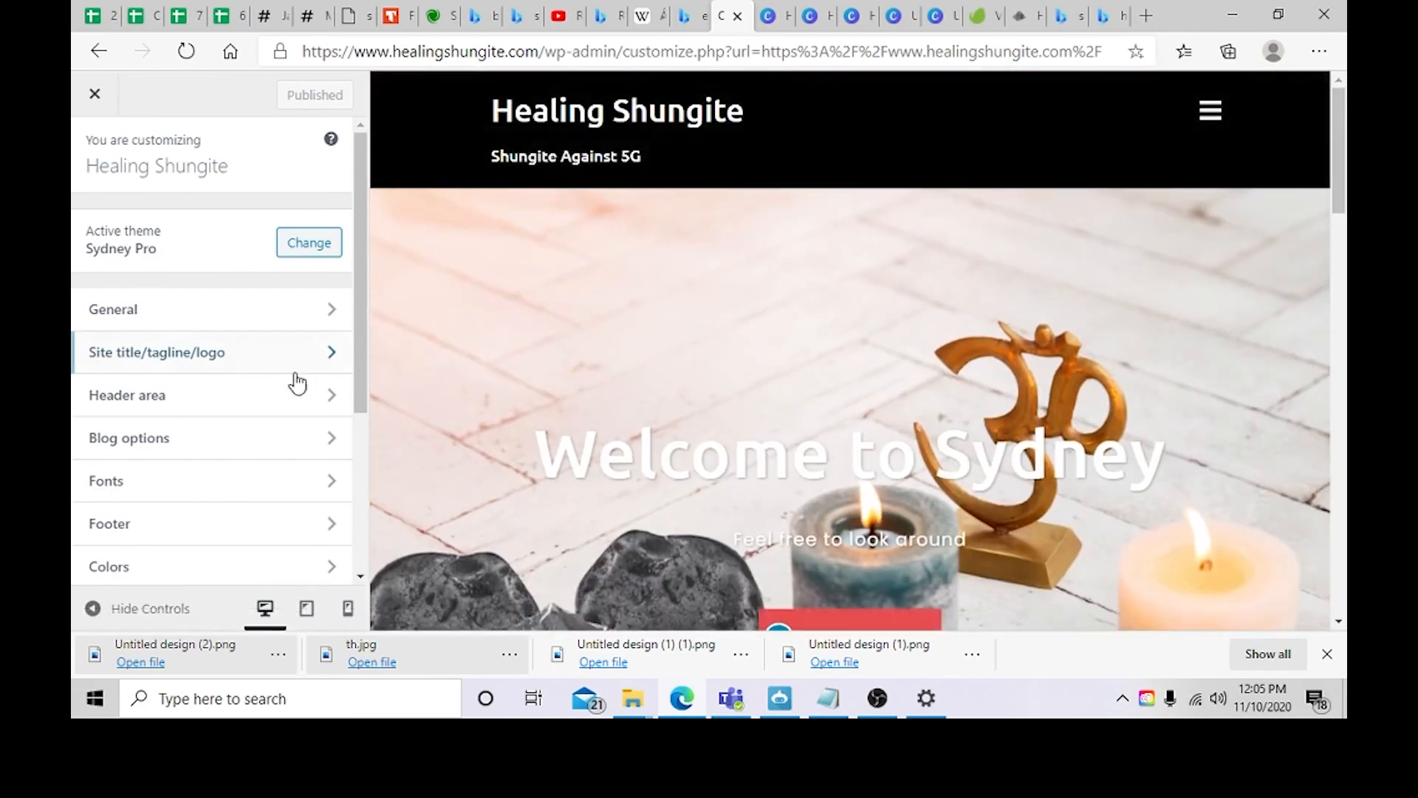
Step: Try the Video option as the front page header type in the Header area settings and preview it
left_click(180, 397)
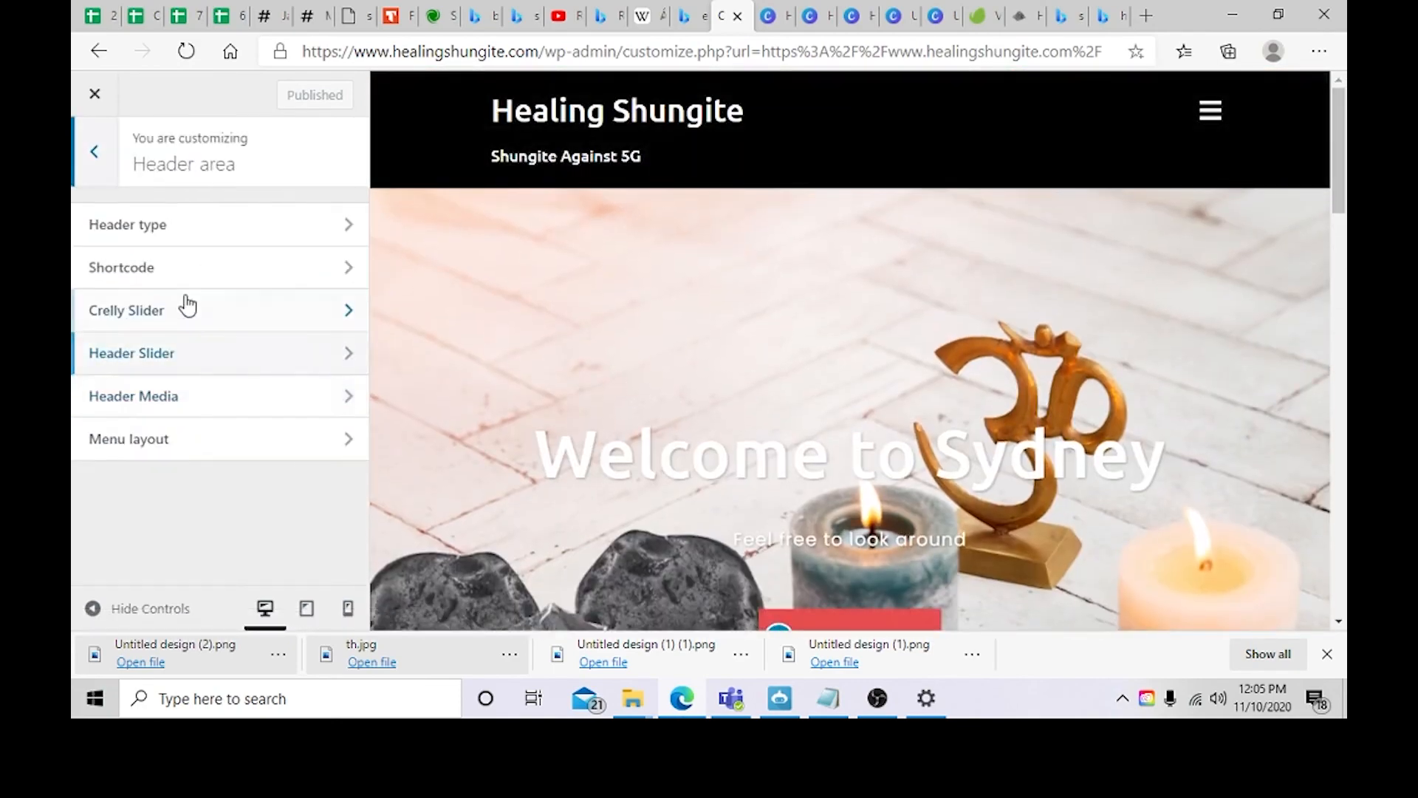
left_click(192, 231)
scroll(198, 340, "down", 3)
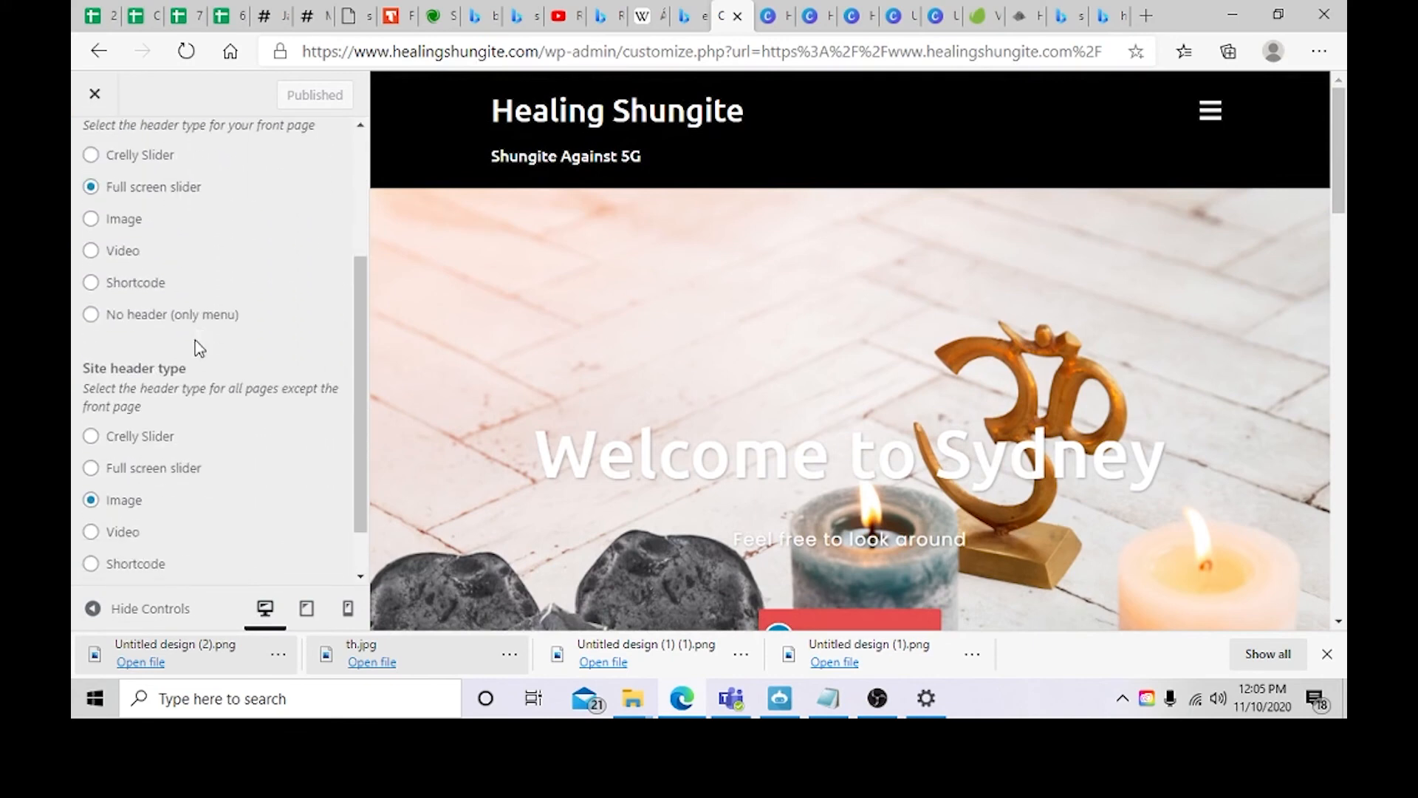
scroll(131, 325, "down", 1)
scroll(185, 311, "up", 2)
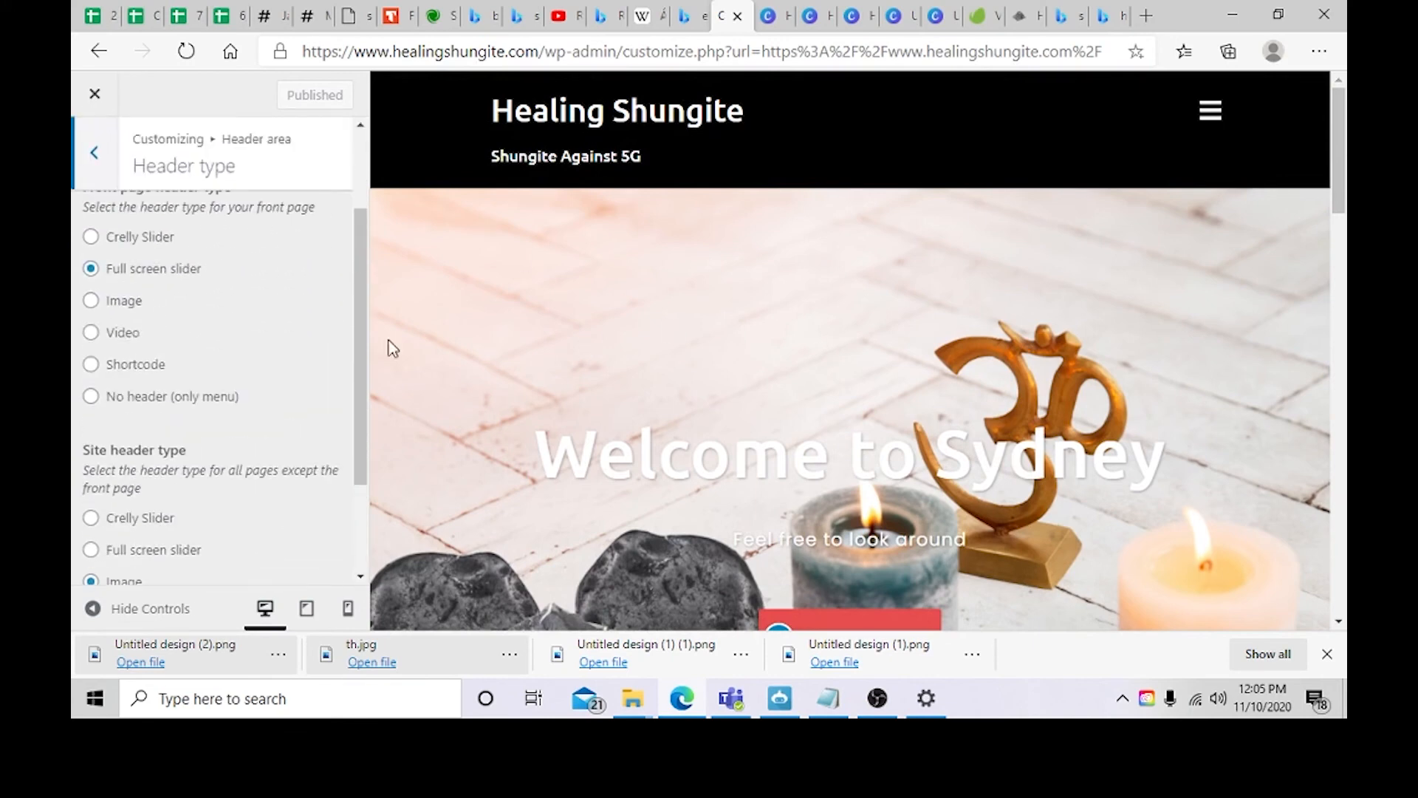
left_click(91, 333)
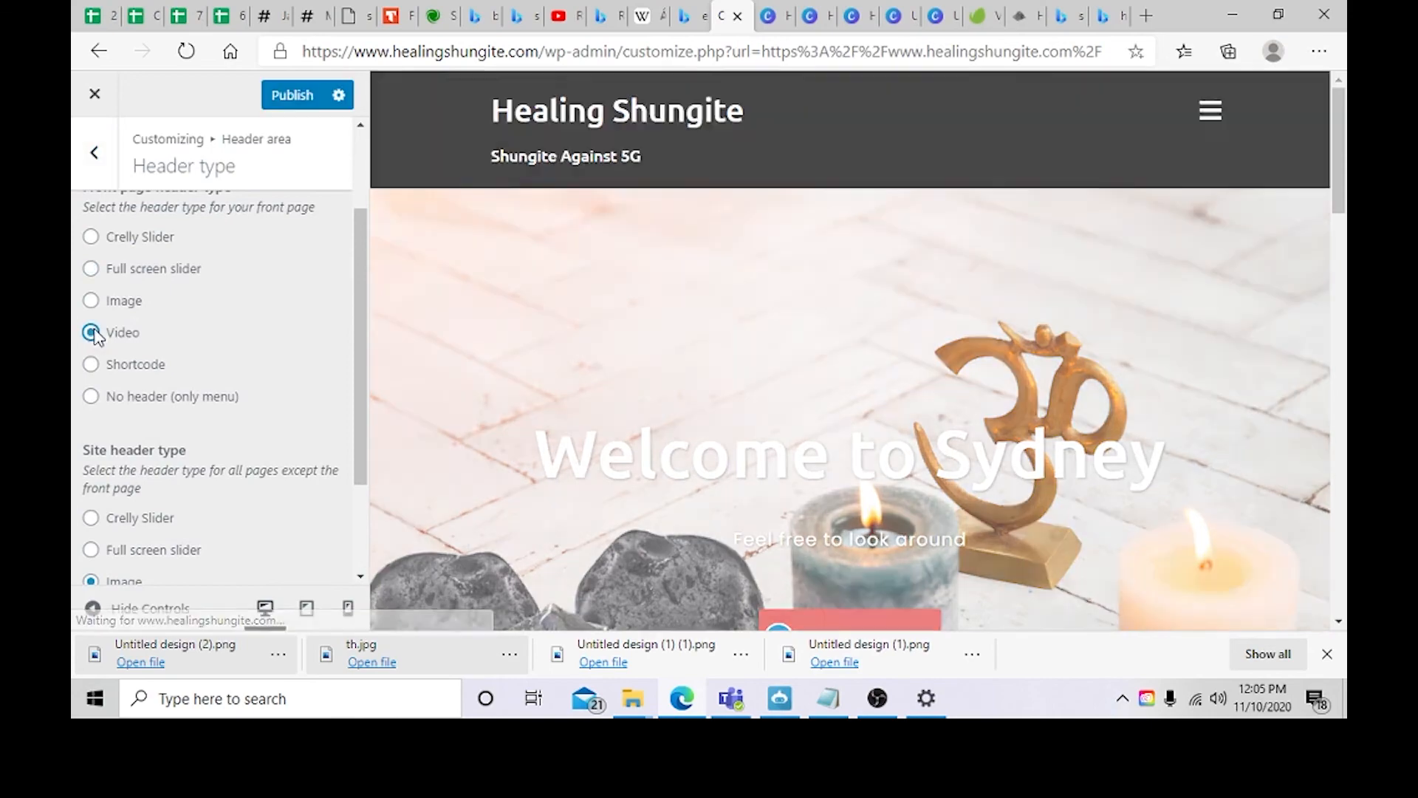
scroll(535, 373, "down", 2)
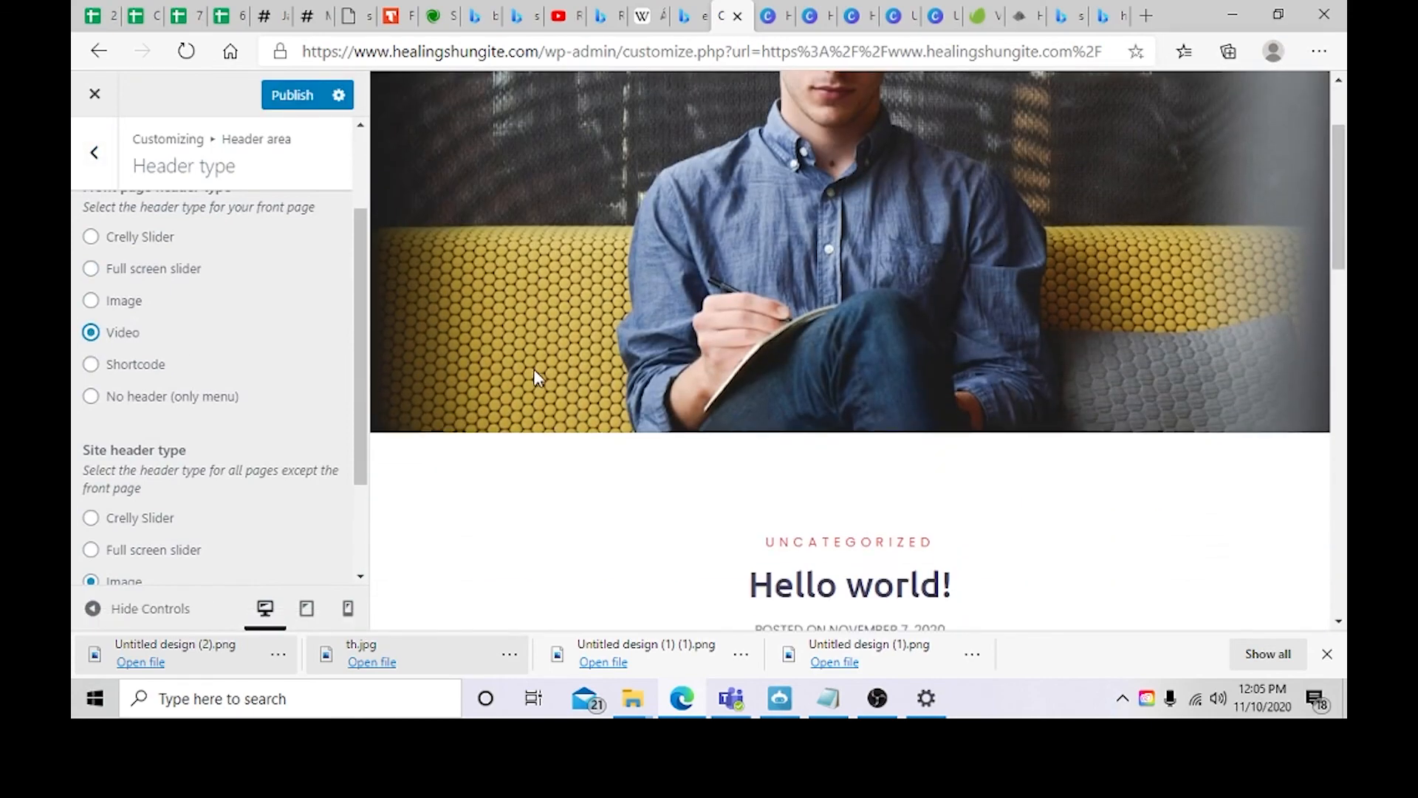
scroll(535, 373, "up", 2)
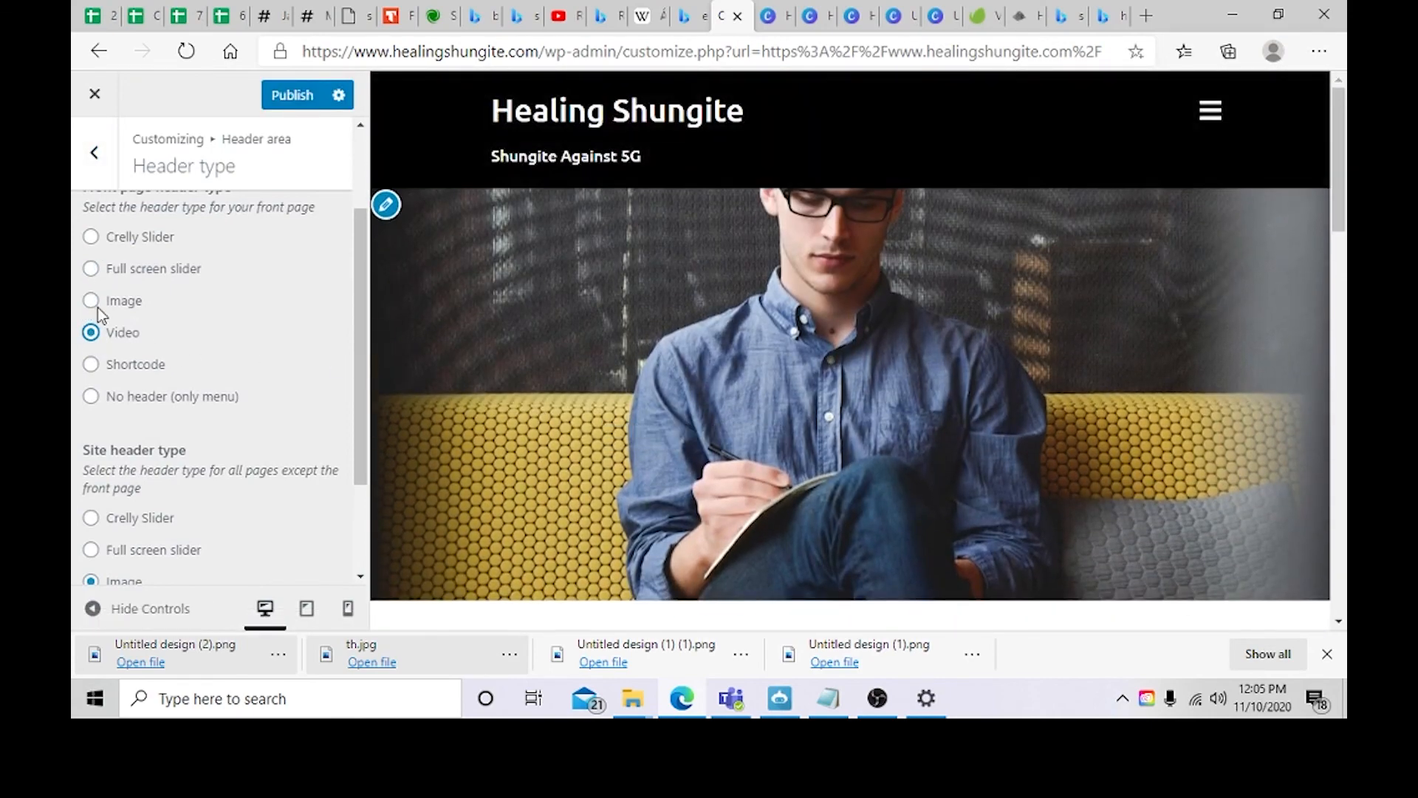
scroll(91, 281, "down", 2)
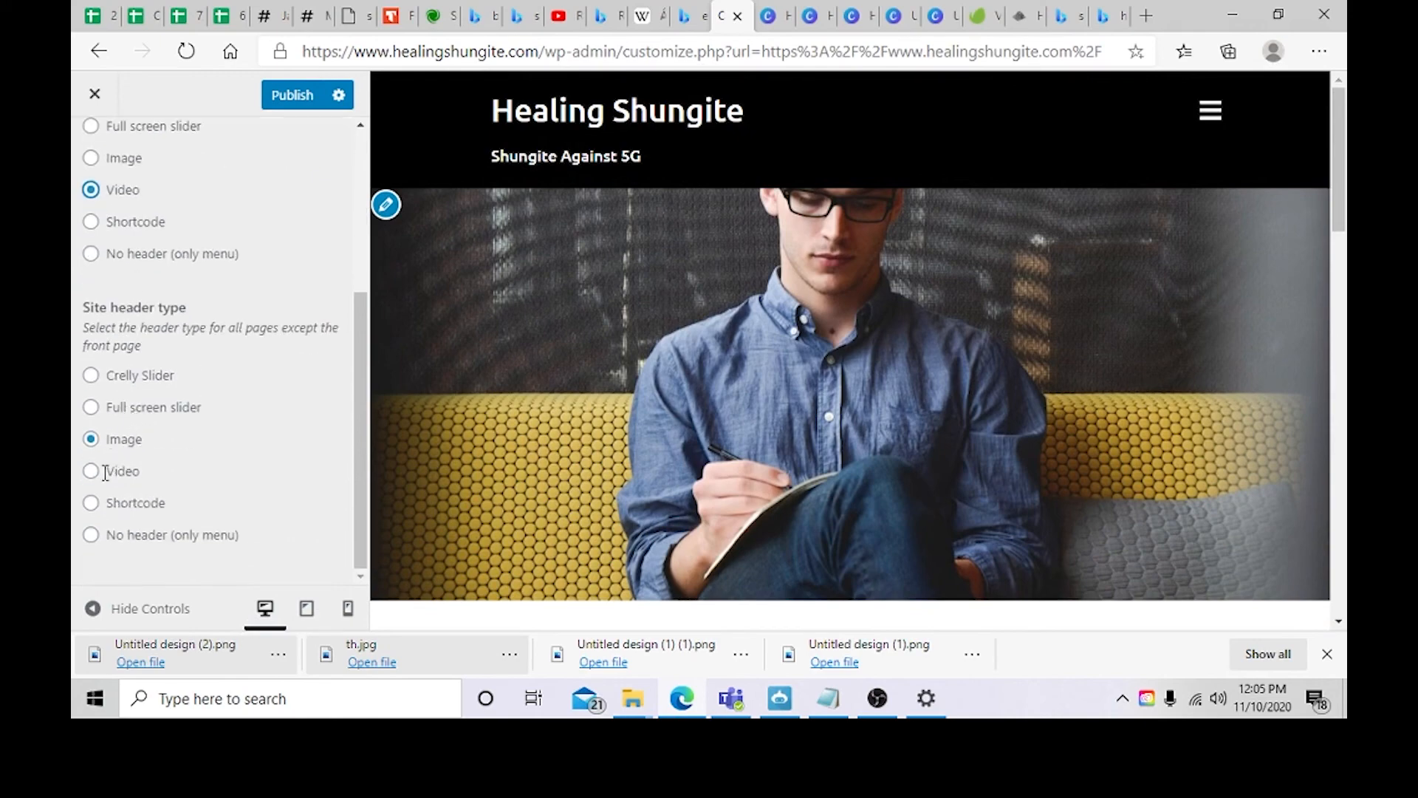
Step: Set the front page header type to Image, comparing it against the Video option
left_click(93, 475)
scroll(92, 236, "up", 1)
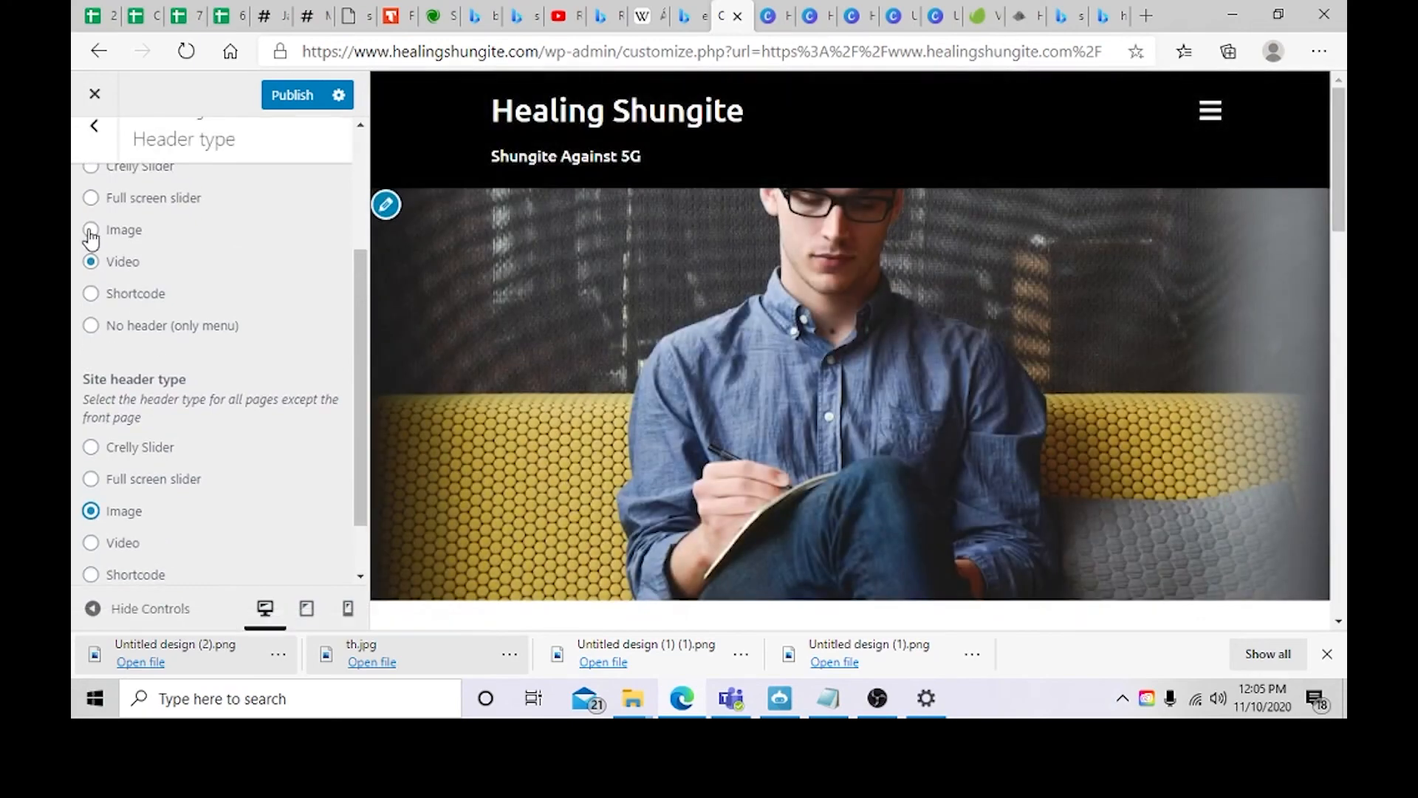
left_click(92, 232)
scroll(96, 369, "up", 1)
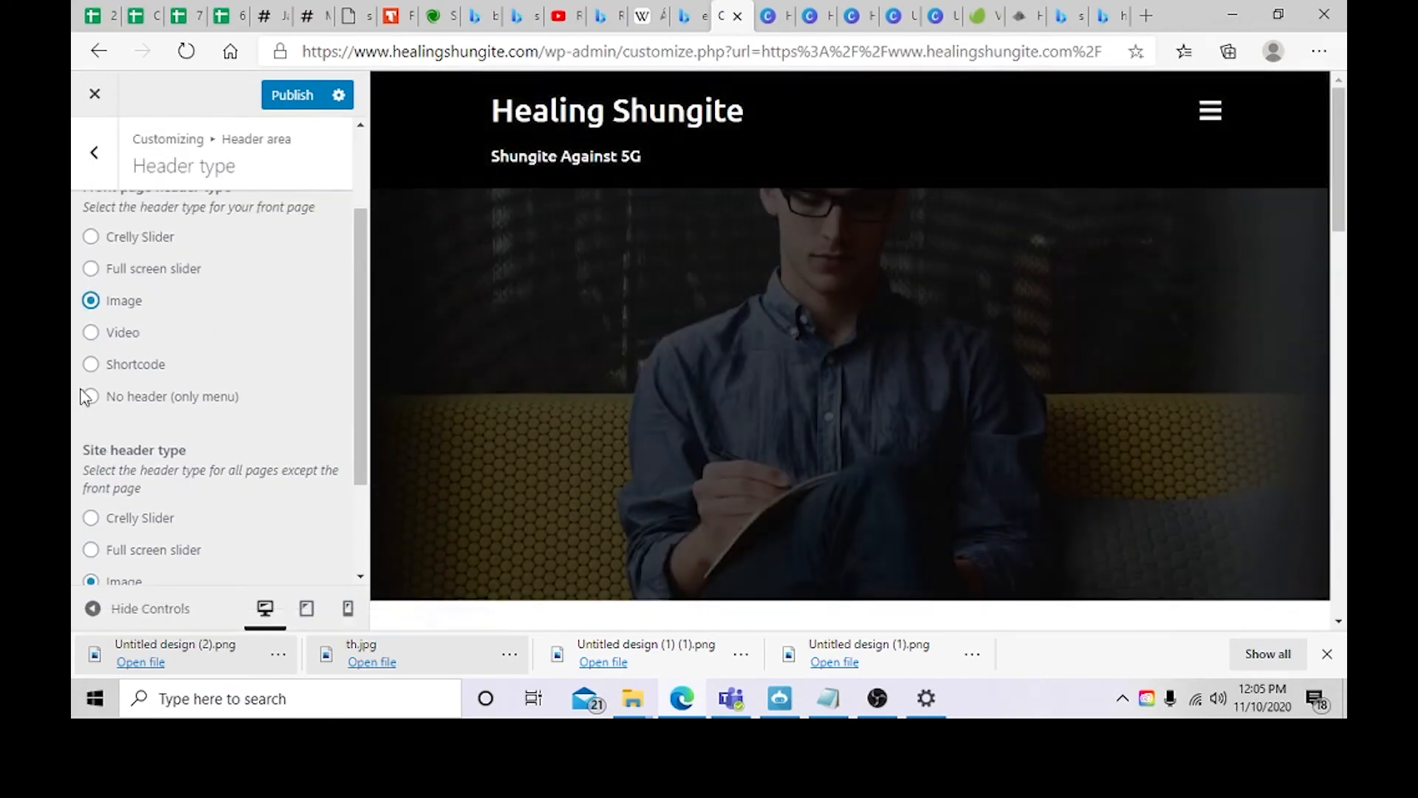
scroll(348, 399, "down", 1)
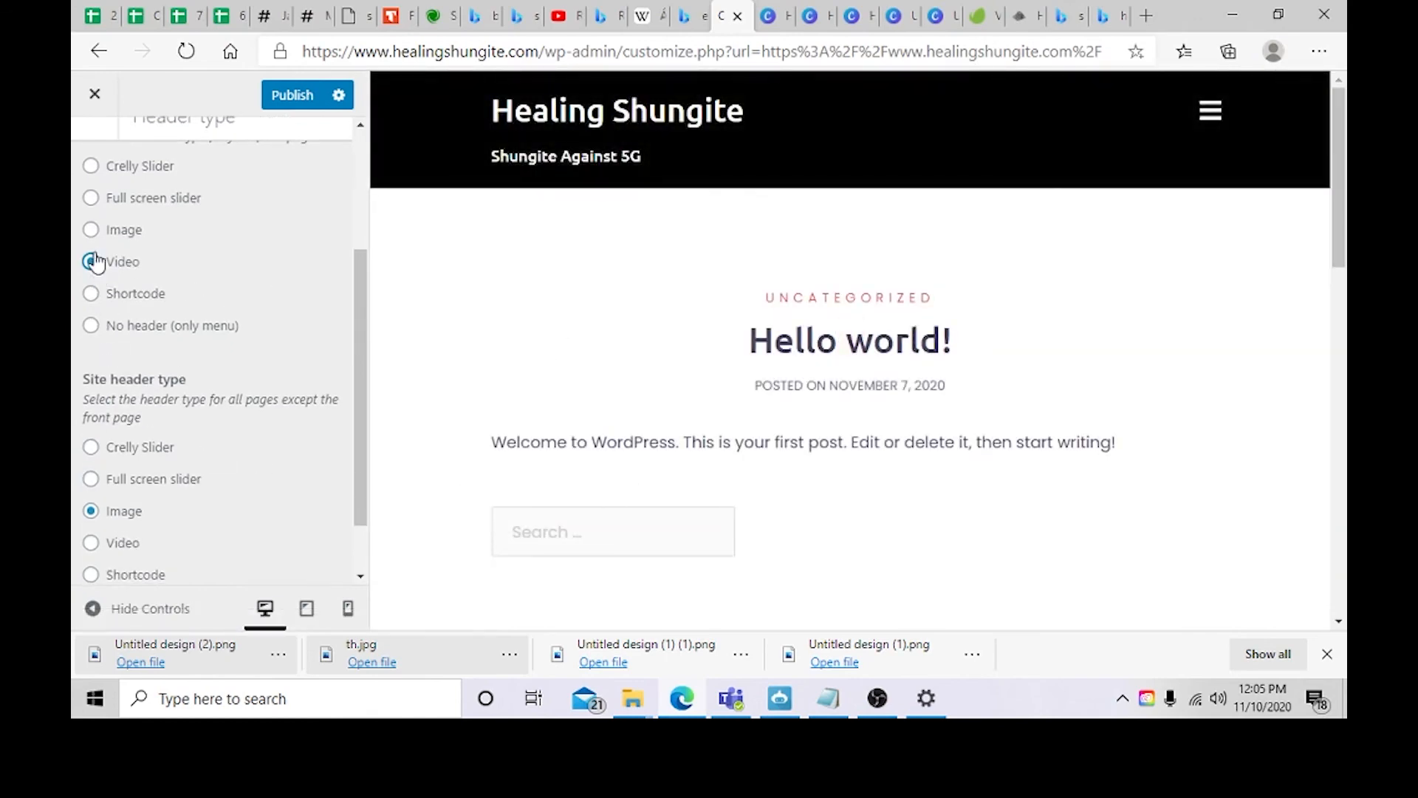
left_click(92, 229)
scroll(125, 320, "up", 1)
scroll(126, 319, "up", 2)
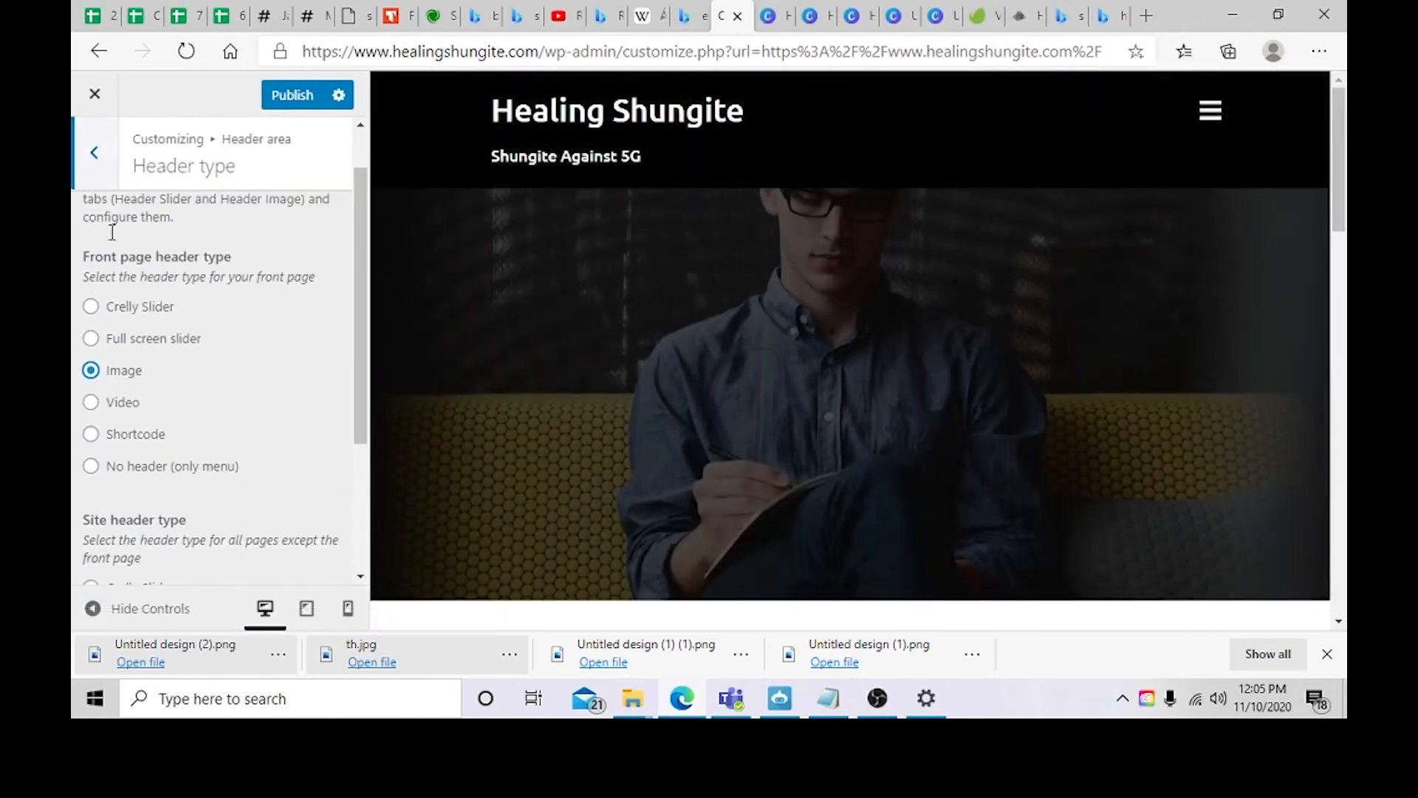
Step: Open the header area's Shortcode section to examine its shortcode field, then go back
left_click(95, 151)
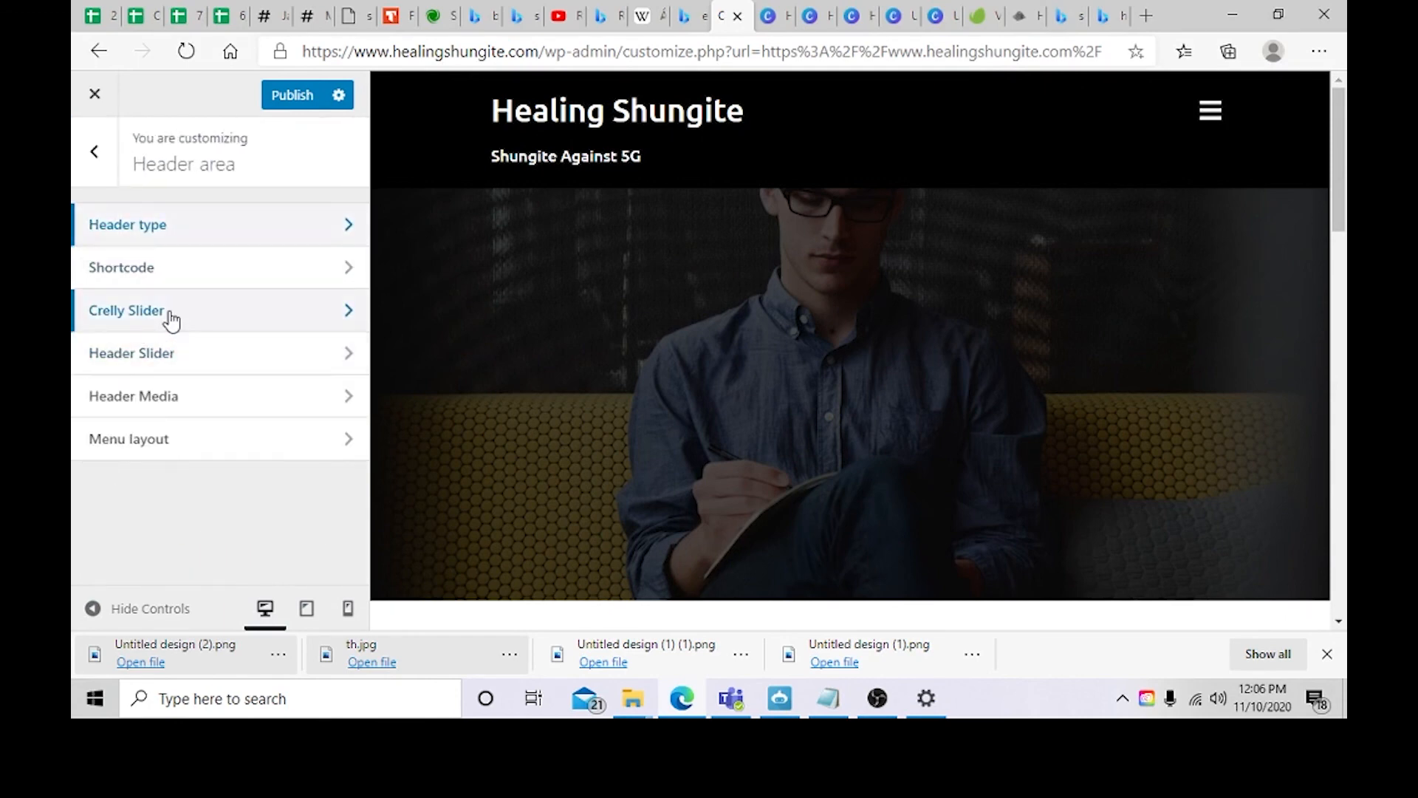
left_click(181, 276)
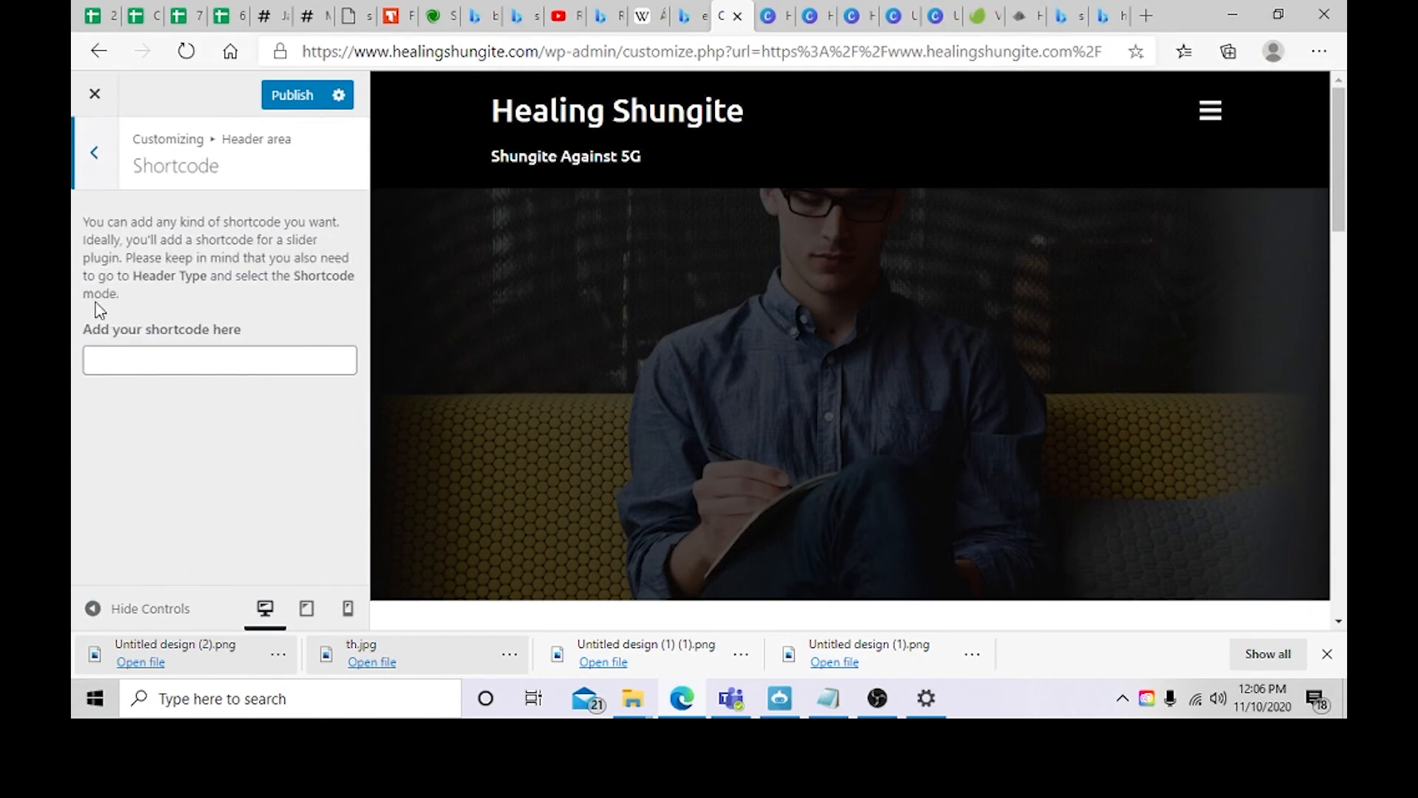
left_click(161, 366)
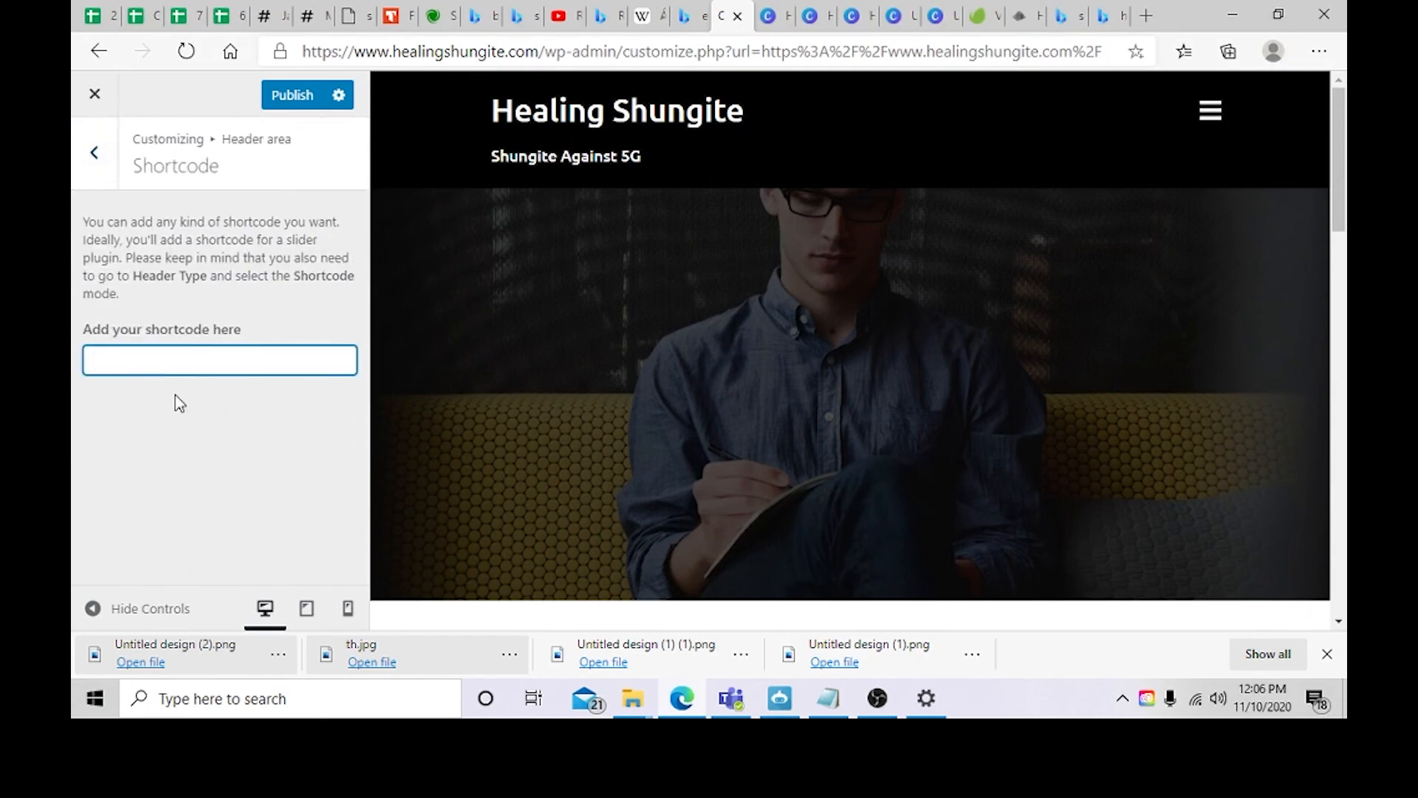
left_click(94, 178)
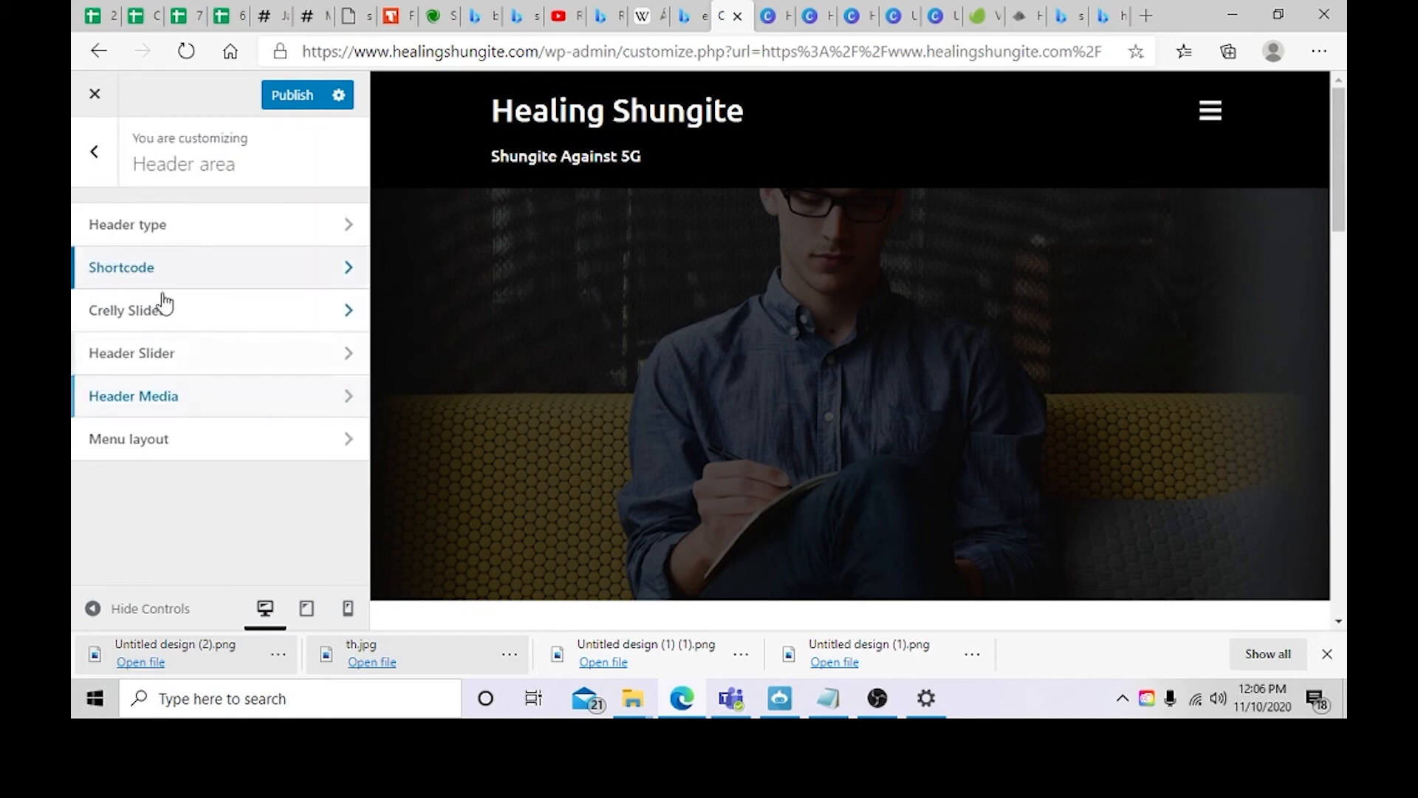
left_click(185, 303)
left_click(90, 185)
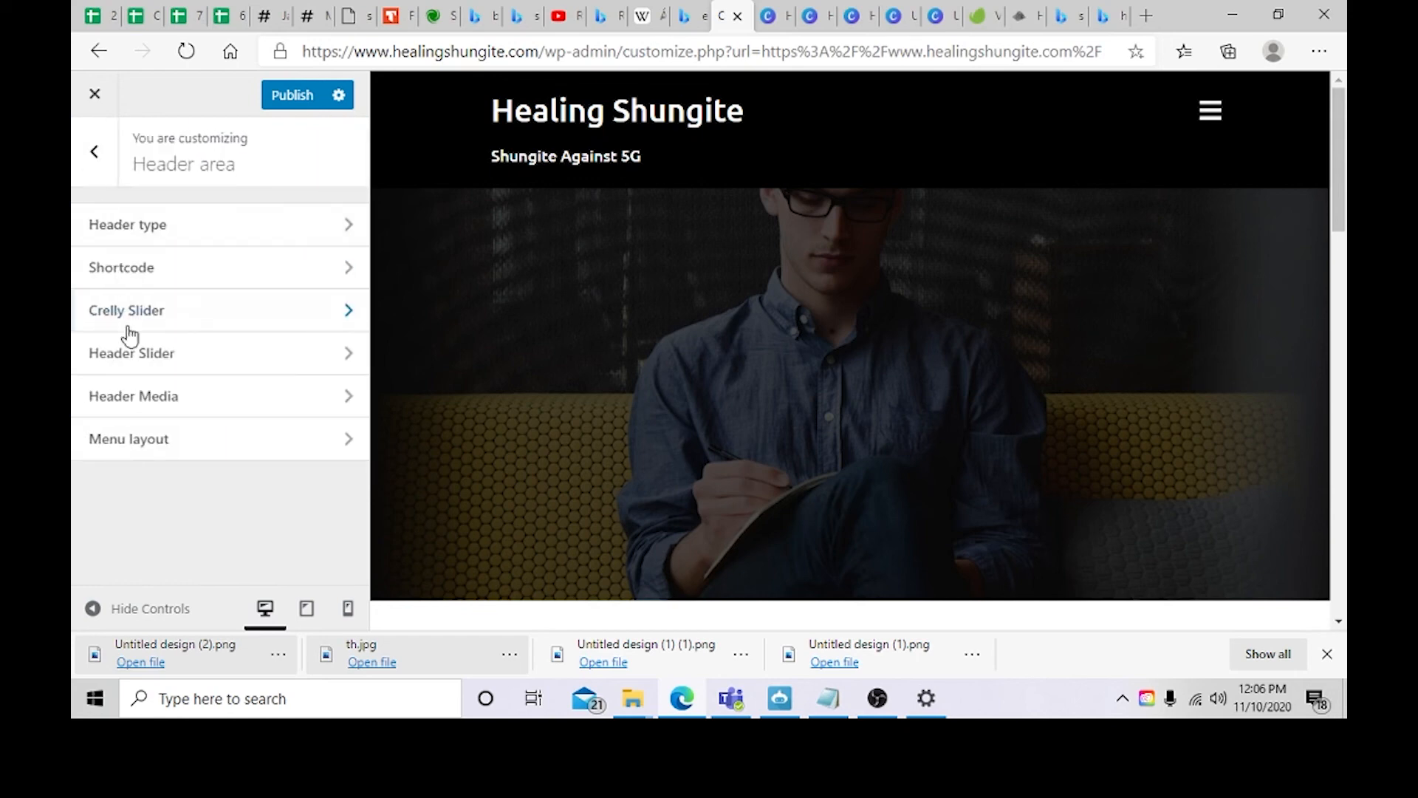
Step: Open the Header Slider settings, select the first slide's title text, and publish the changes
left_click(148, 367)
scroll(247, 393, "down", 6)
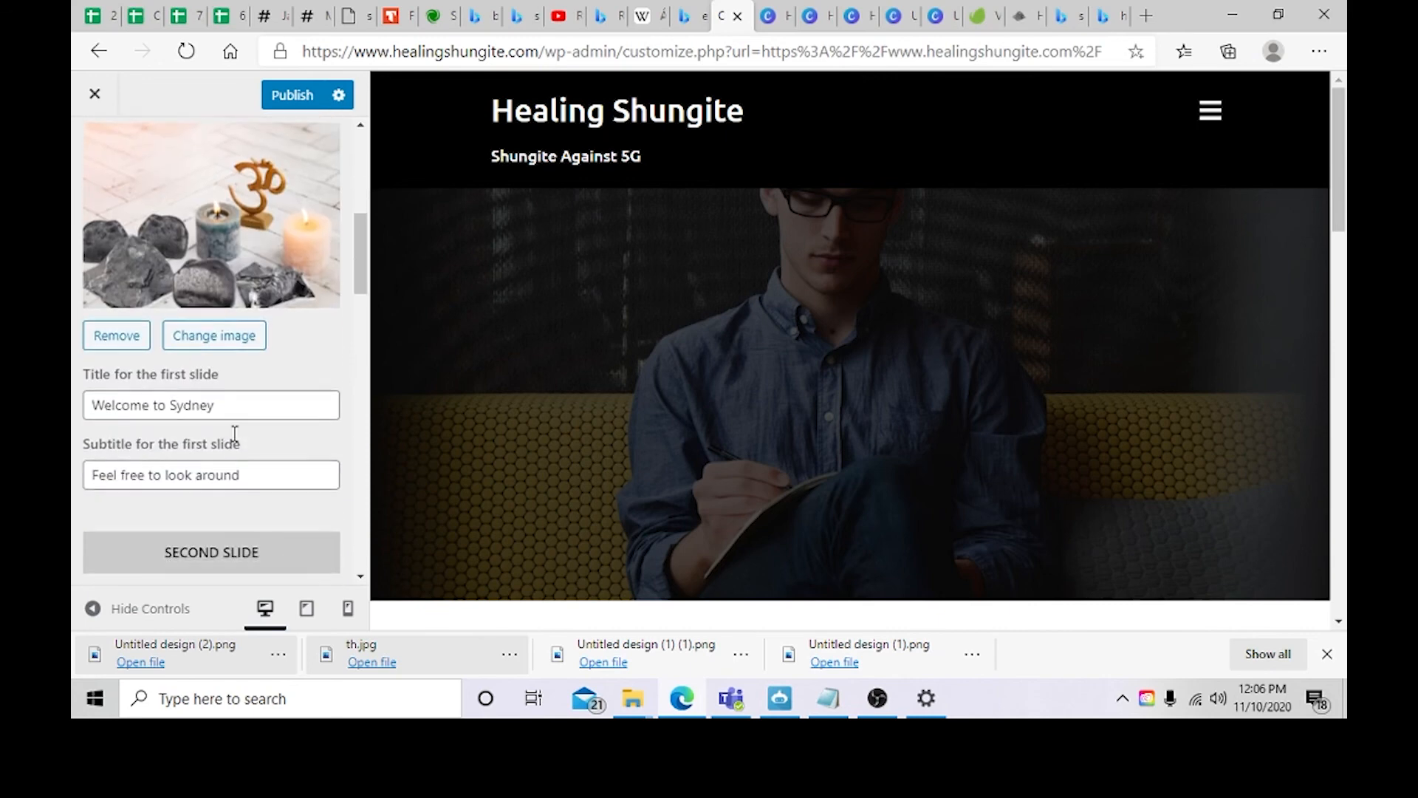
left_click_drag(246, 393, 78, 365)
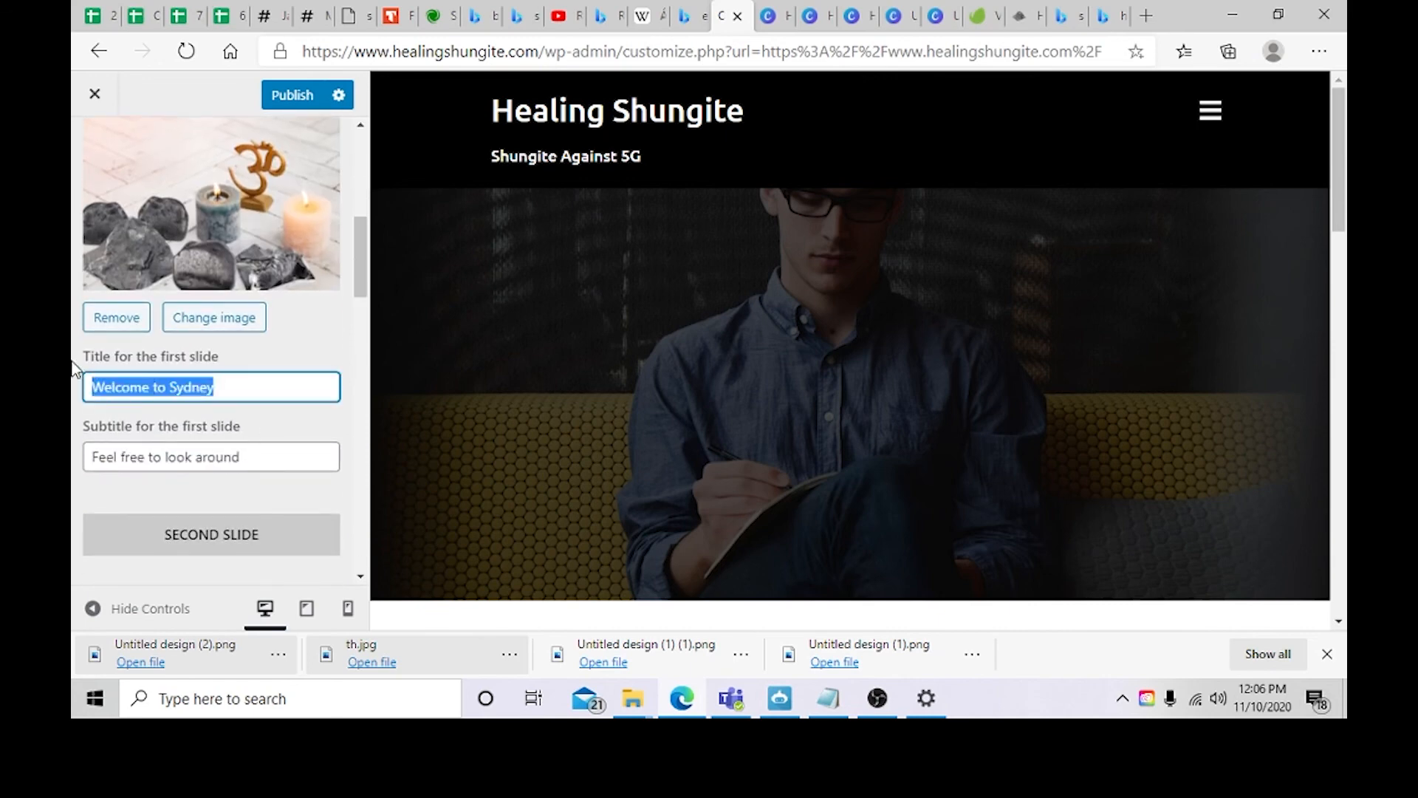
left_click(291, 96)
left_click_drag(234, 389, 83, 388)
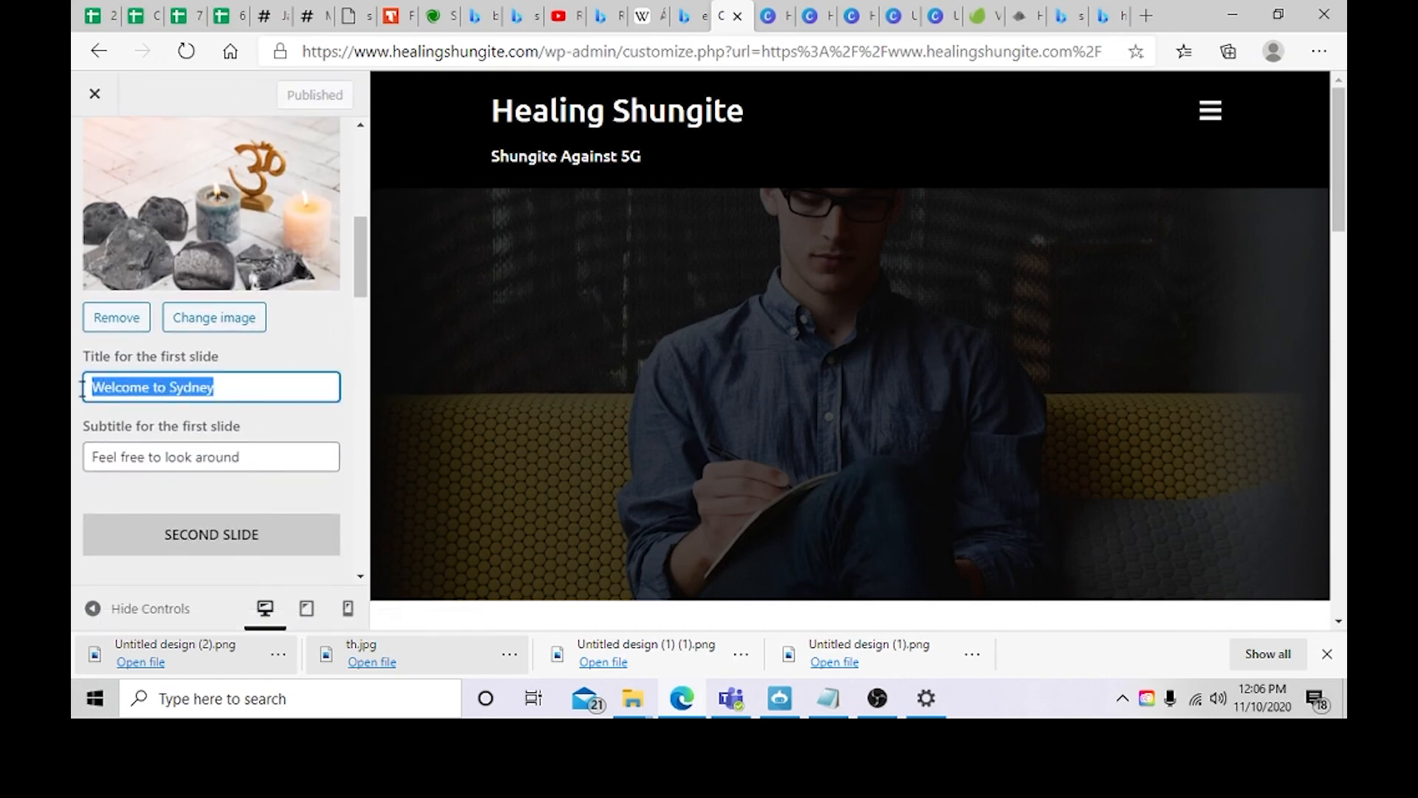
left_click(232, 400)
Step: Reload the customizer and open the General settings to view the favicon
left_click(186, 51)
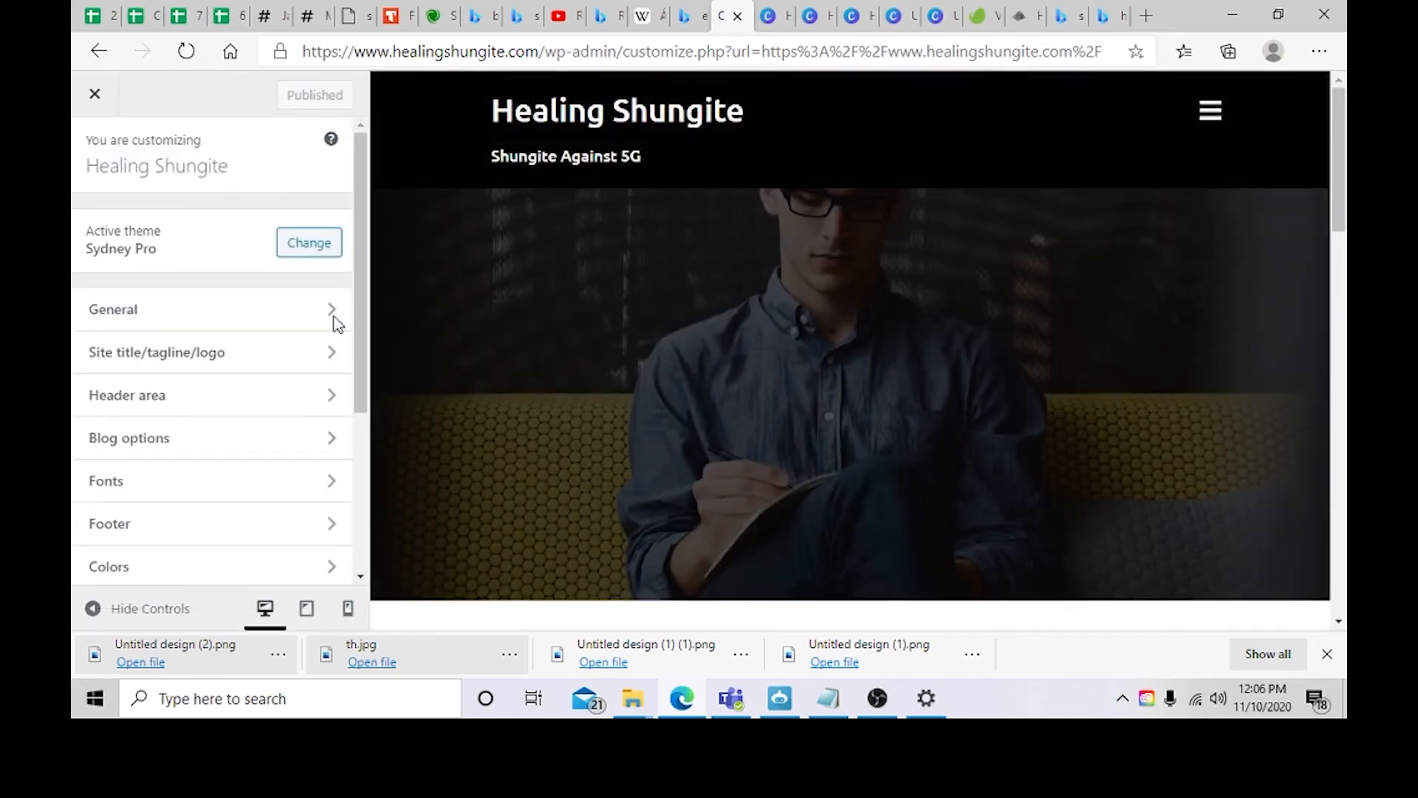
left_click(221, 321)
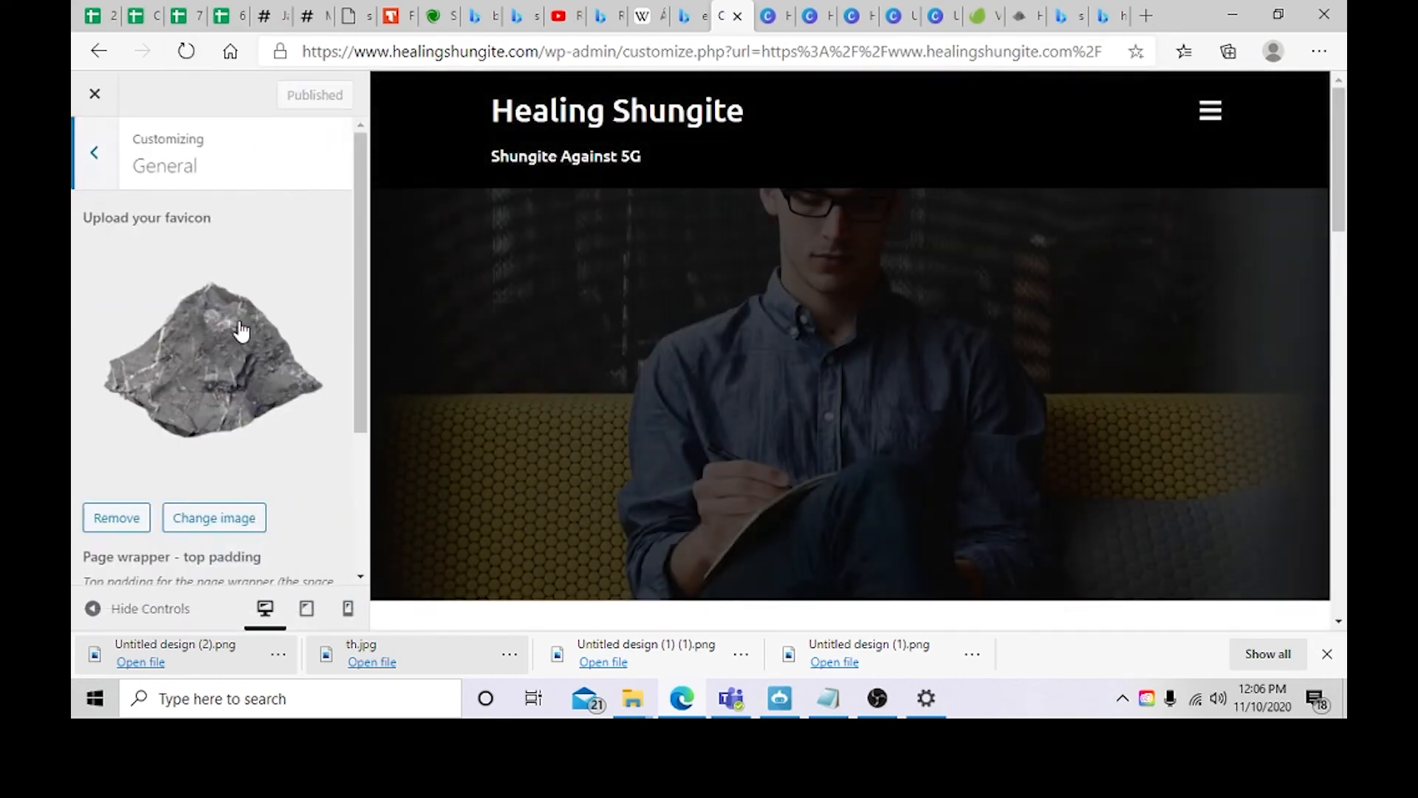
Step: Set the front page header type to Full screen slider and publish the change
left_click(81, 151)
left_click(148, 391)
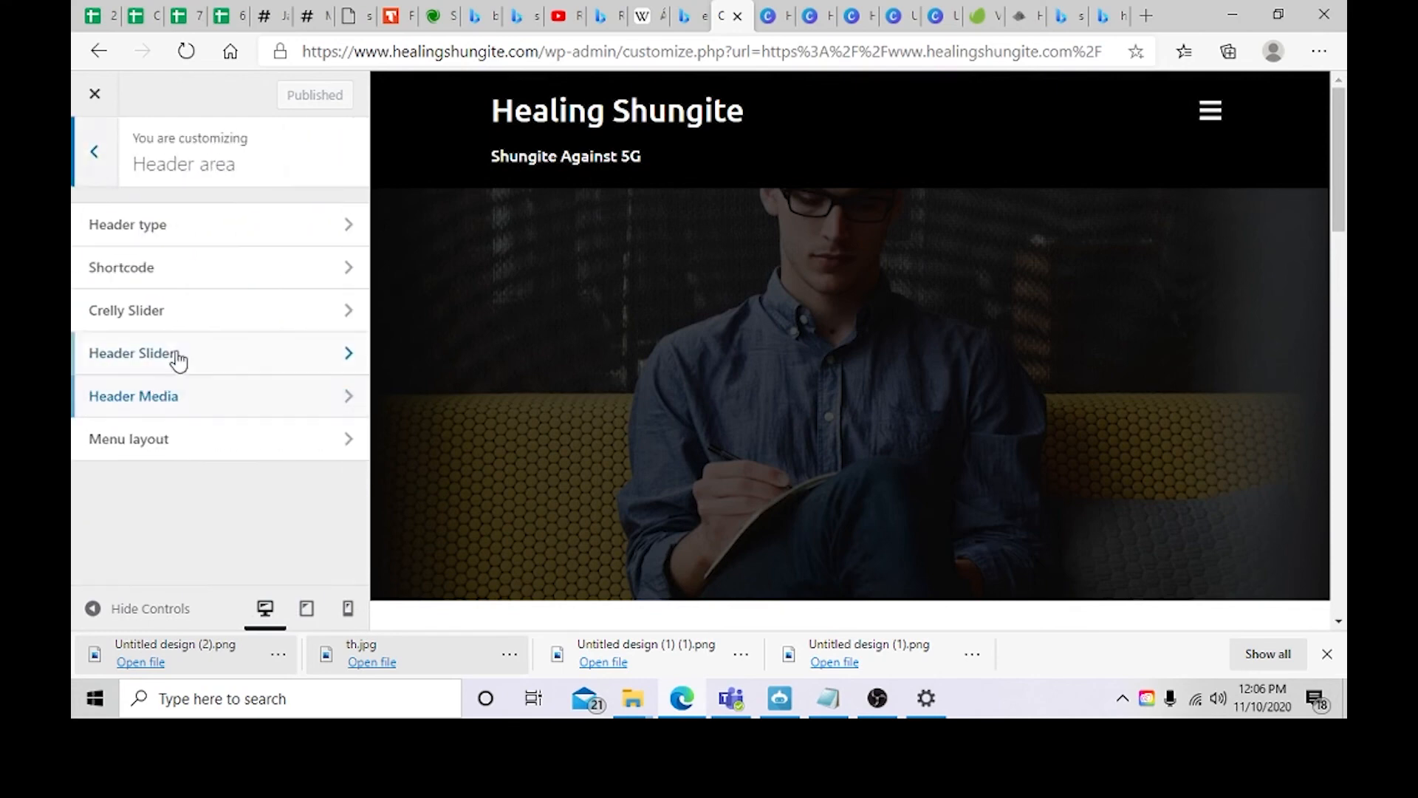
left_click(226, 231)
left_click(91, 398)
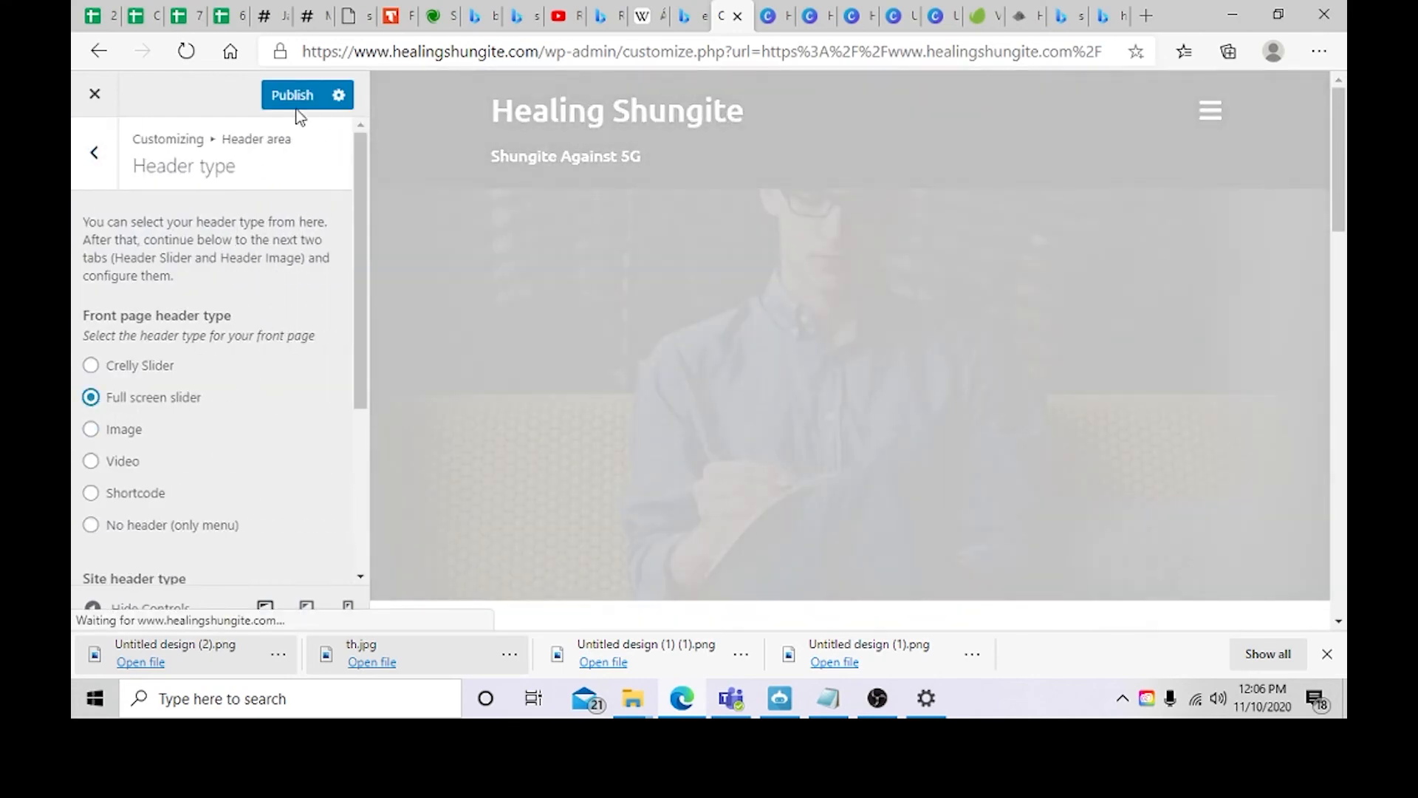
left_click(291, 107)
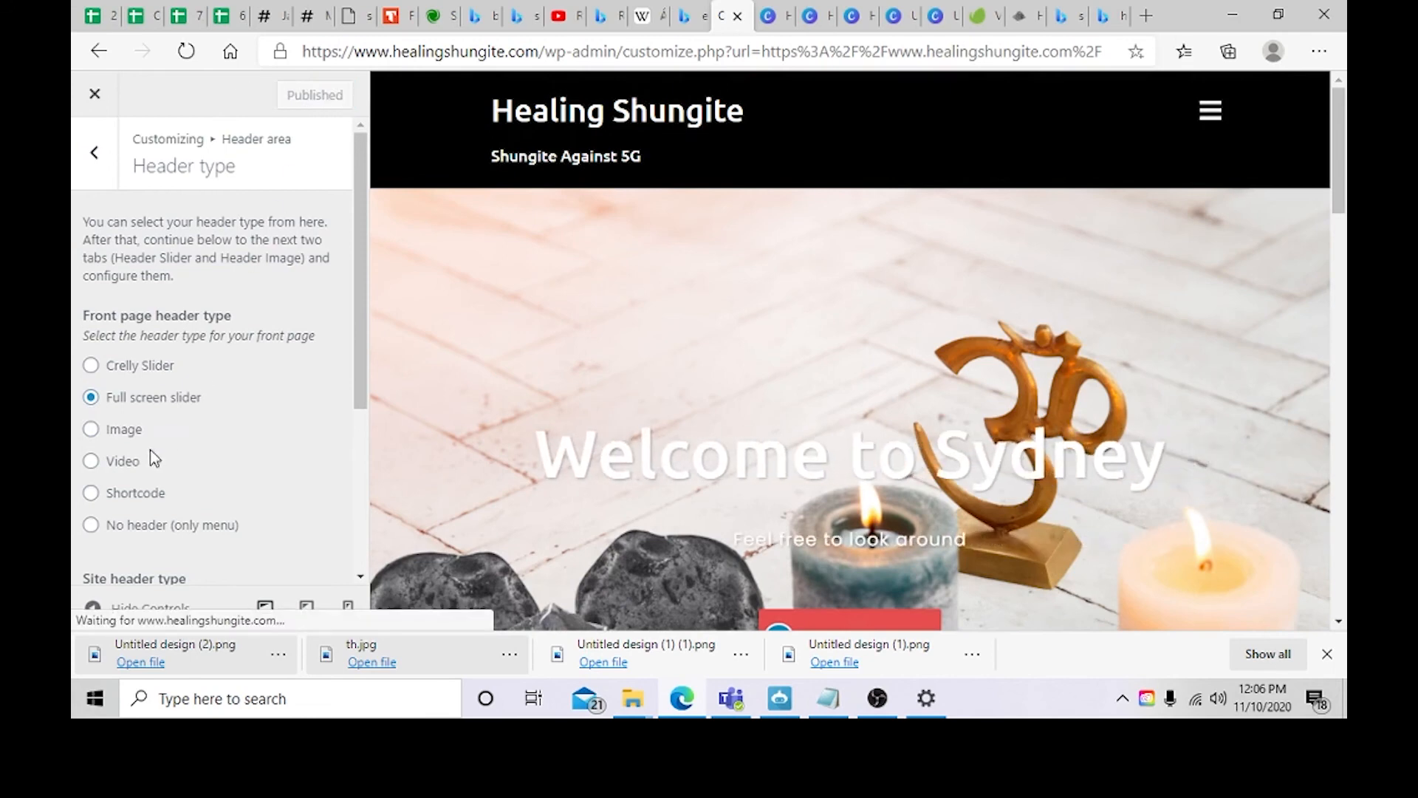
scroll(231, 415, "down", 1)
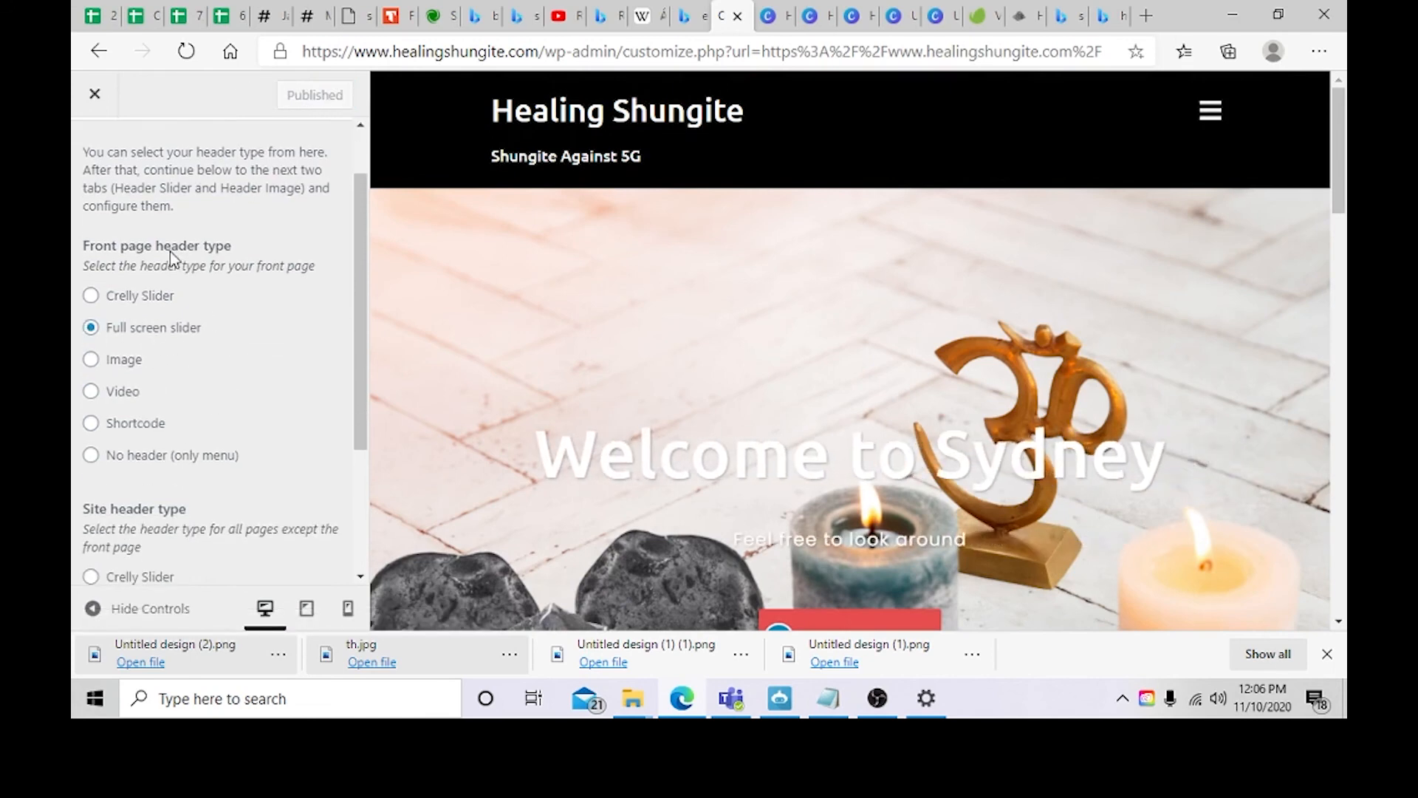
scroll(170, 252, "up", 1)
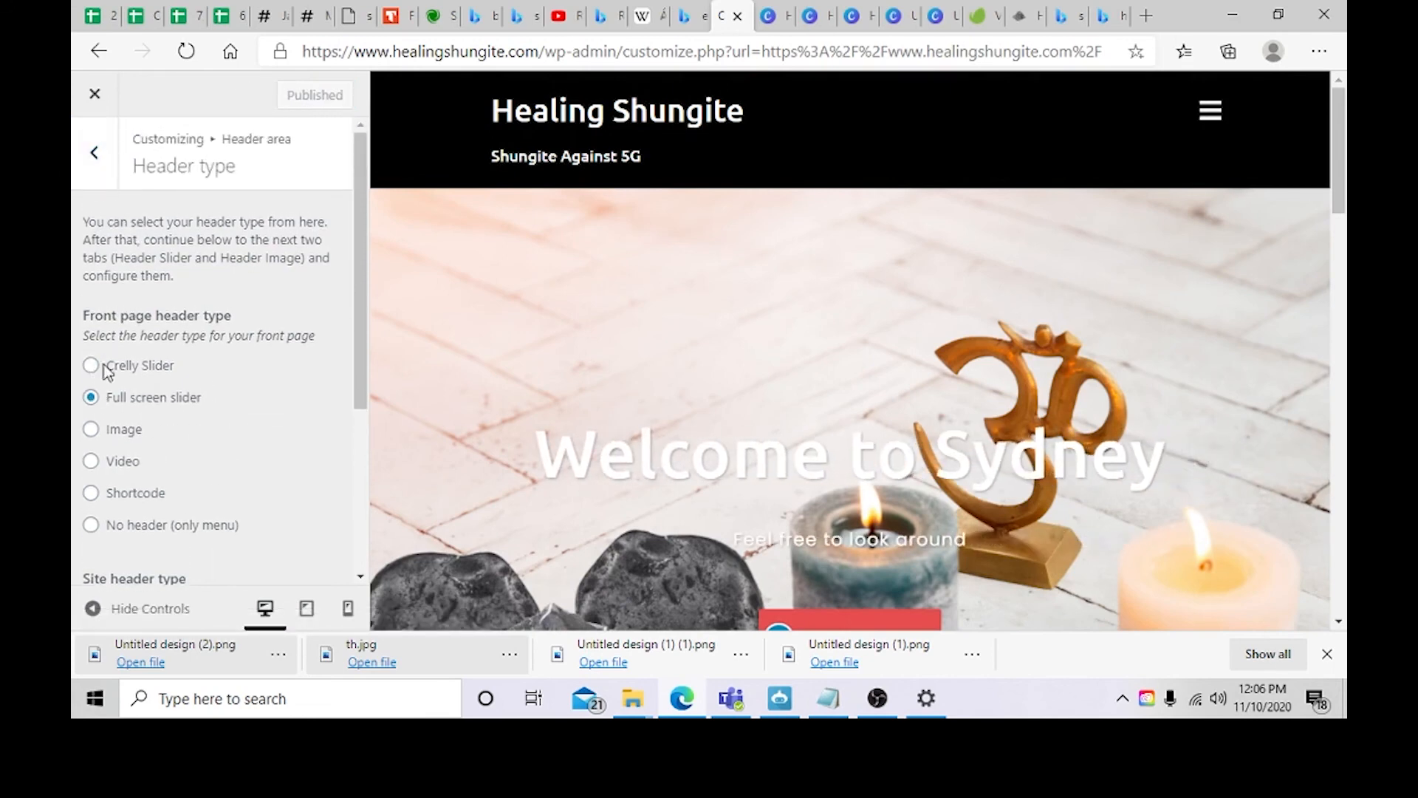
Step: Open the Header Slider settings and examine the slide image, title and subtitle fields
left_click(94, 174)
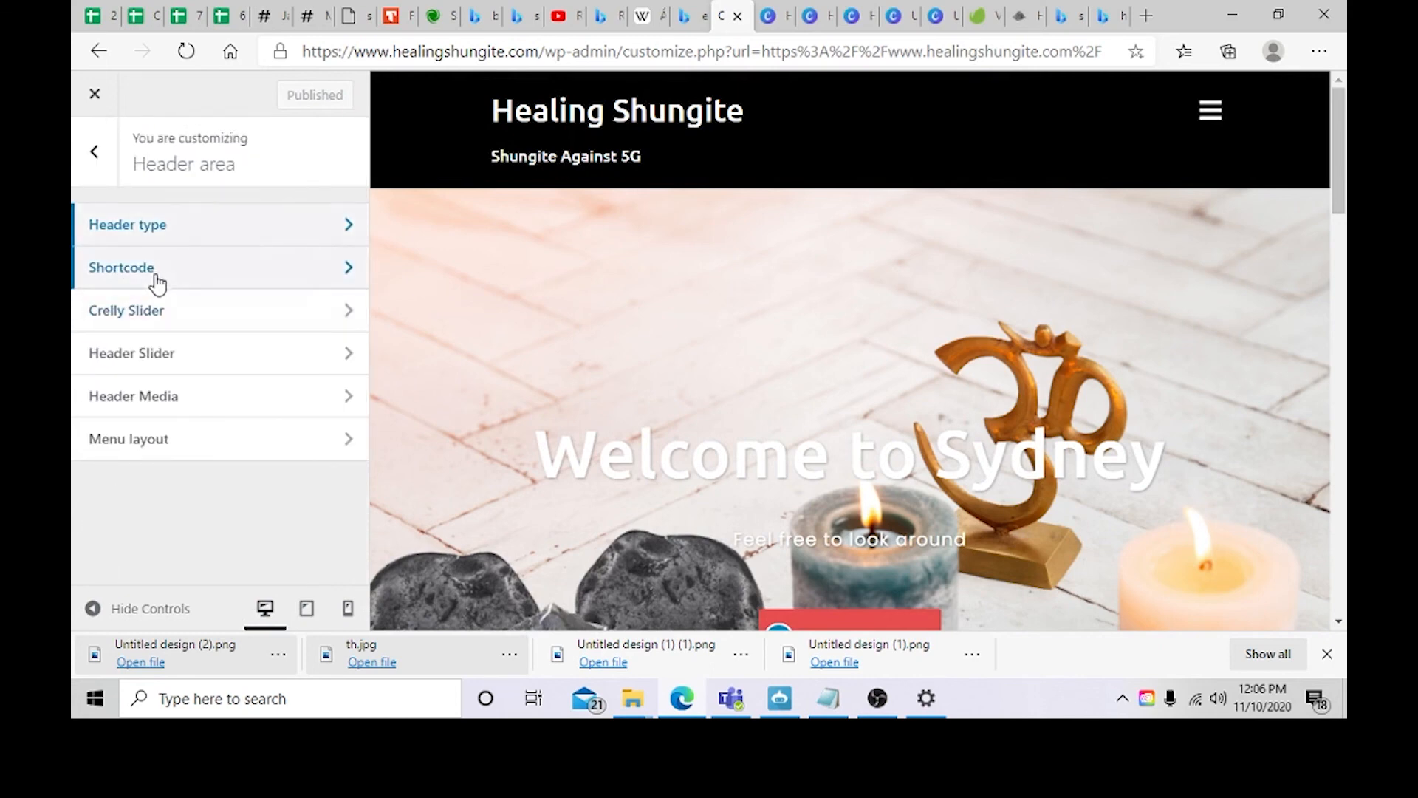
left_click(167, 361)
scroll(256, 391, "down", 3)
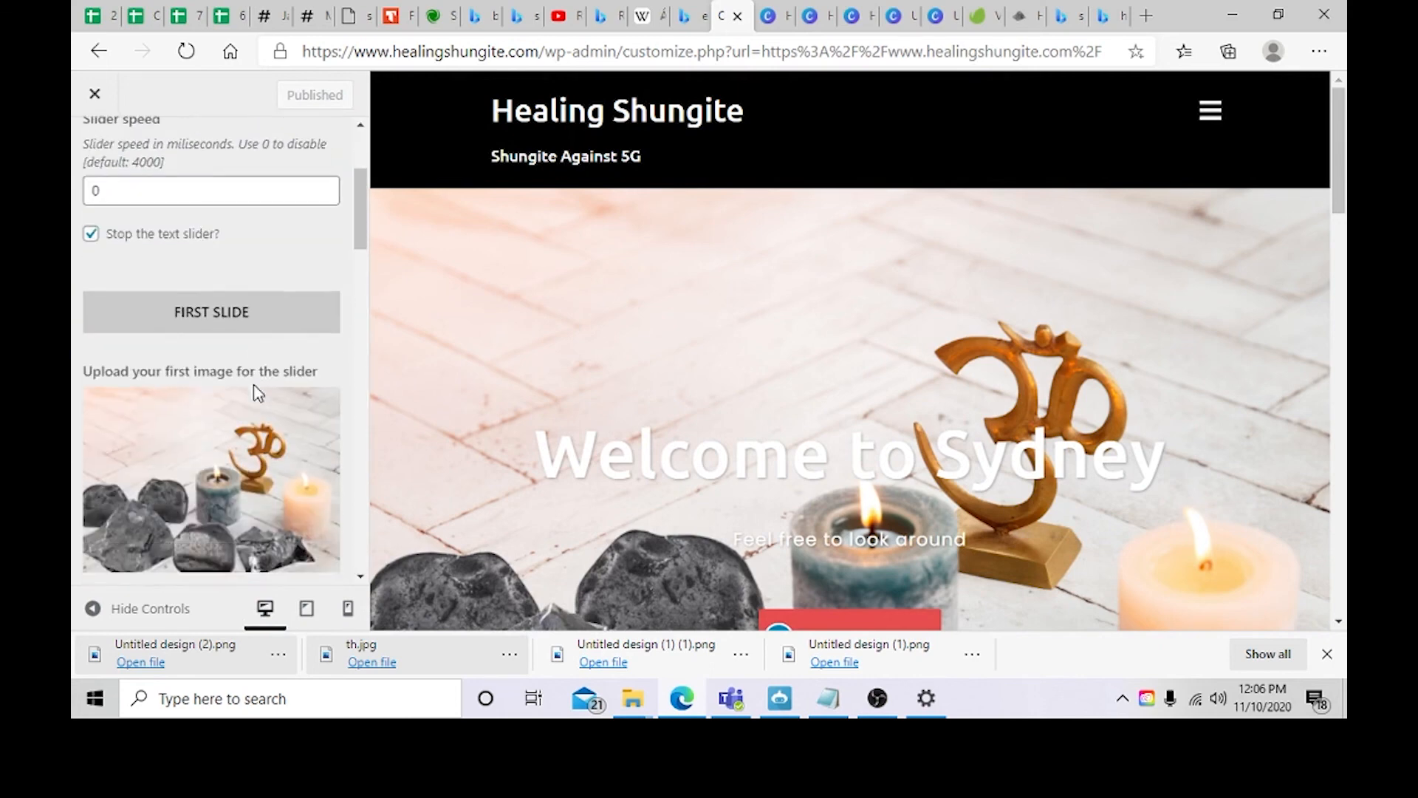
scroll(256, 393, "down", 7)
scroll(255, 401, "down", 2)
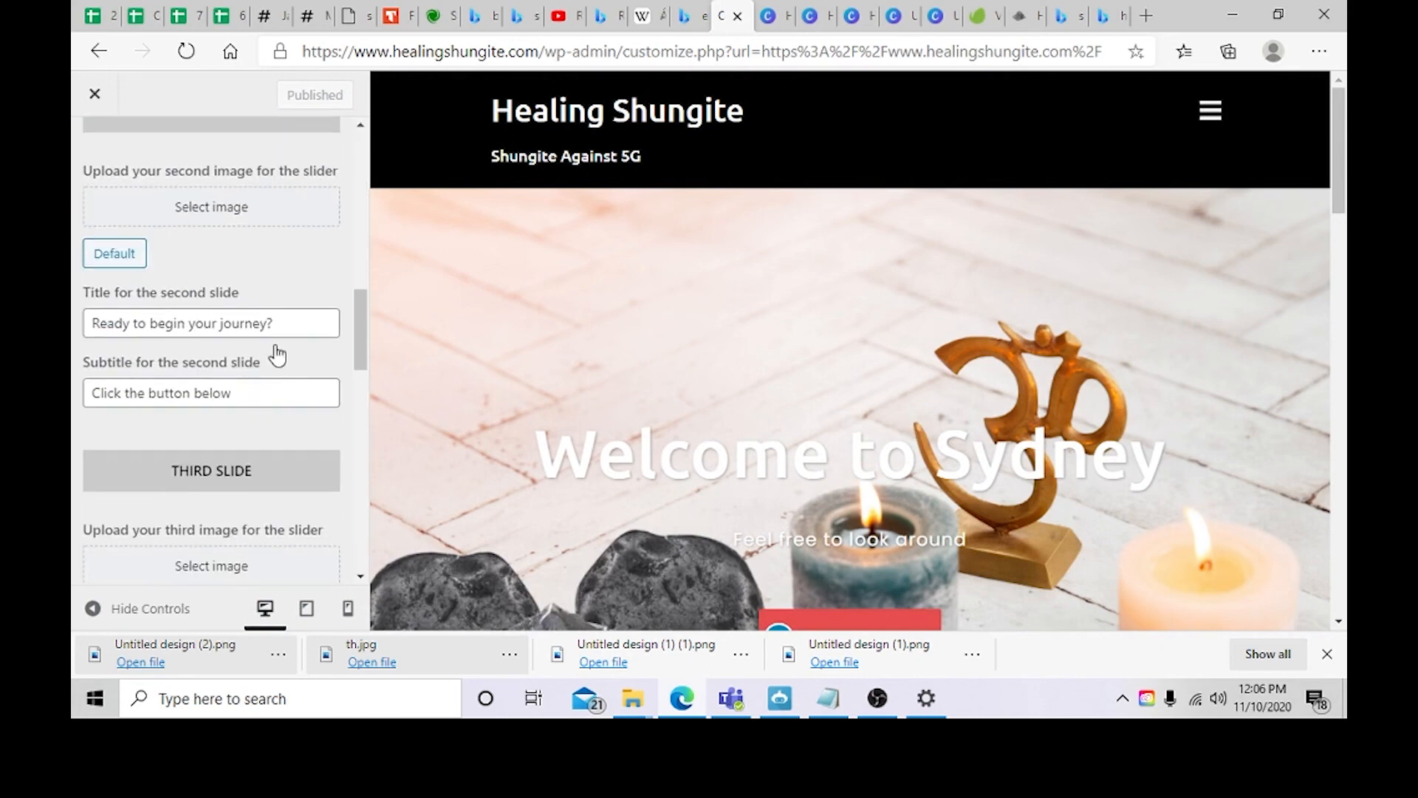
left_click(286, 332)
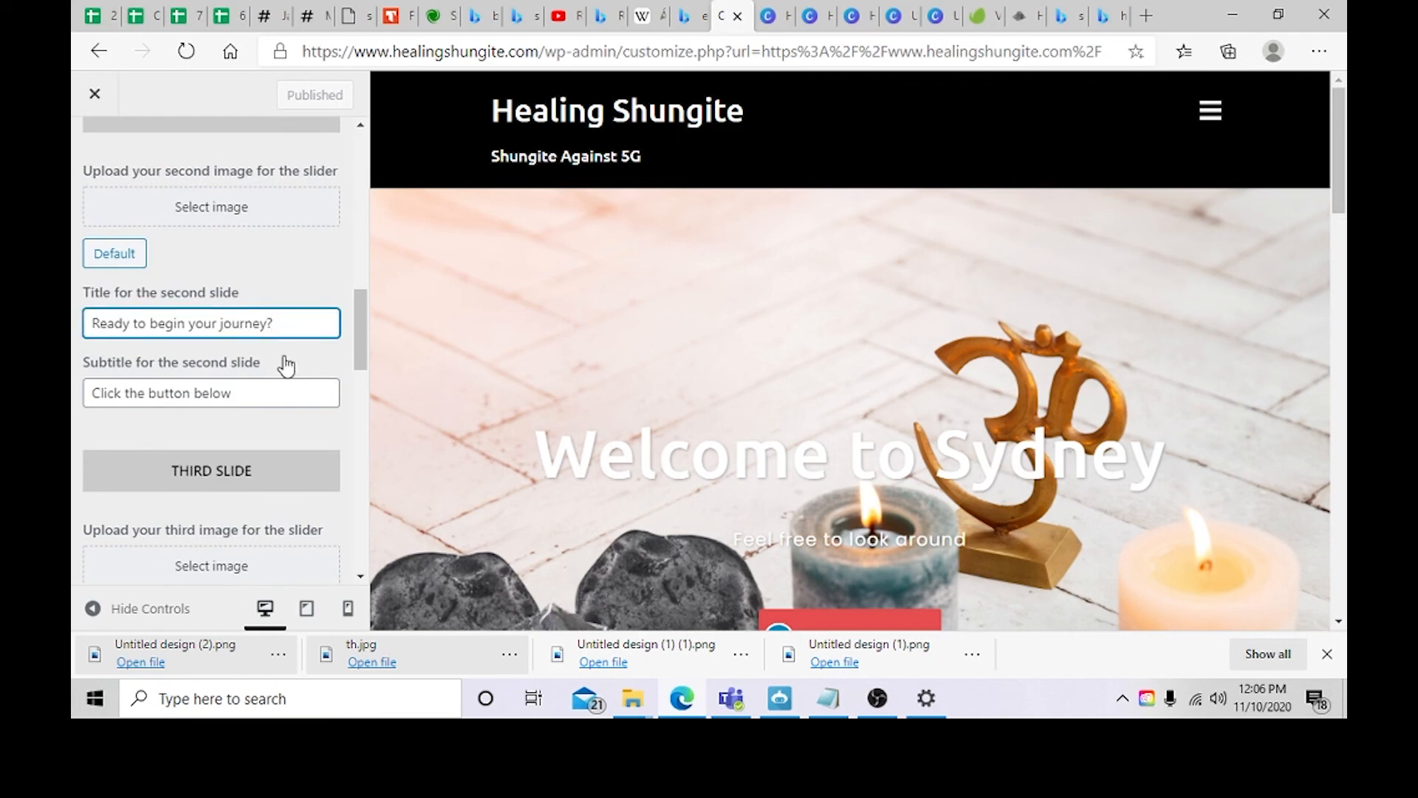
scroll(284, 368, "down", 5)
scroll(285, 369, "up", 7)
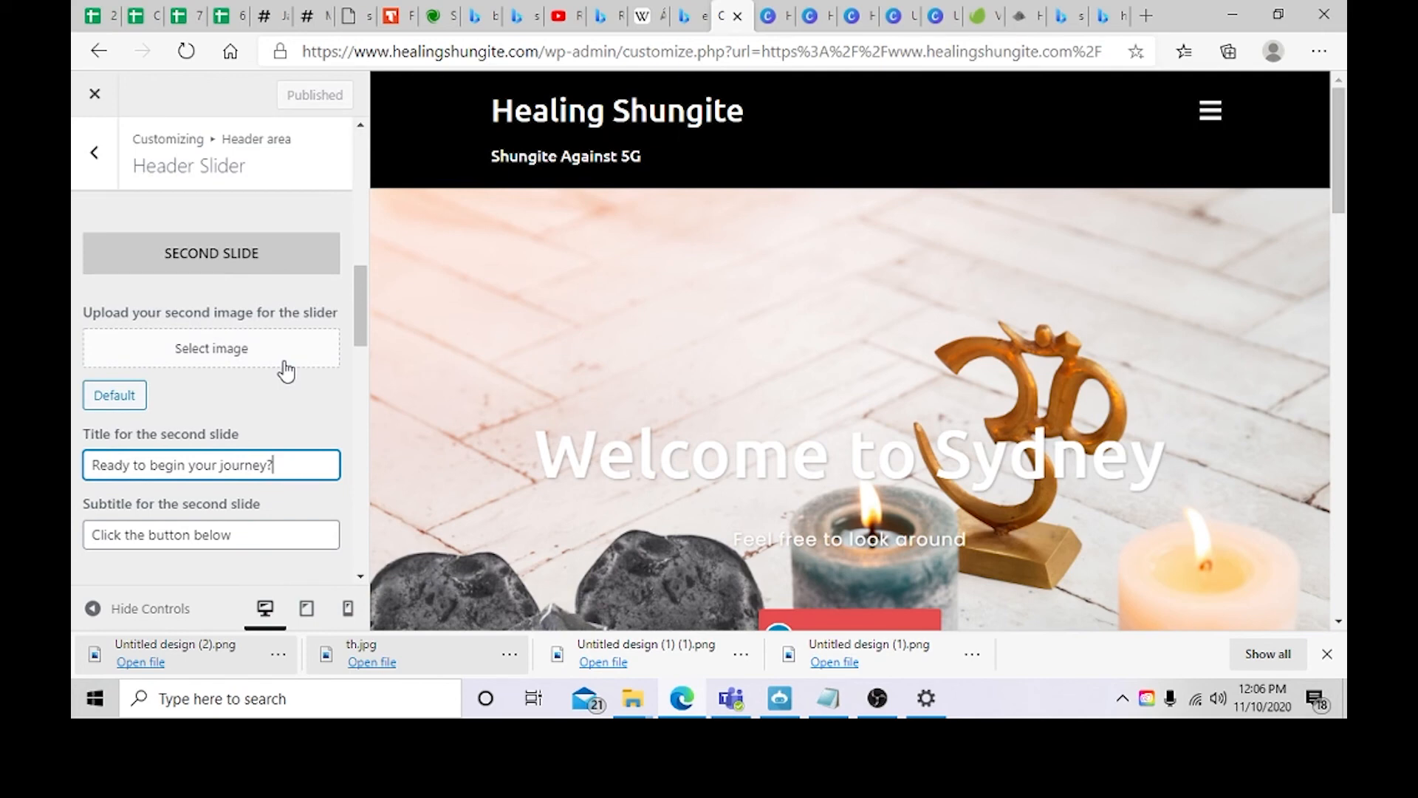
Step: Set the first slide's title to "Welcome to the world of Holistic Healing" and clear its subtitle
scroll(287, 371, "up", 4)
left_click_drag(216, 459, 74, 449)
key("BackSpace")
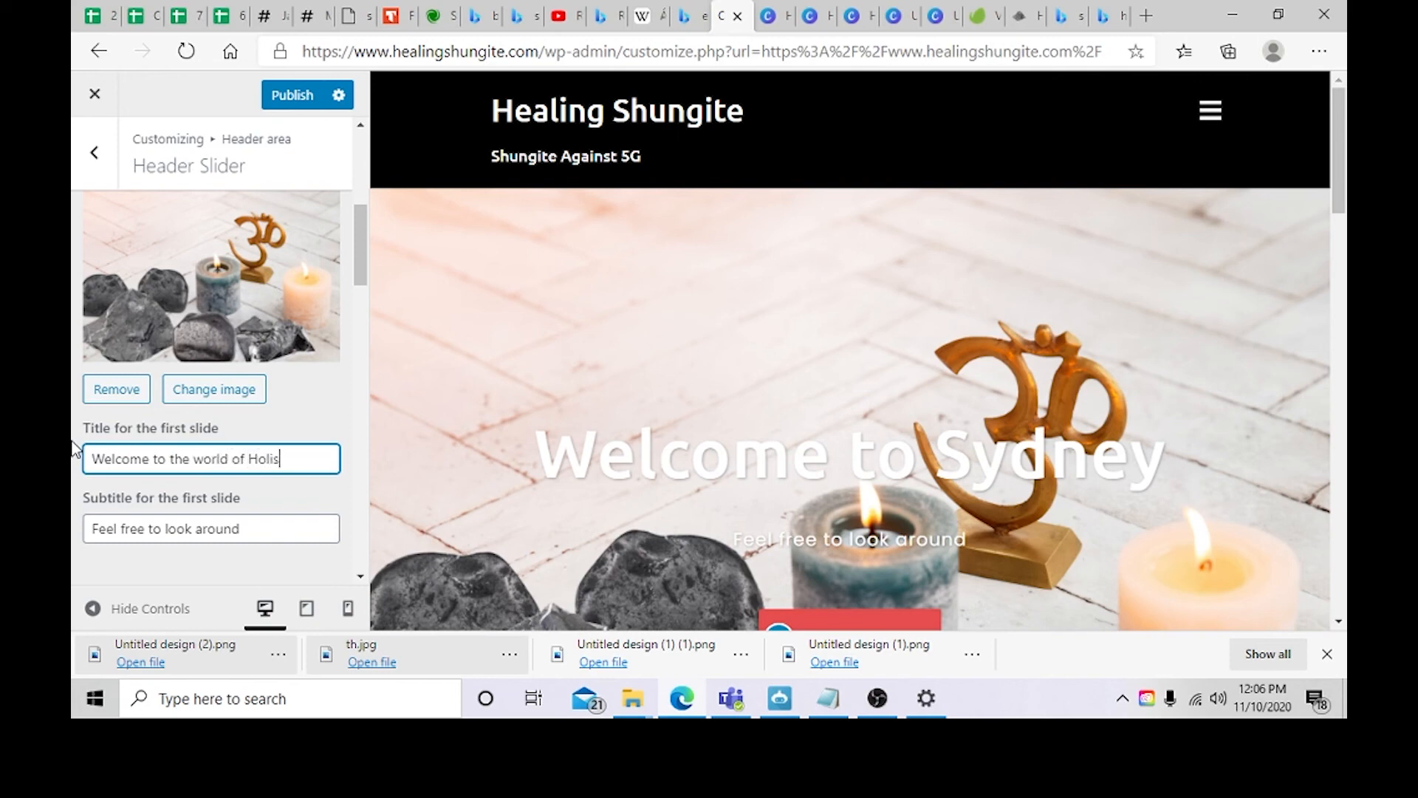
type("ng")
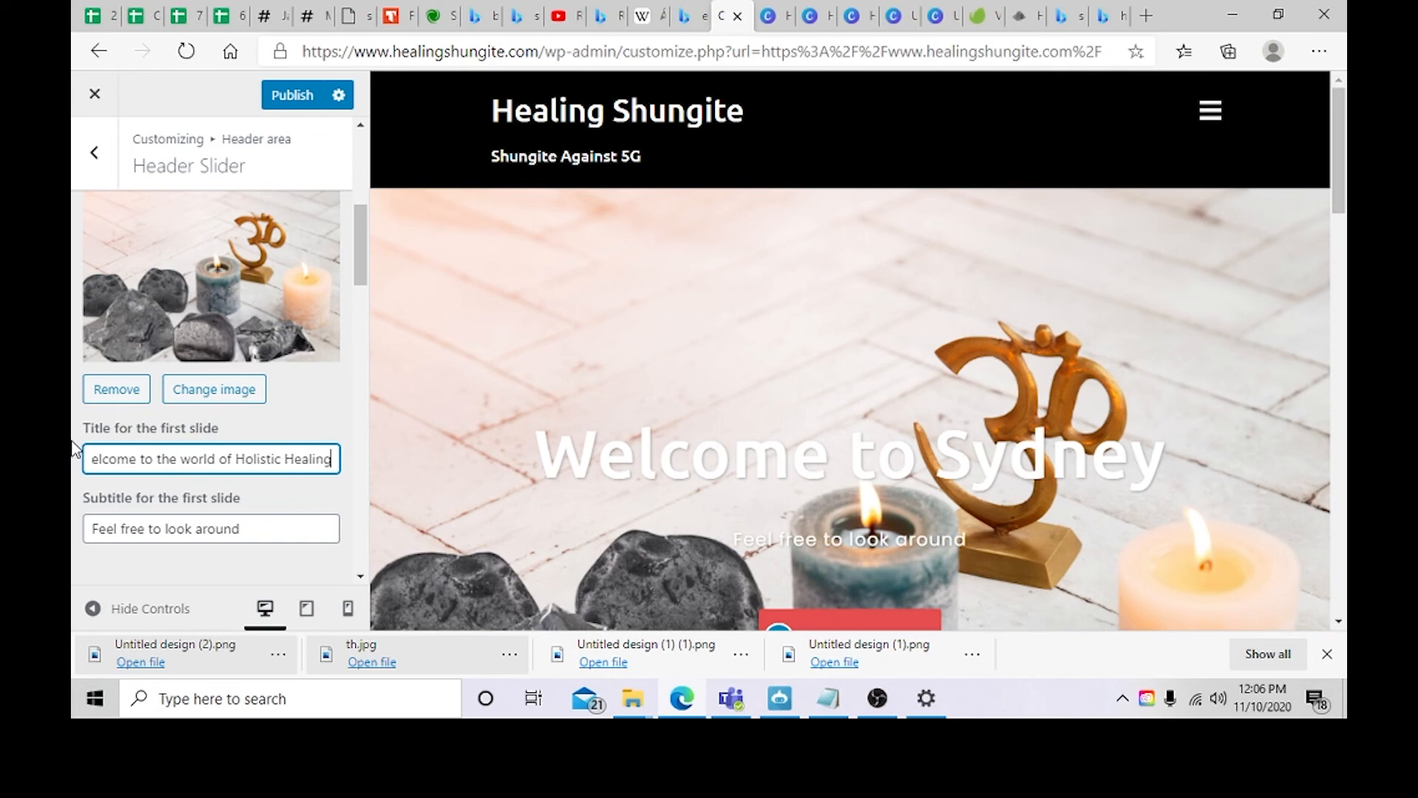
left_click_drag(255, 528, 74, 526)
key("BackSpace")
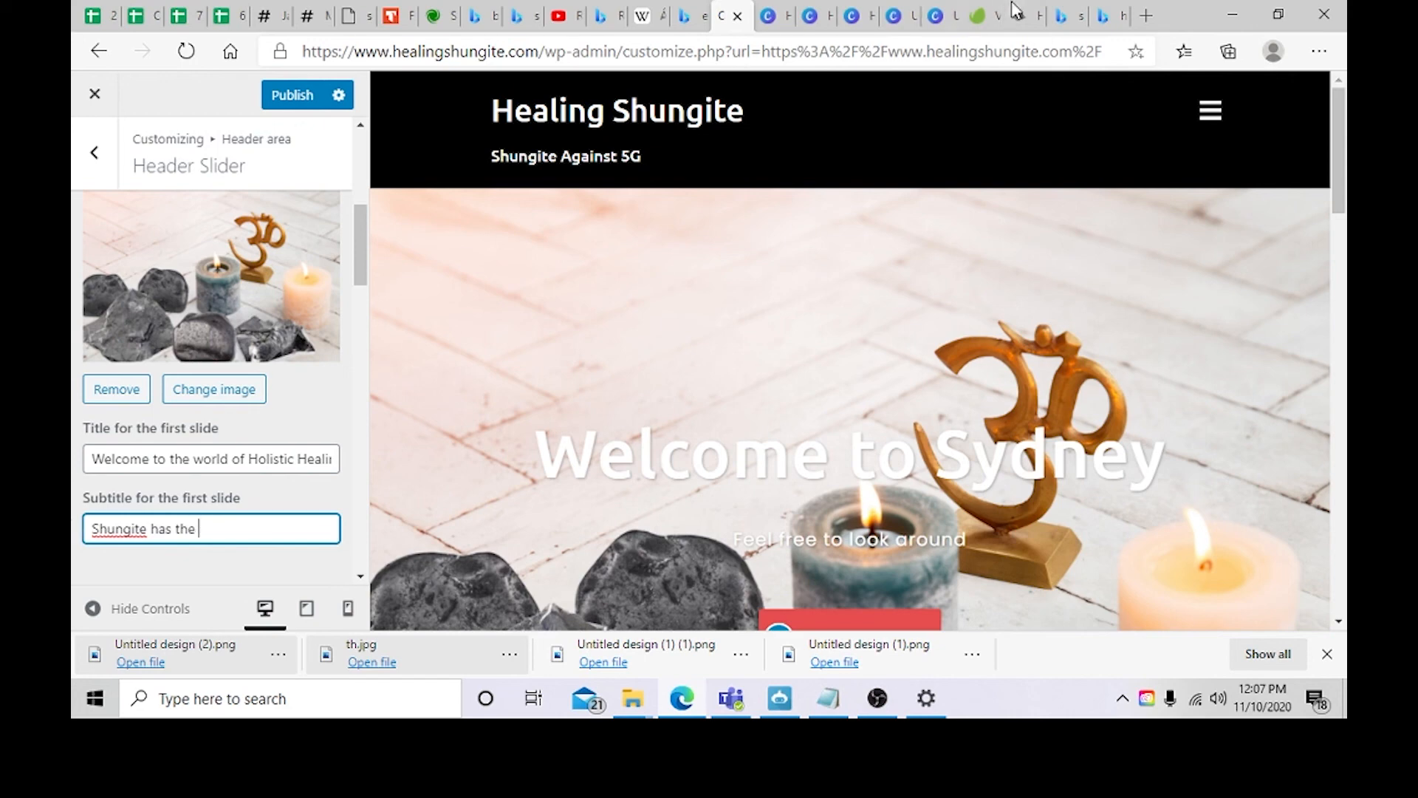
Step: Search Bing for "shungite fullernes" and copy the word "fullerenes" from the Shungite description
left_click(1108, 16)
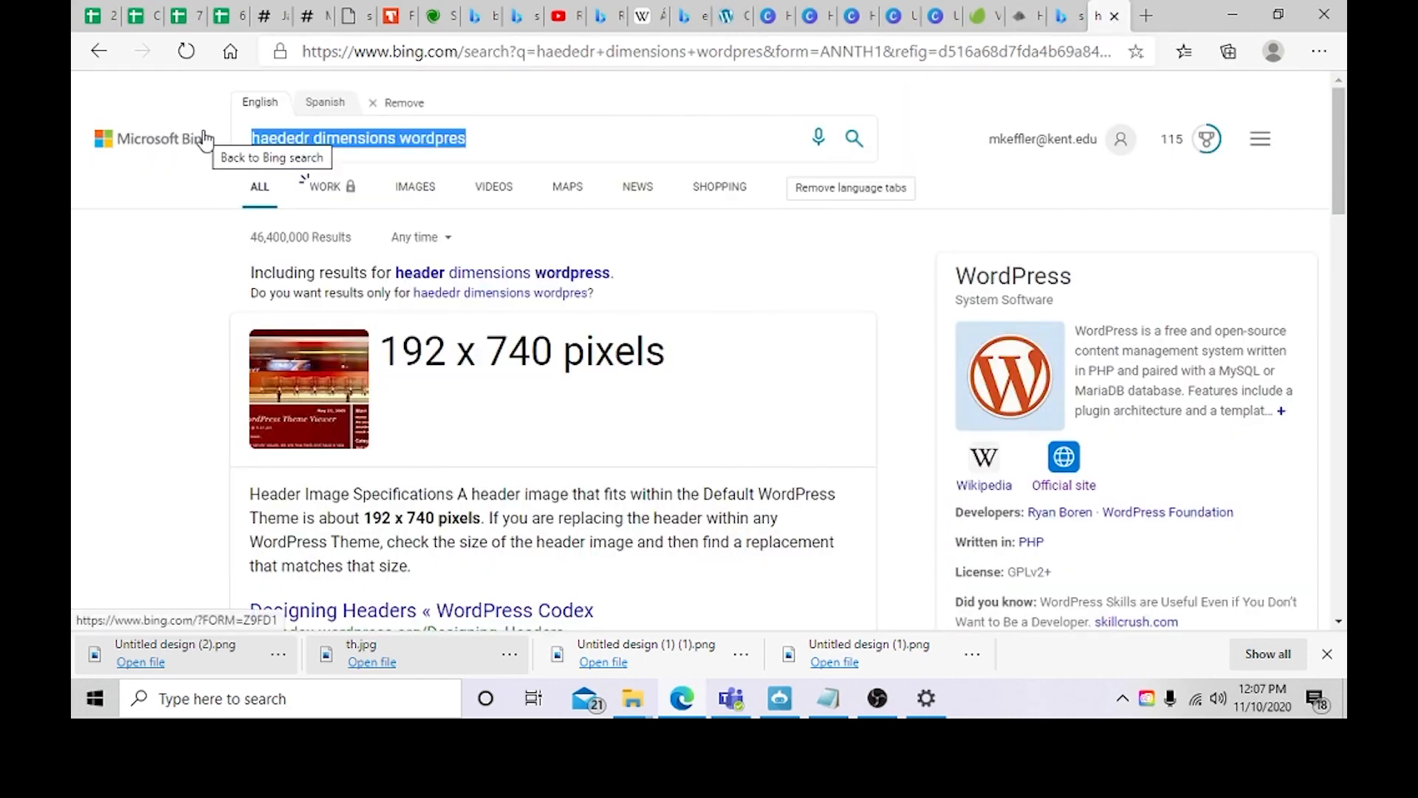
type("shungite s=")
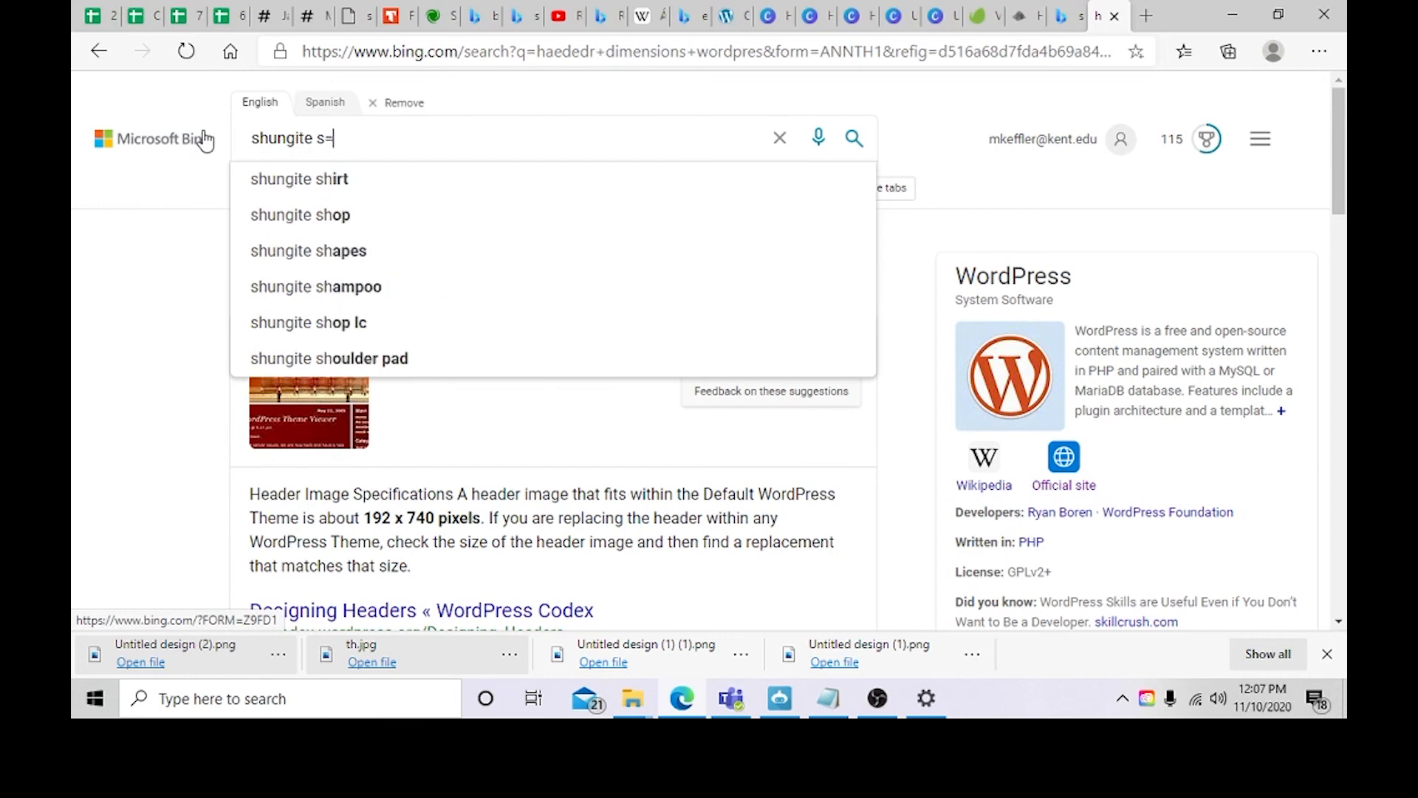
key("BackSpace")
type("fullernes")
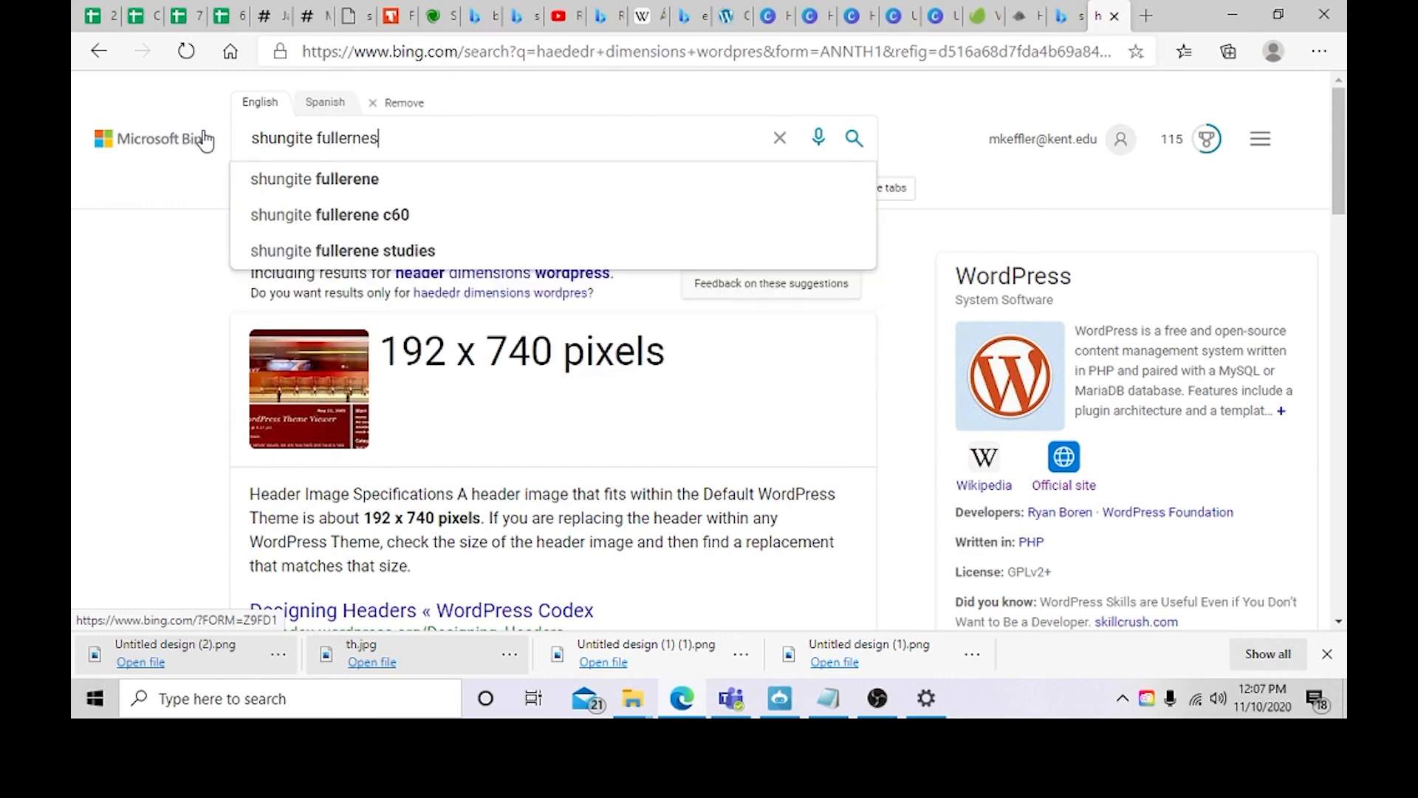
key("Return")
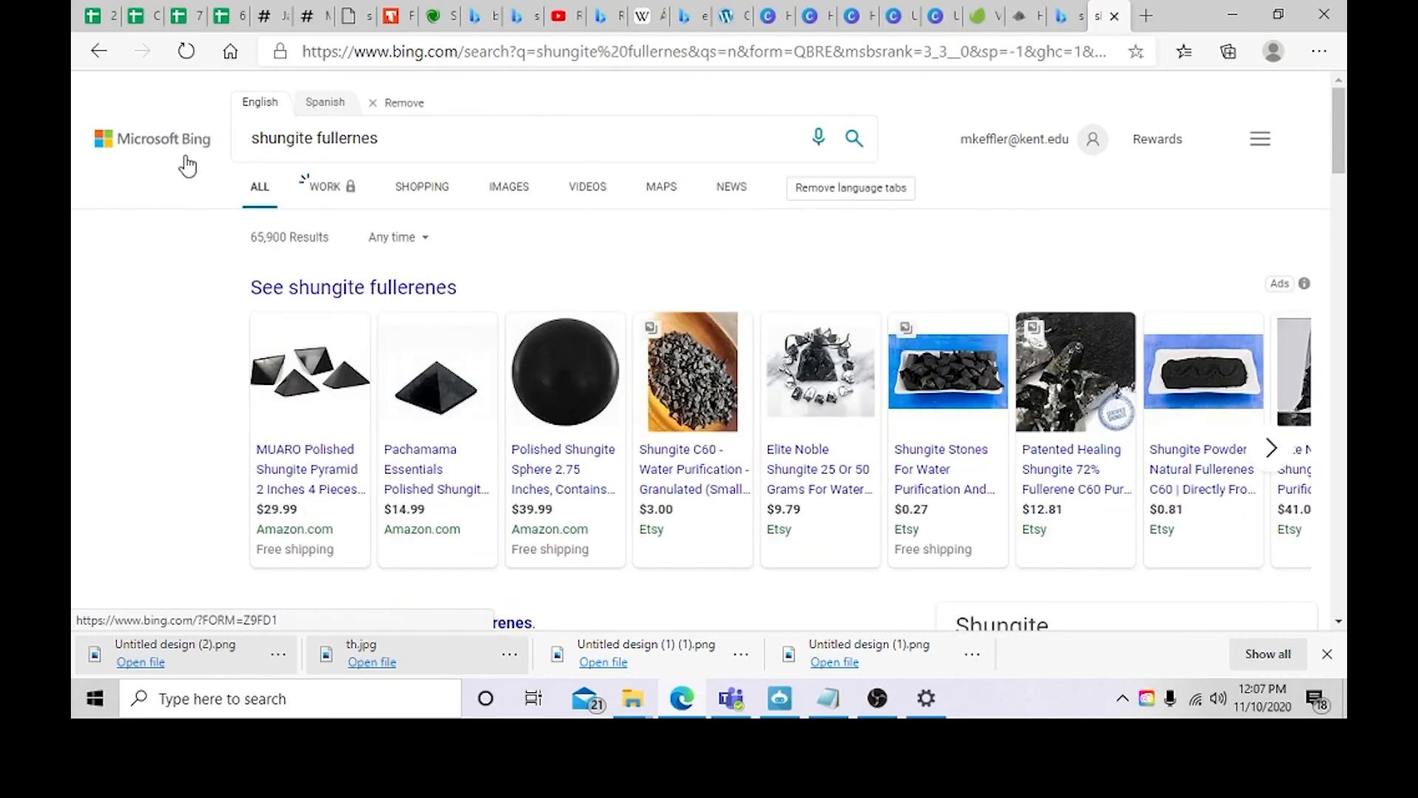
scroll(339, 358, "down", 5)
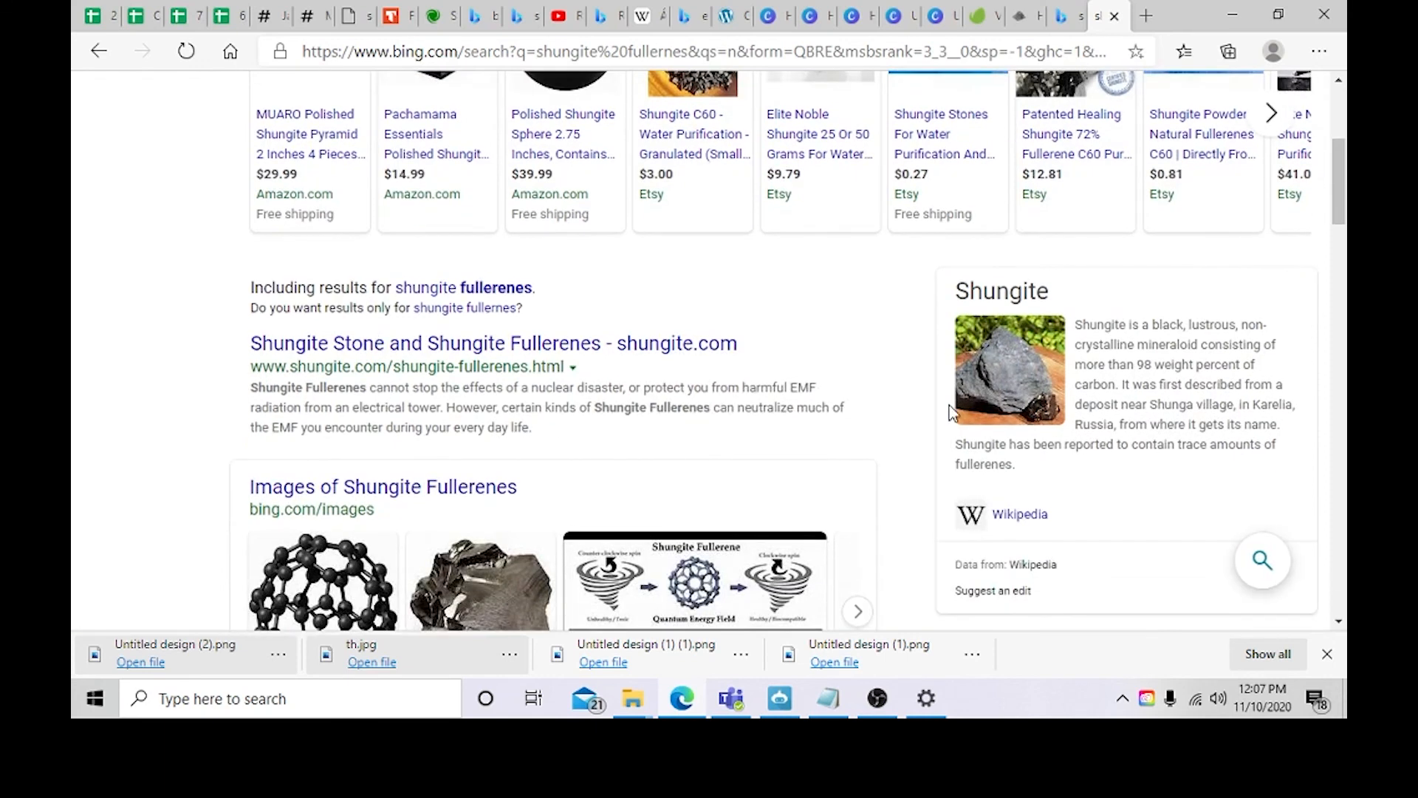
scroll(1092, 521, "down", 2)
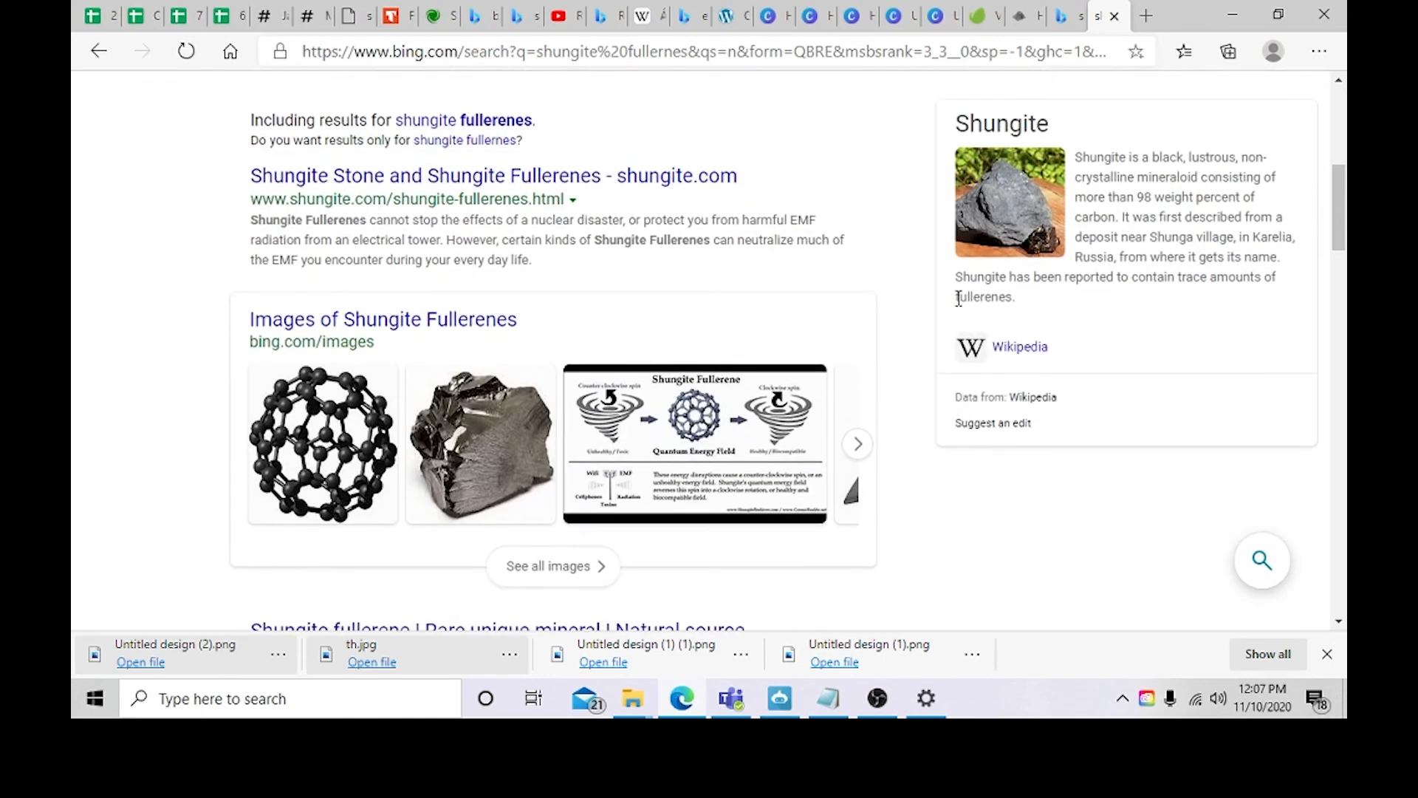
left_click_drag(957, 297, 1020, 308)
key("ctrl+c")
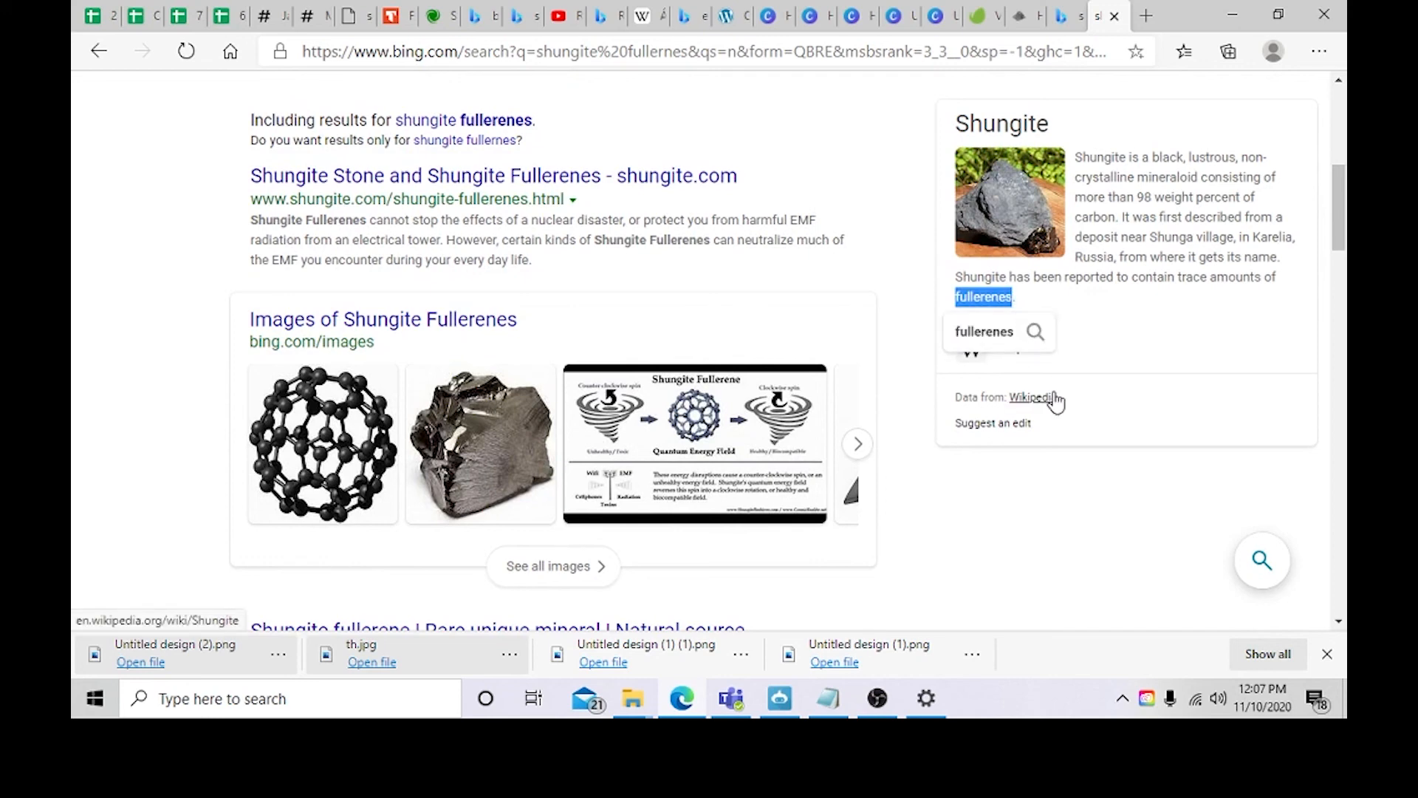
Step: Complete the first slide's subtitle as "Shungite has powerful fullerenes", add Shungite to the dictionary, and publish
left_click(716, 16)
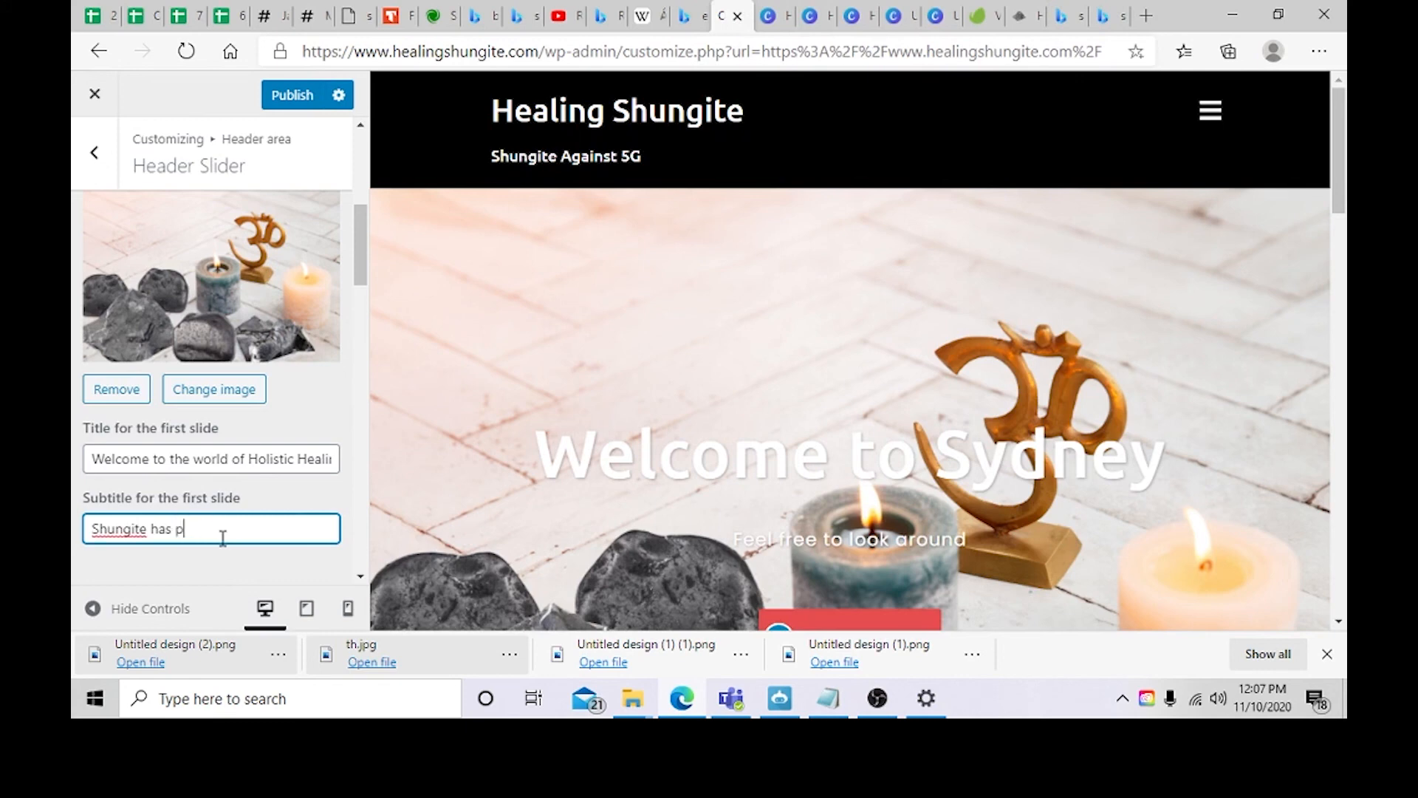
key("ctrl+v")
double_click(139, 529)
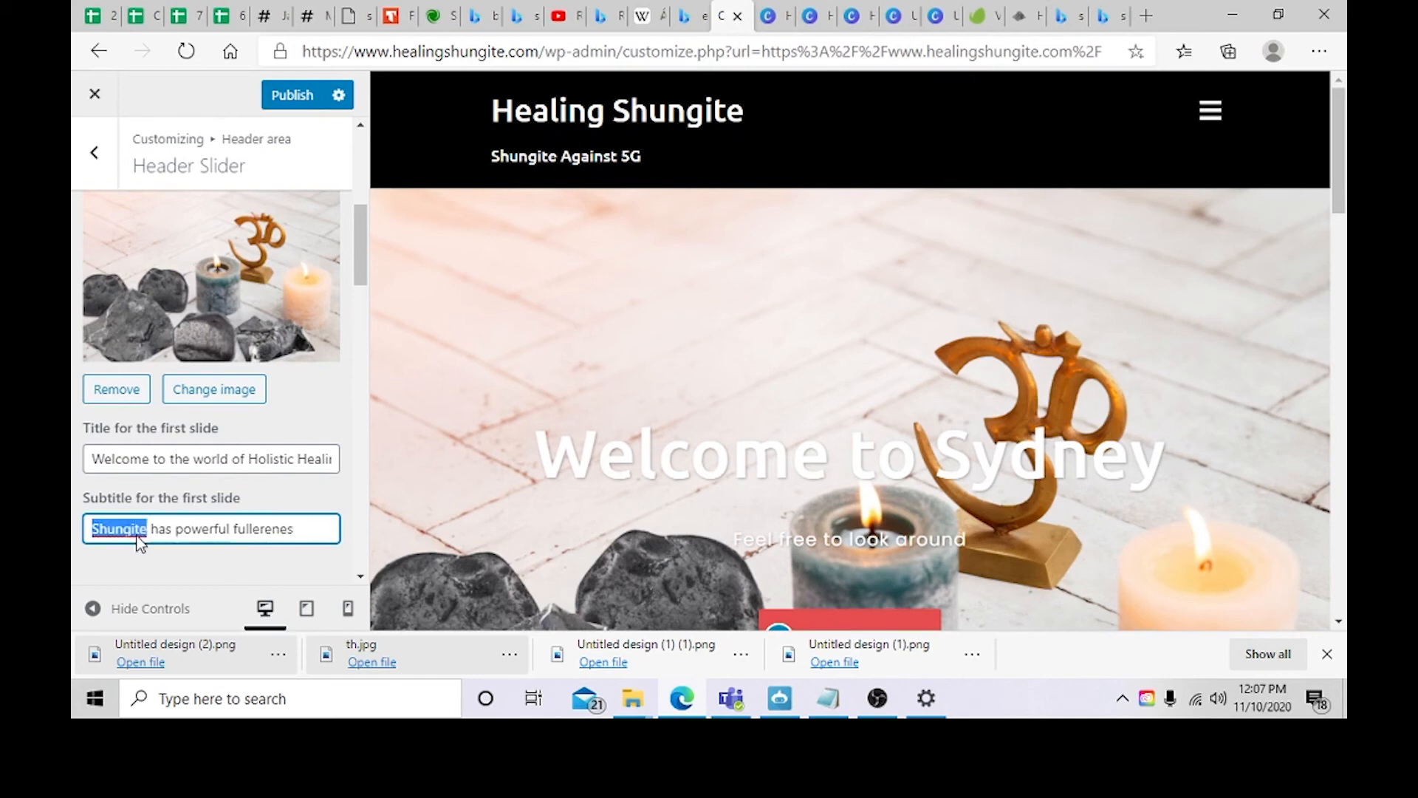
right_click(138, 531)
left_click(171, 563)
left_click(292, 95)
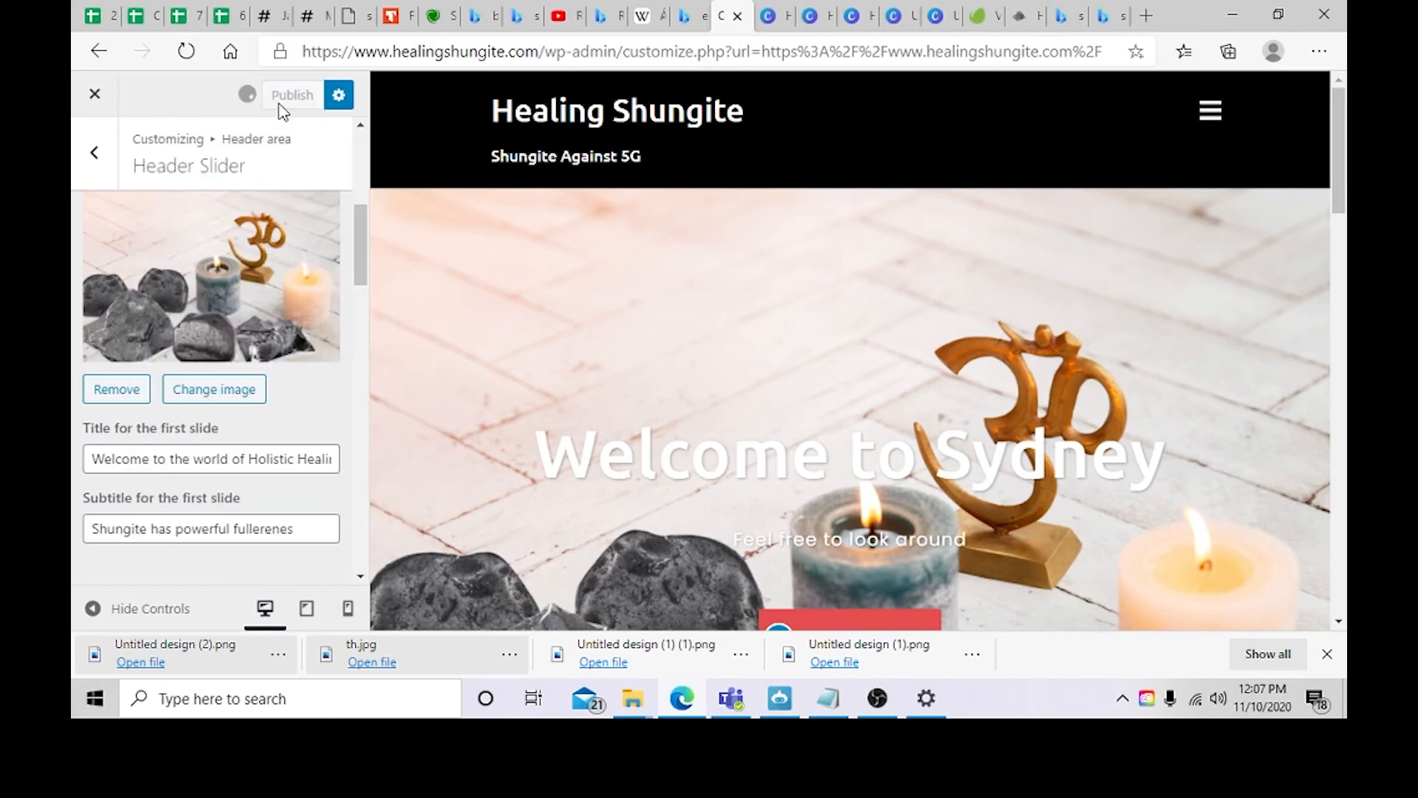
Step: Scroll through the remaining slide, call to action and mobile behavior settings of the Header Slider
scroll(582, 317, "down", 1)
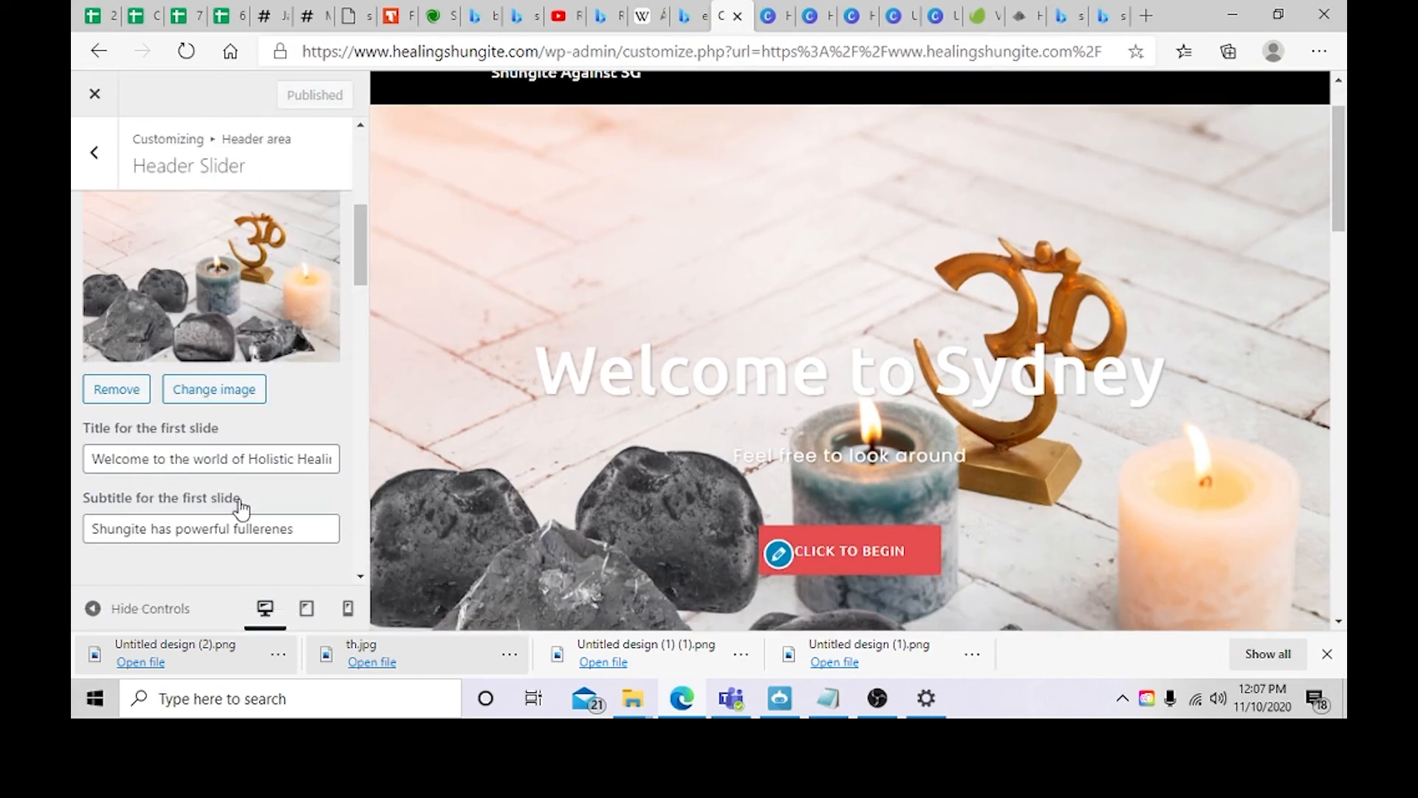
scroll(222, 538, "down", 2)
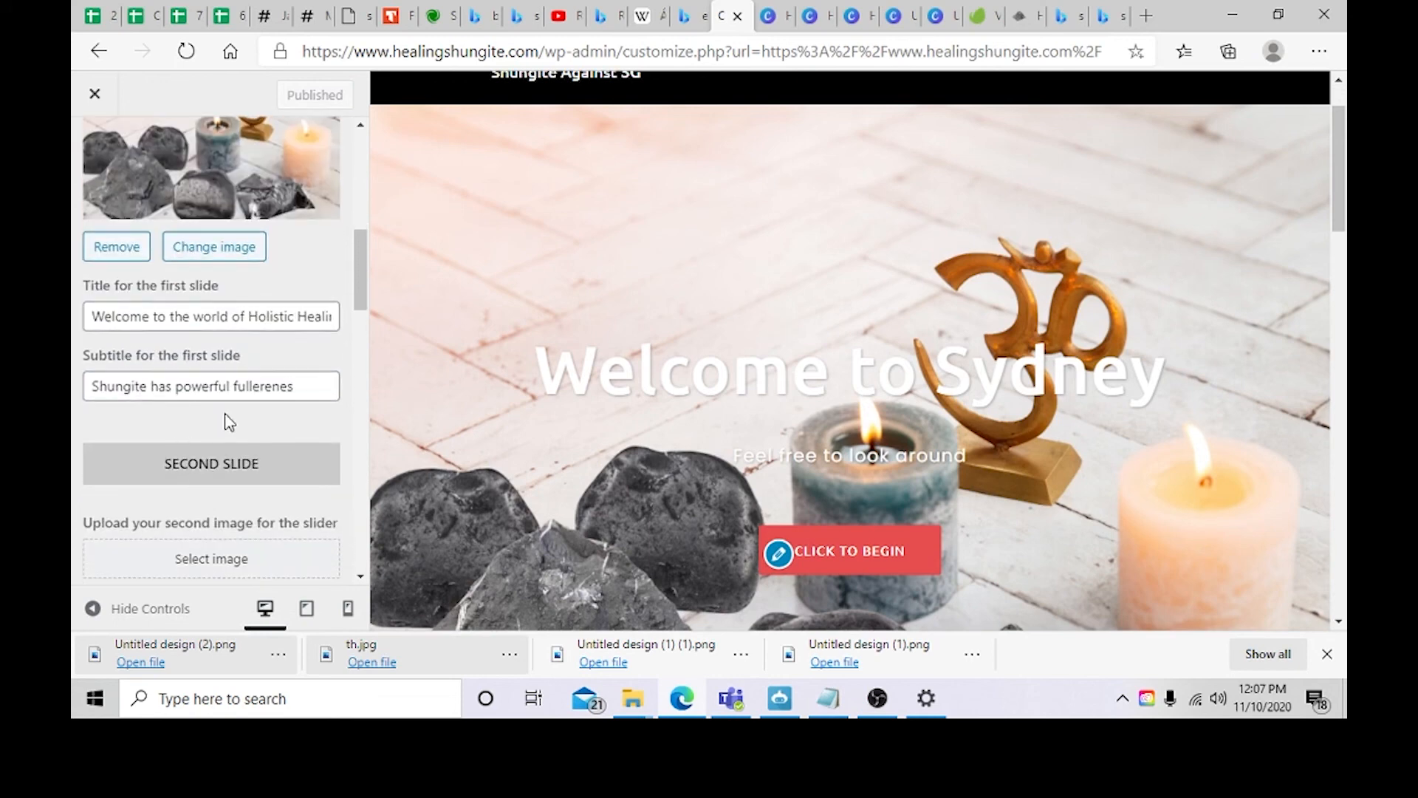
scroll(227, 421, "up", 1)
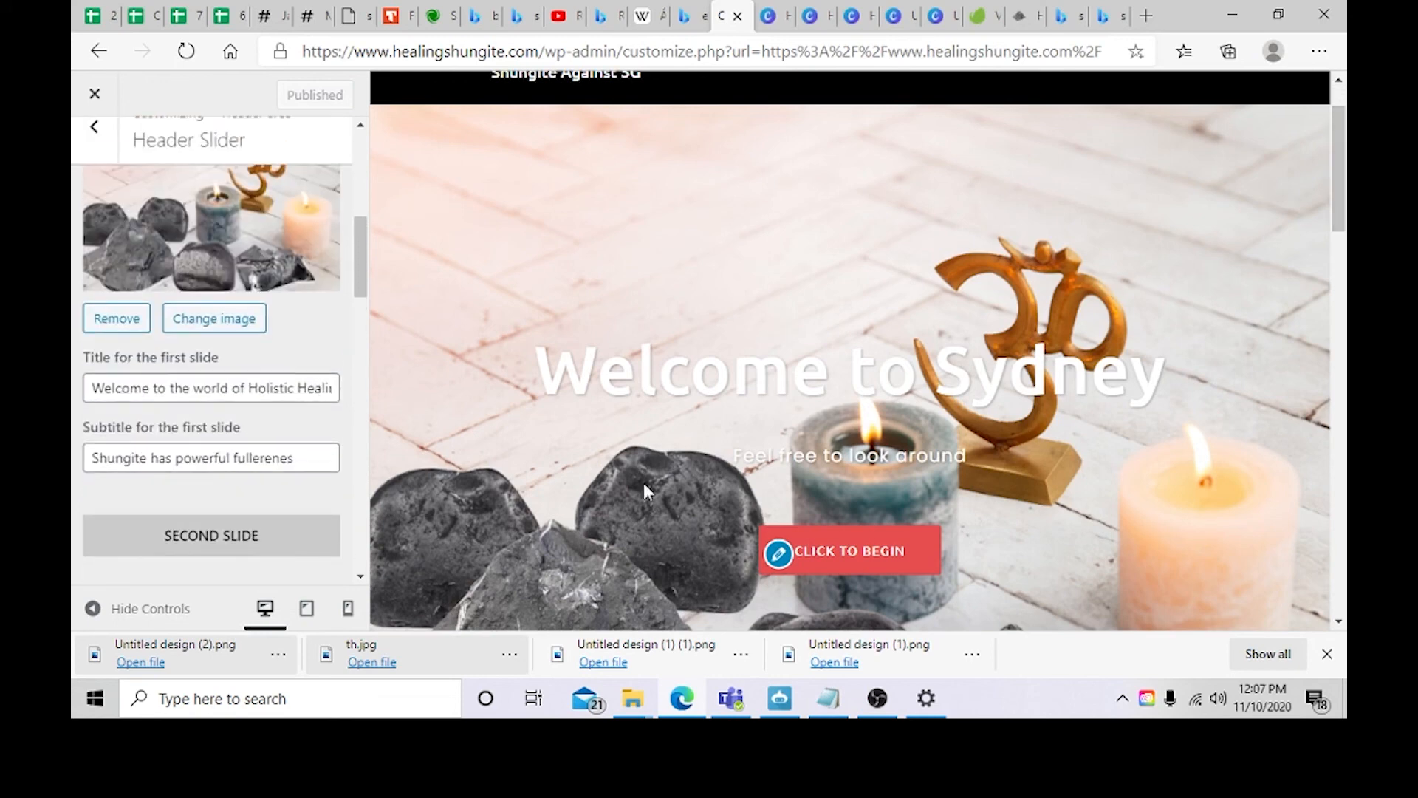
scroll(850, 447, "down", 1)
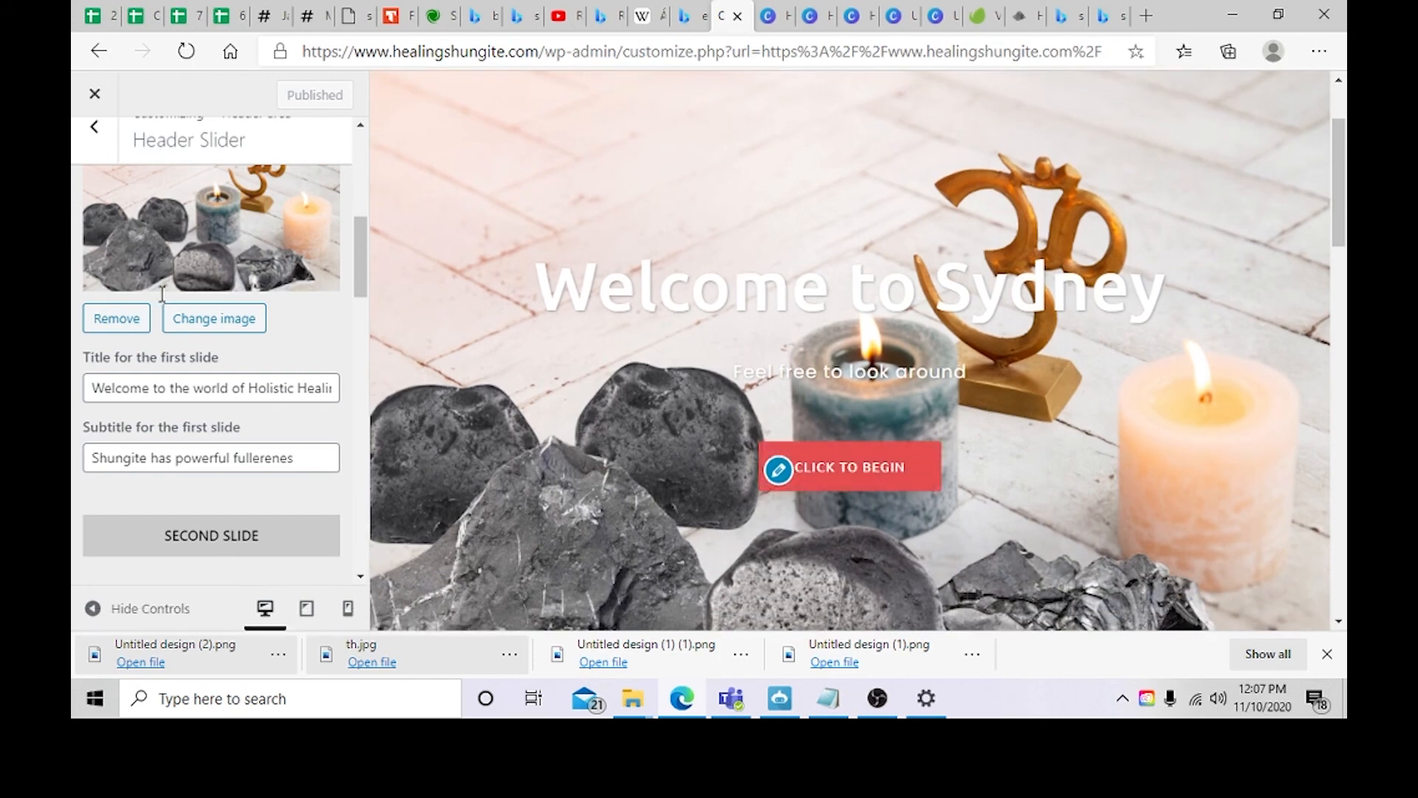
scroll(177, 325, "down", 2)
scroll(196, 340, "down", 3)
scroll(168, 238, "up", 1)
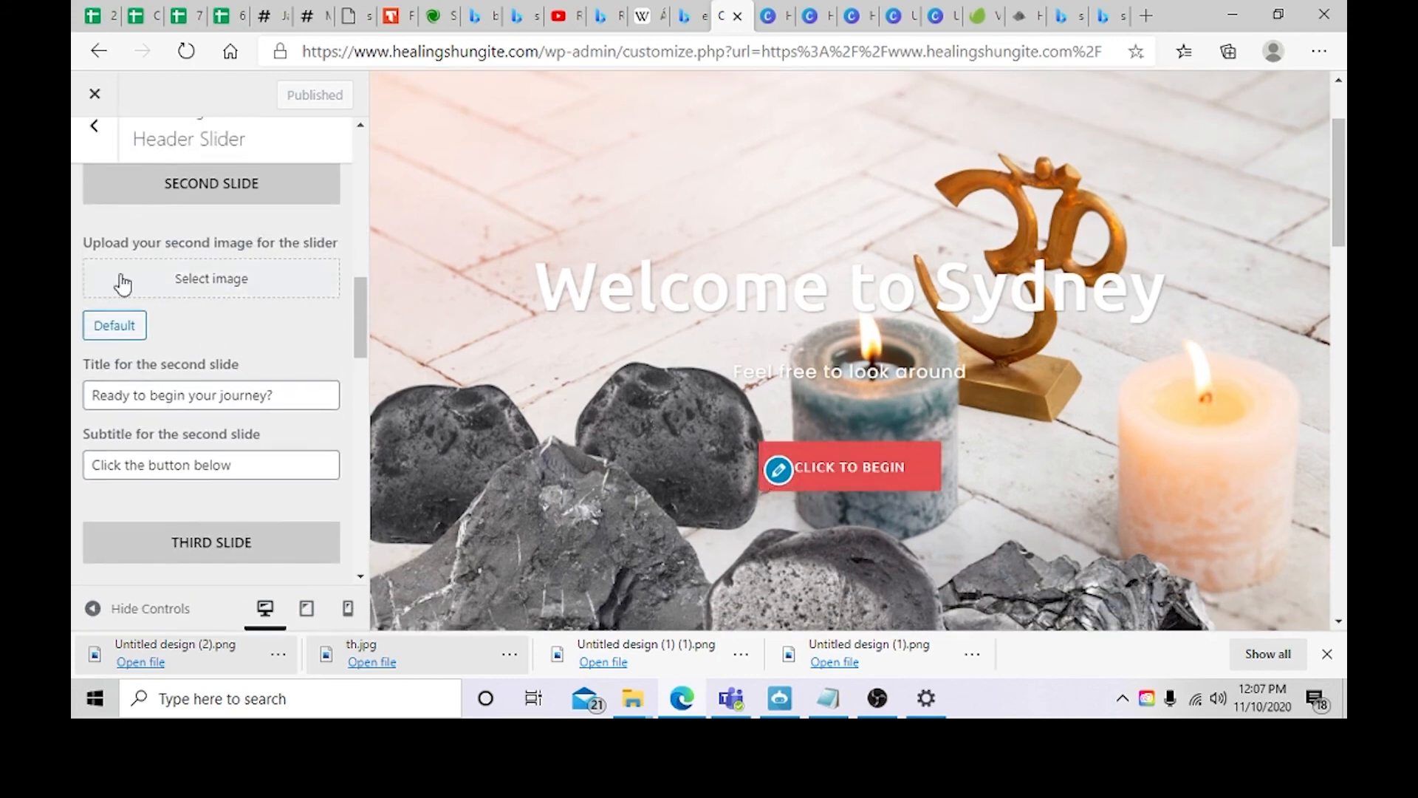
scroll(237, 396, "down", 2)
scroll(236, 397, "down", 5)
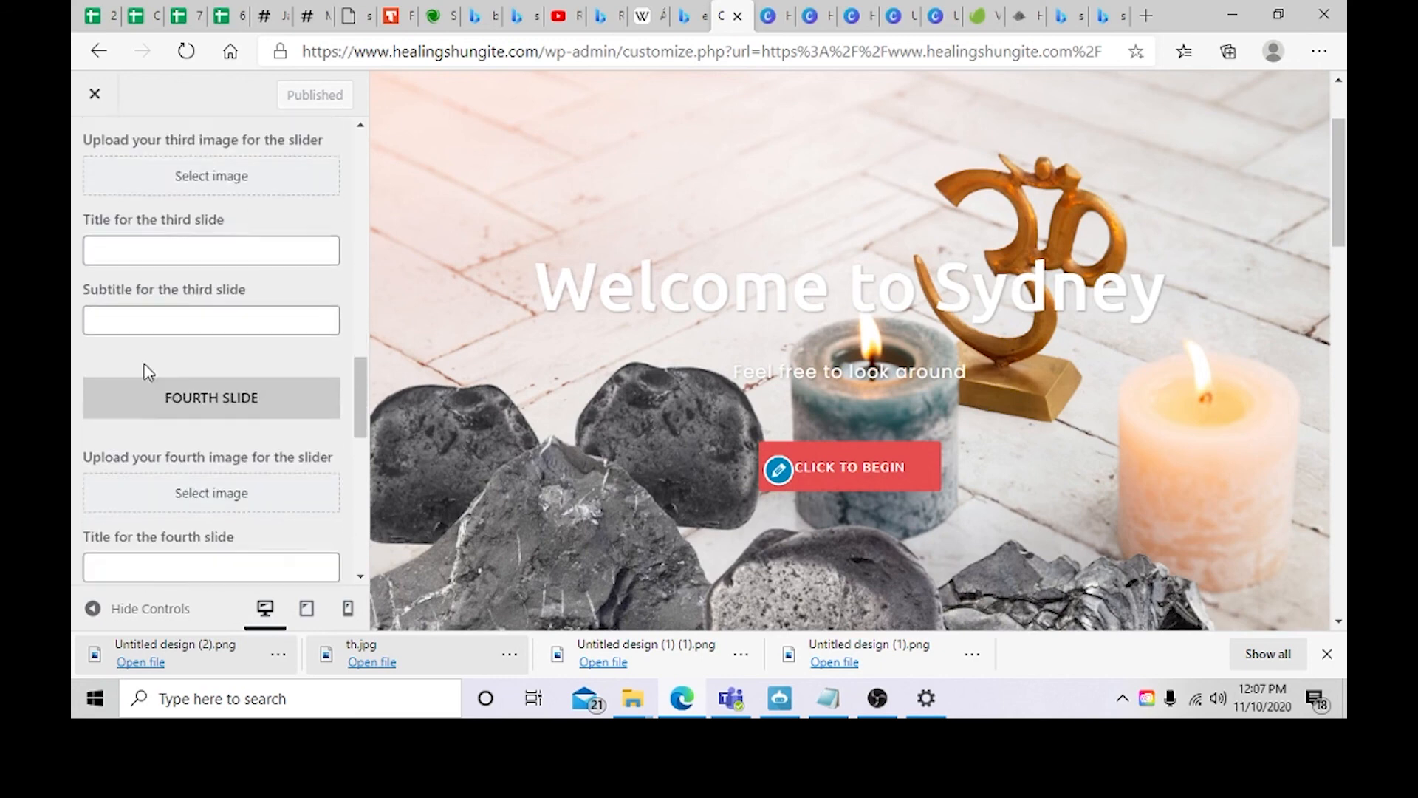
scroll(225, 417, "down", 3)
scroll(111, 330, "up", 1)
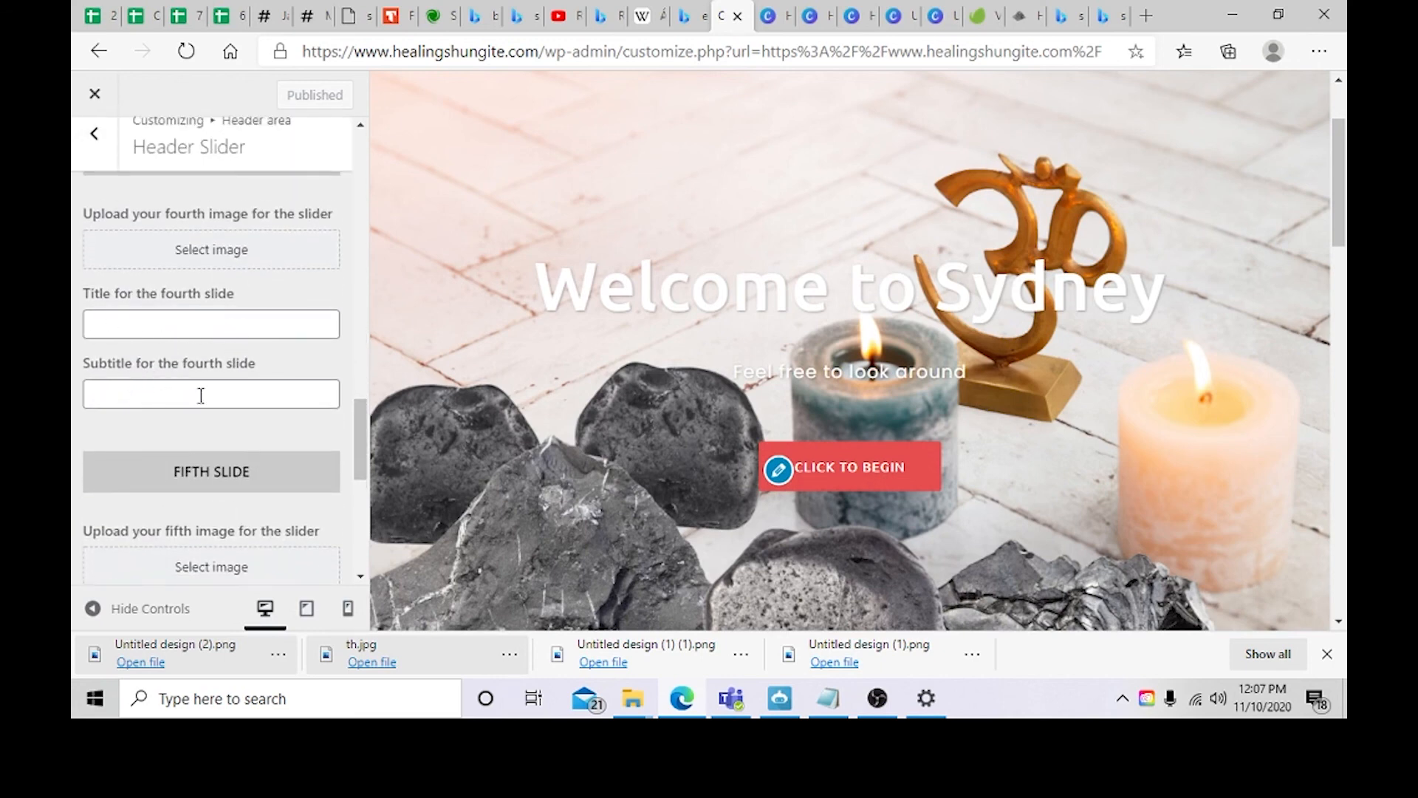
scroll(201, 396, "down", 7)
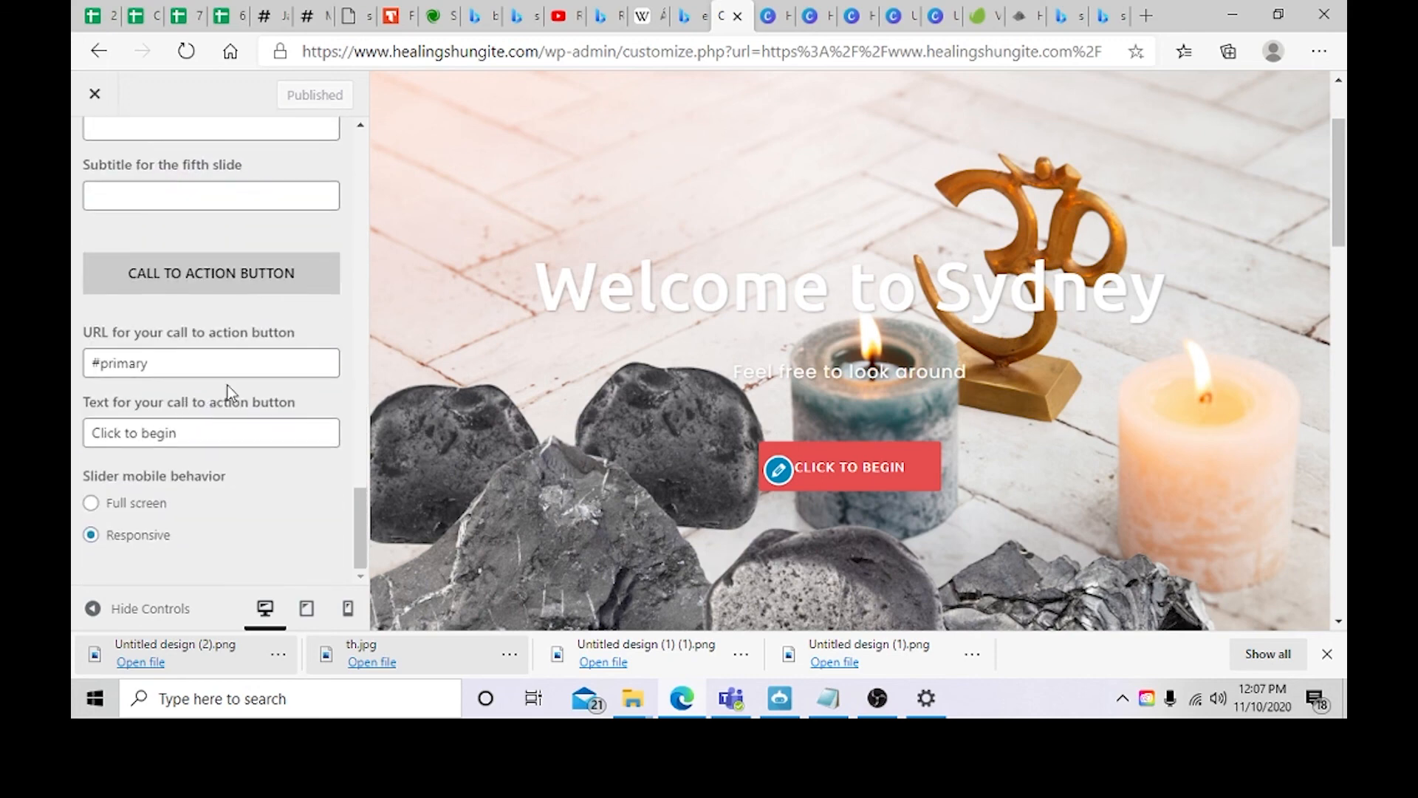
Step: Try the Full screen slider mobile behavior, then switch back to Responsive
left_click(92, 505)
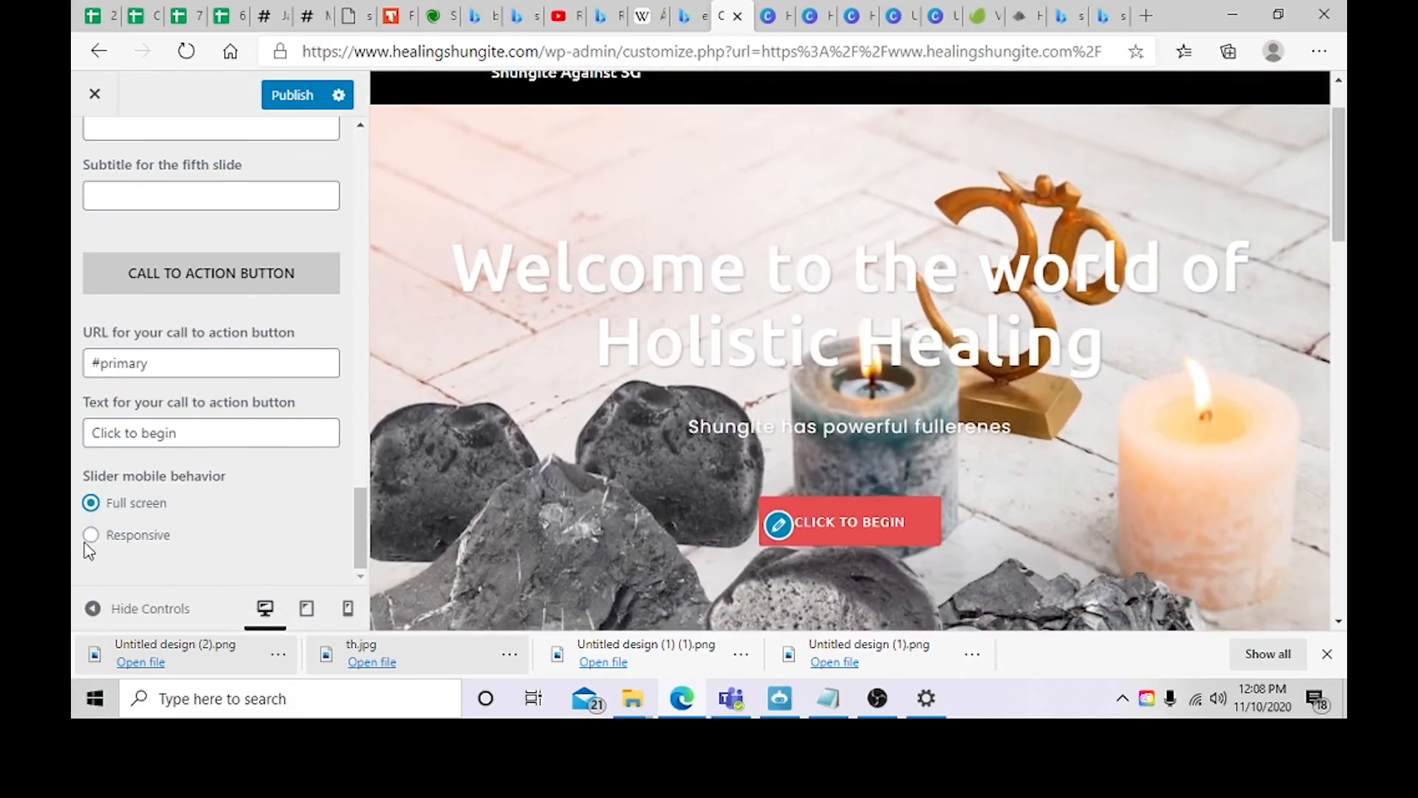
left_click(90, 535)
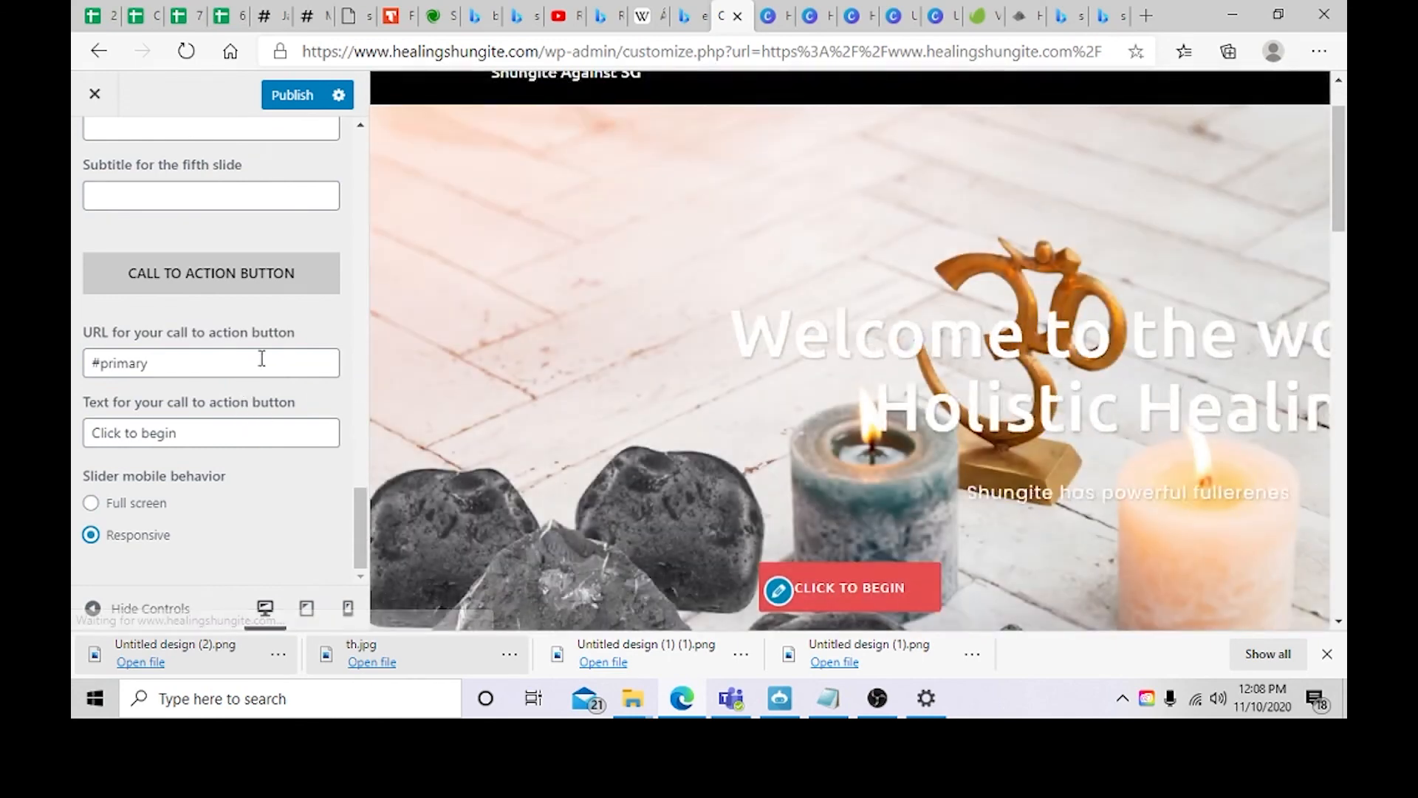
scroll(248, 277, "up", 5)
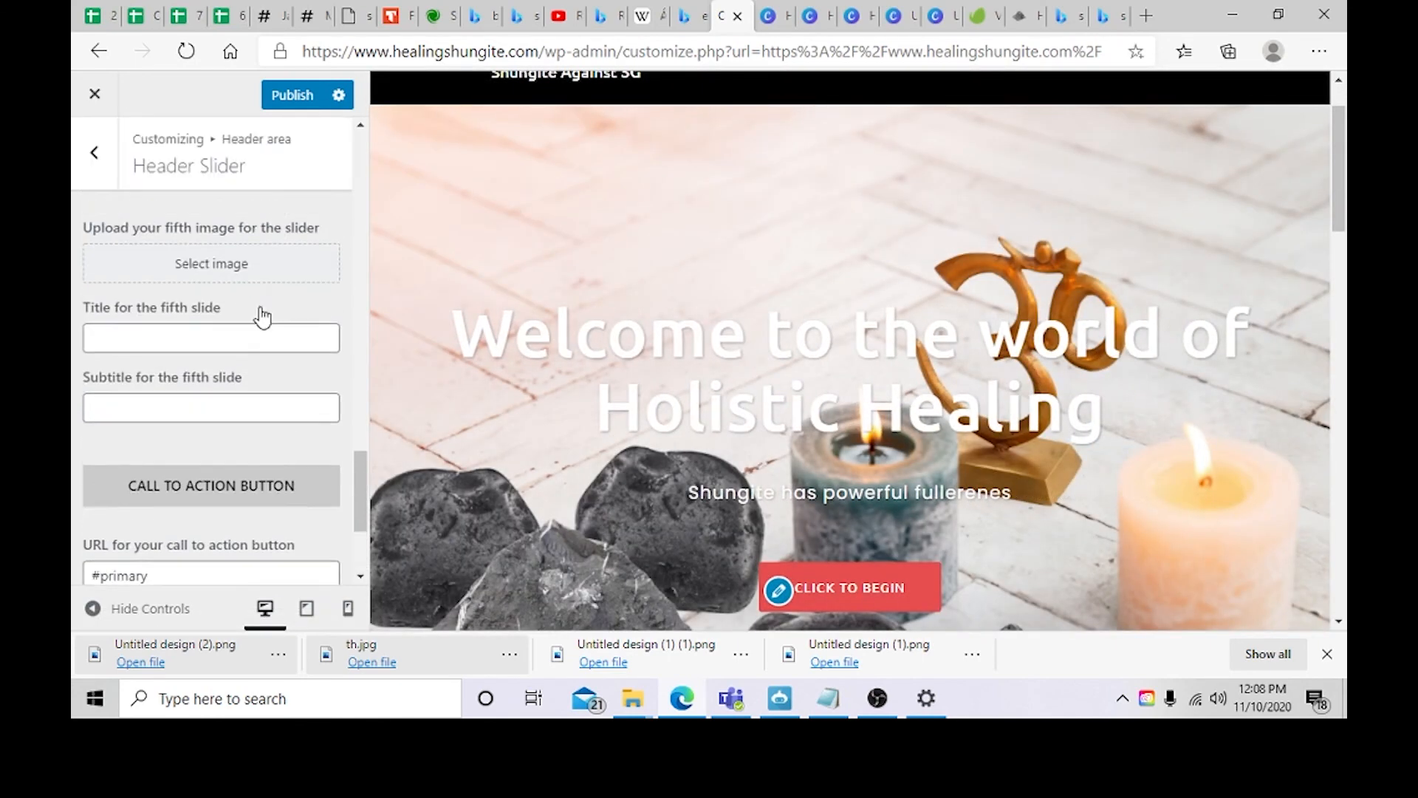
scroll(255, 432, "up", 1)
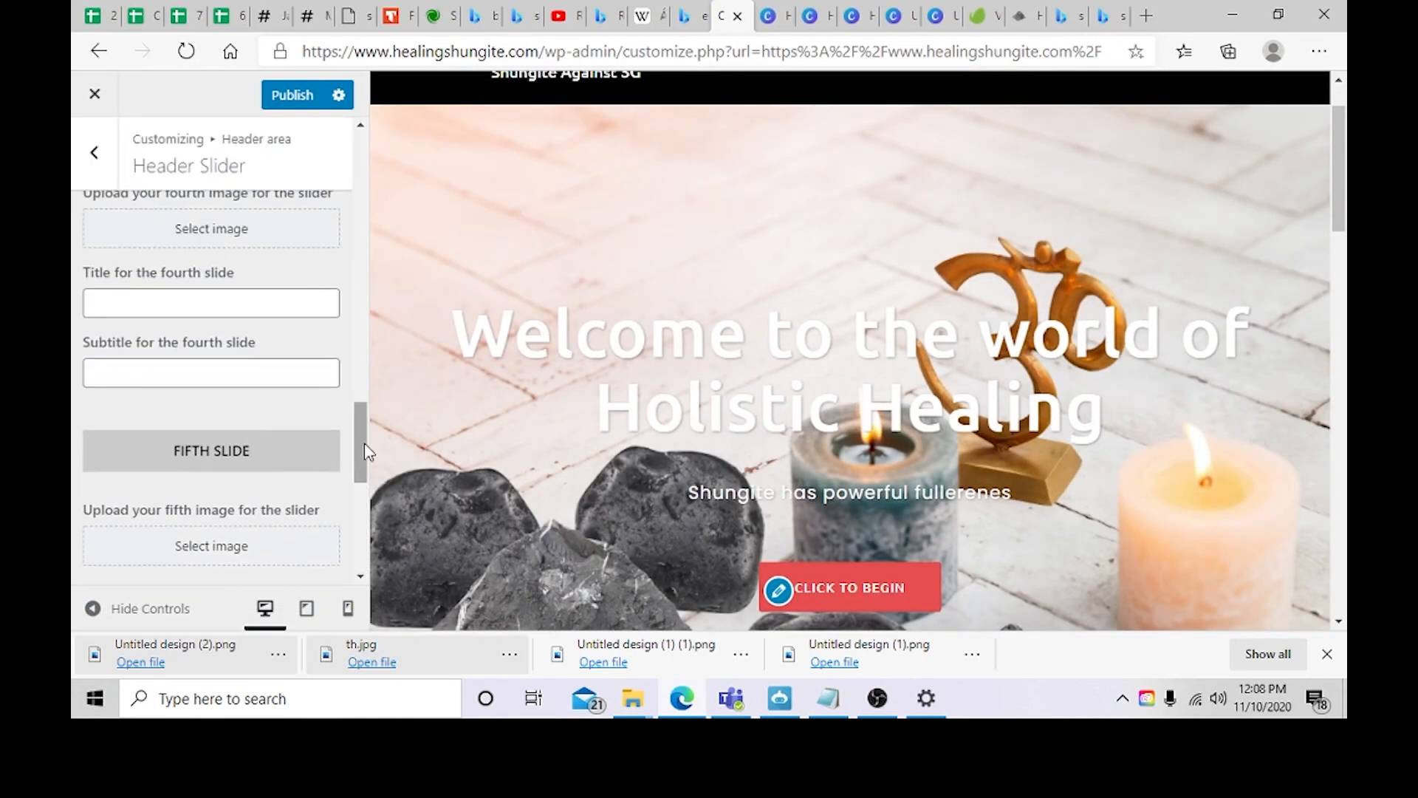
Step: Review the Header Slider's slide fields and call to action button URL and text settings
scroll(259, 443, "down", 4)
scroll(262, 376, "up", 12)
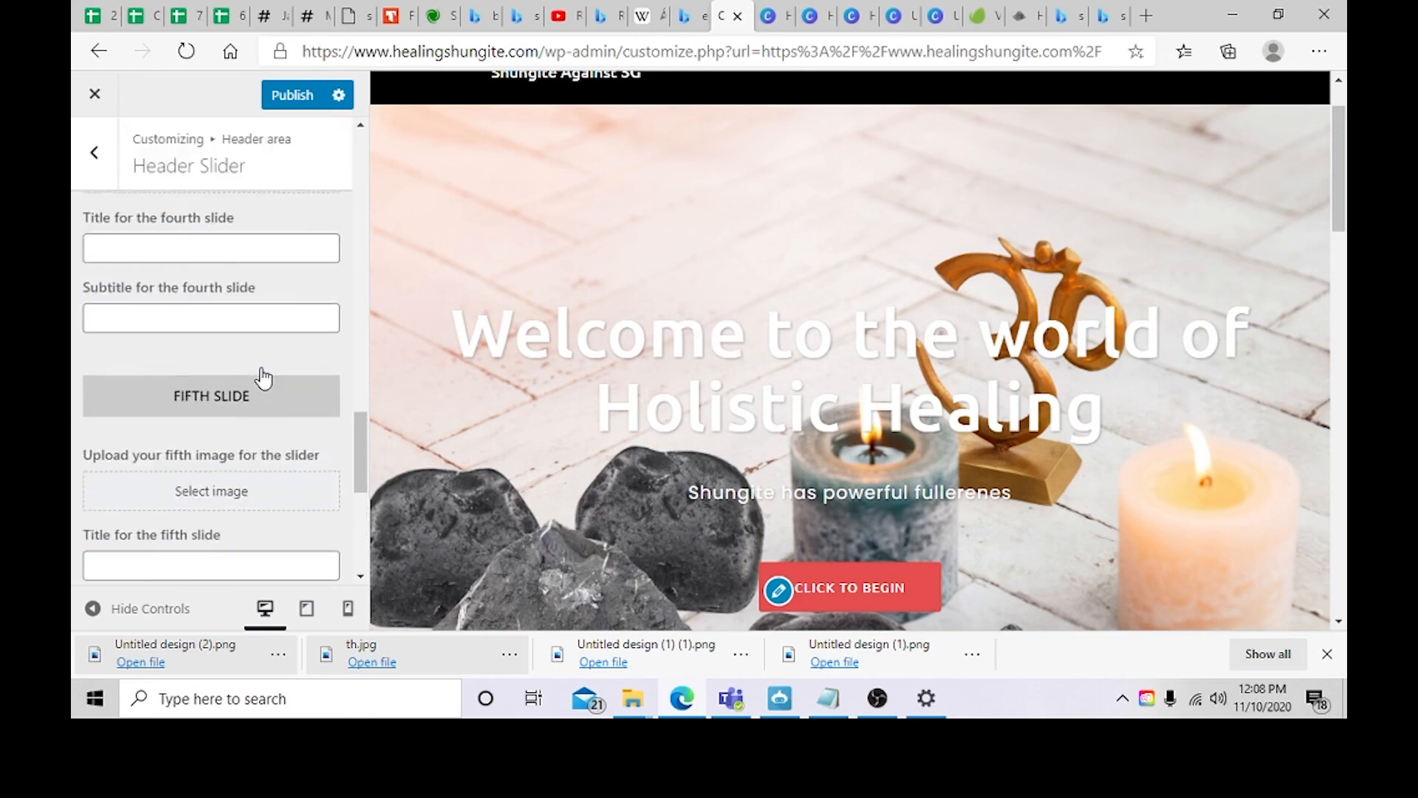
scroll(263, 376, "up", 4)
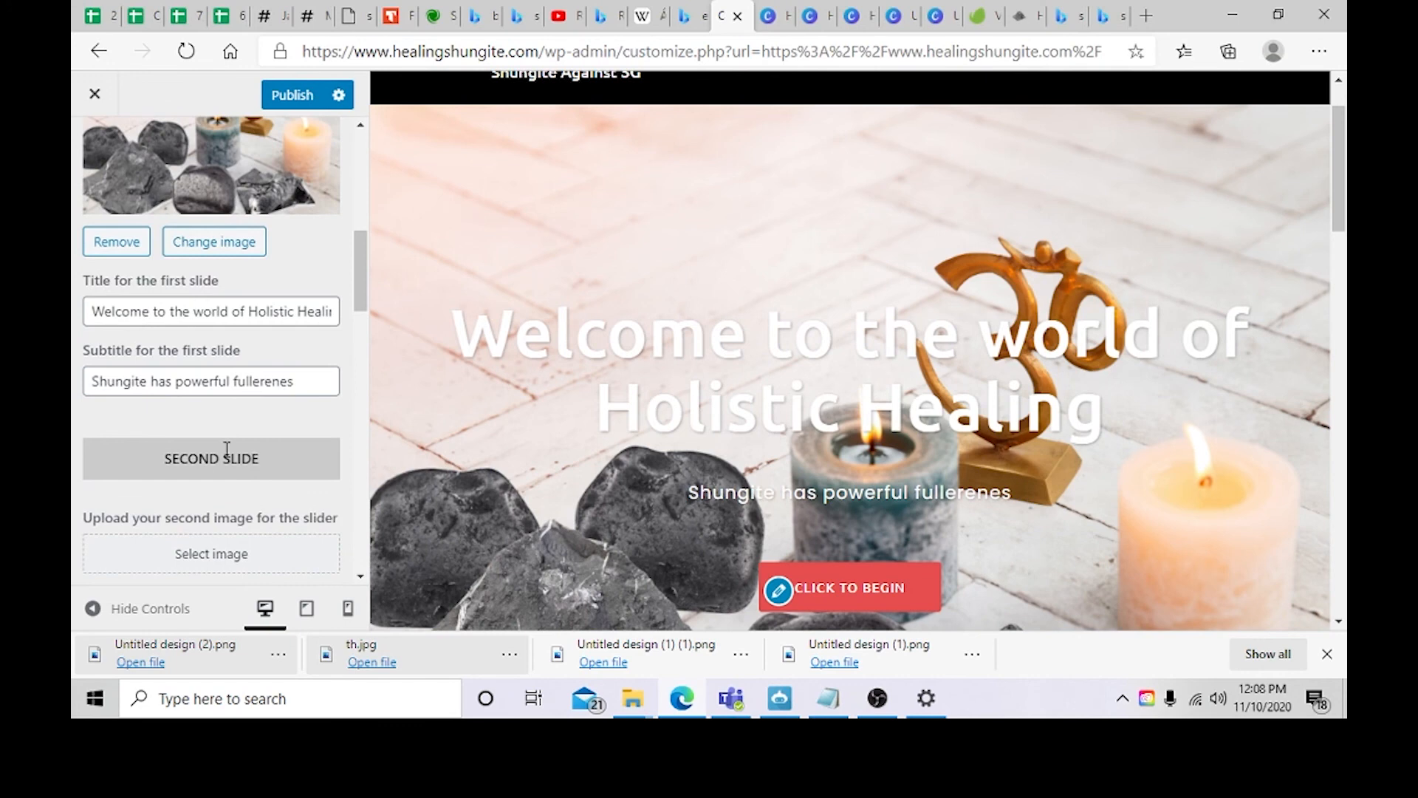
scroll(228, 449, "up", 6)
scroll(227, 451, "down", 3)
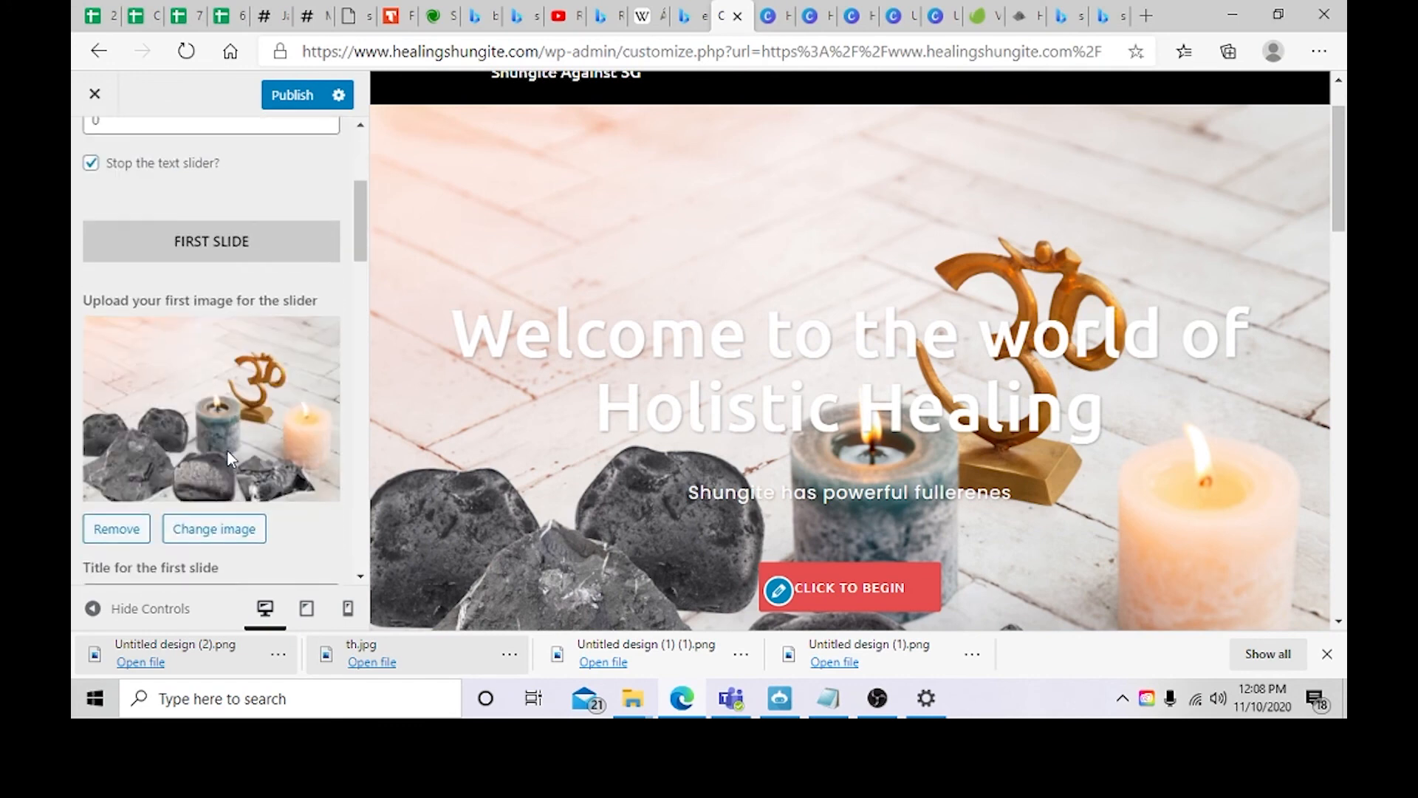
scroll(228, 450, "down", 3)
right_click(236, 526)
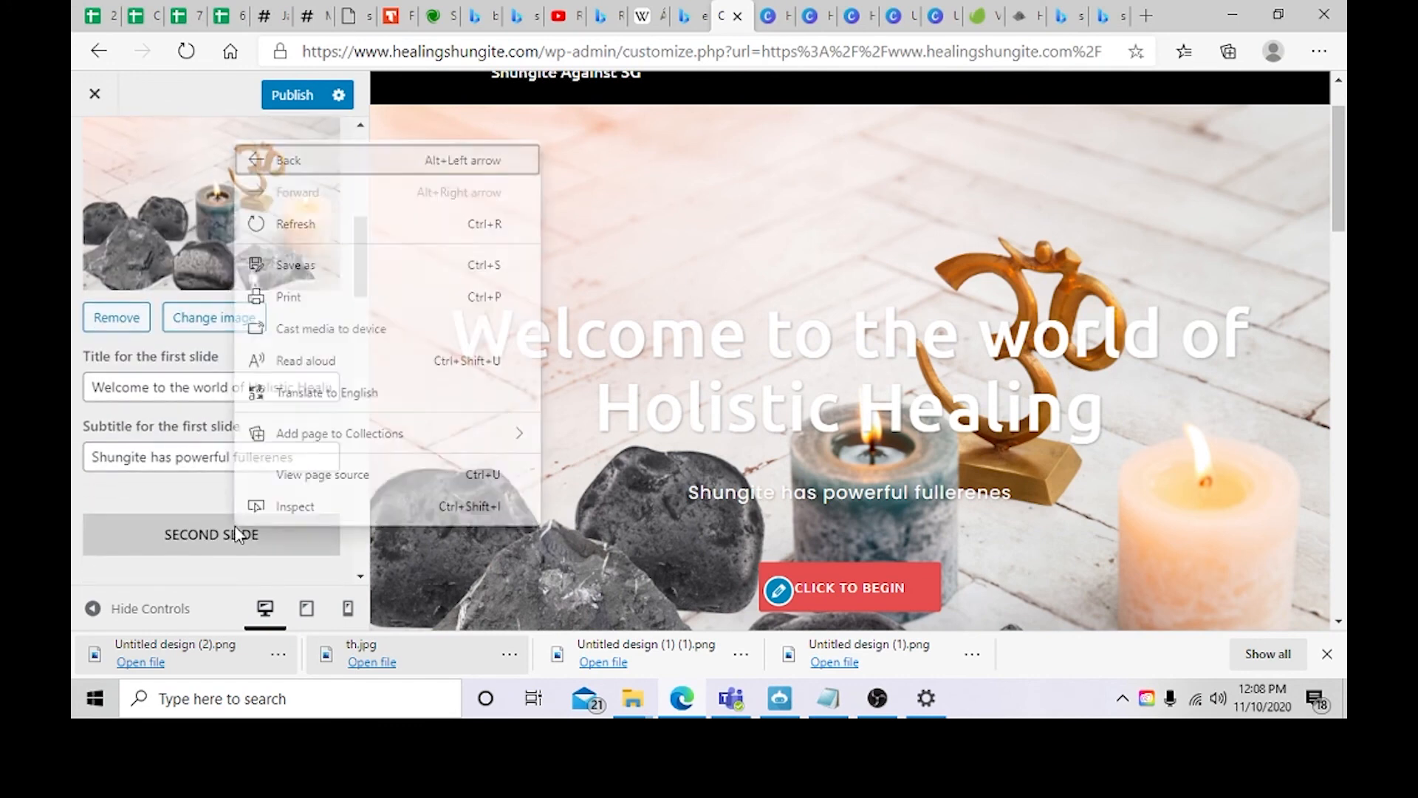
left_click(700, 566)
scroll(788, 480, "down", 2)
left_click(779, 424)
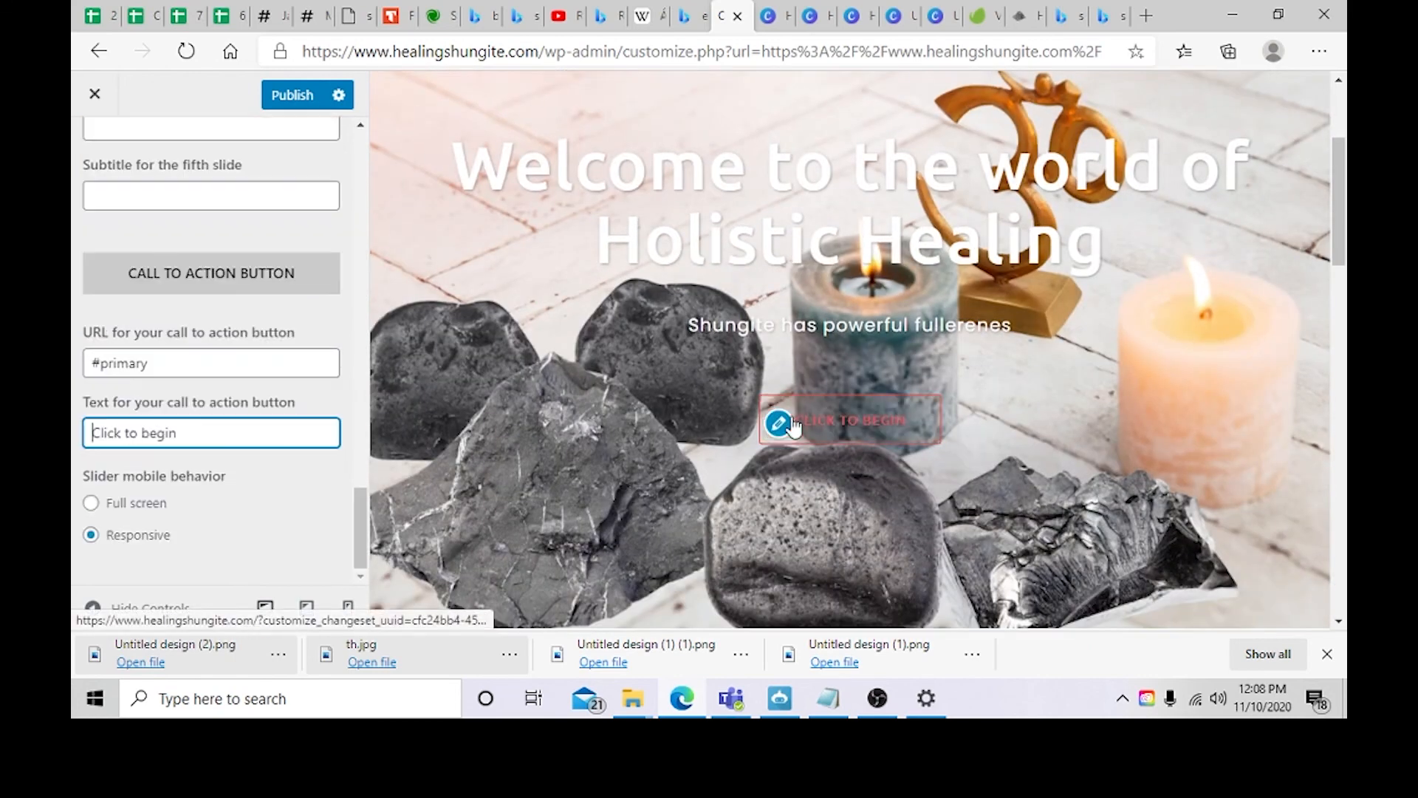
right_click(175, 433)
left_click(124, 433)
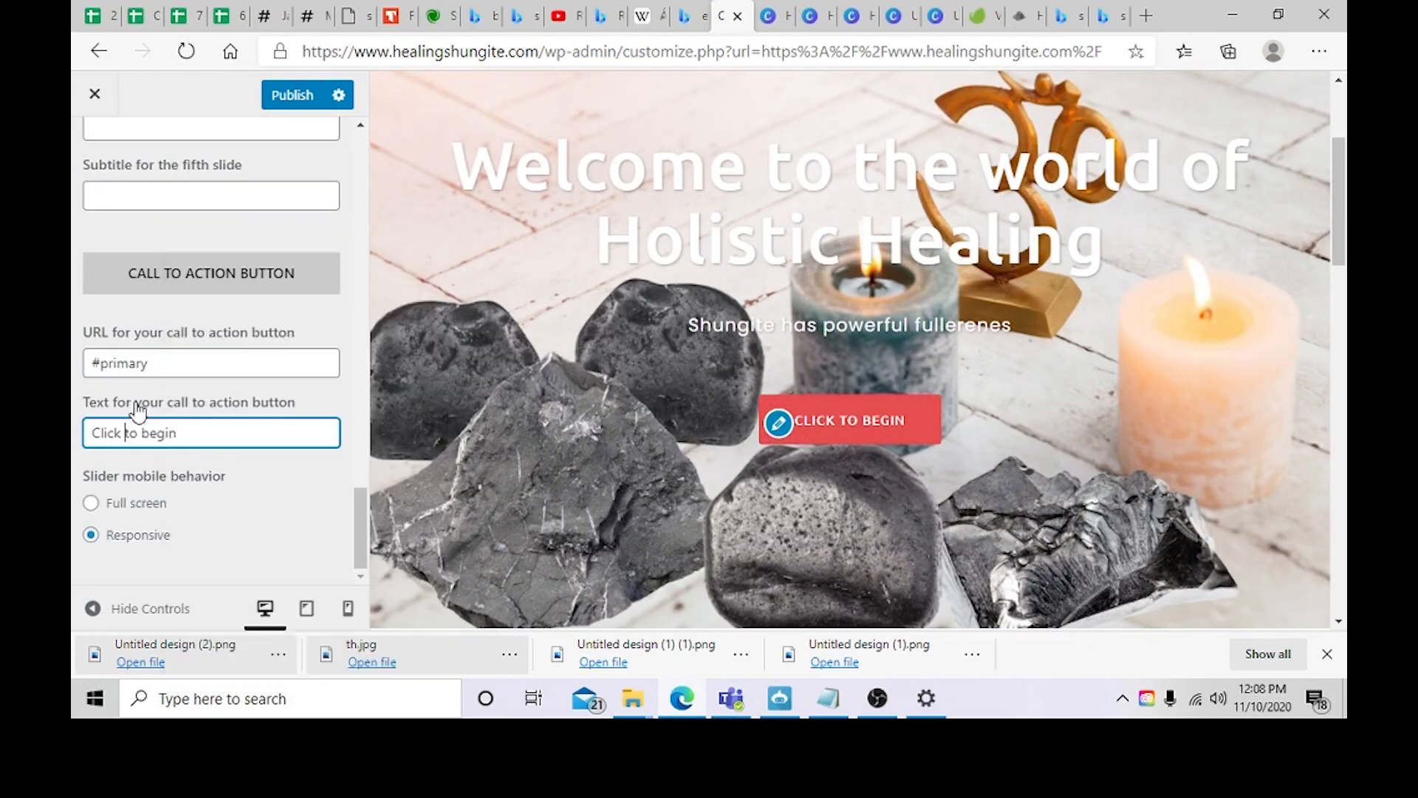
left_click(204, 363)
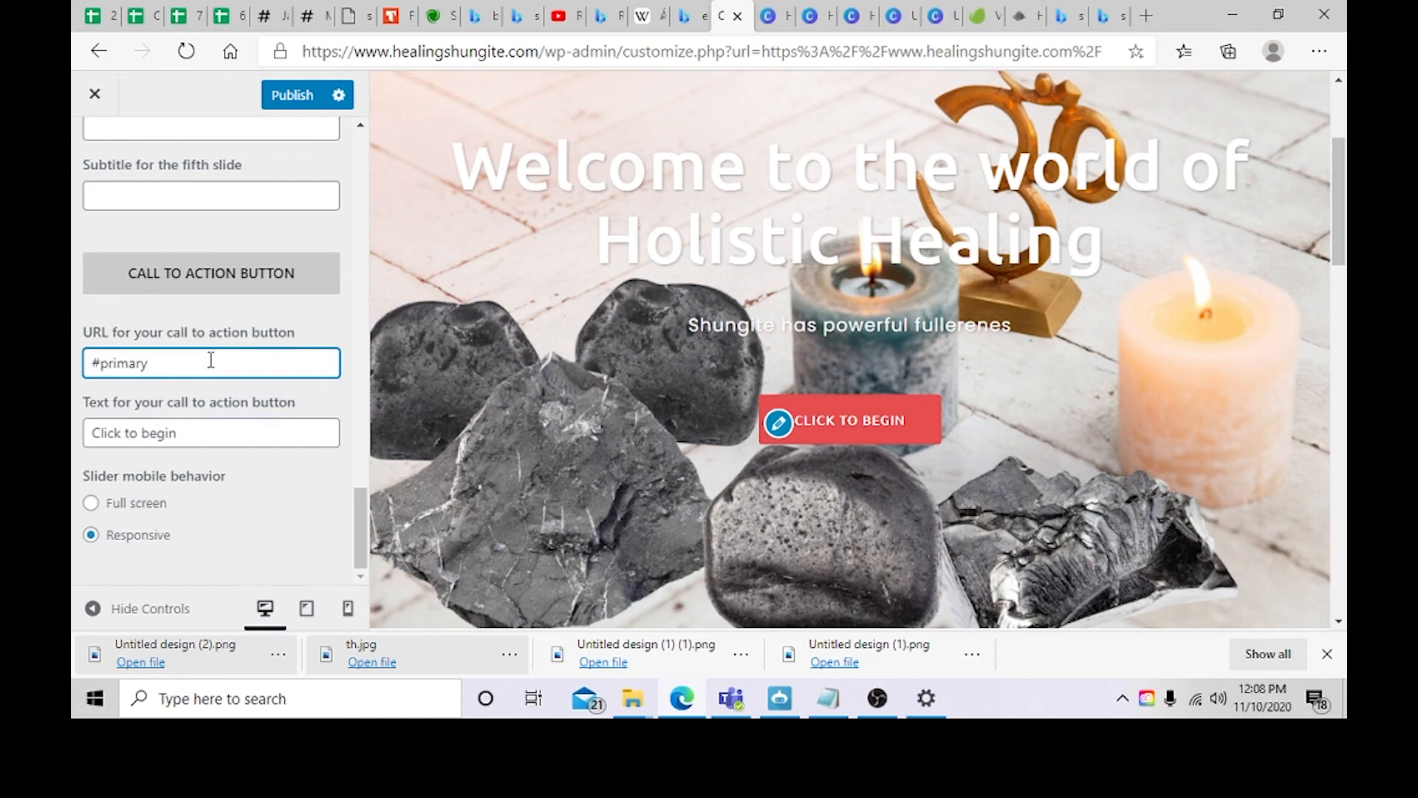
scroll(497, 308, "up", 3)
scroll(806, 391, "down", 5)
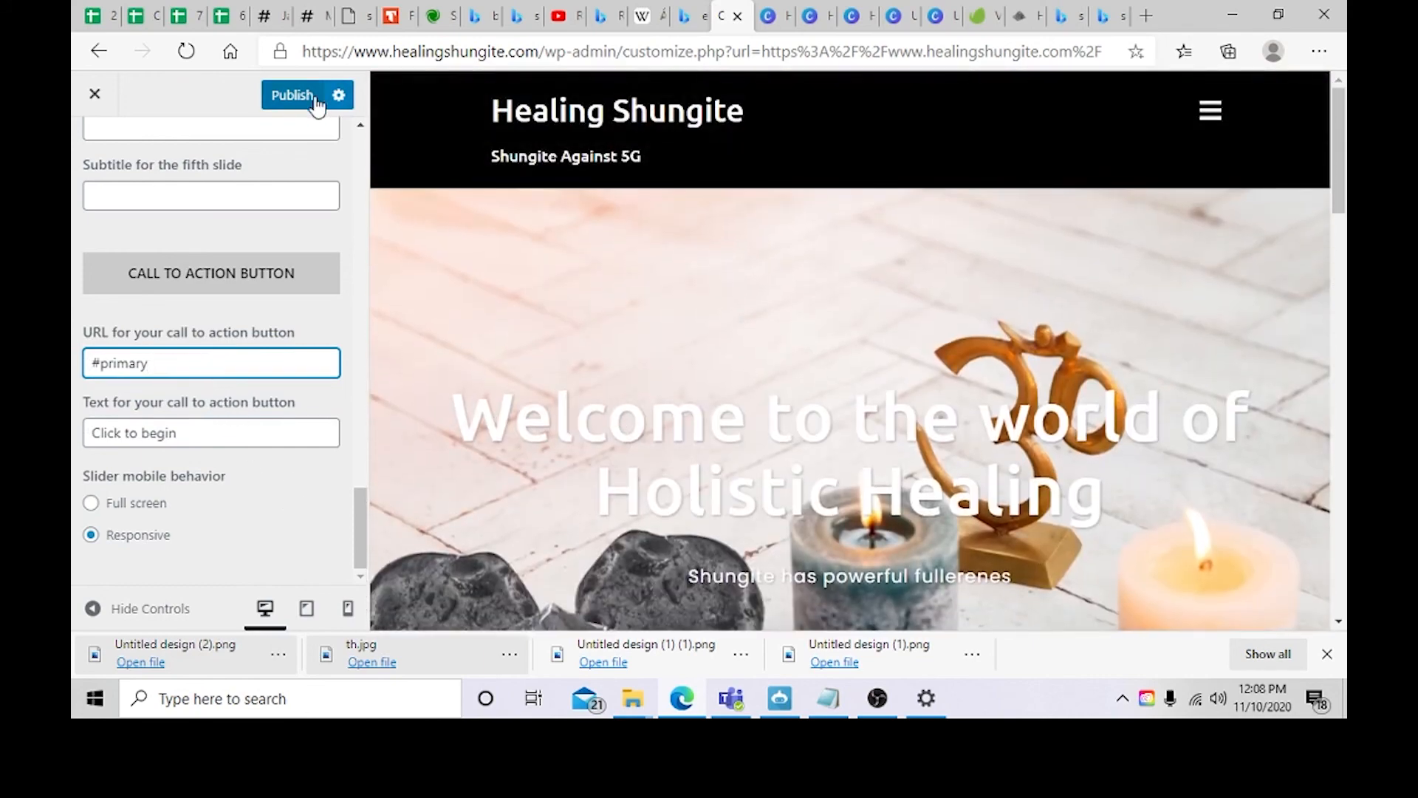
Step: Publish the customizer changes and close the customizer
left_click(300, 99)
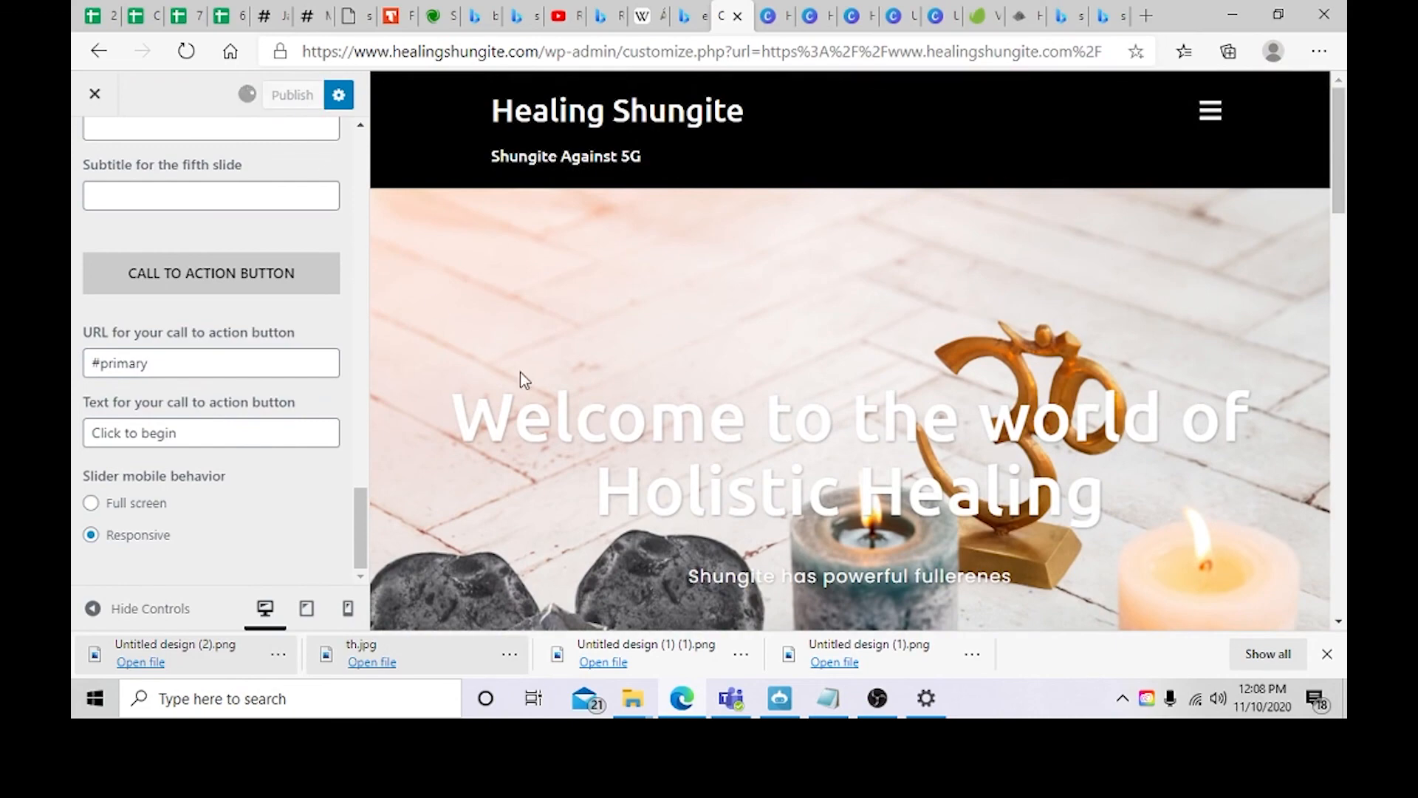
scroll(520, 372, "down", 3)
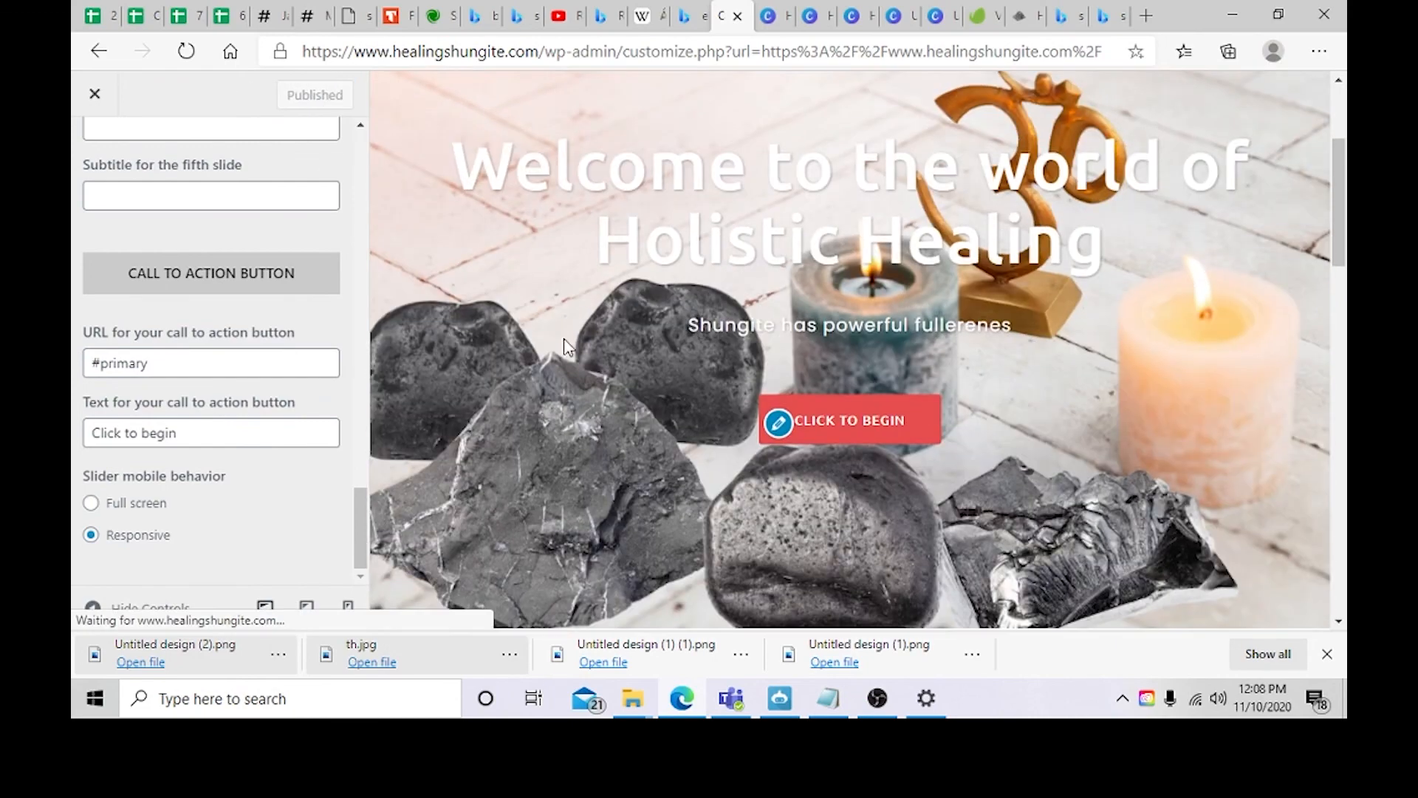
left_click(95, 93)
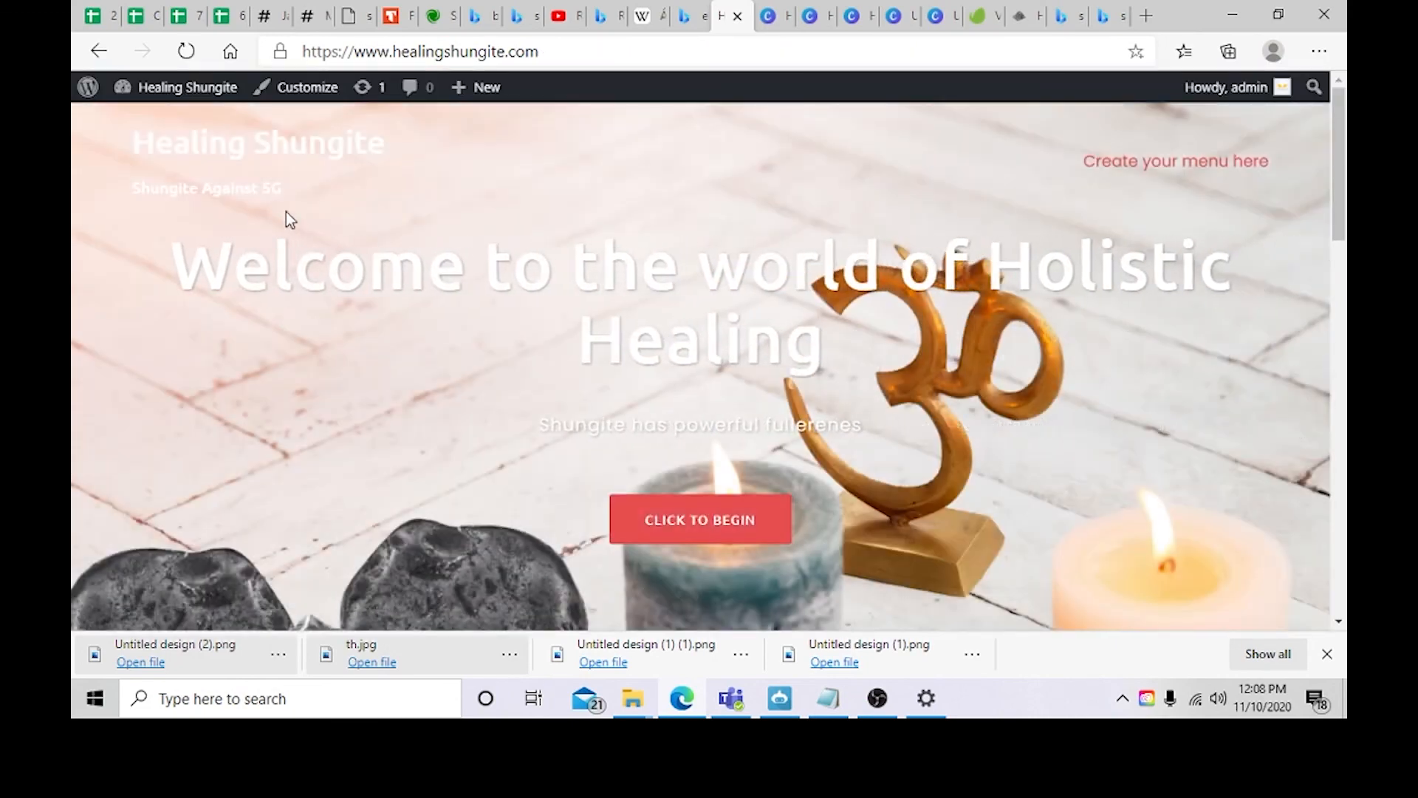
Step: Go to the dashboard's pages list and start a new page, closing the block editor welcome tip
scroll(450, 302, "down", 5)
scroll(563, 295, "up", 2)
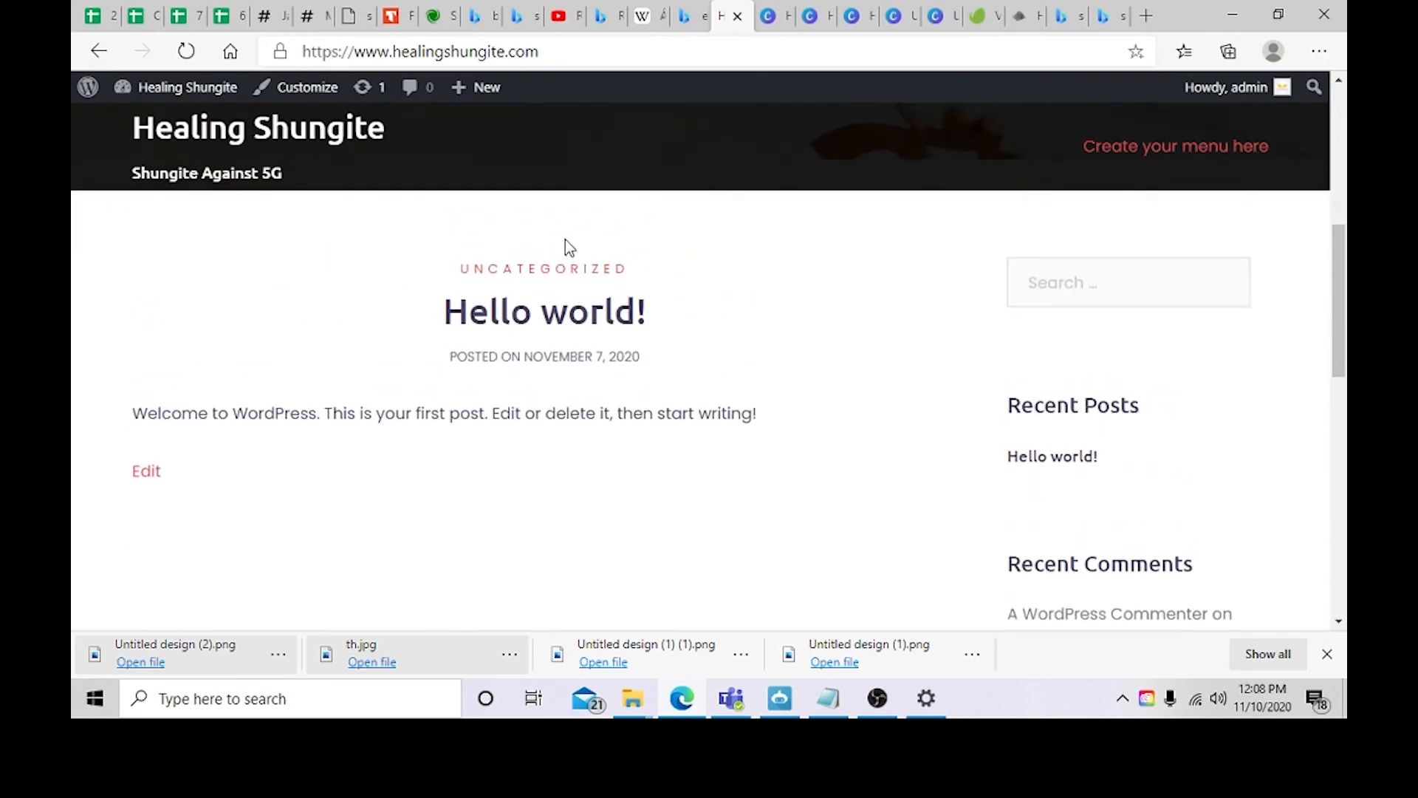
mouse_move(170, 87)
left_click(133, 120)
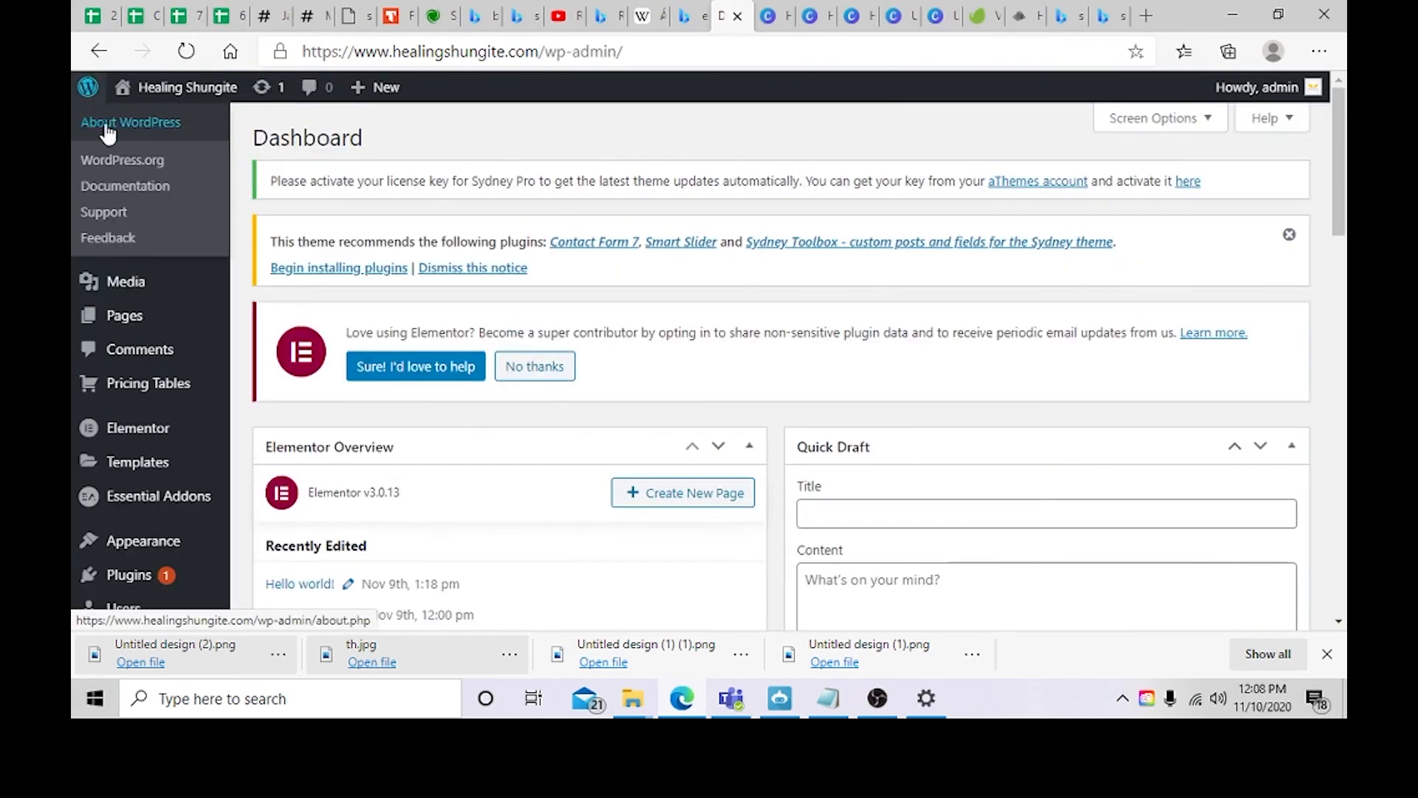
mouse_move(142, 94)
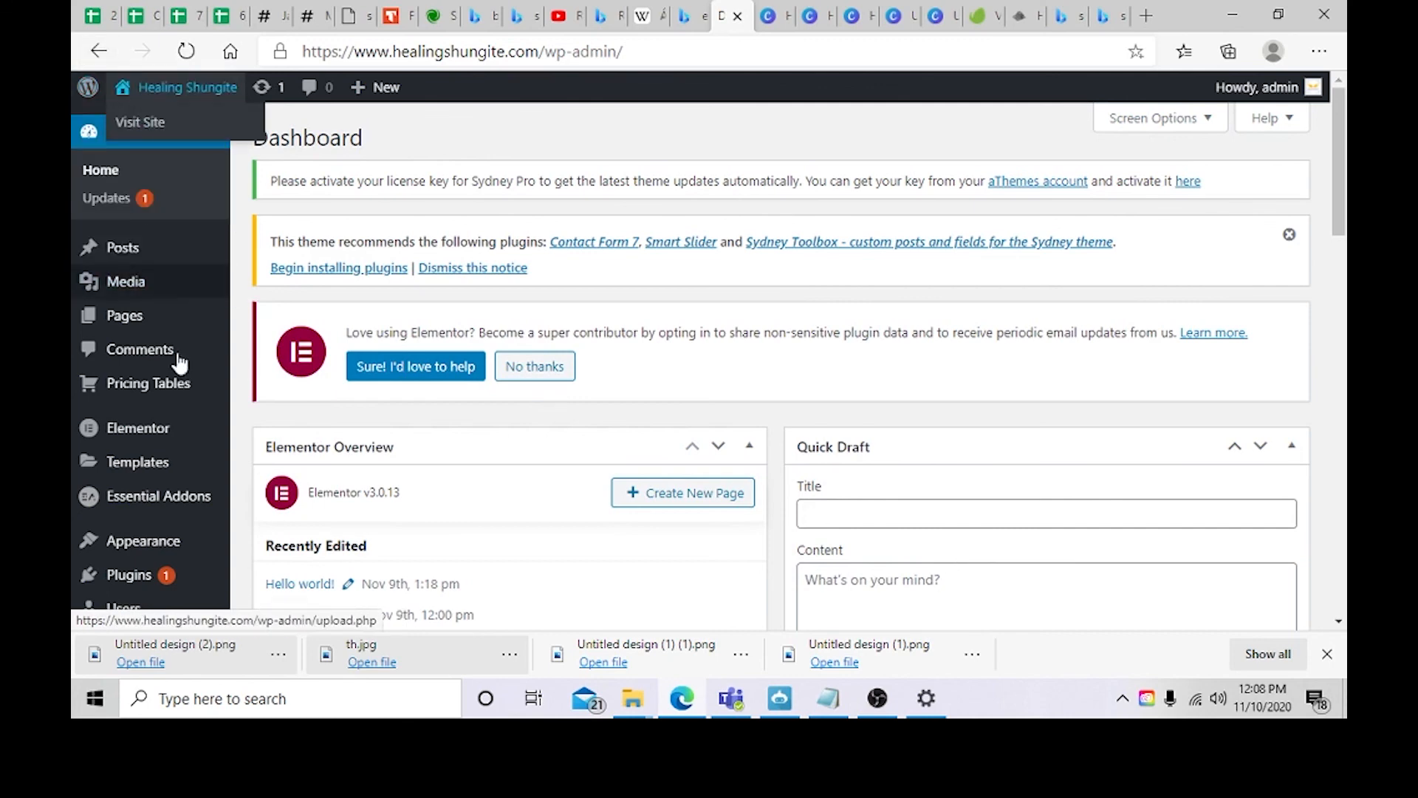
scroll(87, 378, "down", 1)
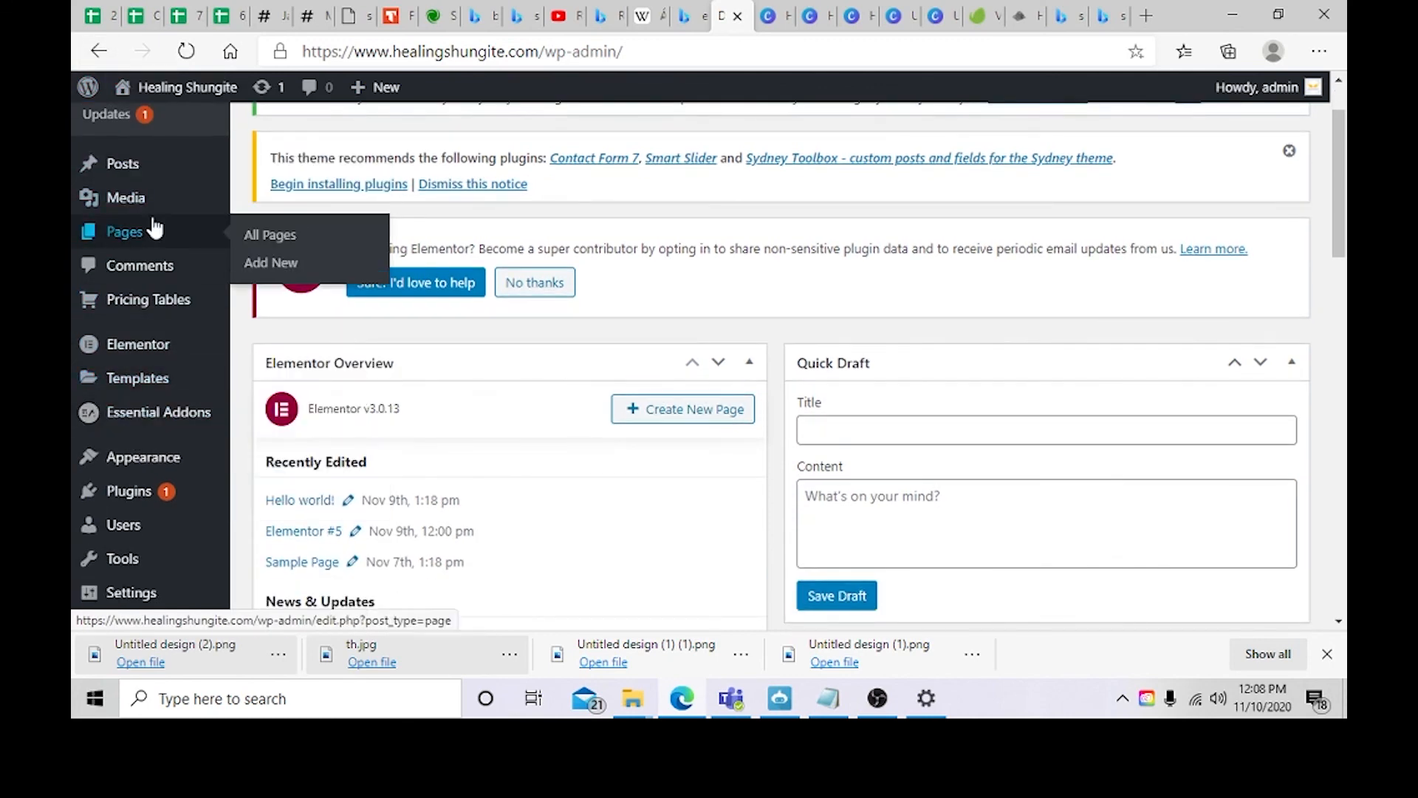
left_click(150, 229)
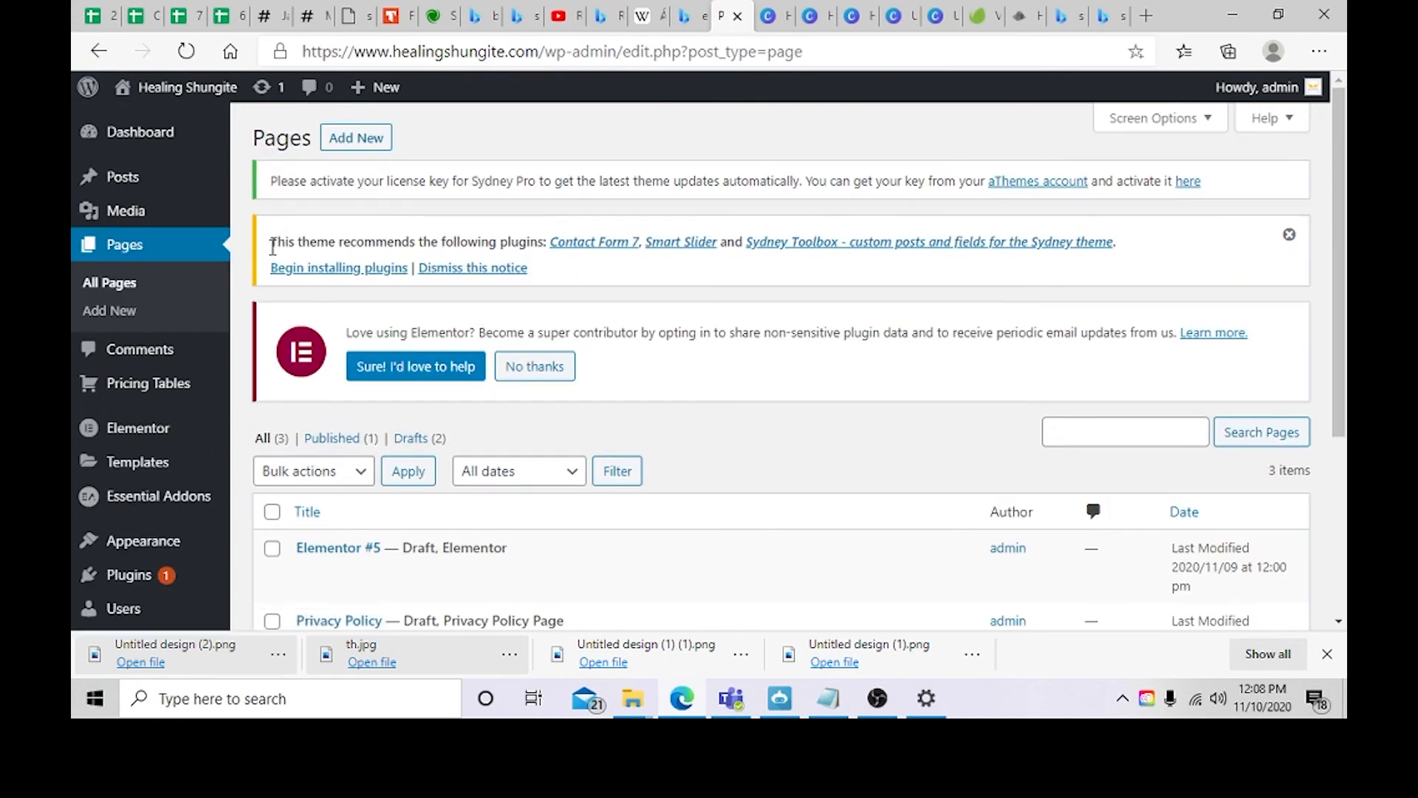
scroll(370, 491, "down", 3)
scroll(709, 284, "up", 2)
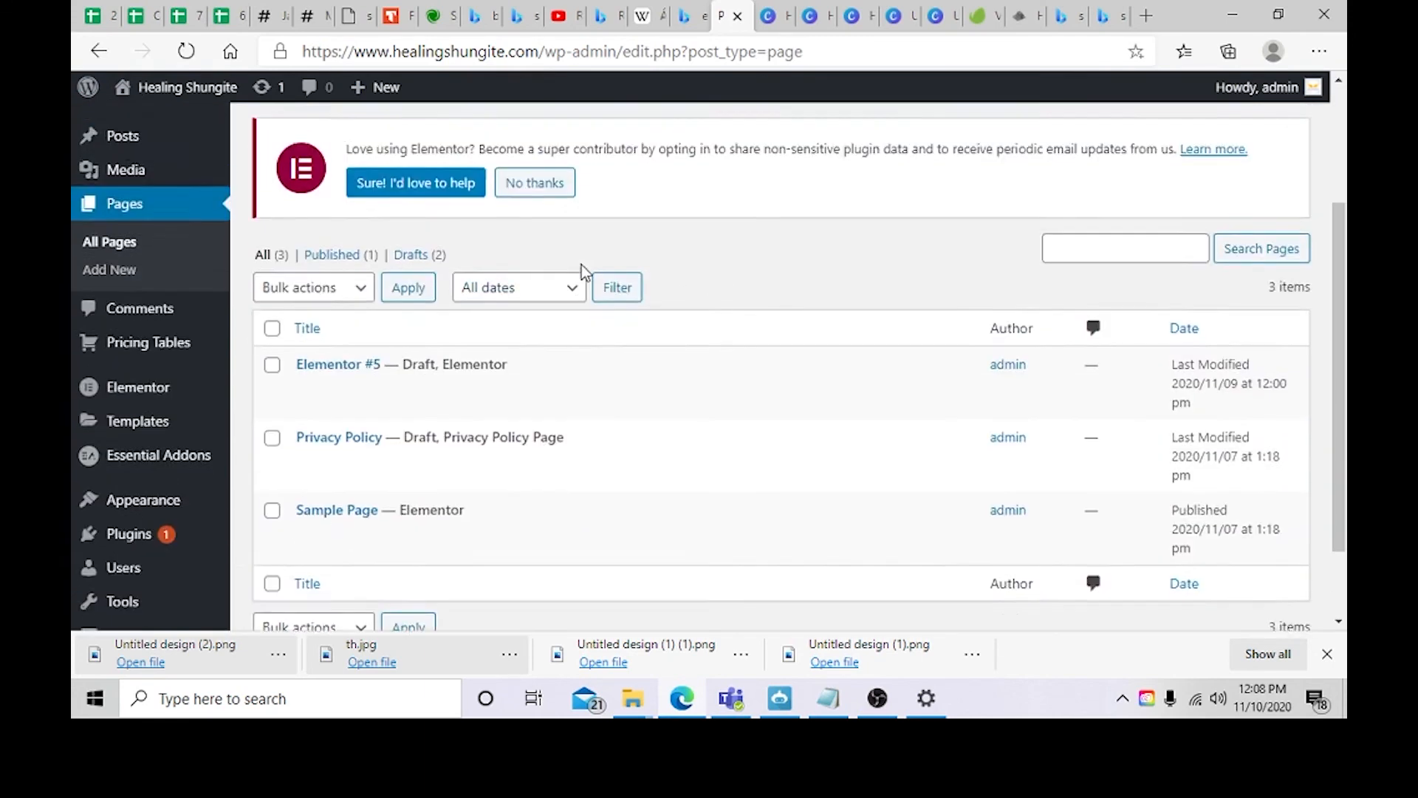
scroll(491, 365, "down", 2)
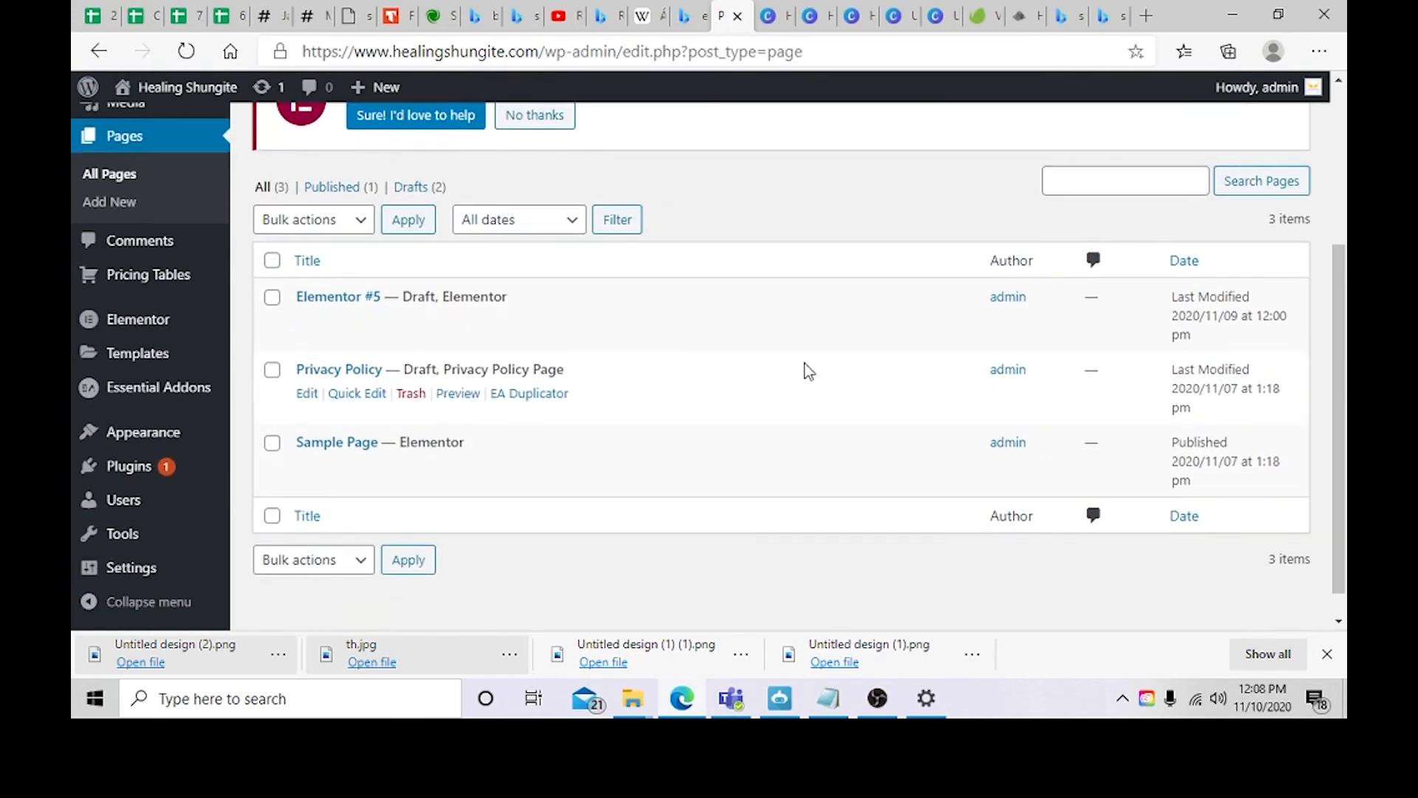
scroll(809, 371, "up", 3)
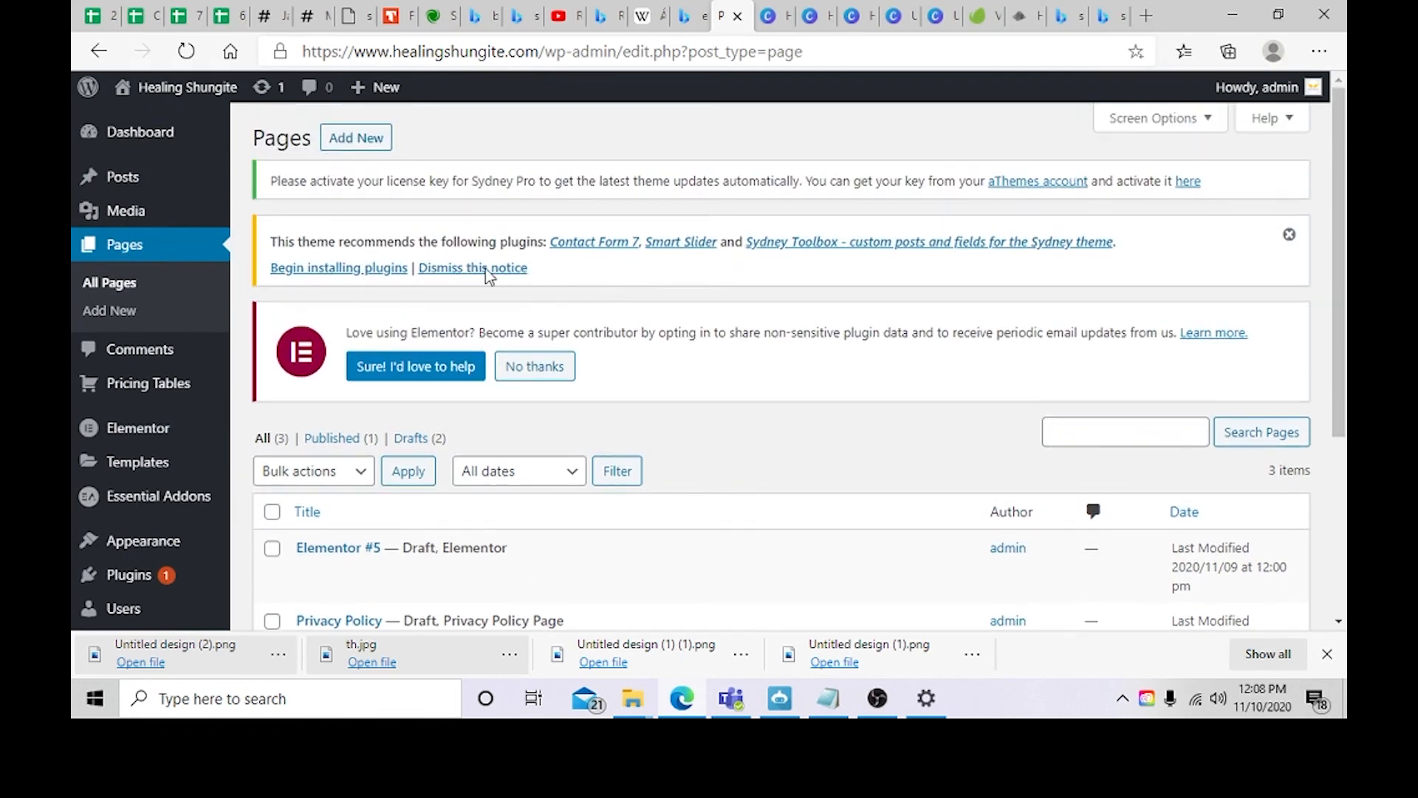
left_click(357, 154)
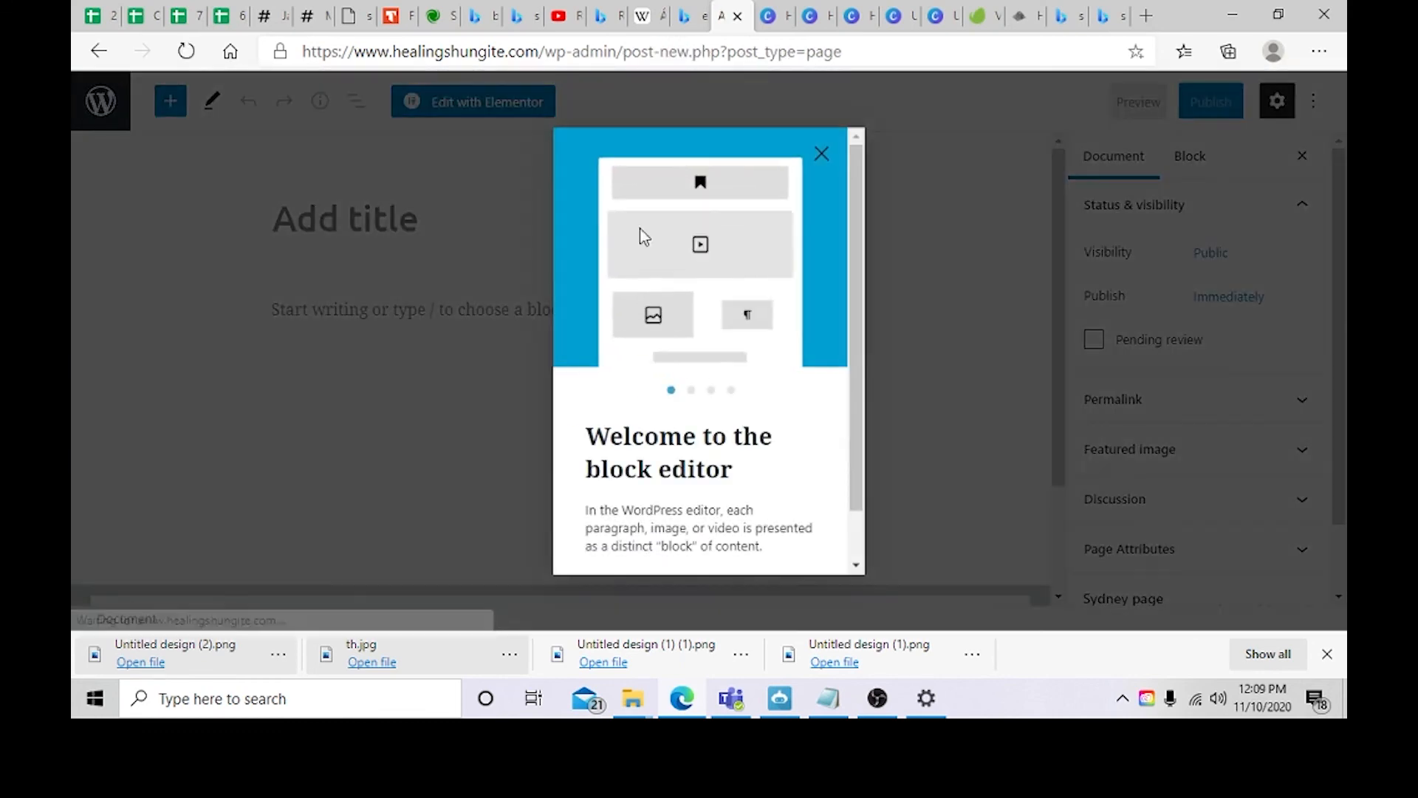
left_click(832, 158)
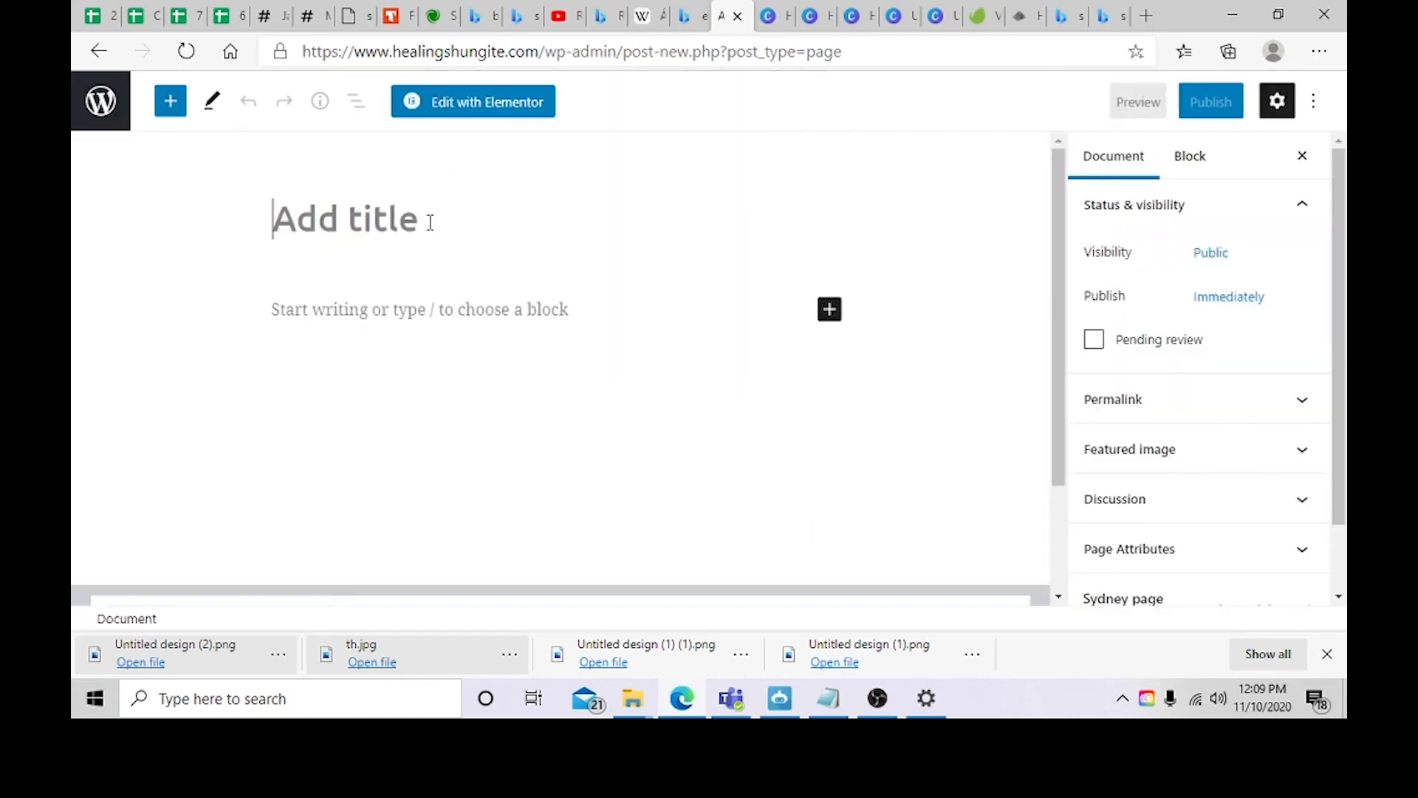
Step: Title the new page Rock Shop
type("Shop")
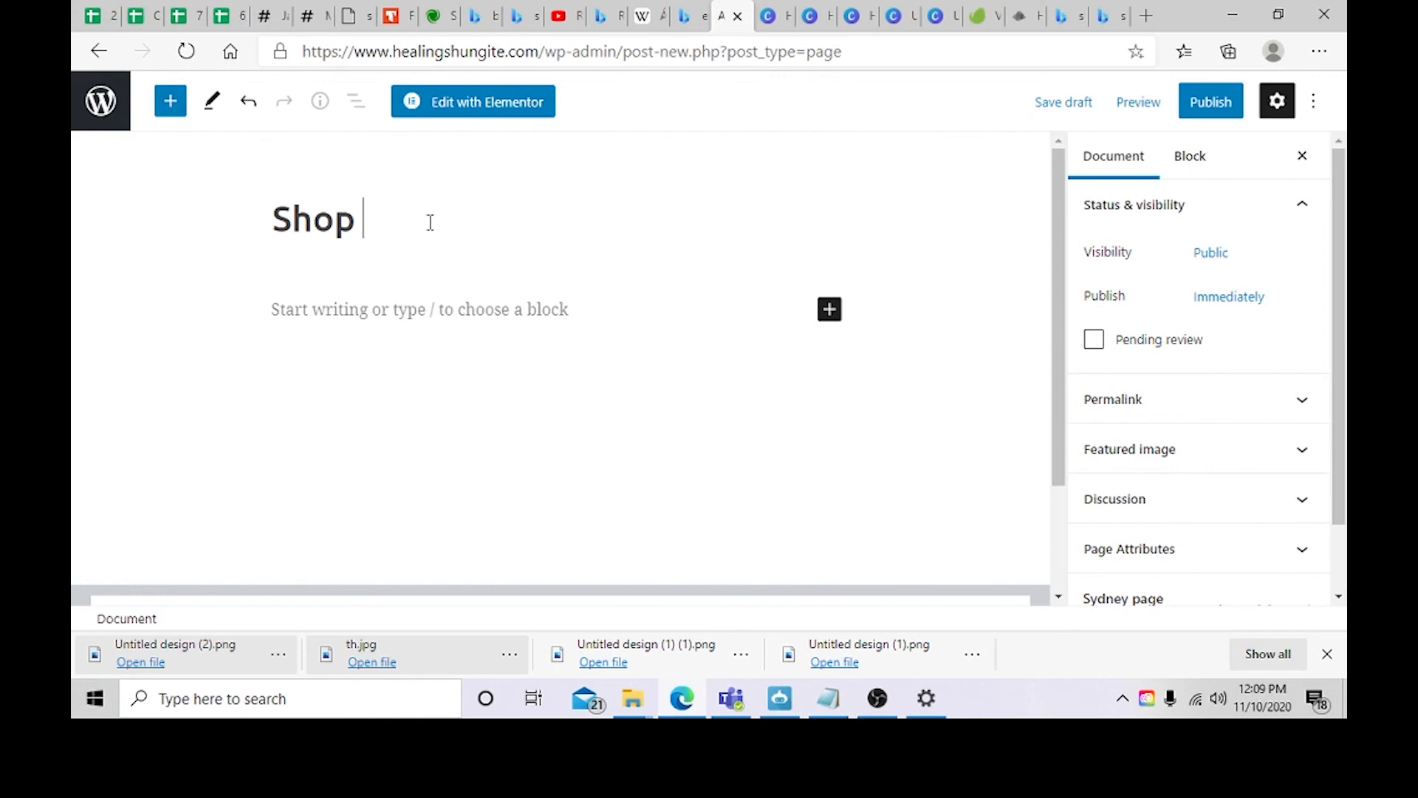
left_click(458, 314)
key("Up")
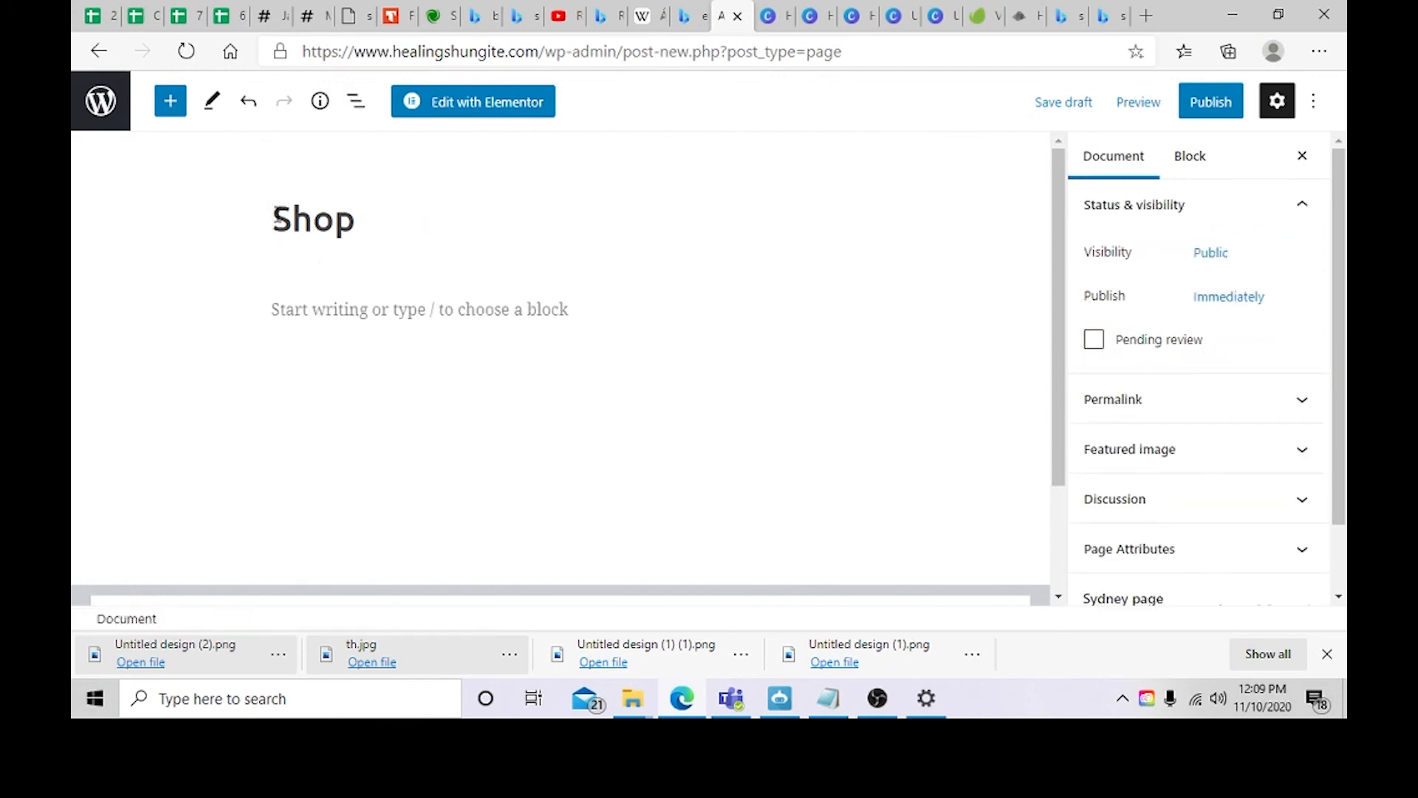
type("Rock")
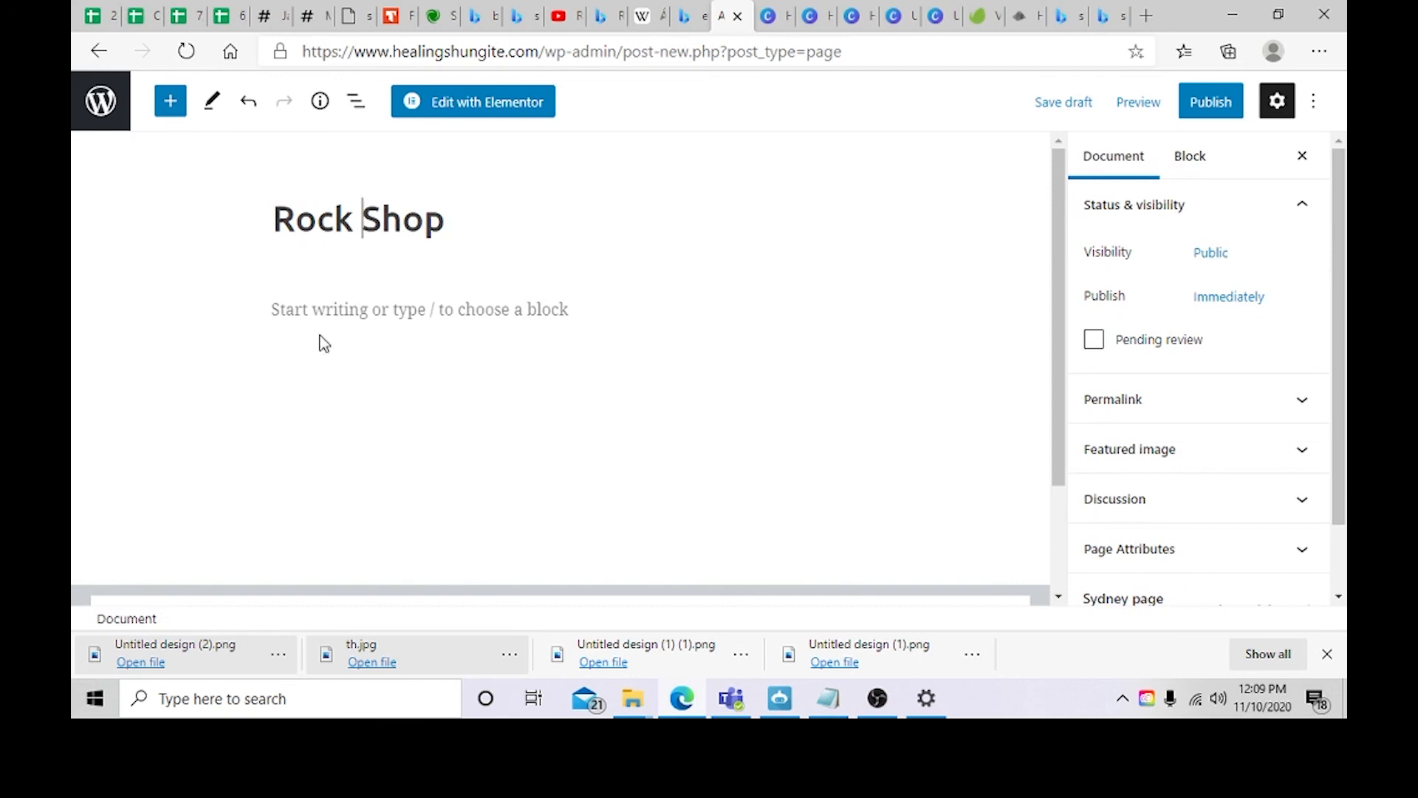
Step: Add a paragraph starting 'We have the most beautiful collection of healing crystals' and ending 'see what crystals stick out to you!'
left_click(336, 314)
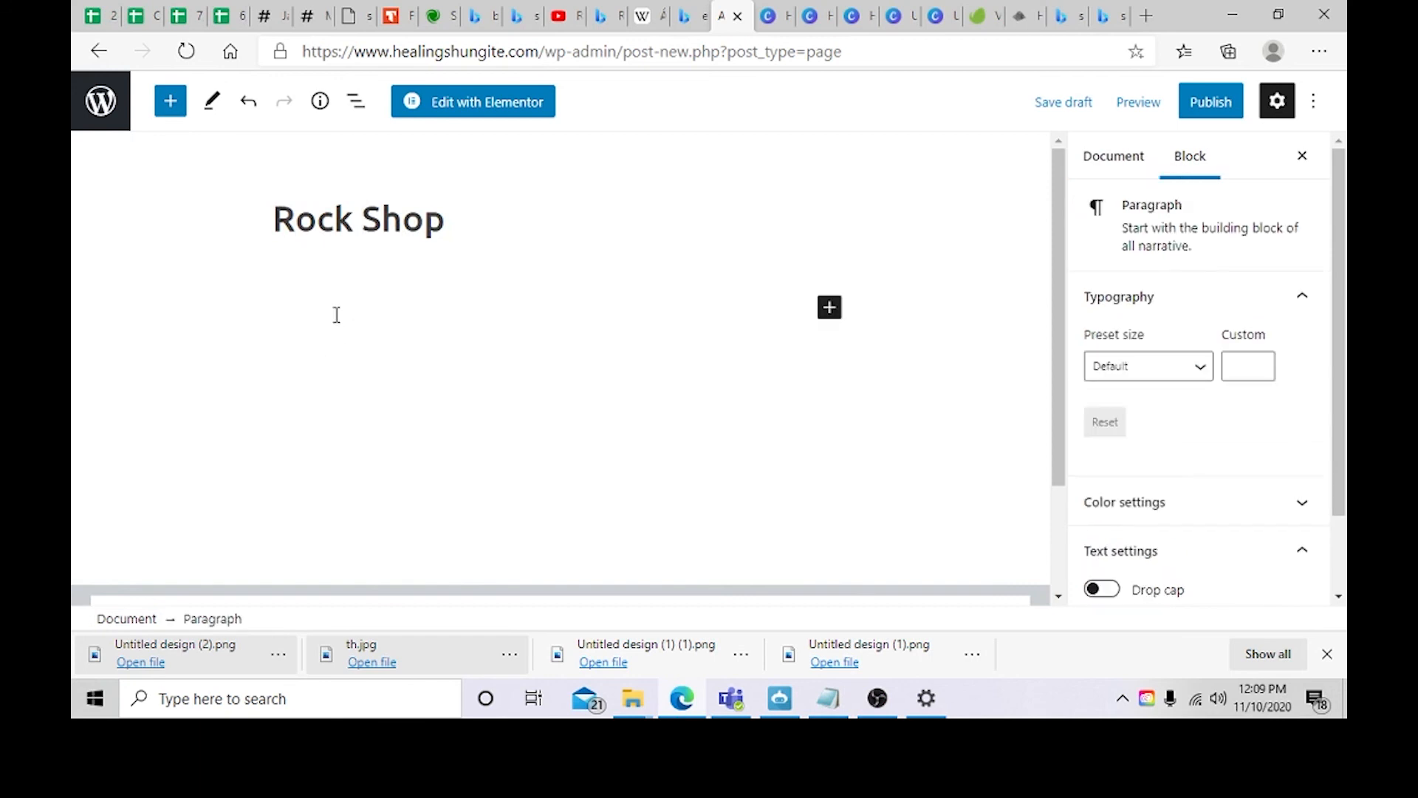
type("We have the most beautiful collection of healing crystals available to ship anywhere in the world to get to you! Check out our magic crystal collection and see what crystals stick out to you!")
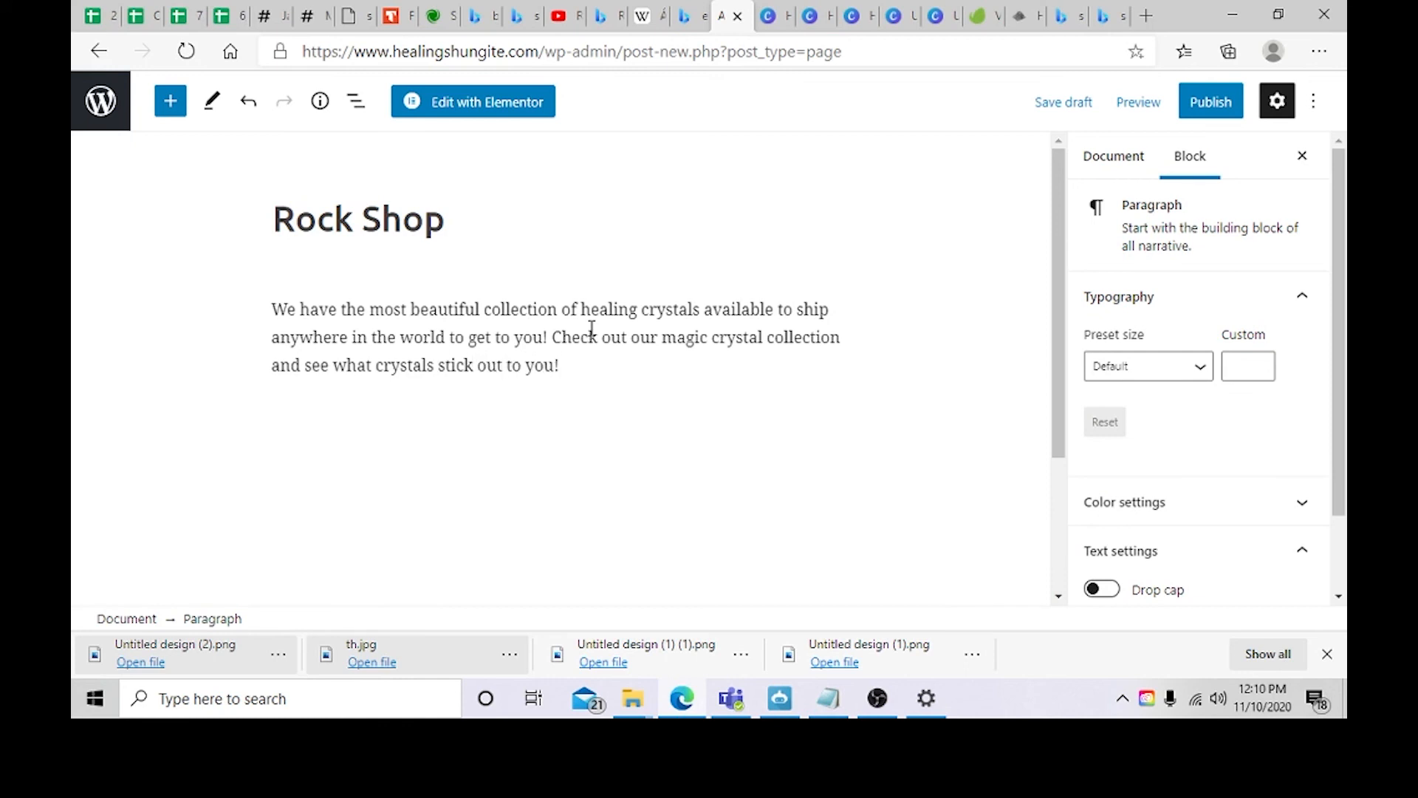
Step: Publish the Rock Shop page, confirming in the pre-publish panel
scroll(683, 228, "down", 3)
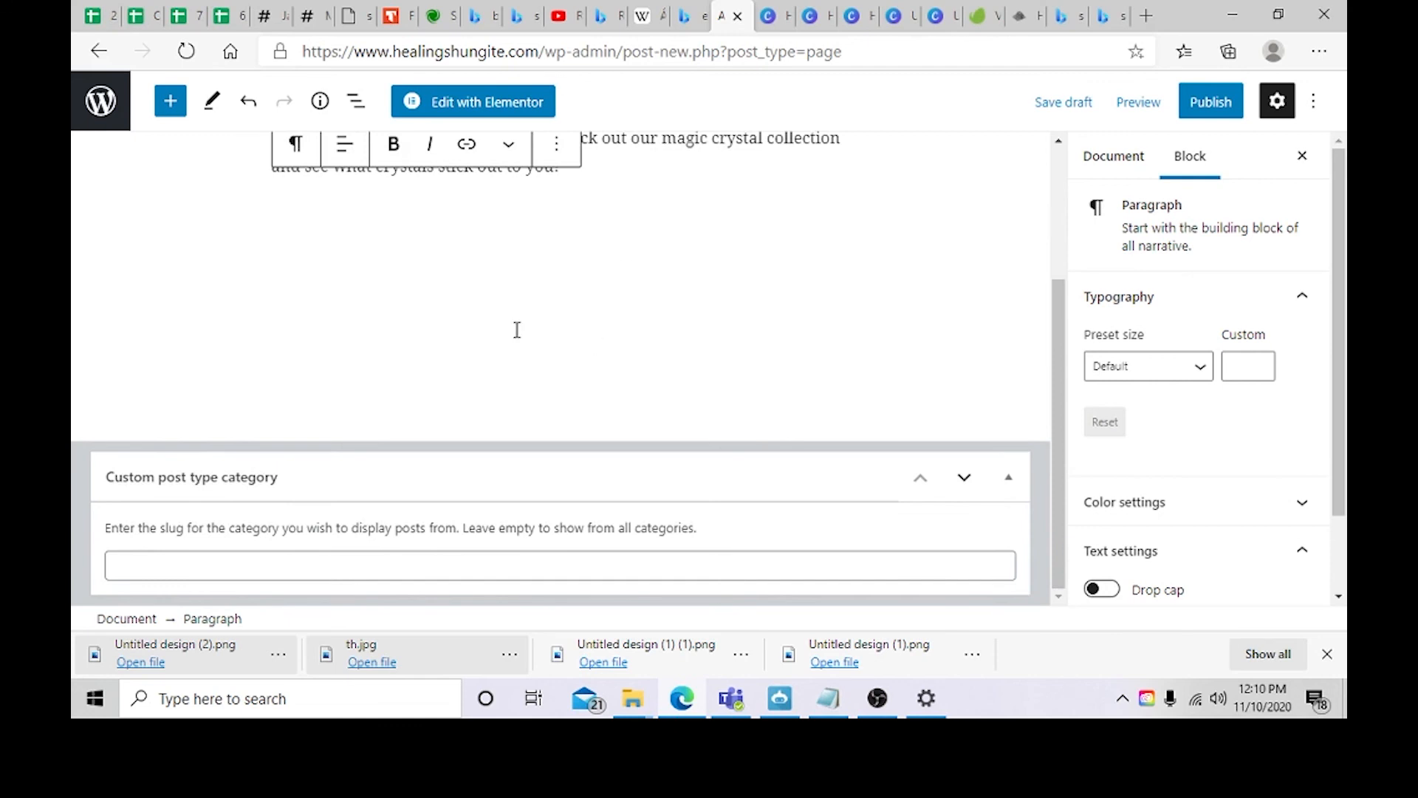
left_click(1212, 103)
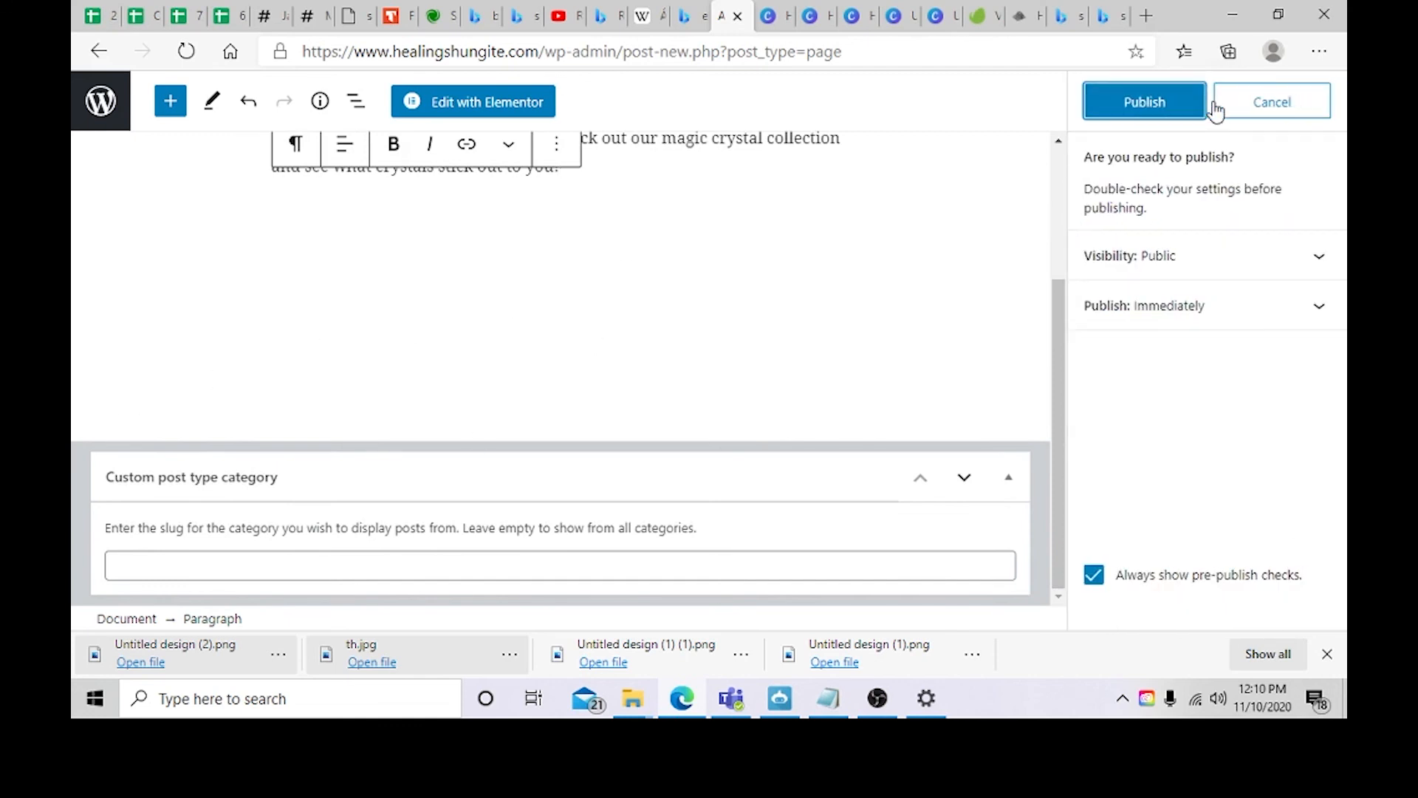
left_click(1143, 107)
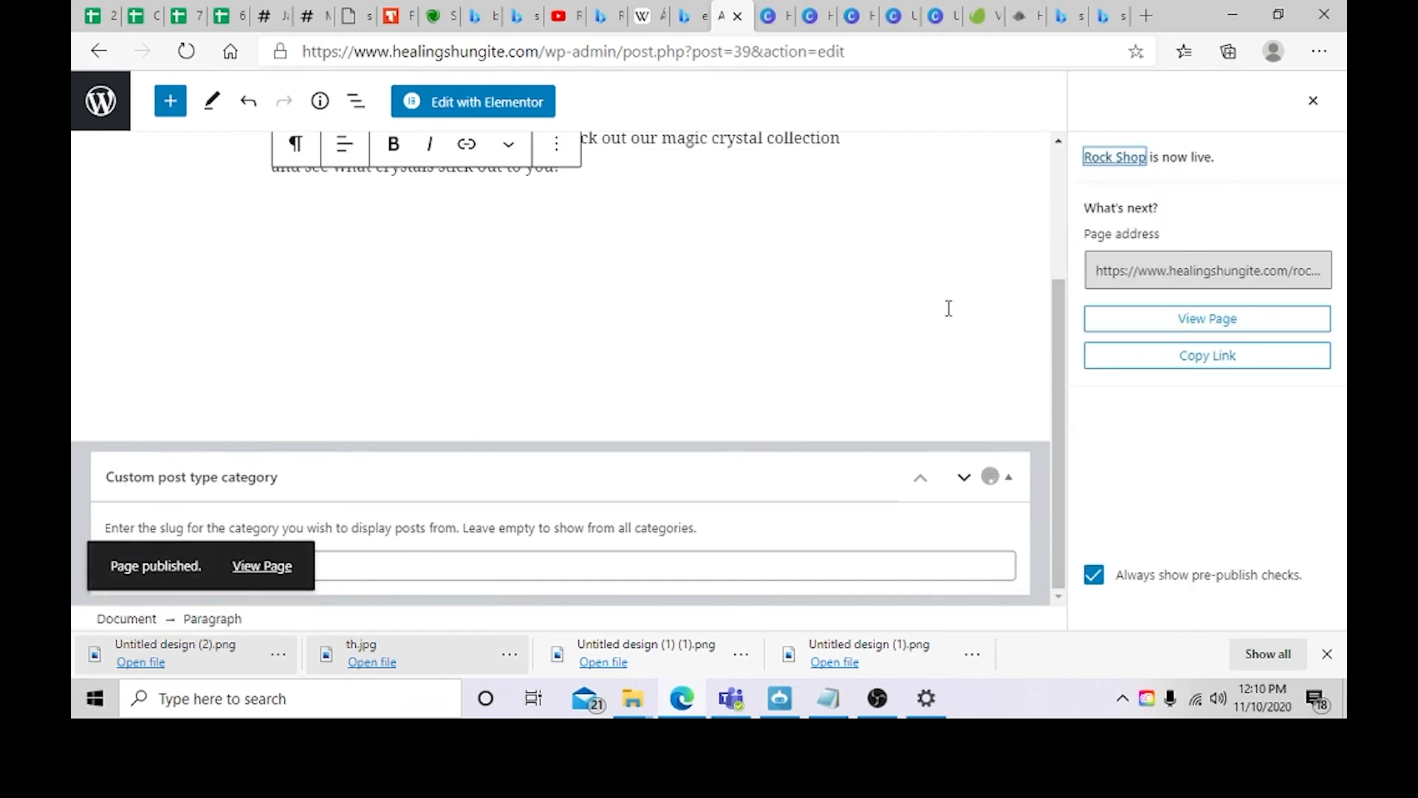
Step: Open the published Rock Shop page and scroll through it
scroll(923, 274, "up", 3)
left_click(1205, 325)
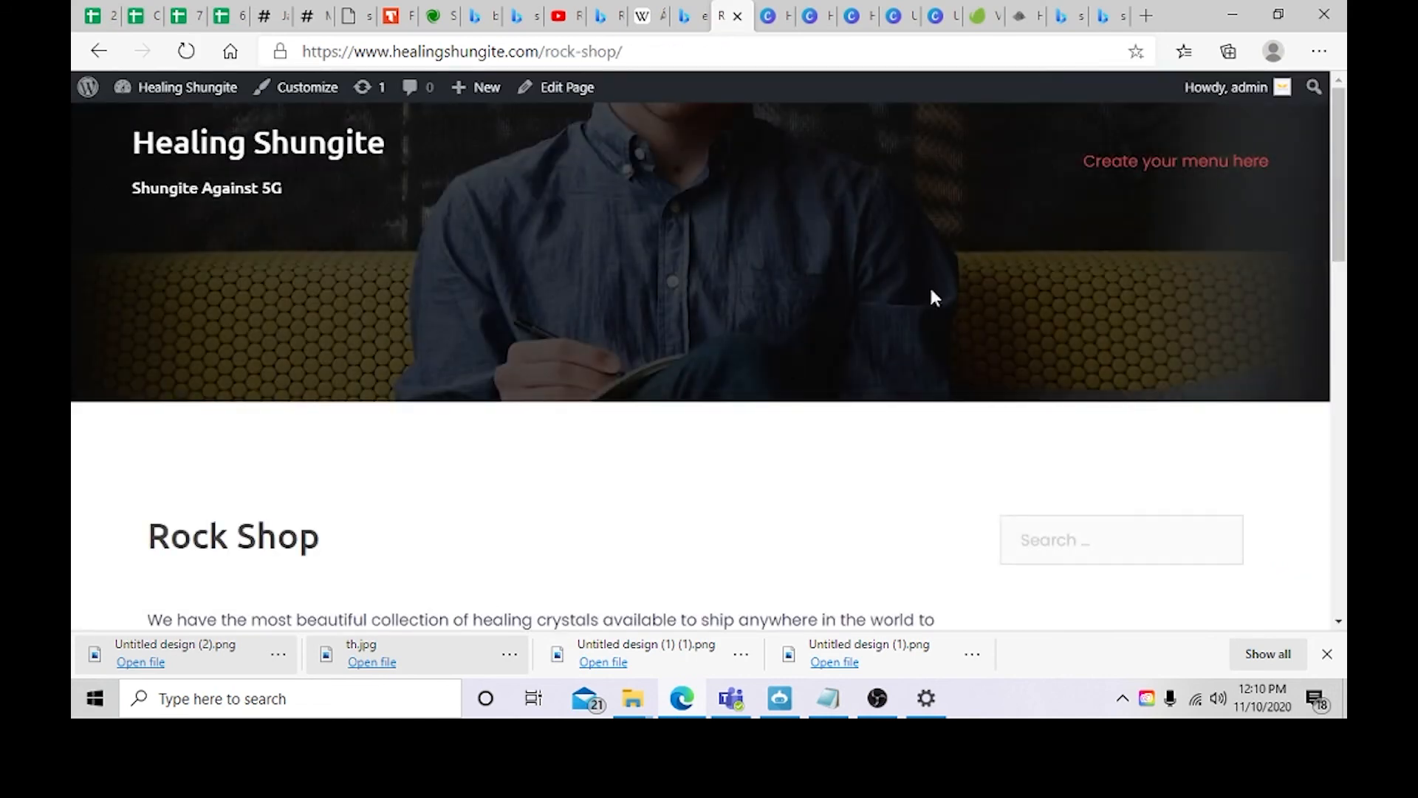
scroll(707, 266, "down", 4)
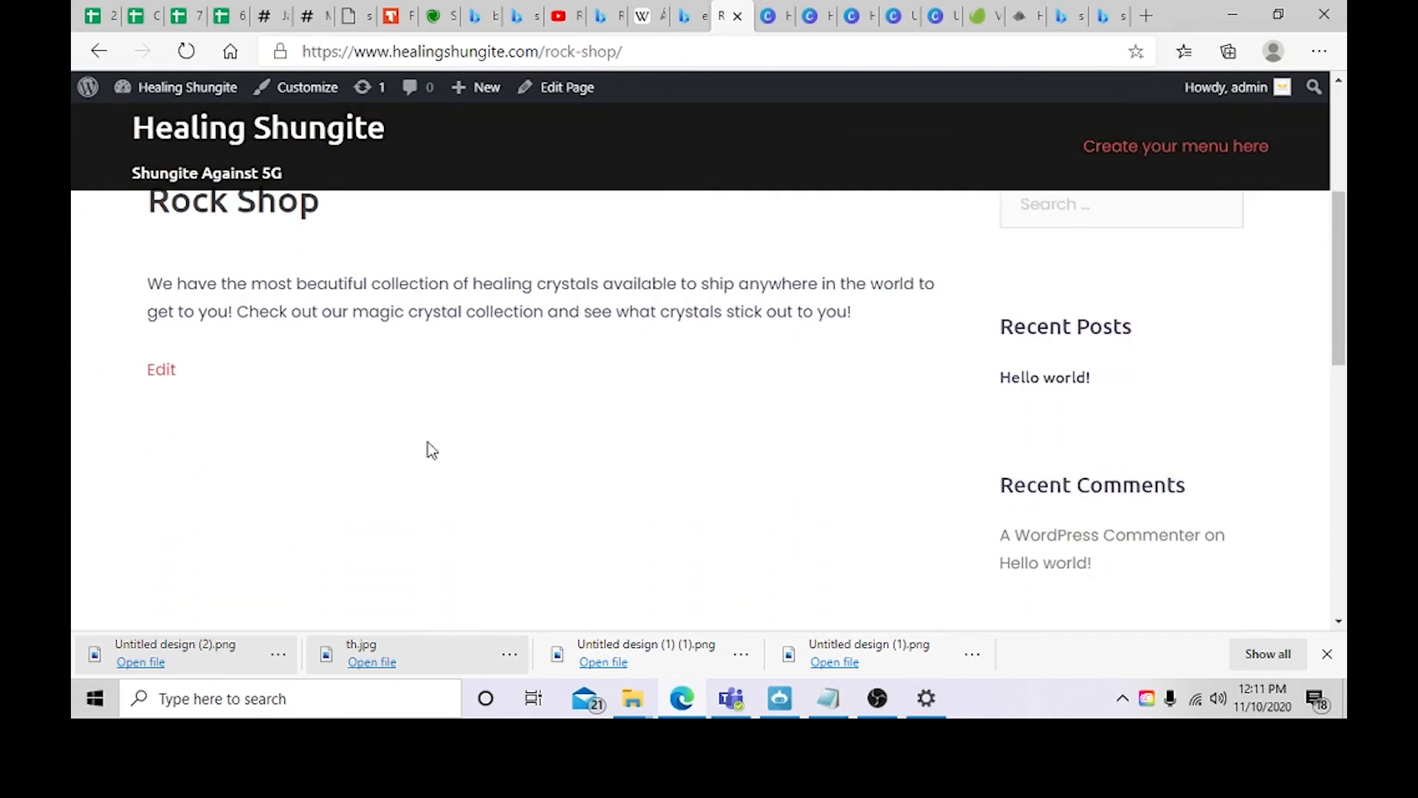
scroll(579, 478, "down", 1)
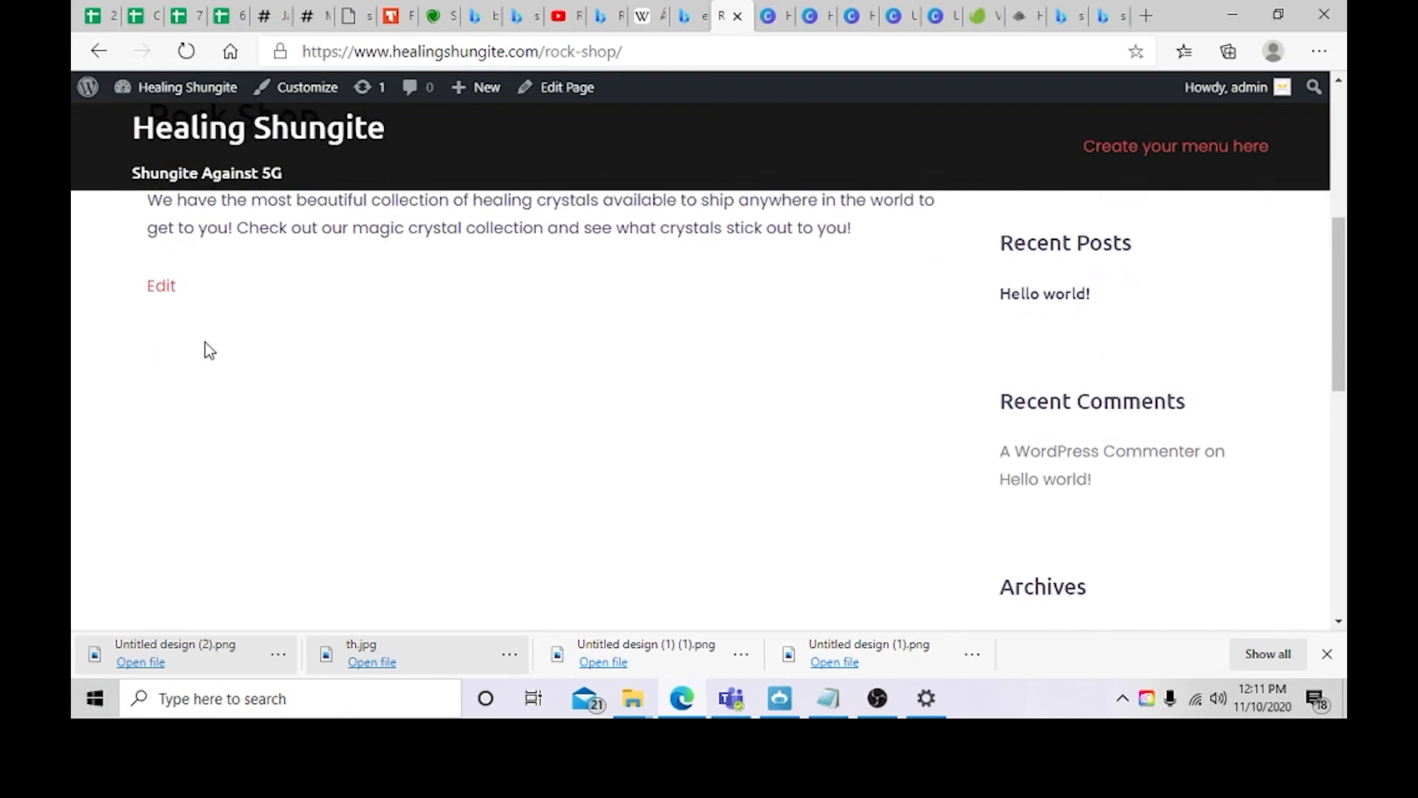
scroll(148, 266, "down", 2)
scroll(424, 392, "up", 6)
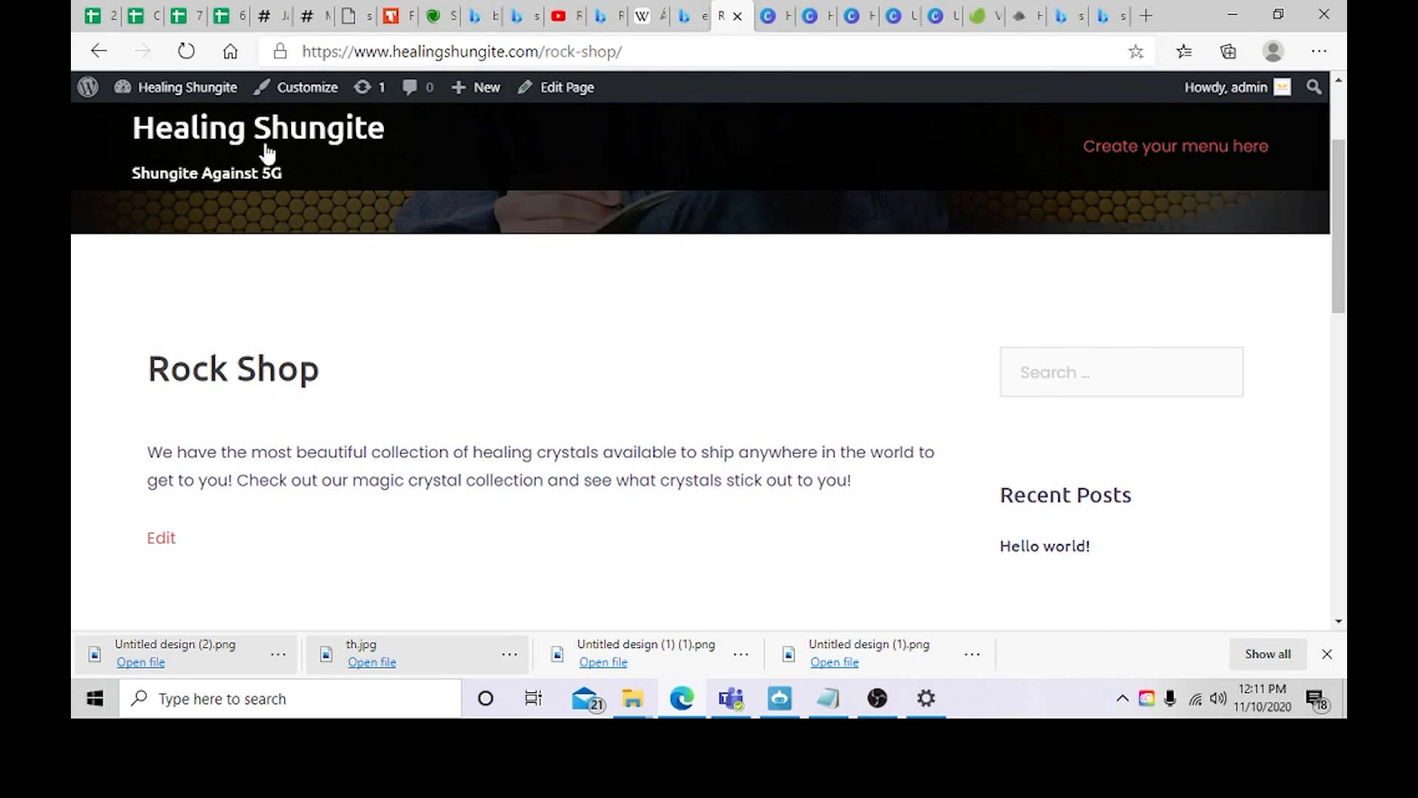
Step: Switch browser tabs to the Healing Shungite home page
left_click(685, 25)
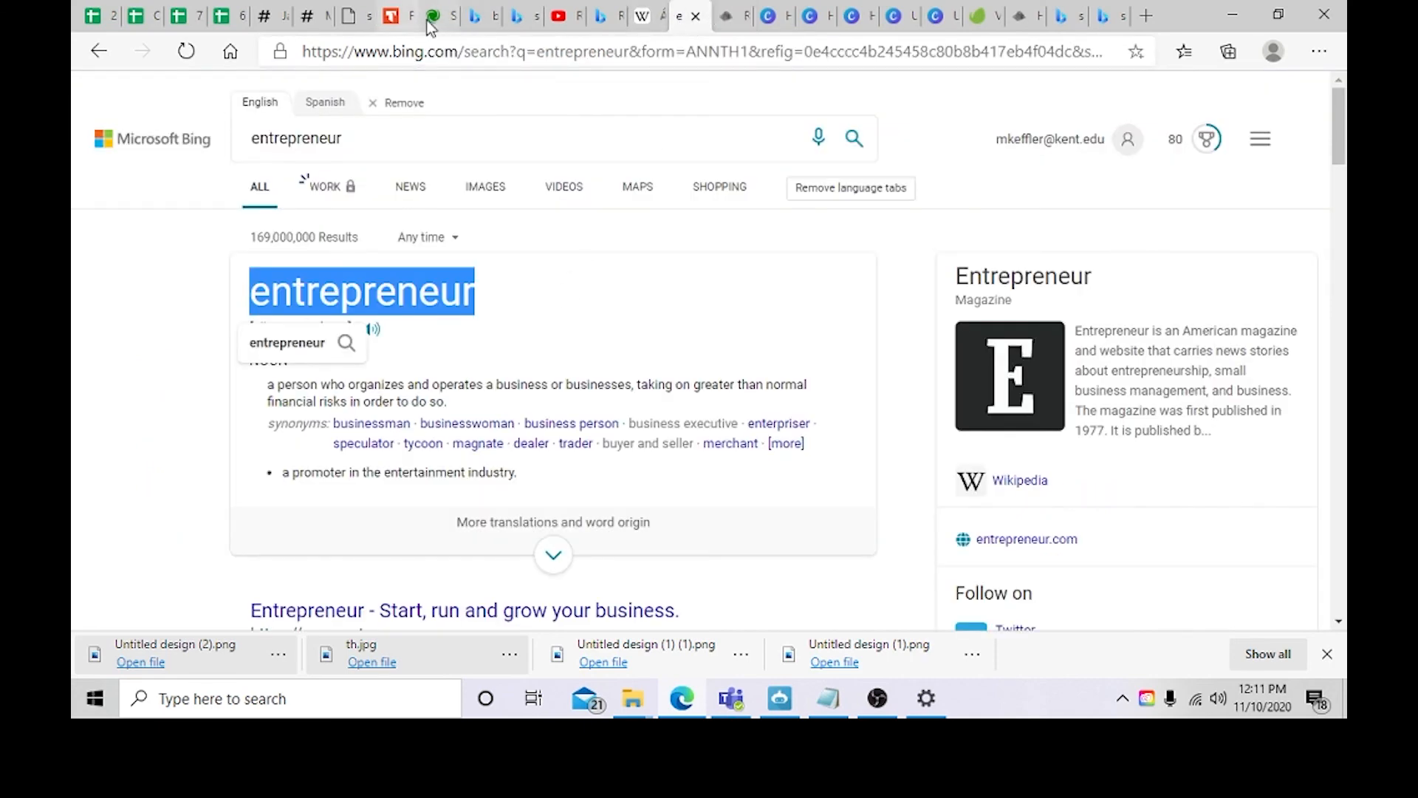
left_click(1104, 16)
left_click(1019, 16)
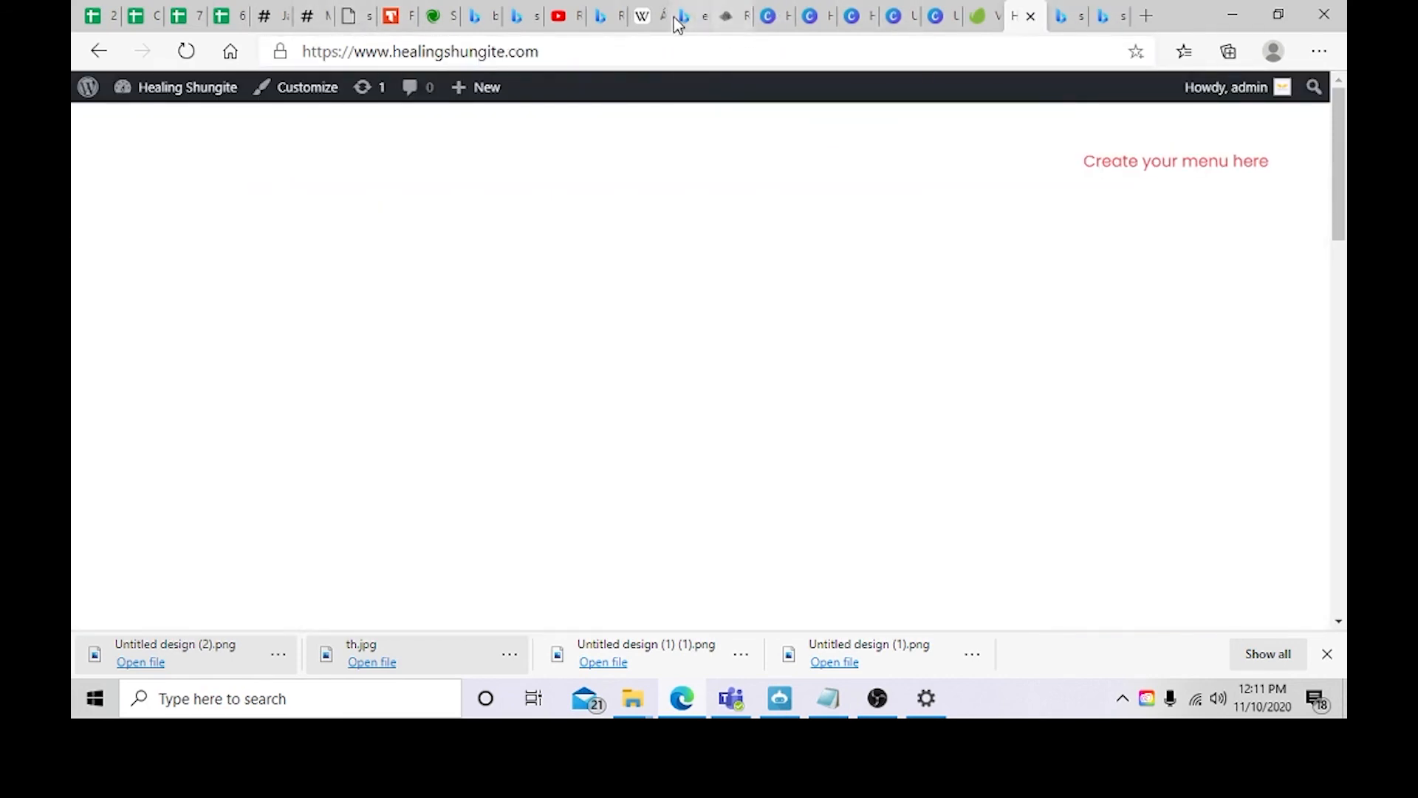
Step: Open the published Rock Shop page from the Pages list and copy its address
left_click(727, 16)
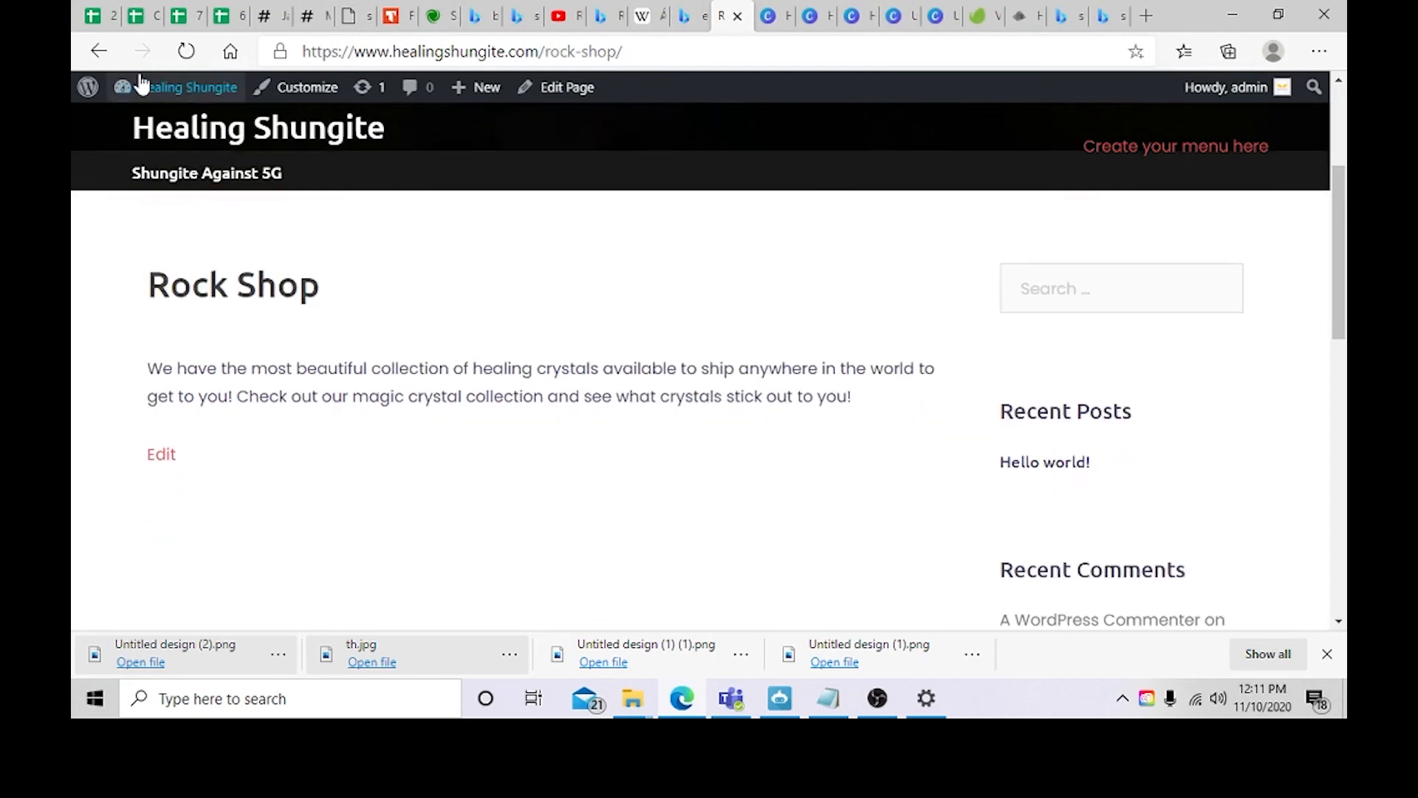
left_click(87, 90)
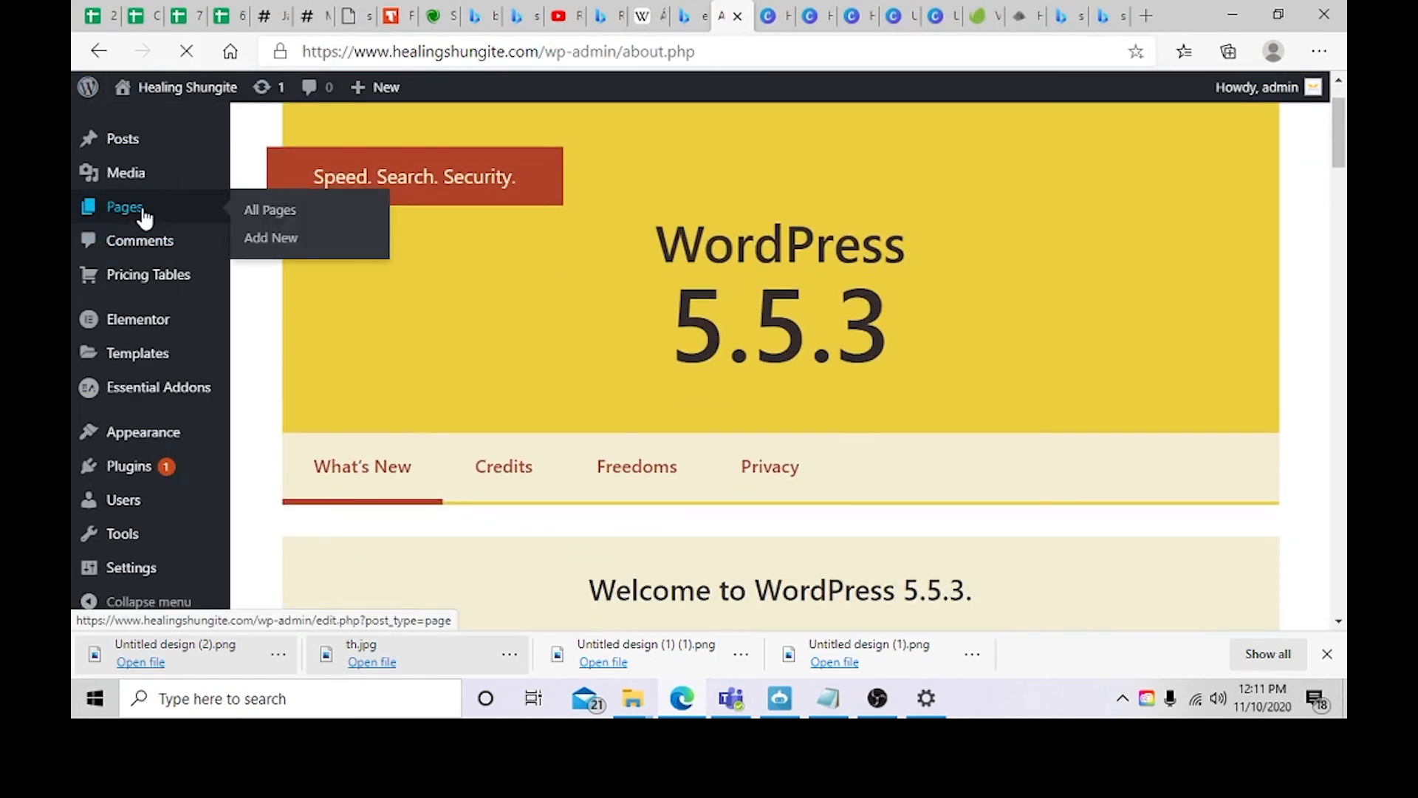
left_click(142, 216)
scroll(393, 250, "down", 5)
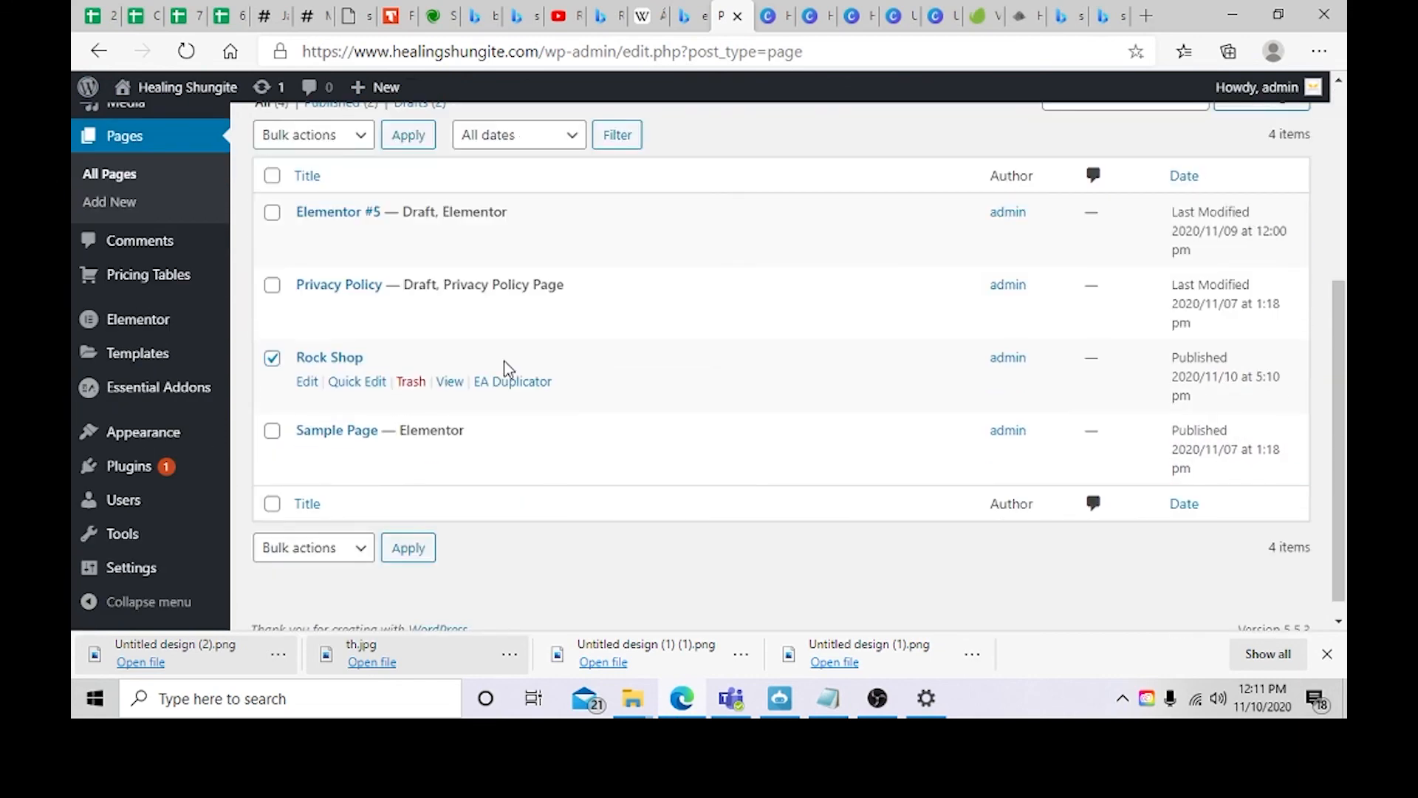
left_click(449, 382)
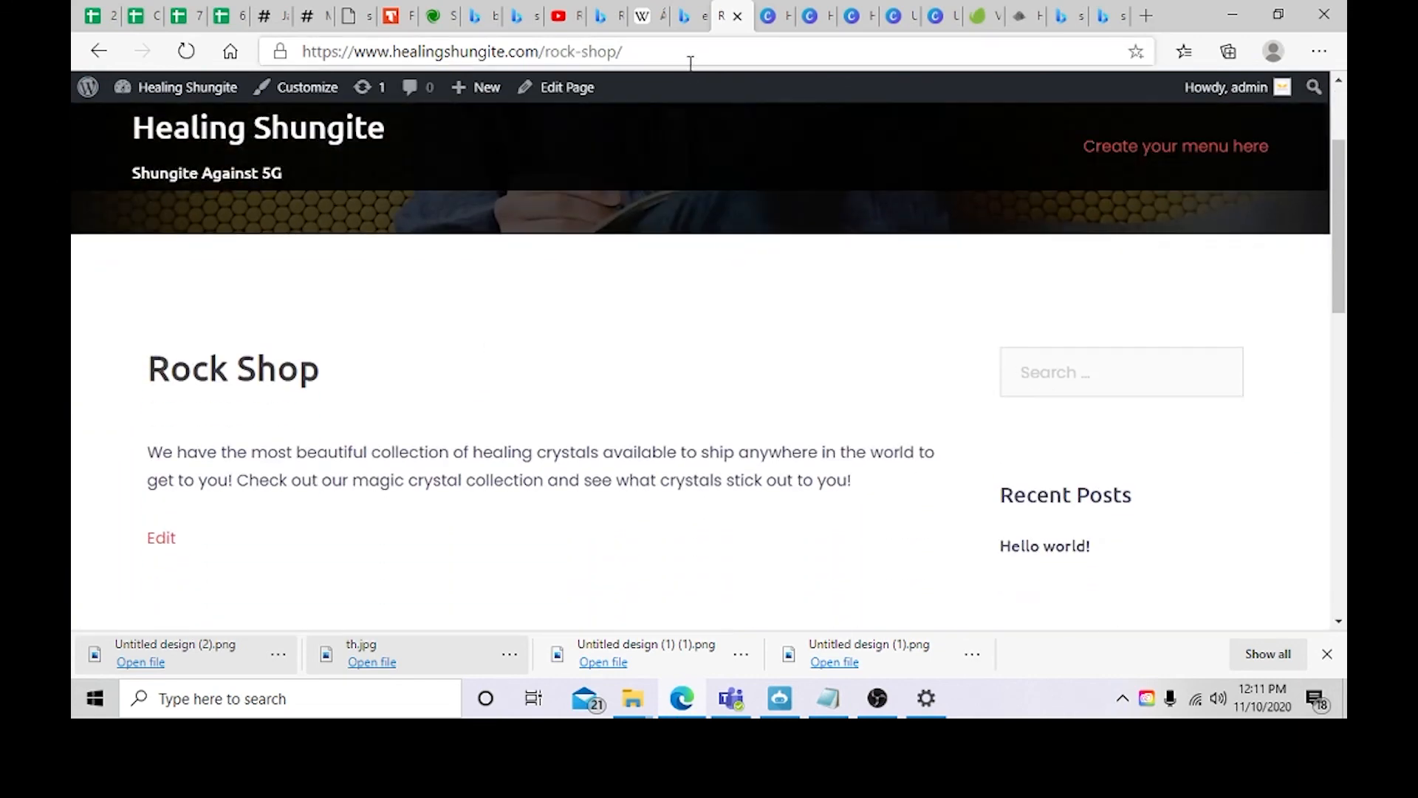
left_click_drag(666, 51, 268, 48)
key("ctrl+c")
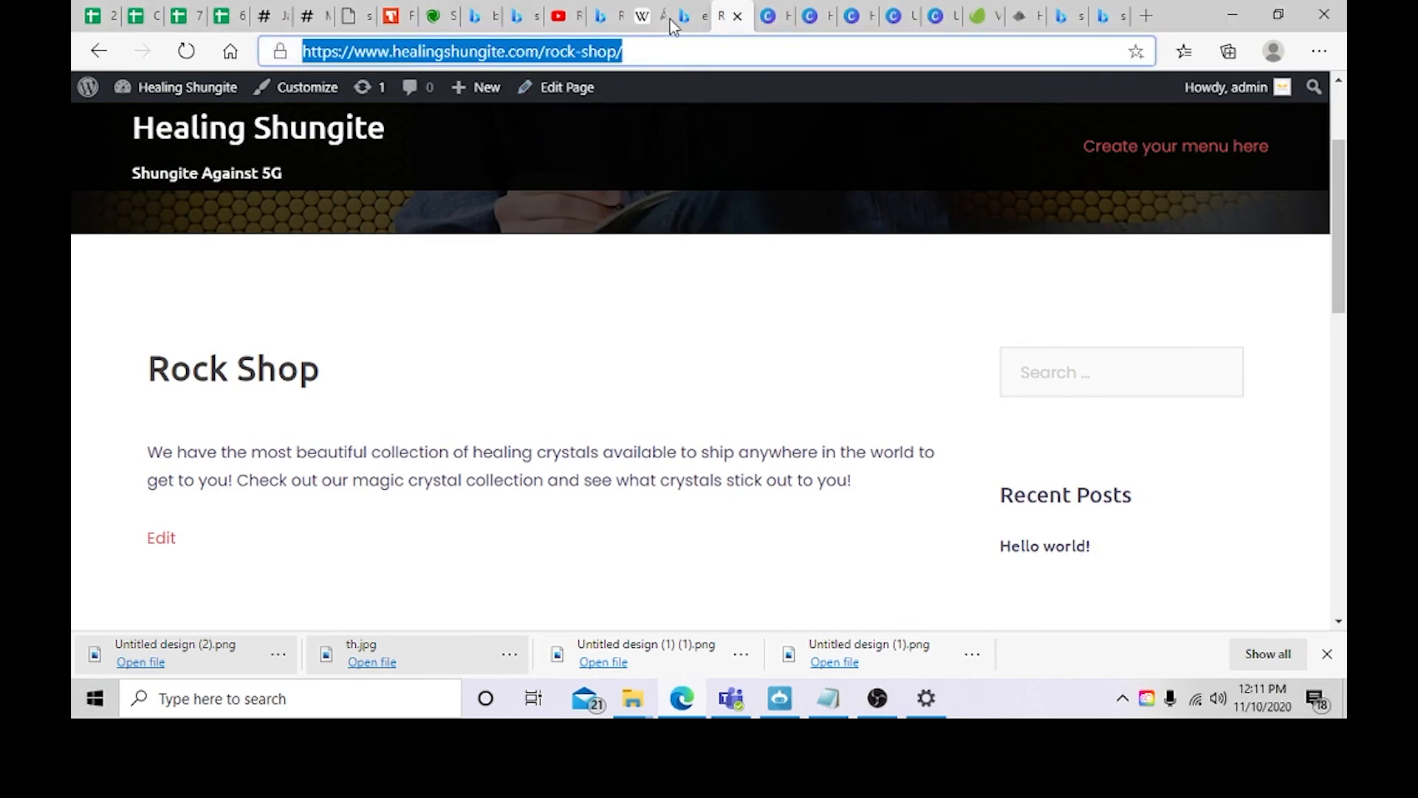
left_click(98, 50)
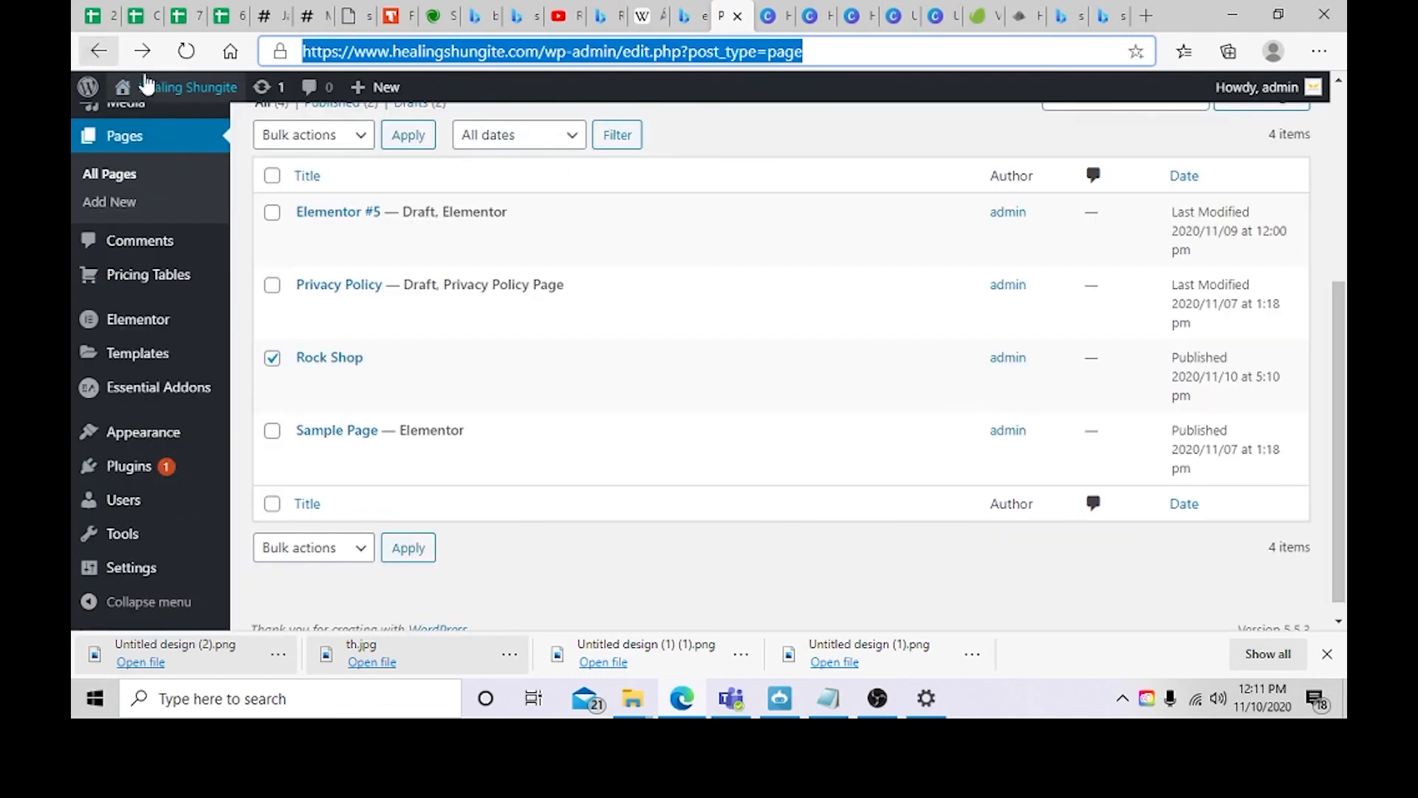
left_click(147, 86)
scroll(561, 354, "down", 2)
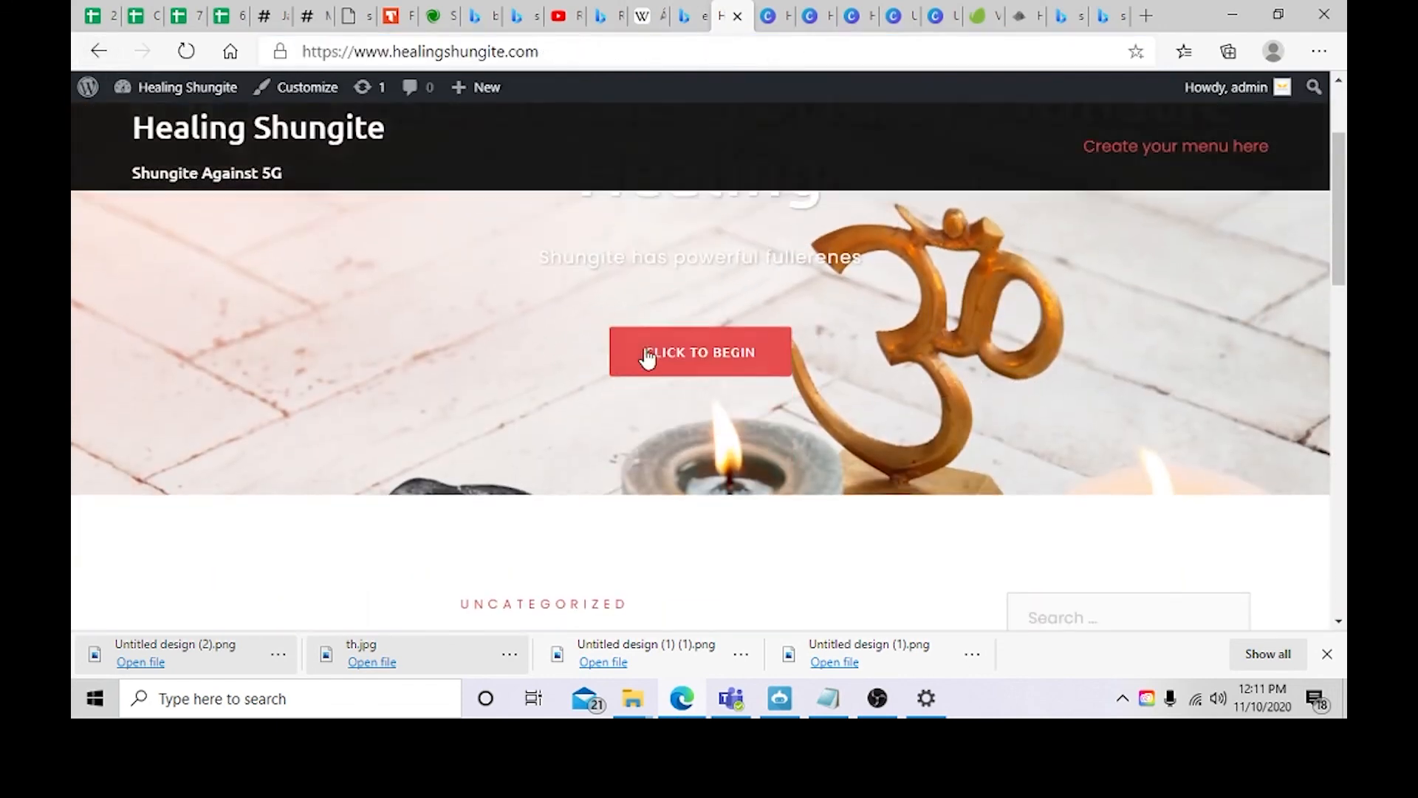
left_click(647, 358)
left_click(314, 88)
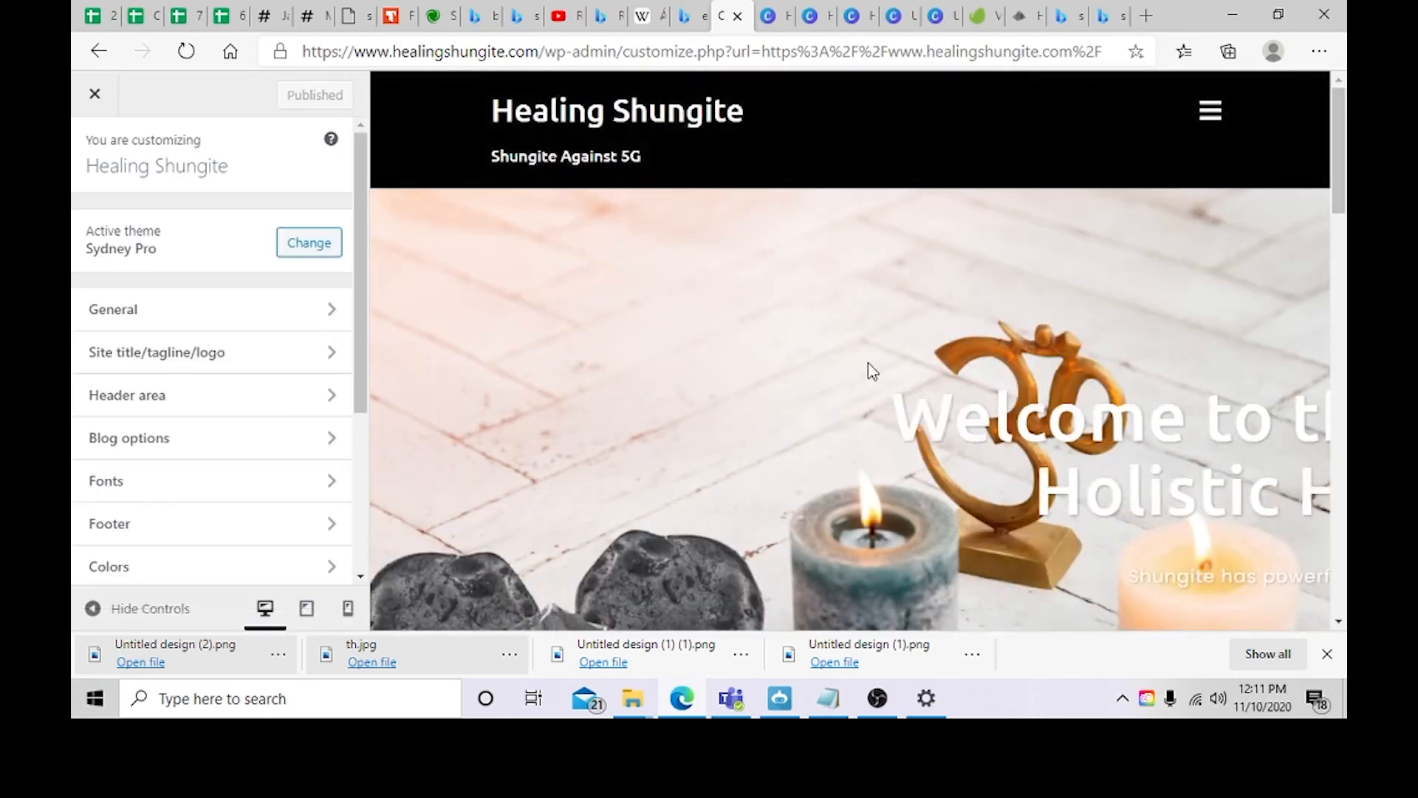
scroll(864, 377, "down", 3)
left_click(849, 416)
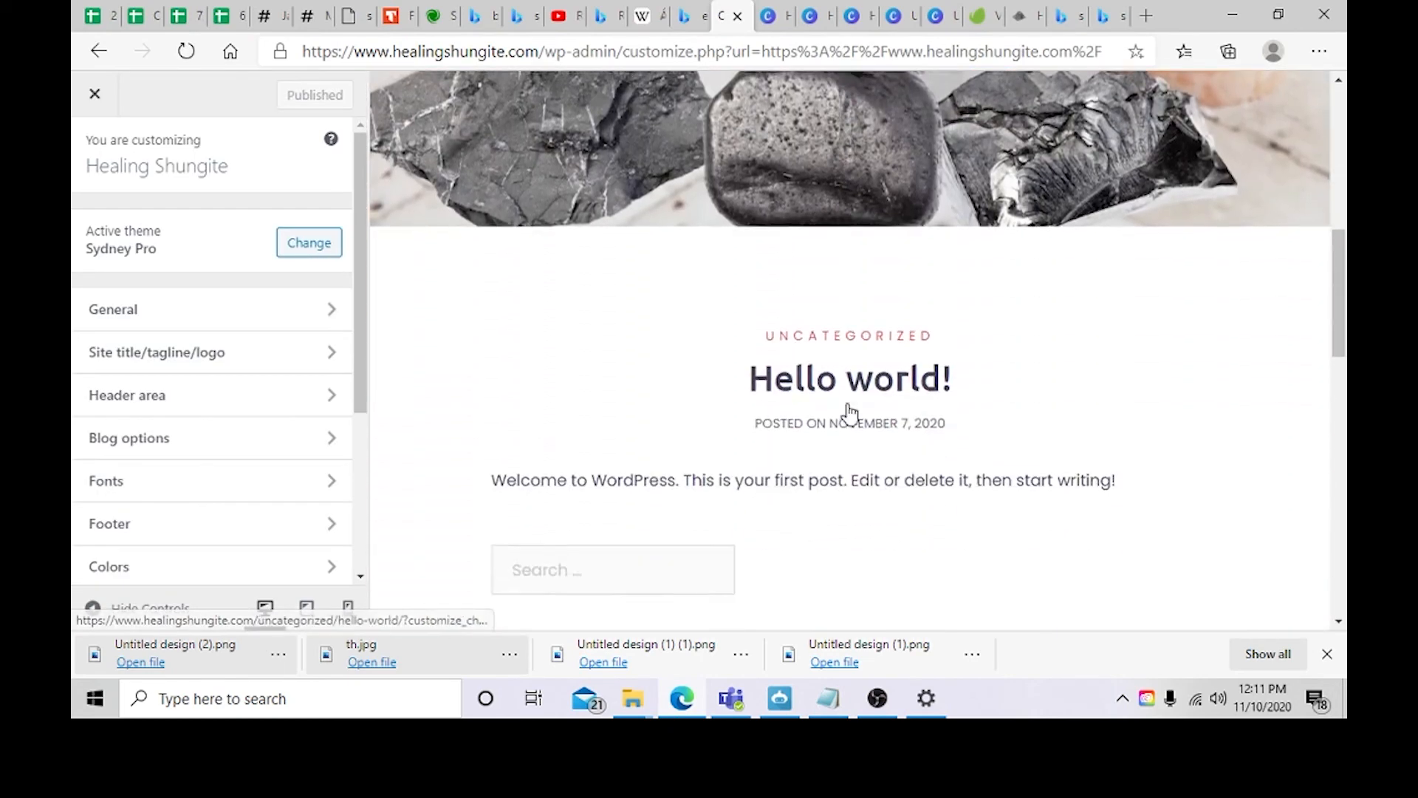
scroll(786, 403, "up", 8)
left_click(782, 428)
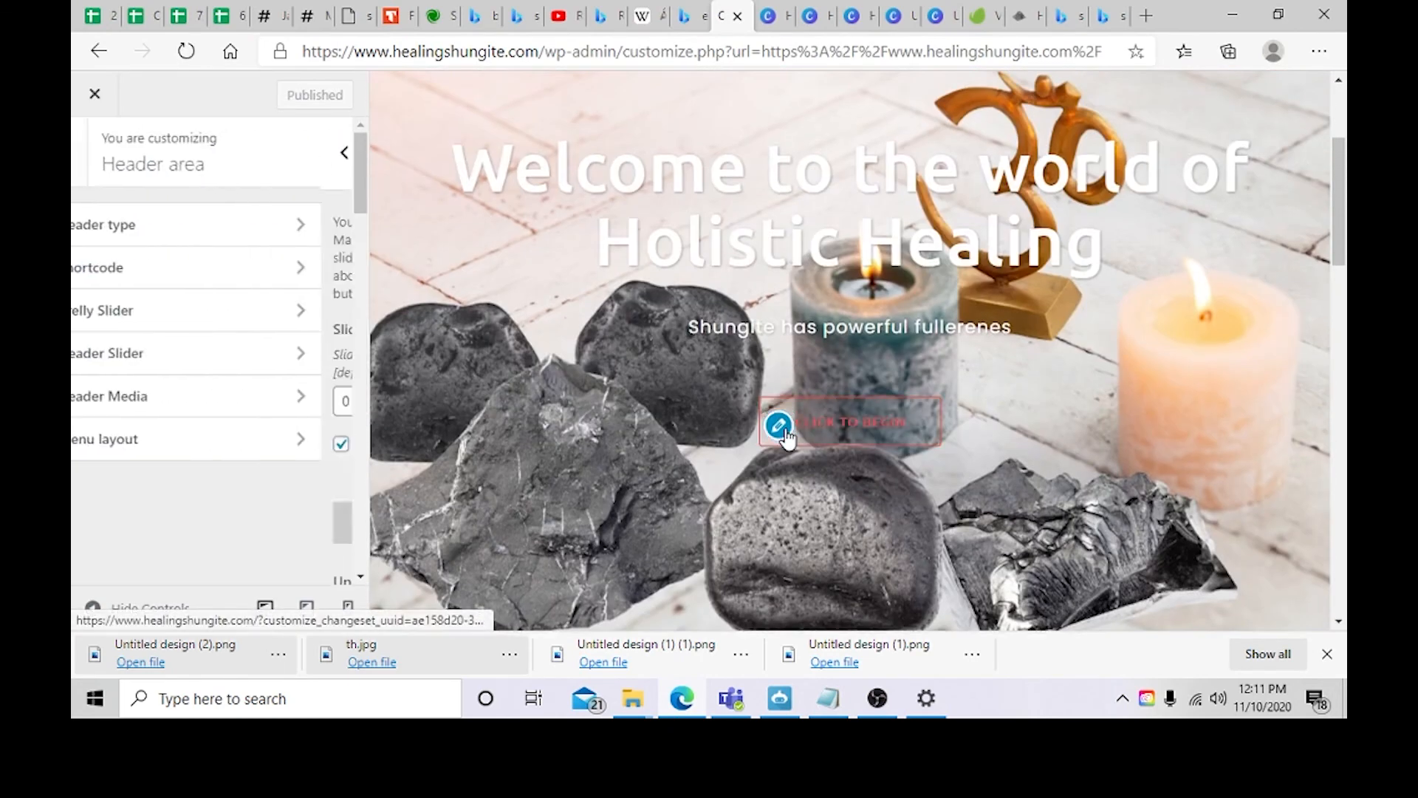
left_click(197, 364)
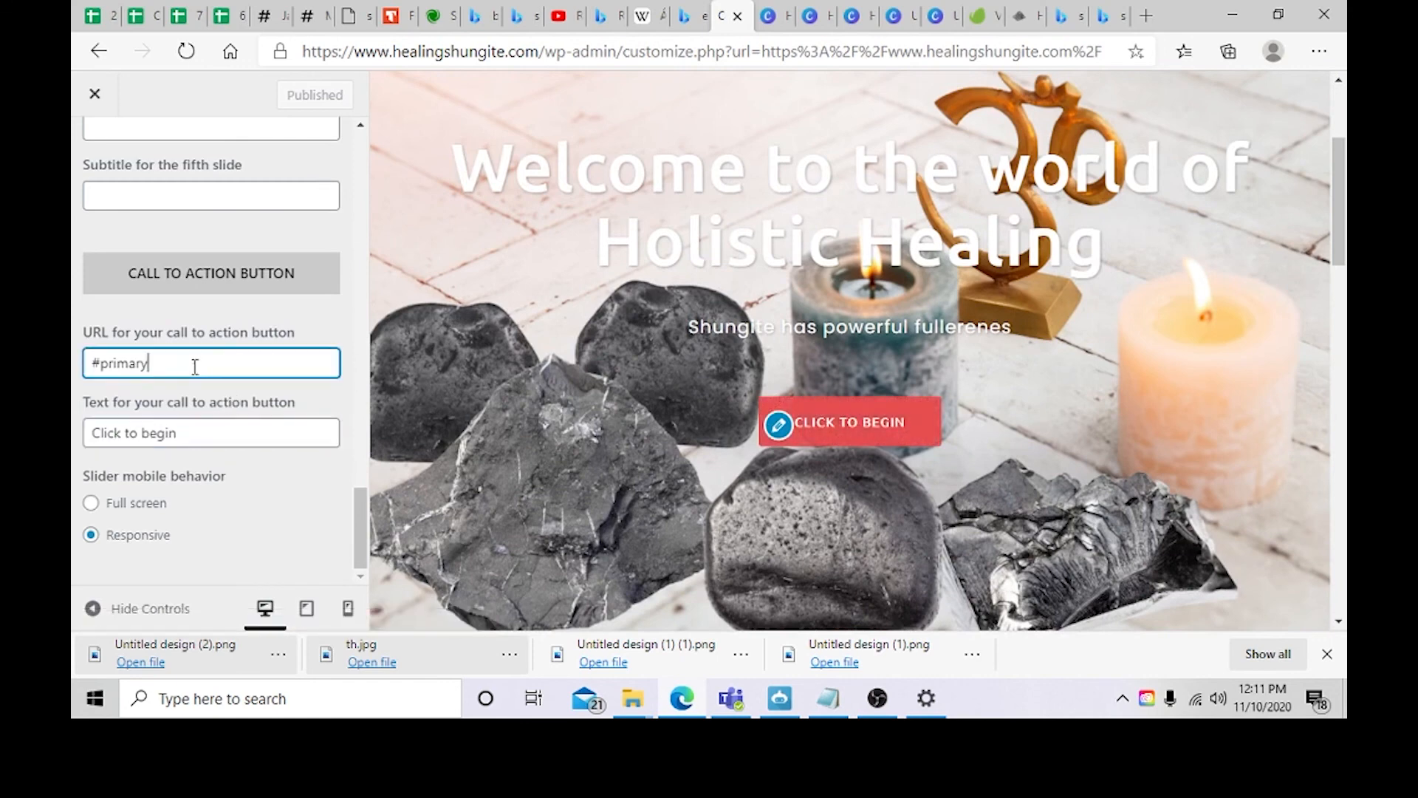
left_click_drag(196, 364, 74, 361)
key("BackSpace")
key("ctrl+v")
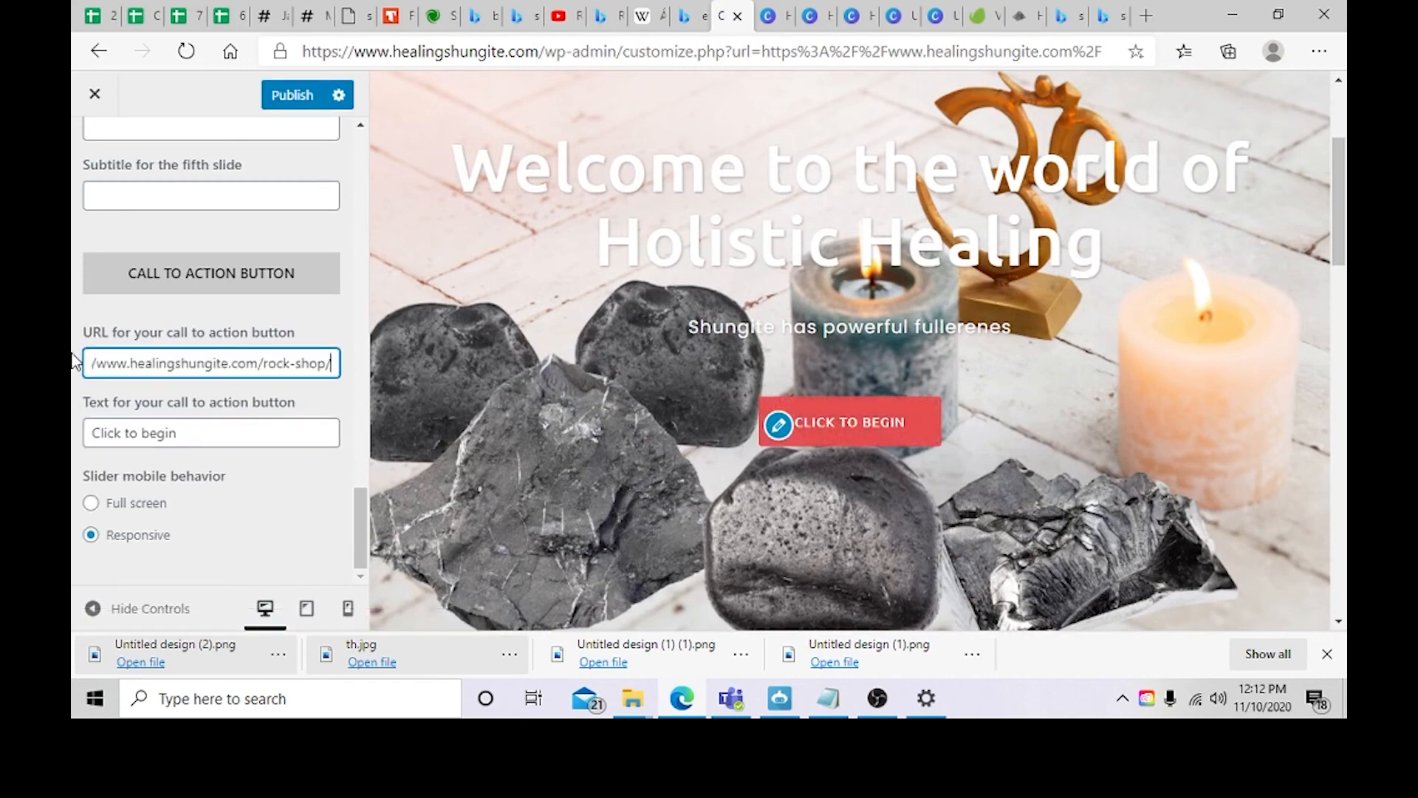
Step: Change the call-to-action button text to "Shop Now" and publish the Customizer changes
left_click(298, 465)
left_click(227, 422)
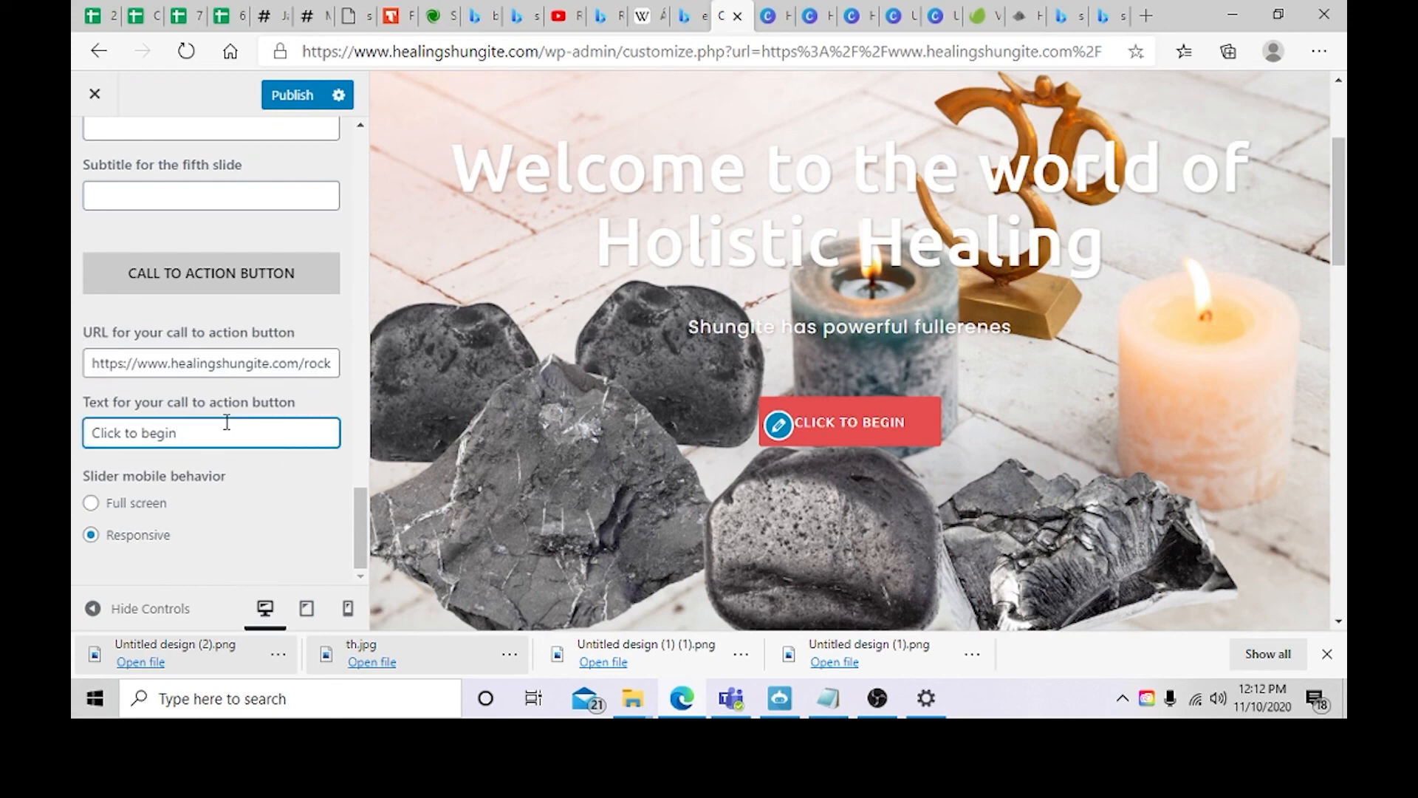
key("BackSpace")
key("BackSpace")
key("BackSpace")
key("BackSpace")
key("BackSpace")
type("Shop Now")
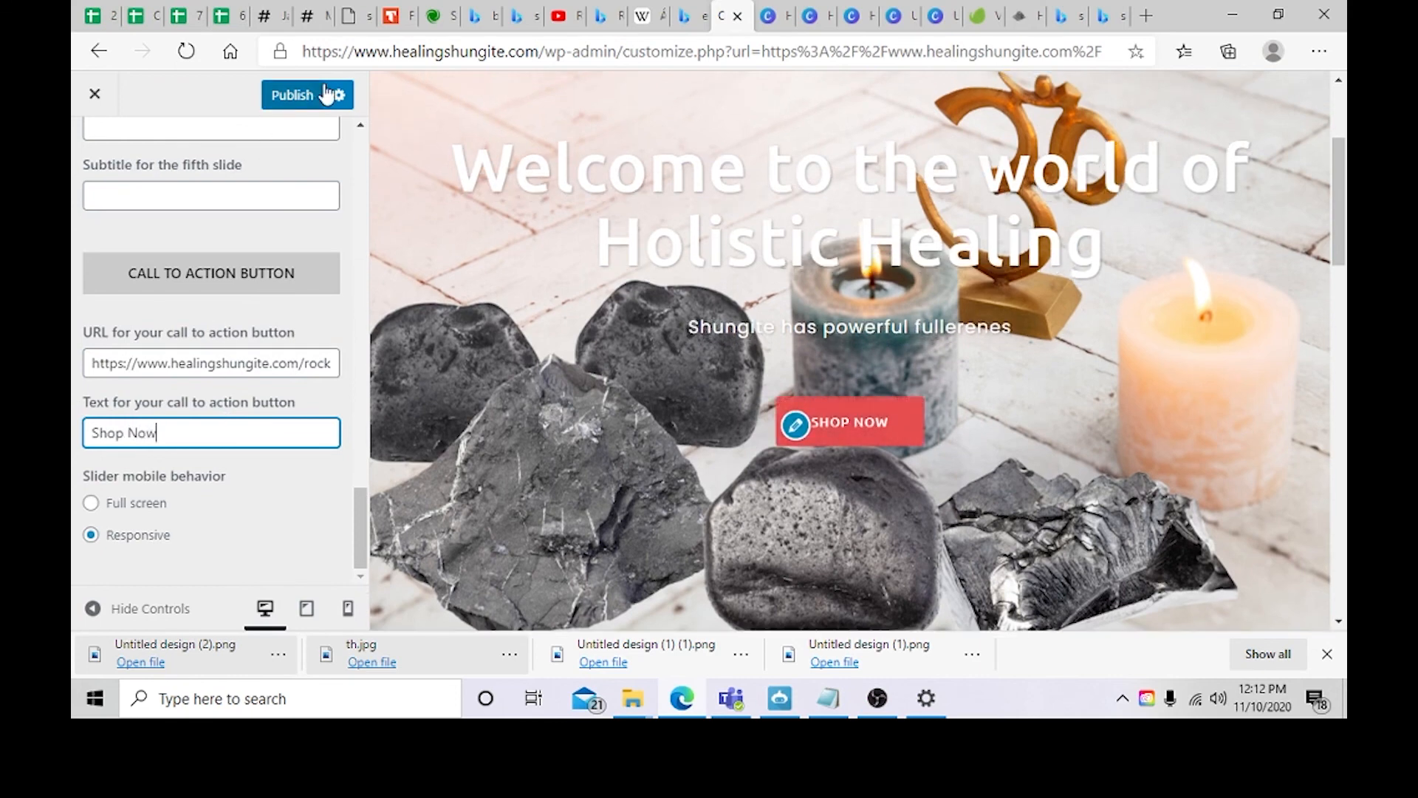
left_click(300, 97)
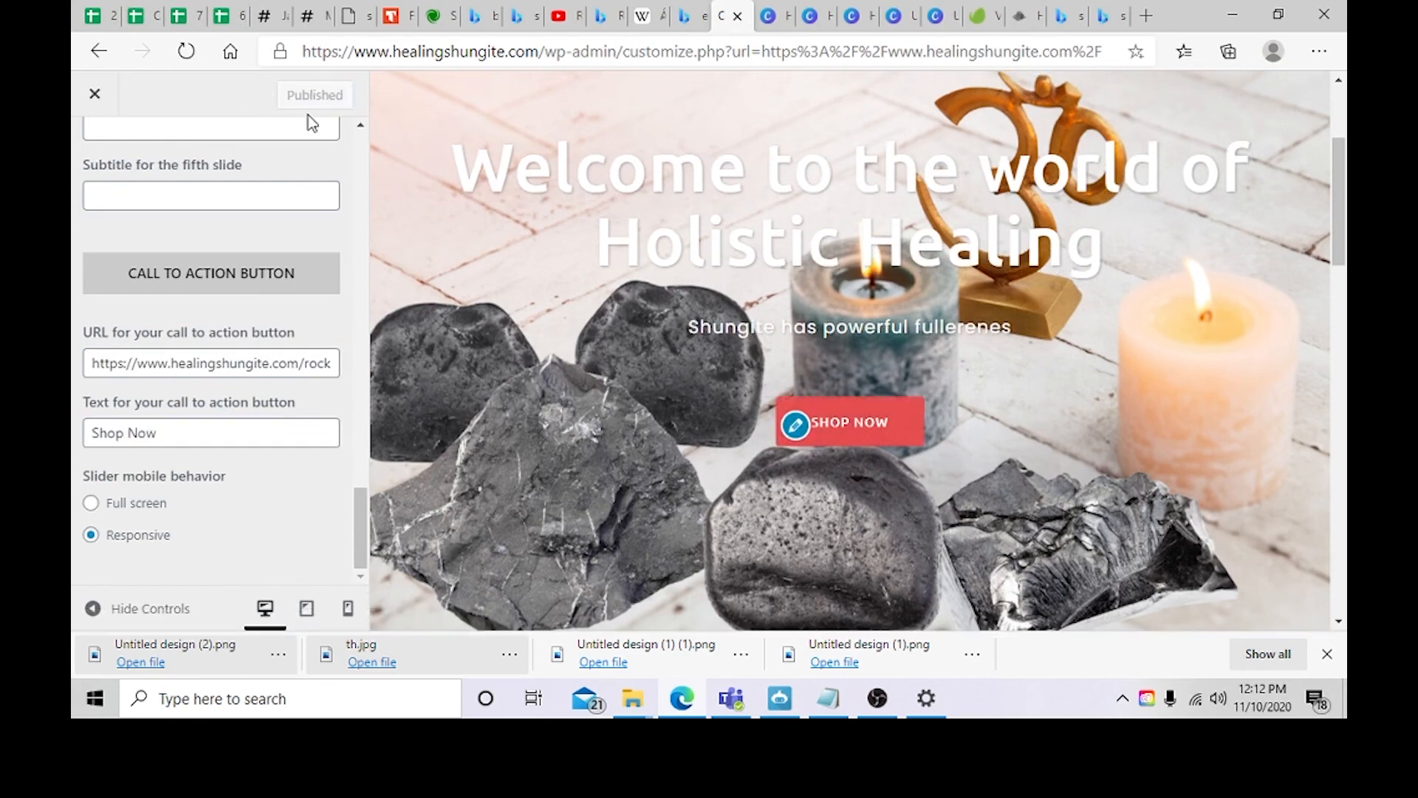
Step: Test the Shop Now button in the preview and scroll through the page it opens
left_click(848, 420)
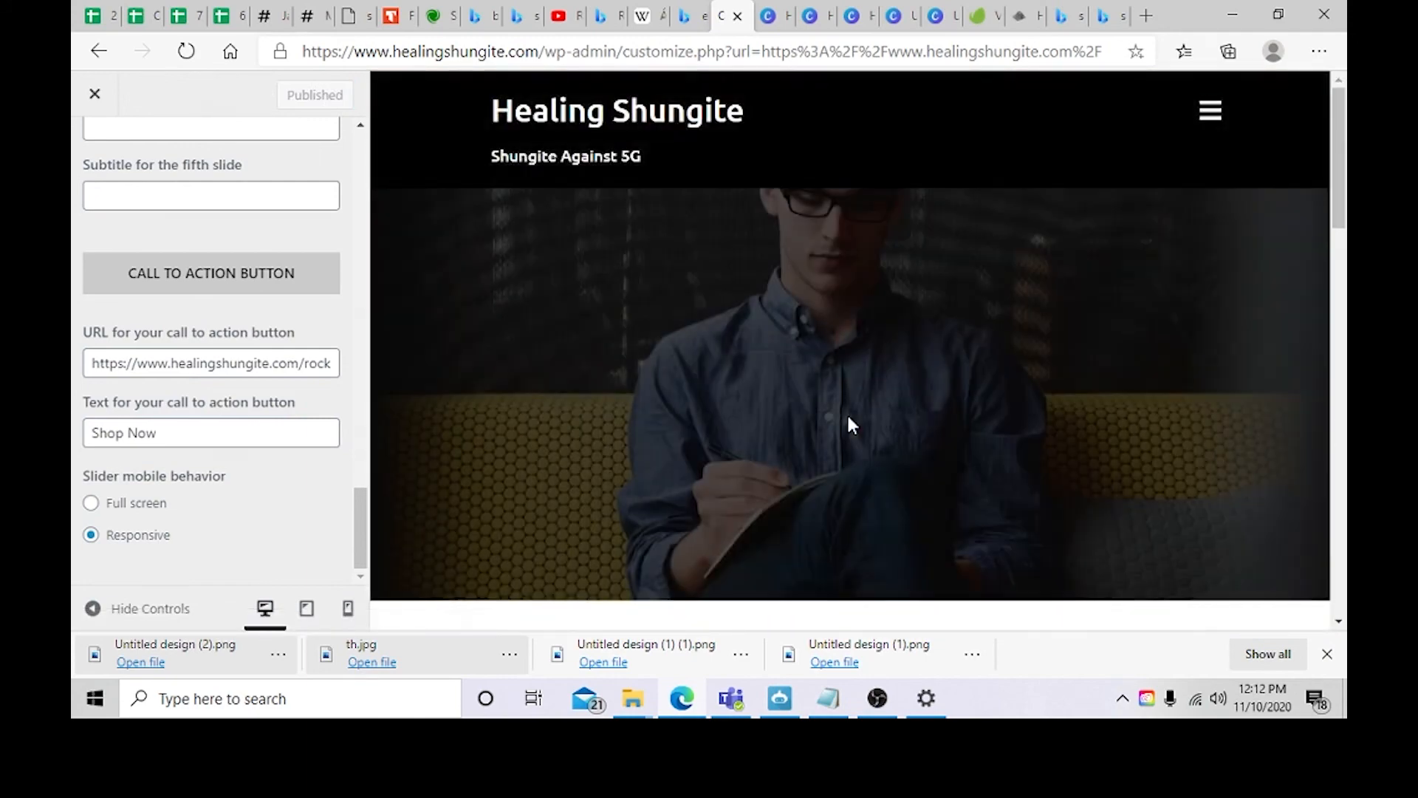
scroll(846, 414, "down", 6)
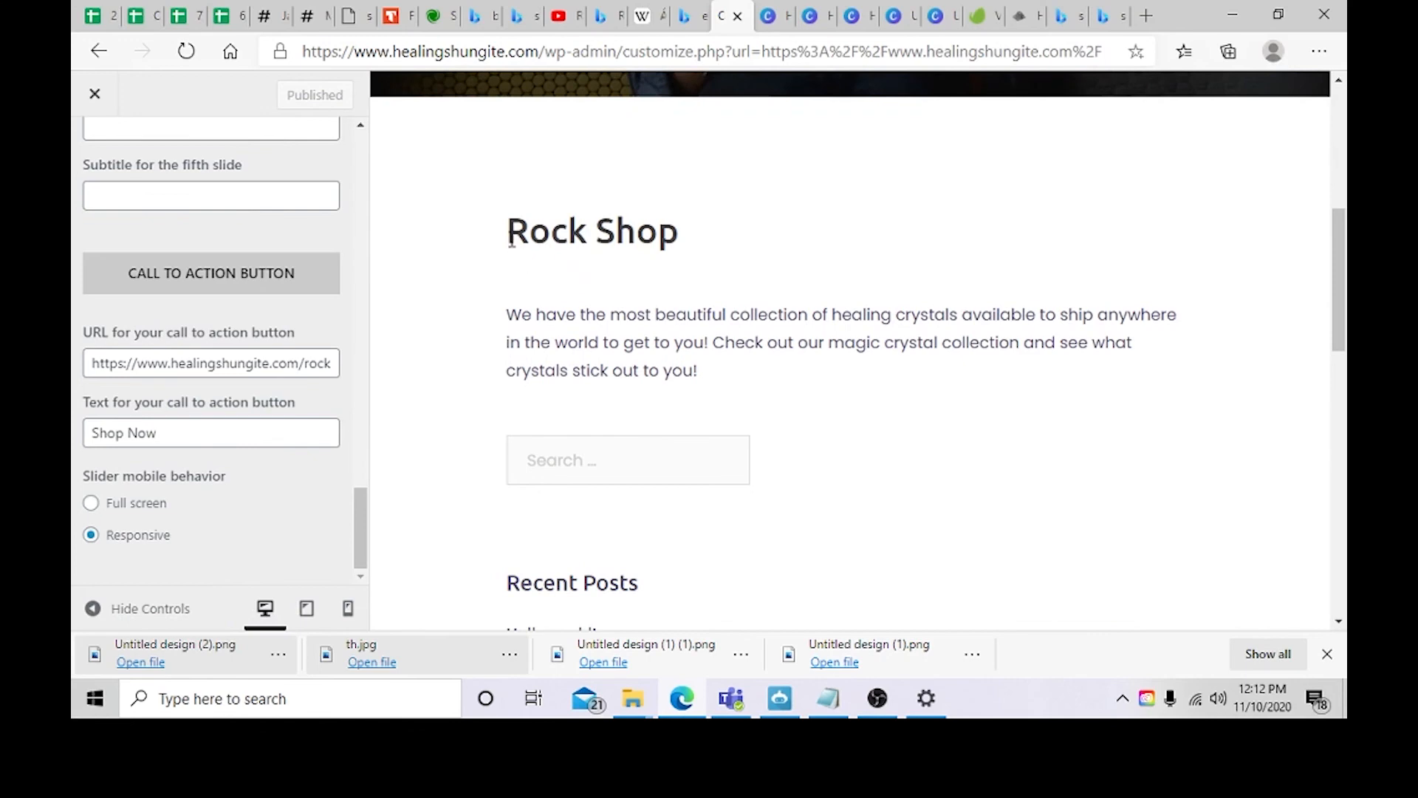
left_click_drag(512, 244, 703, 275)
left_click(722, 424)
scroll(722, 424, "down", 1)
scroll(725, 428, "up", 3)
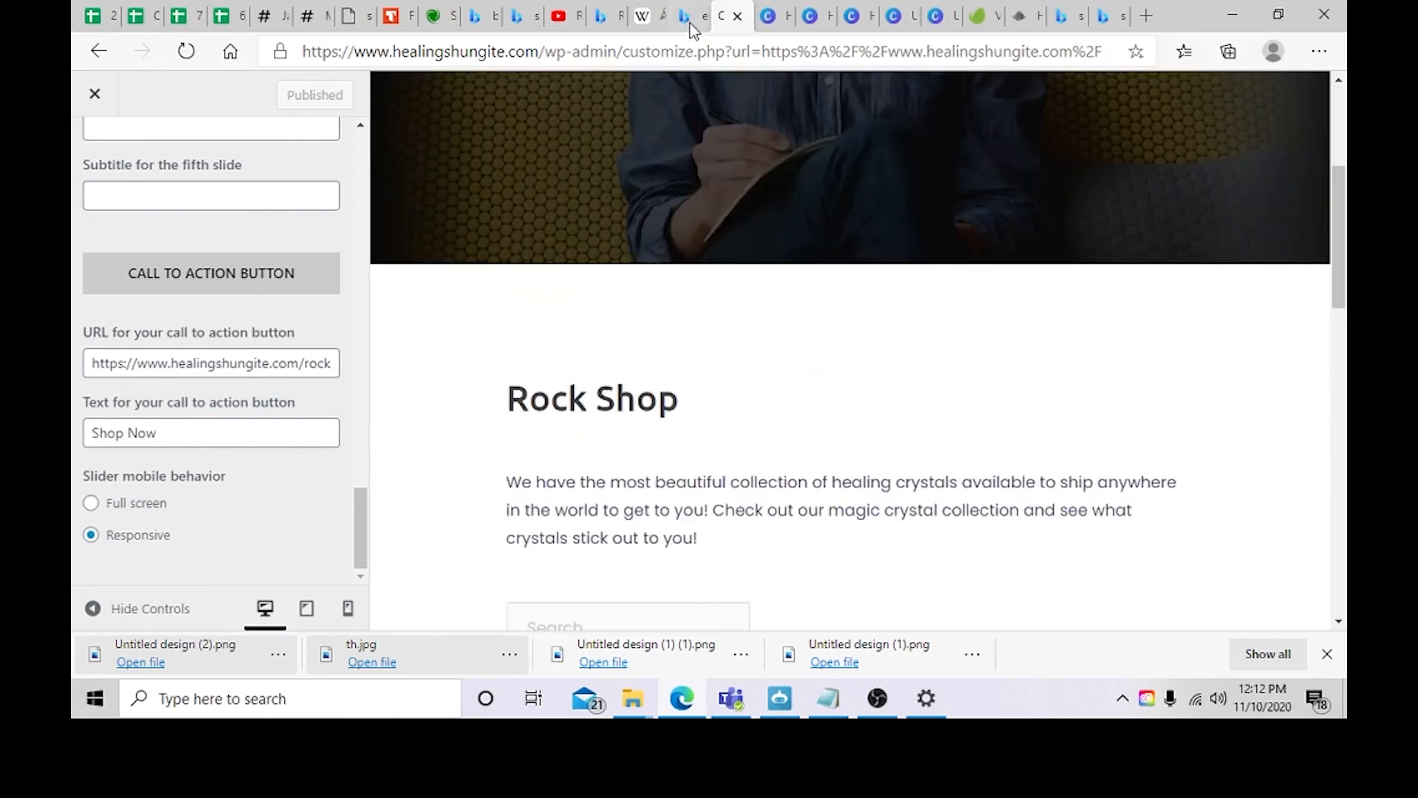
scroll(703, 279, "up", 5)
scroll(864, 418, "down", 6)
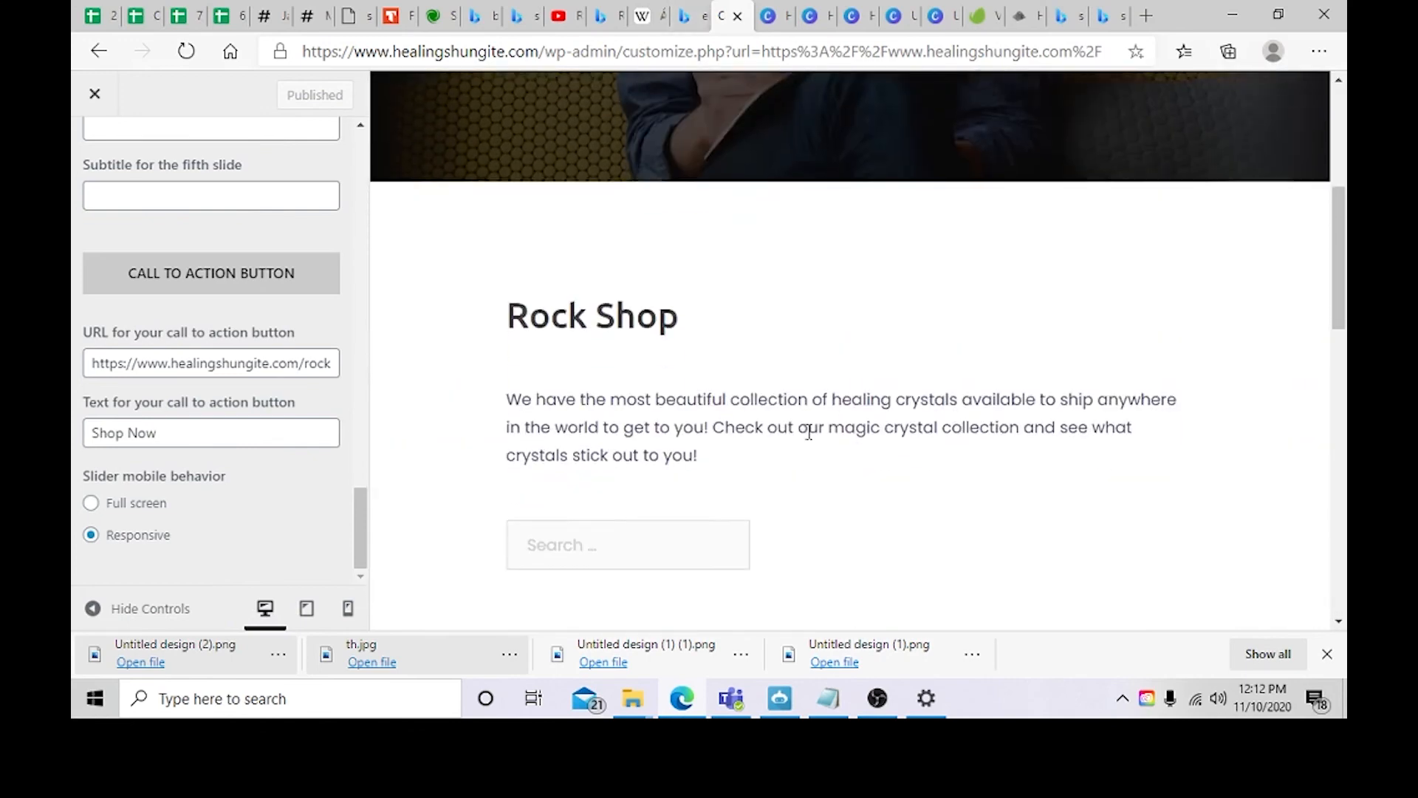
scroll(725, 386, "down", 8)
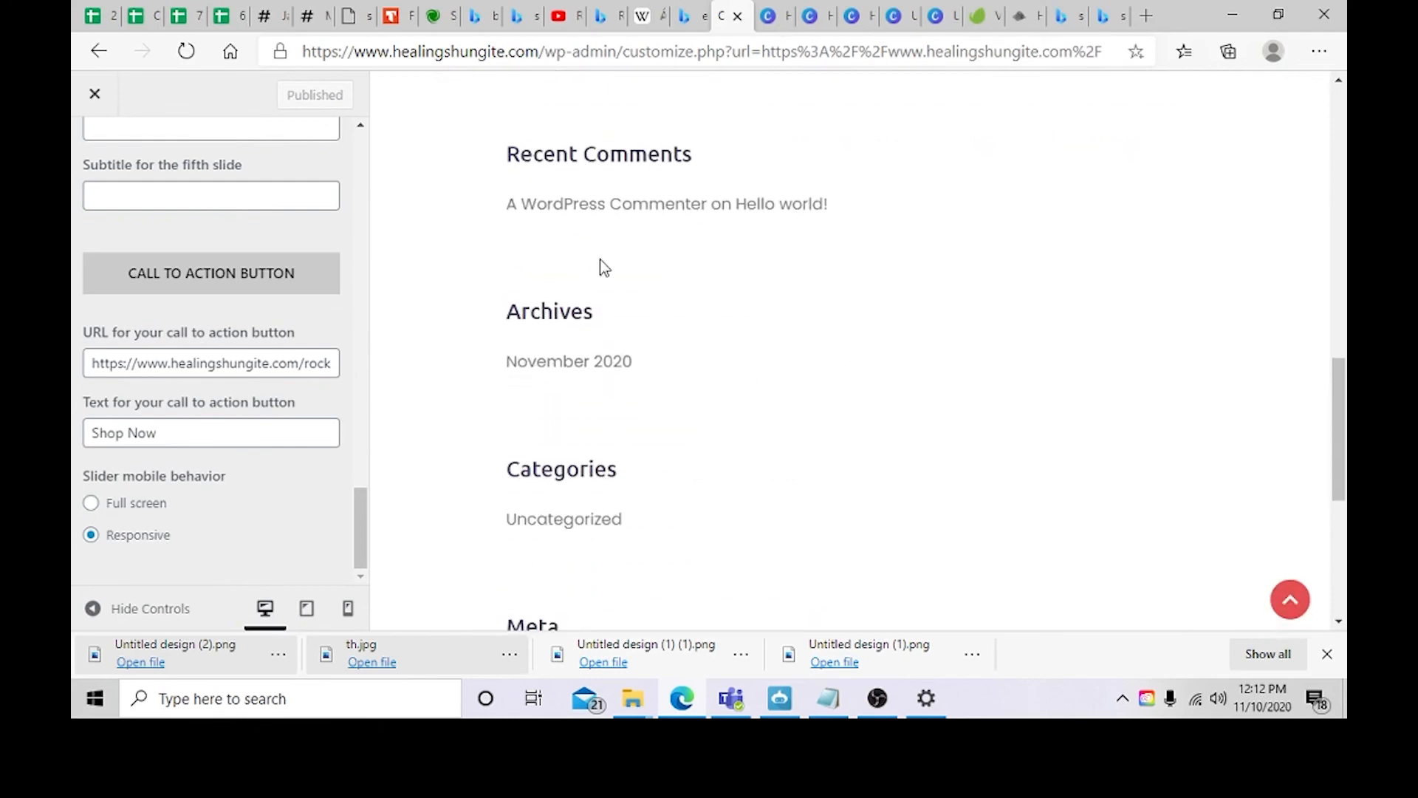
scroll(636, 459, "down", 5)
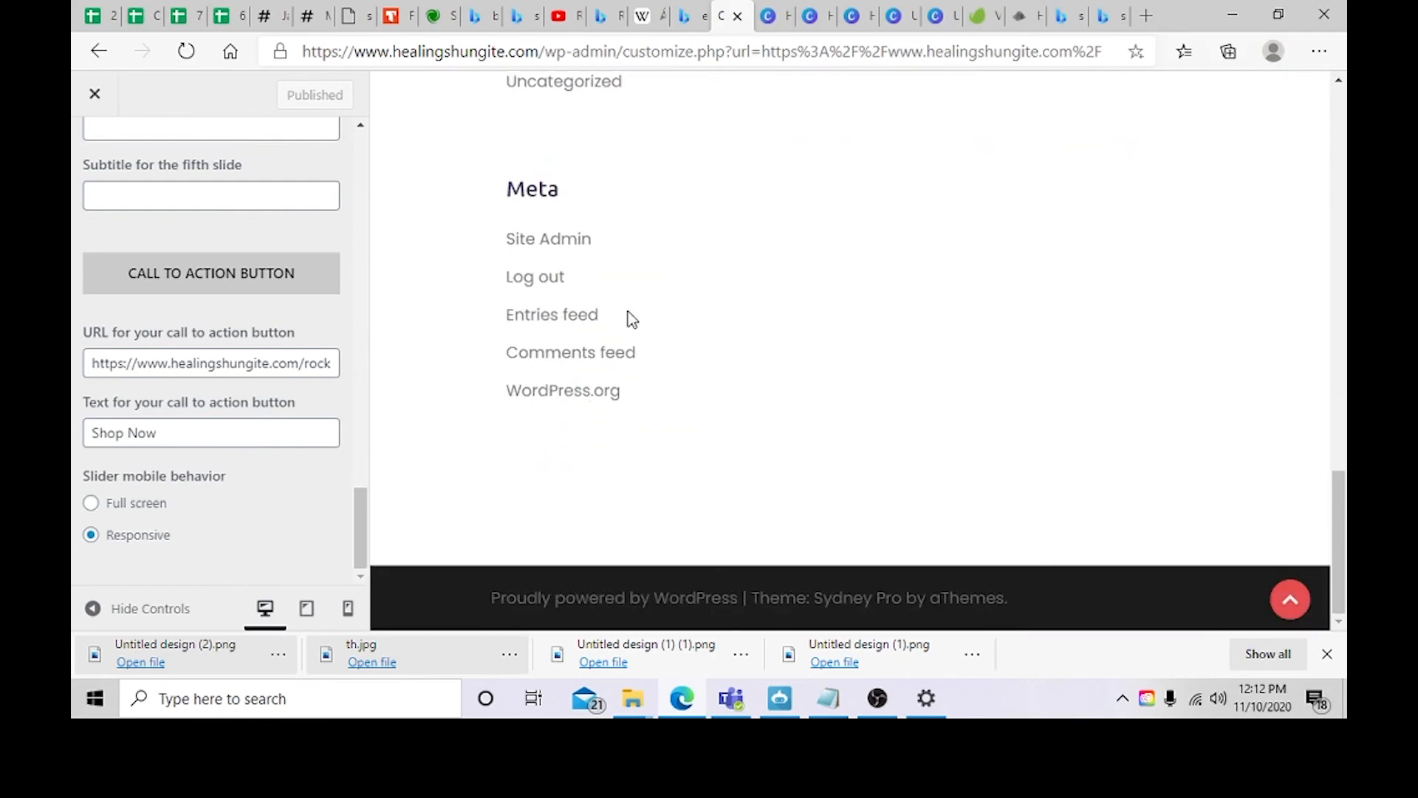
scroll(635, 318, "up", 15)
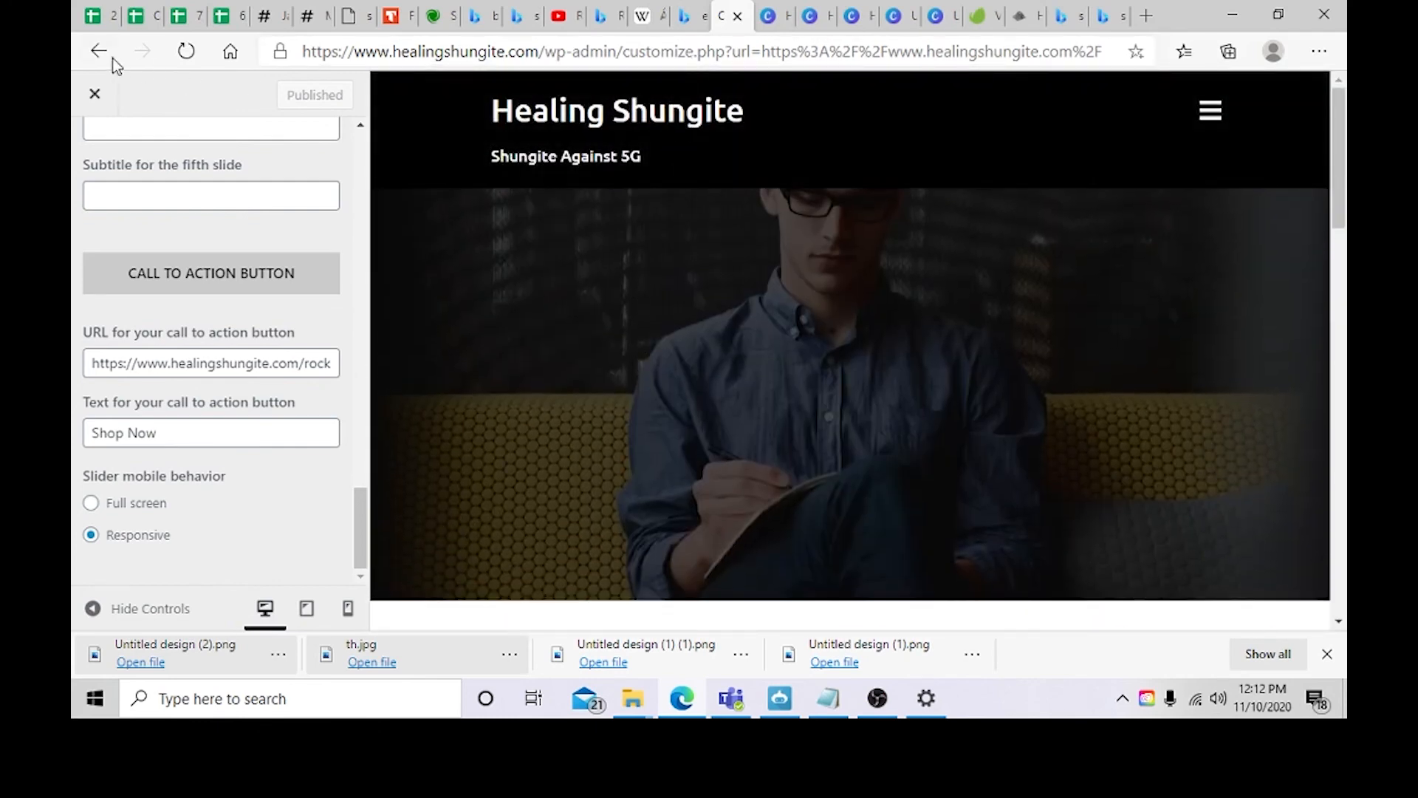
Step: Go to the installed plugins list and look through it
left_click(98, 52)
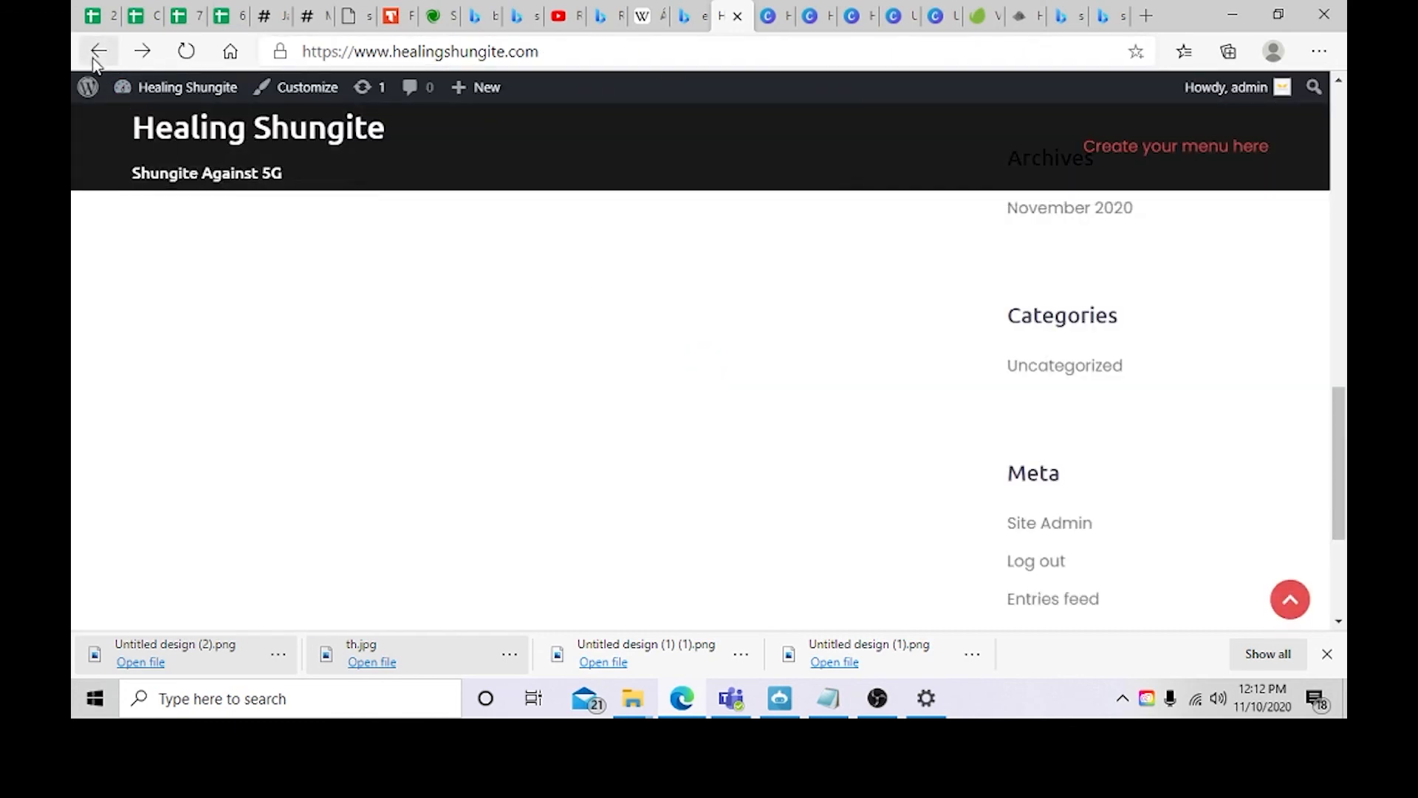
left_click(98, 52)
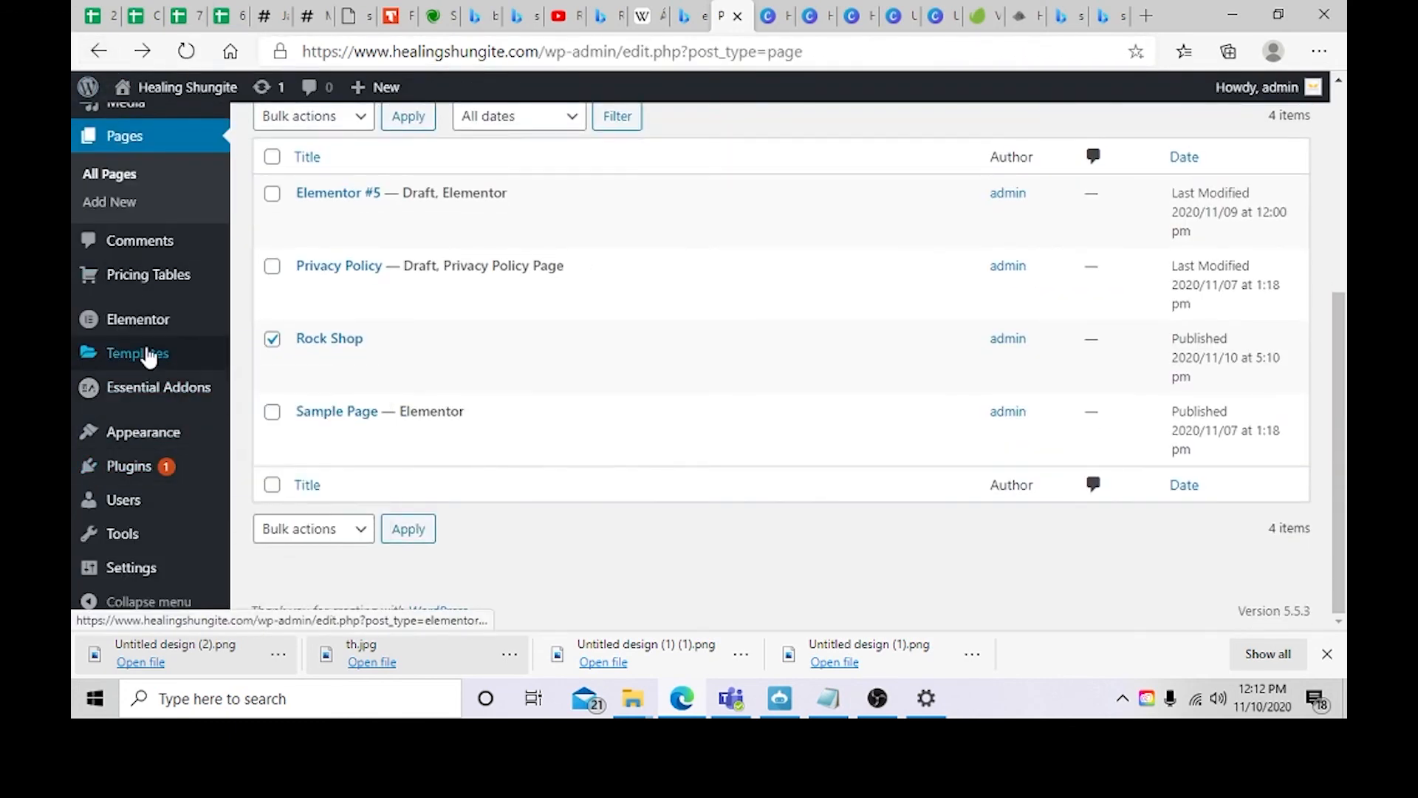
left_click(133, 468)
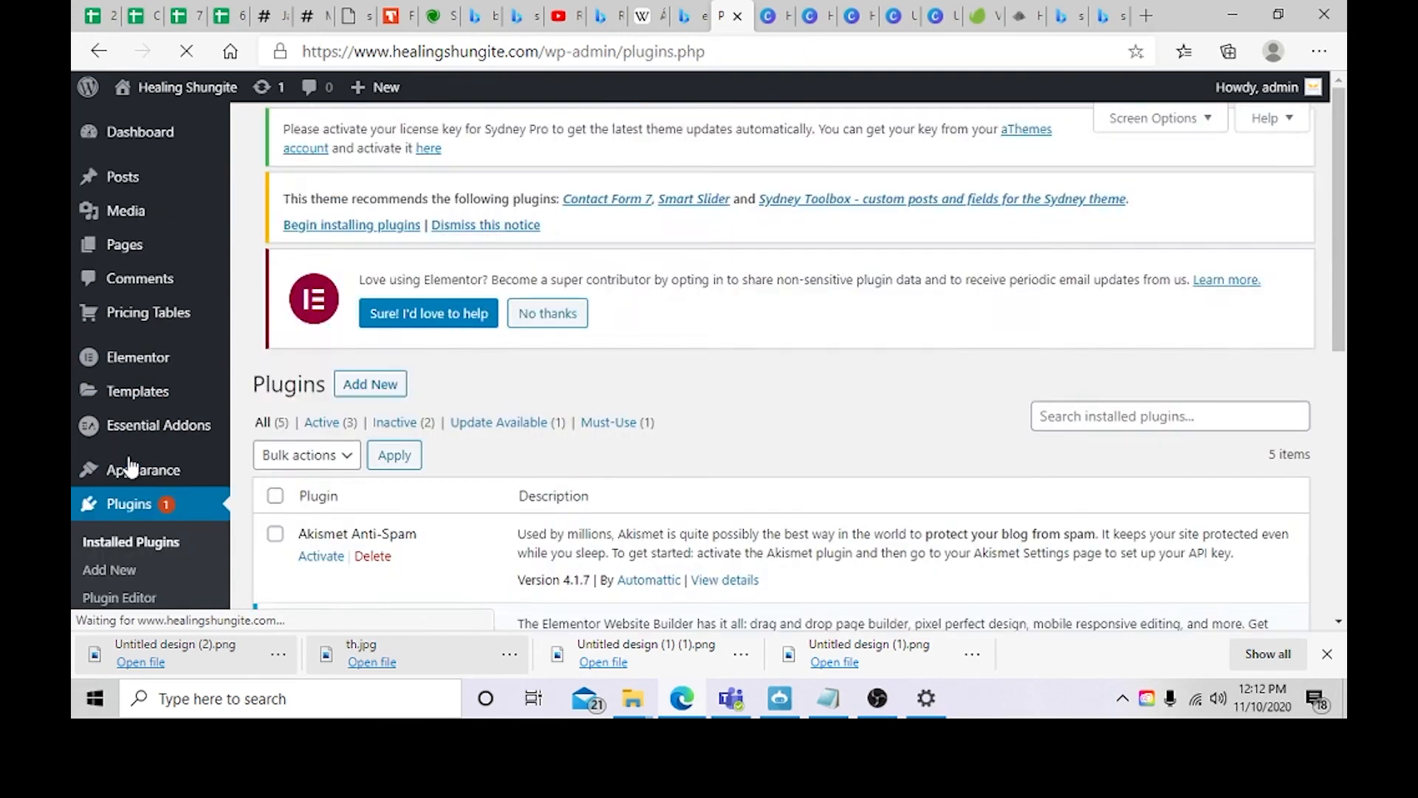
scroll(370, 433, "down", 3)
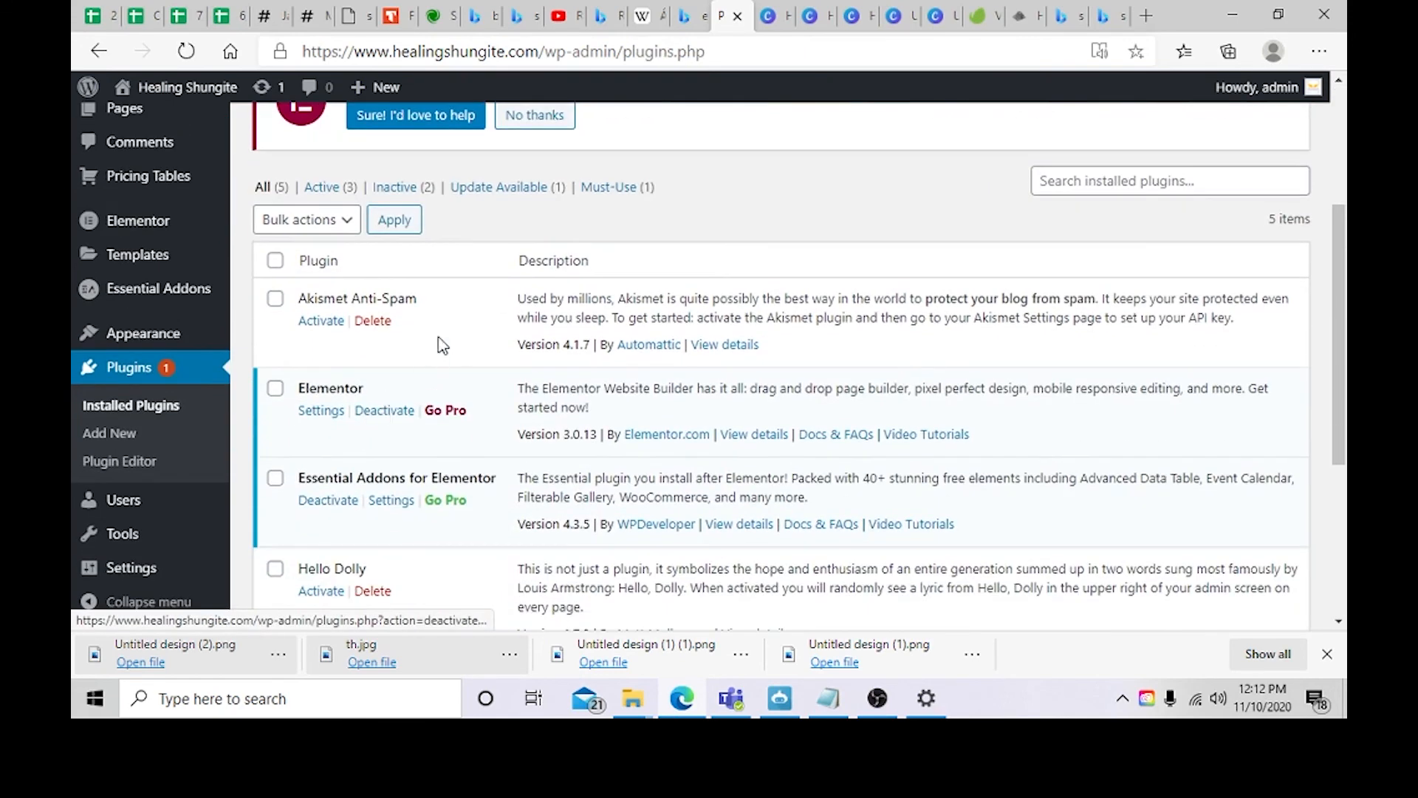
scroll(364, 319, "down", 2)
scroll(295, 244, "down", 2)
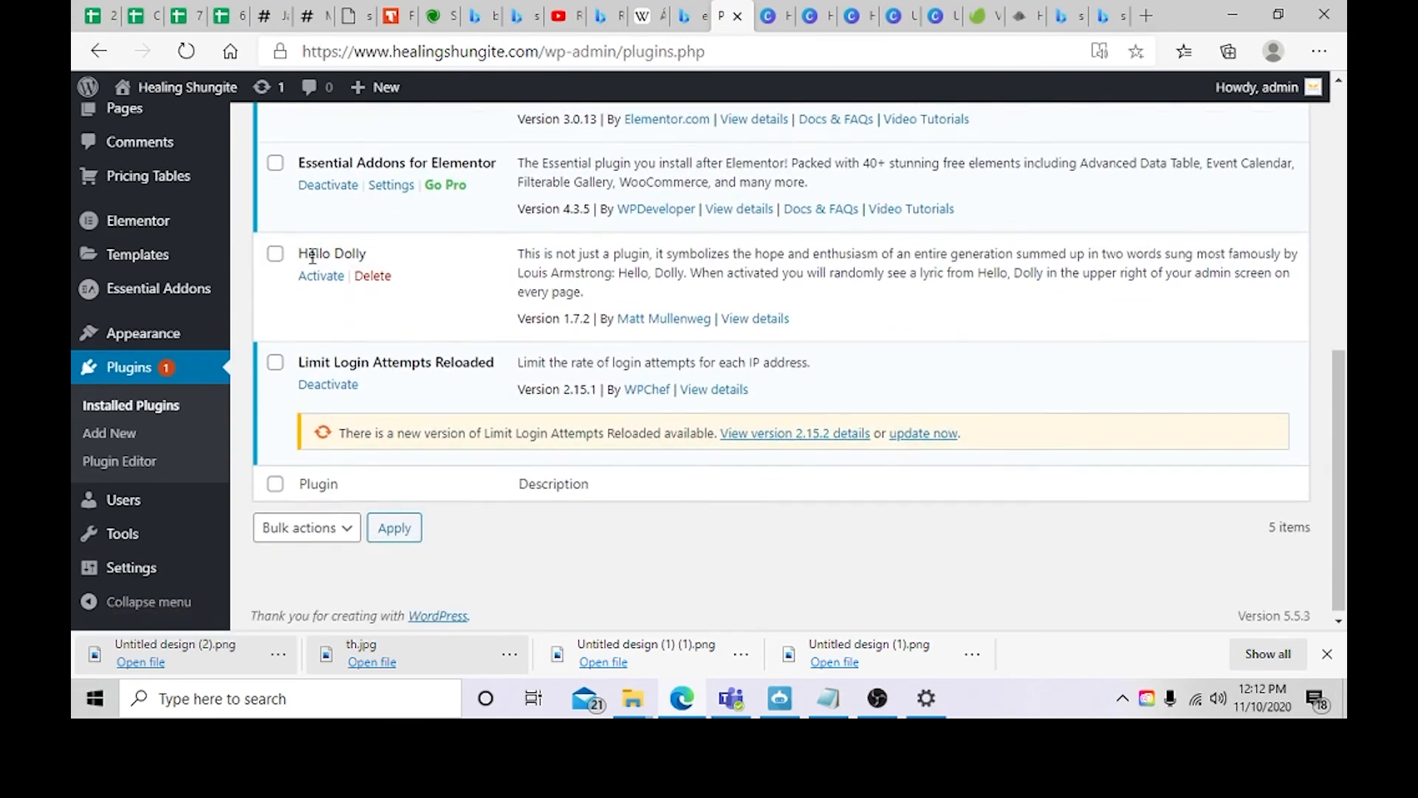
scroll(326, 498, "up", 5)
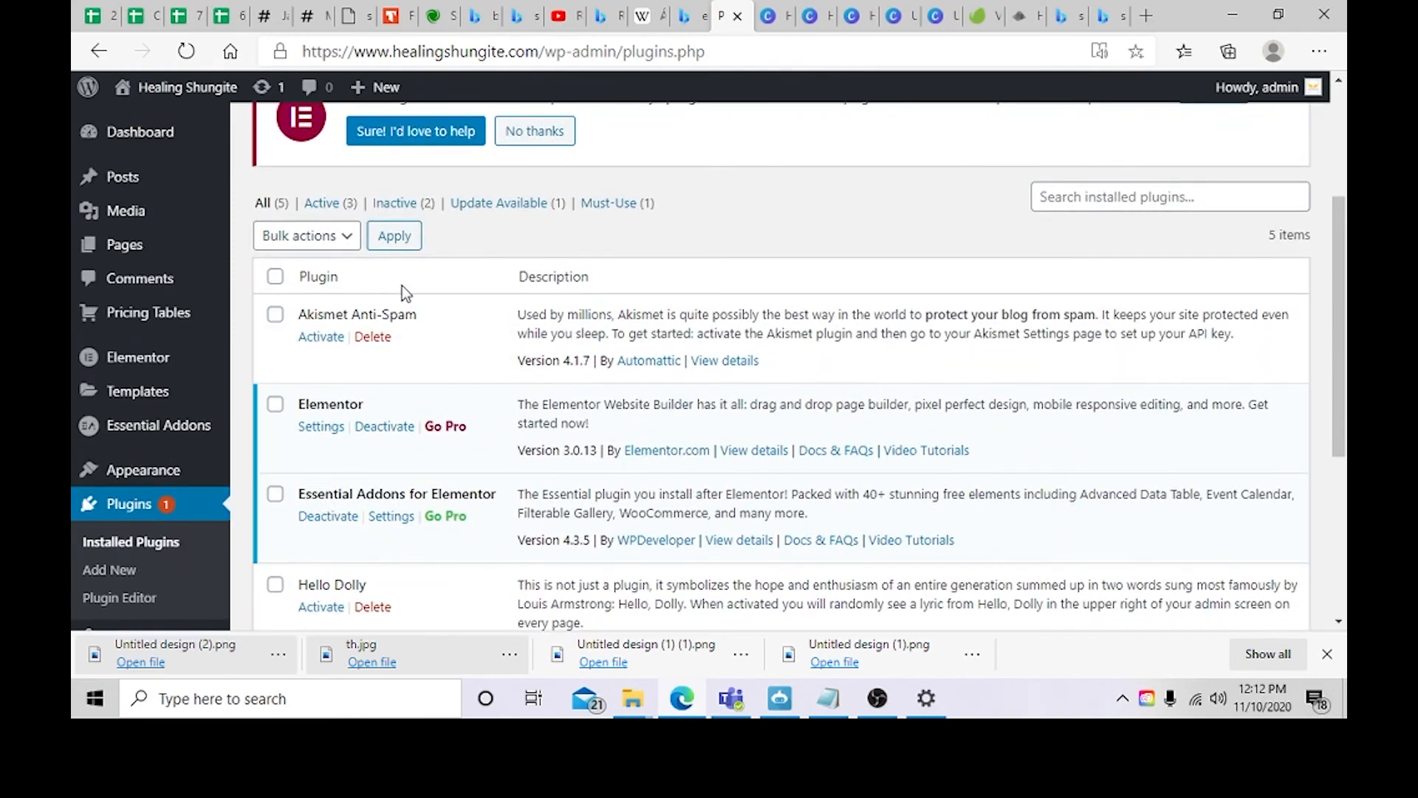
scroll(307, 358, "up", 3)
Step: Search the installed plugins for ecwid, then search the WordPress Plugin Directory for it
left_click(1128, 433)
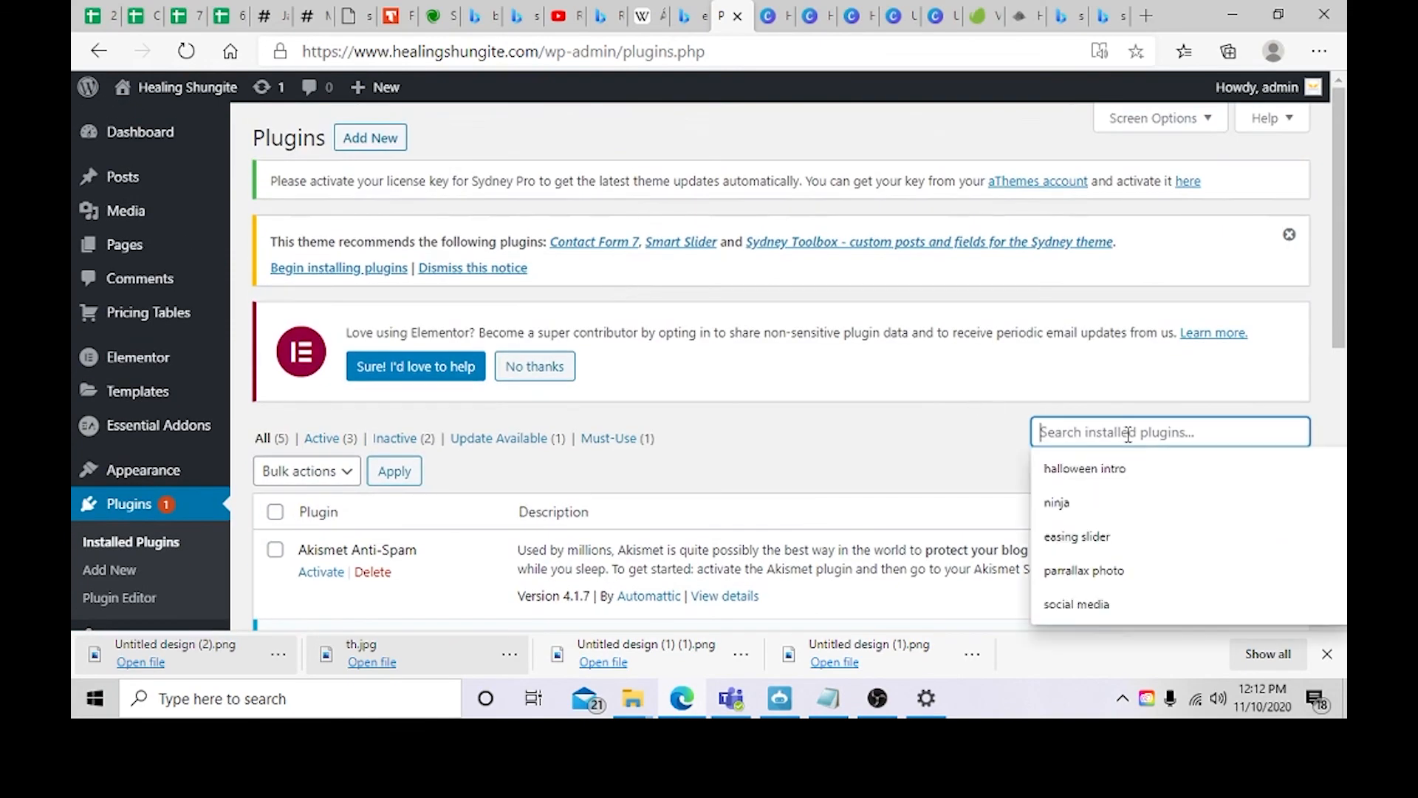
type("w")
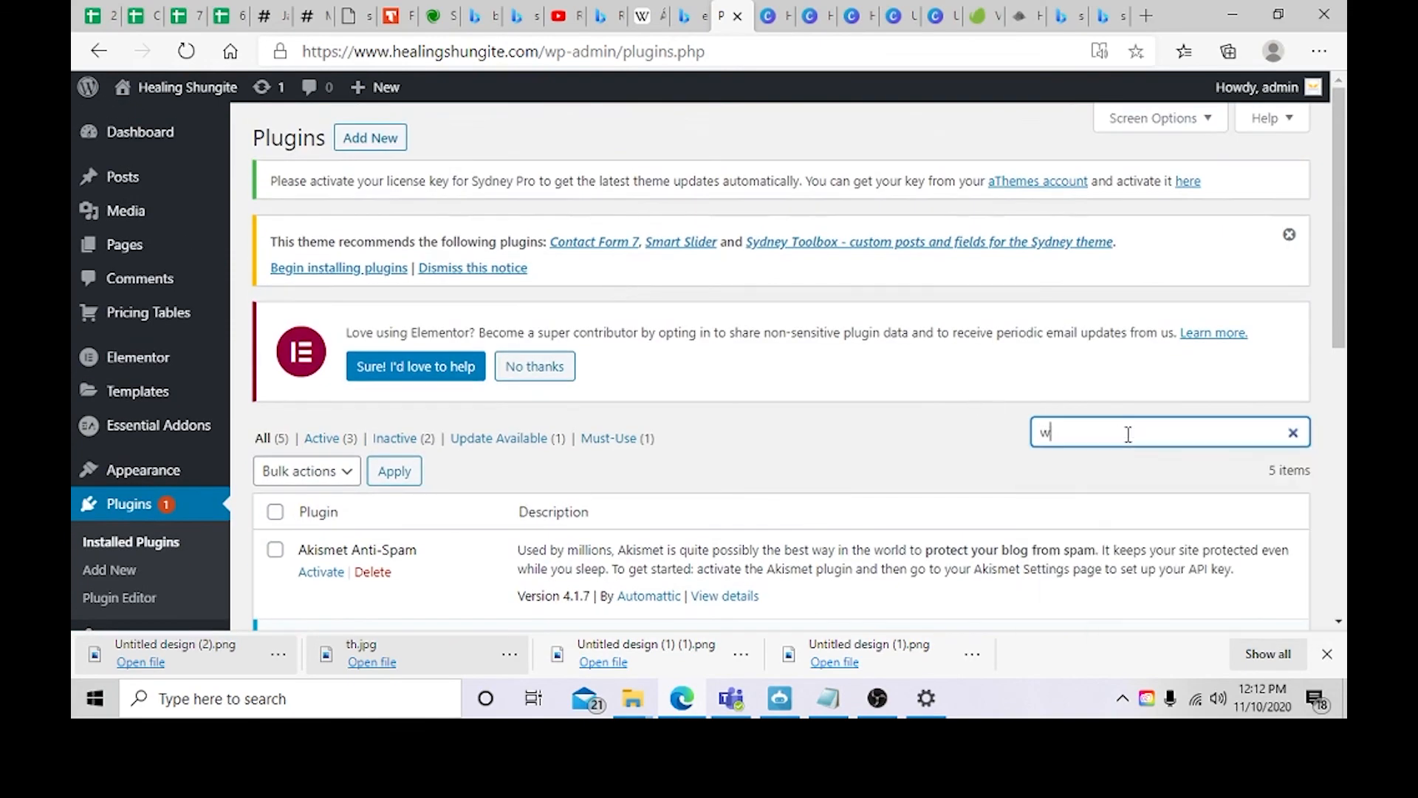
key("BackSpace")
type("ecweid")
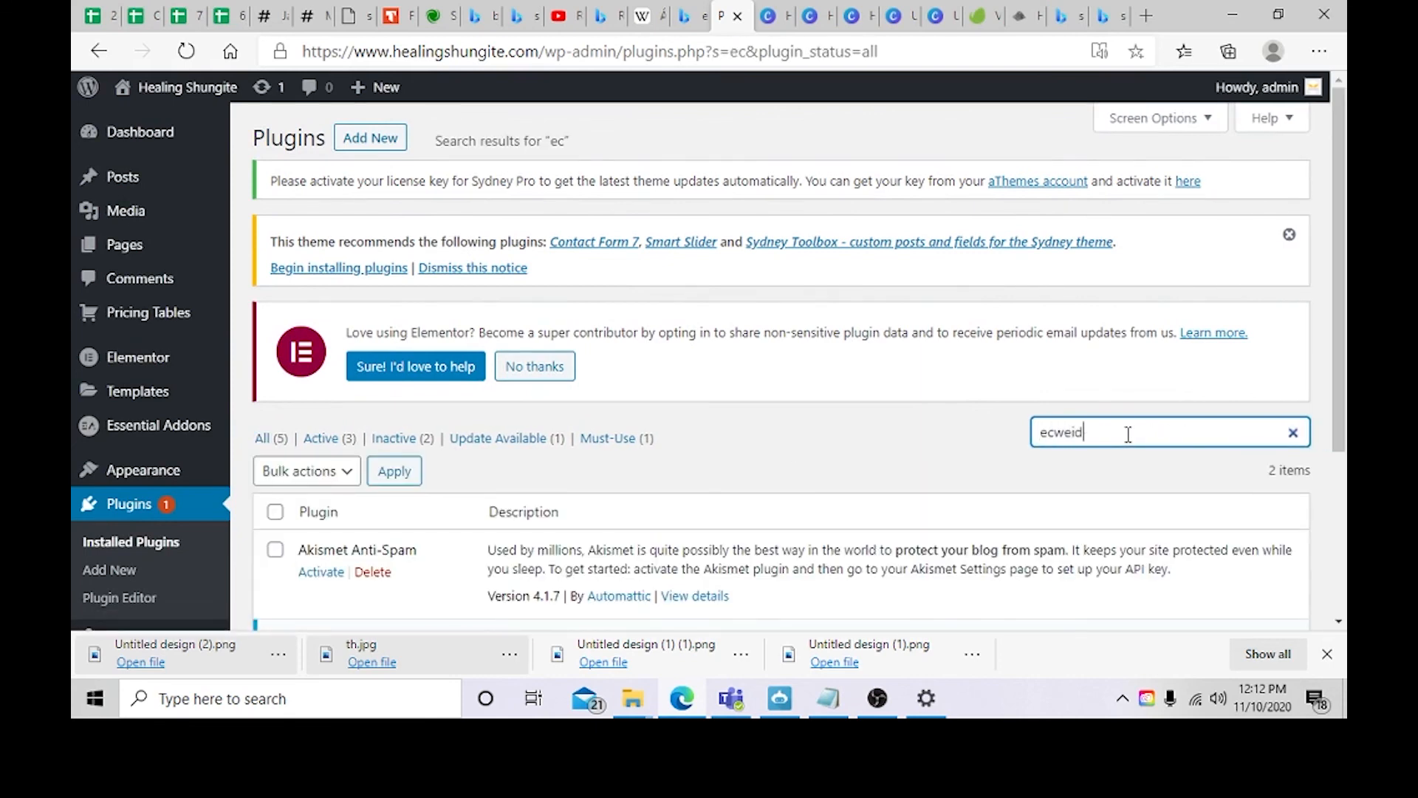
key("BackSpace")
key("BackSpace")
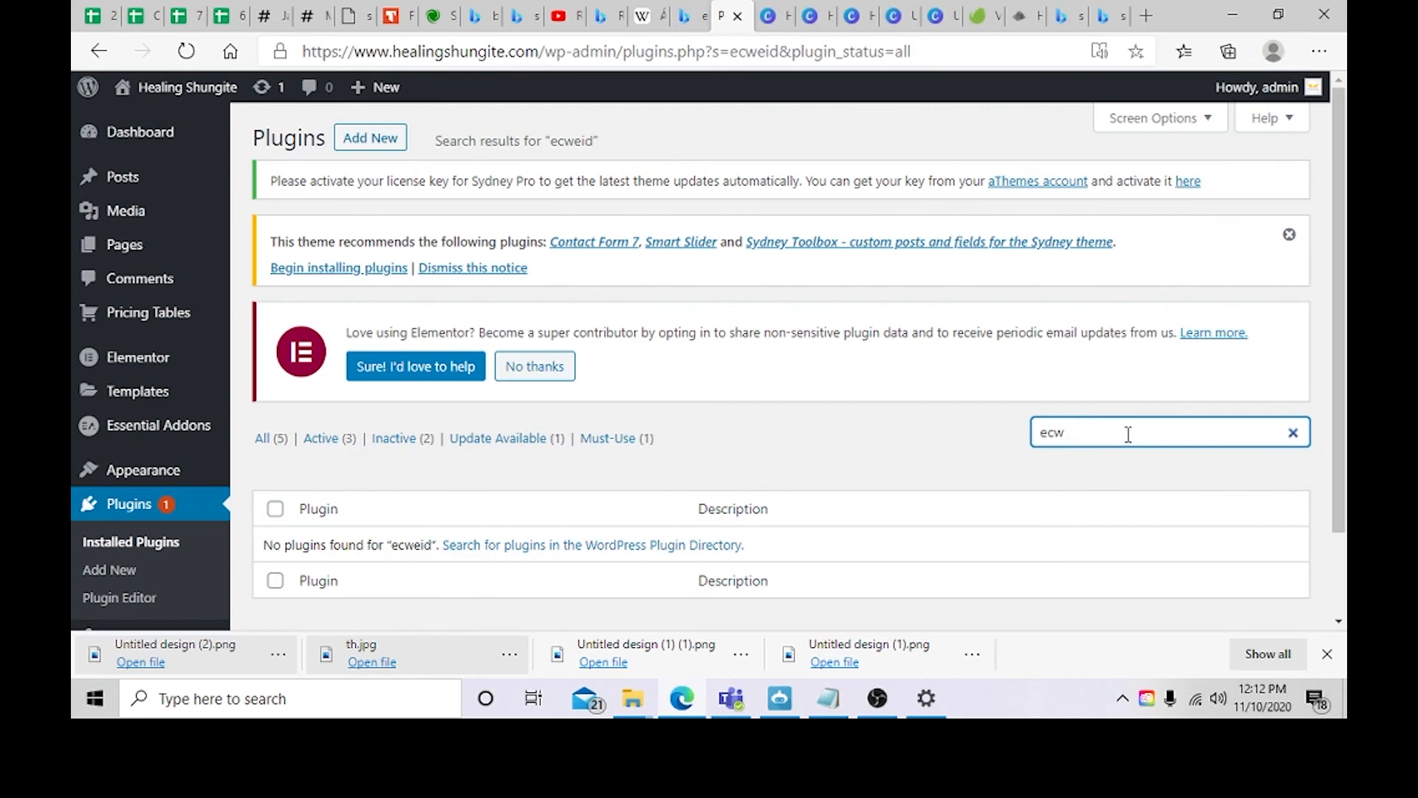
scroll(865, 506, "down", 1)
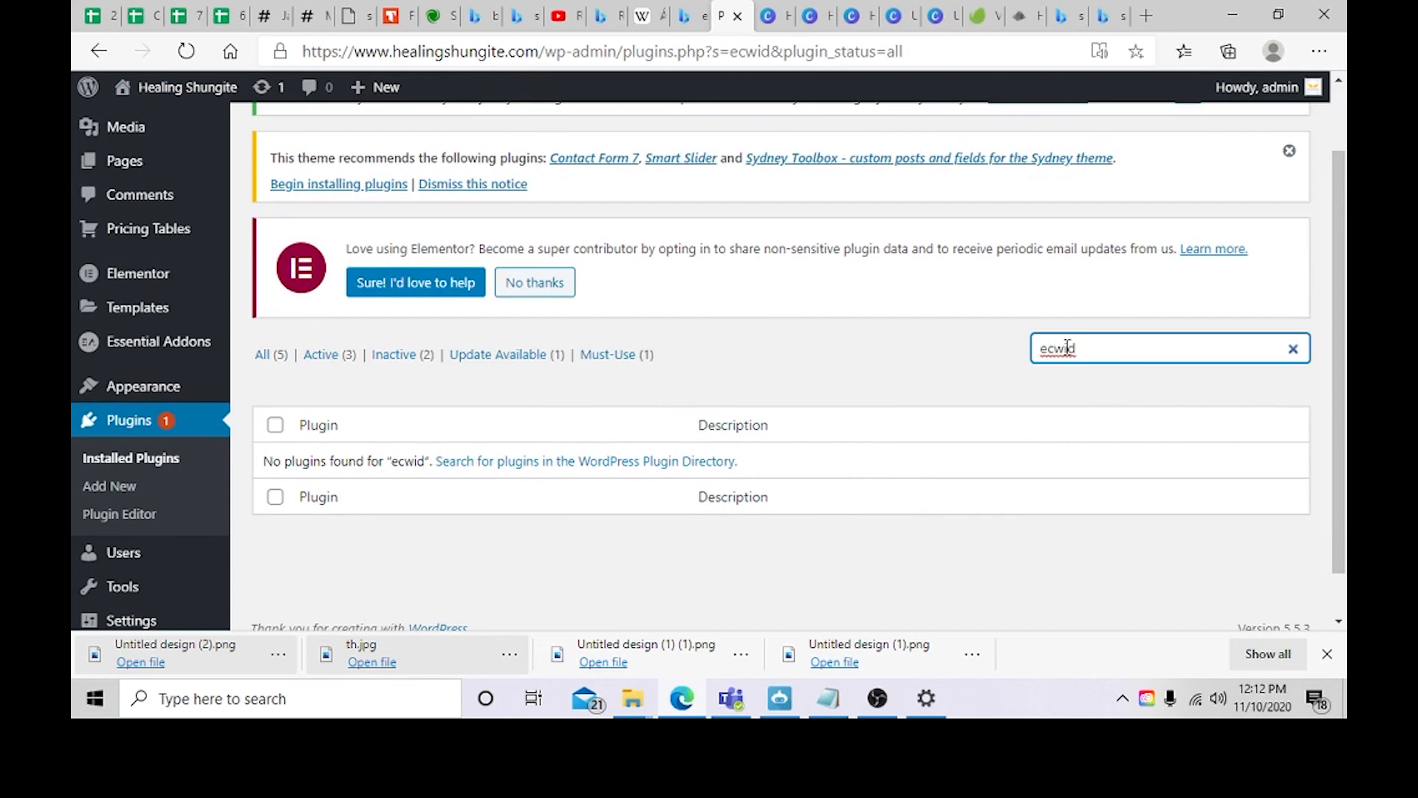
left_click(703, 475)
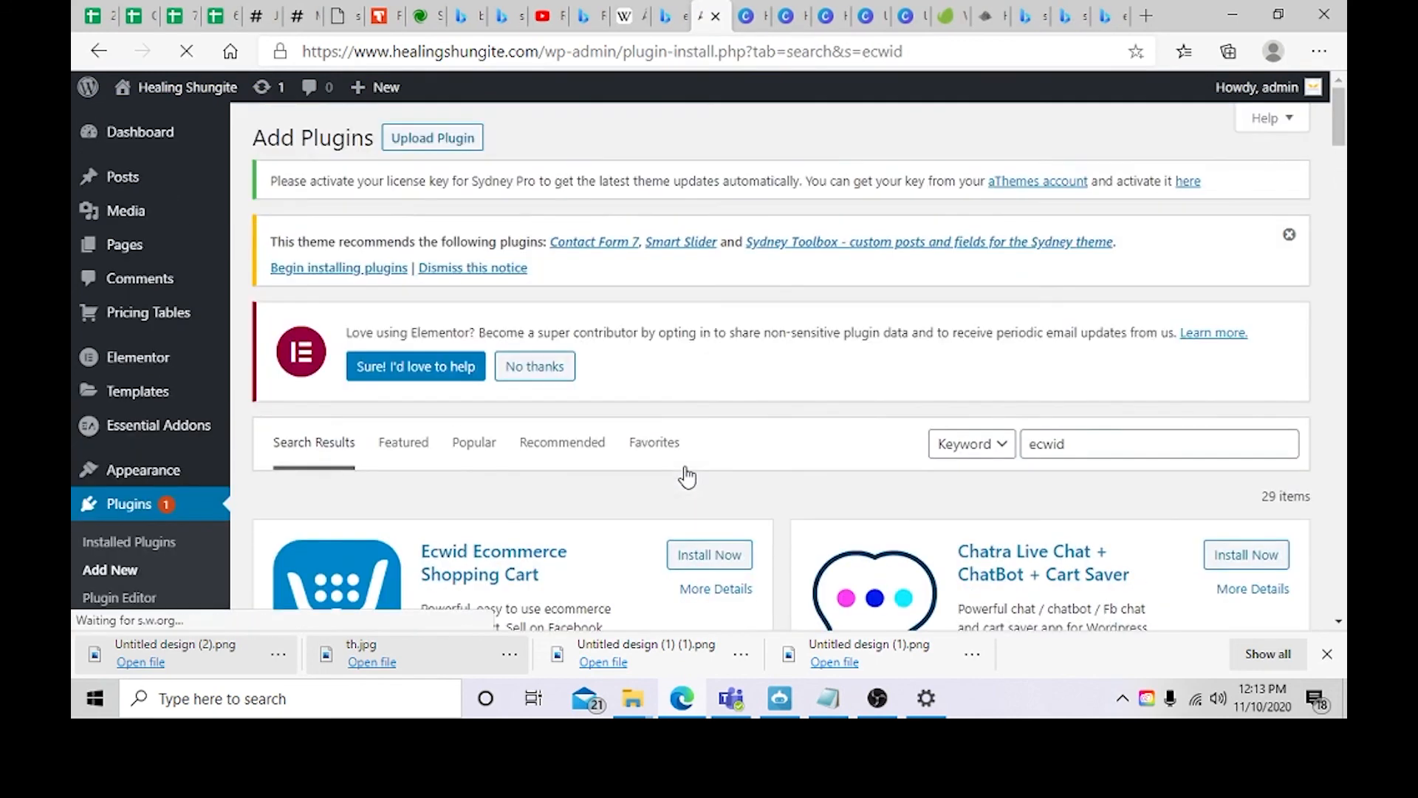
scroll(683, 475, "down", 2)
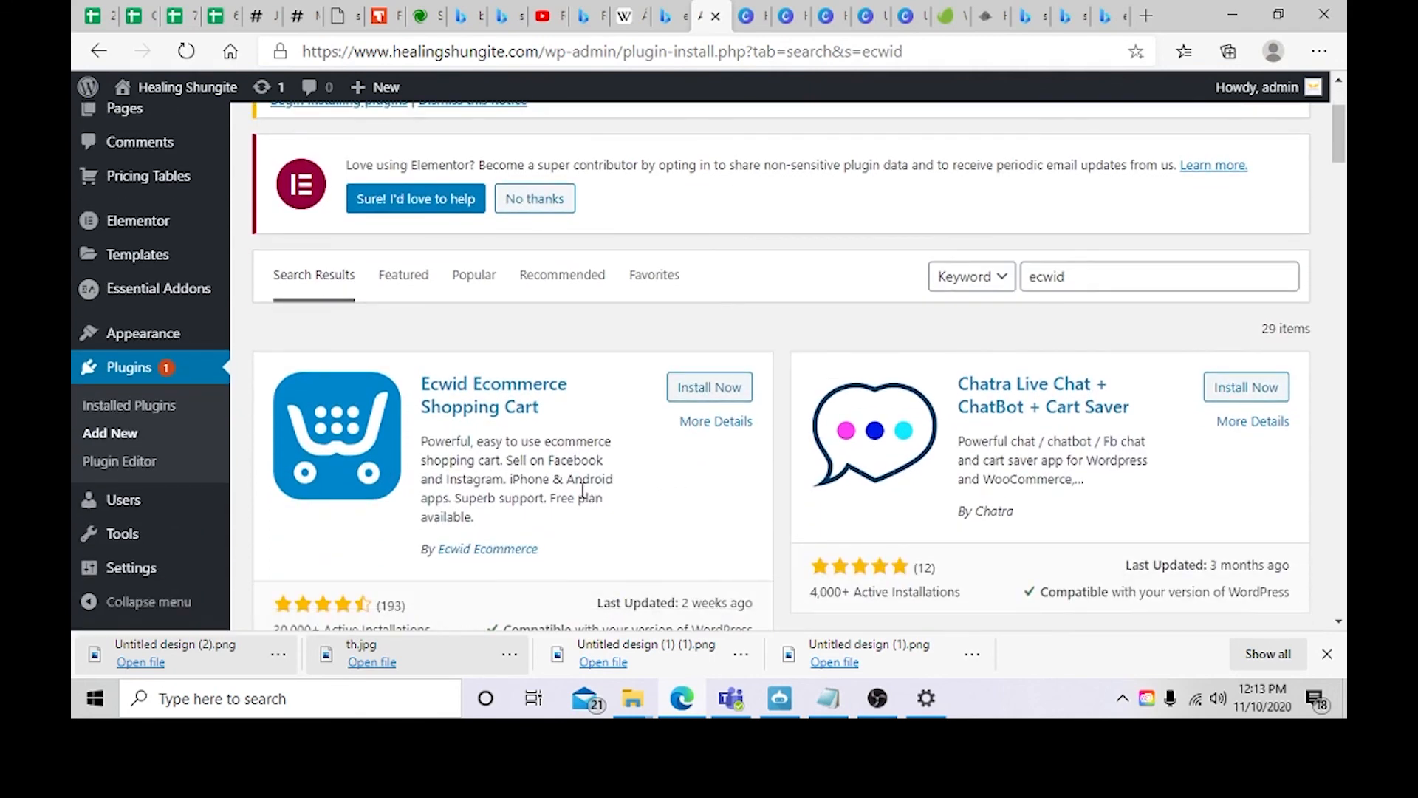
Step: Install the Ecwid Ecommerce Shopping Cart plugin from the search results
scroll(591, 425, "up", 1)
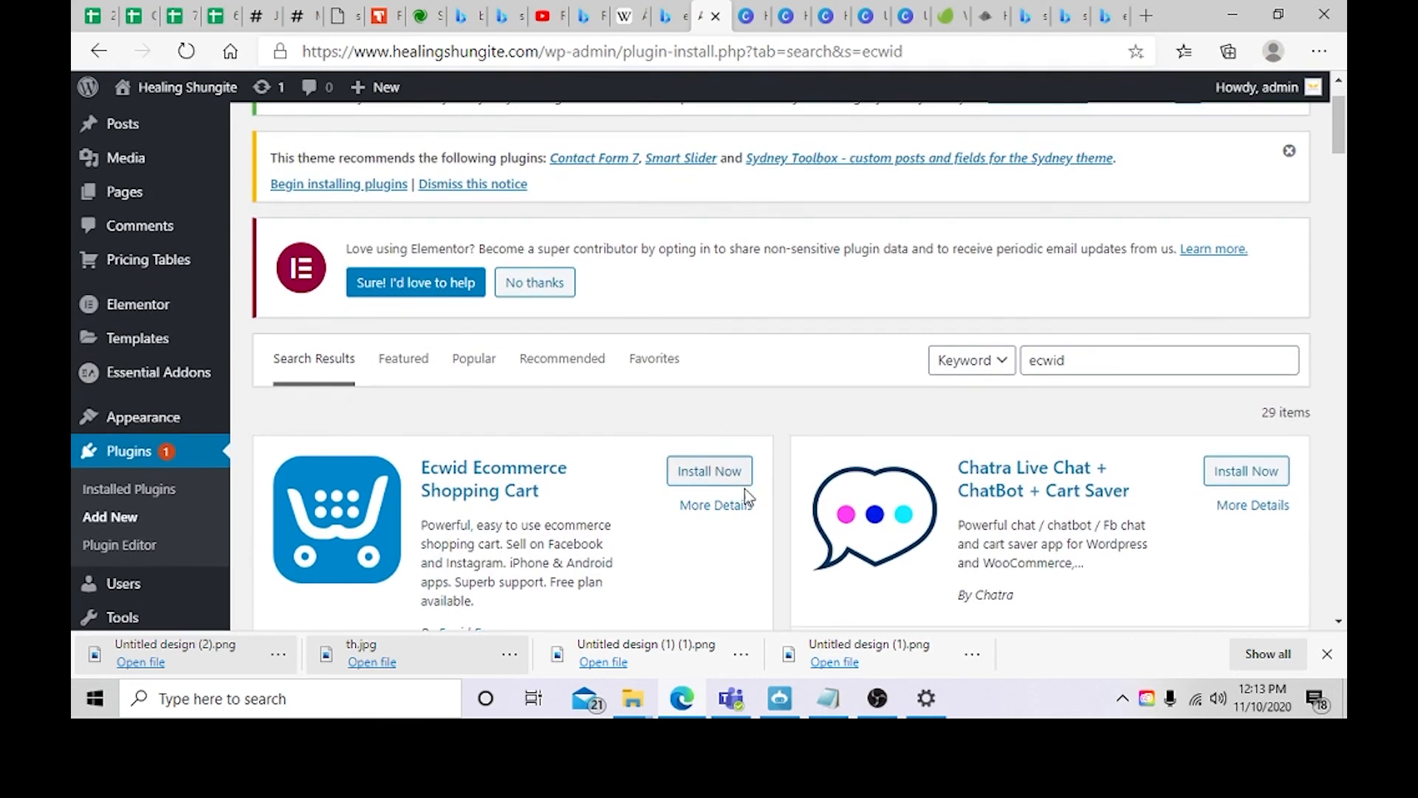
scroll(739, 472, "down", 1)
left_click(709, 391)
scroll(410, 422, "down", 8)
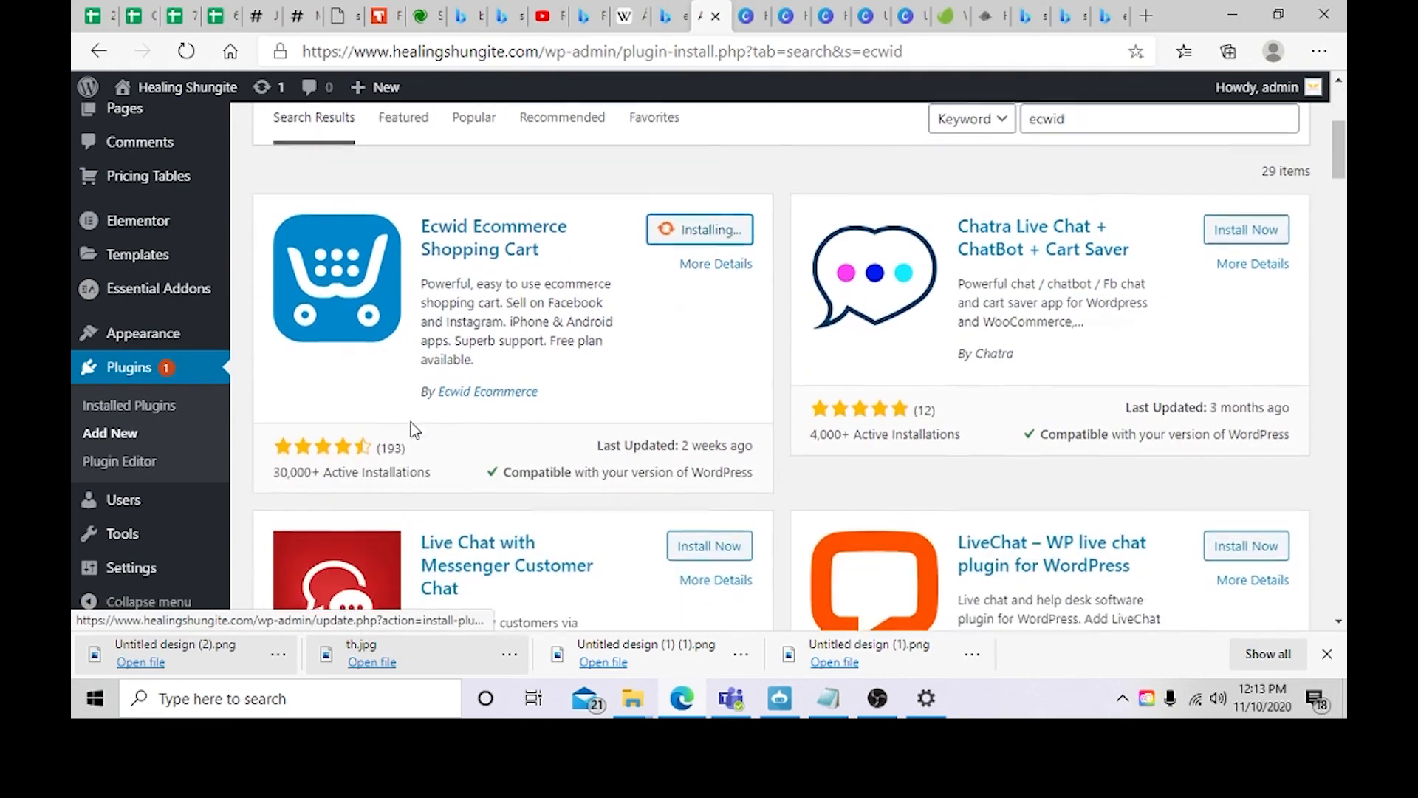
scroll(636, 519, "up", 1)
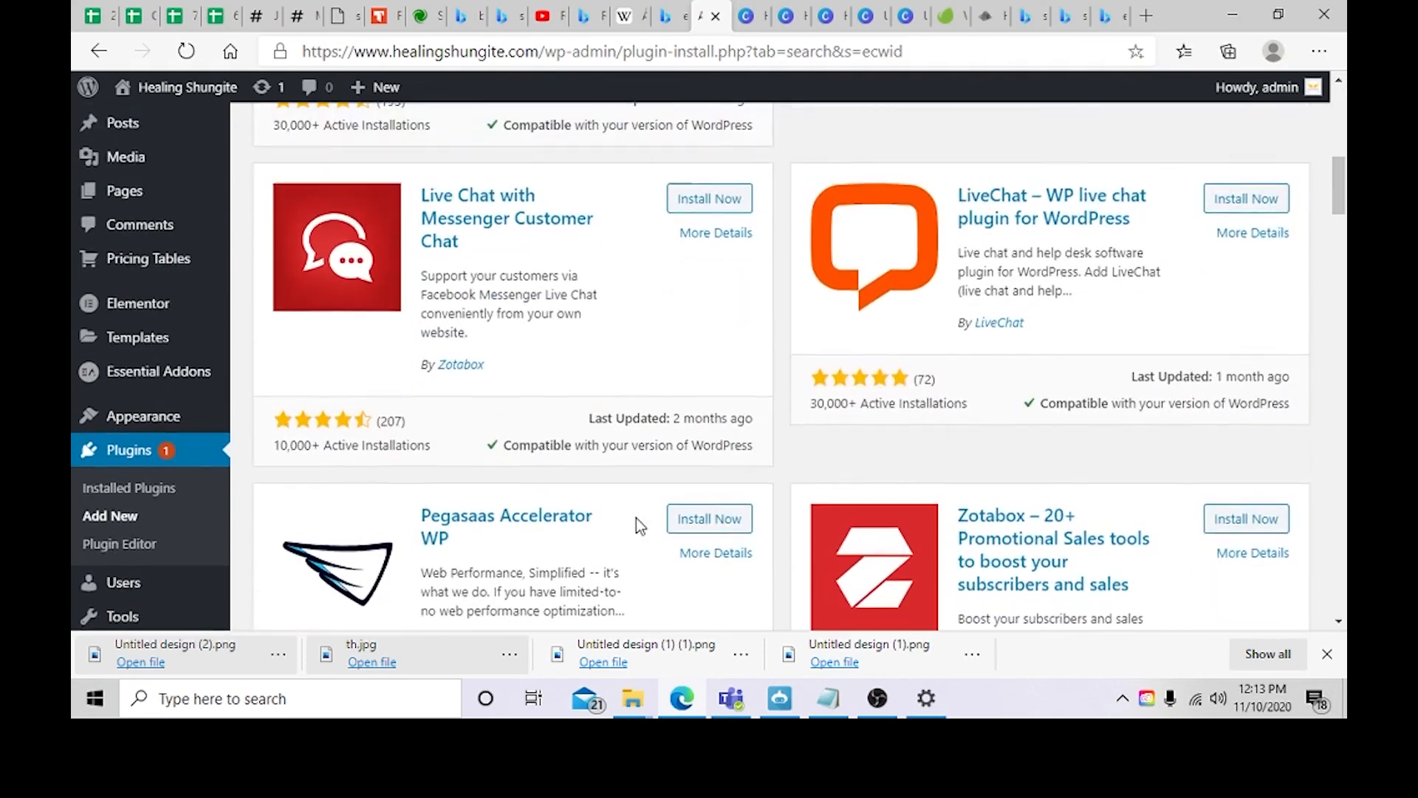
scroll(636, 524, "down", 5)
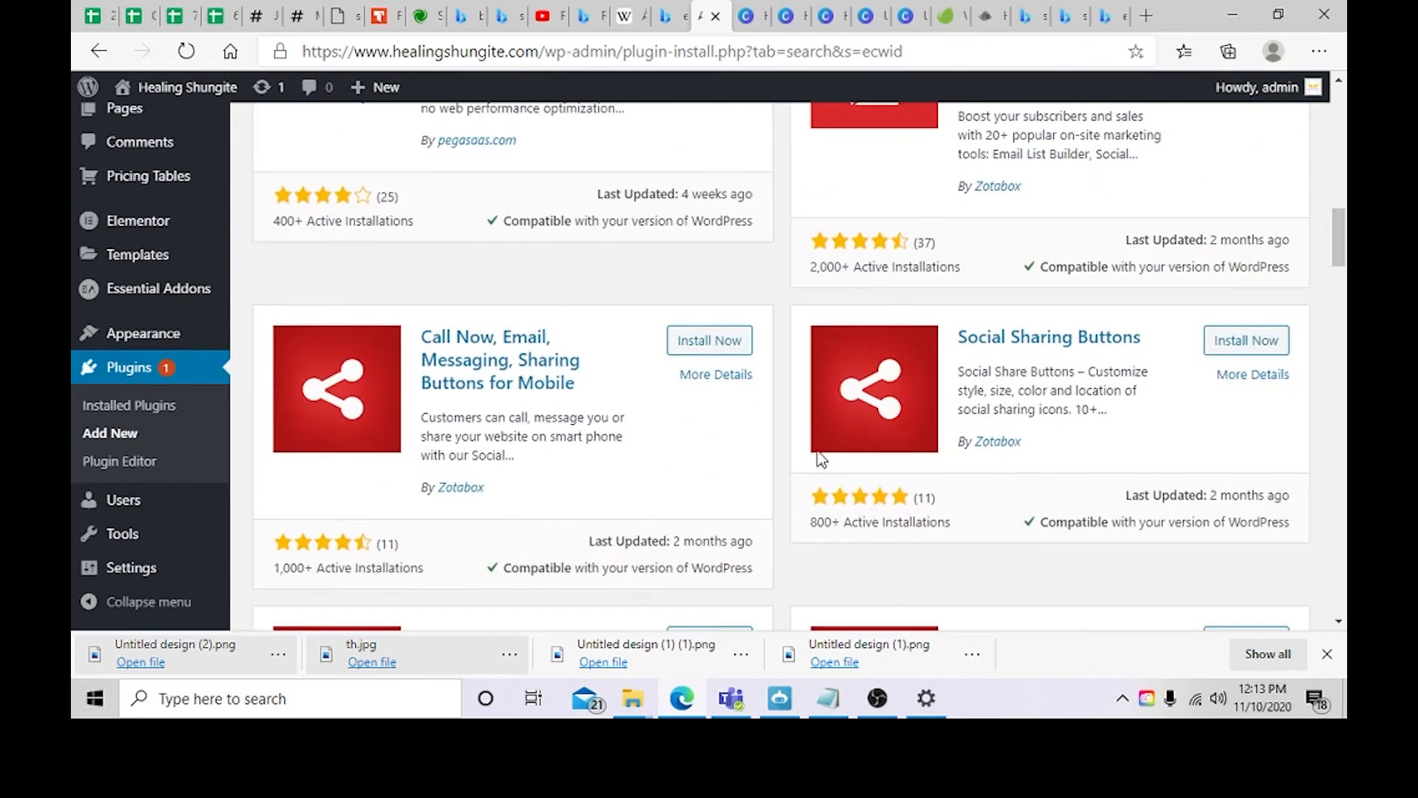
scroll(998, 399, "up", 1)
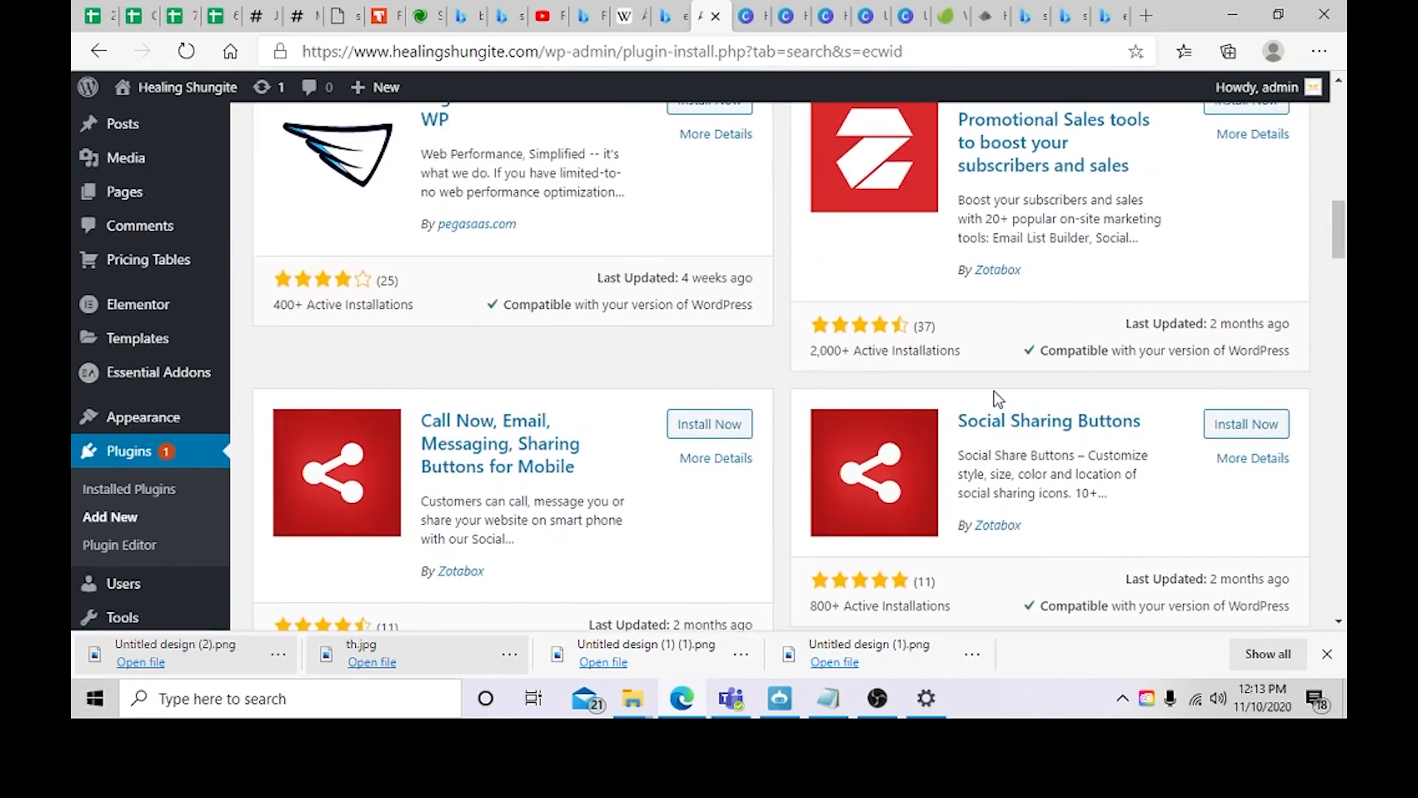
left_click(914, 328)
scroll(471, 423, "up", 7)
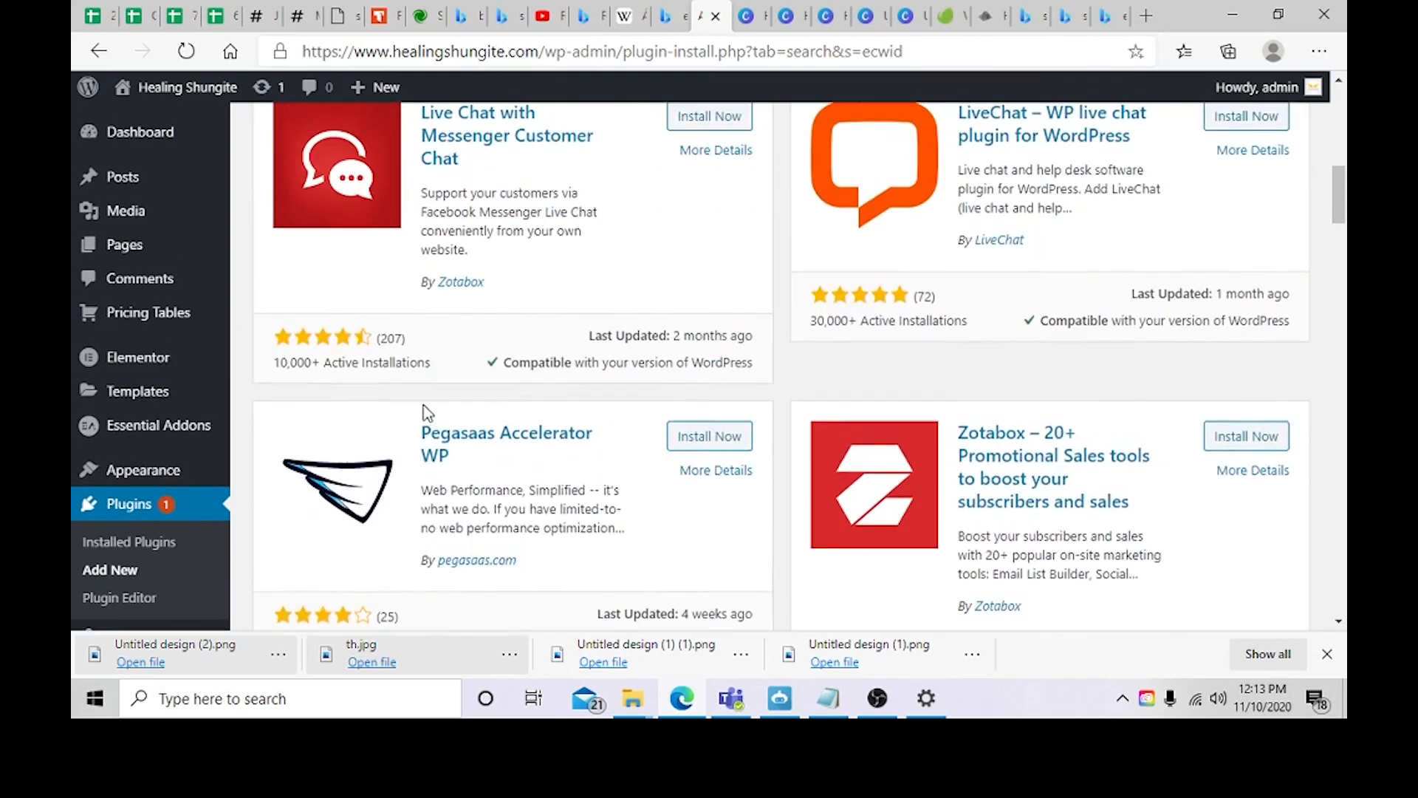
scroll(486, 407, "up", 4)
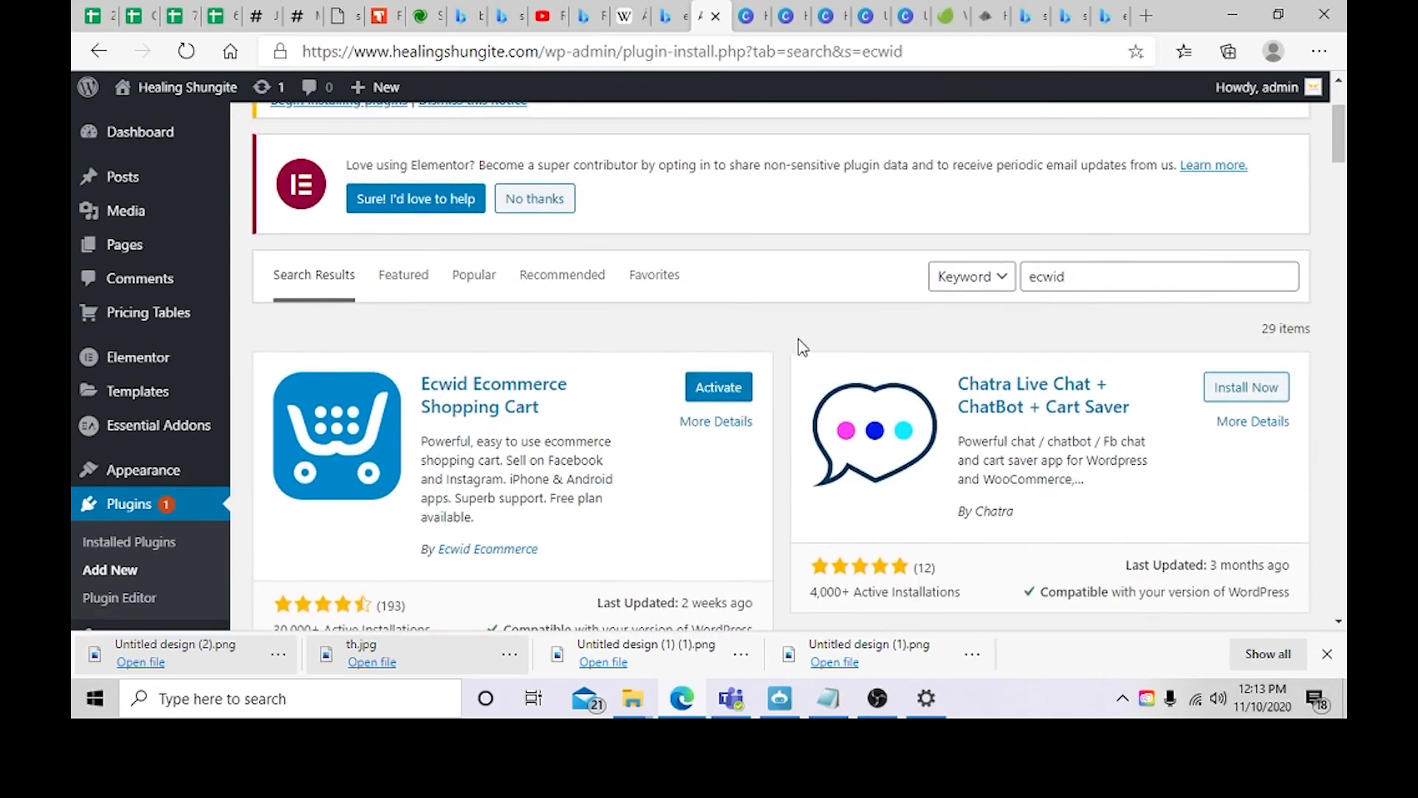
Step: Search the plugin directory for woocommerce instead
double_click(1076, 276)
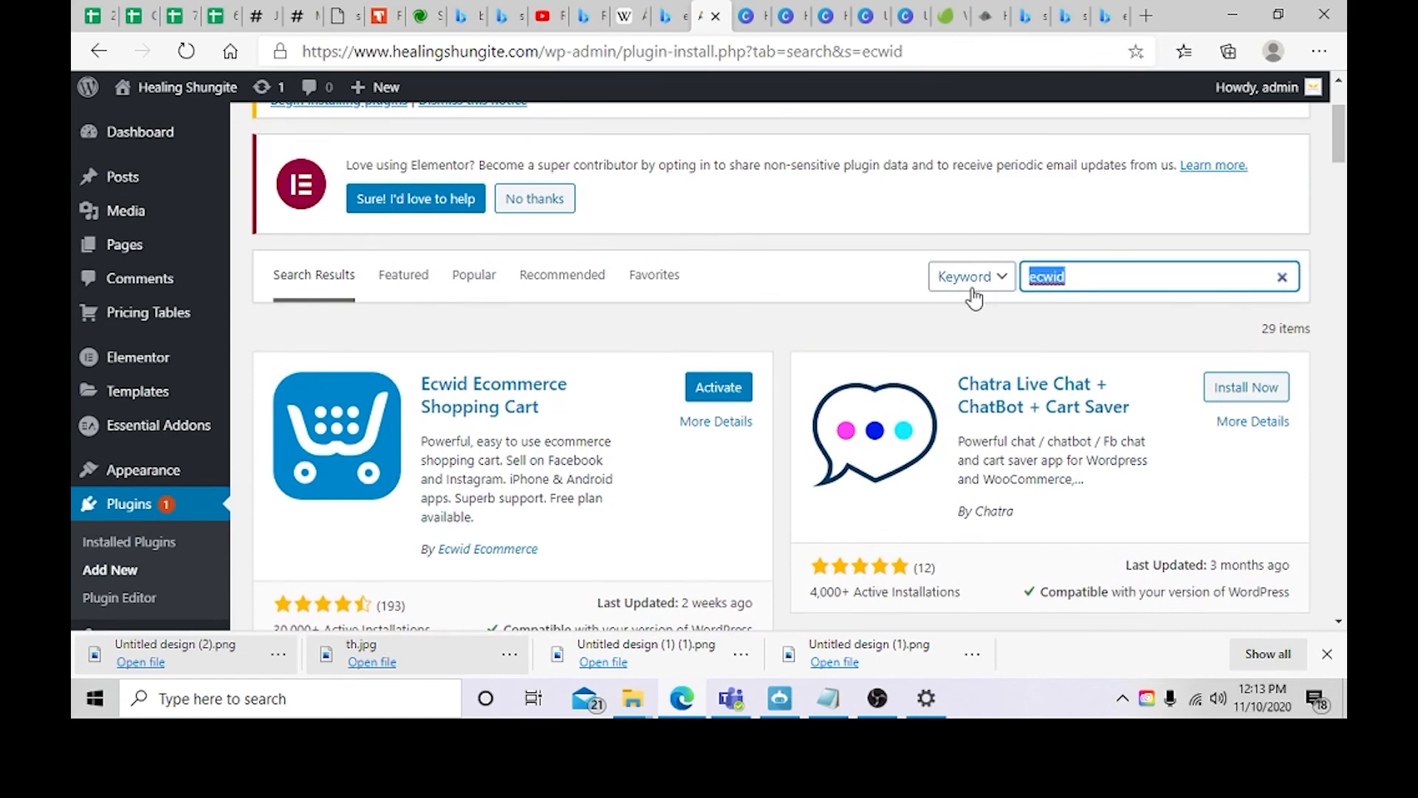
key("BackSpace")
type("woocommerce")
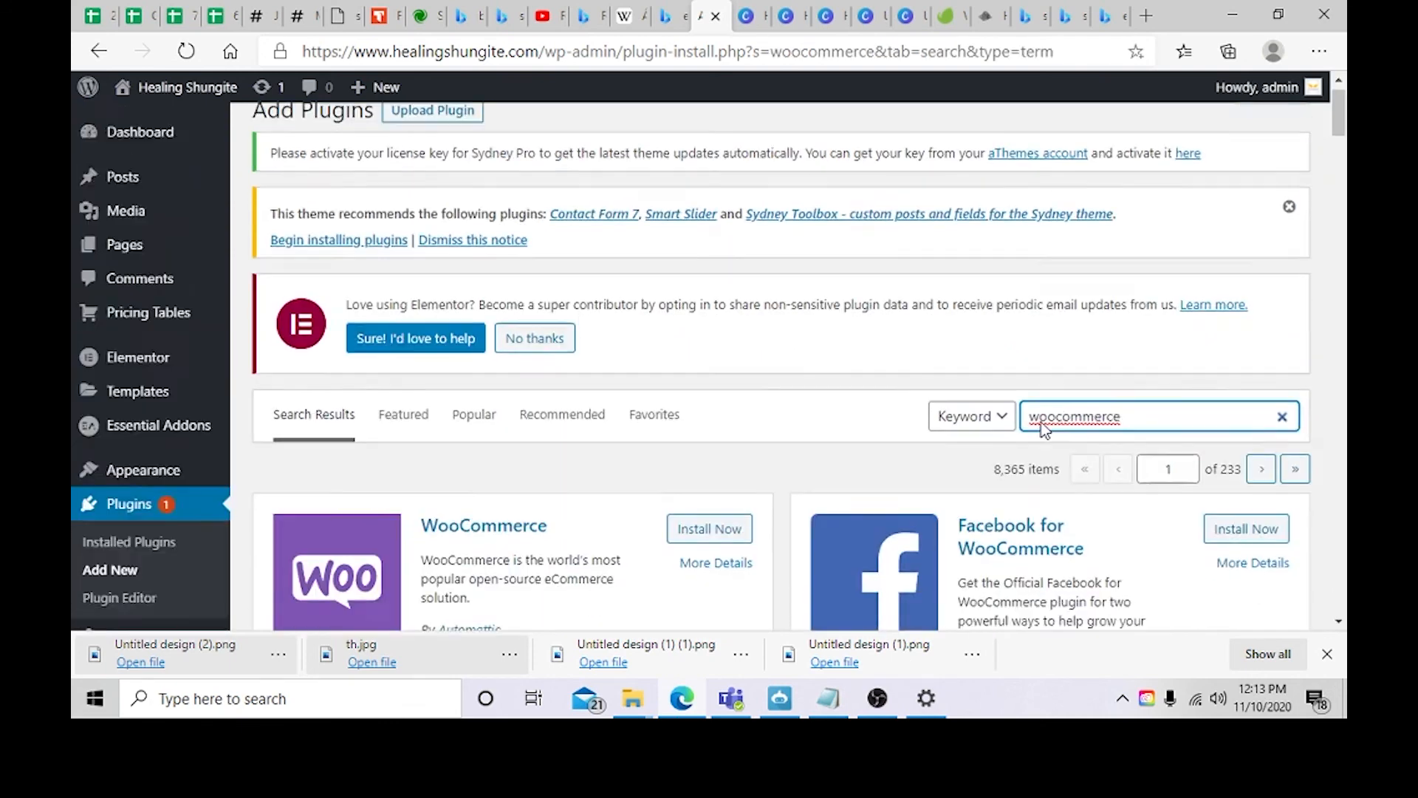
scroll(916, 425, "down", 2)
scroll(782, 414, "down", 1)
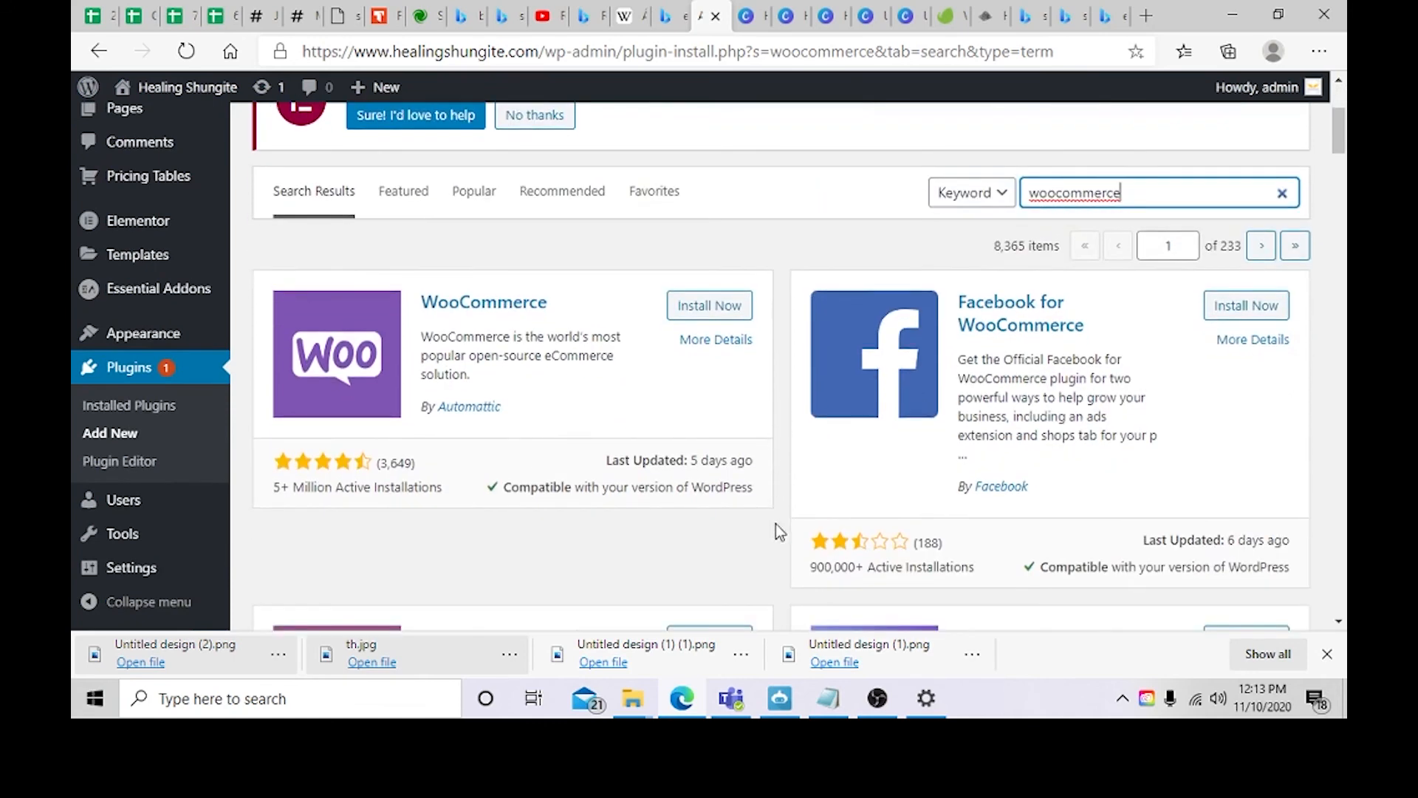
Step: Open the WooCommerce plugin details, read through its description, and close the details window
left_click(399, 408)
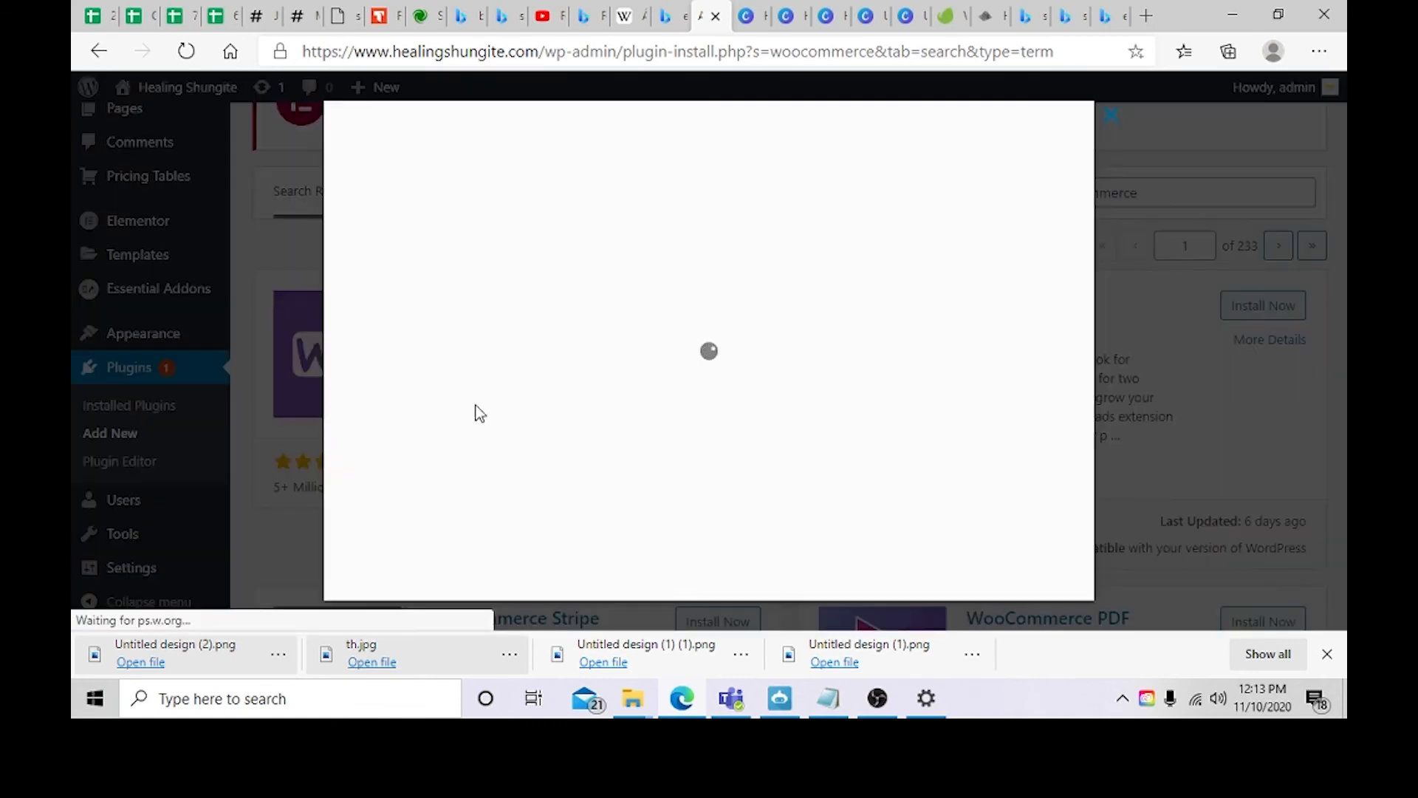
scroll(769, 369, "down", 3)
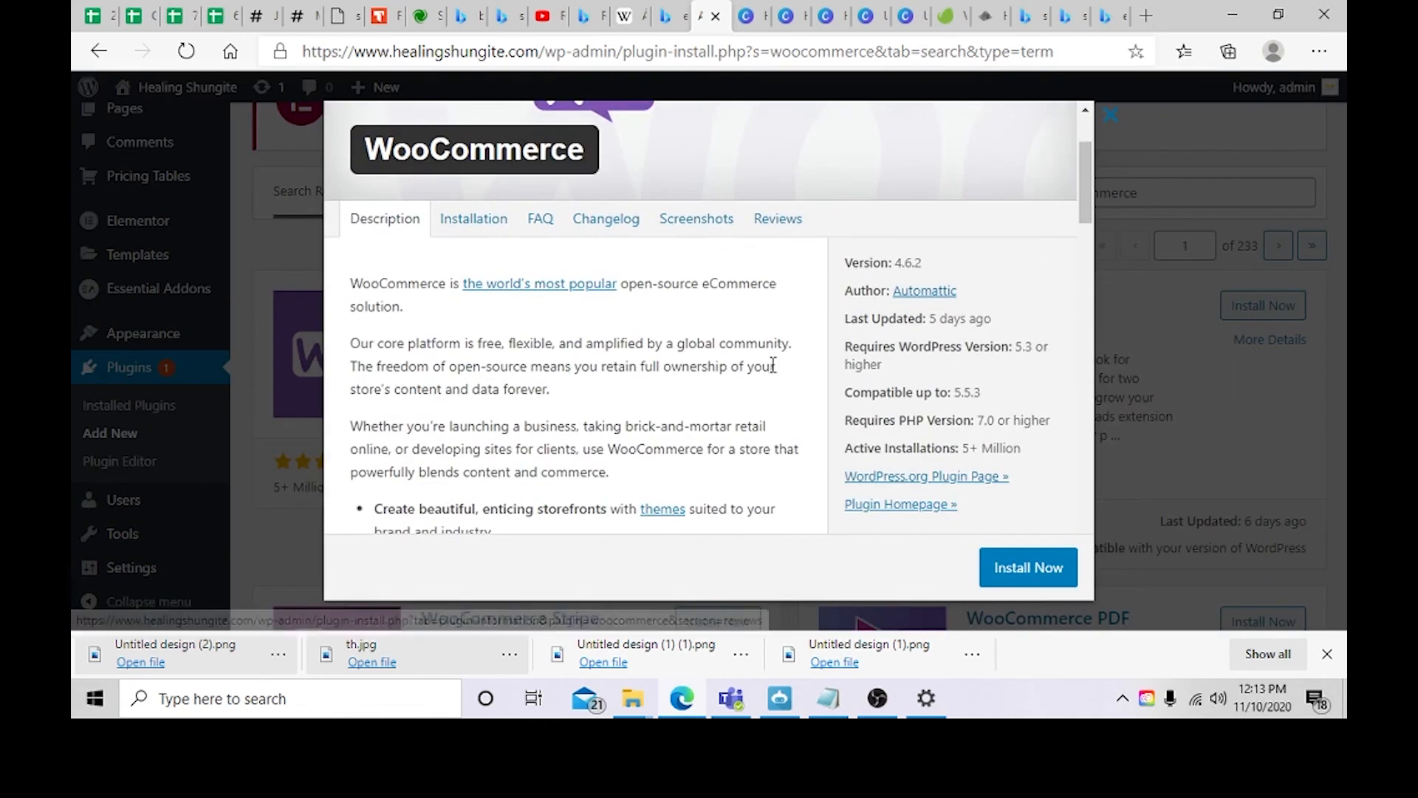
scroll(773, 365, "down", 1)
scroll(655, 403, "down", 1)
scroll(469, 291, "up", 1)
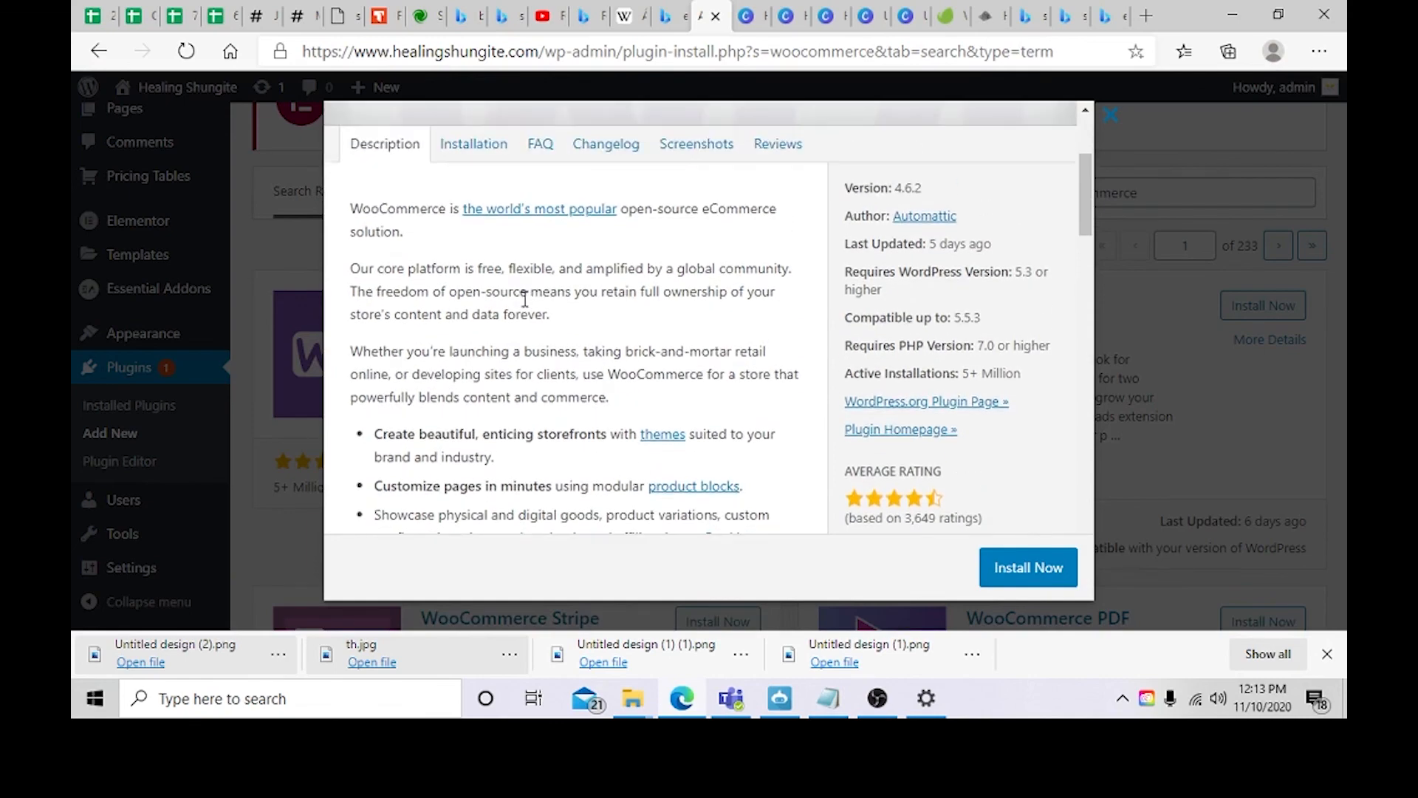
scroll(525, 307, "down", 3)
scroll(580, 322, "down", 6)
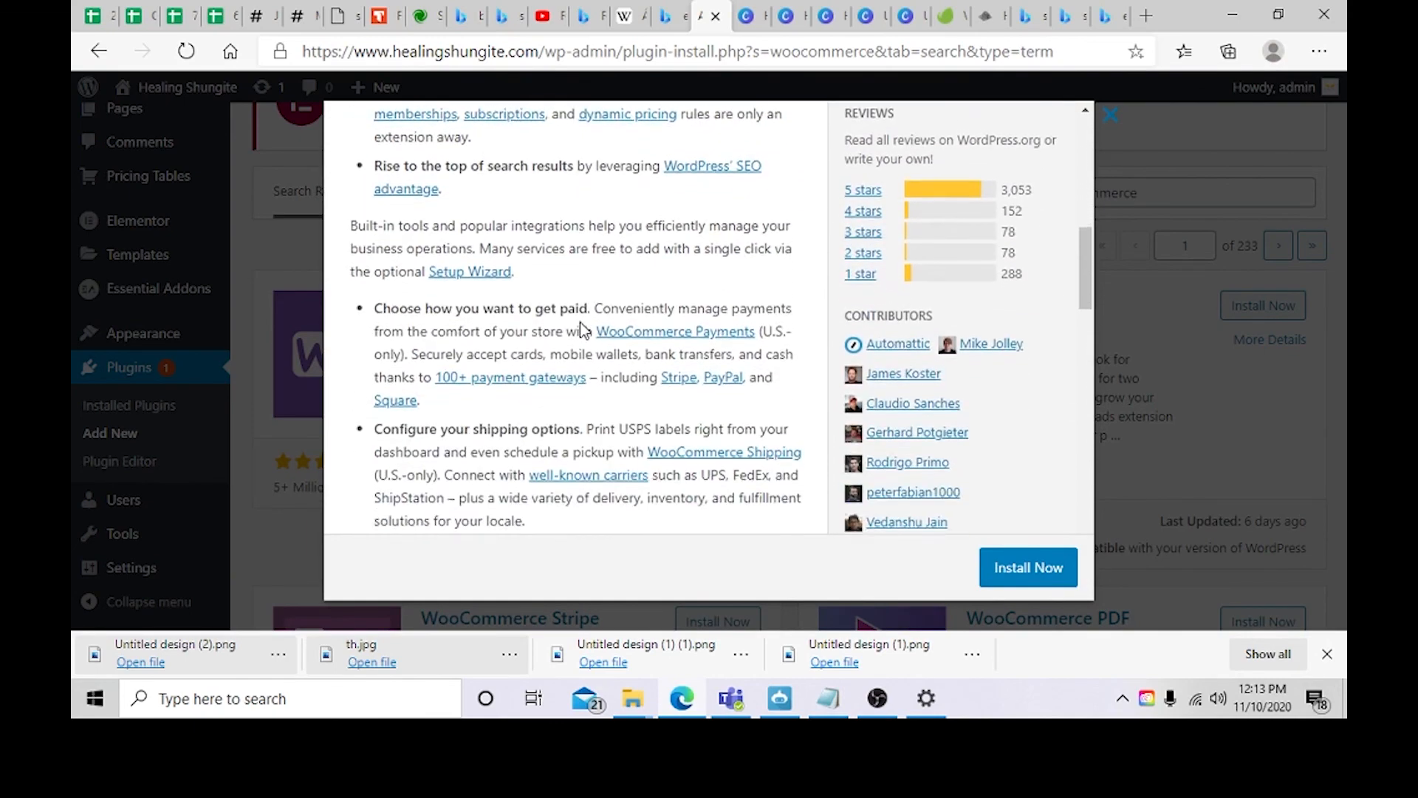
scroll(585, 336, "down", 14)
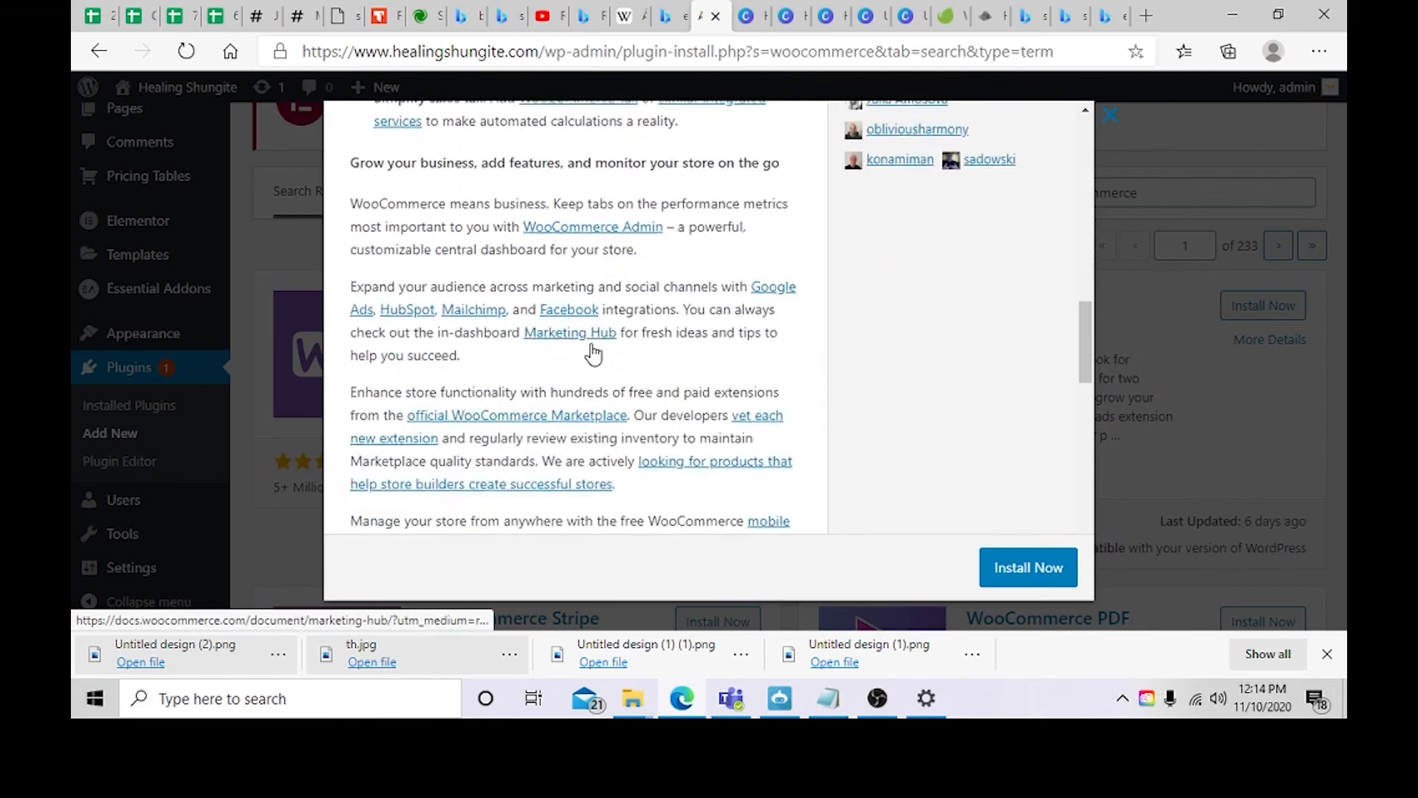
scroll(600, 366, "down", 4)
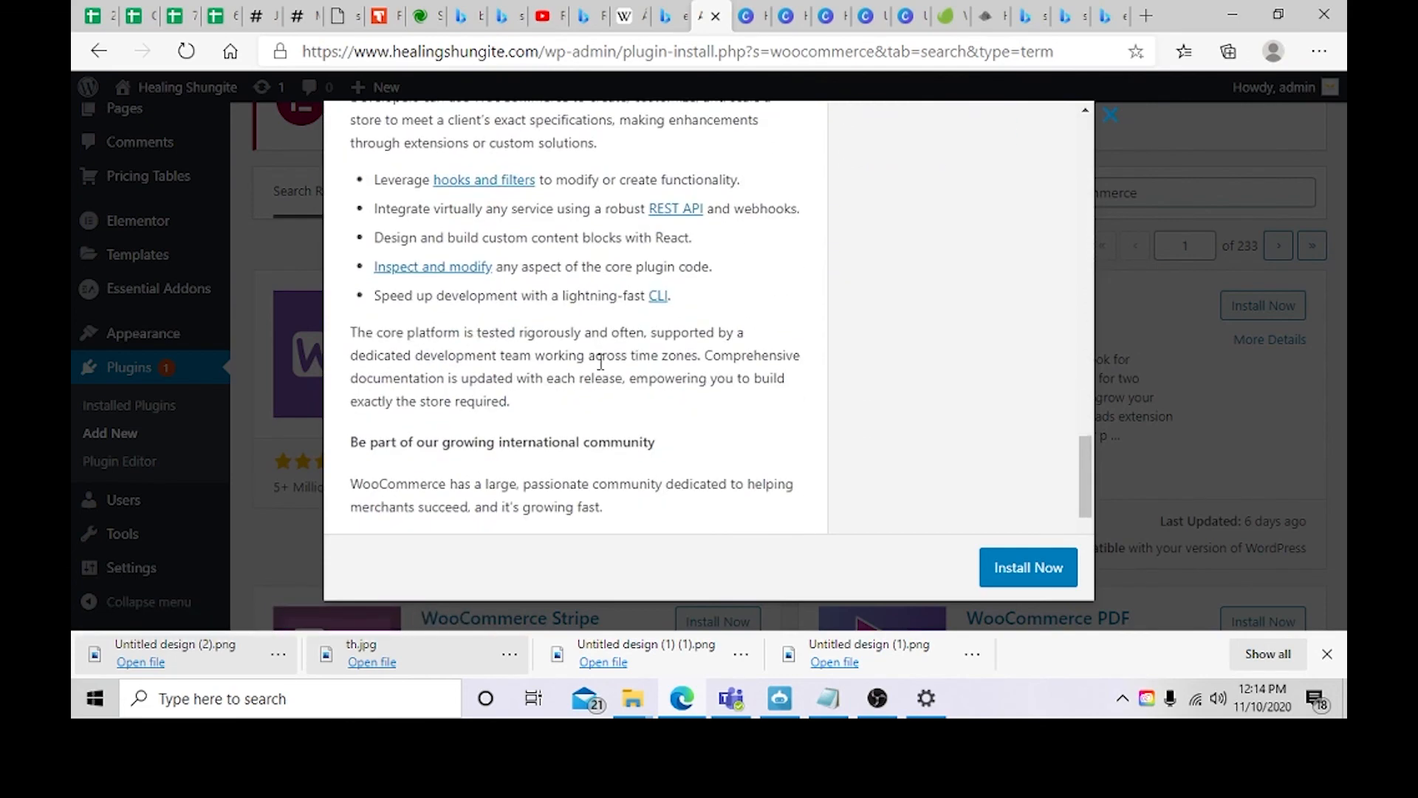
scroll(600, 362, "down", 4)
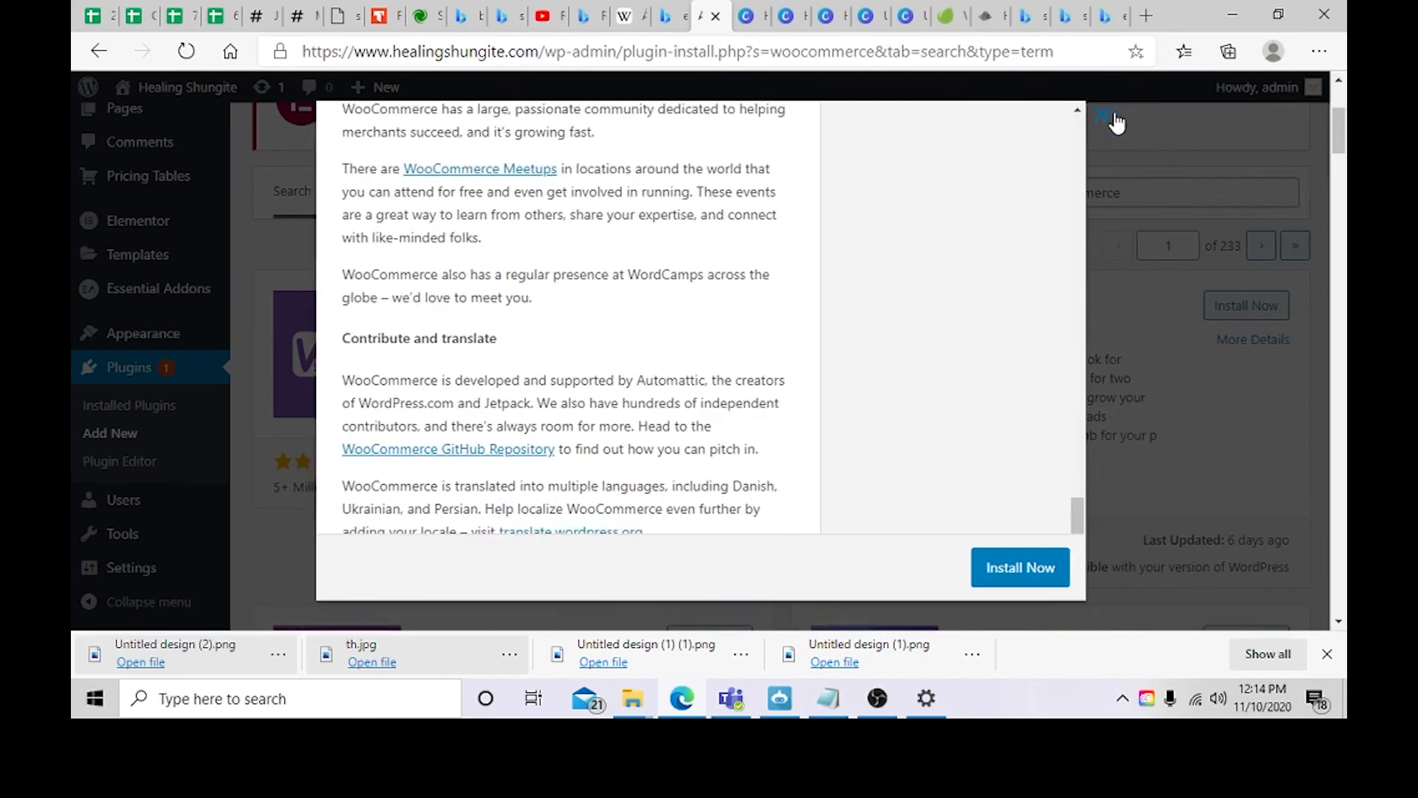
left_click(1110, 116)
Step: Activate the Ecwid Ecommerce Shopping Cart plugin in the installed plugins list
scroll(185, 351, "down", 2)
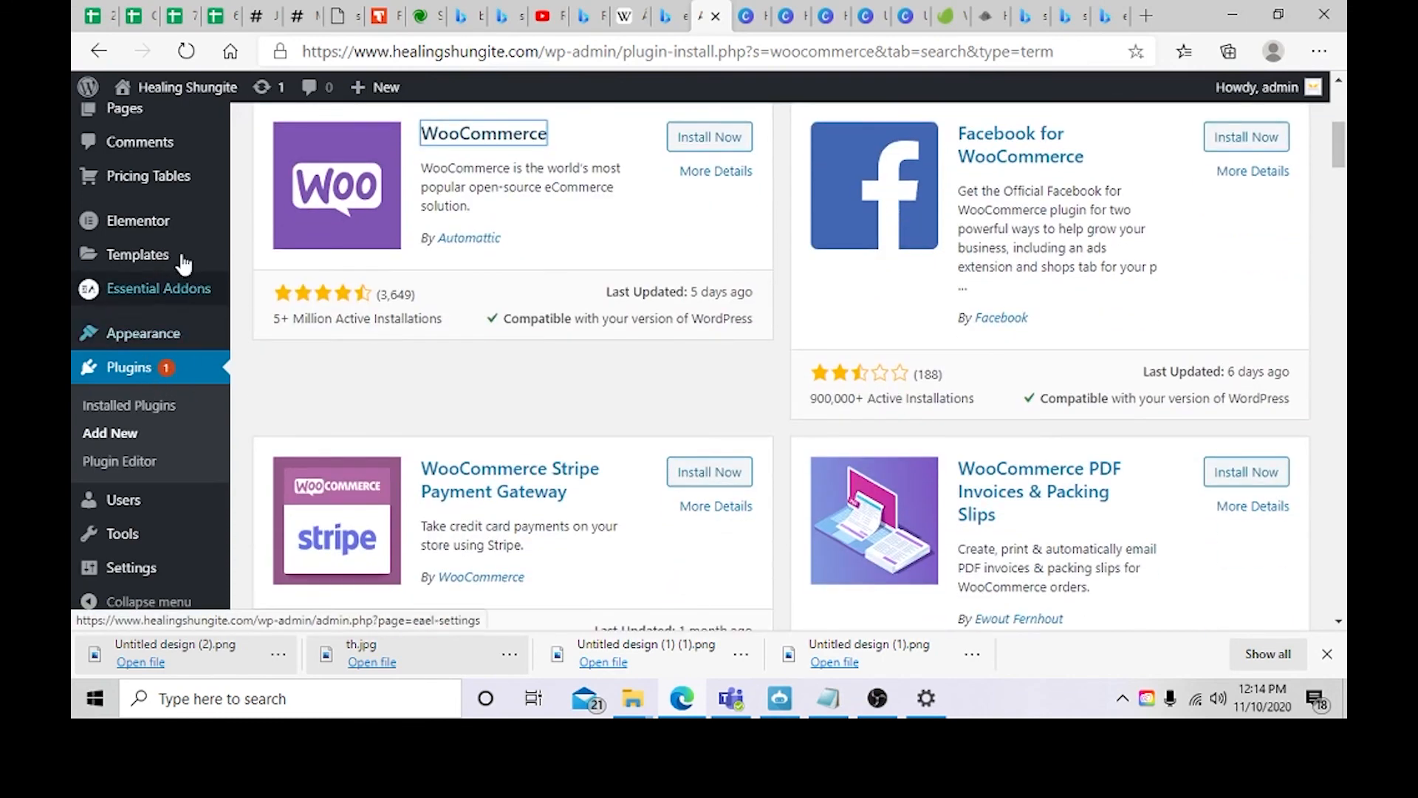
left_click(144, 341)
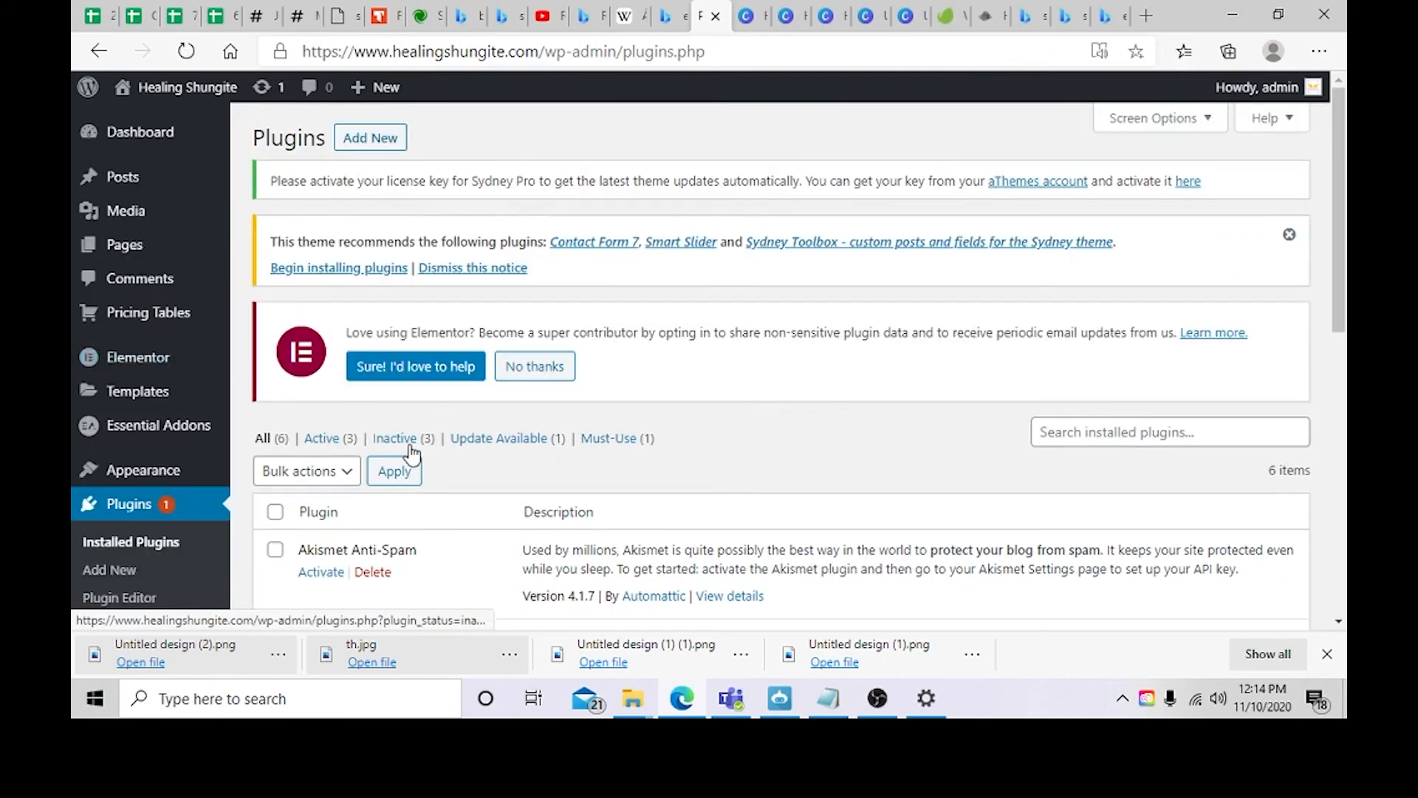
scroll(406, 458, "down", 4)
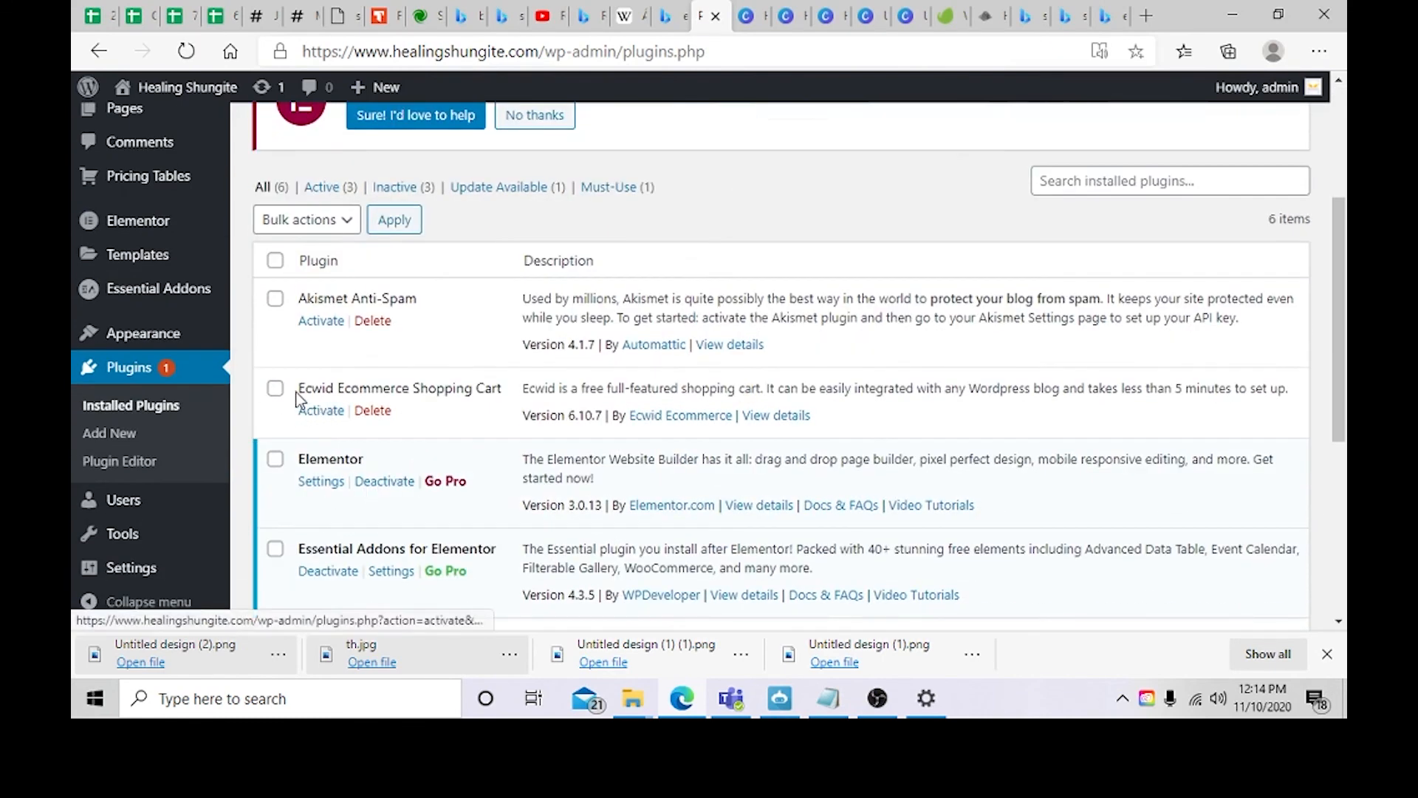
left_click(274, 388)
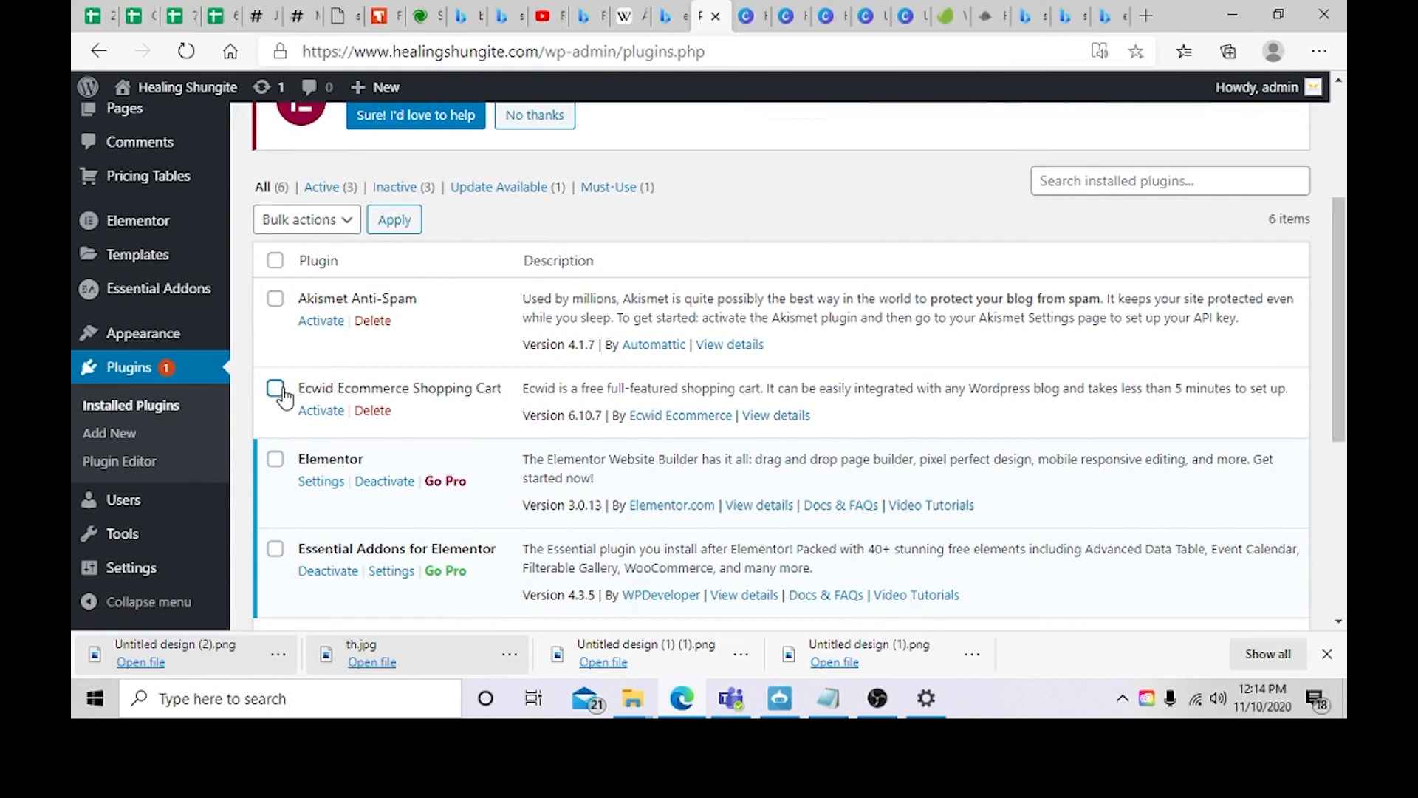
left_click(324, 413)
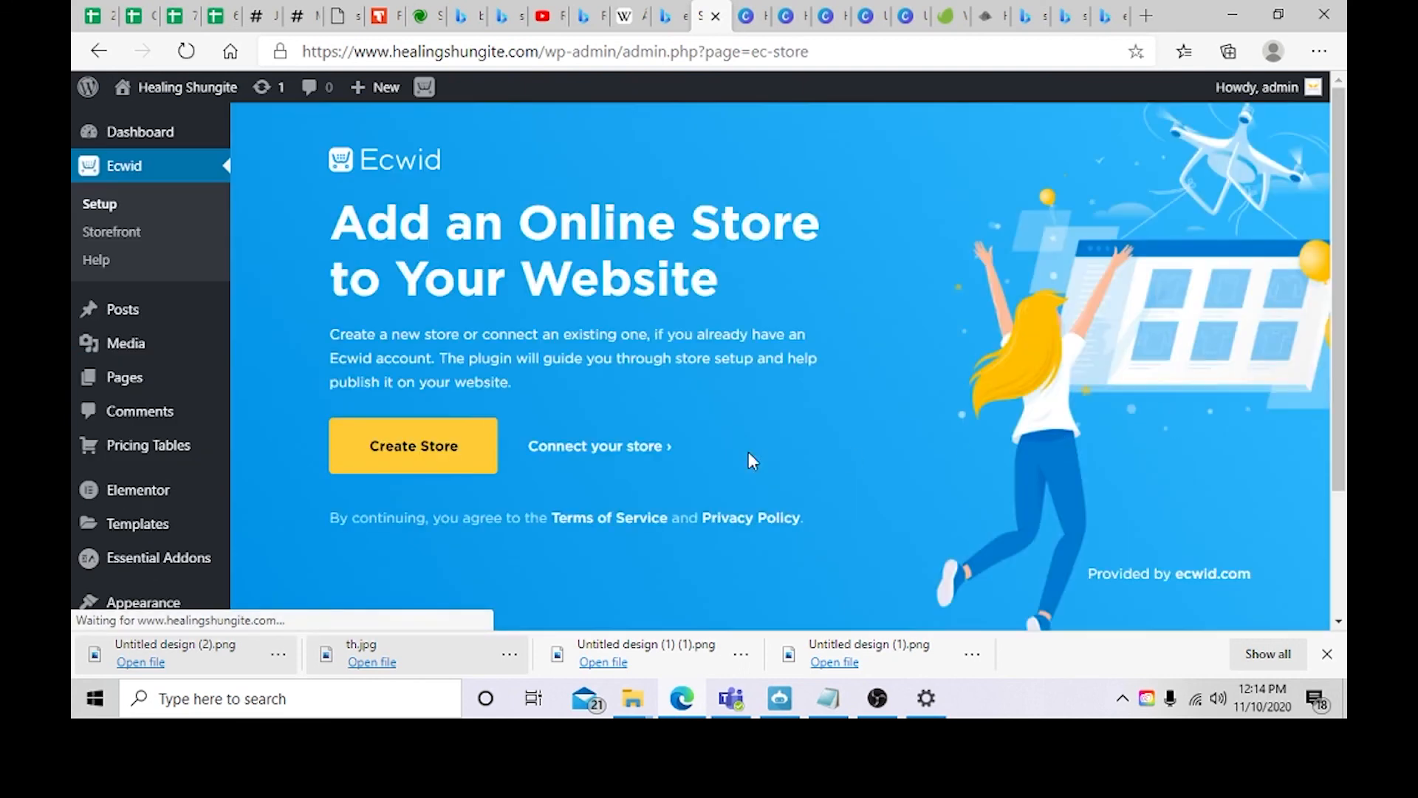
Step: Create a new Ecwid store named Healing Shungite, answering the setup questions with I'm just looking around, Jewelry and No
left_click(424, 444)
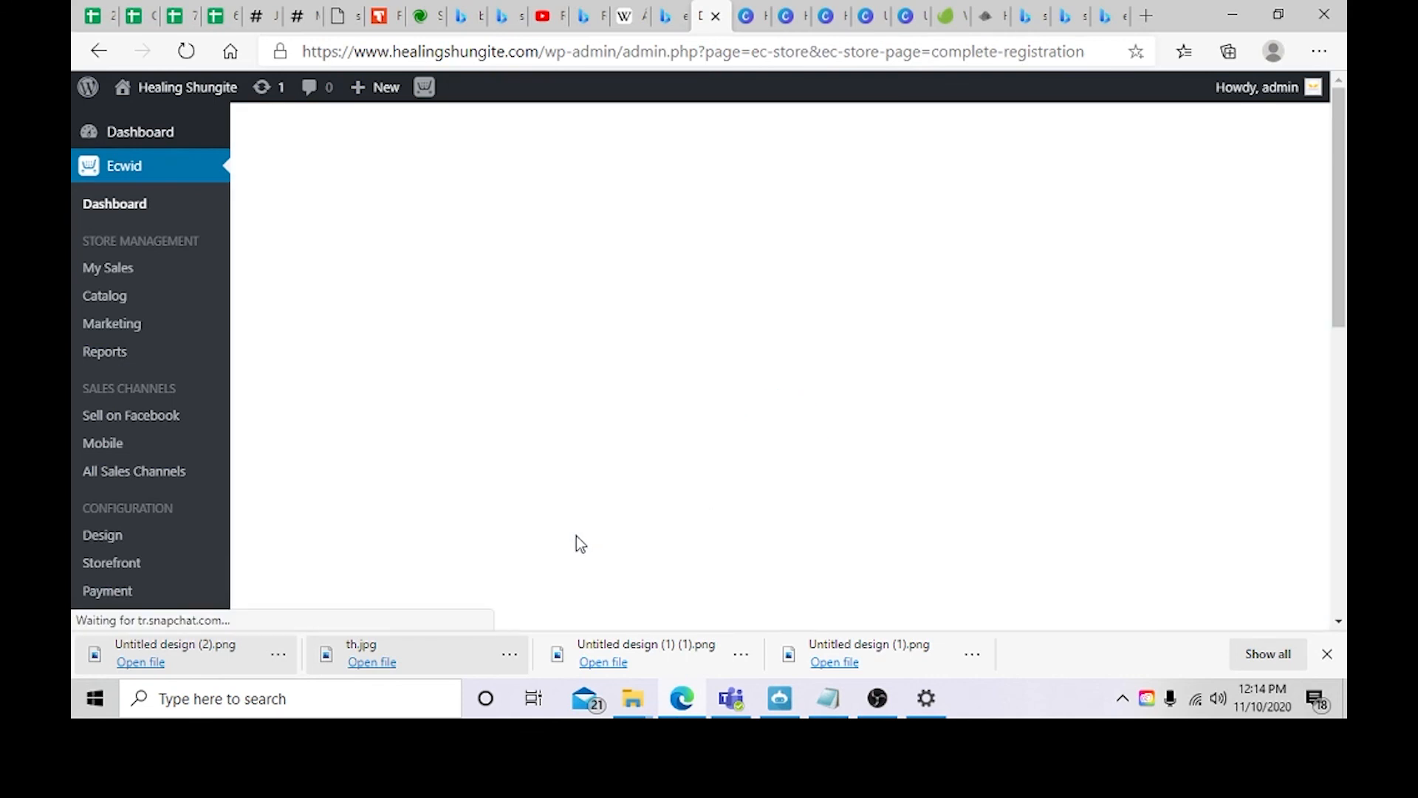
scroll(463, 511, "down", 2)
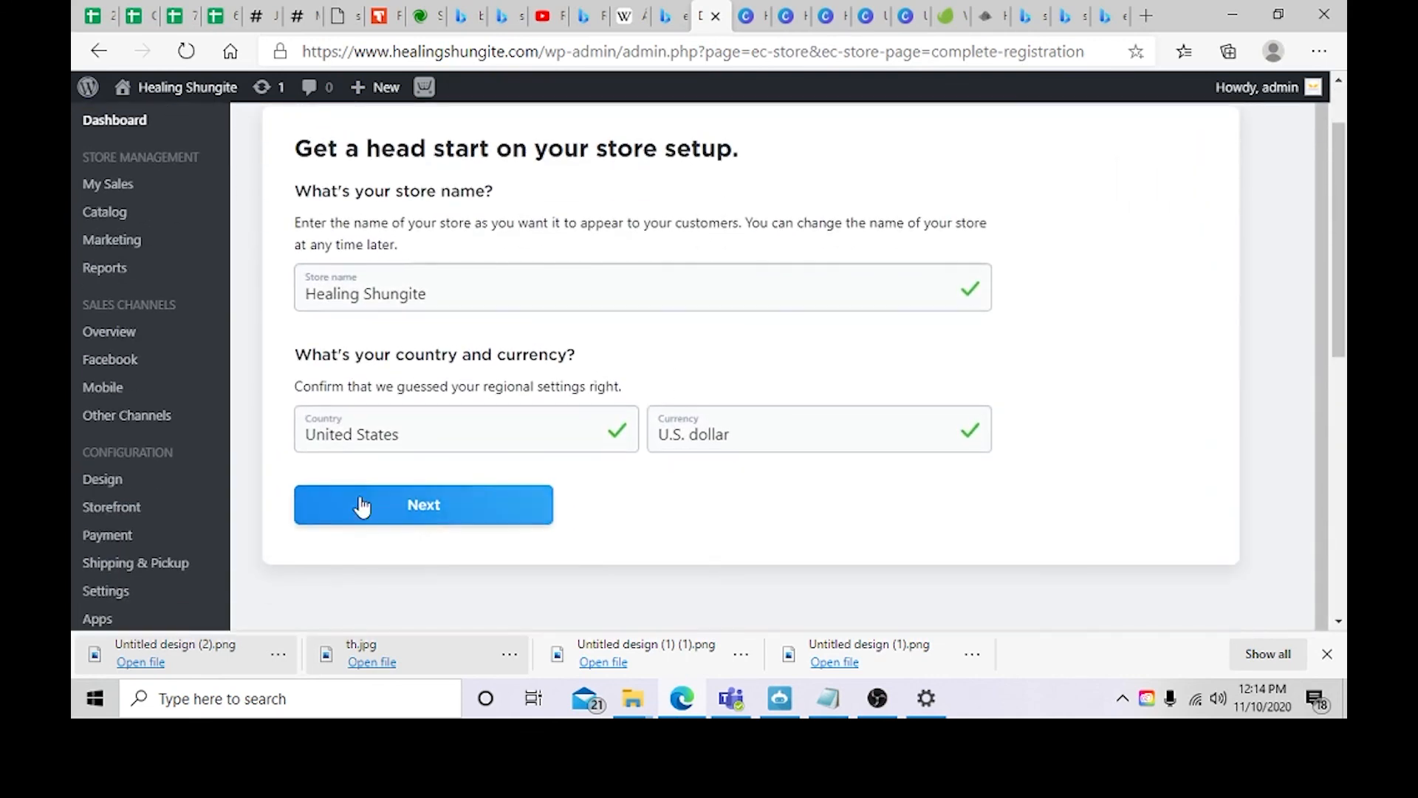
left_click(479, 288)
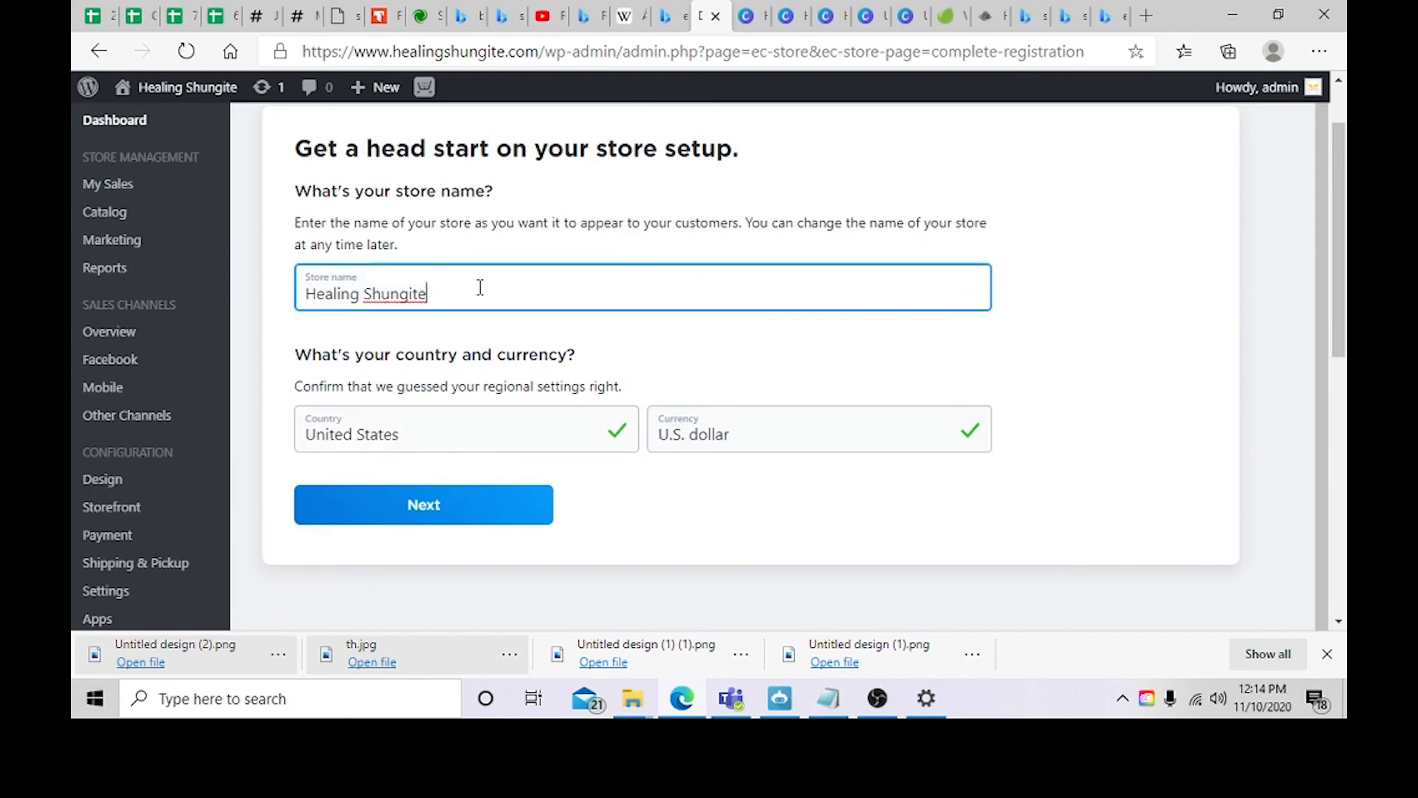
left_click(374, 516)
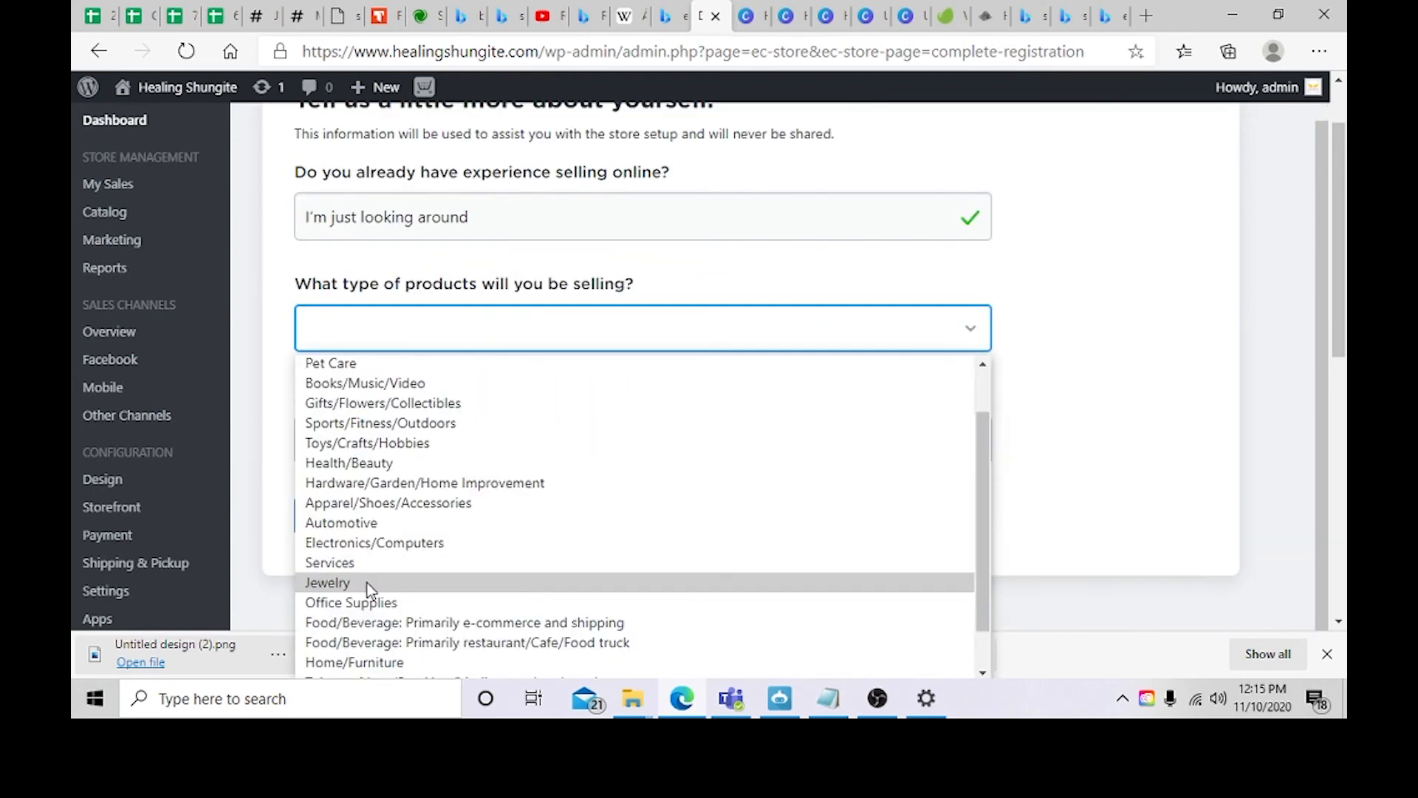
left_click(366, 584)
left_click(382, 444)
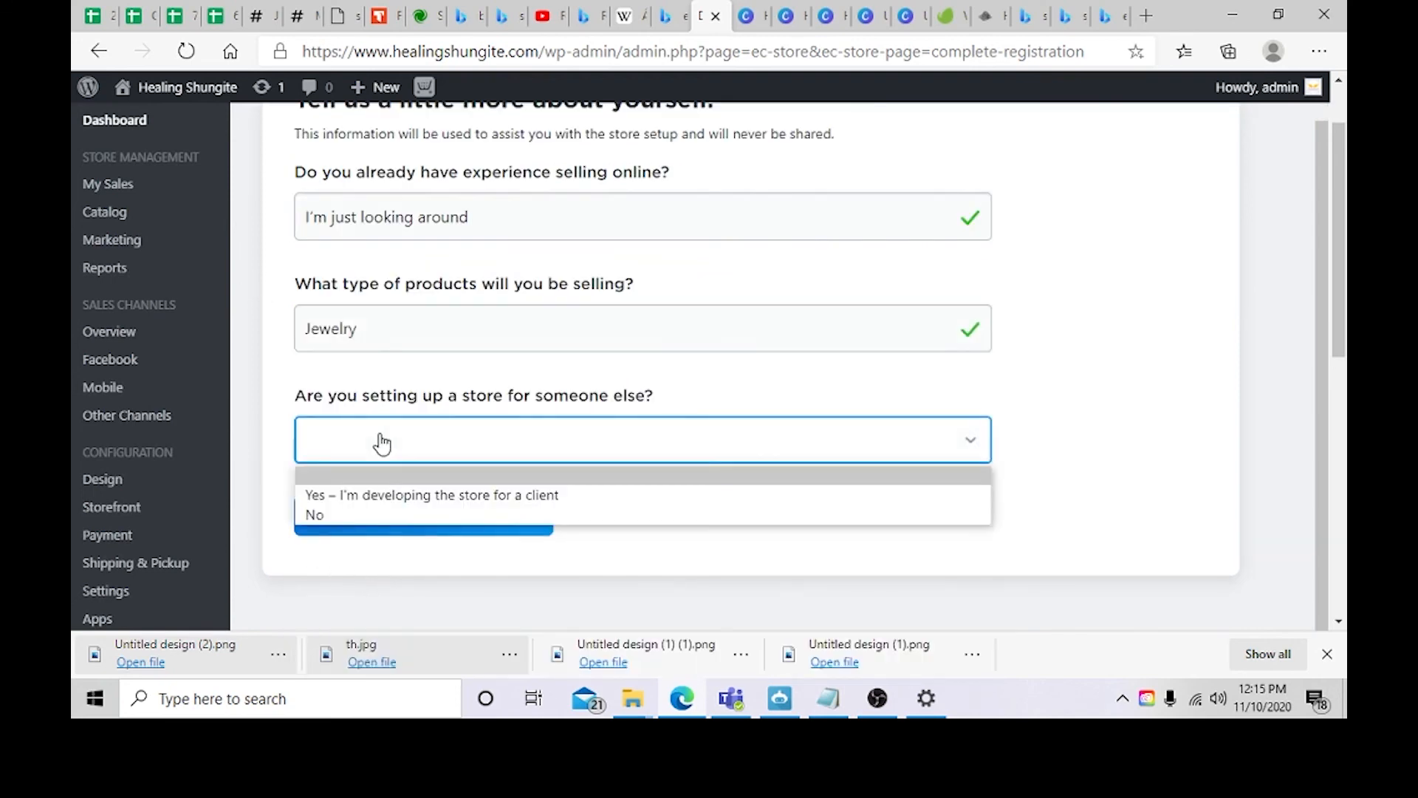
left_click(380, 513)
left_click(380, 517)
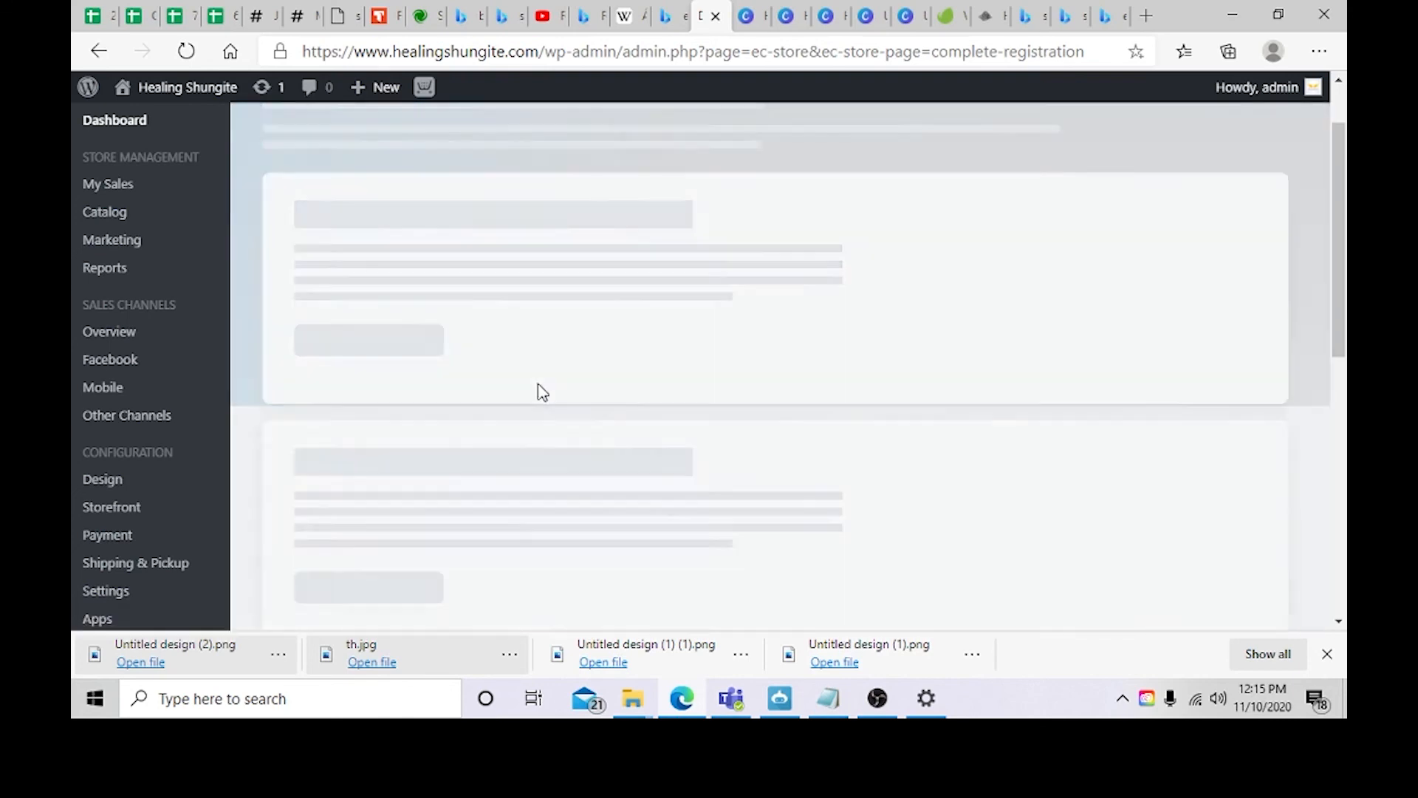
Step: Look over the Ecwid dashboard, then open the product catalog and browse the sample products
scroll(537, 384, "down", 2)
scroll(538, 383, "down", 7)
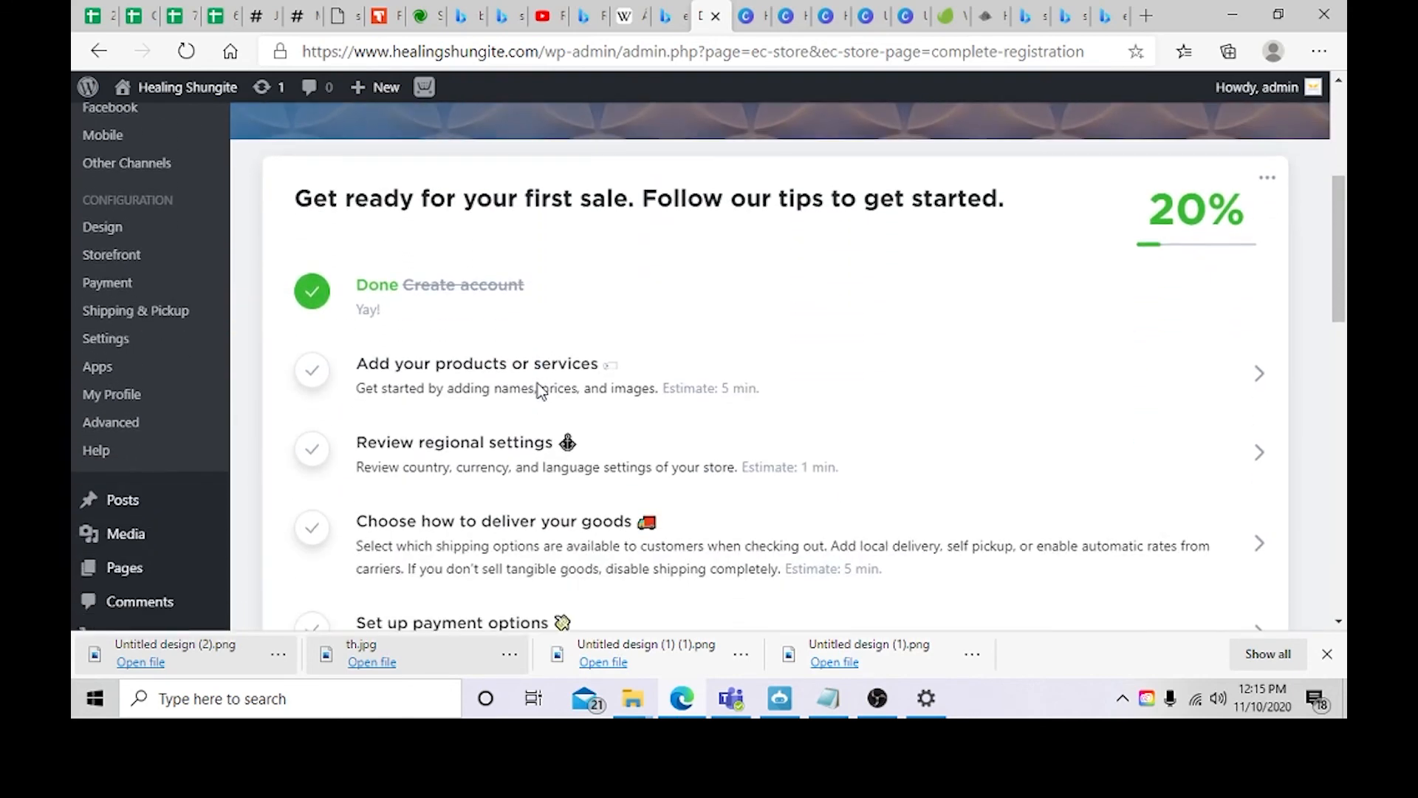
scroll(538, 389, "down", 7)
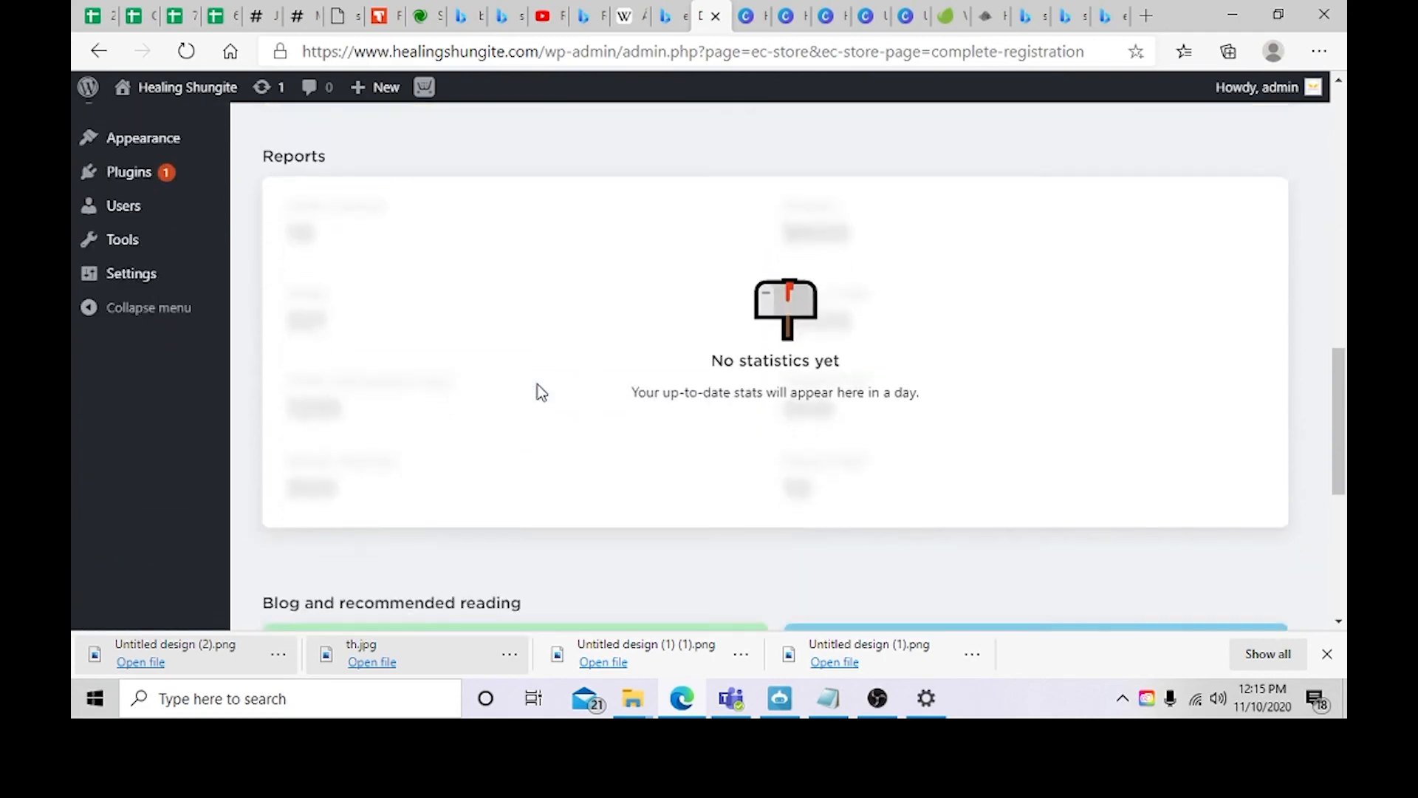
scroll(544, 391, "up", 12)
scroll(545, 391, "up", 3)
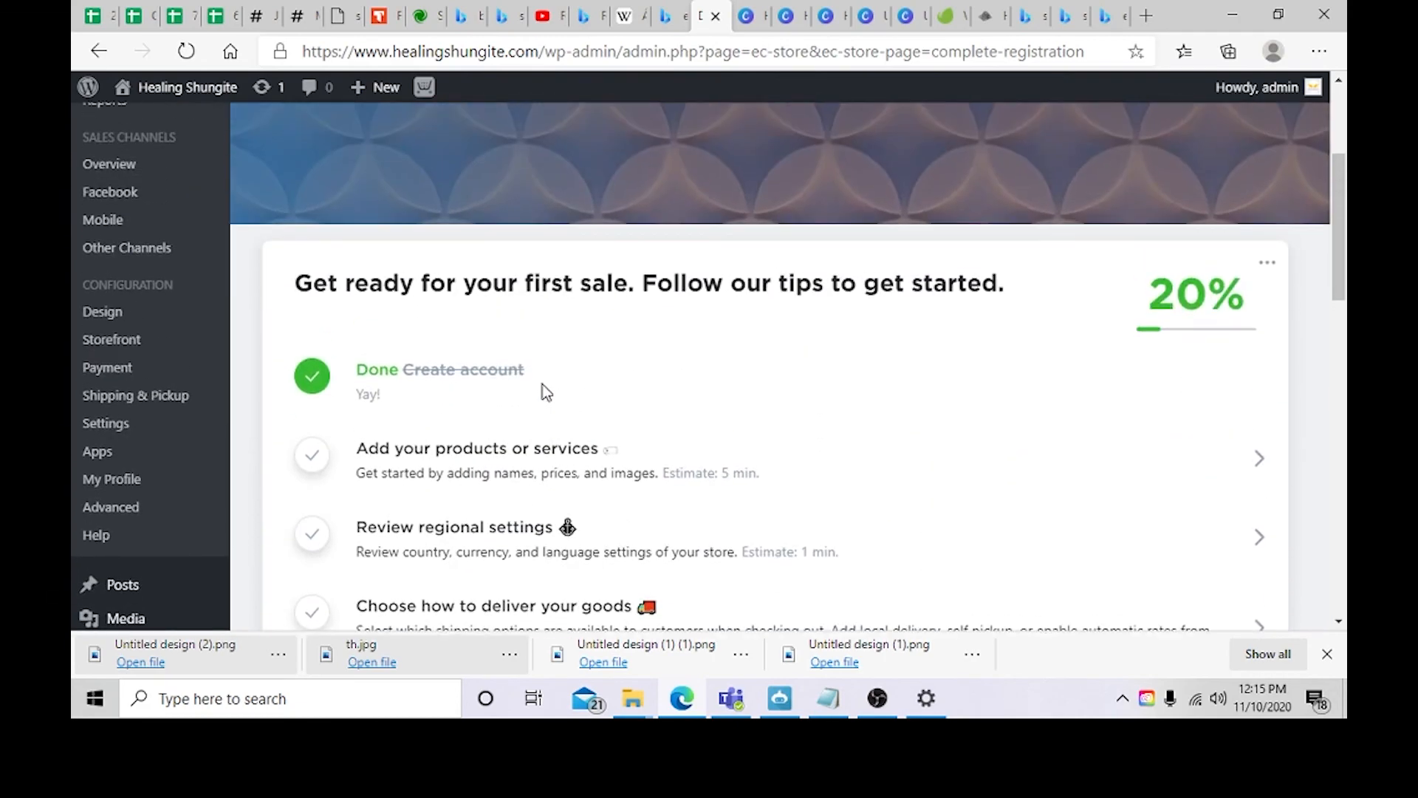
left_click(365, 539)
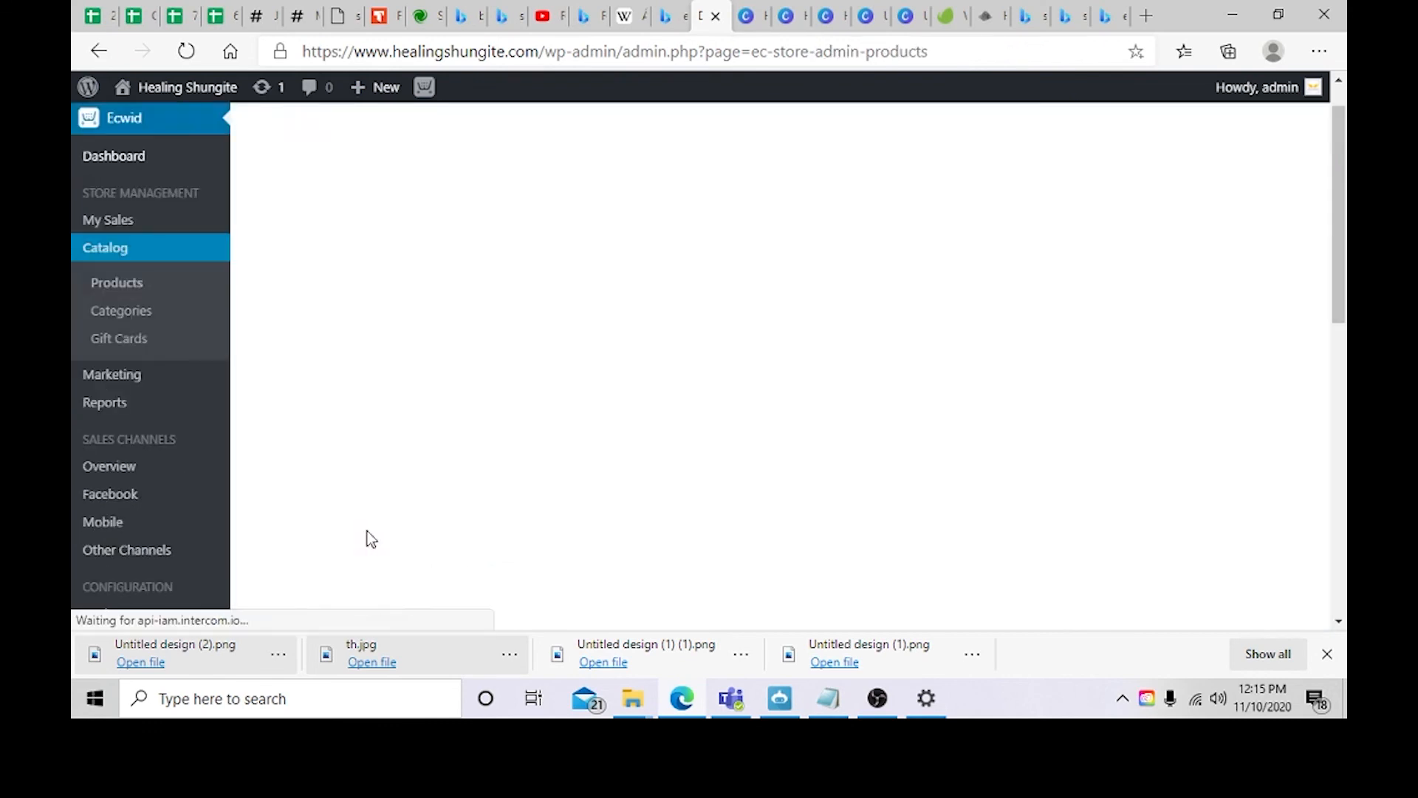
scroll(326, 485, "down", 1)
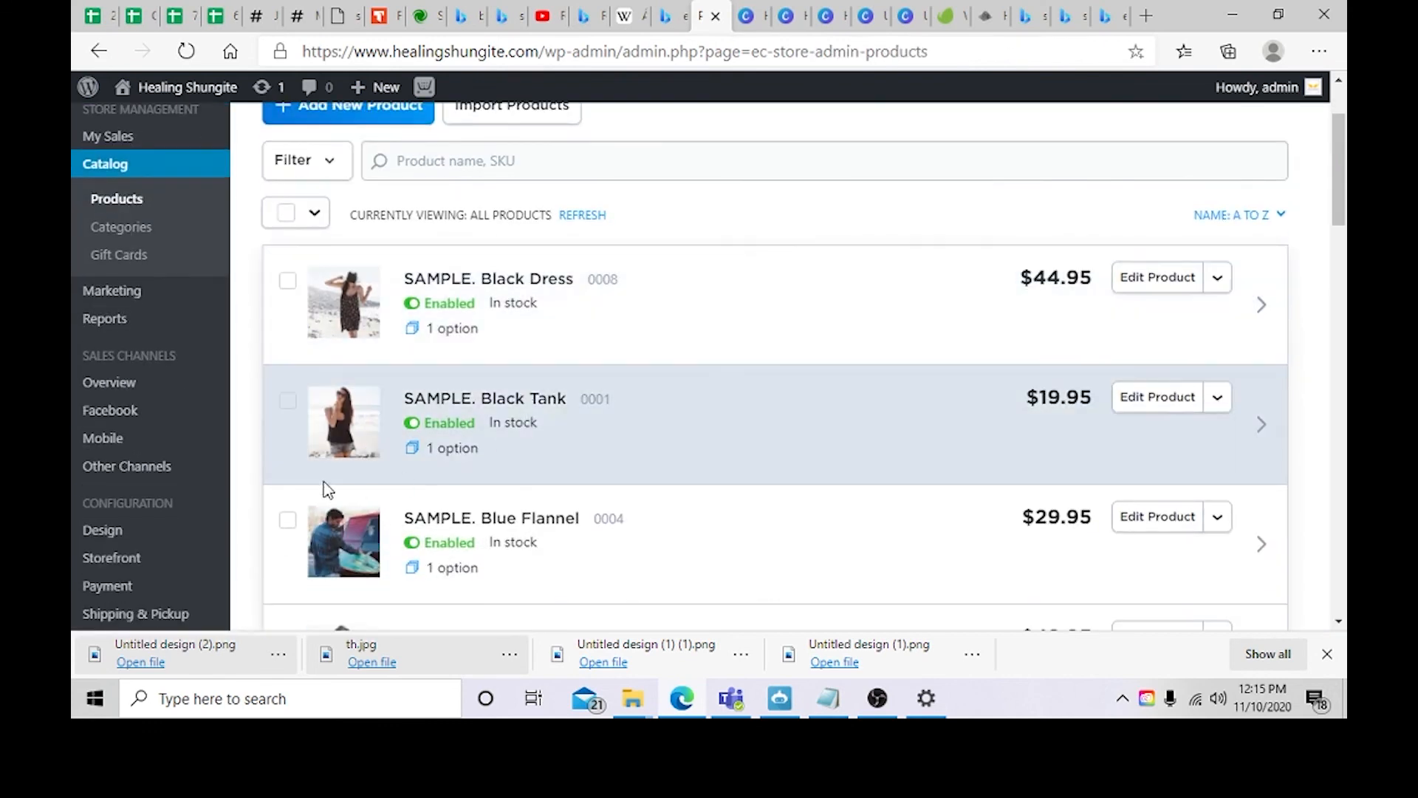
scroll(619, 547, "down", 2)
scroll(613, 247, "down", 1)
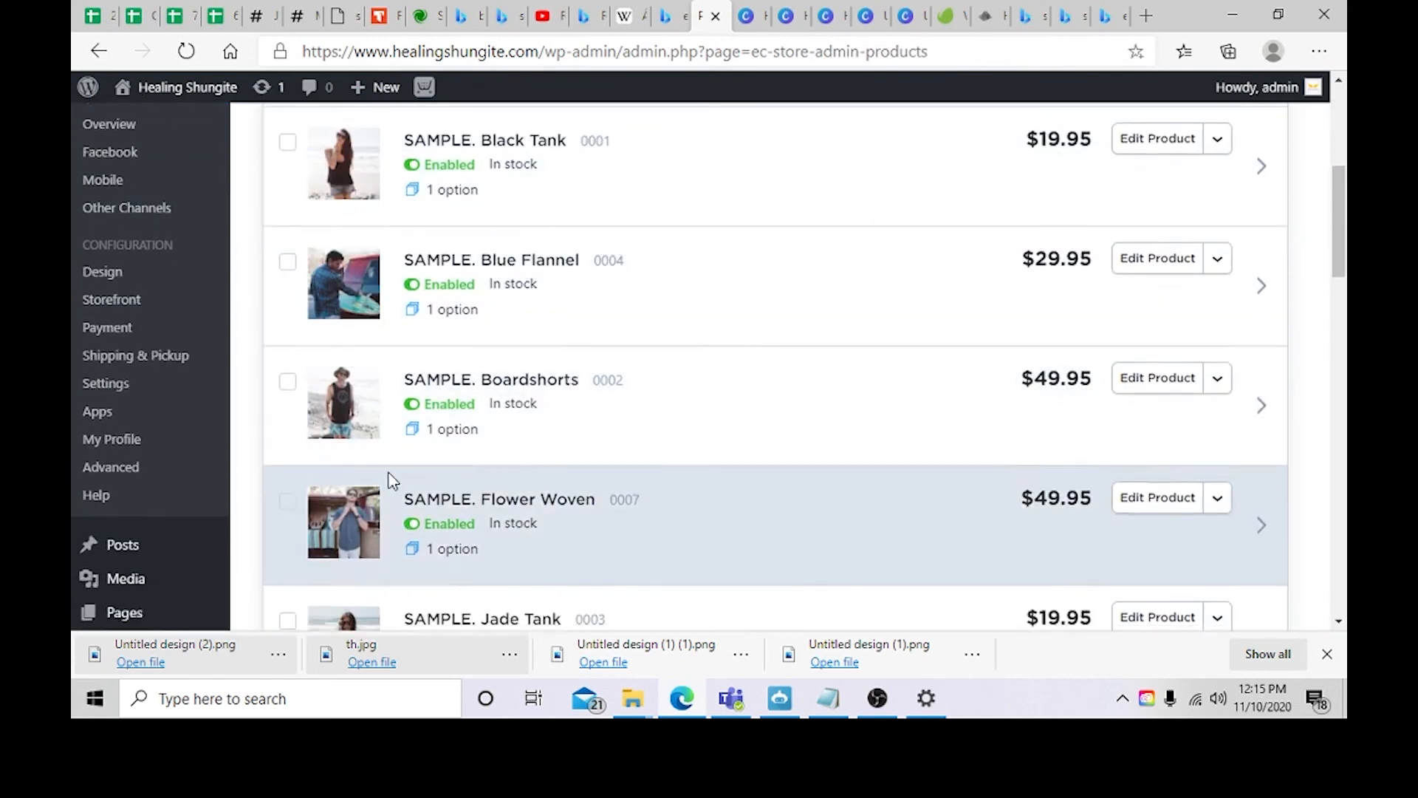
scroll(389, 481, "down", 6)
scroll(433, 447, "up", 7)
scroll(432, 447, "up", 3)
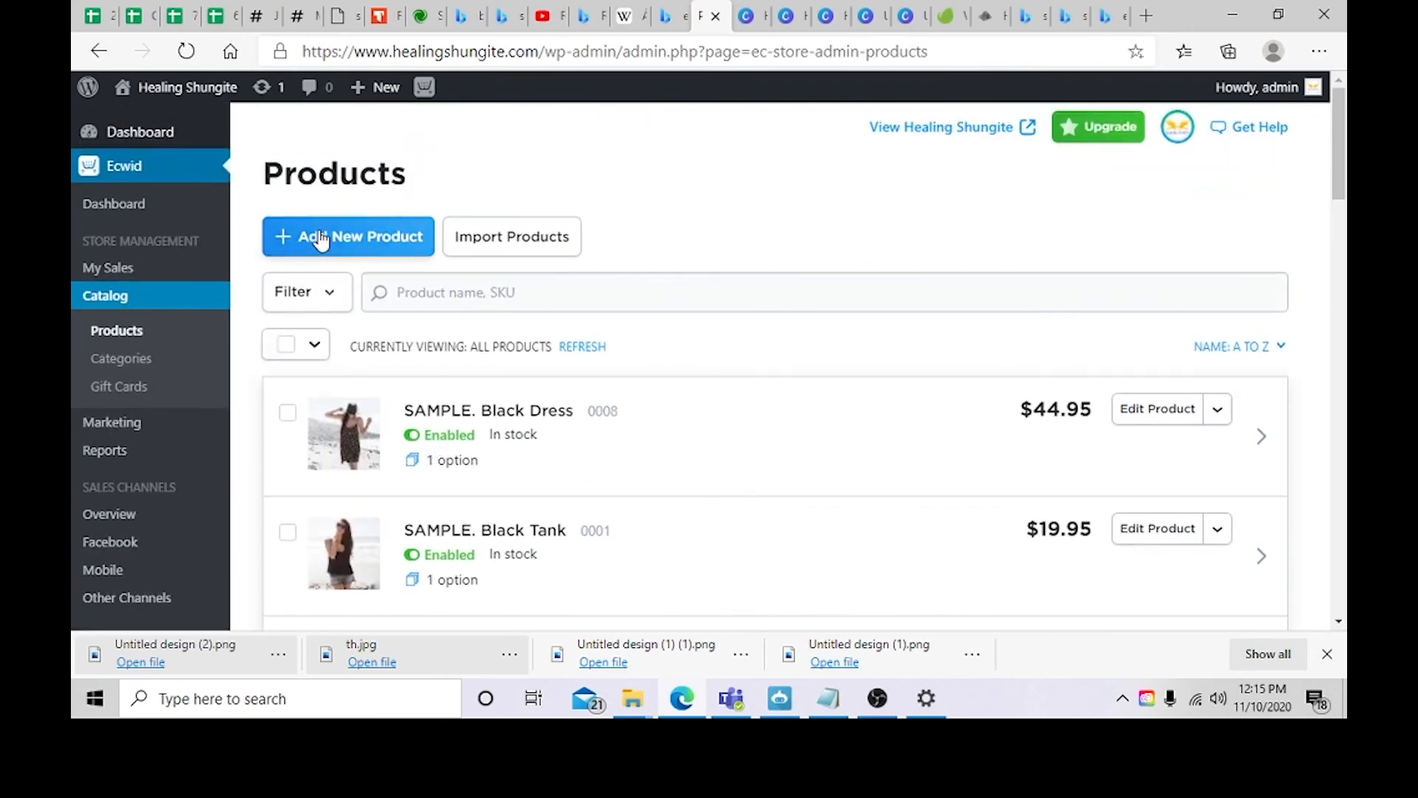
Step: Start a new product and upload the image Untitled design (2) from the Downloads folder
left_click(295, 235)
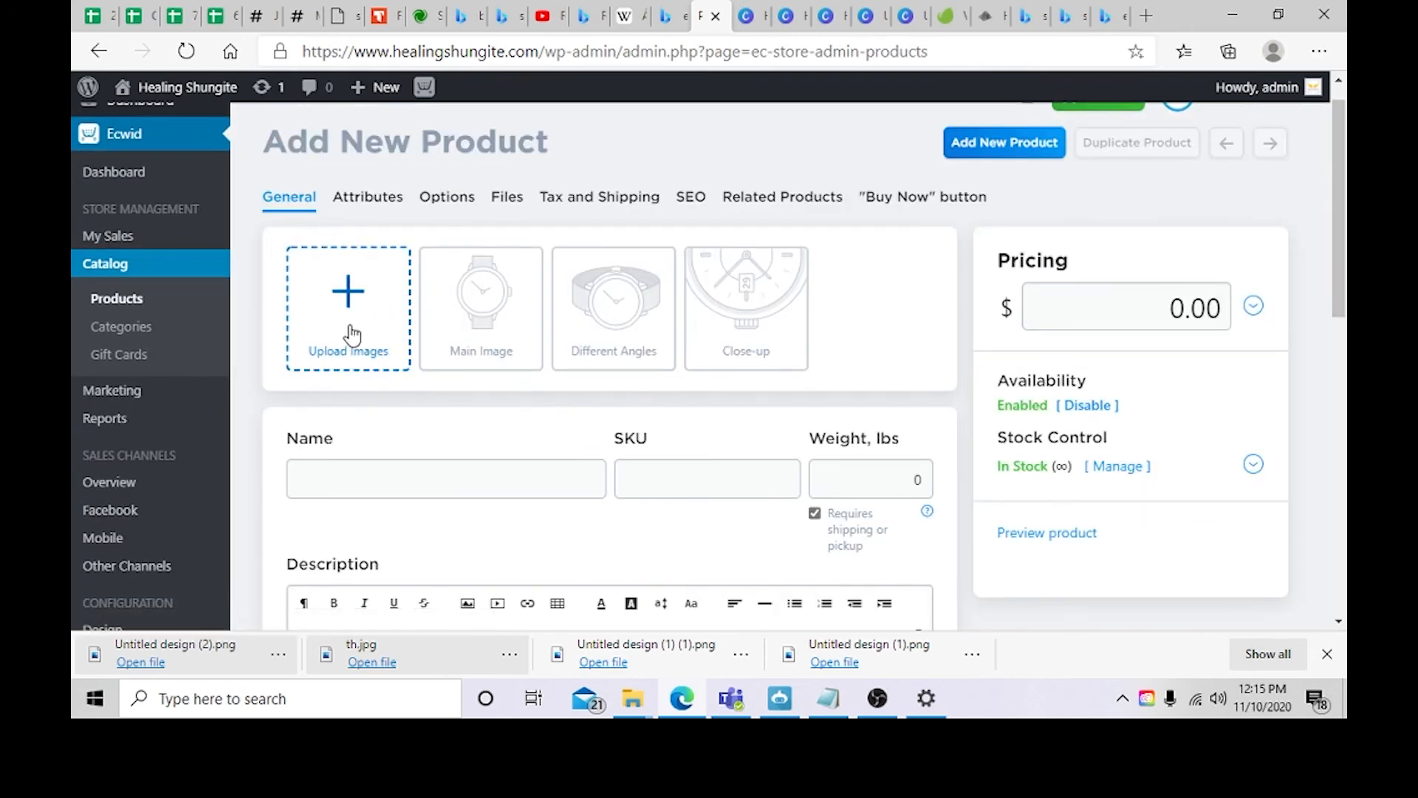
left_click(352, 336)
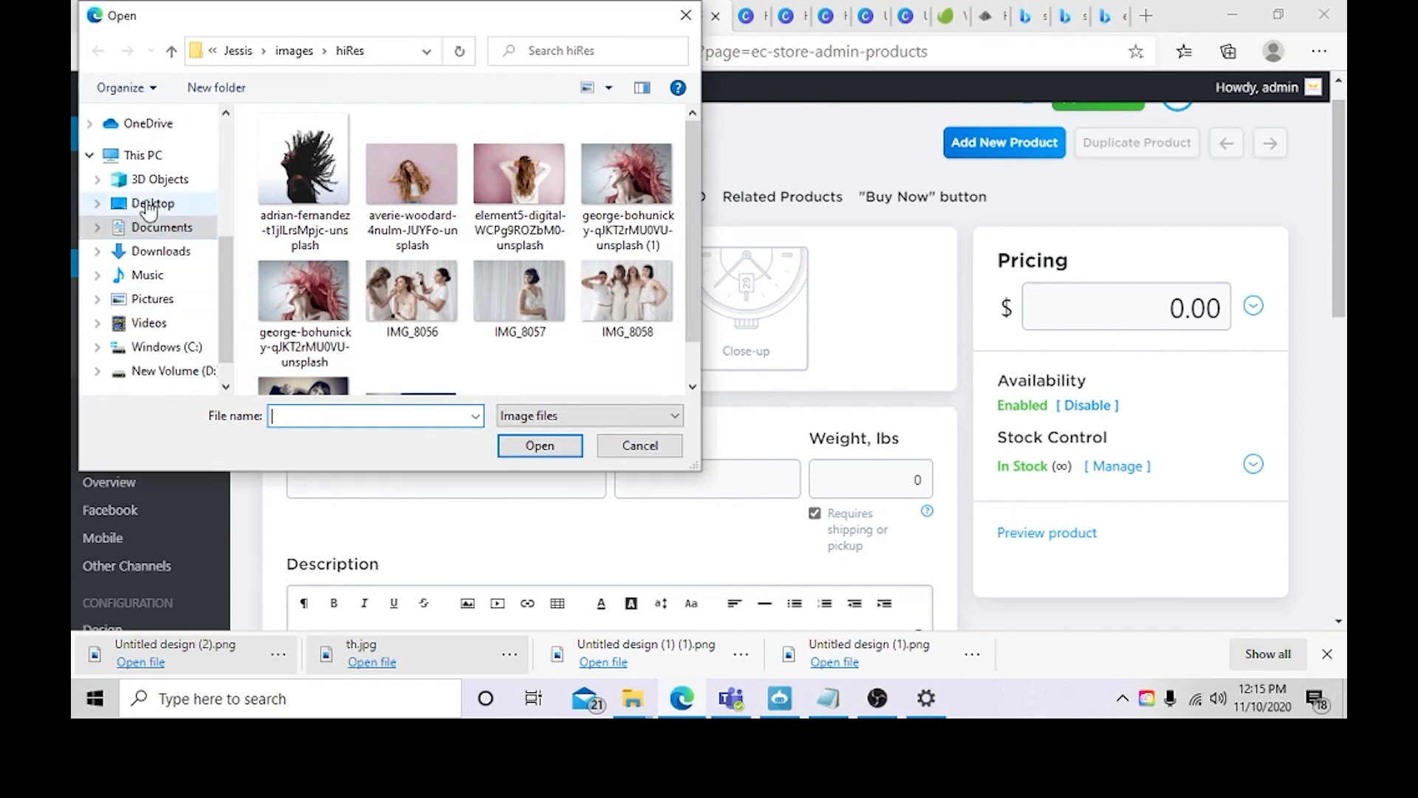
left_click(159, 227)
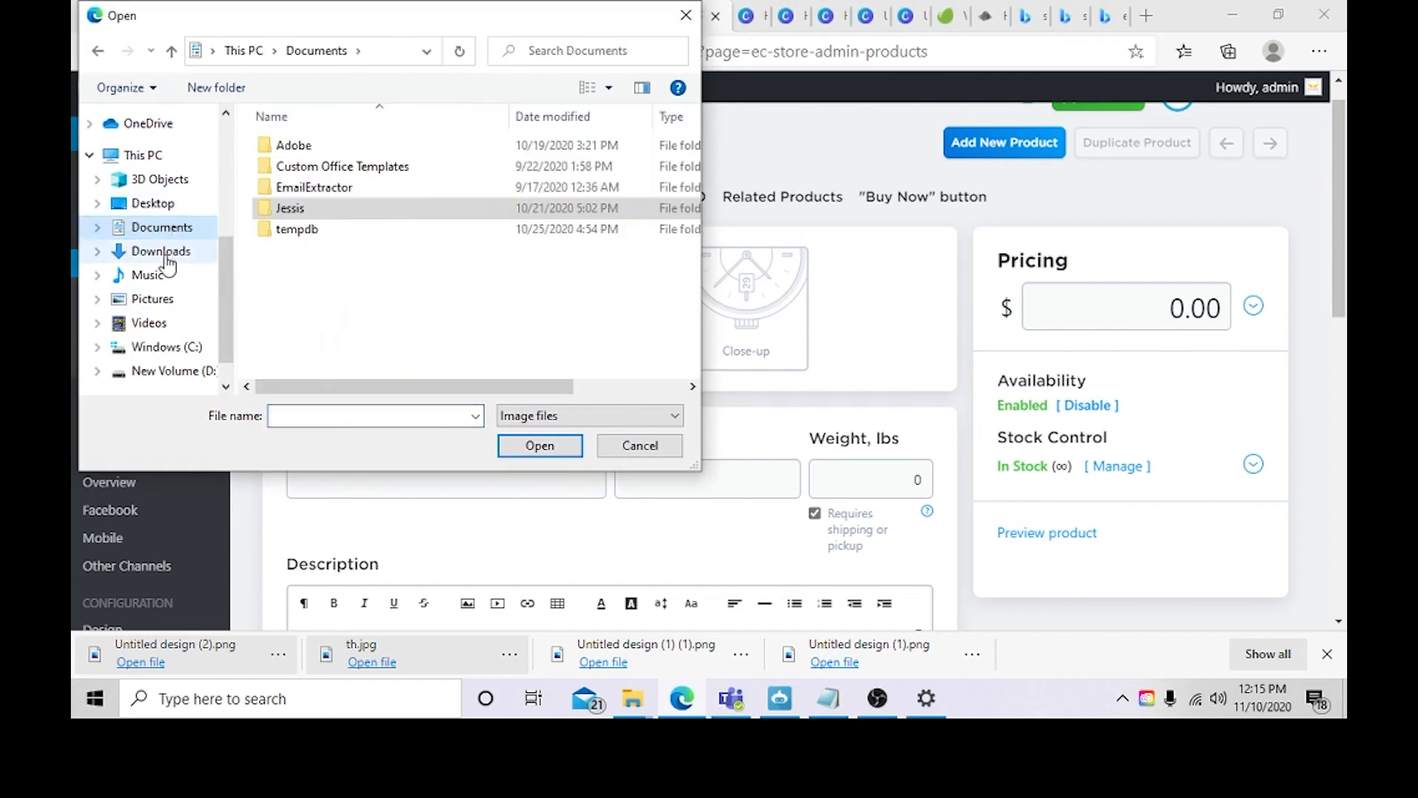
left_click(162, 252)
left_click(153, 203)
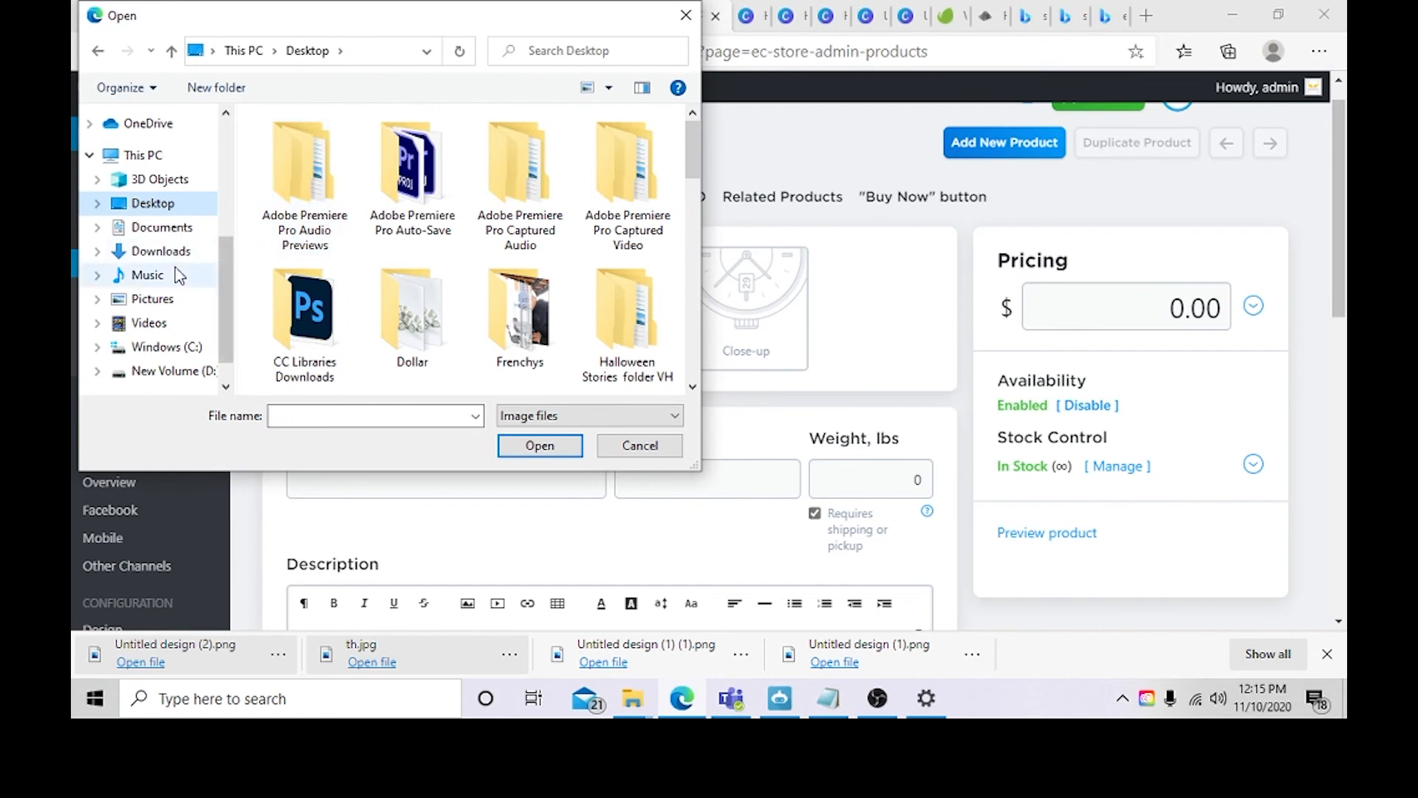
left_click(163, 251)
left_click(163, 227)
left_click(163, 251)
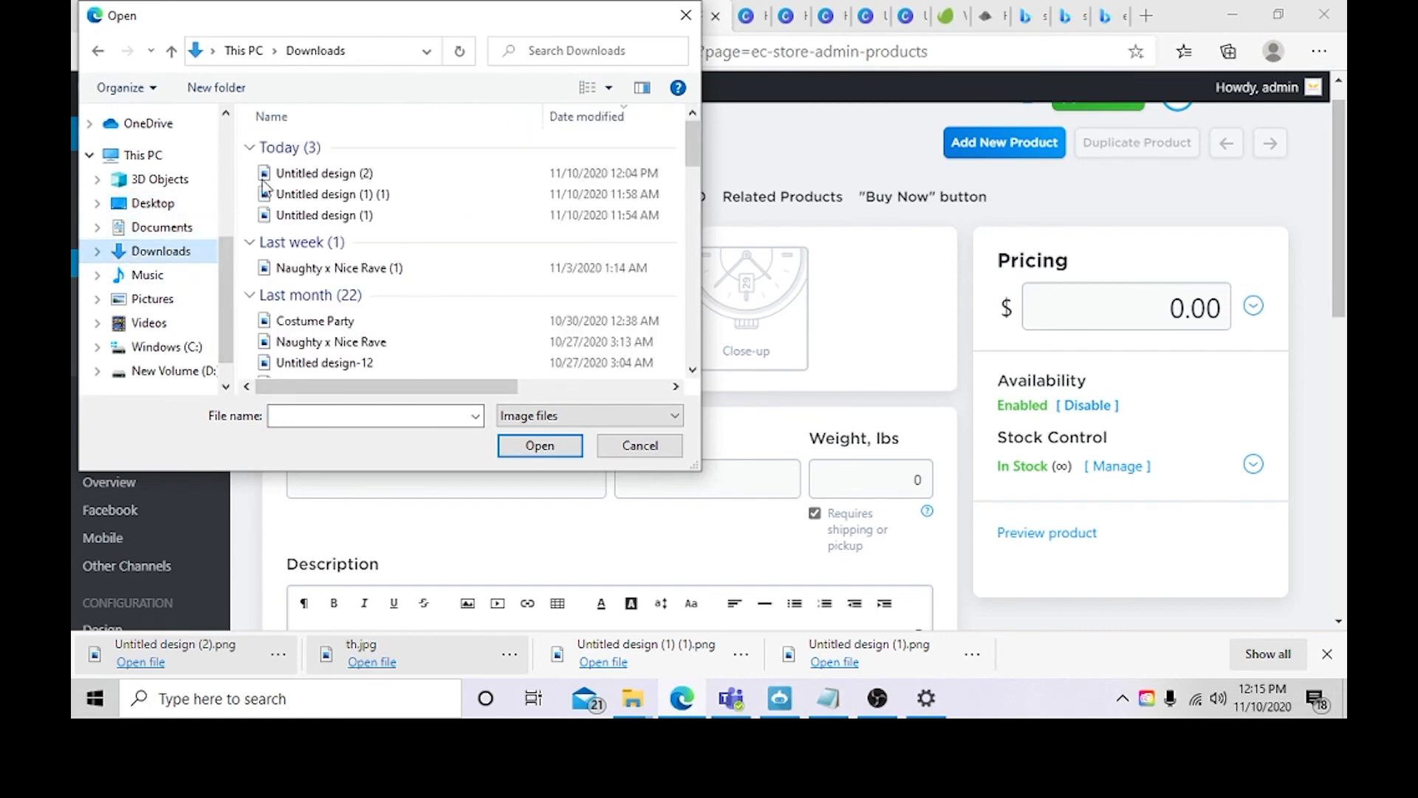
double_click(263, 177)
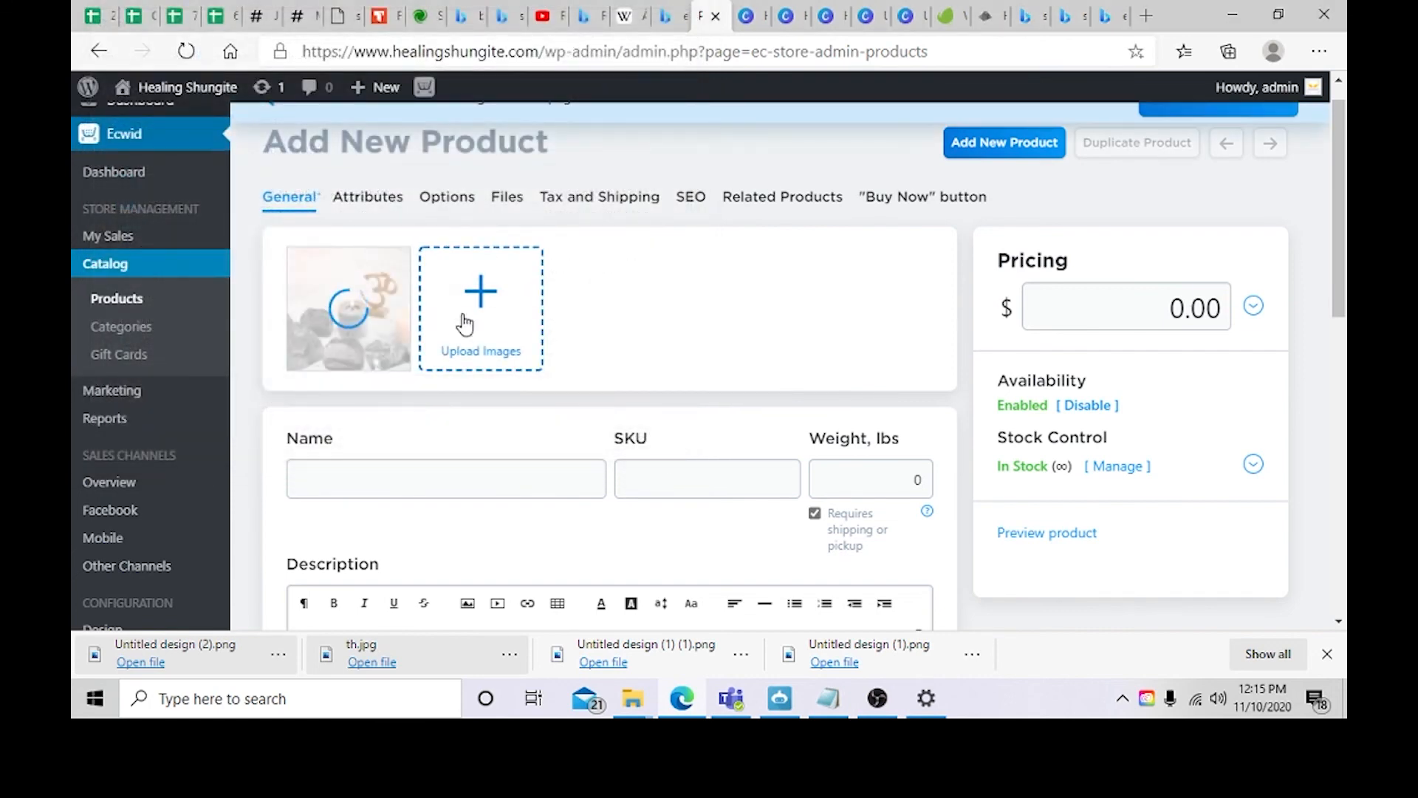
Step: Upload a second product image, Untitled design (1) (1), from Downloads
left_click(481, 325)
left_click(305, 195)
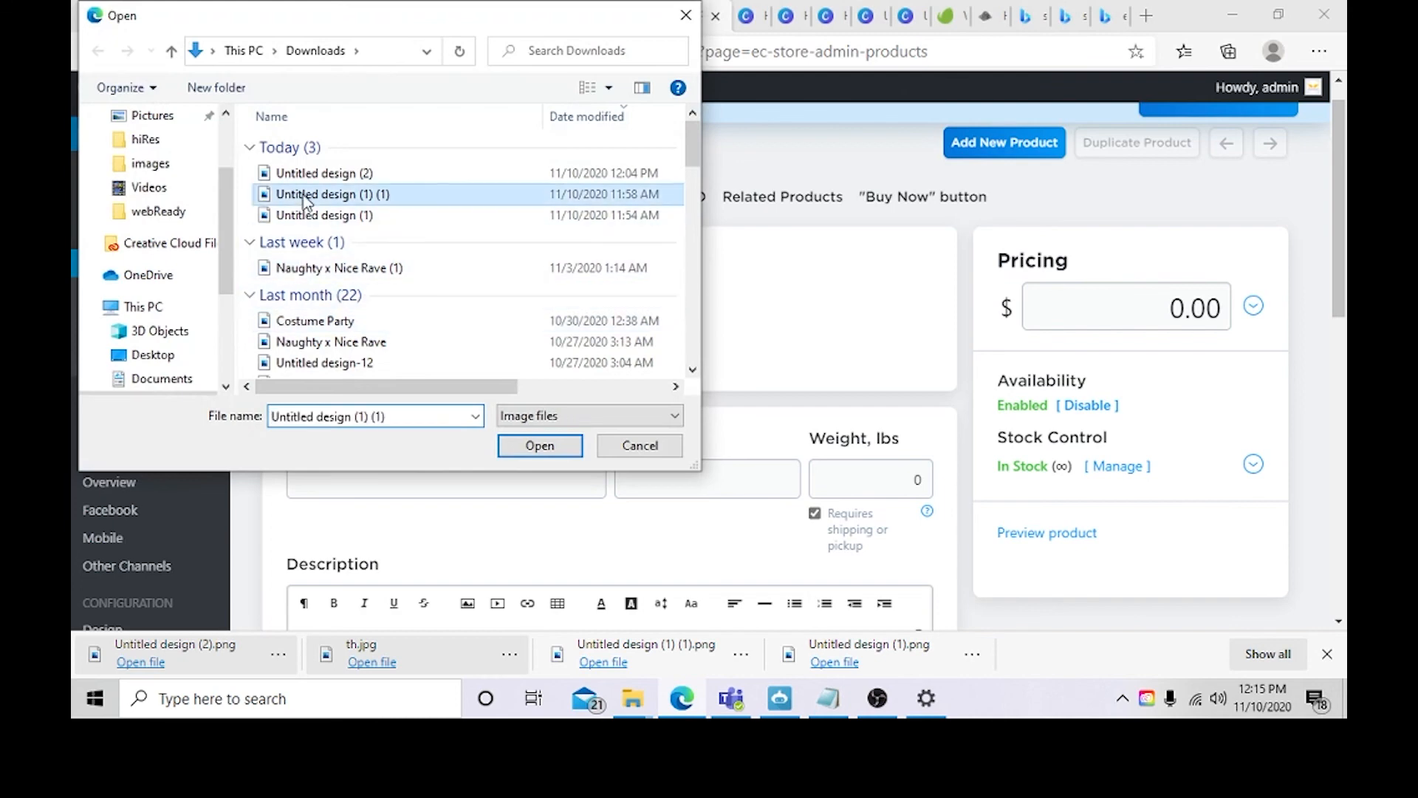
left_click(540, 446)
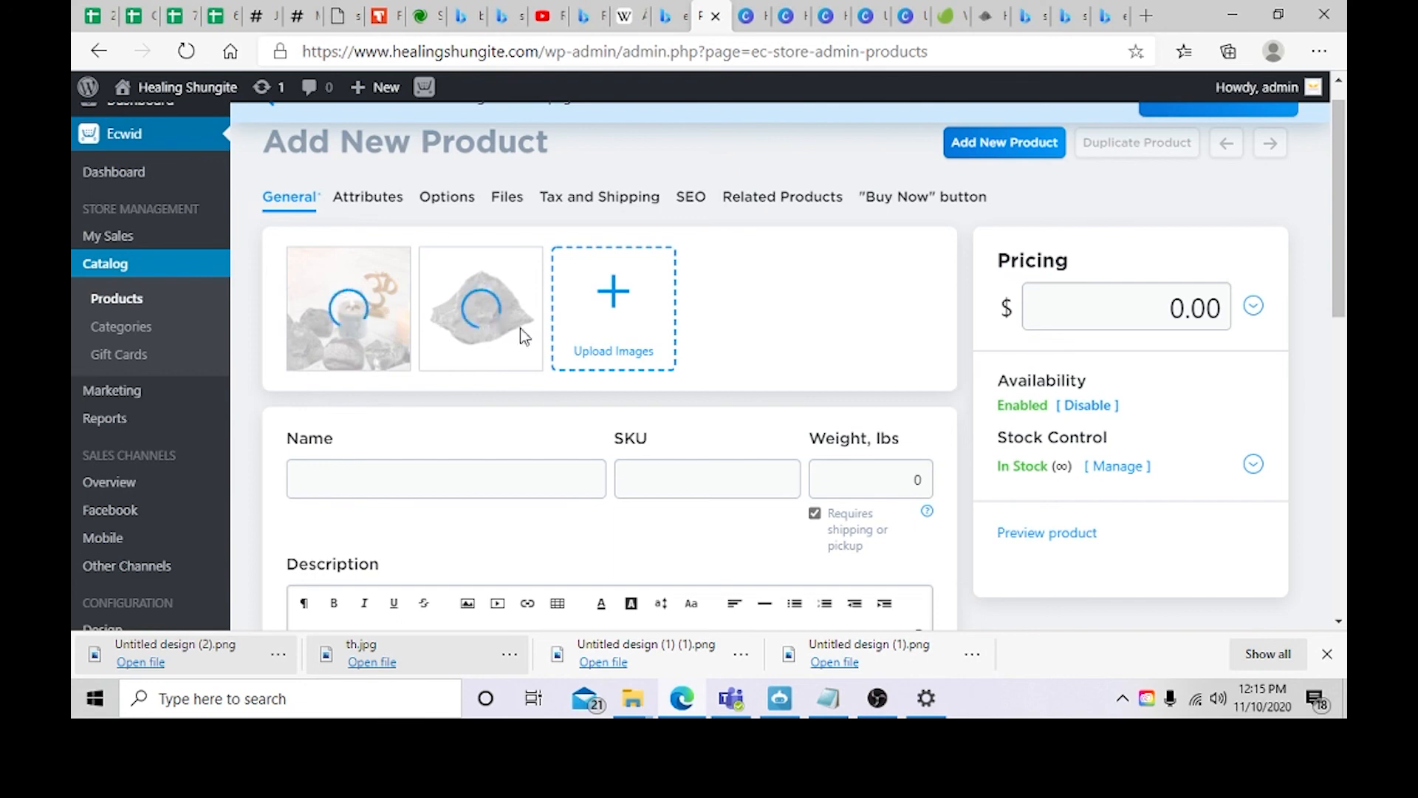
Step: Name the product Shungite Rock and set its weight to 1 lb
left_click(471, 464)
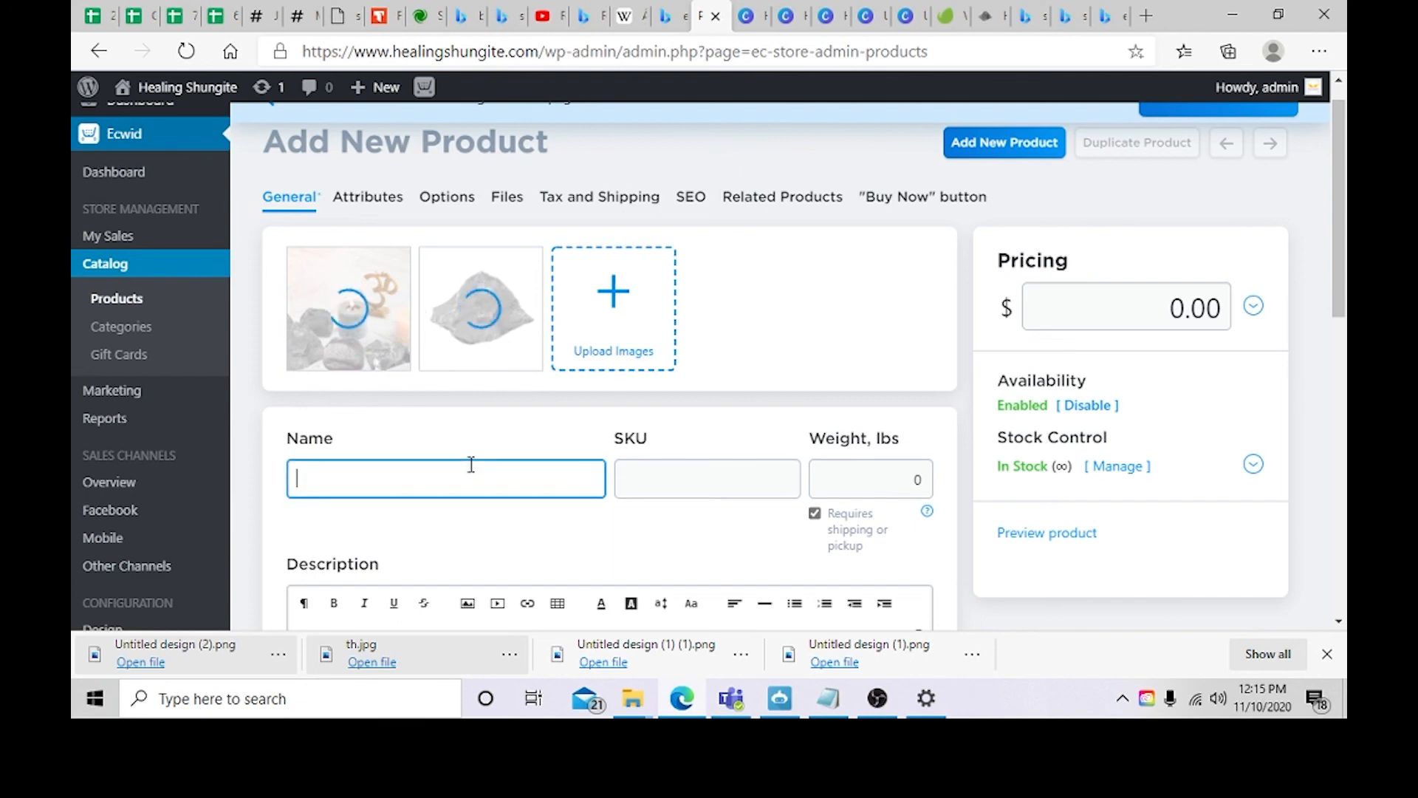
type("Shungite Rock")
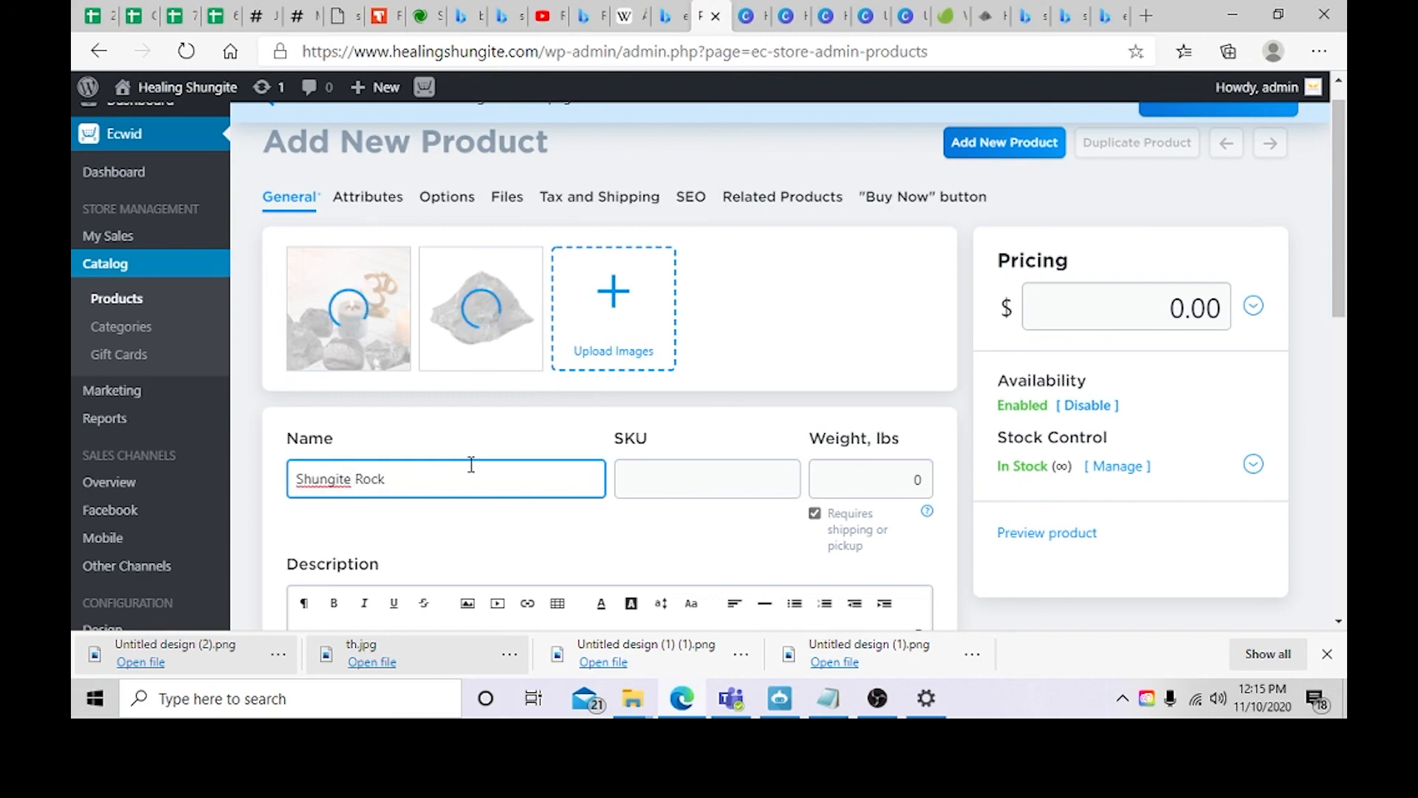
scroll(584, 440, "down", 1)
left_click(860, 392)
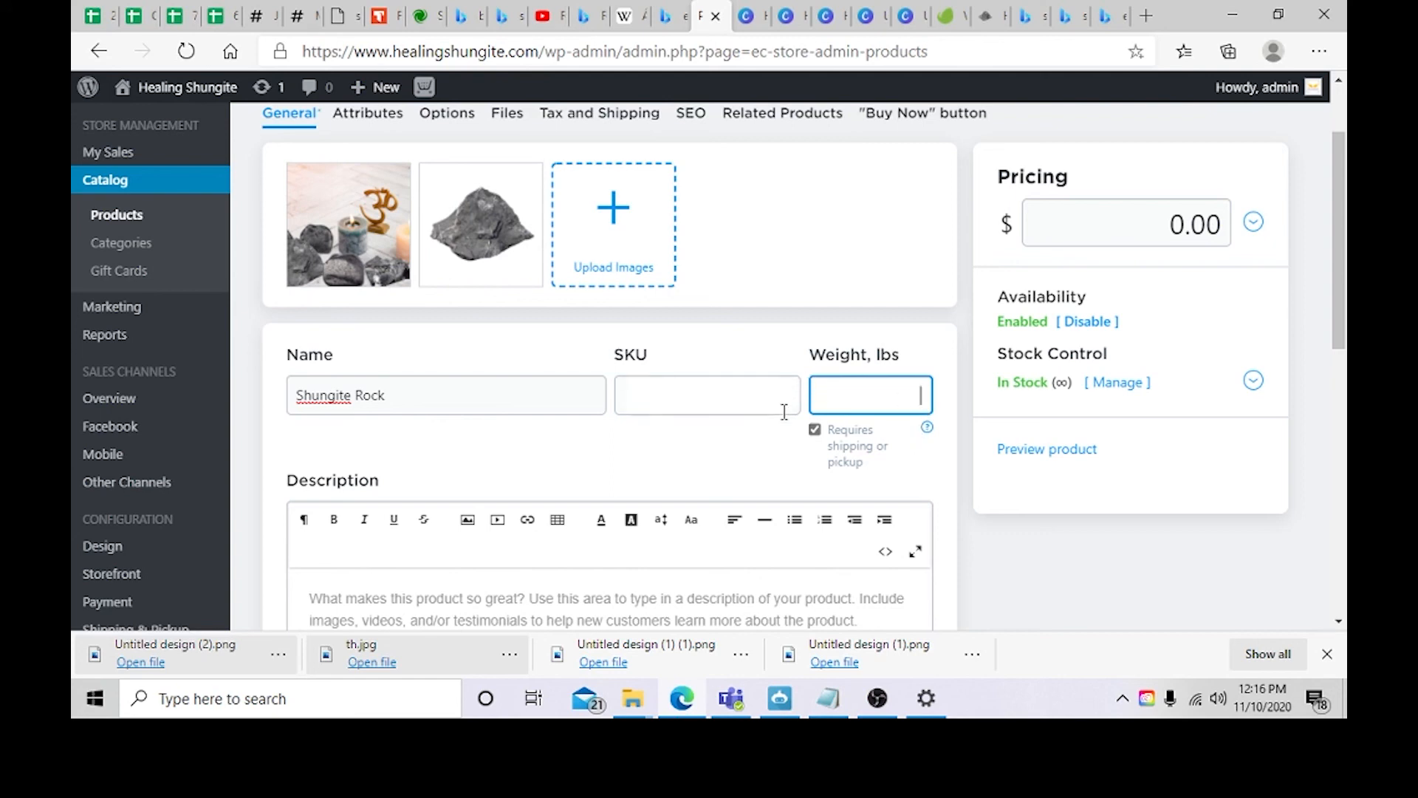
Step: Reorder the images so the rock photo becomes the main product image
mouse_move(351, 207)
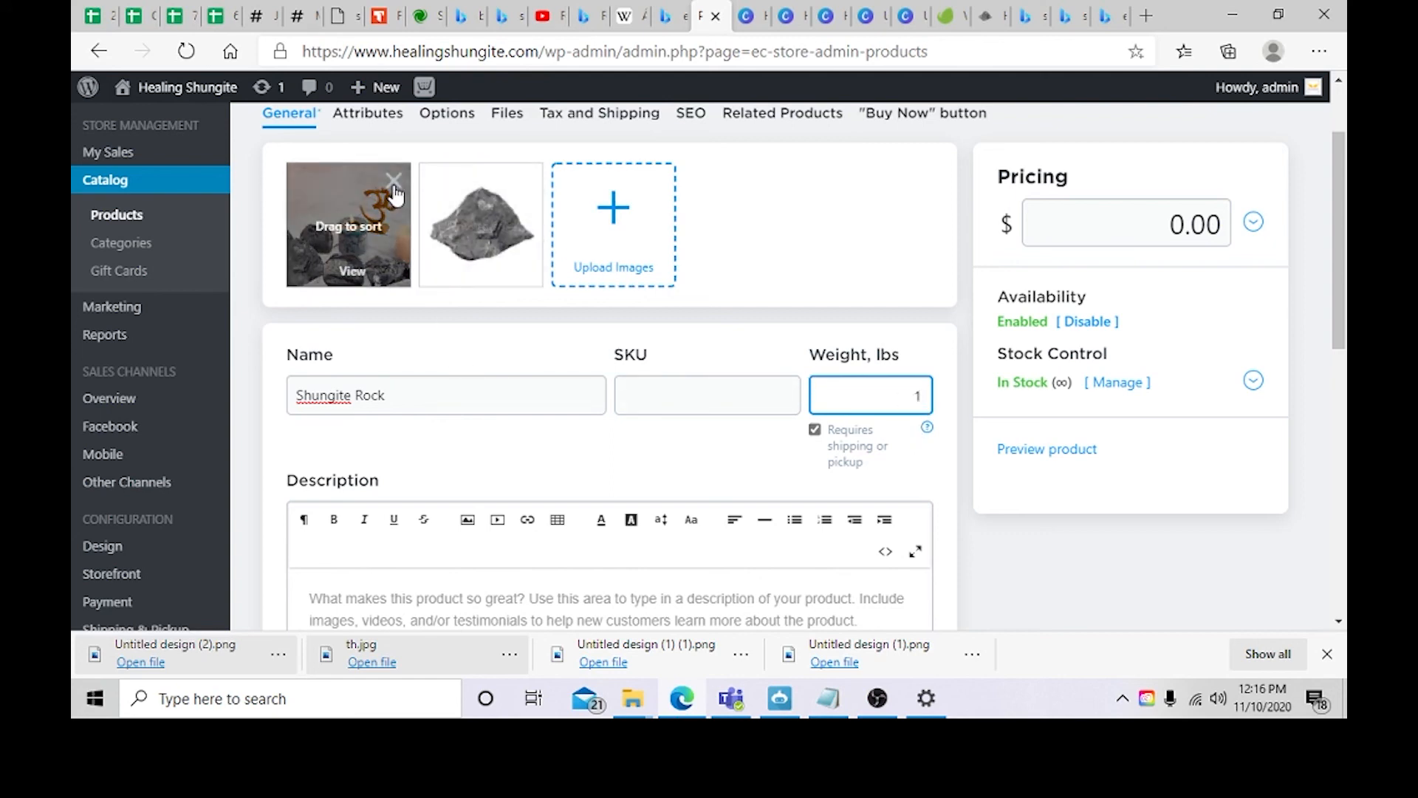
left_click_drag(350, 207, 637, 225)
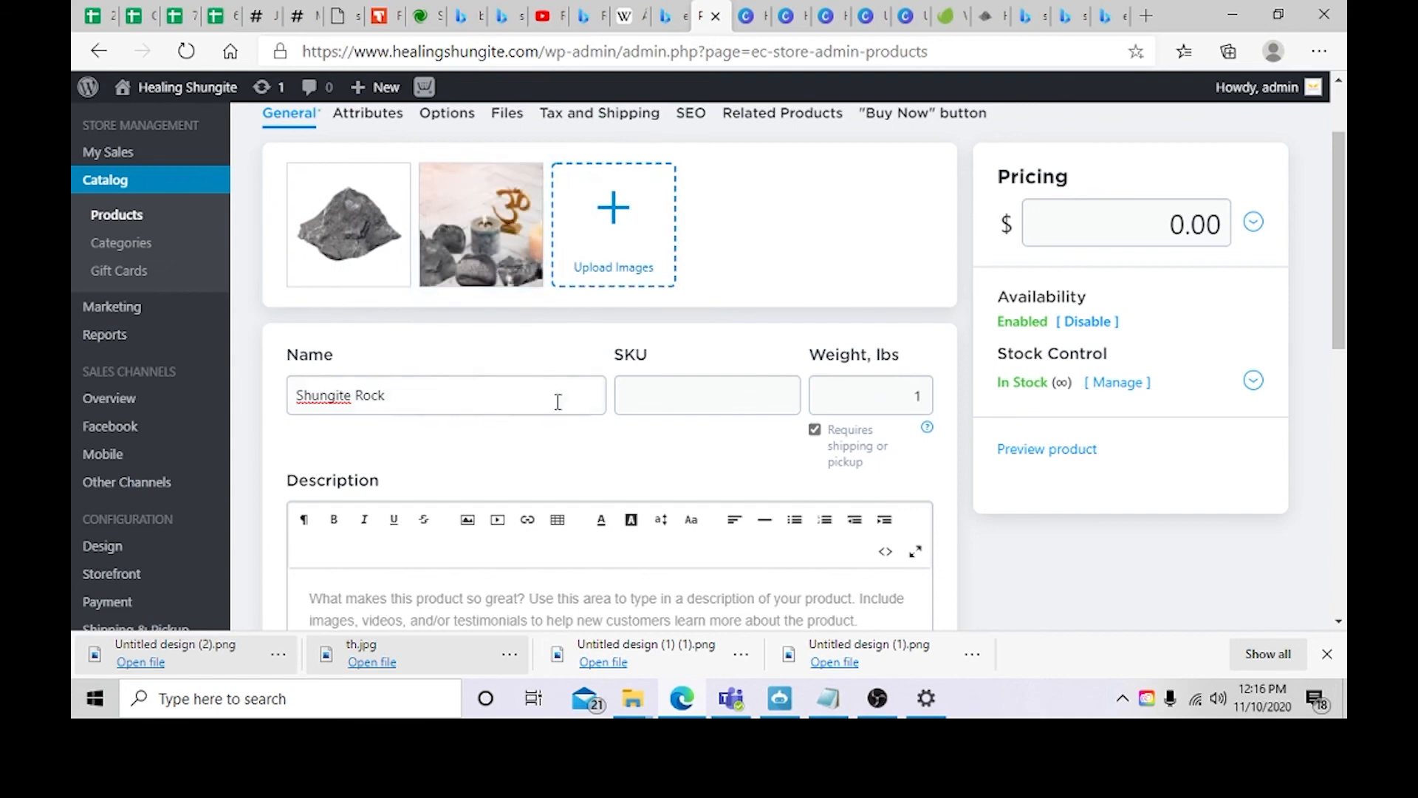
Step: Start writing the product description in the description editor
scroll(602, 520, "down", 2)
left_click(470, 487)
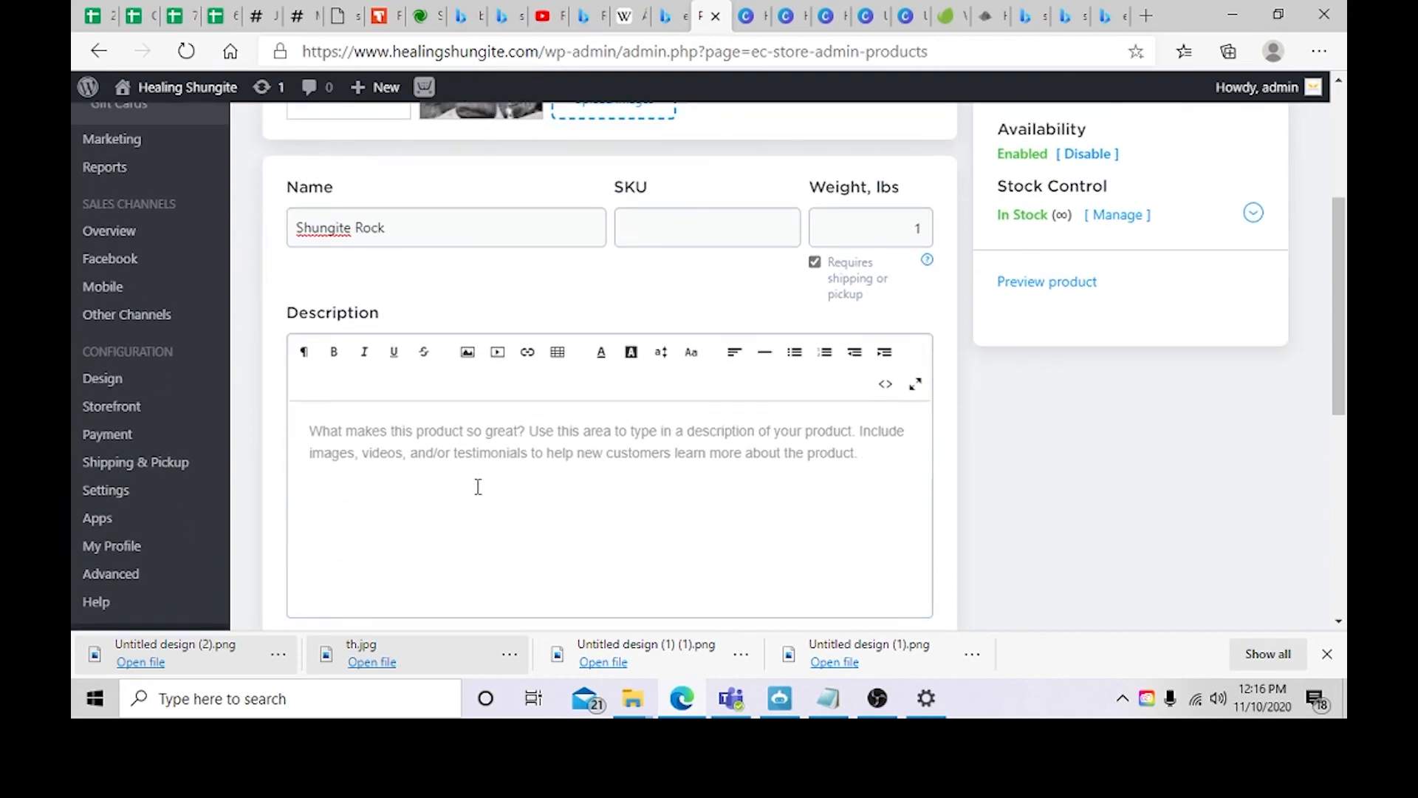
type("The be")
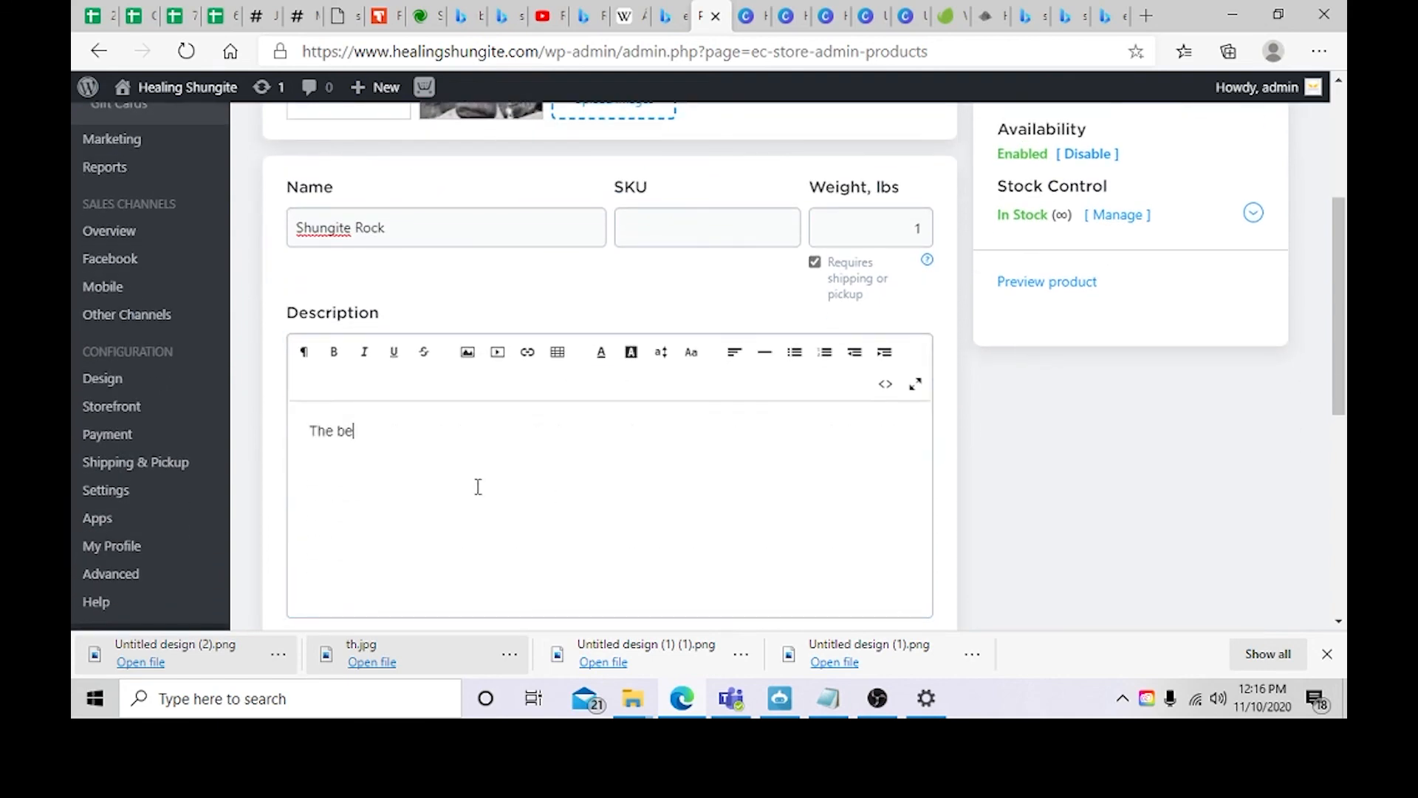
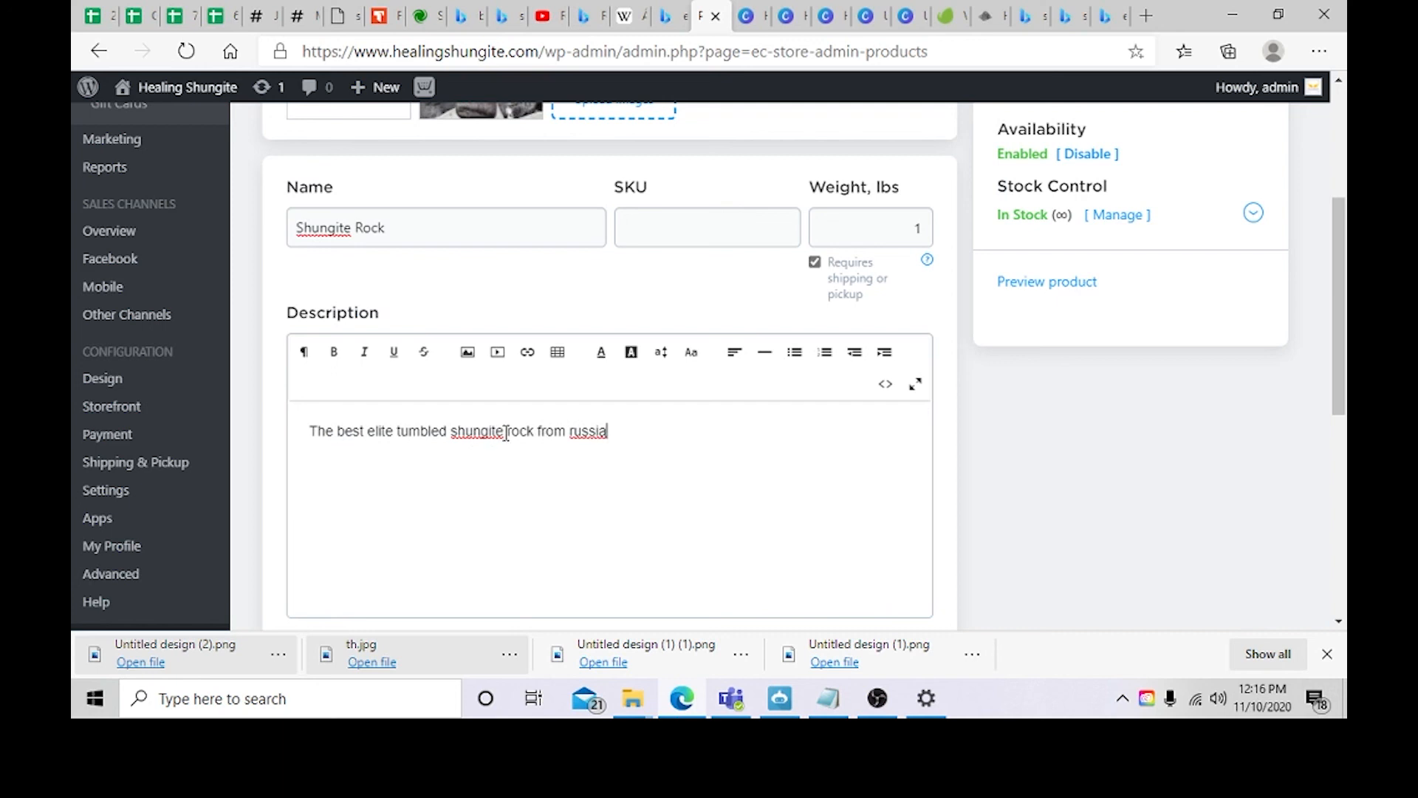
Step: Revise the product description to read "The best Elite Shungite rock from Russia lorem ipsum"
left_click_drag(447, 434, 403, 435)
key("BackSpace")
key("BackSpace")
left_click(375, 434)
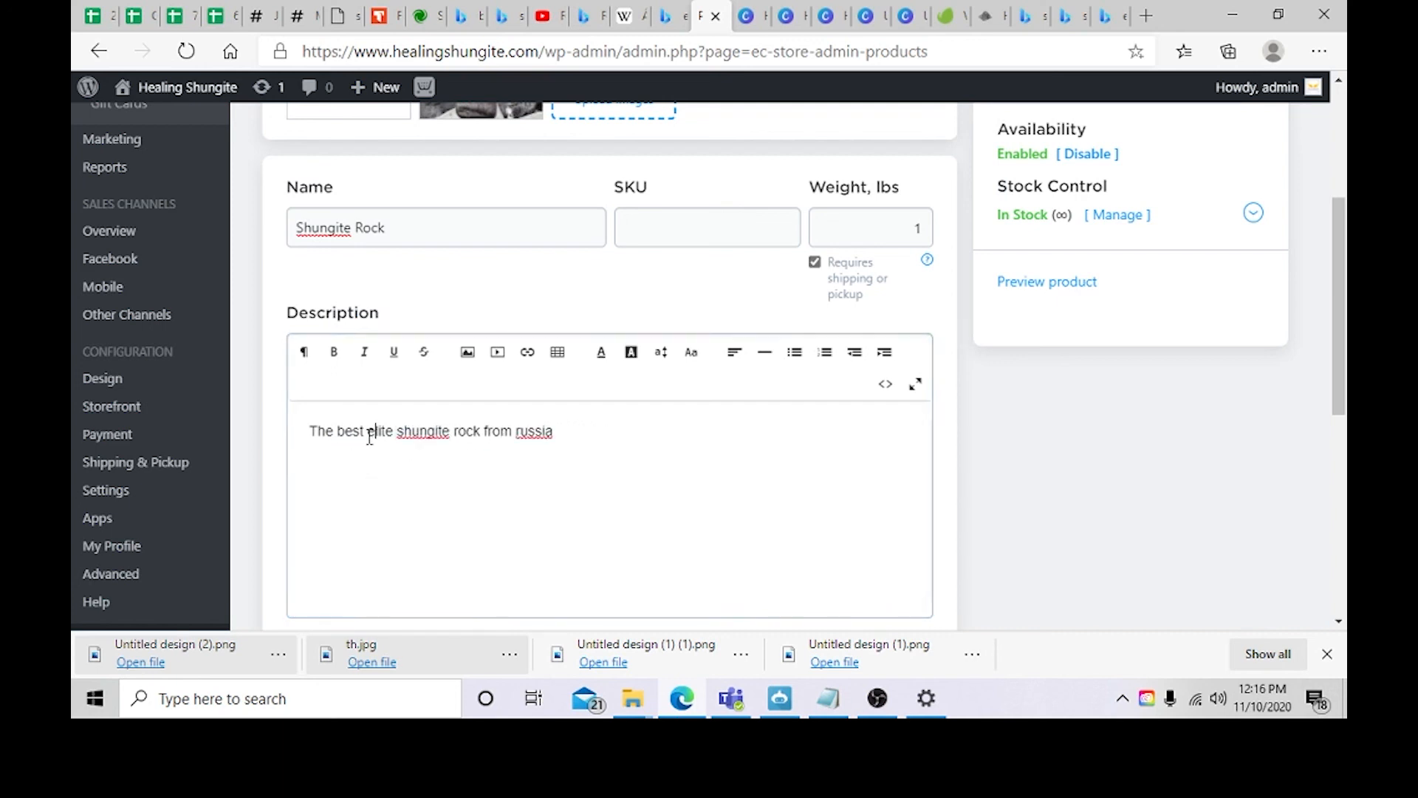
key("BackSpace")
type("E")
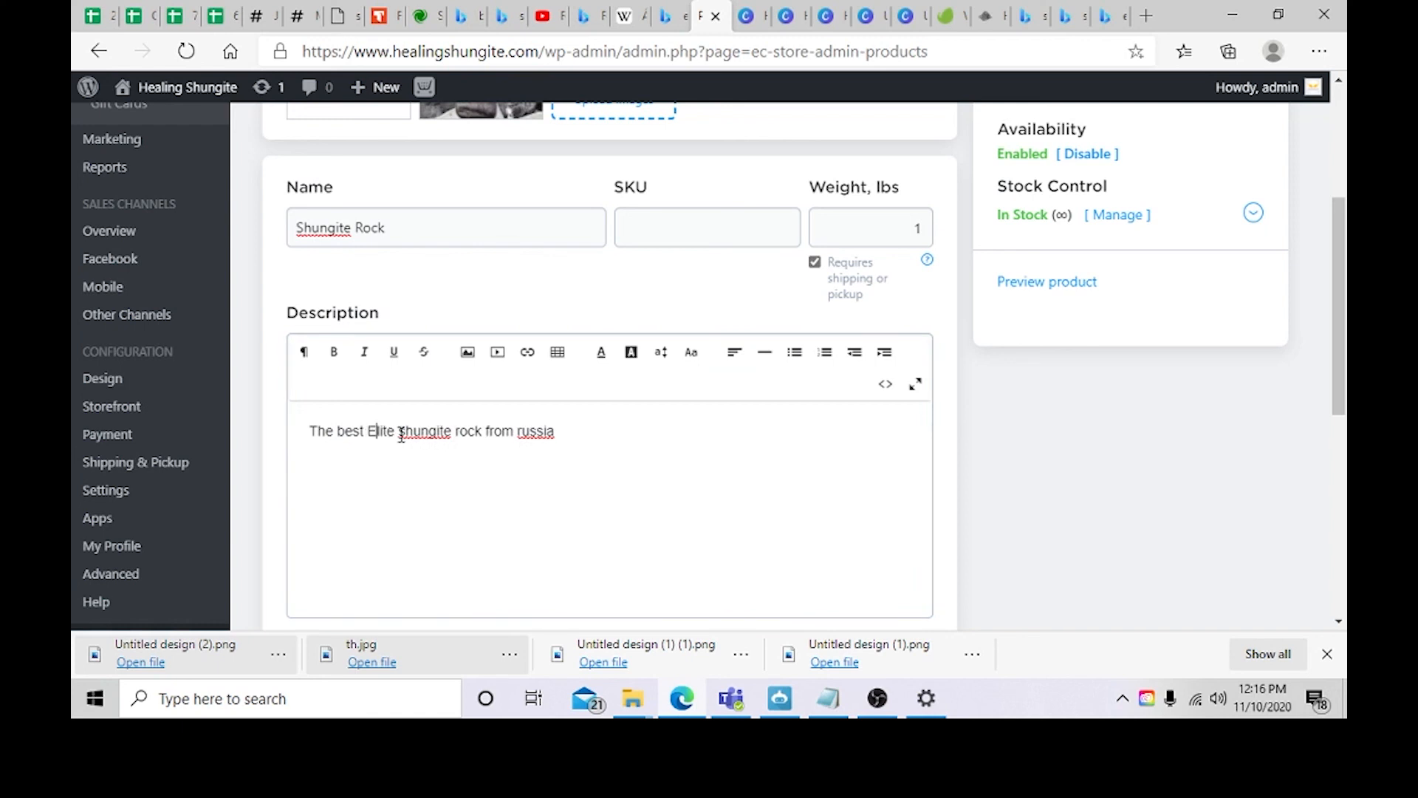
left_click(398, 436)
key("Delete")
type("S")
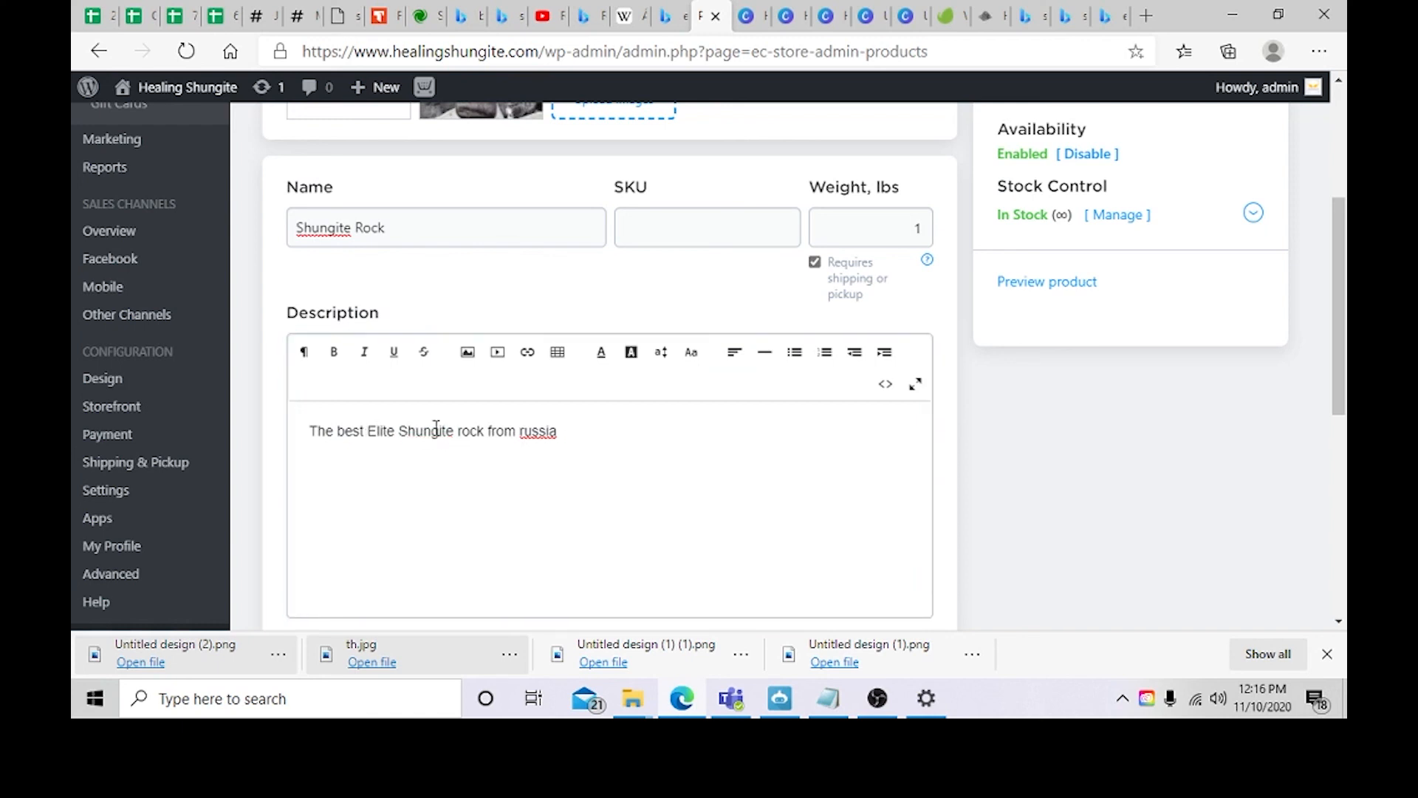
right_click(532, 436)
left_click(562, 126)
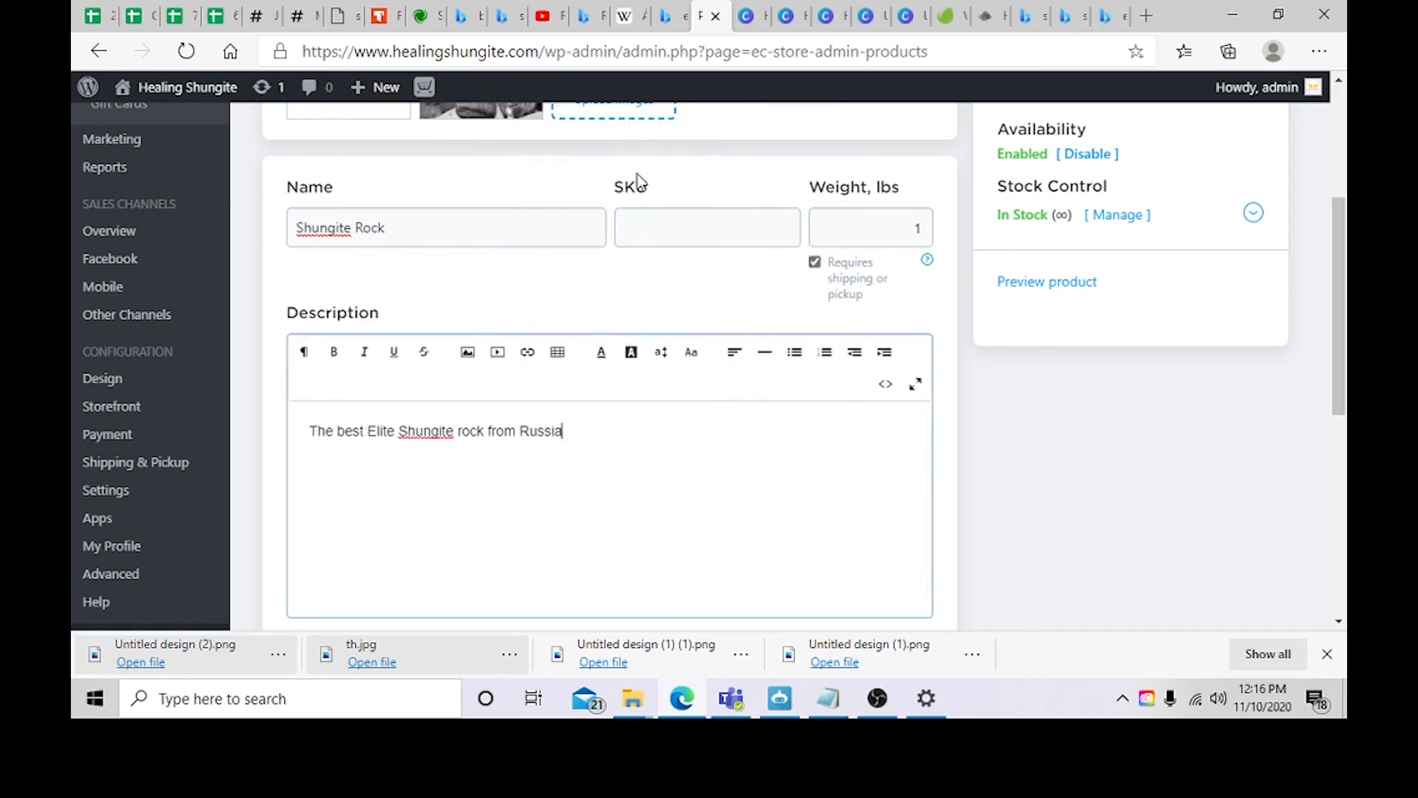
right_click(640, 437)
left_click(857, 561)
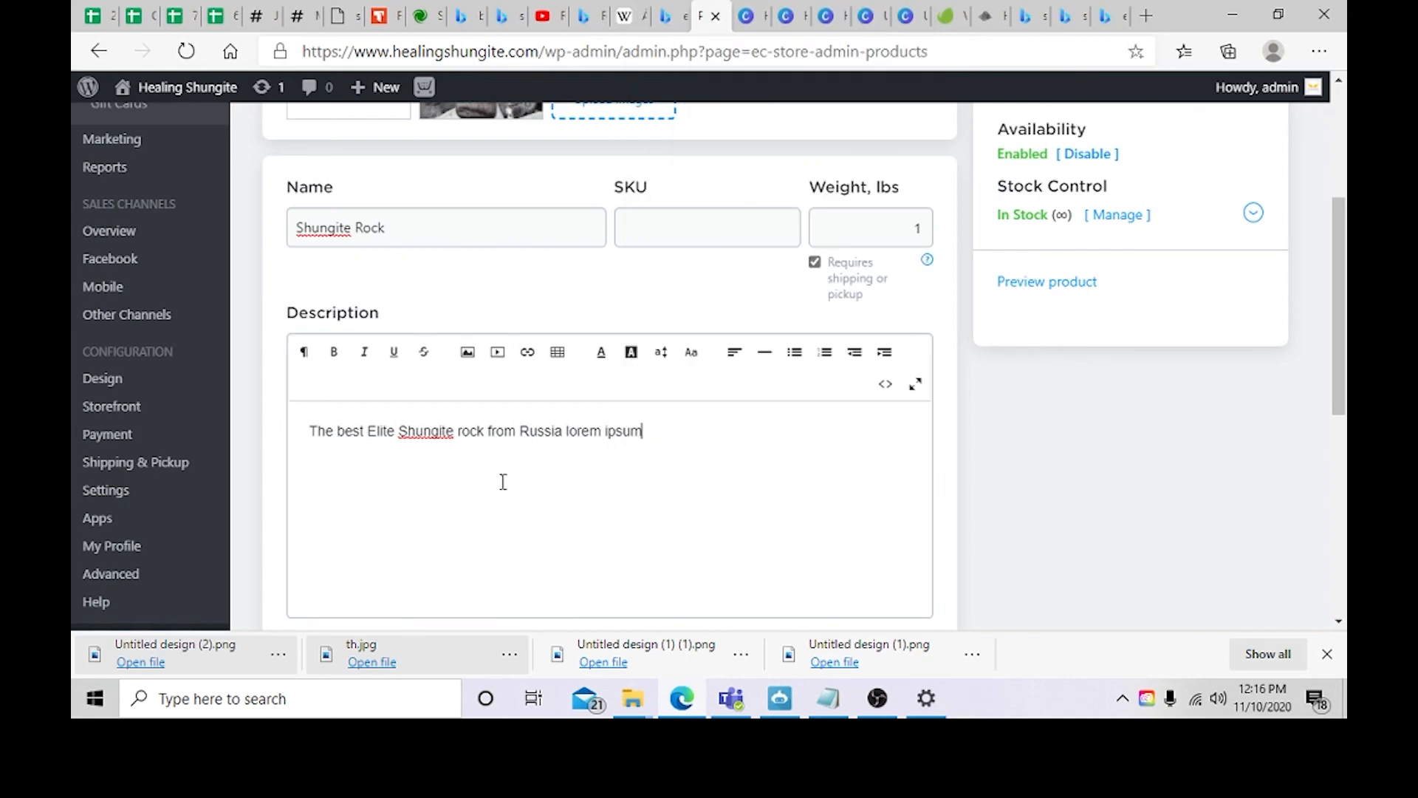
Step: Set the product price to $77.77
scroll(789, 472, "up", 2)
scroll(823, 484, "down", 6)
scroll(833, 489, "up", 5)
scroll(1237, 307, "up", 2)
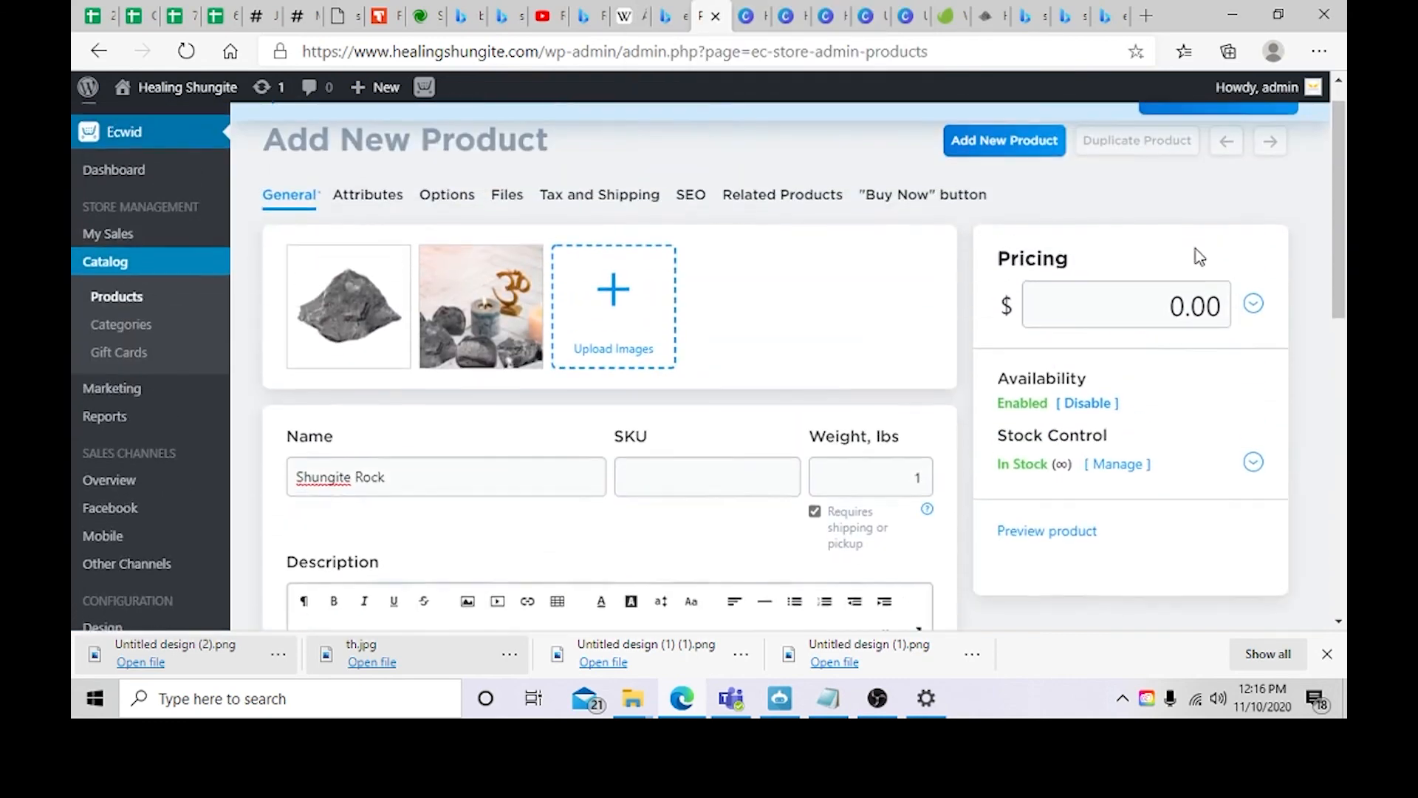
left_click(1173, 309)
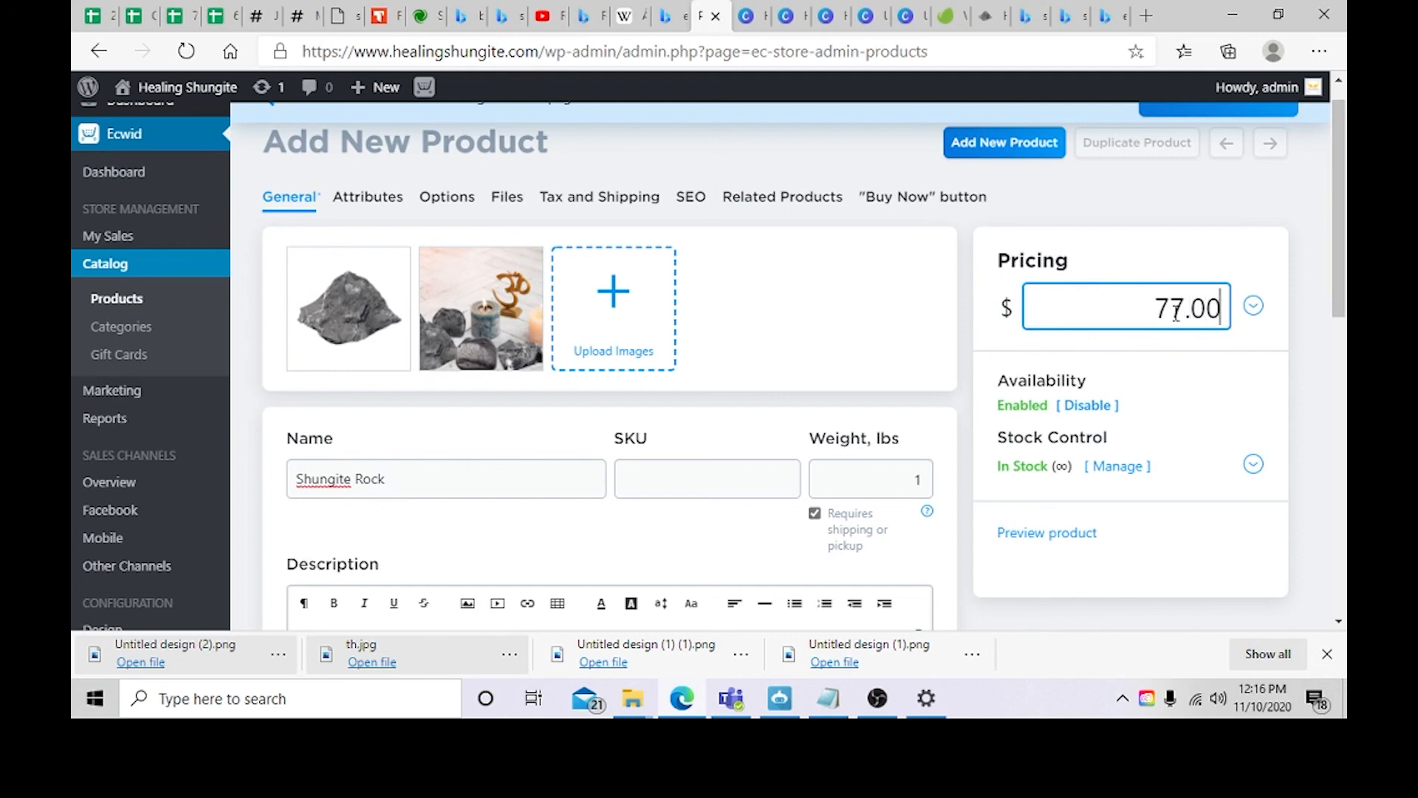
key("BackSpace")
key("BackSpace")
type("77")
Step: Expand the stock control options, review availability settings, and save the product
left_click(1116, 472)
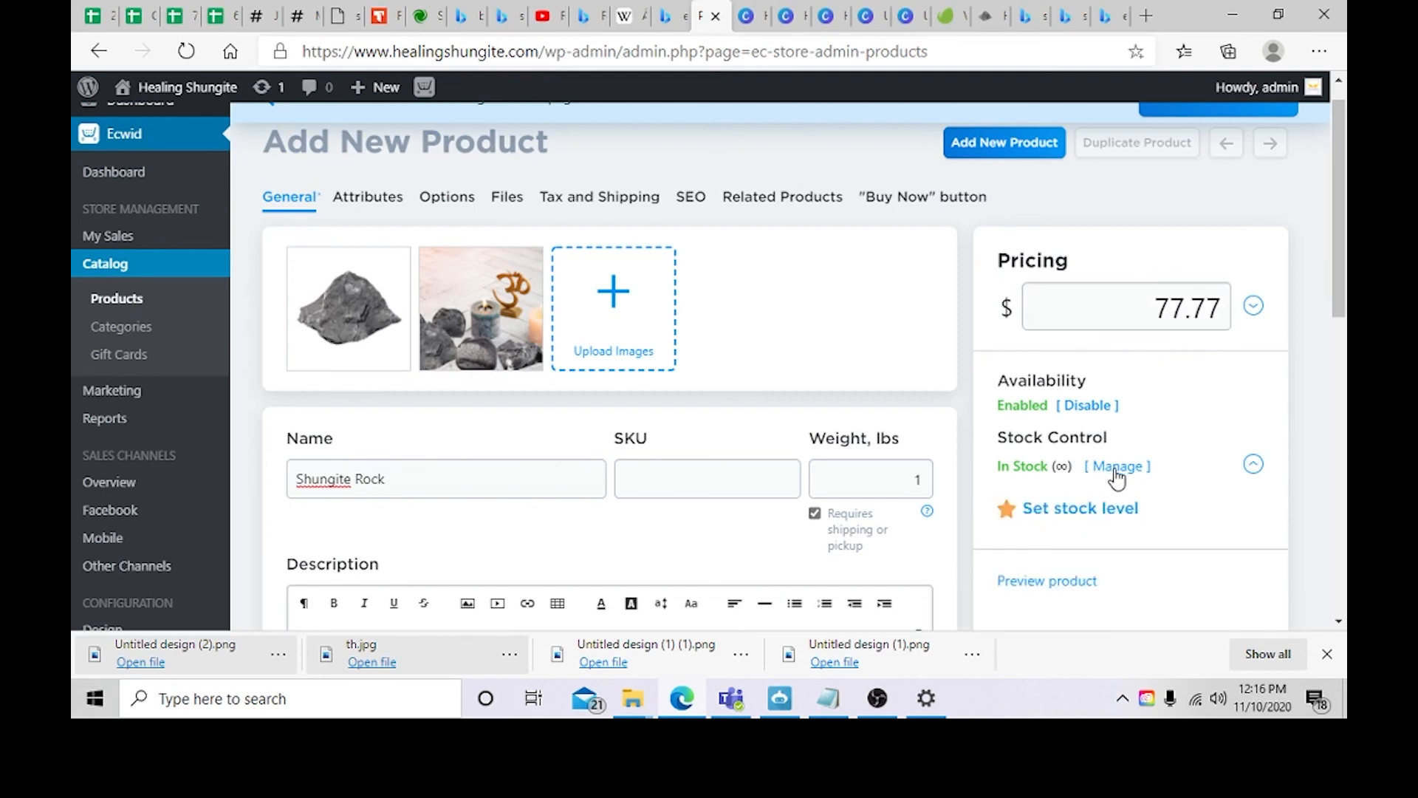
scroll(1182, 443, "down", 1)
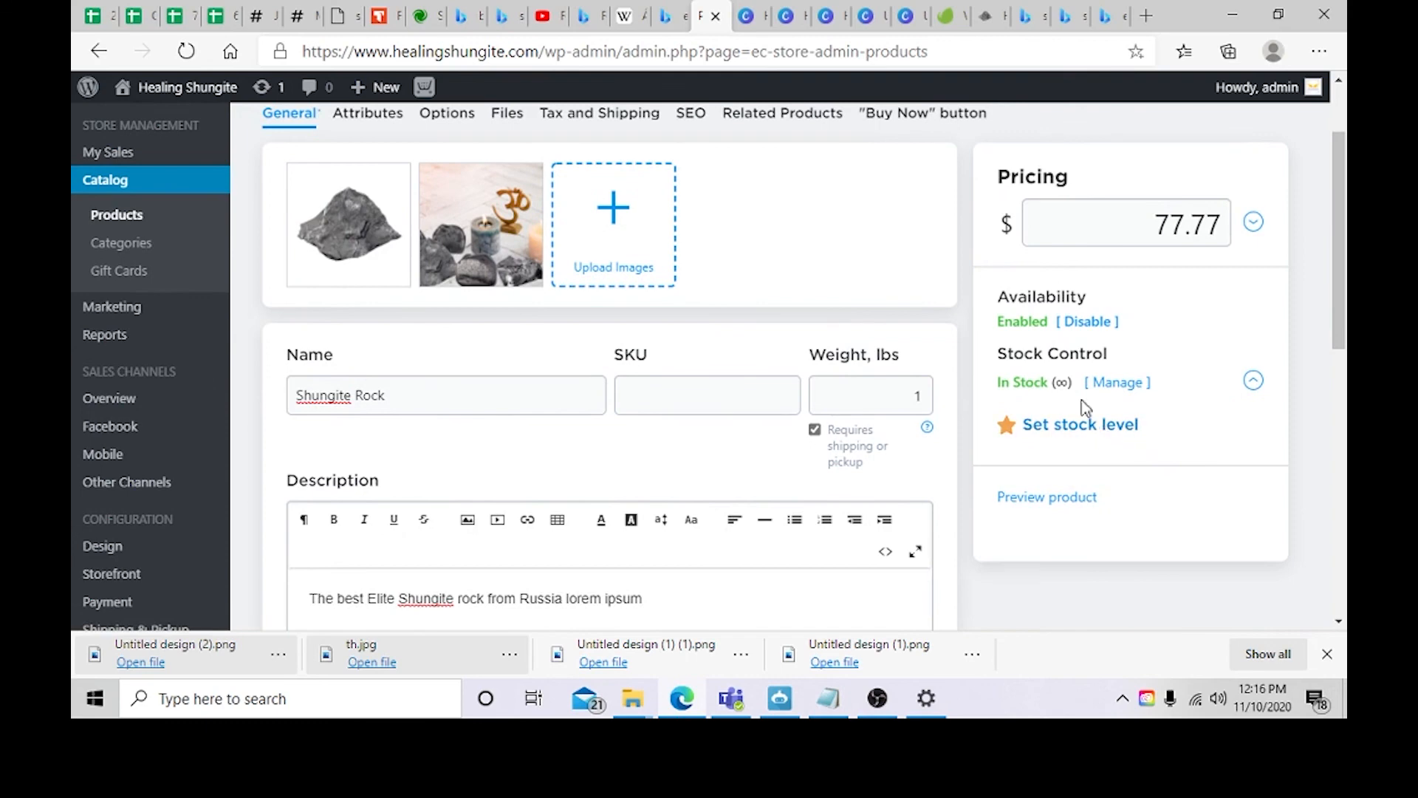
left_click(1091, 322)
left_click(1089, 323)
triple_click(1003, 327)
left_click(994, 323)
left_click_drag(1042, 378, 1092, 391)
left_click(1063, 384)
scroll(1158, 510, "down", 10)
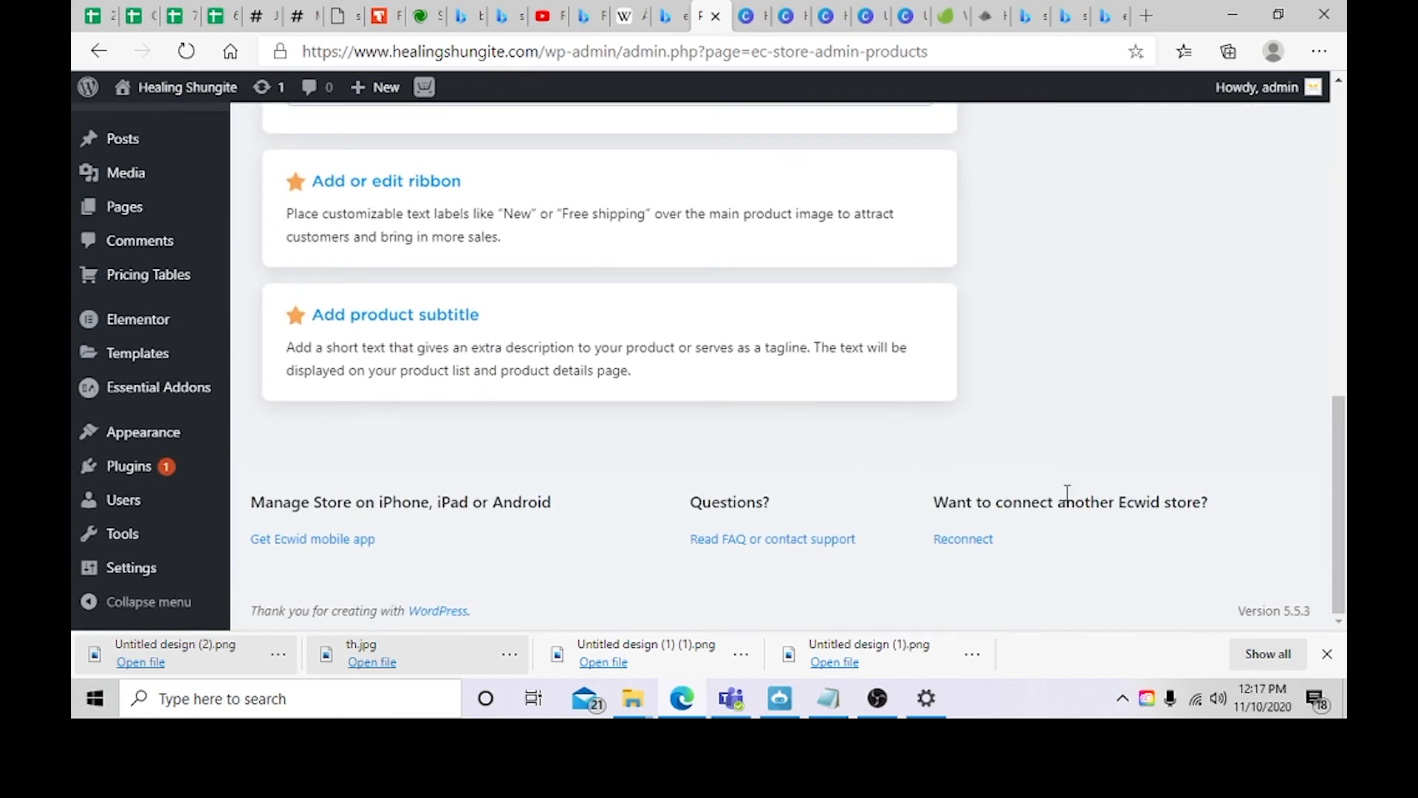
scroll(1067, 493, "up", 12)
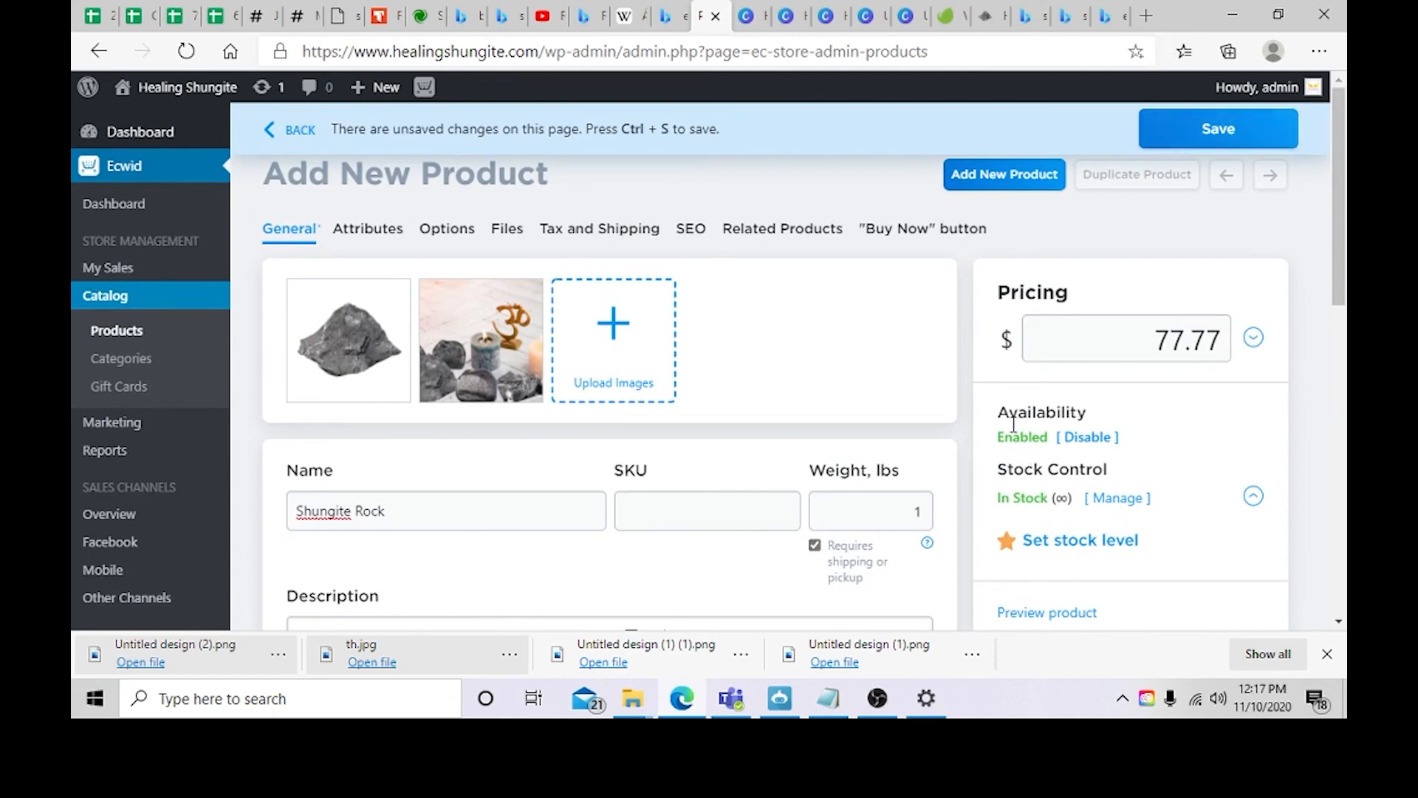
left_click(1230, 134)
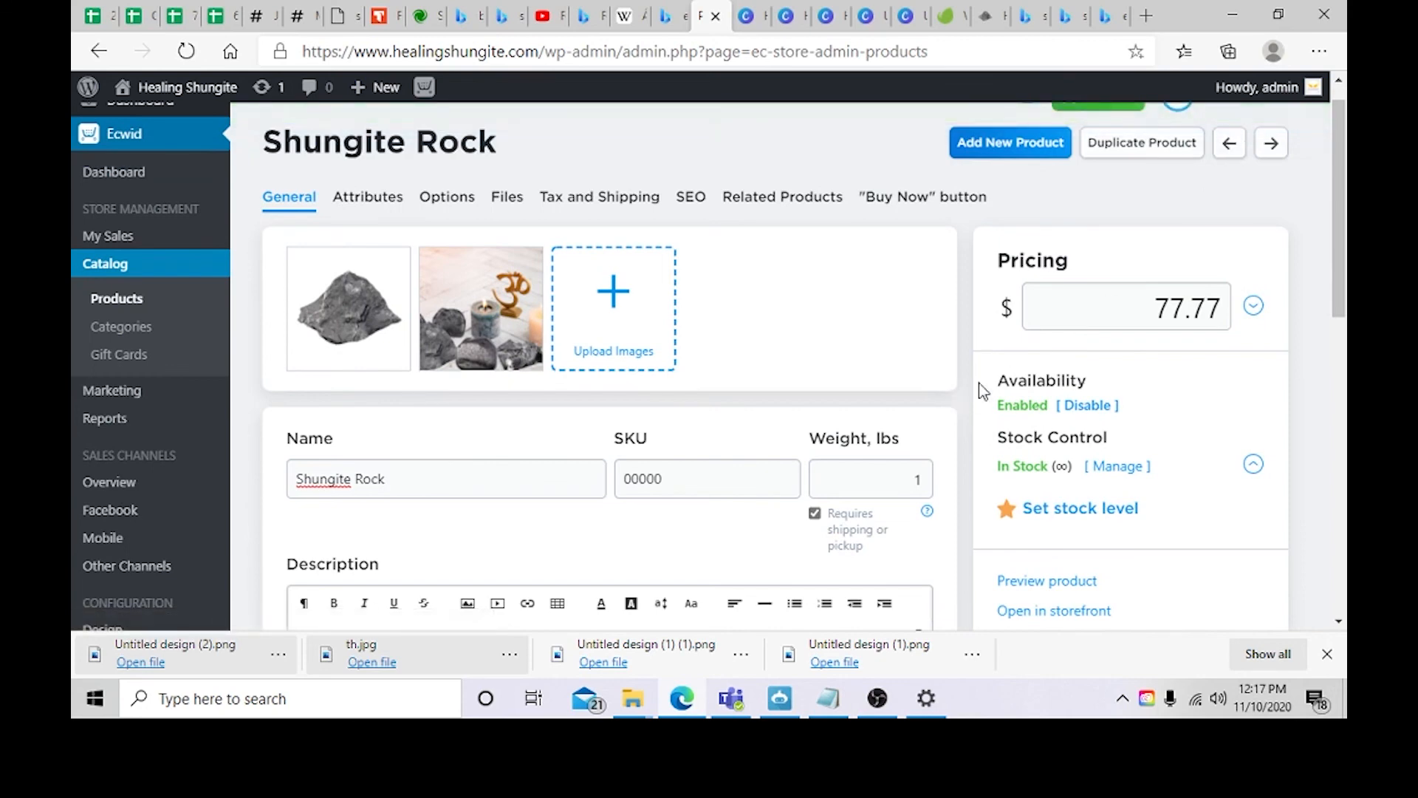
Step: Review the saved Shungite Rock product details
mouse_move(154, 391)
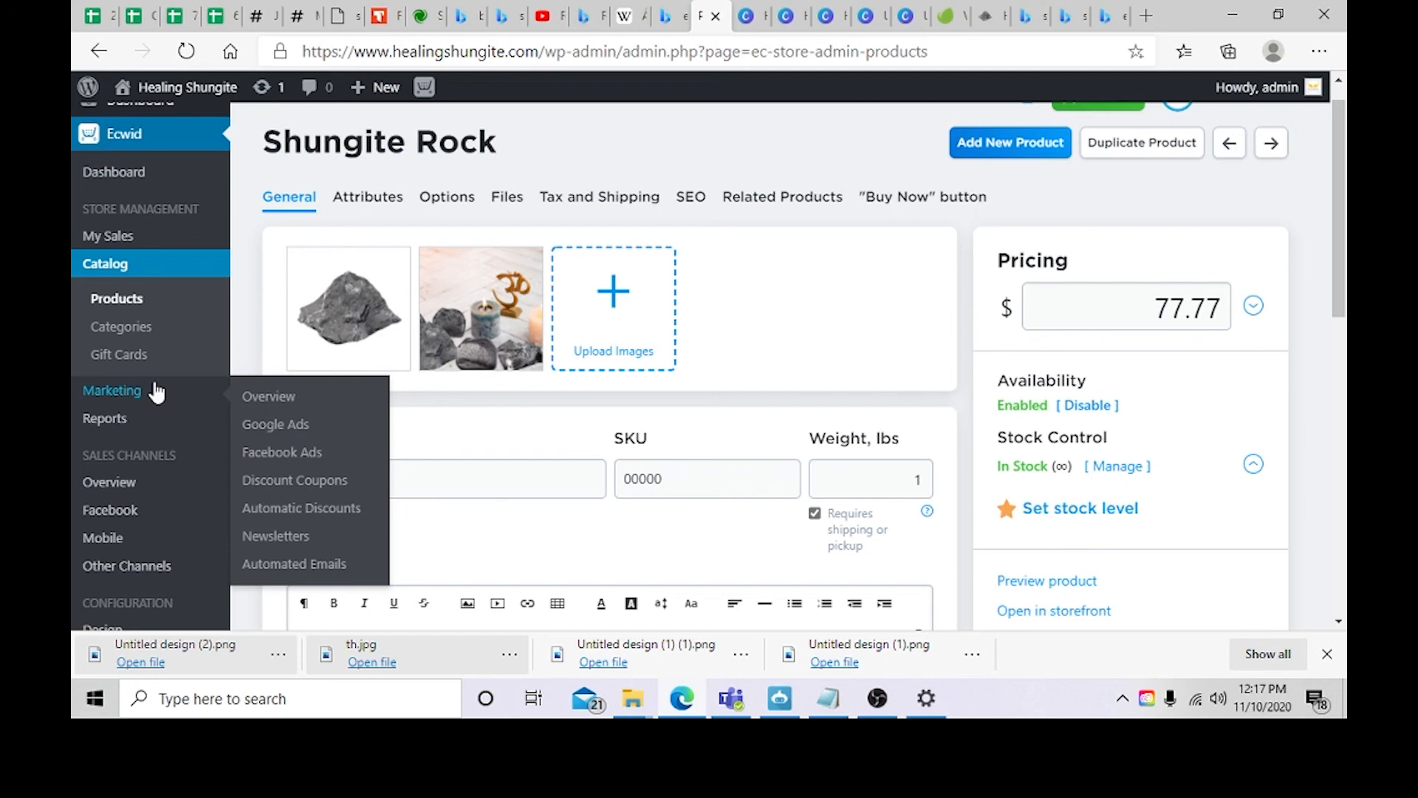
left_click_drag(1144, 307, 1248, 320)
left_click(1200, 371)
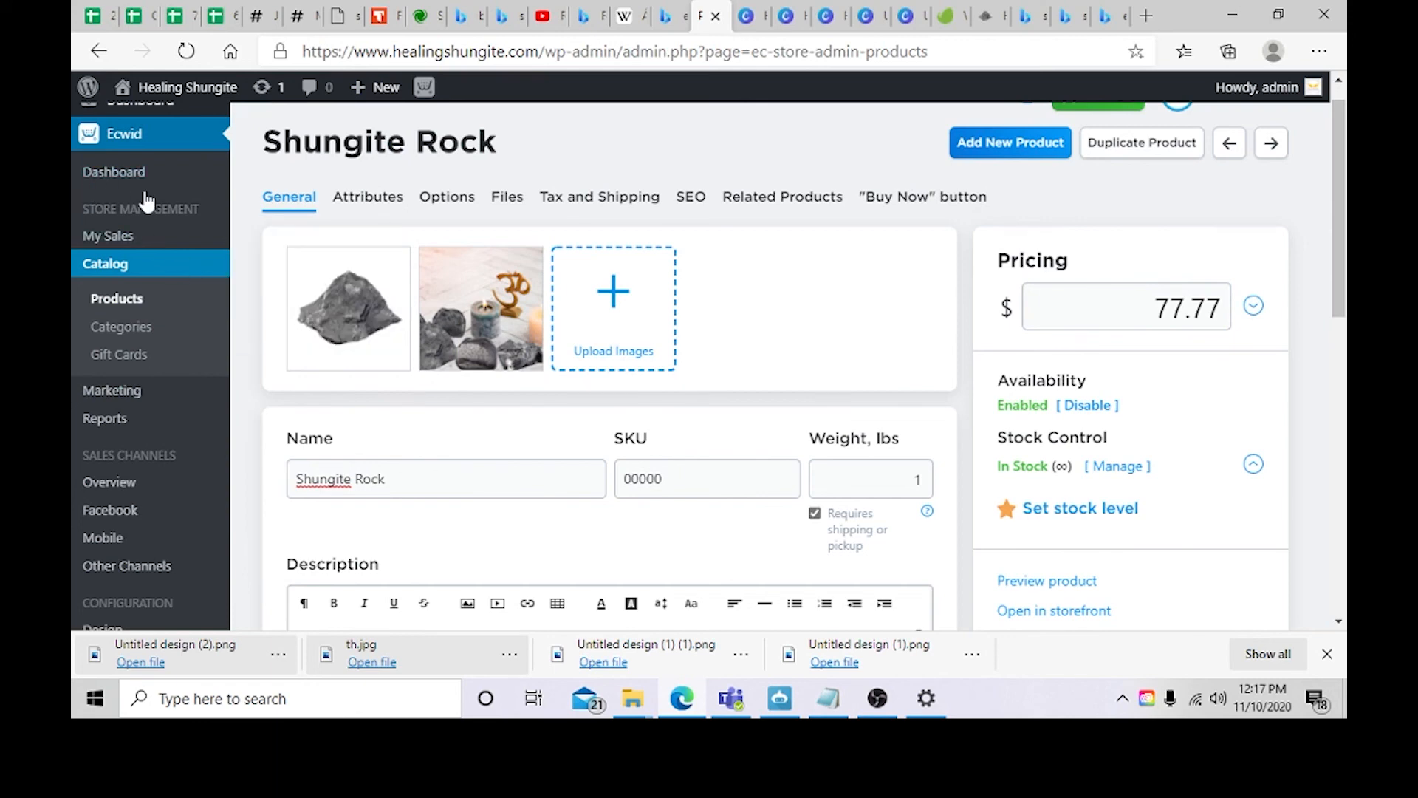
mouse_move(171, 104)
scroll(473, 244, "down", 3)
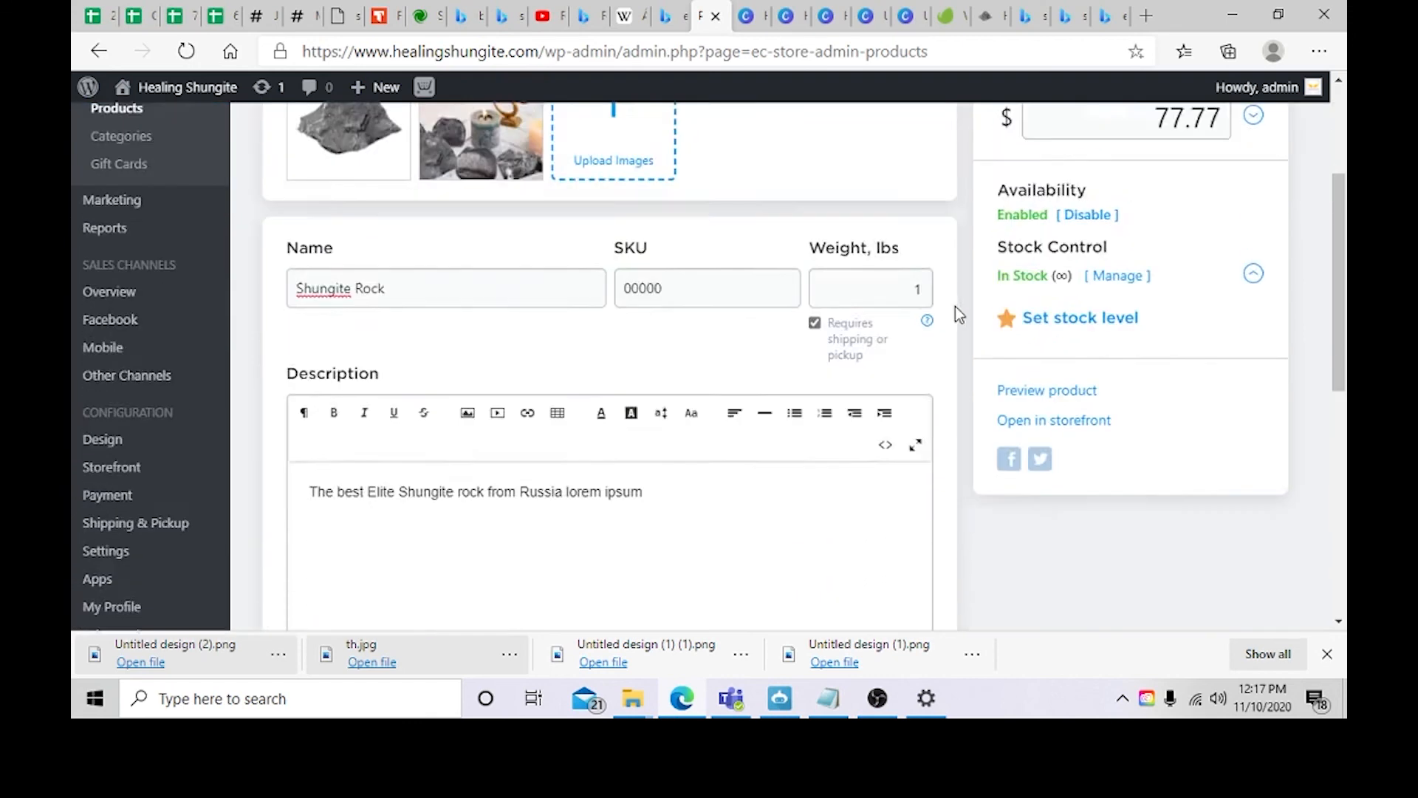
scroll(955, 308, "up", 3)
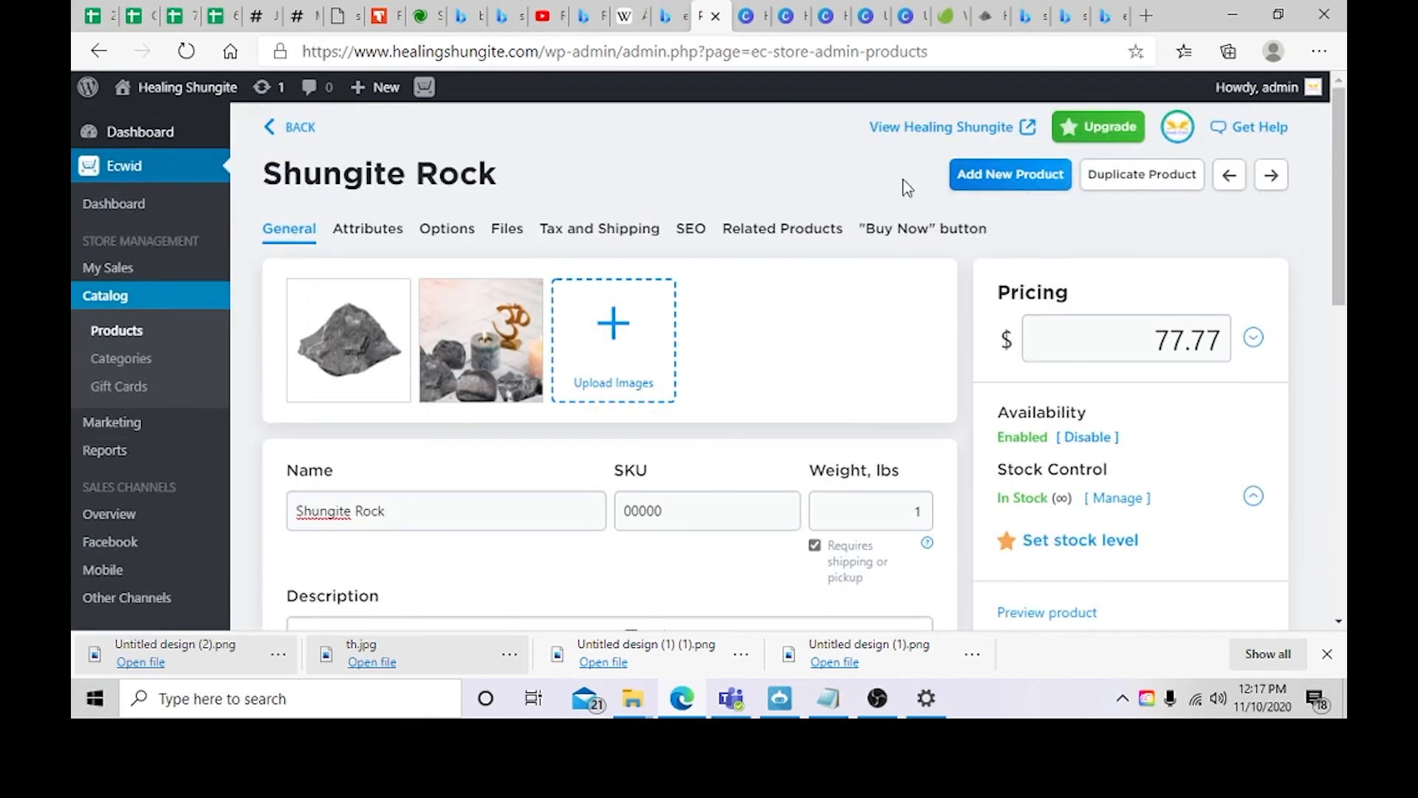
scroll(998, 202, "down", 10)
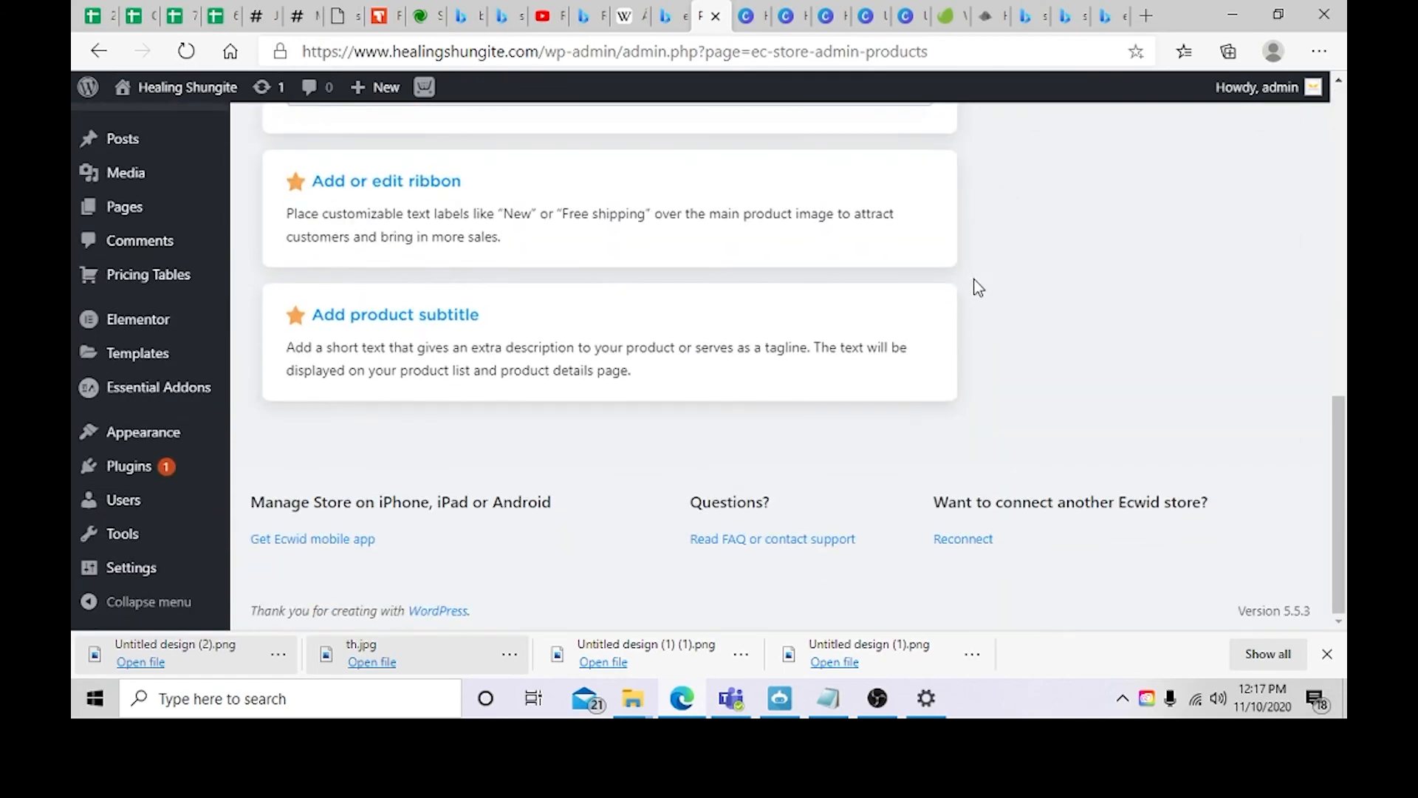
scroll(981, 263, "up", 10)
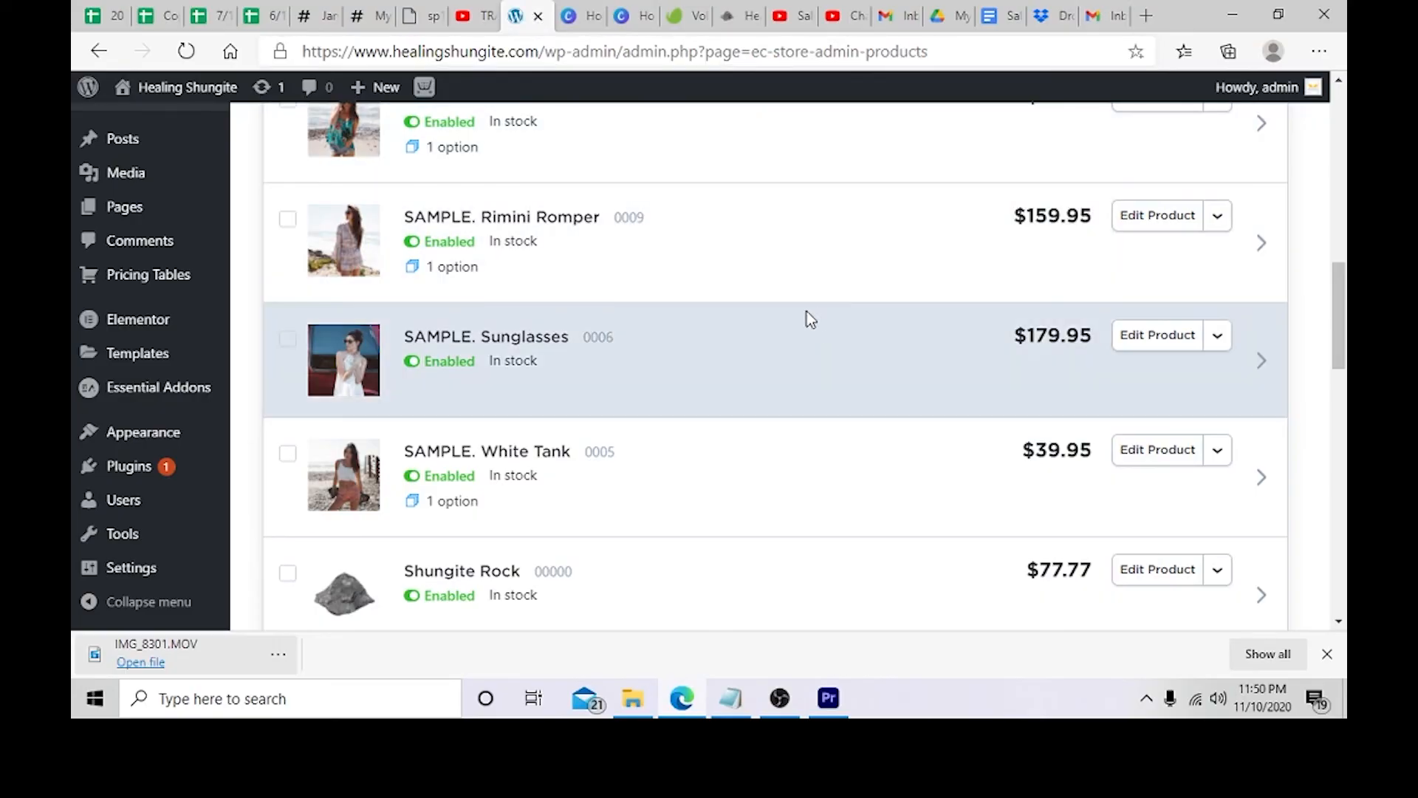
Step: Find the Shungite Rock product in the catalog list and open it
scroll(719, 361, "up", 9)
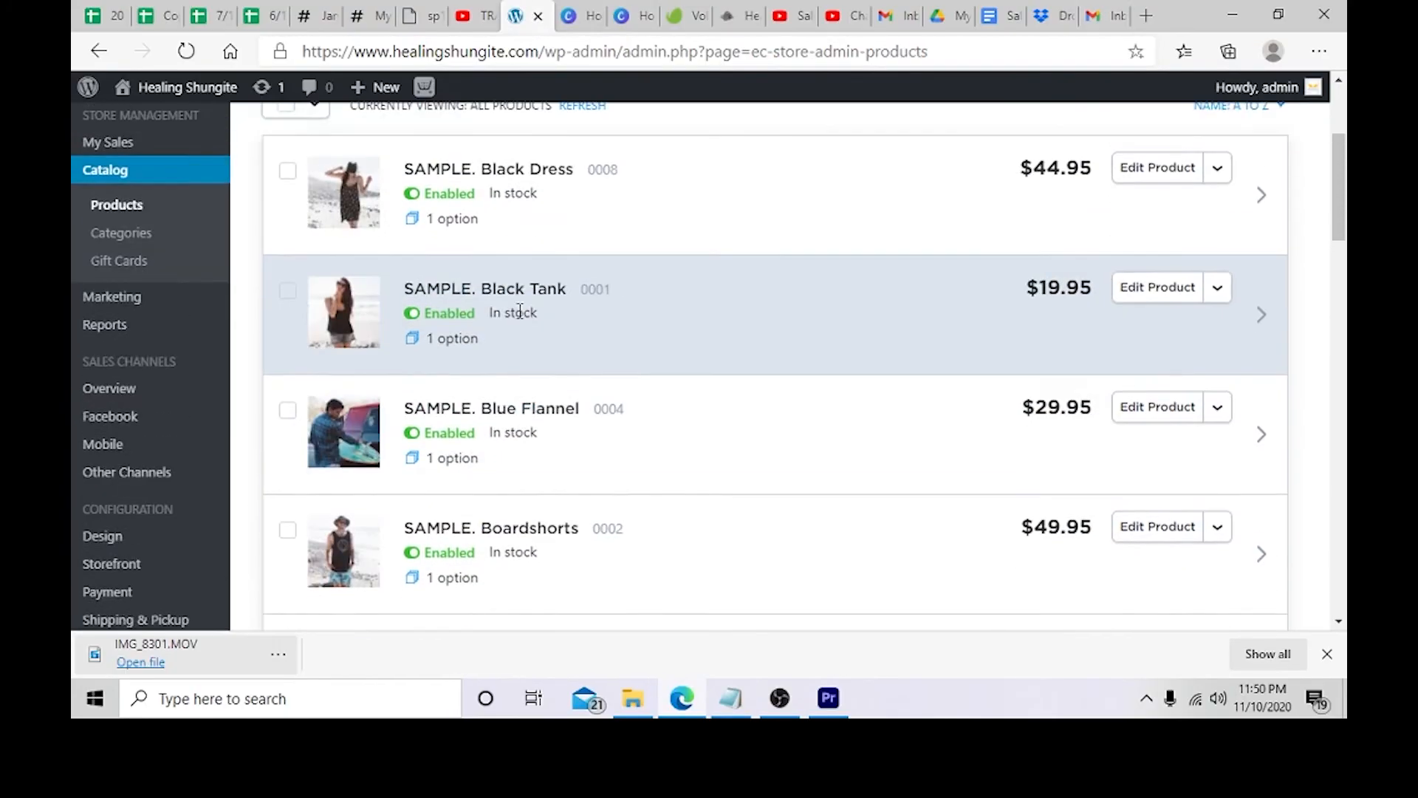
scroll(520, 311, "up", 3)
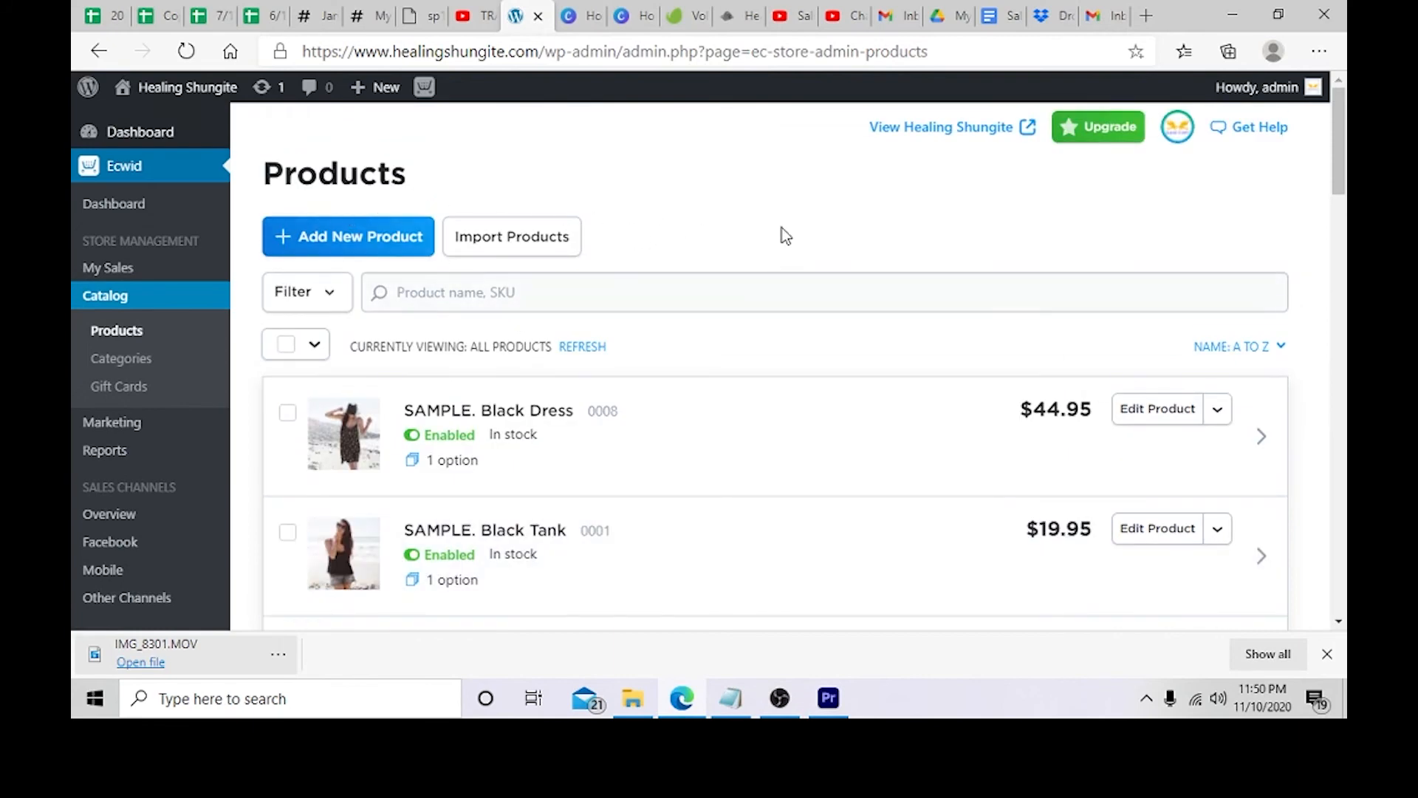
scroll(509, 321, "down", 9)
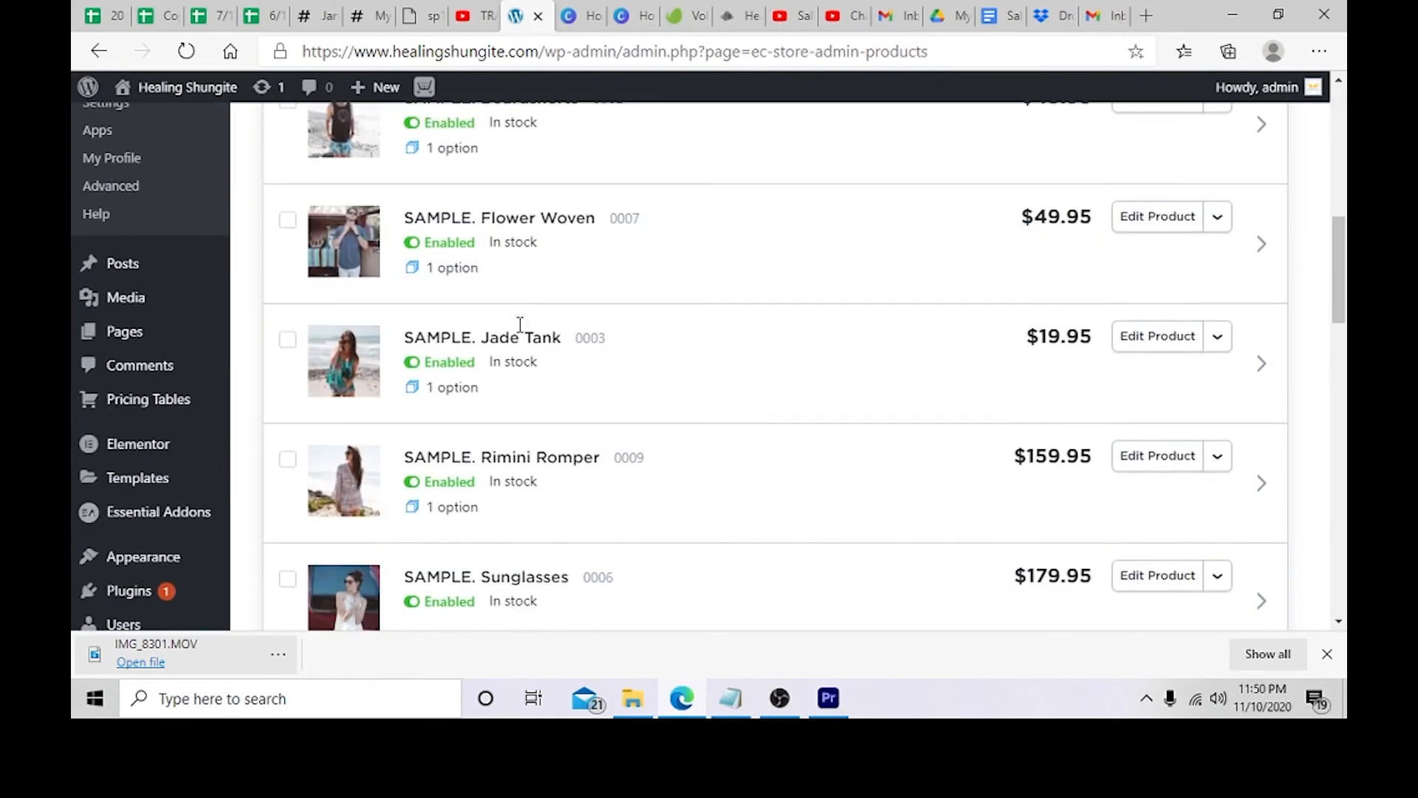
scroll(520, 325, "down", 8)
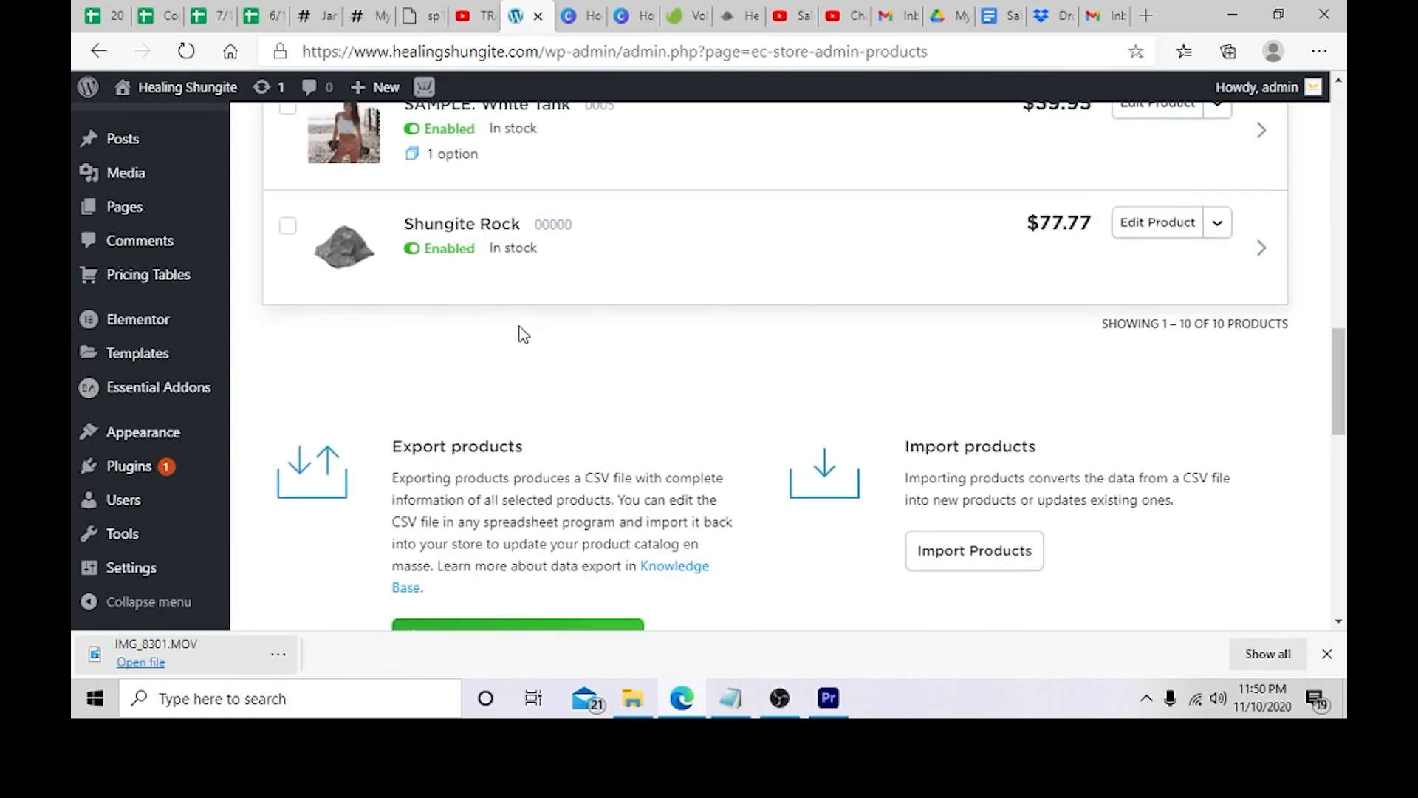
scroll(748, 302, "up", 1)
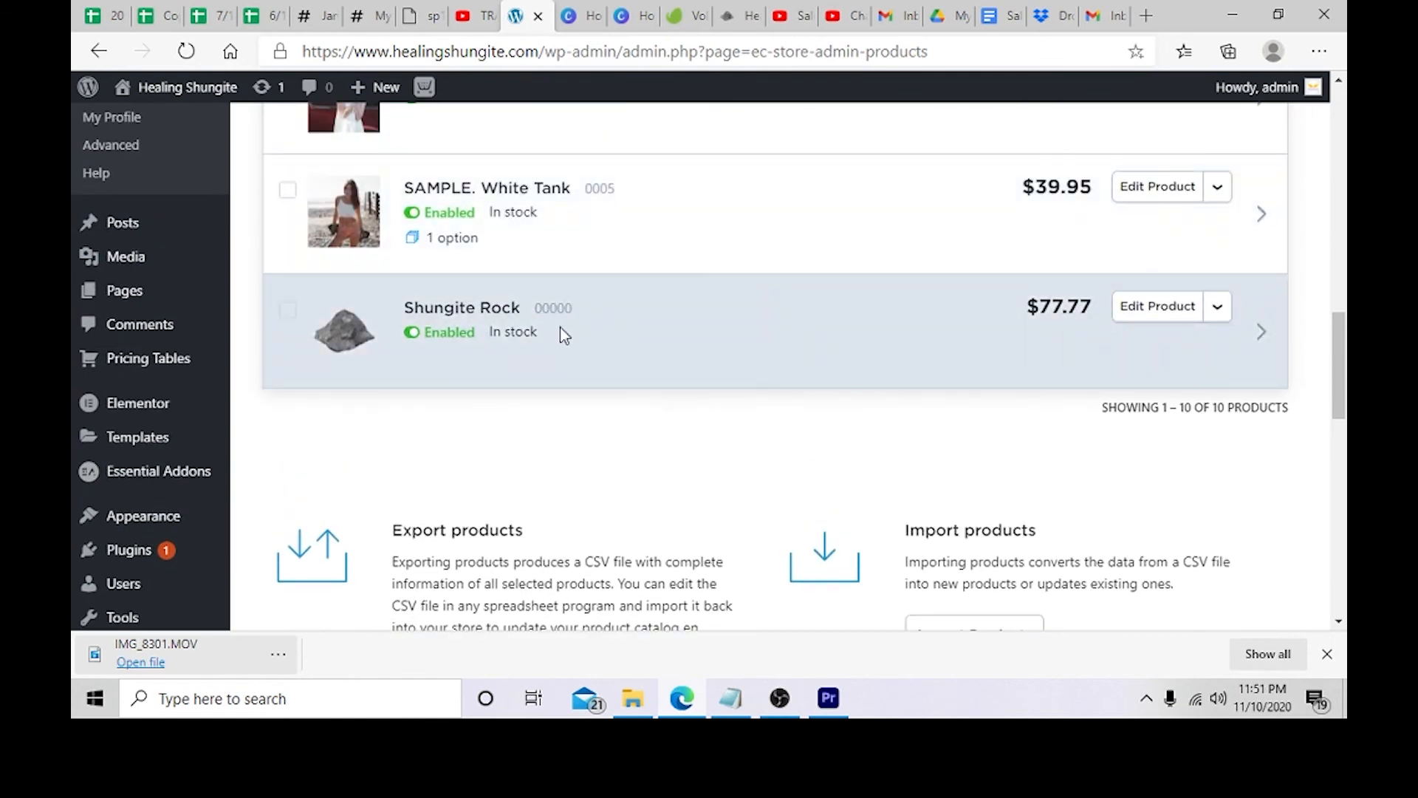
left_click(439, 308)
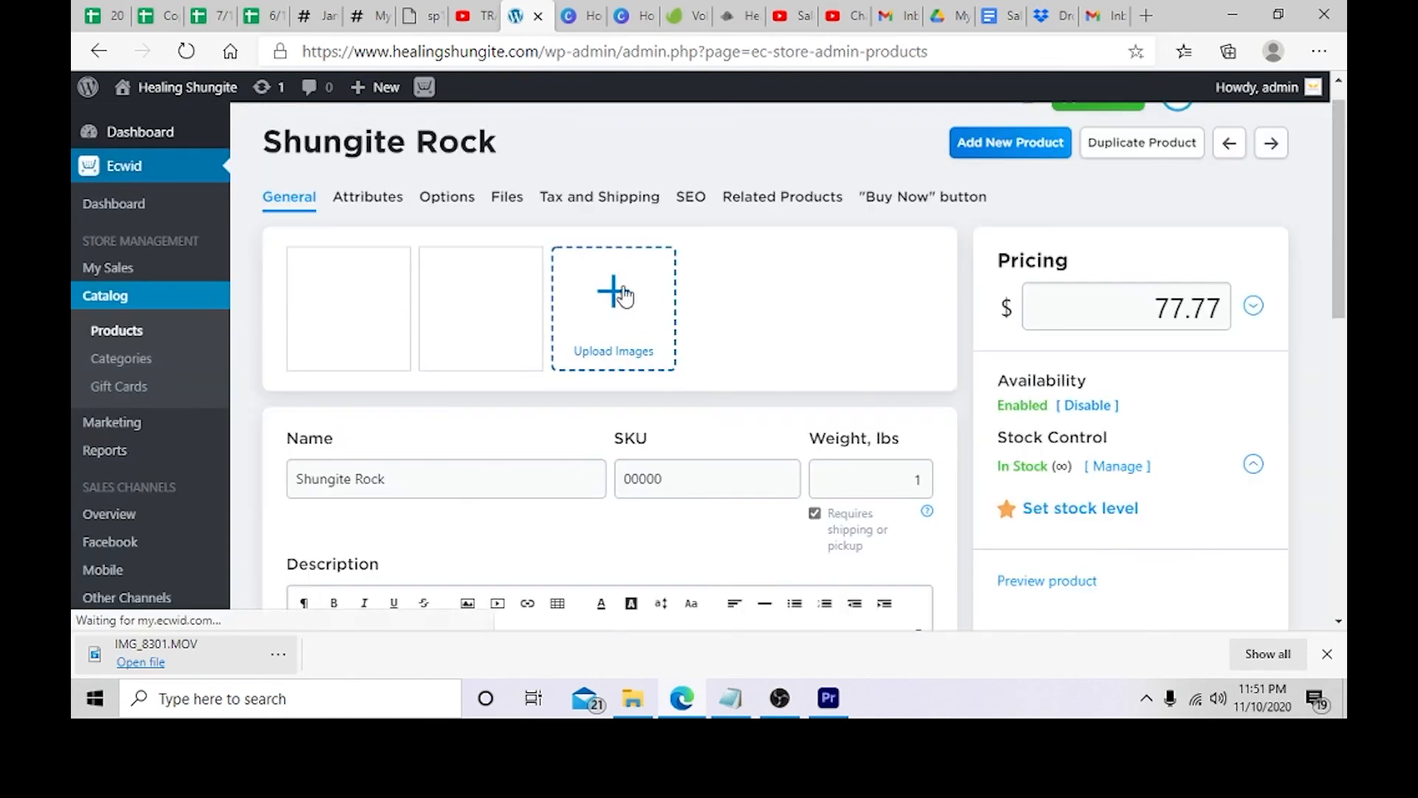
scroll(1172, 303, "down", 7)
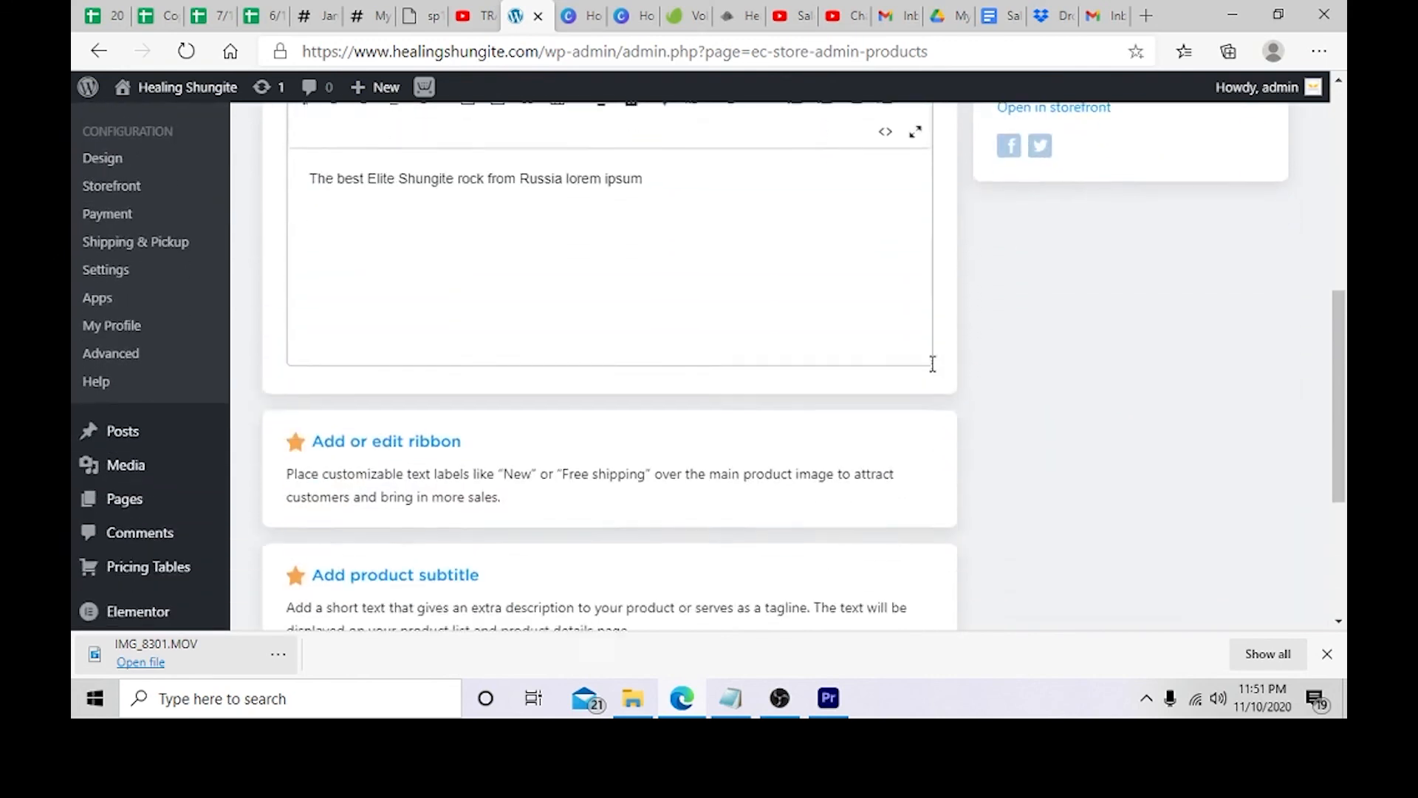
Step: Go to the site's pages and open the Rock Shop page in Elementor
key("alt+Left")
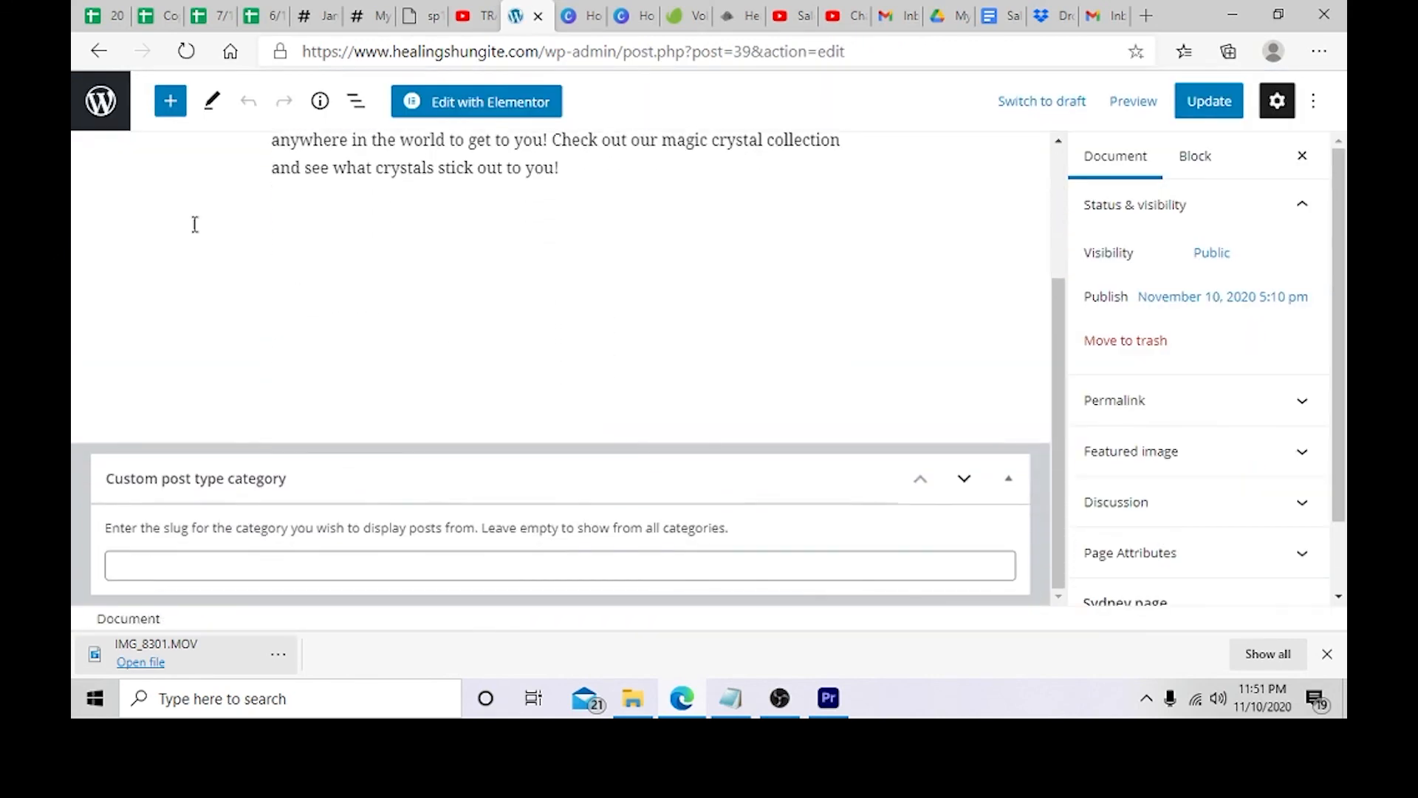
left_click(169, 104)
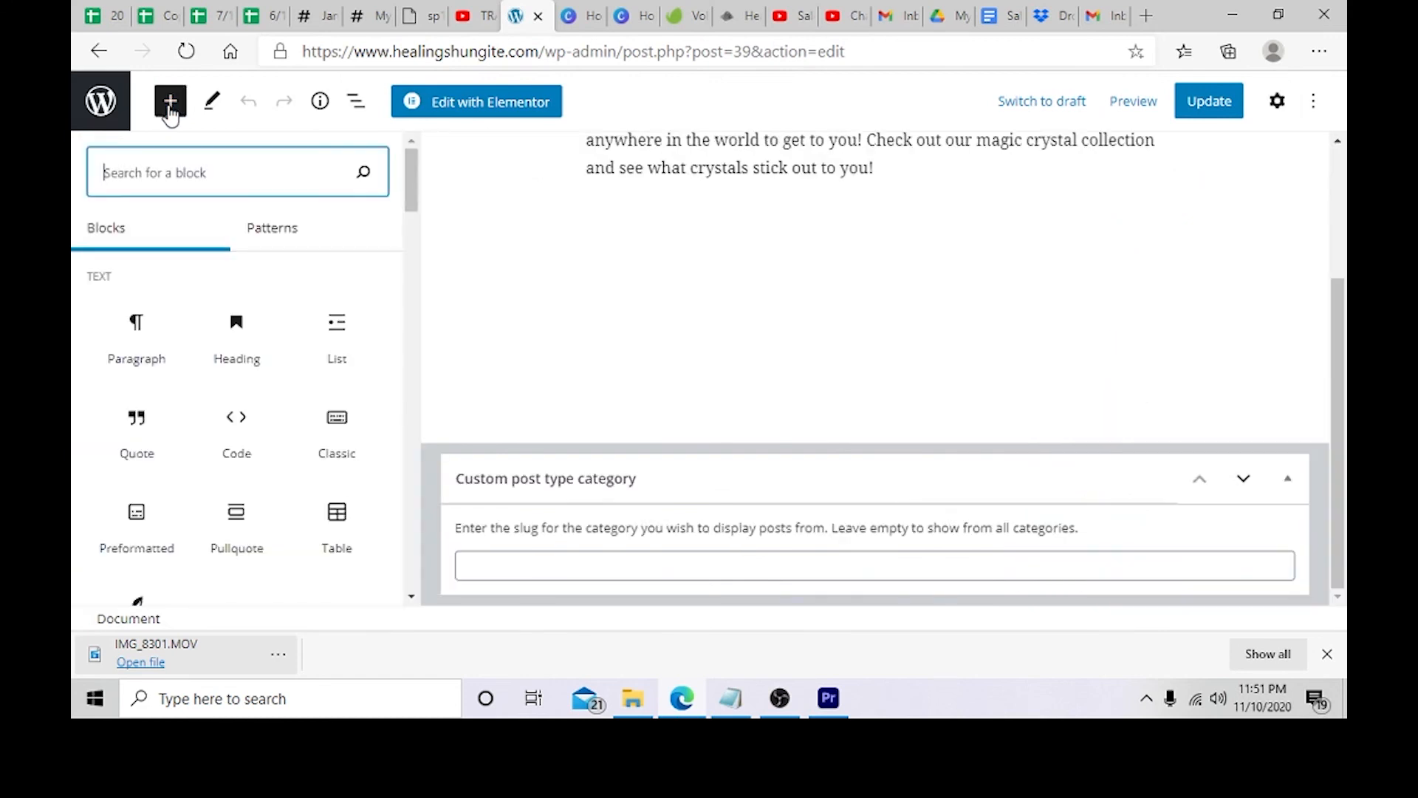
left_click(170, 109)
left_click(113, 109)
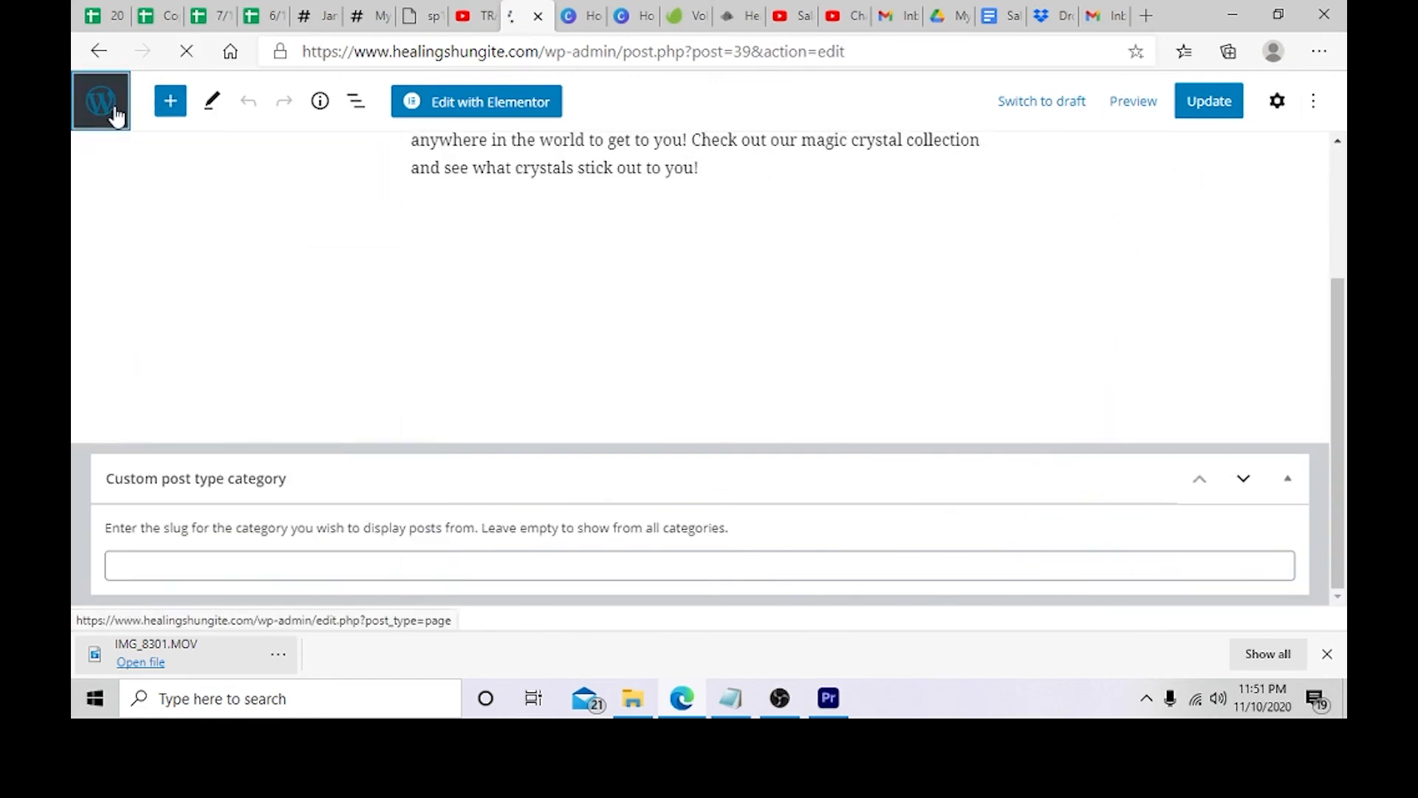
left_click(436, 109)
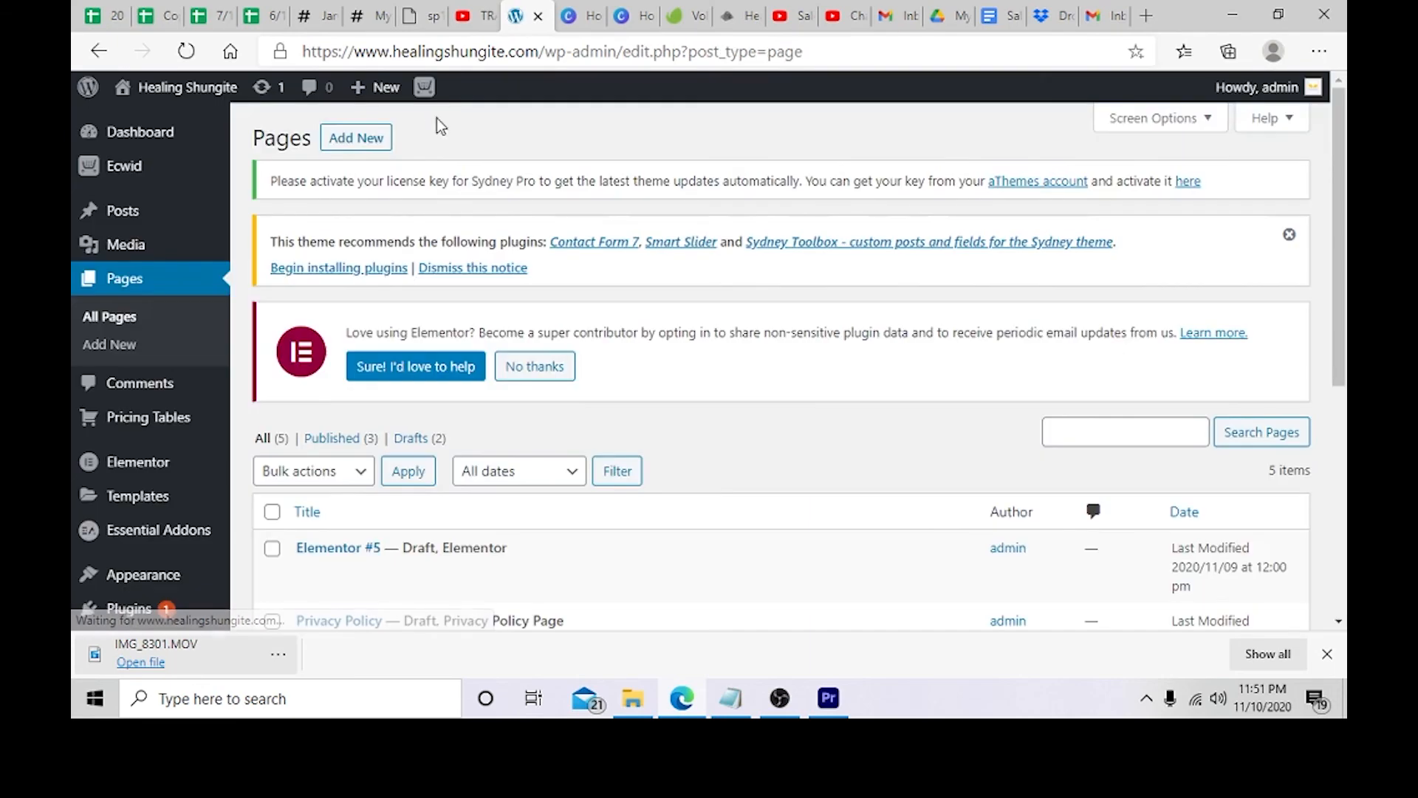
scroll(405, 394, "down", 5)
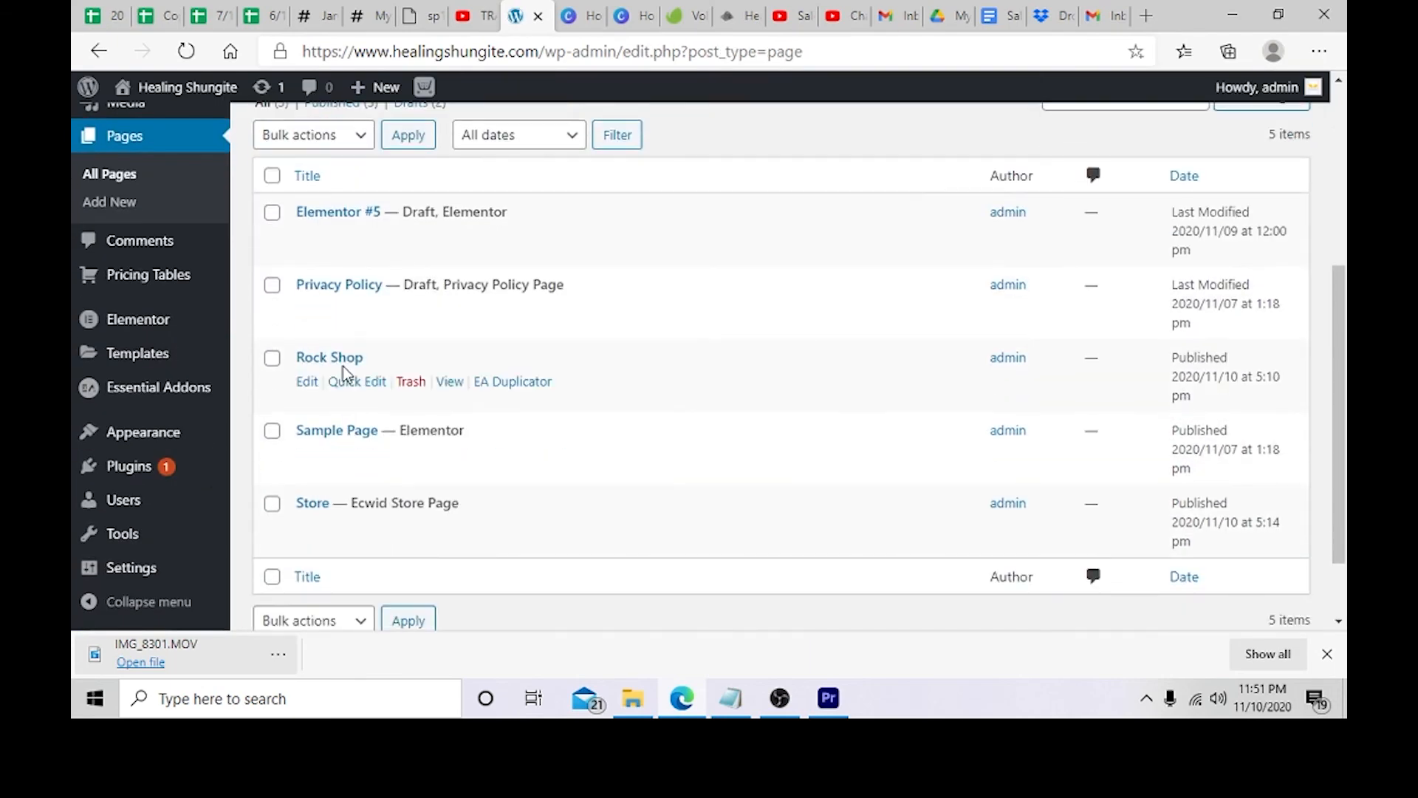
left_click(339, 360)
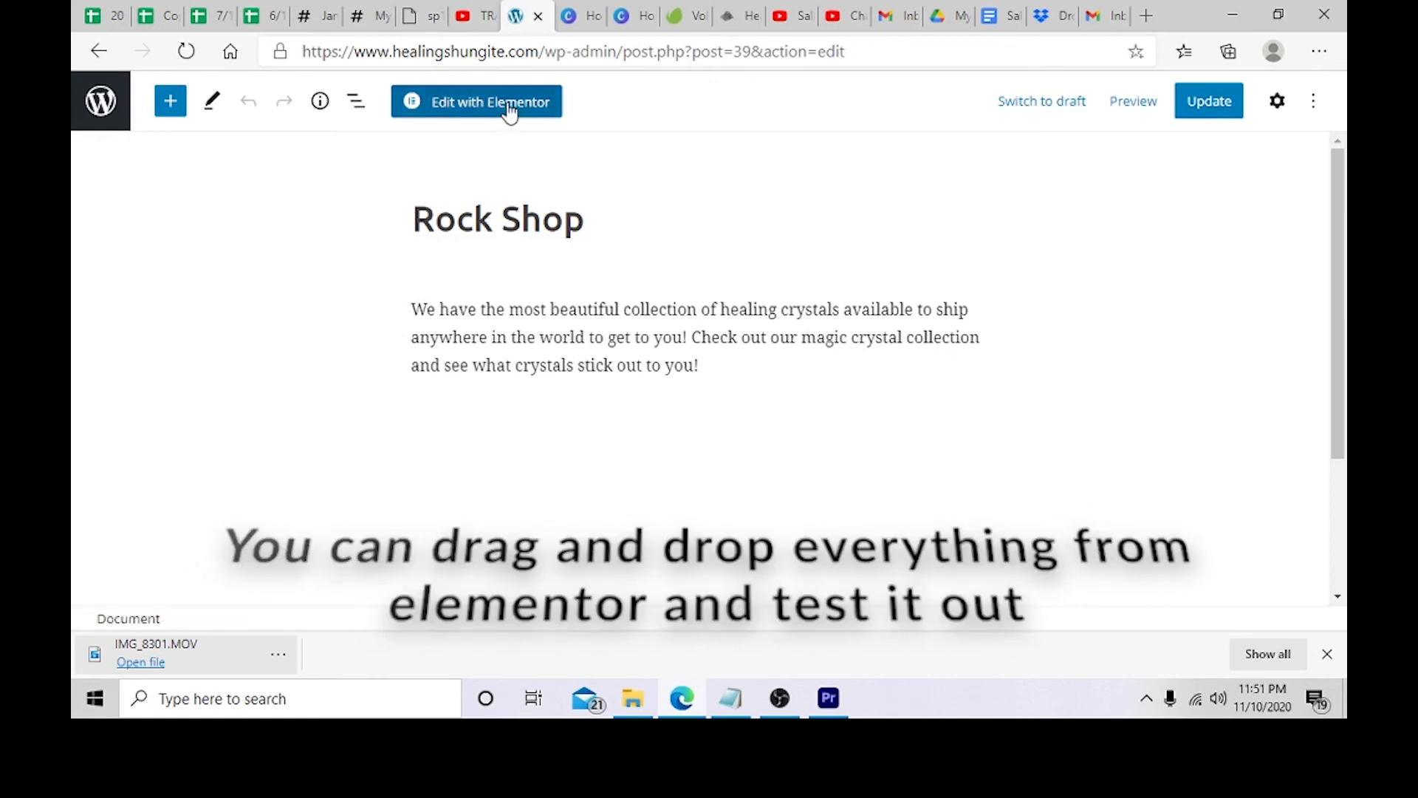
left_click(510, 109)
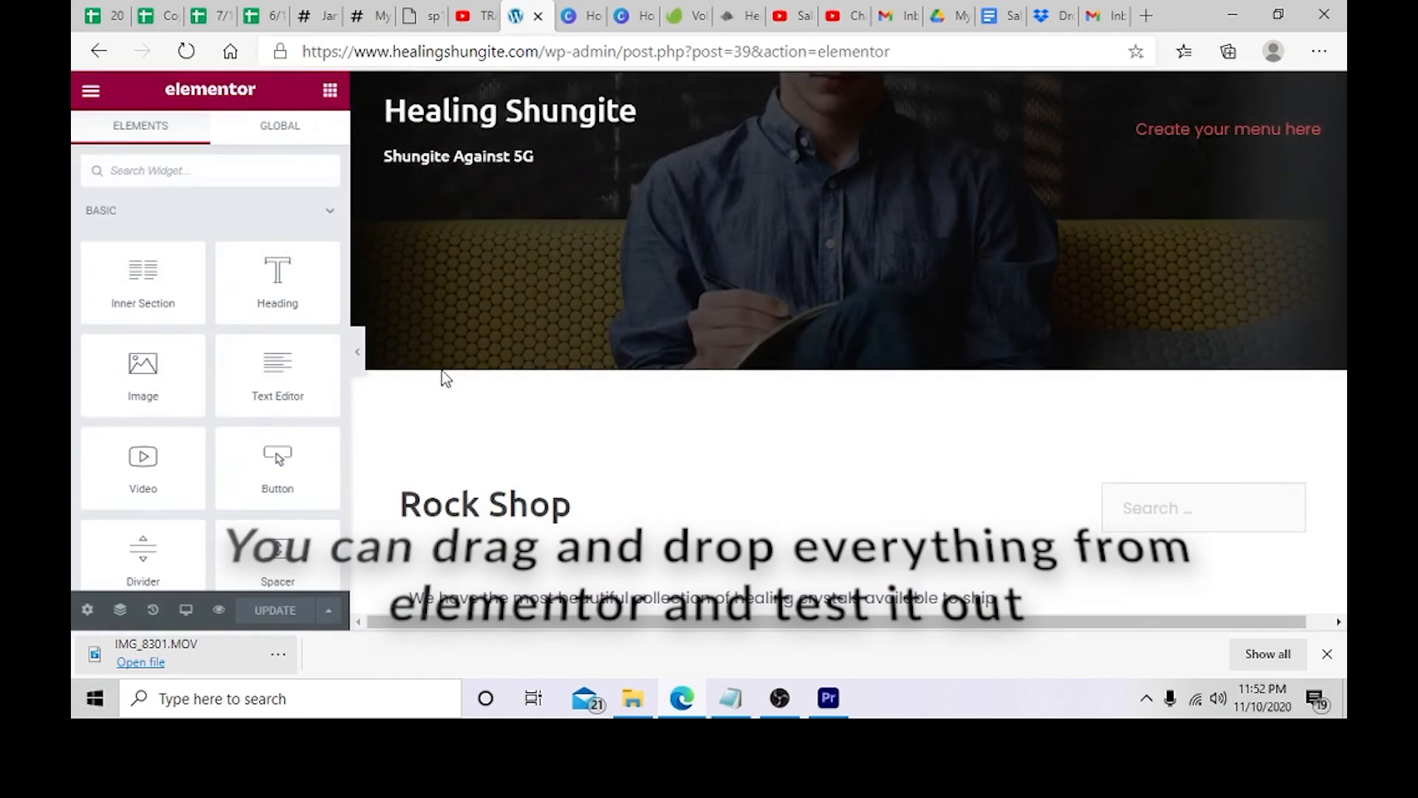
Step: Browse the available widgets in the Elementor panel
scroll(291, 336, "down", 5)
scroll(274, 410, "down", 15)
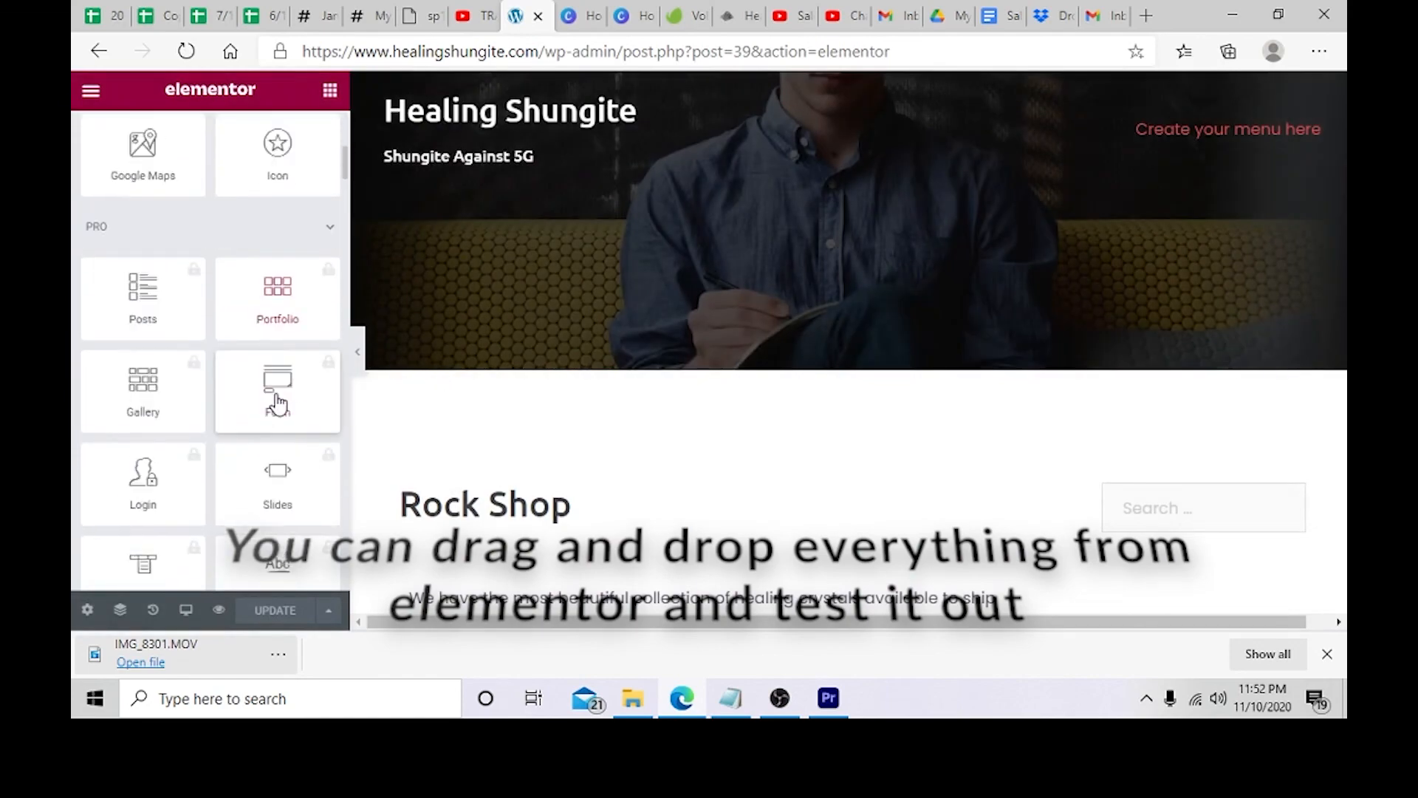
scroll(278, 403, "down", 5)
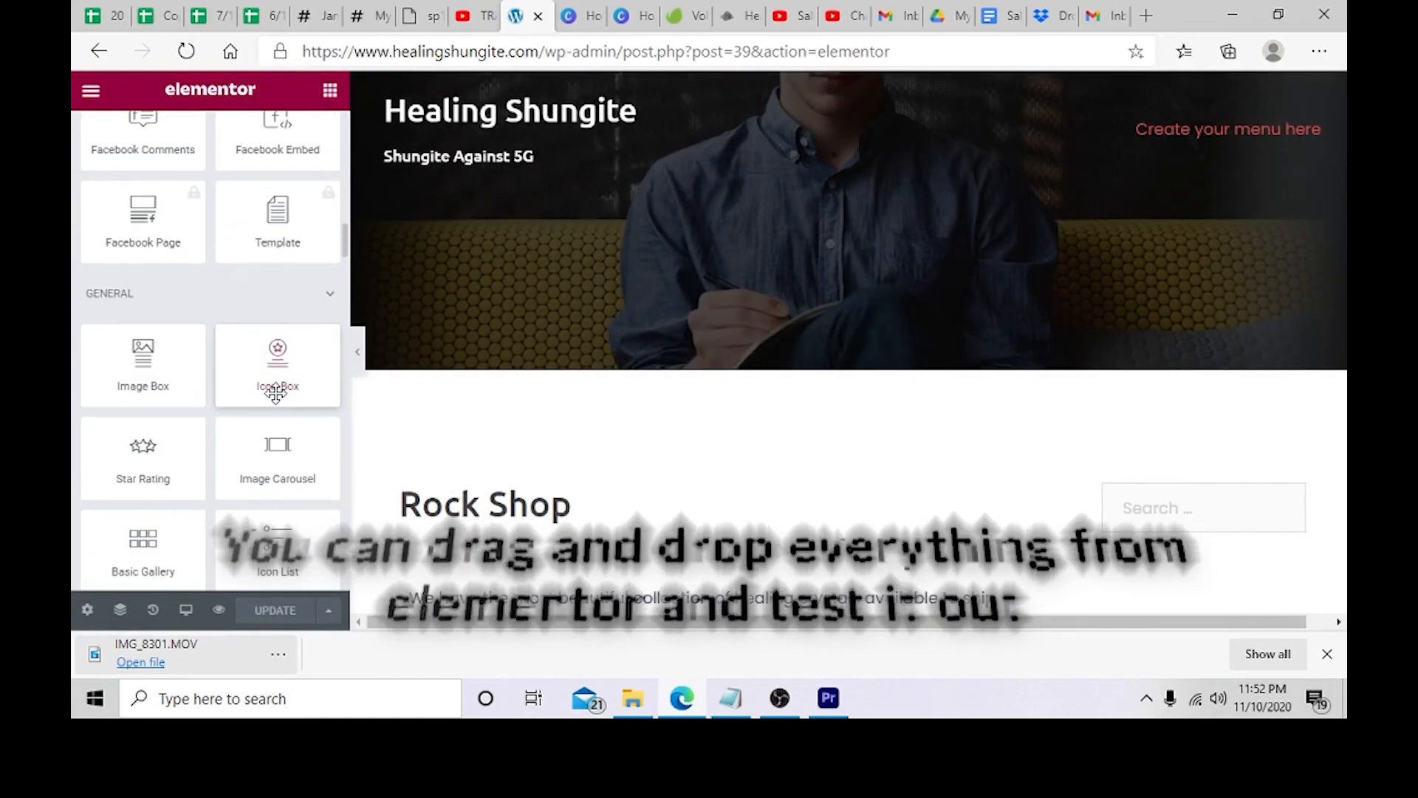
scroll(277, 403, "down", 10)
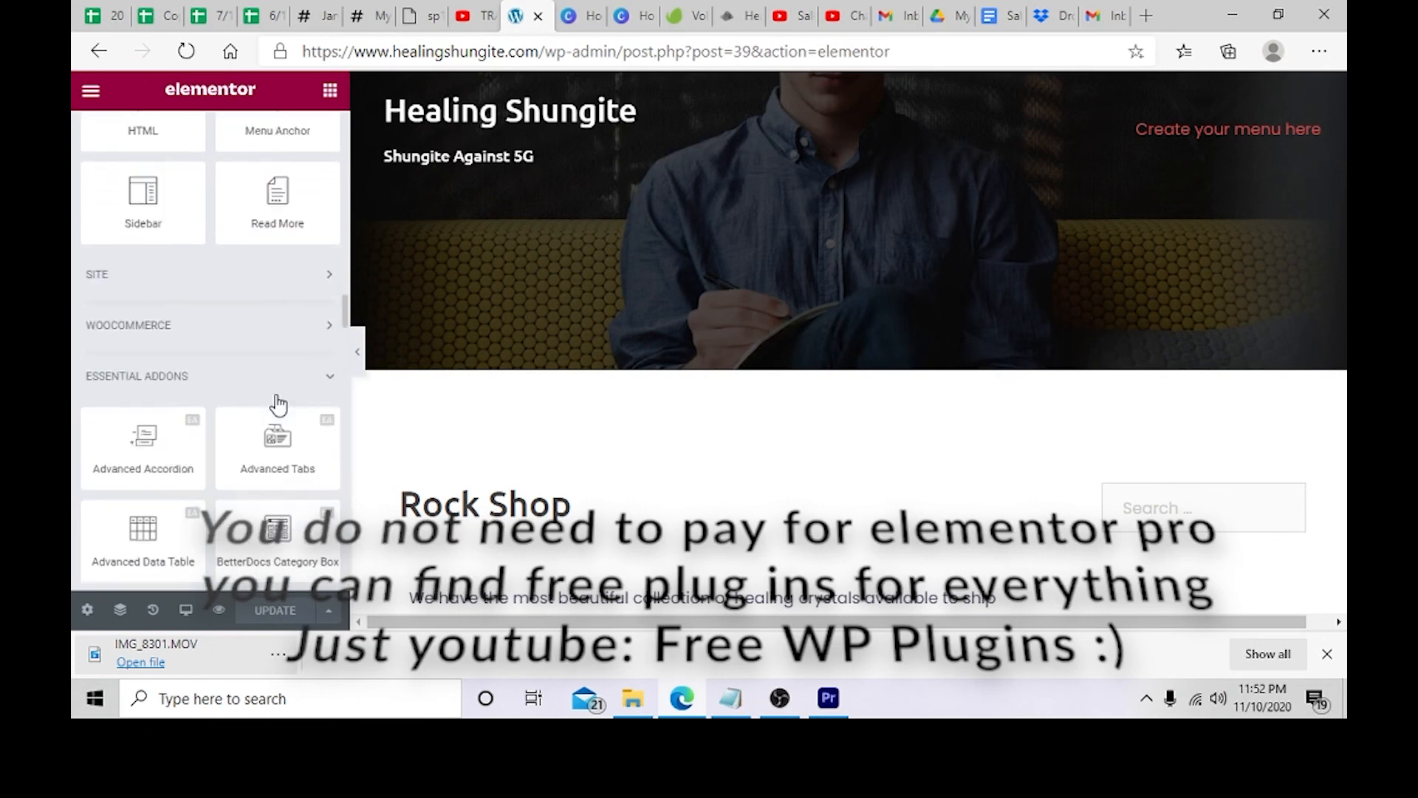
Step: Add an Ecwid Online store widget to the Rock Shop page below the intro text
left_click(277, 327)
left_click(280, 330)
scroll(280, 331, "down", 8)
scroll(280, 333, "down", 15)
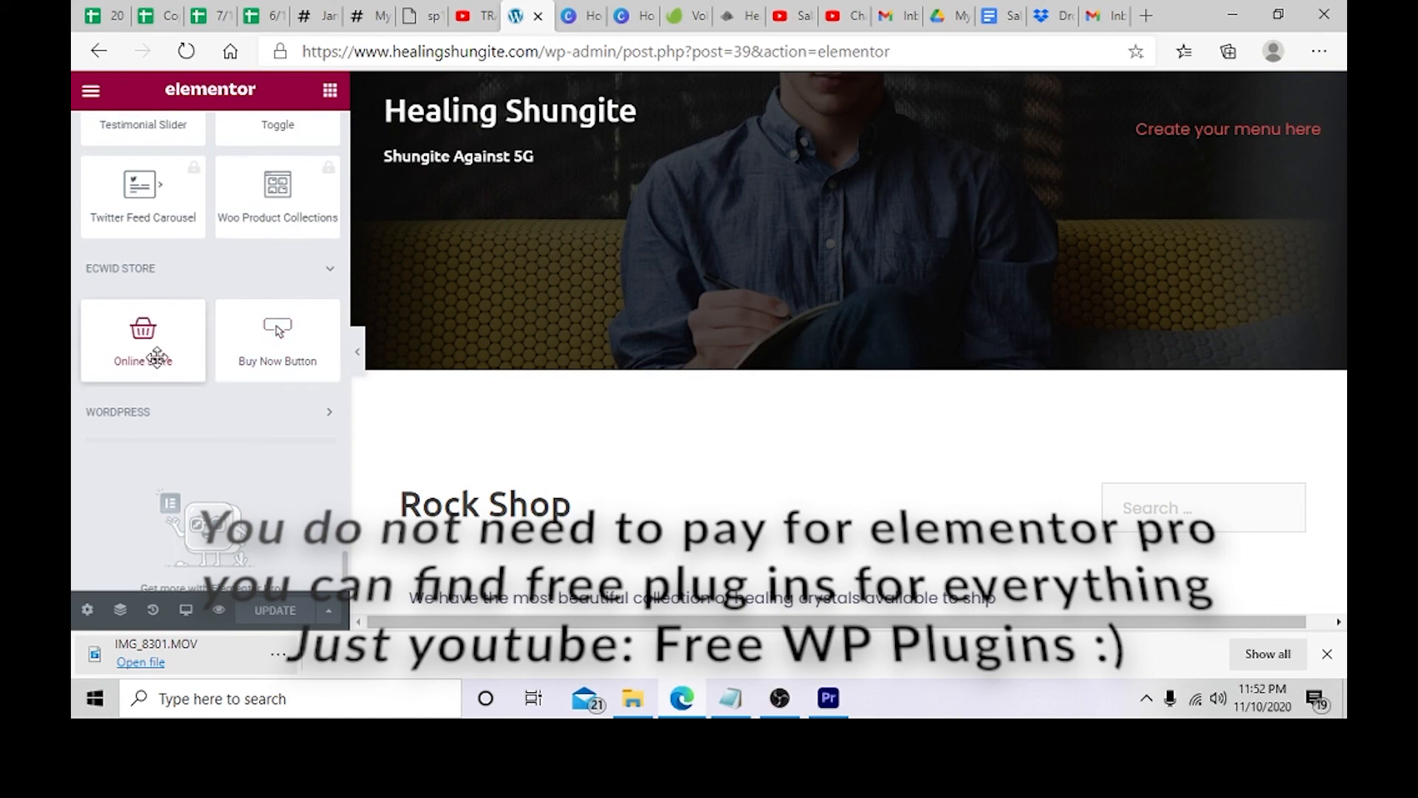
scroll(155, 336, "down", 1)
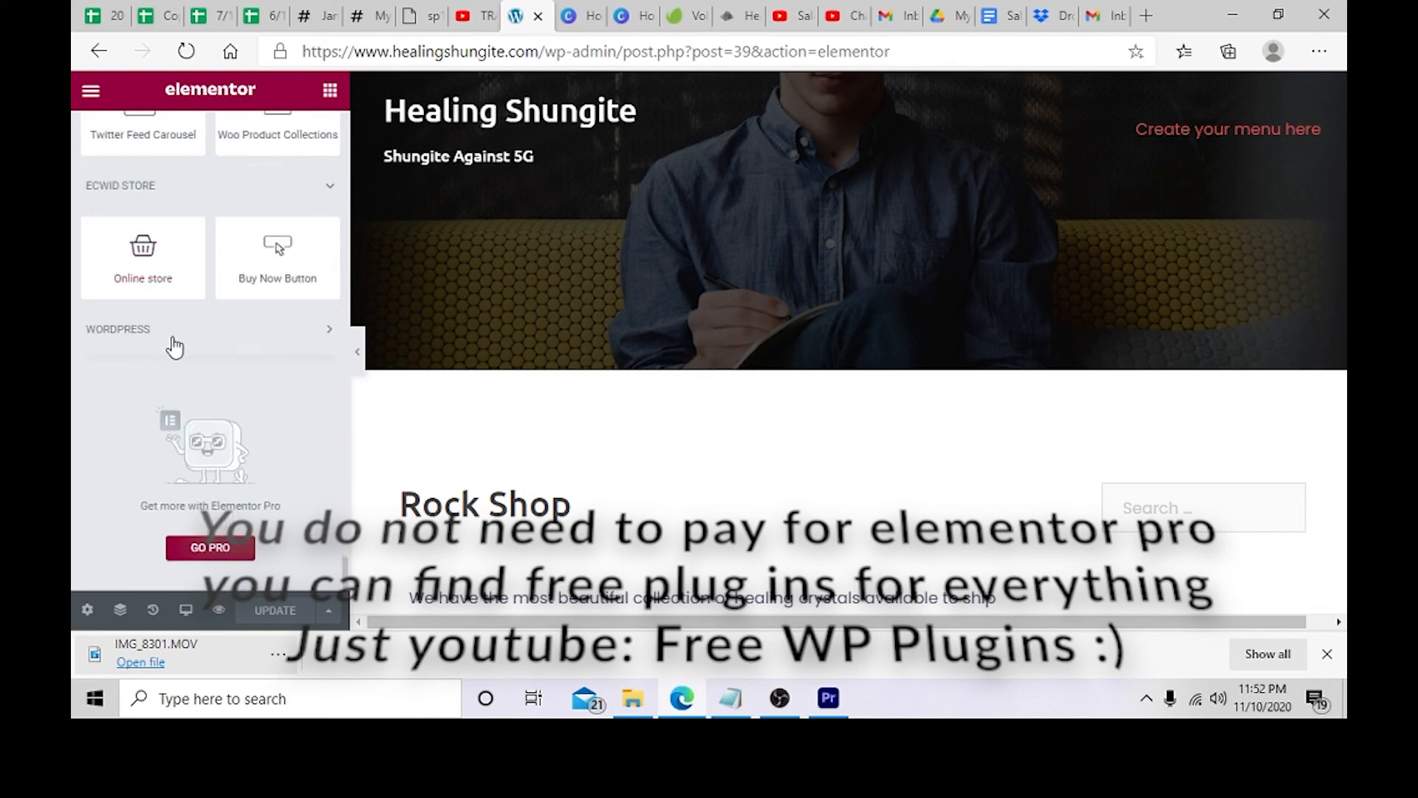
left_click_drag(145, 275, 691, 296)
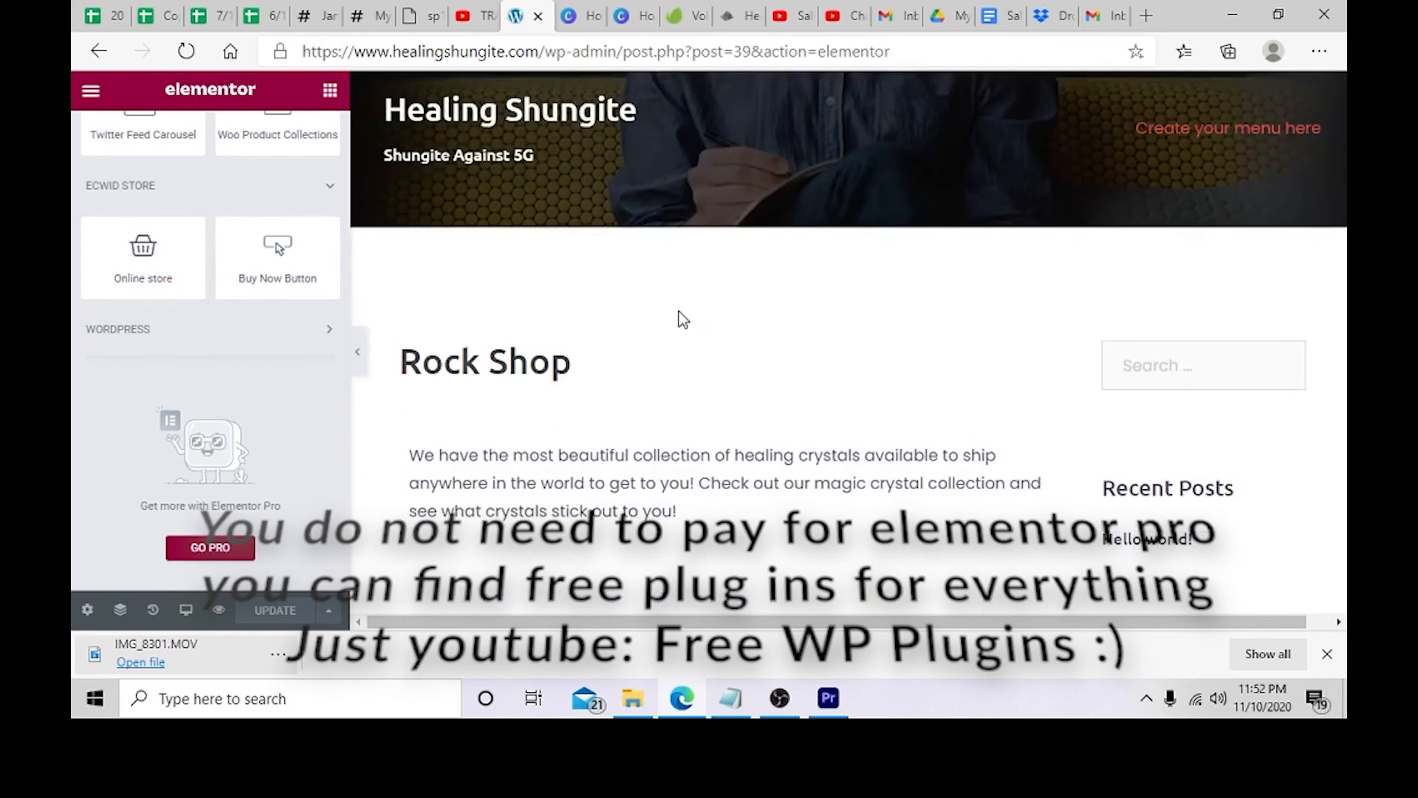
scroll(672, 325, "down", 3)
scroll(627, 365, "down", 1)
scroll(656, 380, "up", 3)
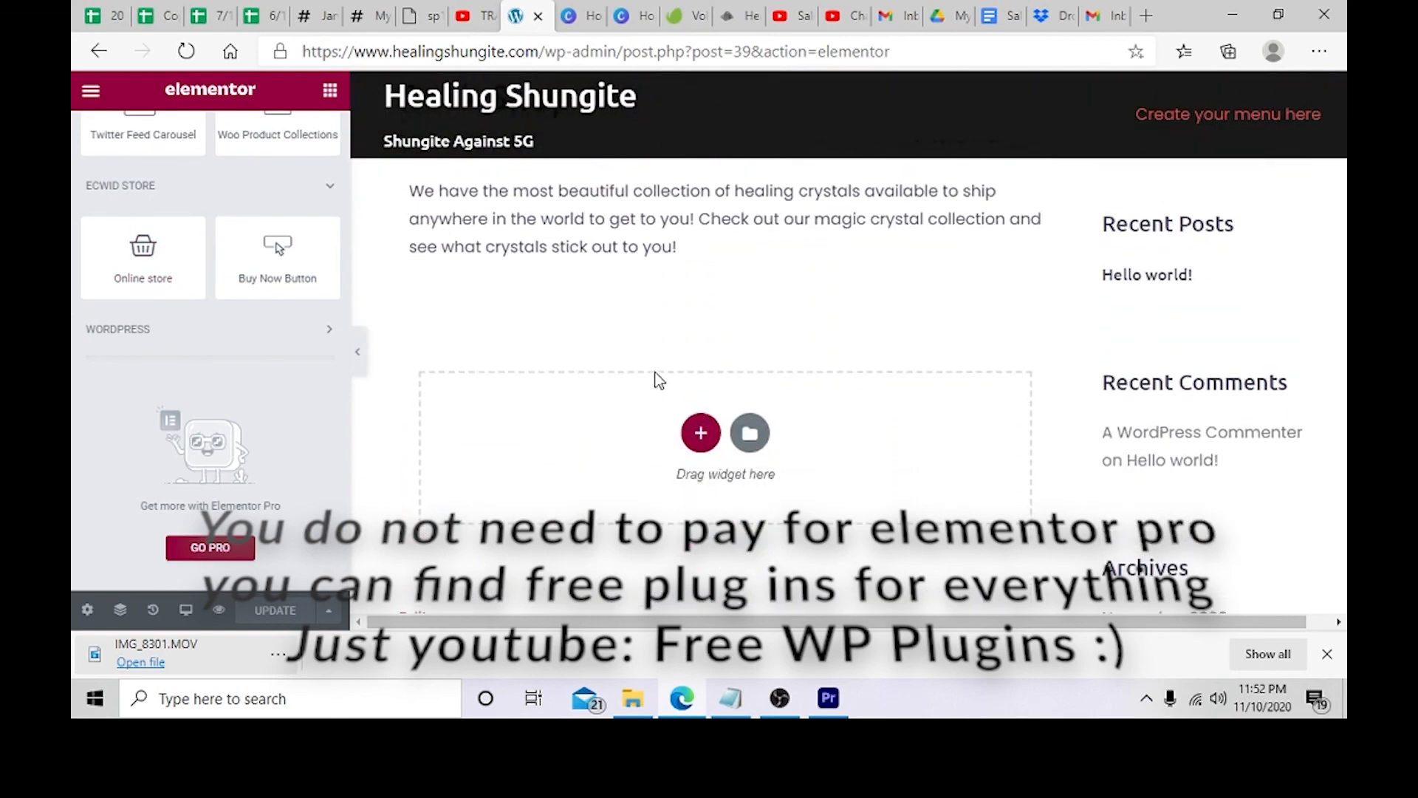
left_click_drag(159, 256, 693, 510)
Step: Give the Online store's section a classic background using the rock image from the media library
scroll(678, 458, "down", 2)
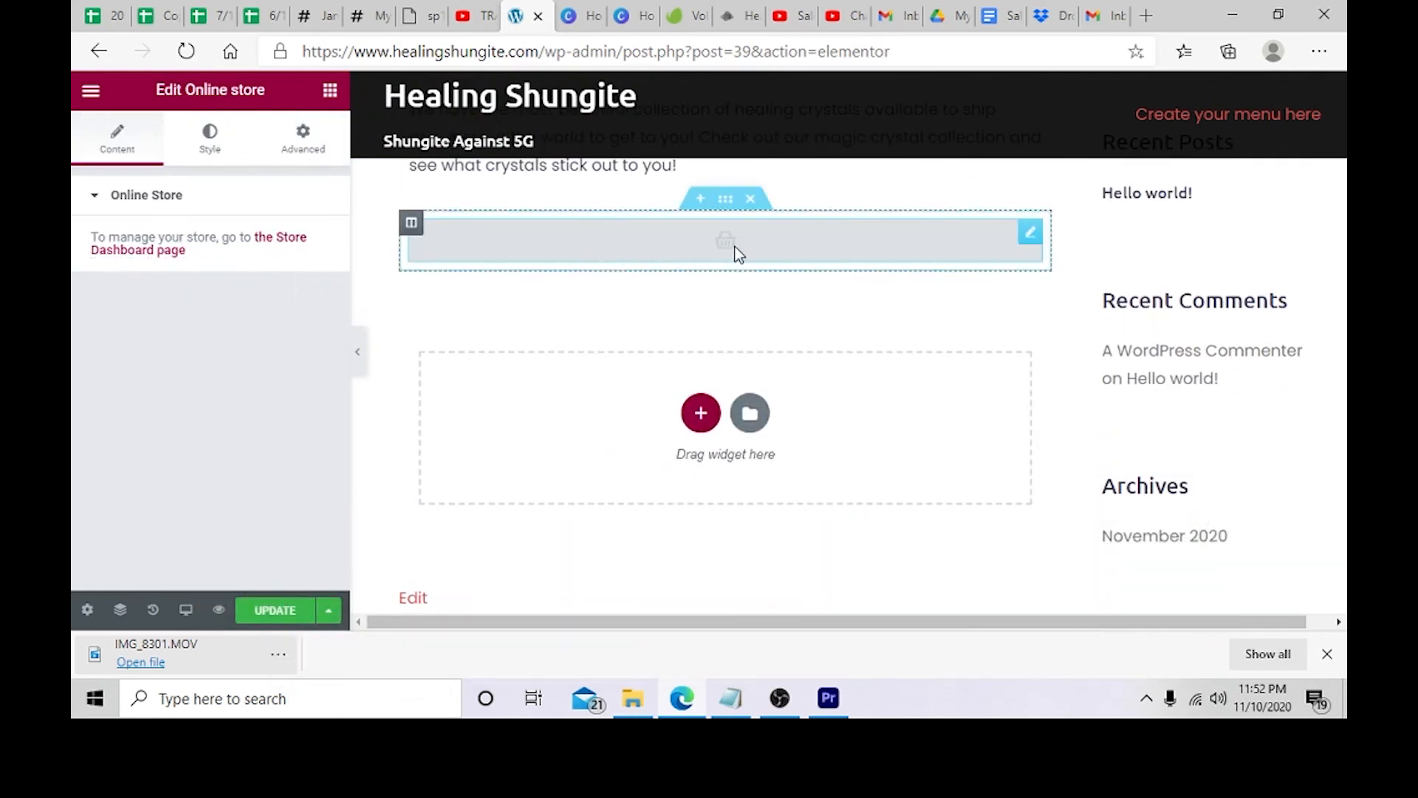
left_click(725, 198)
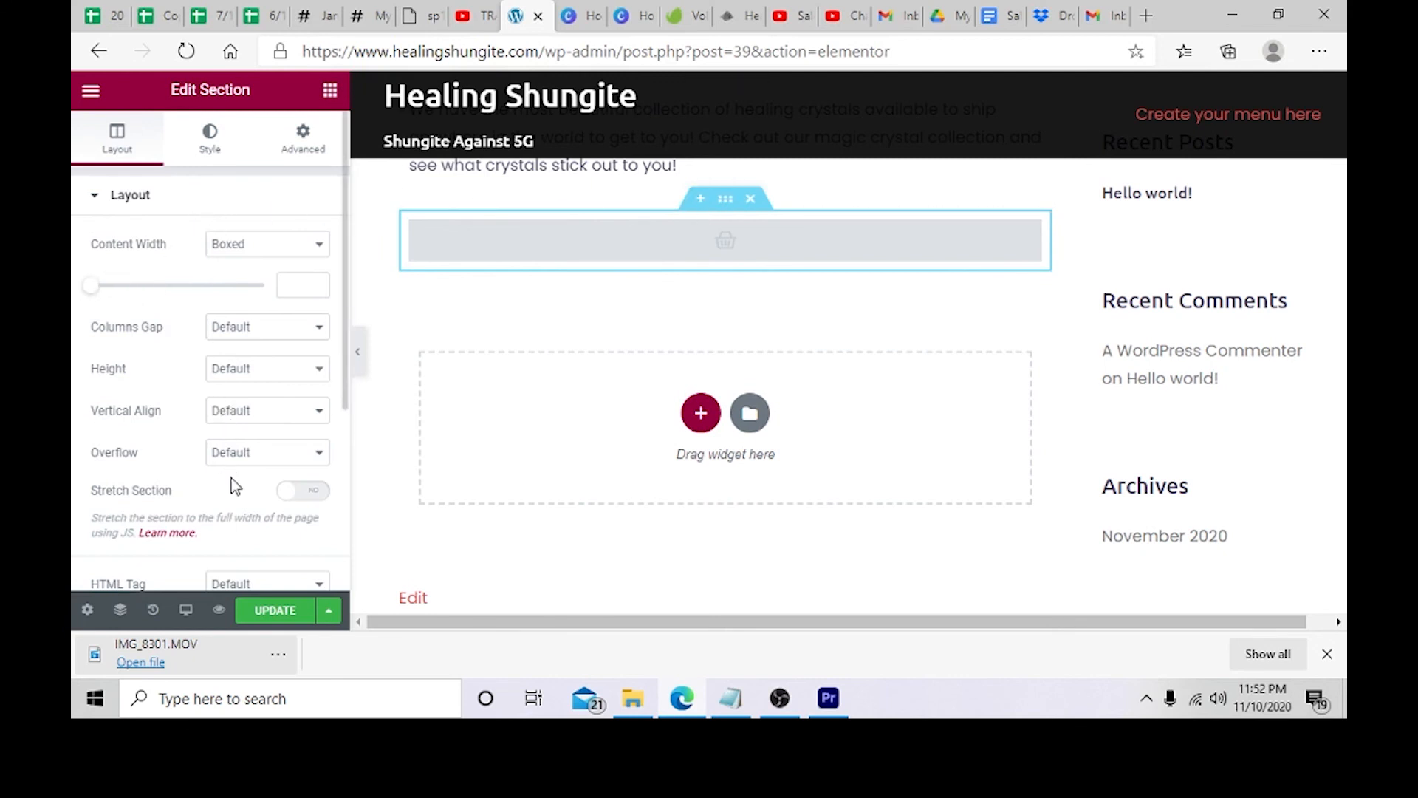
scroll(235, 487, "down", 4)
scroll(235, 482, "up", 4)
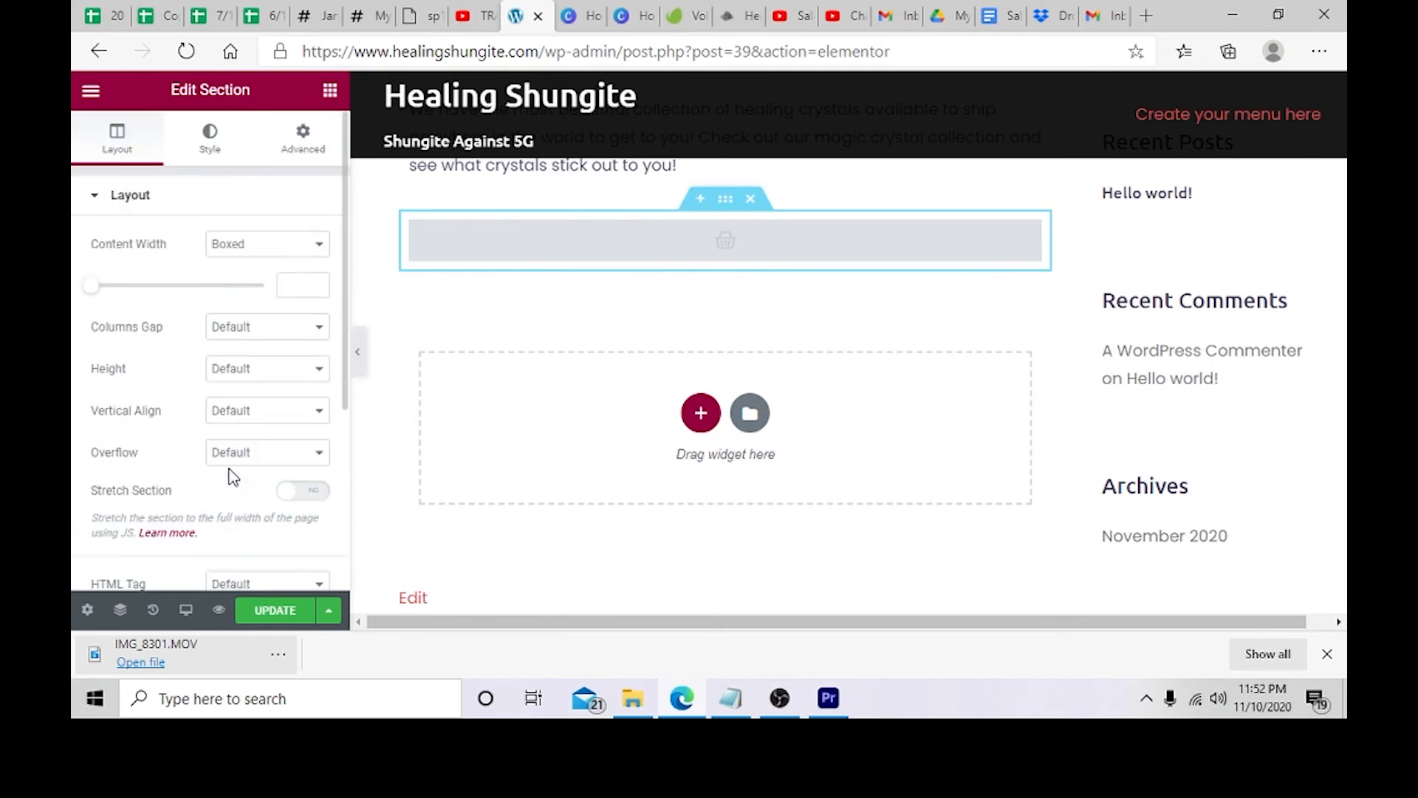
left_click(231, 157)
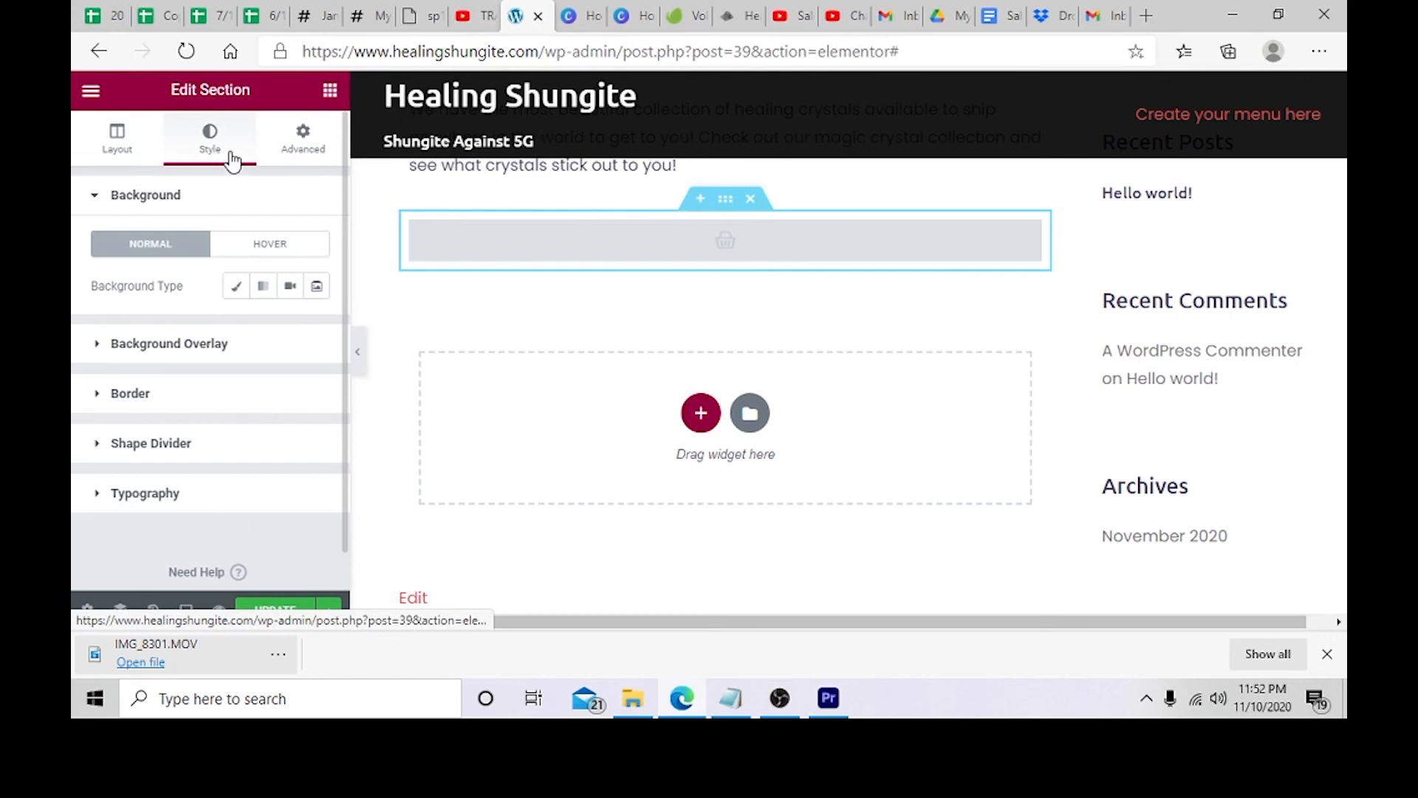
left_click(235, 286)
left_click(234, 418)
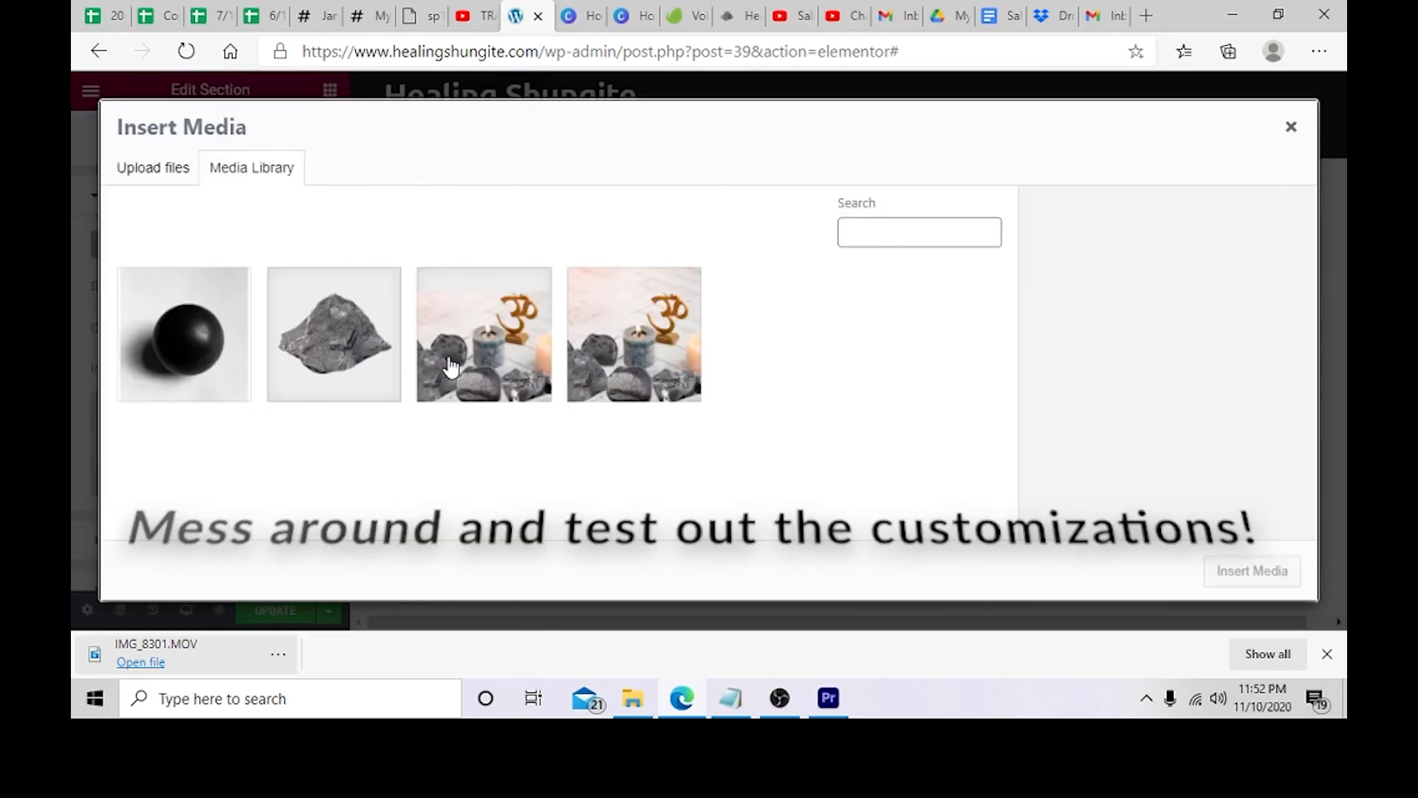
left_click(342, 357)
left_click(1215, 571)
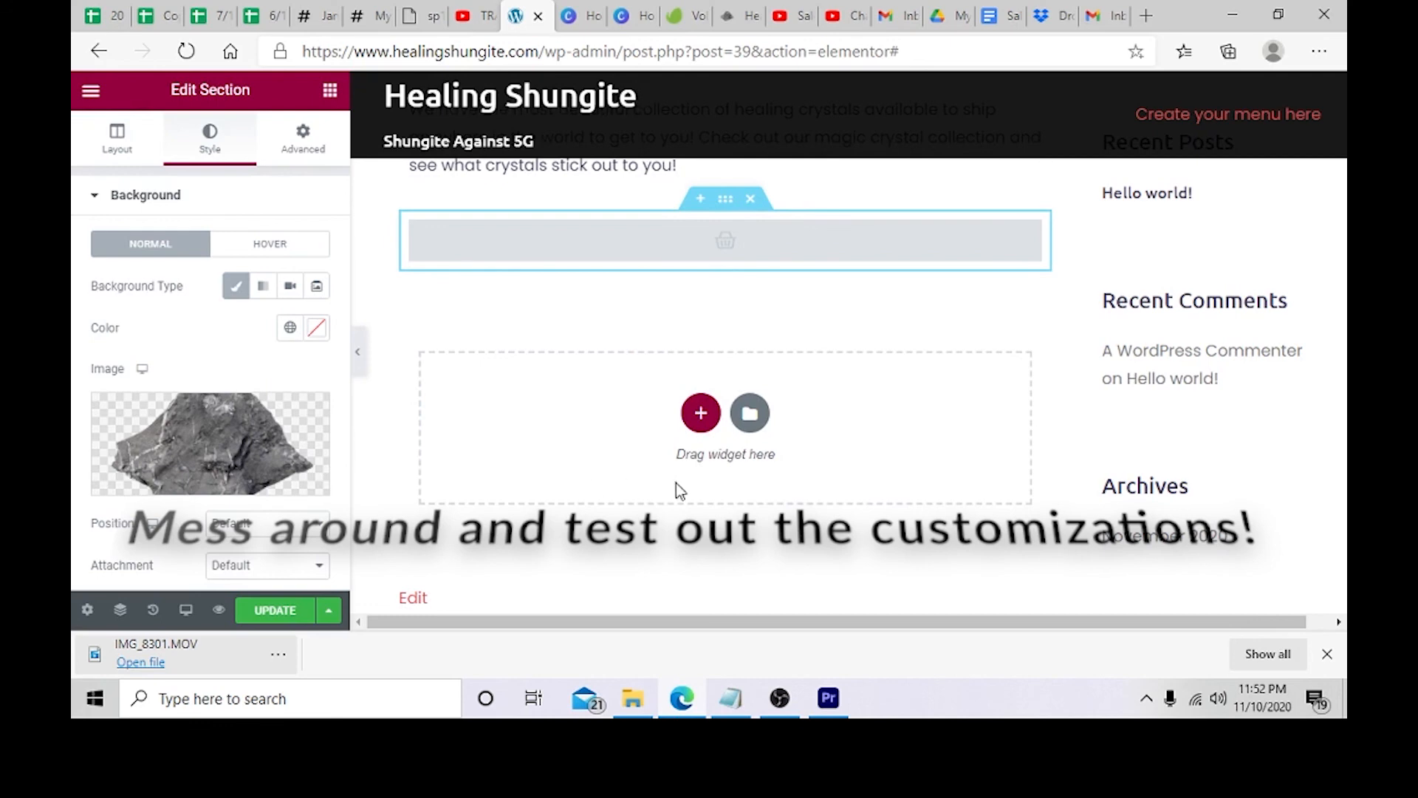
scroll(676, 484, "up", 2)
scroll(303, 403, "down", 5)
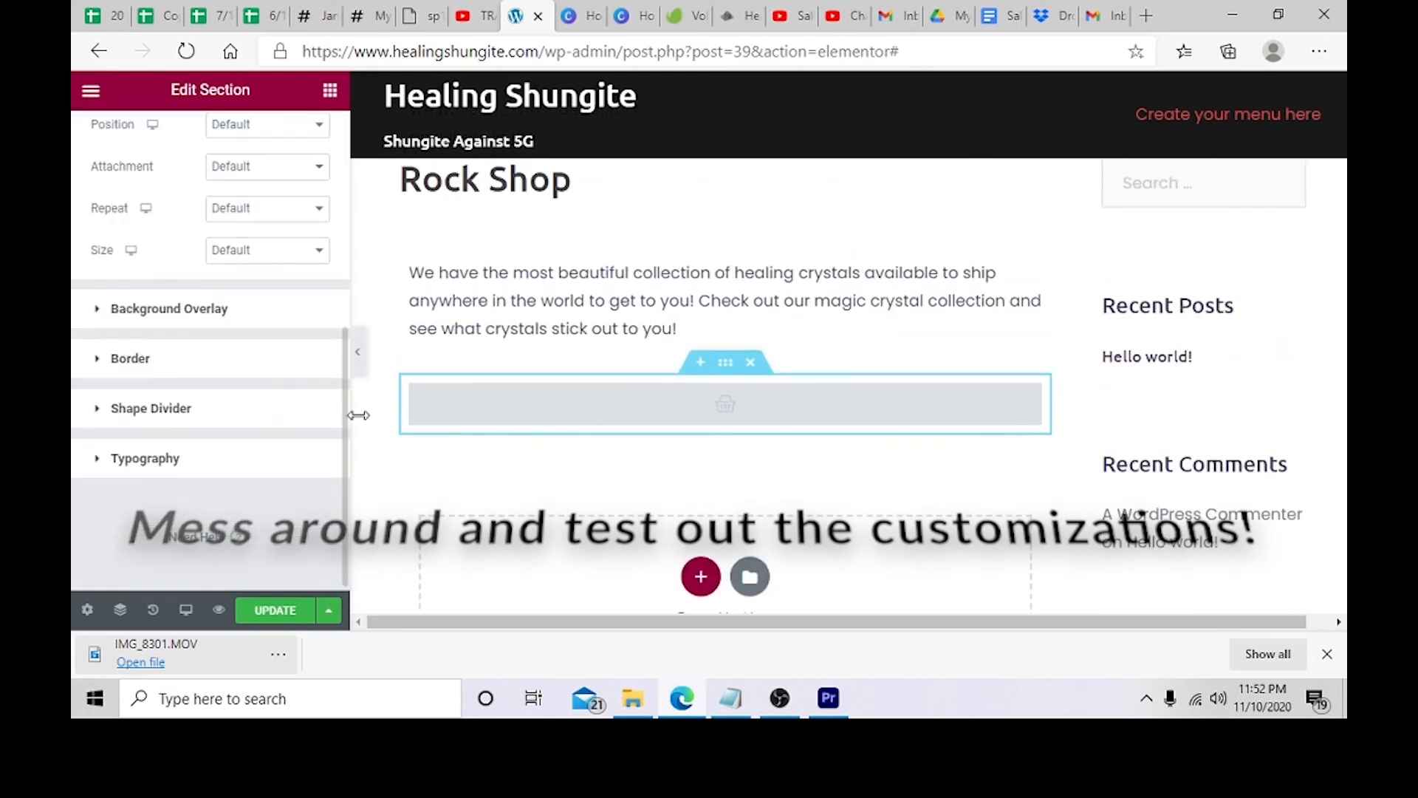
Step: Browse the section's Advanced and Layout settings and update the page
scroll(221, 380, "up", 5)
left_click(306, 147)
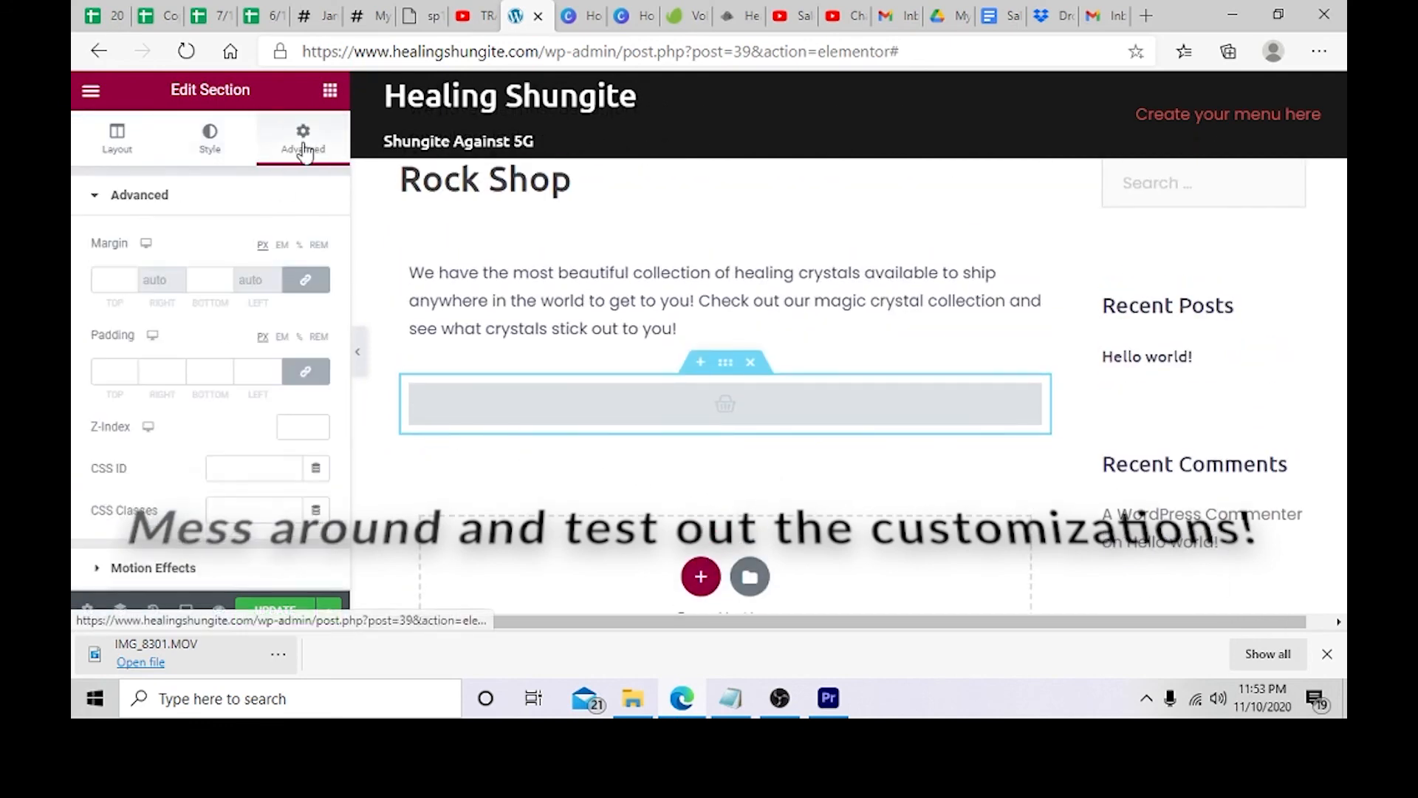
left_click(208, 147)
left_click(124, 152)
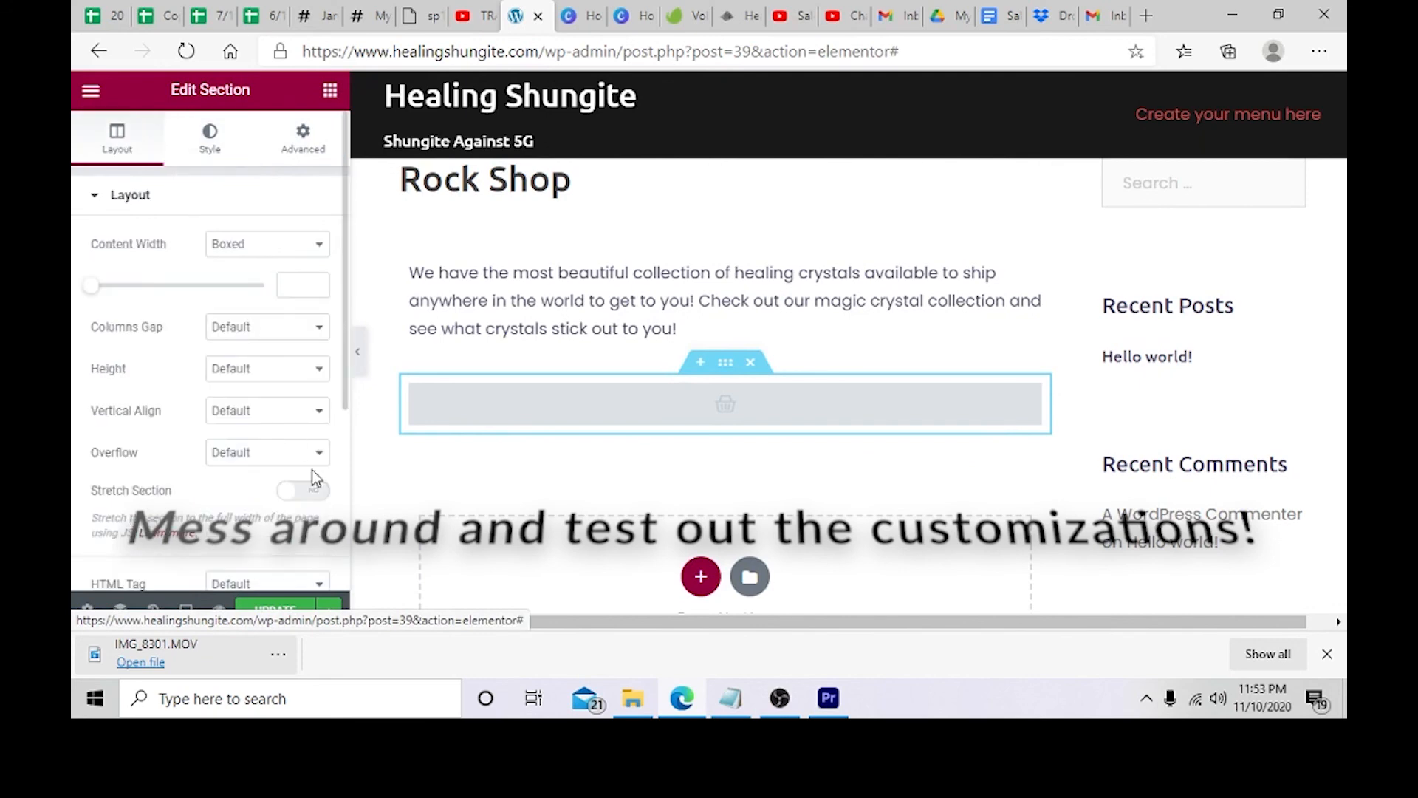
scroll(312, 470, "down", 3)
left_click(275, 610)
scroll(269, 561, "up", 3)
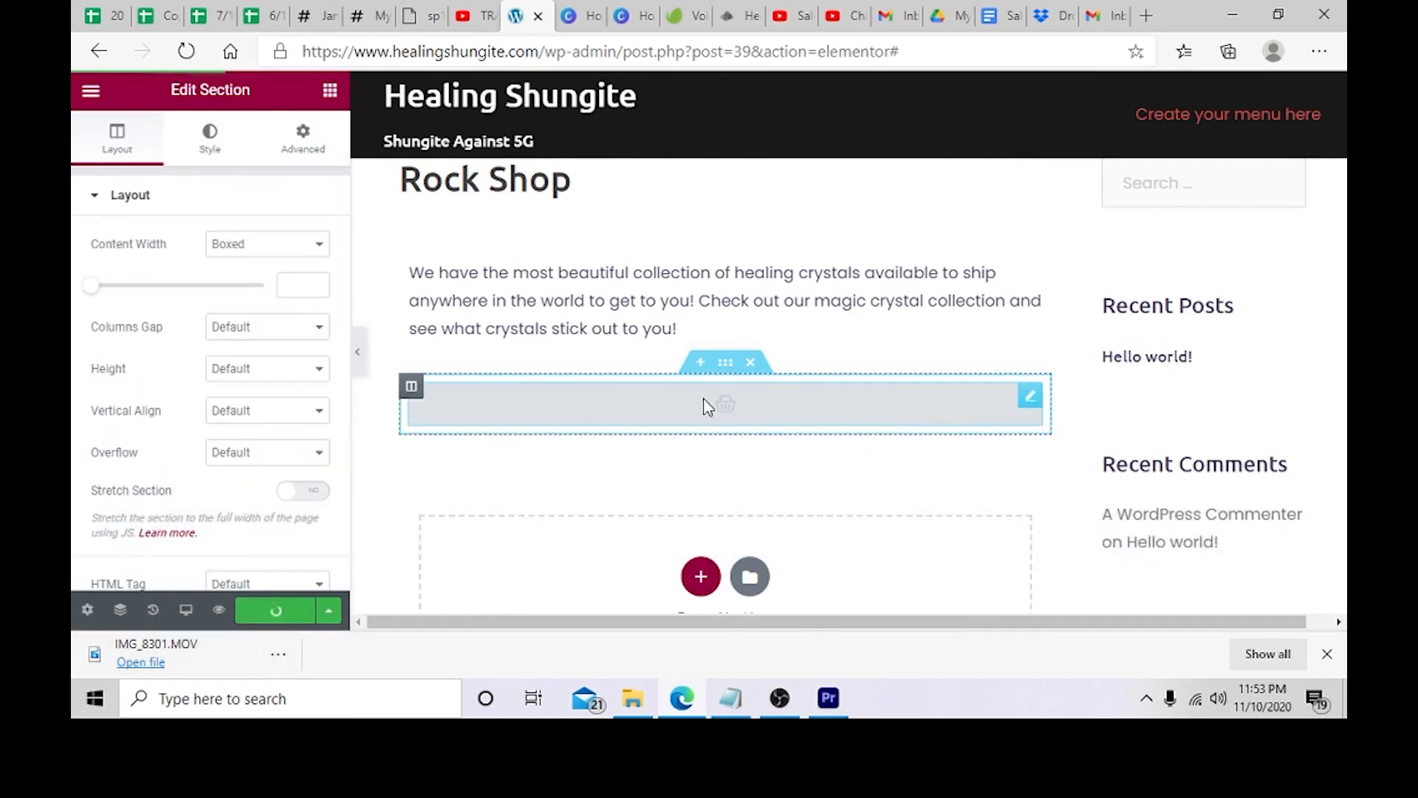
Step: Open the Online store widget's settings
left_click(751, 420)
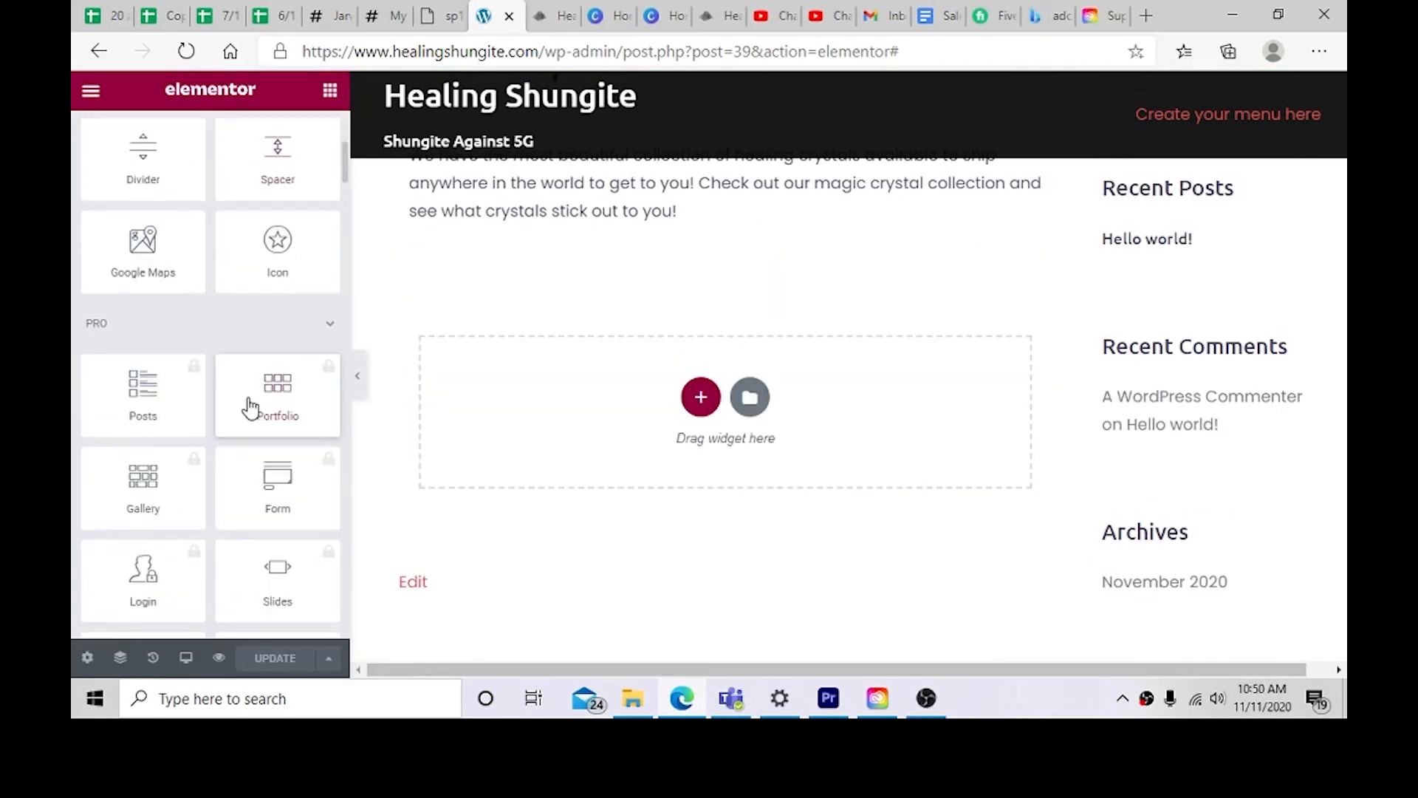
scroll(247, 402, "down", 3)
scroll(248, 403, "up", 7)
scroll(247, 399, "up", 2)
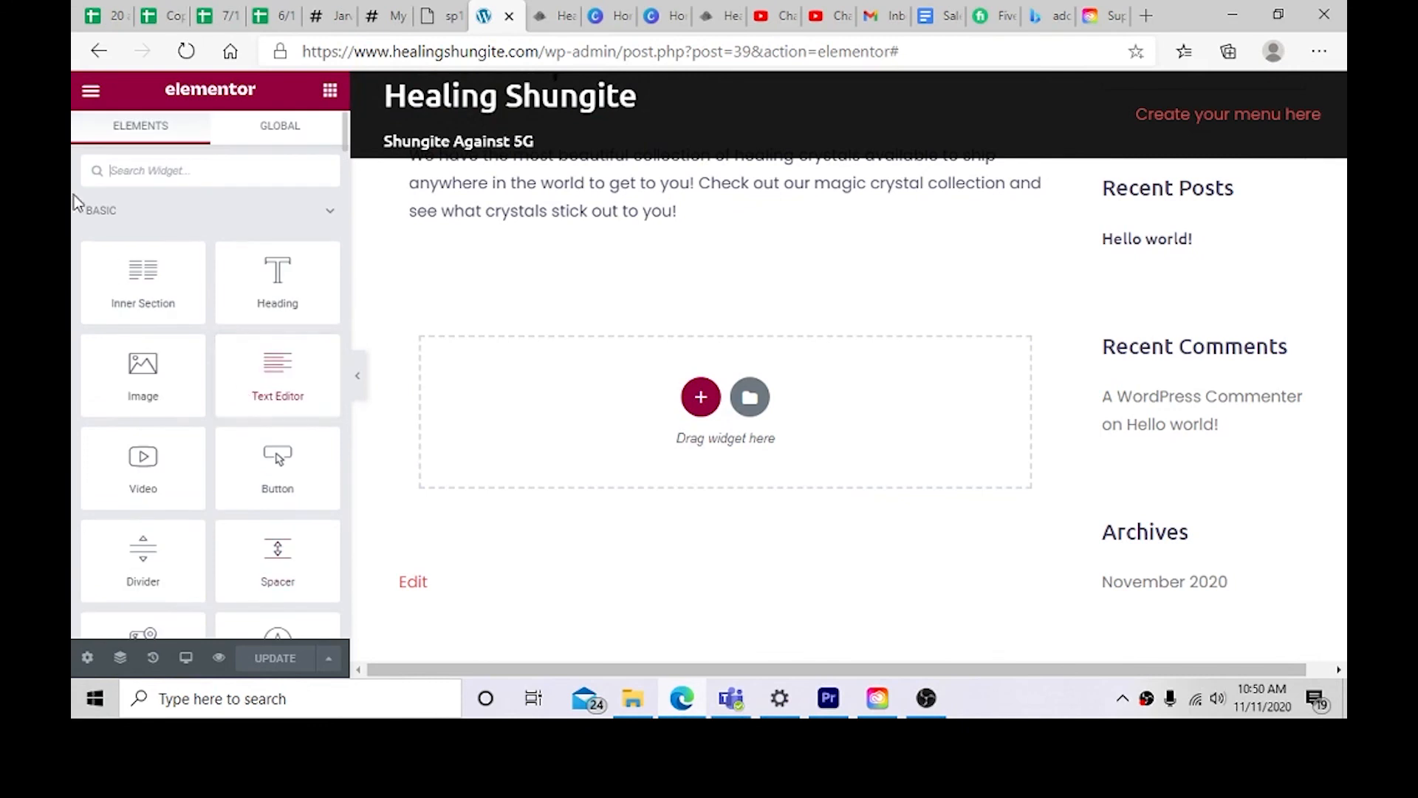
Step: Add an Ecwid Buy Now Button widget below the Rock Shop intro text
scroll(207, 406, "down", 7)
scroll(215, 423, "down", 15)
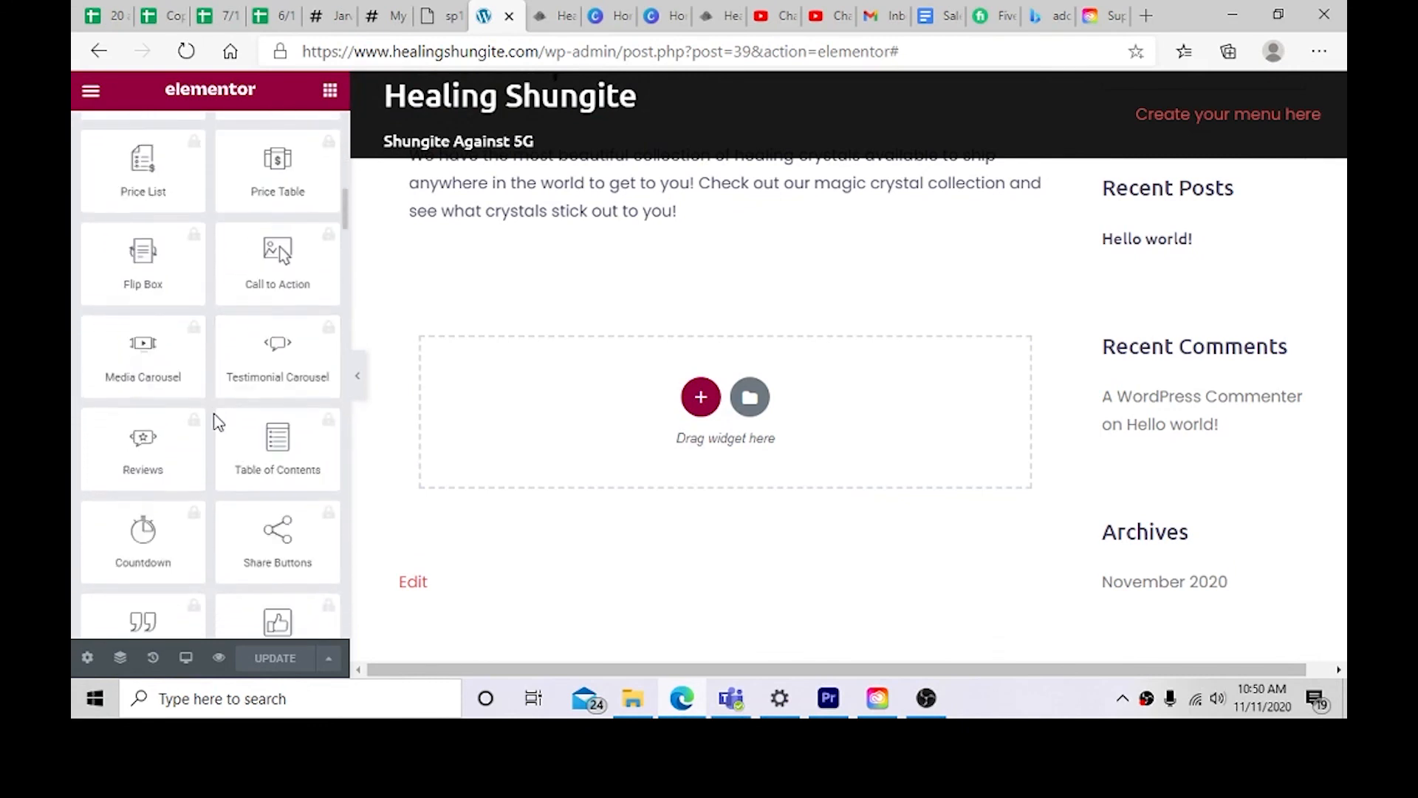
scroll(216, 423, "down", 2)
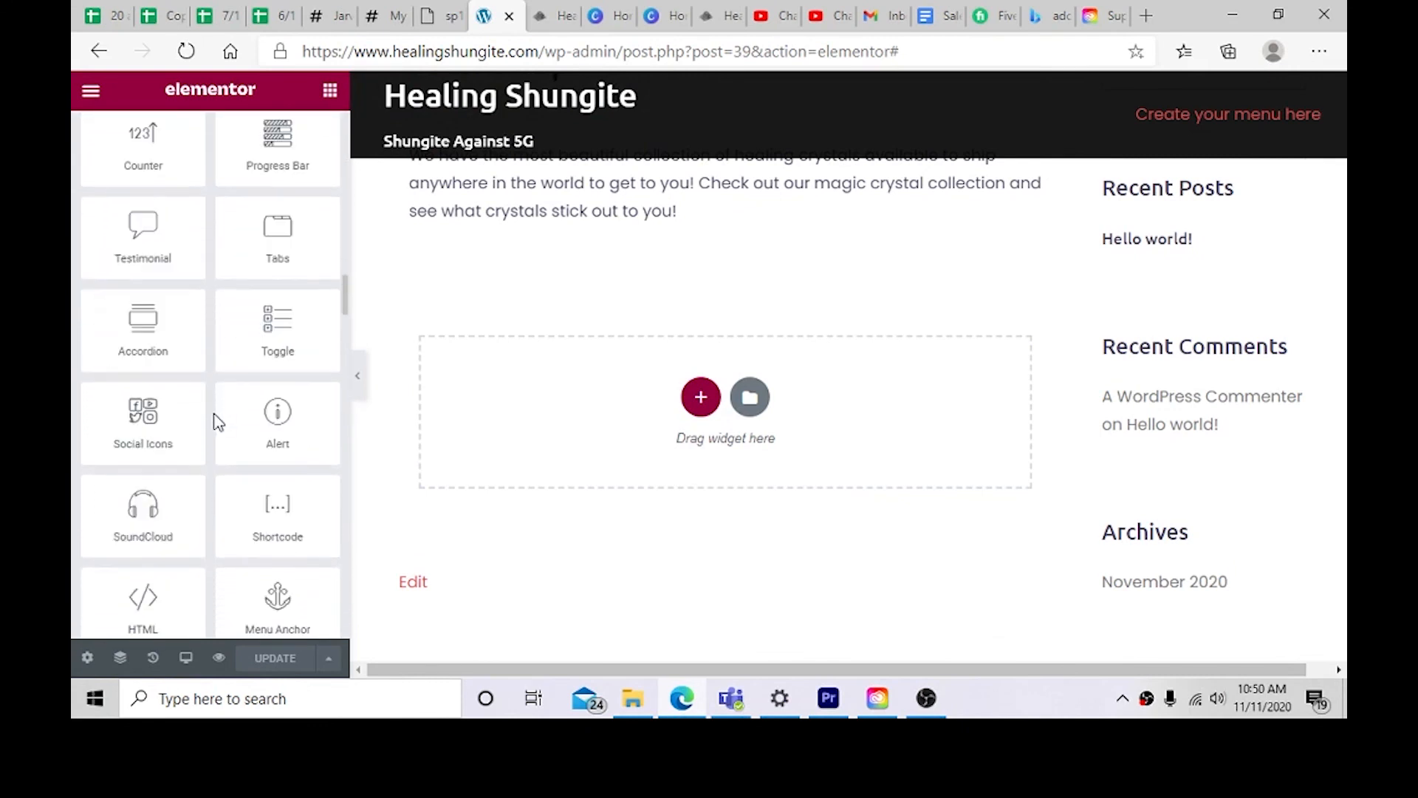
scroll(216, 423, "down", 5)
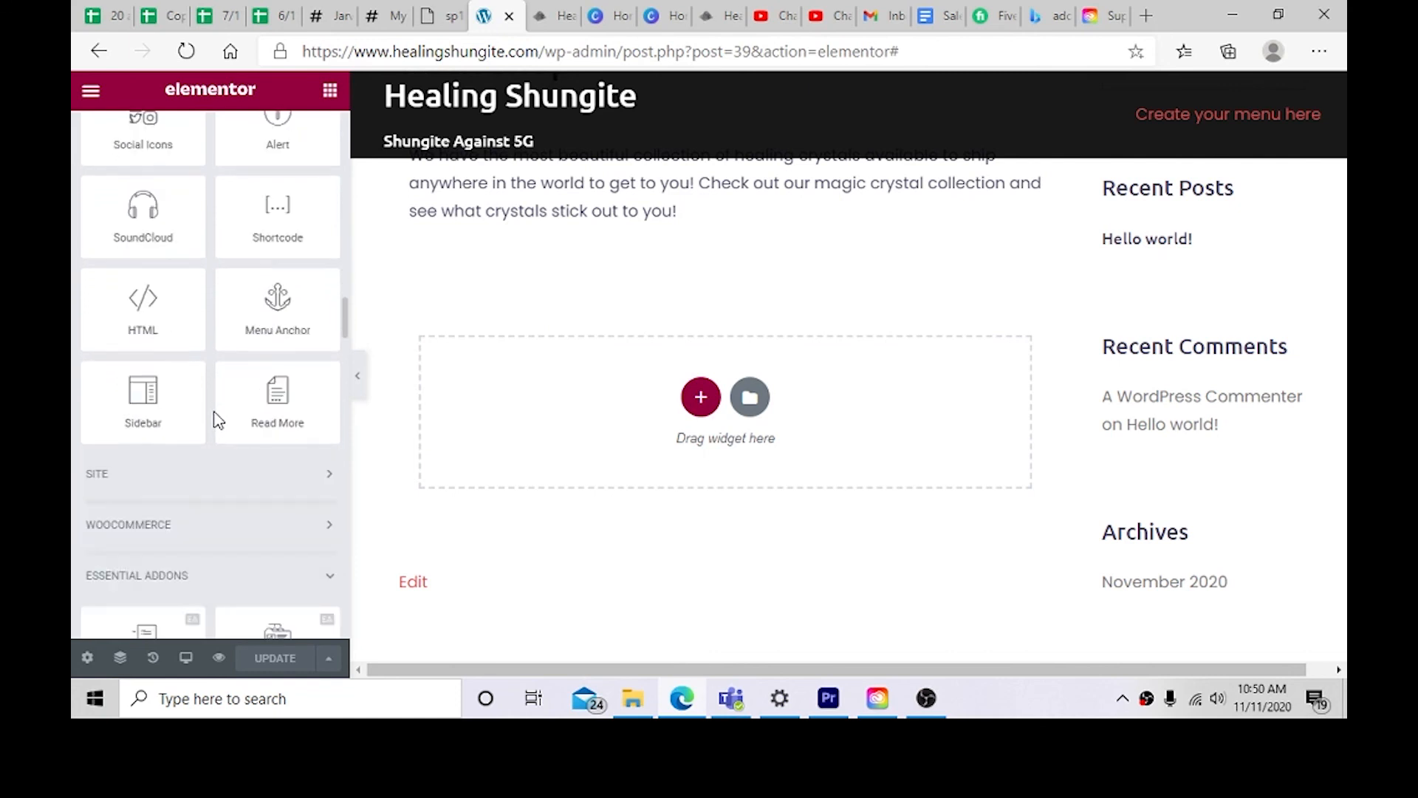
scroll(217, 423, "down", 15)
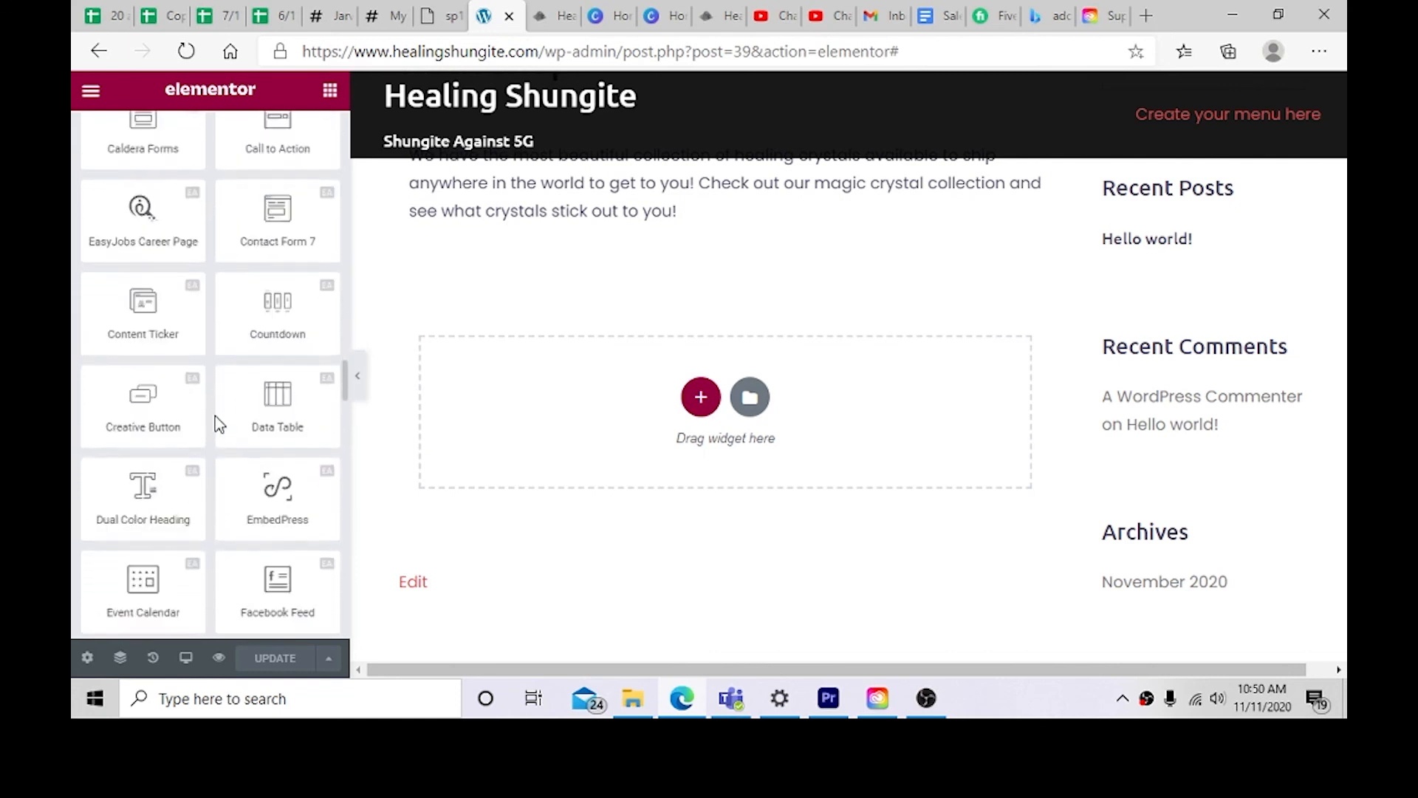
scroll(218, 427, "down", 10)
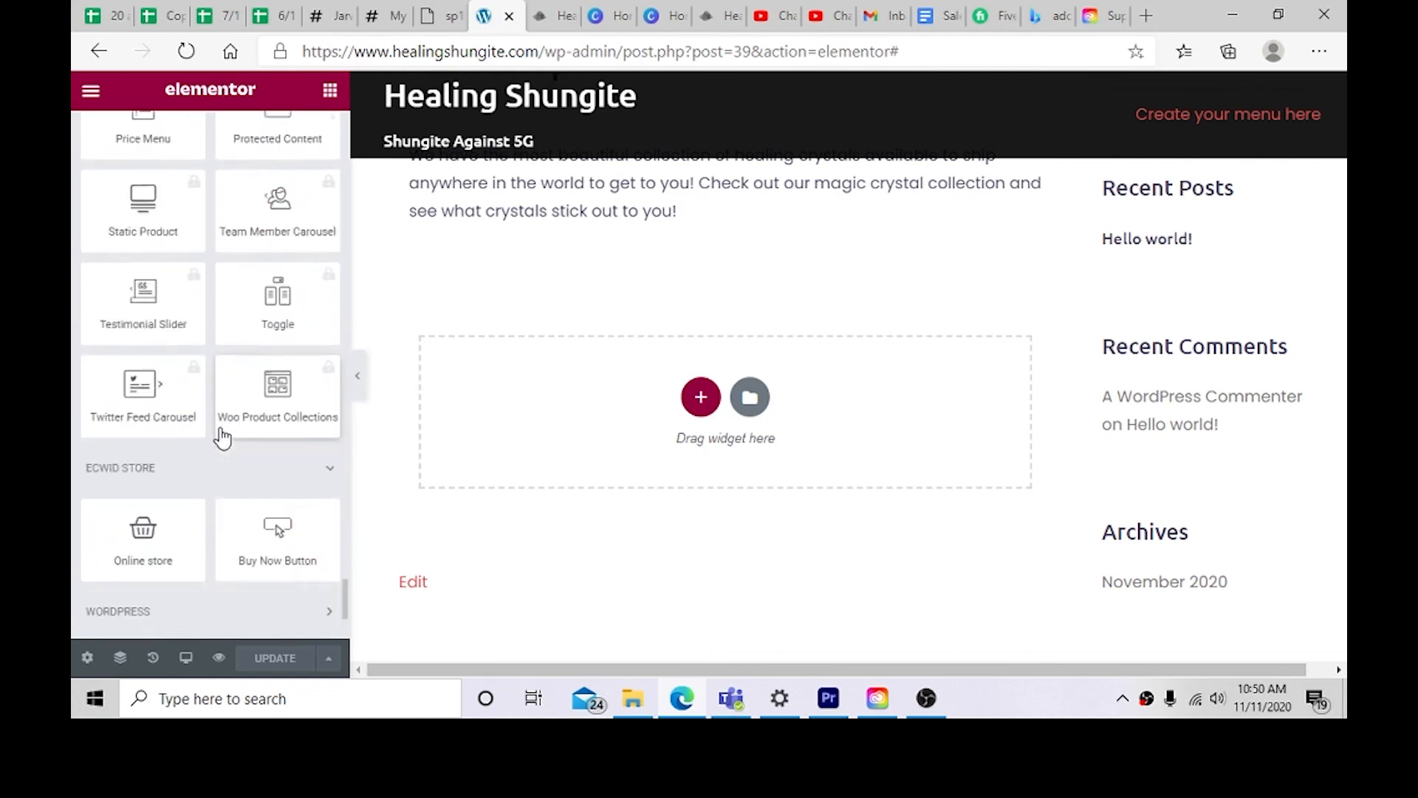
left_click_drag(323, 449, 747, 415)
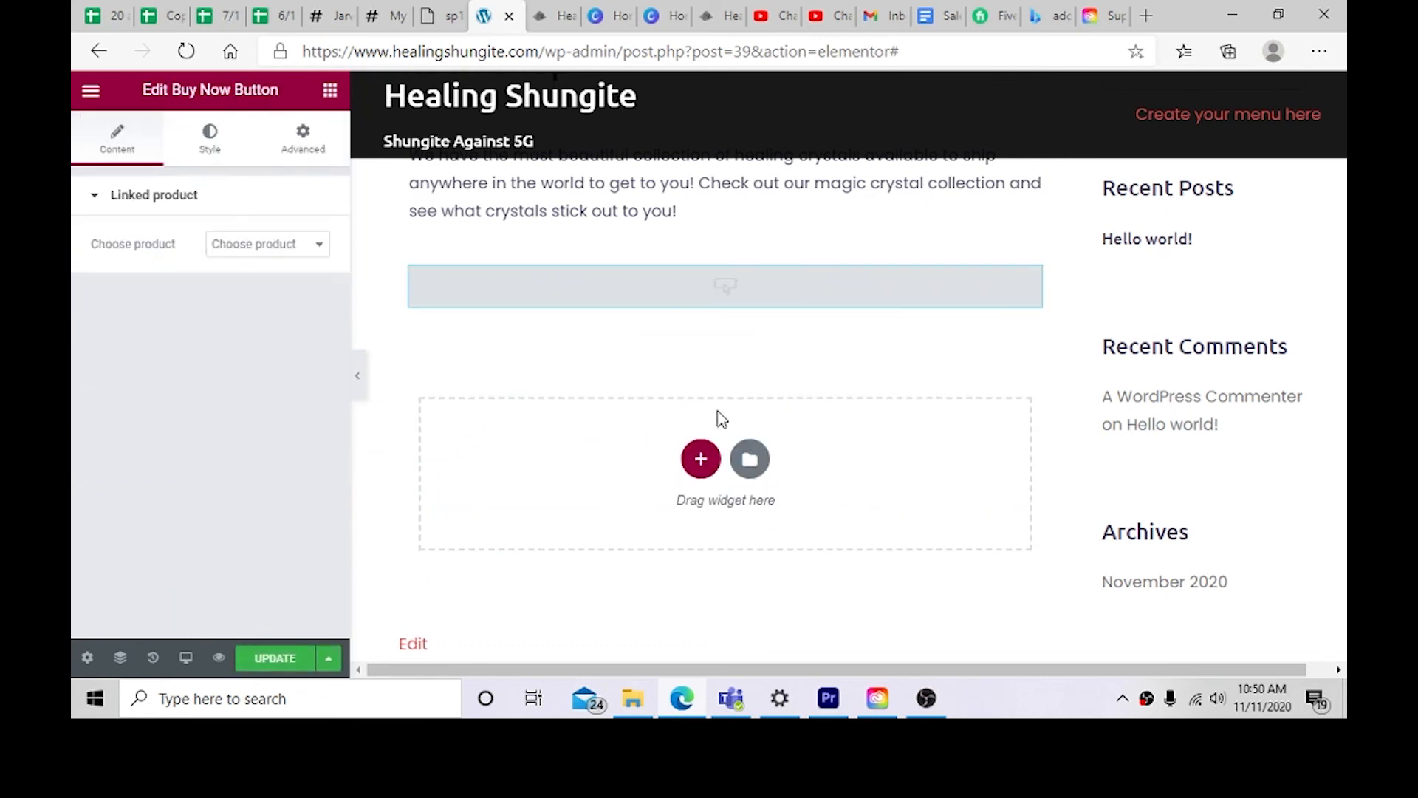
Step: Link the Buy Now Button to the Shungite Rock product and update the page
left_click(281, 246)
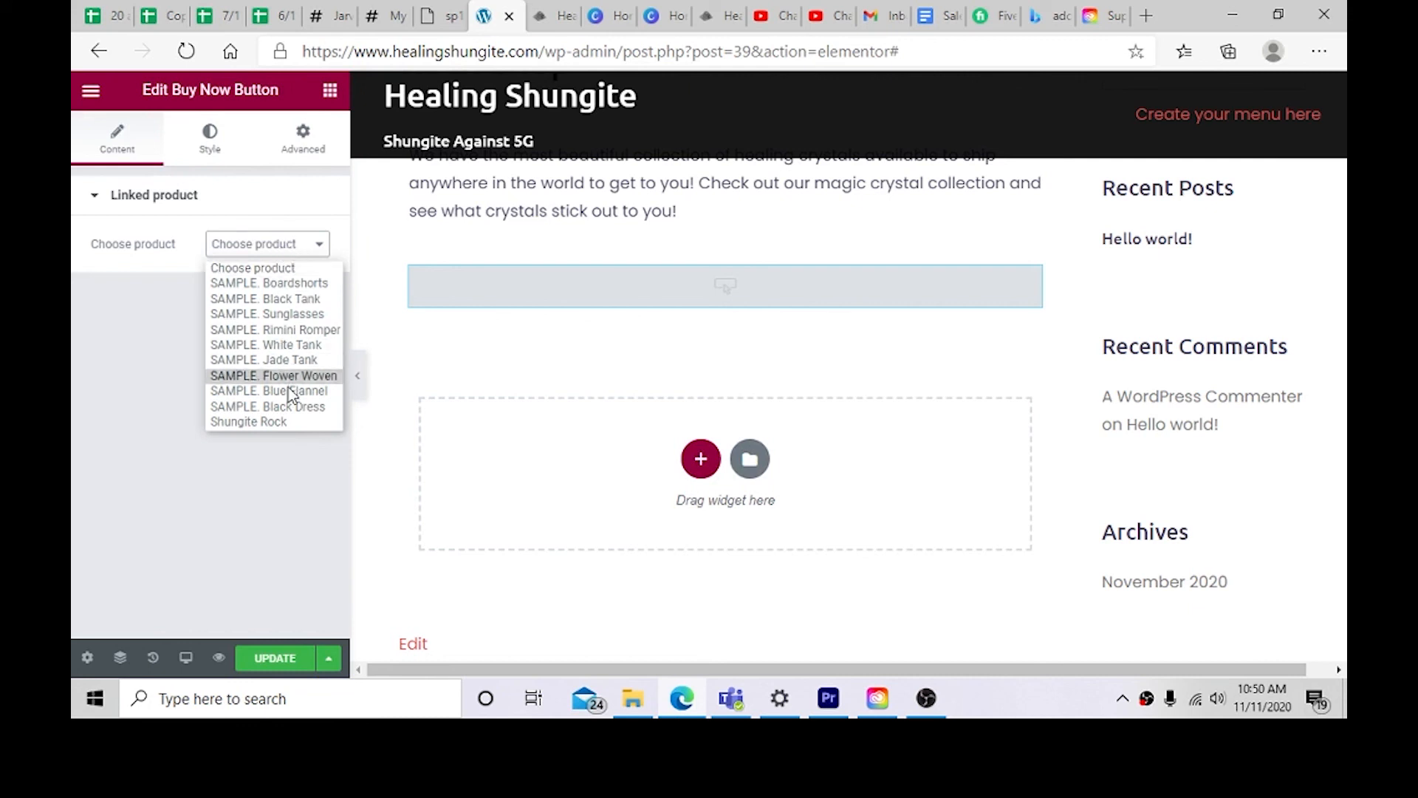
left_click(251, 422)
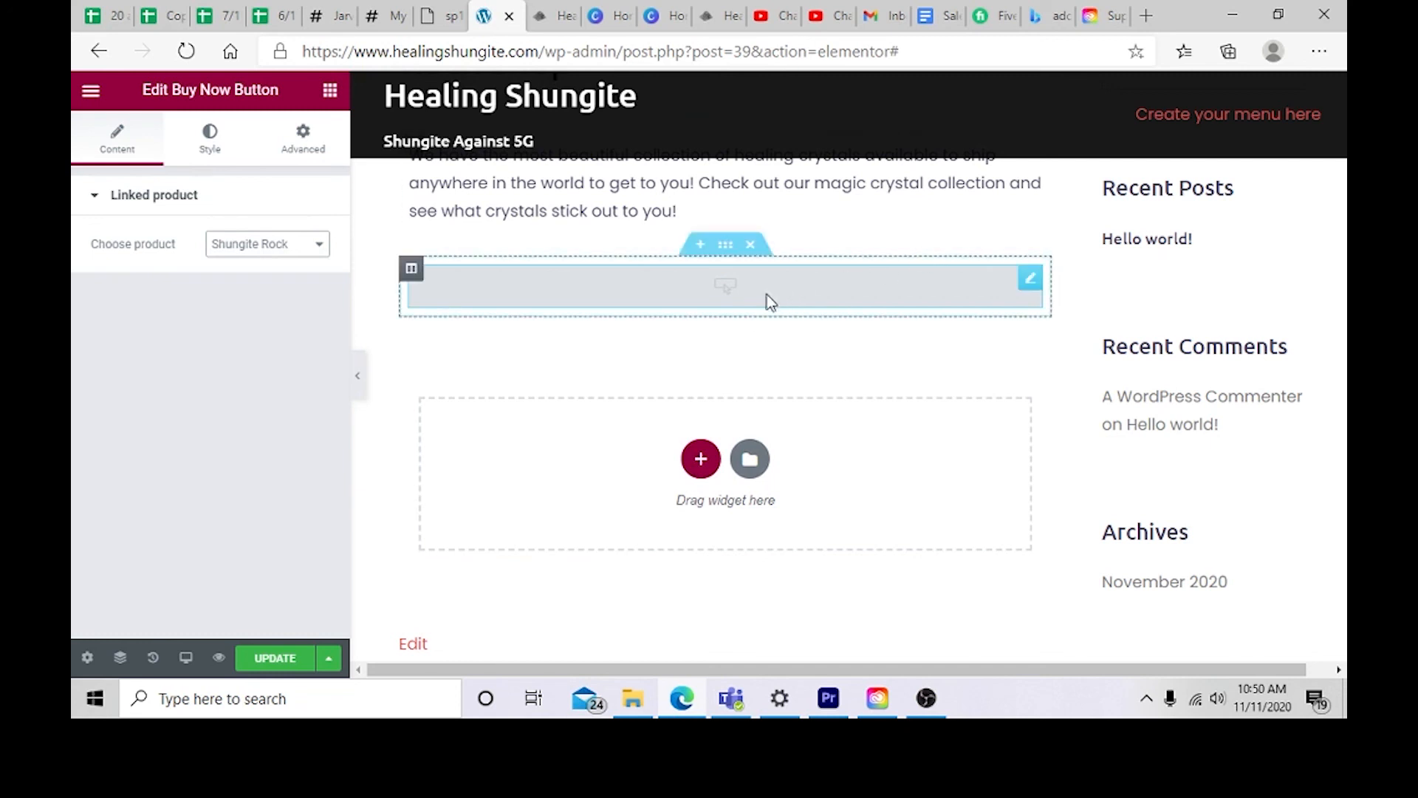
left_click(287, 660)
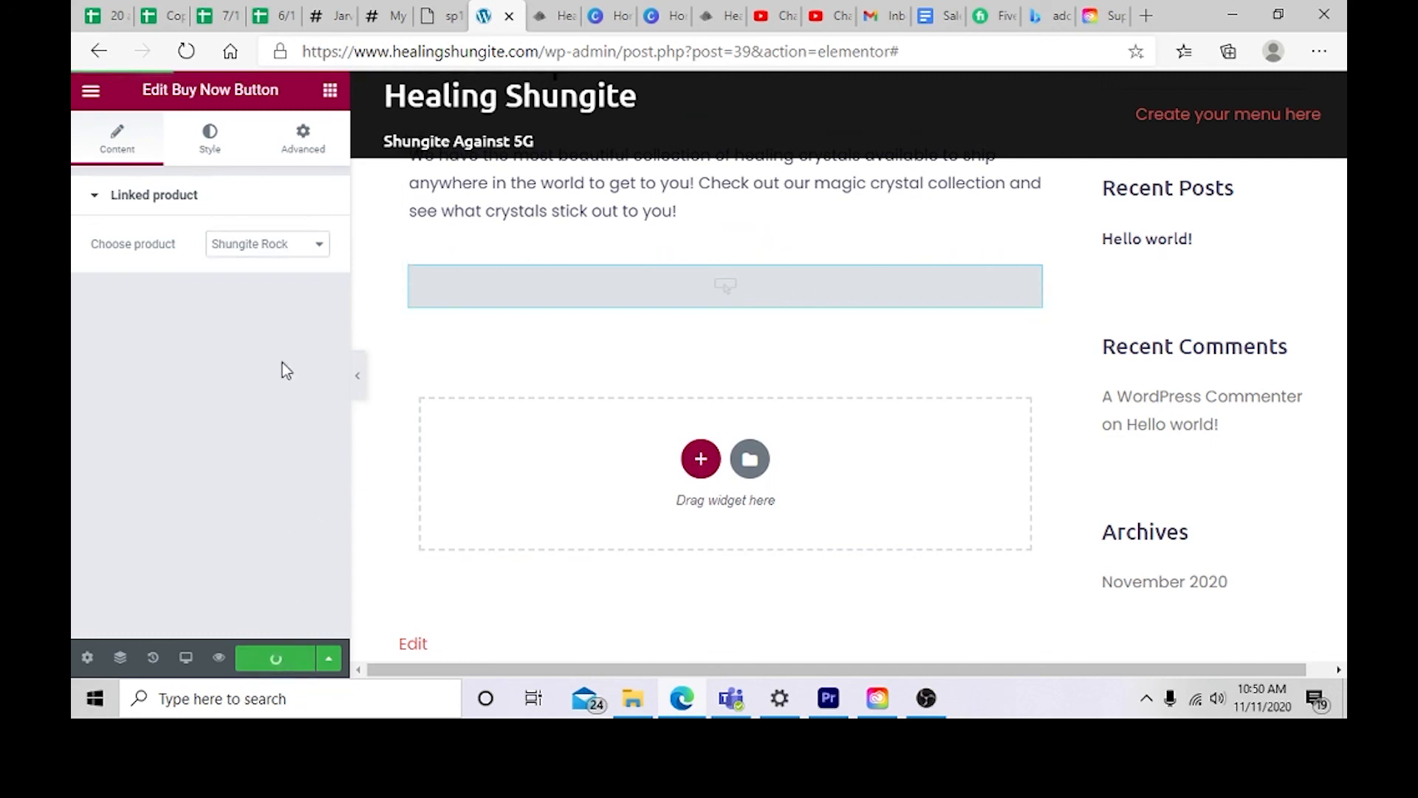
Step: Browse the Buy Now Button's Style and Advanced settings
left_click(207, 145)
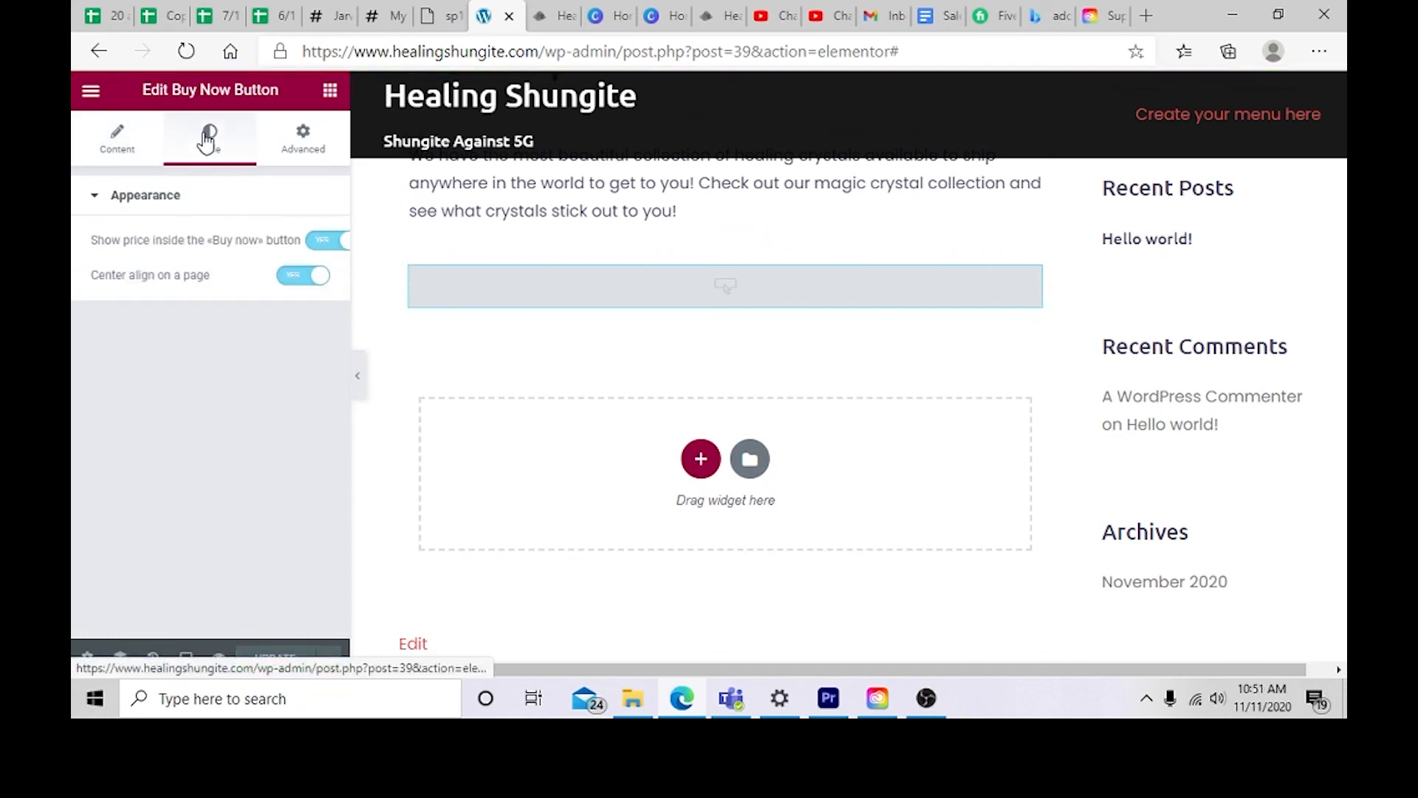
left_click(296, 148)
scroll(227, 339, "down", 3)
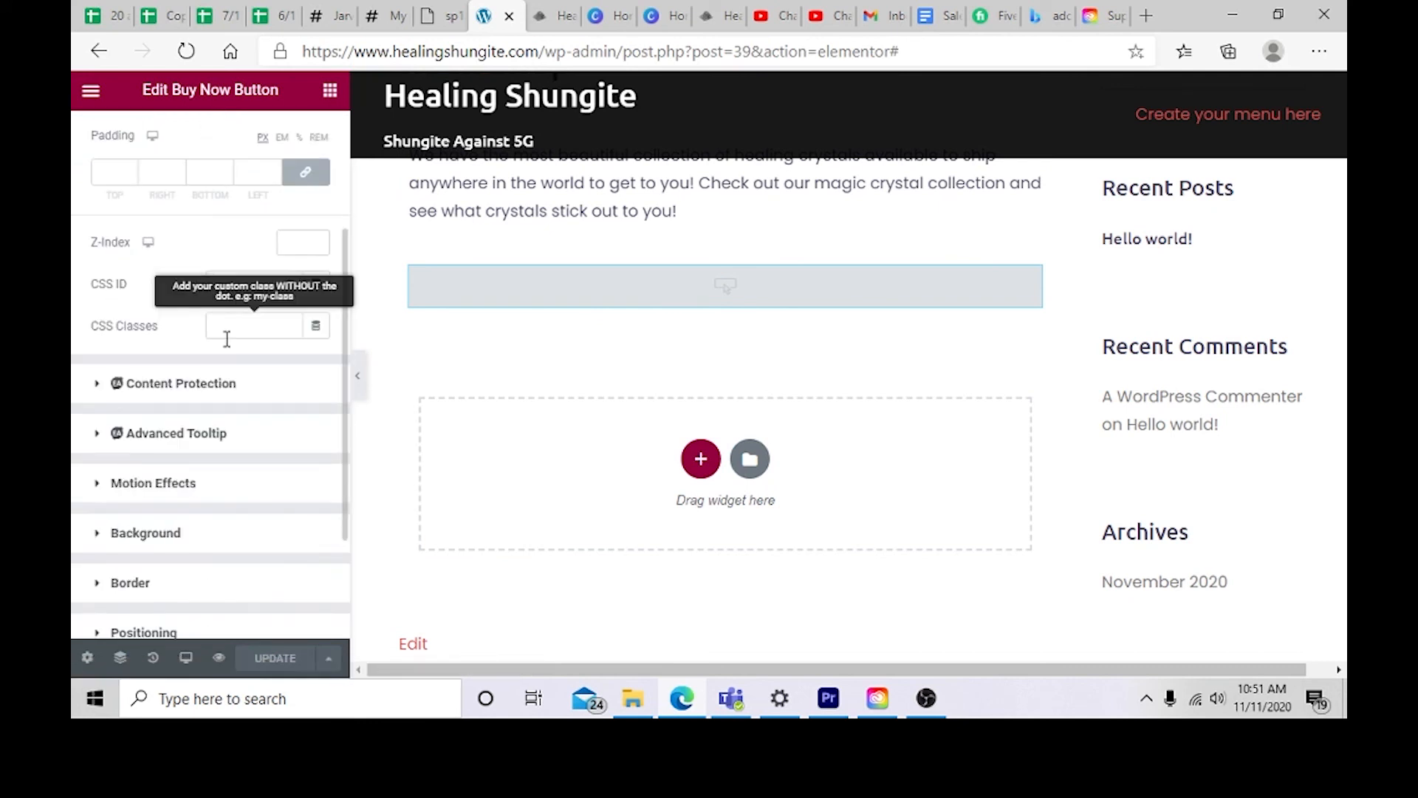
scroll(227, 339, "down", 3)
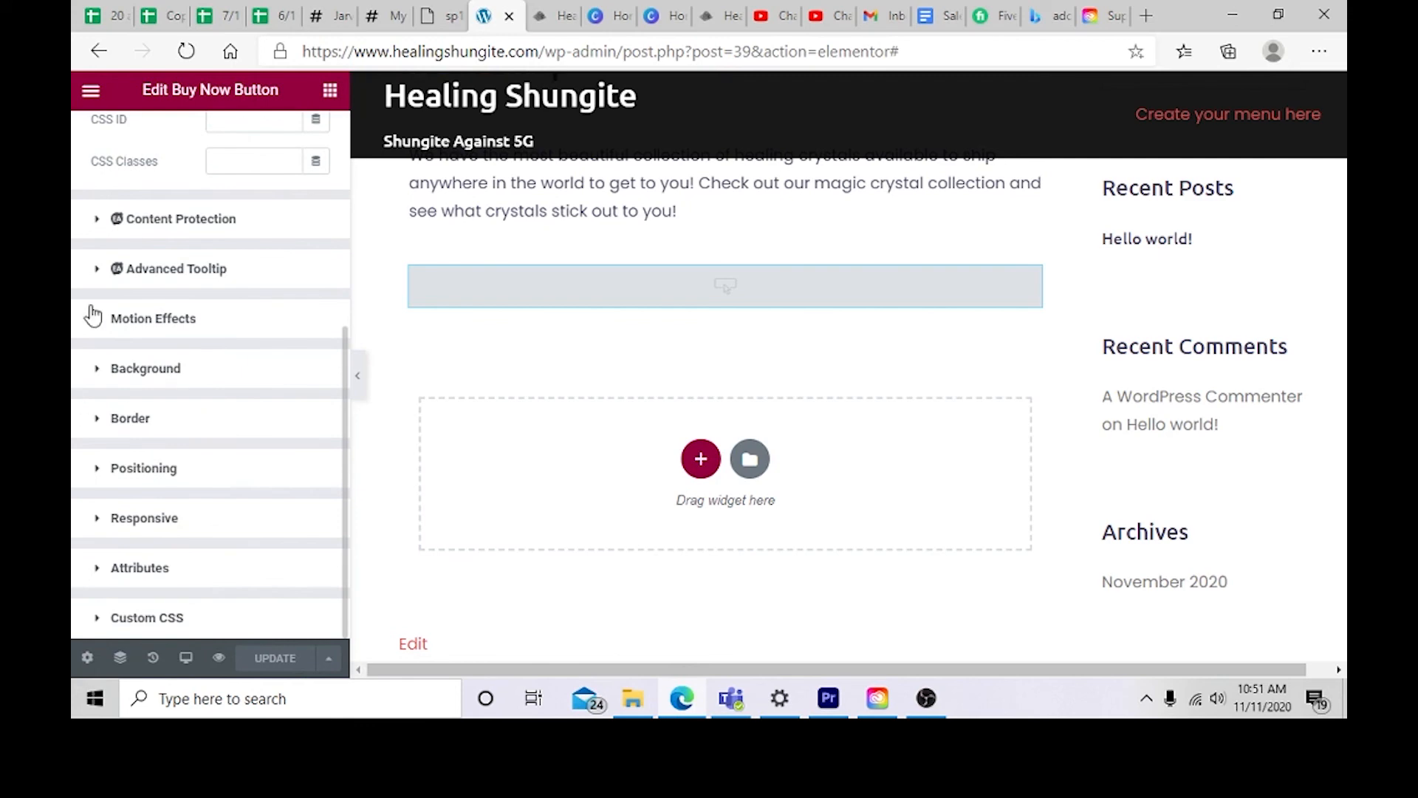
left_click(89, 273)
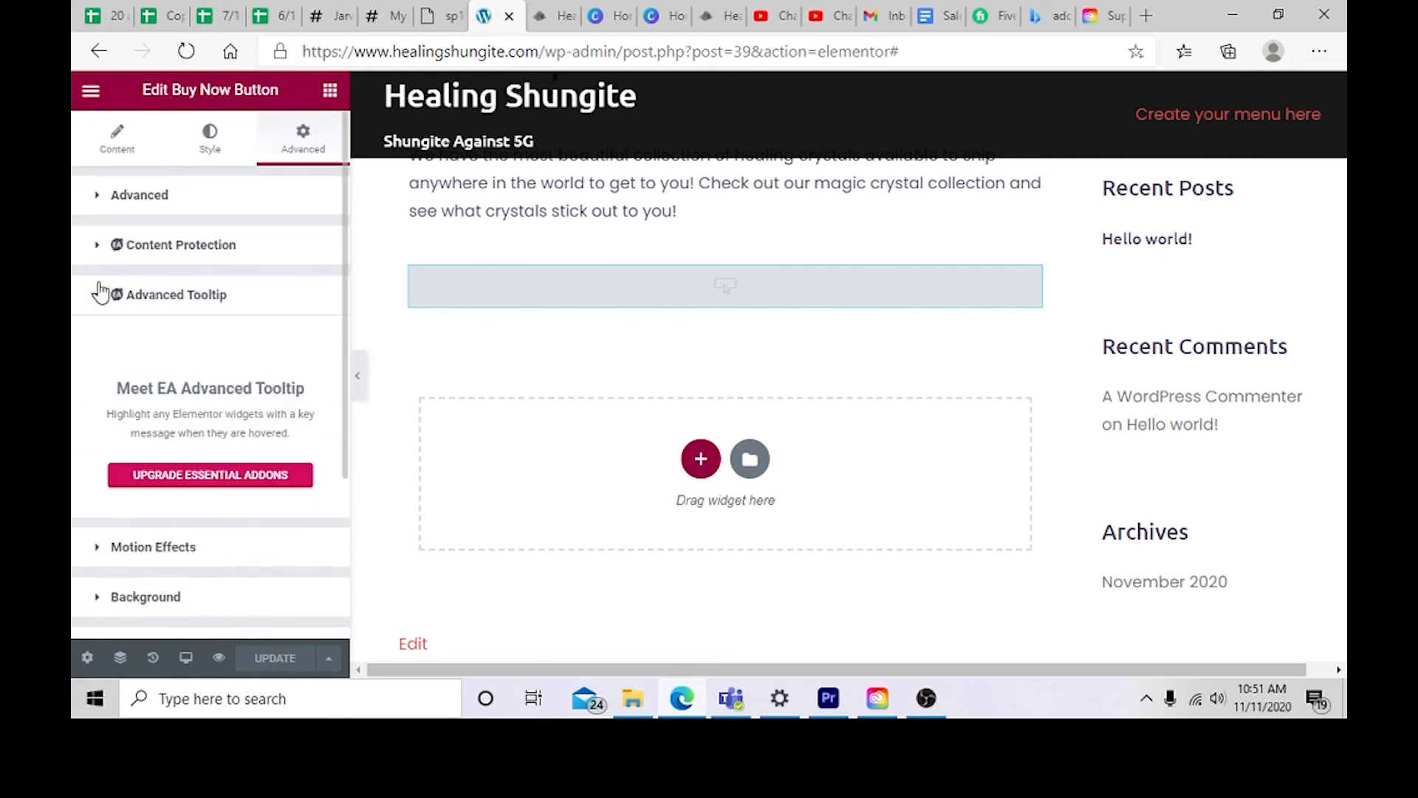
left_click(98, 296)
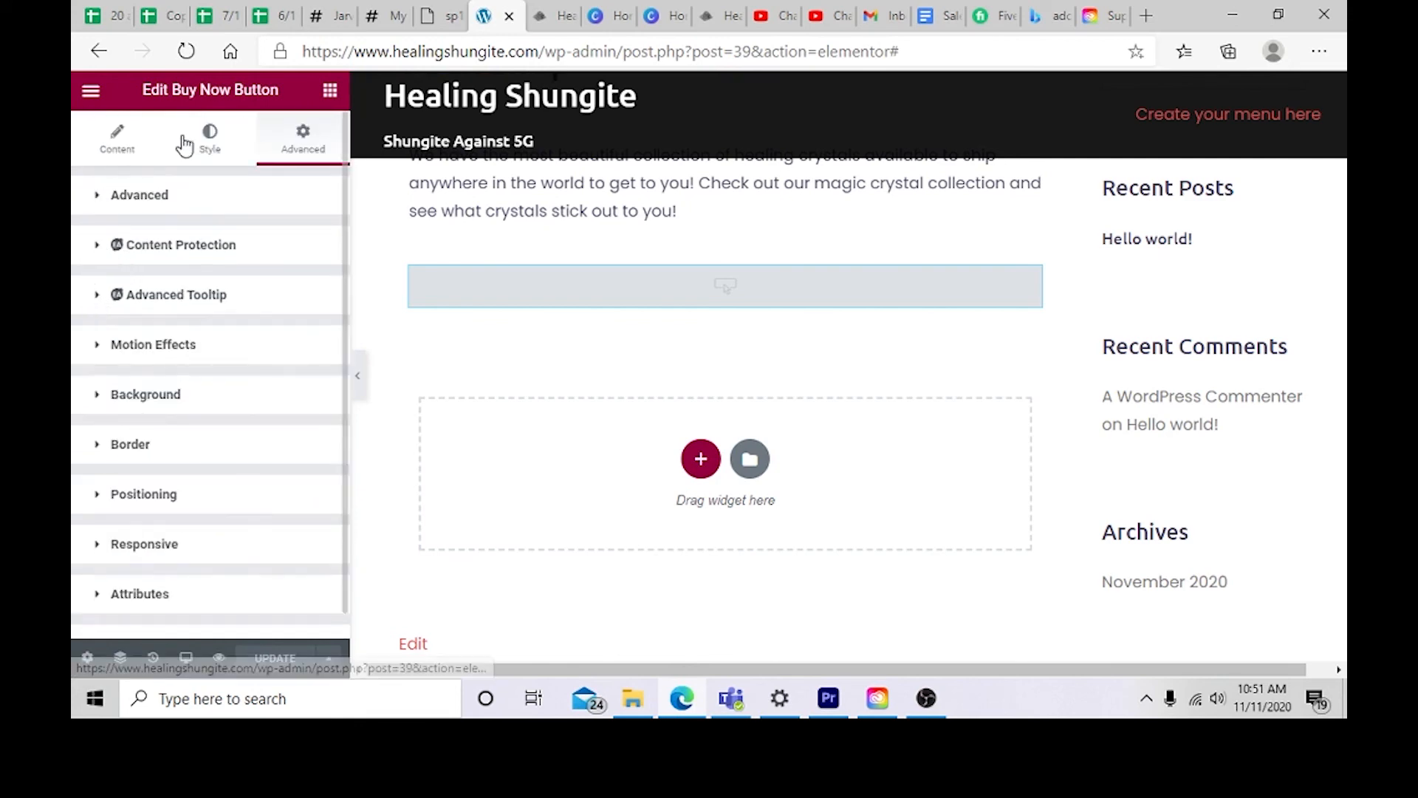
scroll(519, 295, "up", 5)
left_click(210, 137)
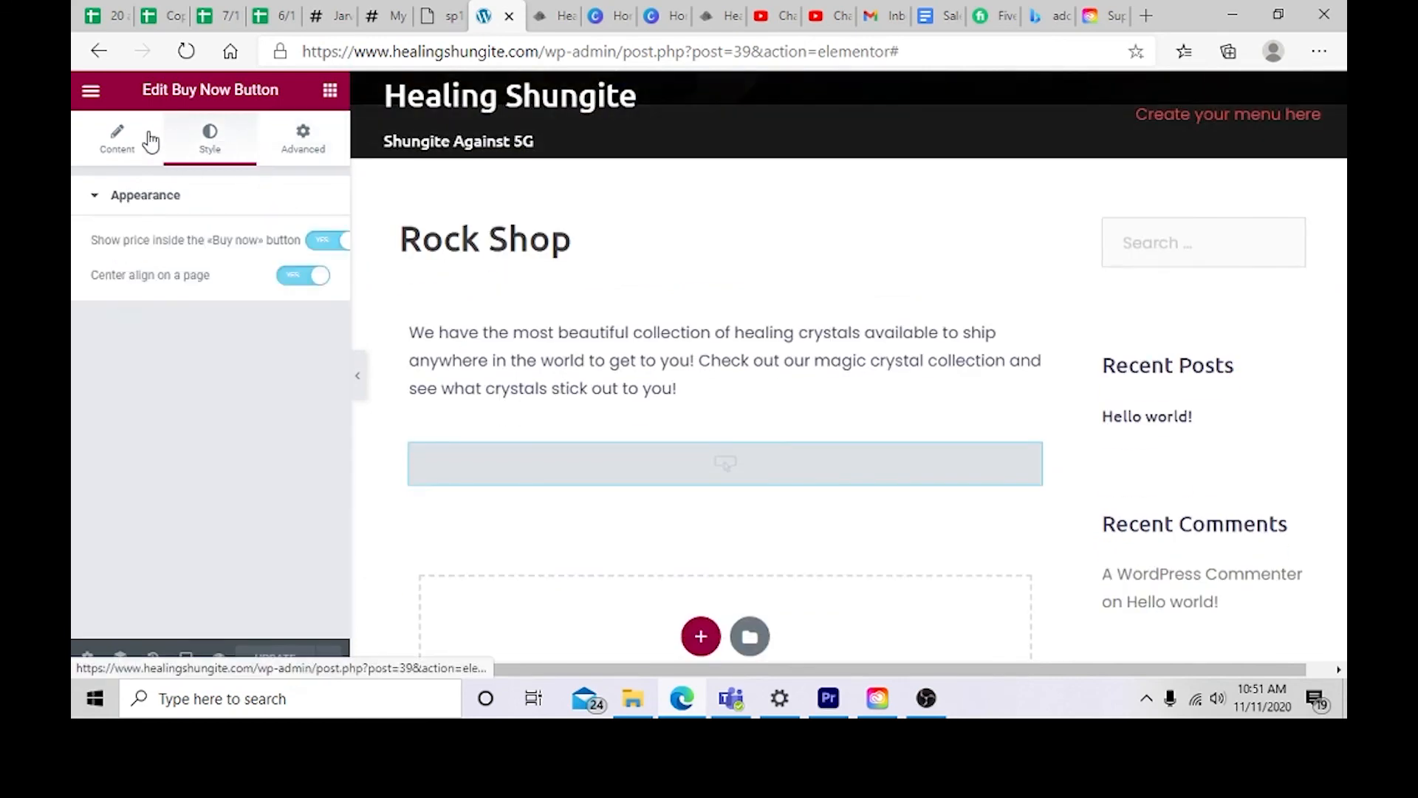
left_click(140, 140)
Step: Add a basic Button widget below the Buy Now Button and delete it again
left_click(90, 90)
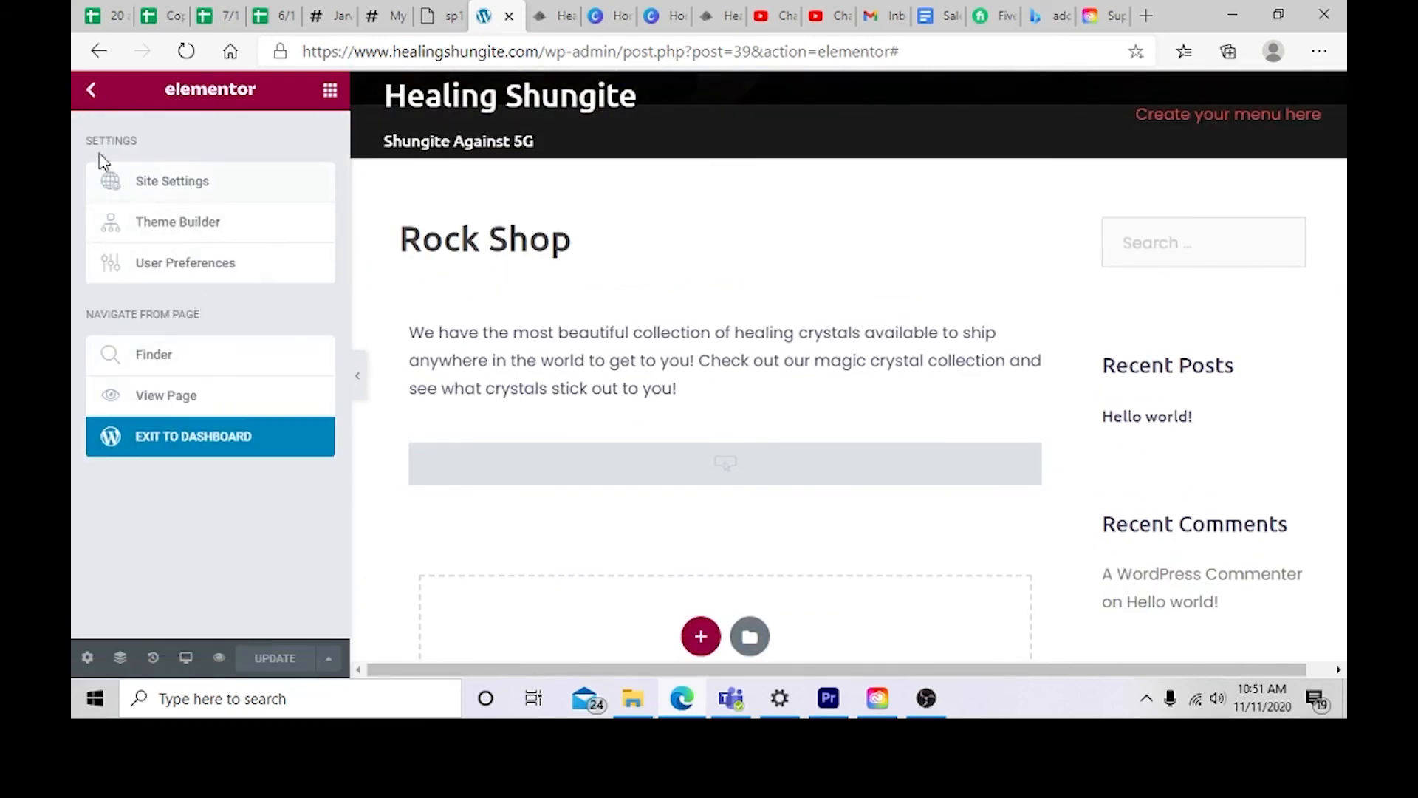
left_click(95, 93)
scroll(209, 415, "down", 2)
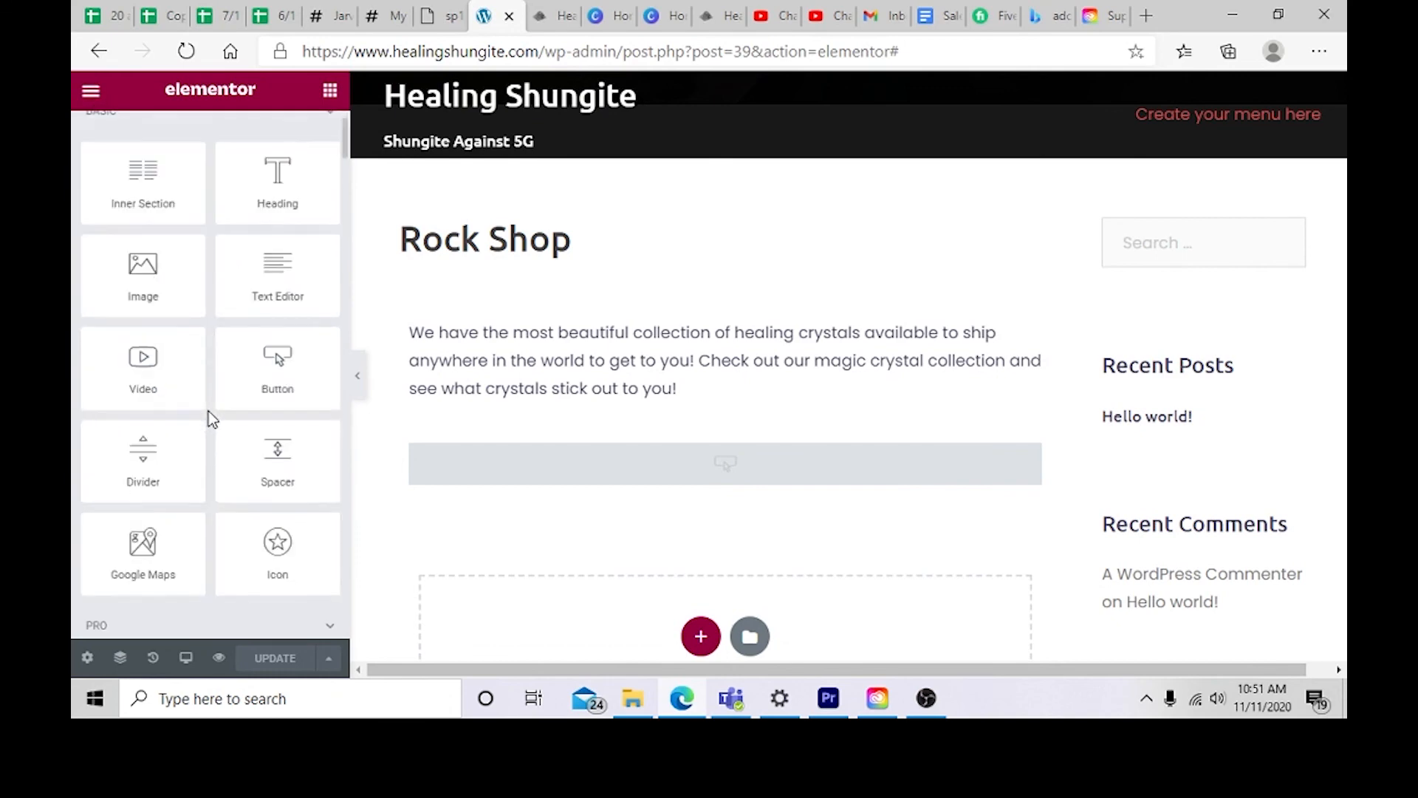
scroll(561, 409, "down", 3)
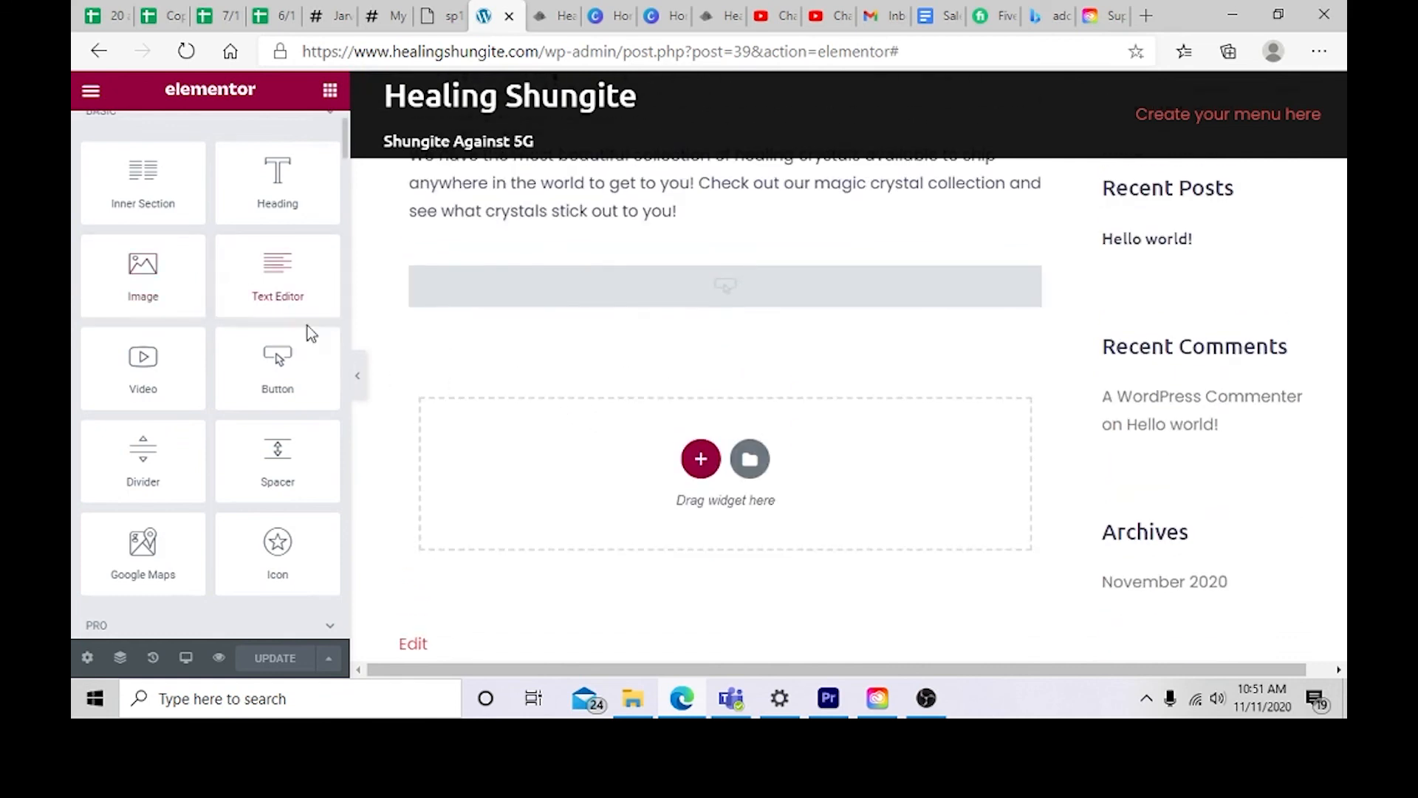
scroll(291, 405, "down", 1)
scroll(291, 404, "up", 1)
left_click_drag(294, 378, 691, 467)
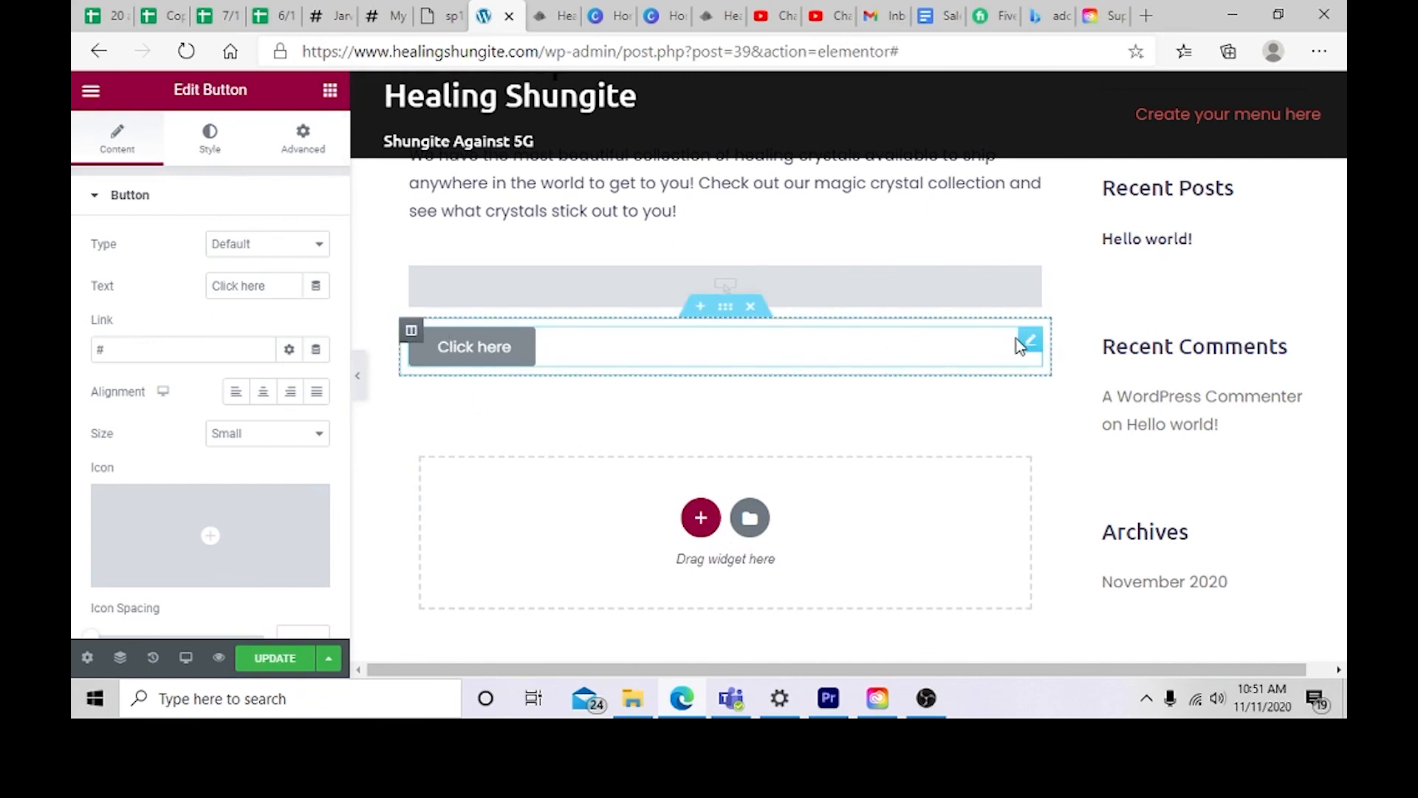
left_click(751, 307)
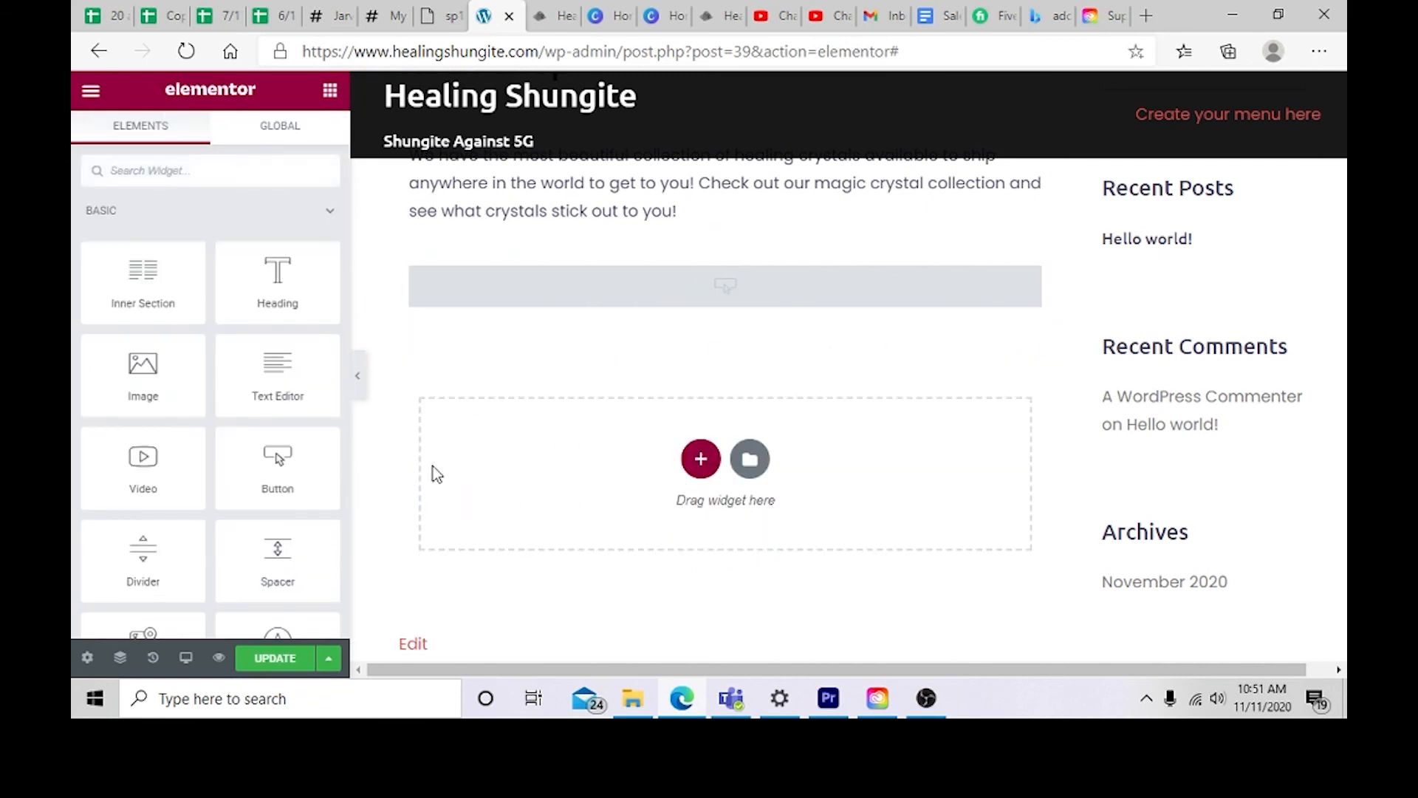
Step: Add a Google Maps widget below the Buy Now Button and delete it again
scroll(260, 434, "down", 5)
scroll(259, 421, "up", 4)
left_click_drag(148, 554, 672, 464)
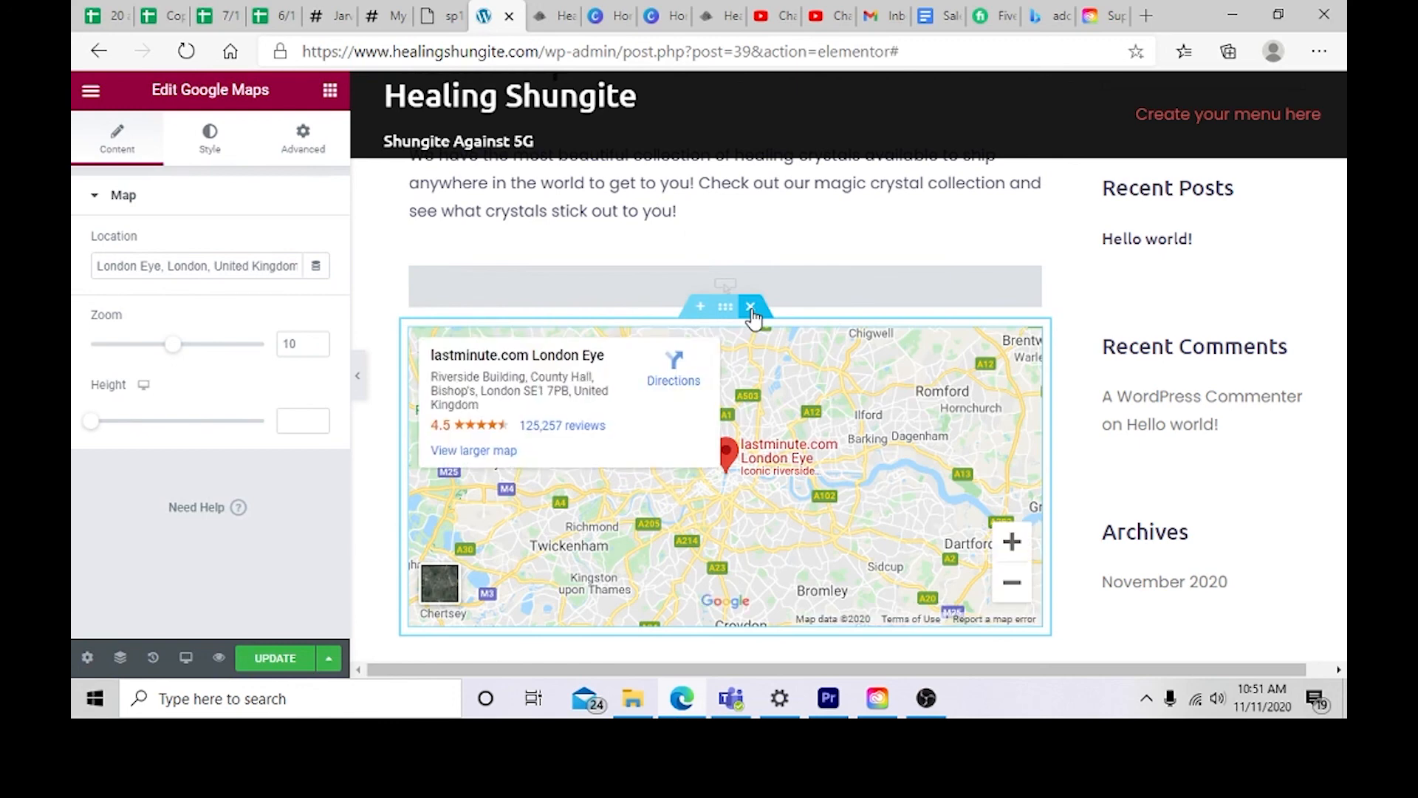
left_click(751, 306)
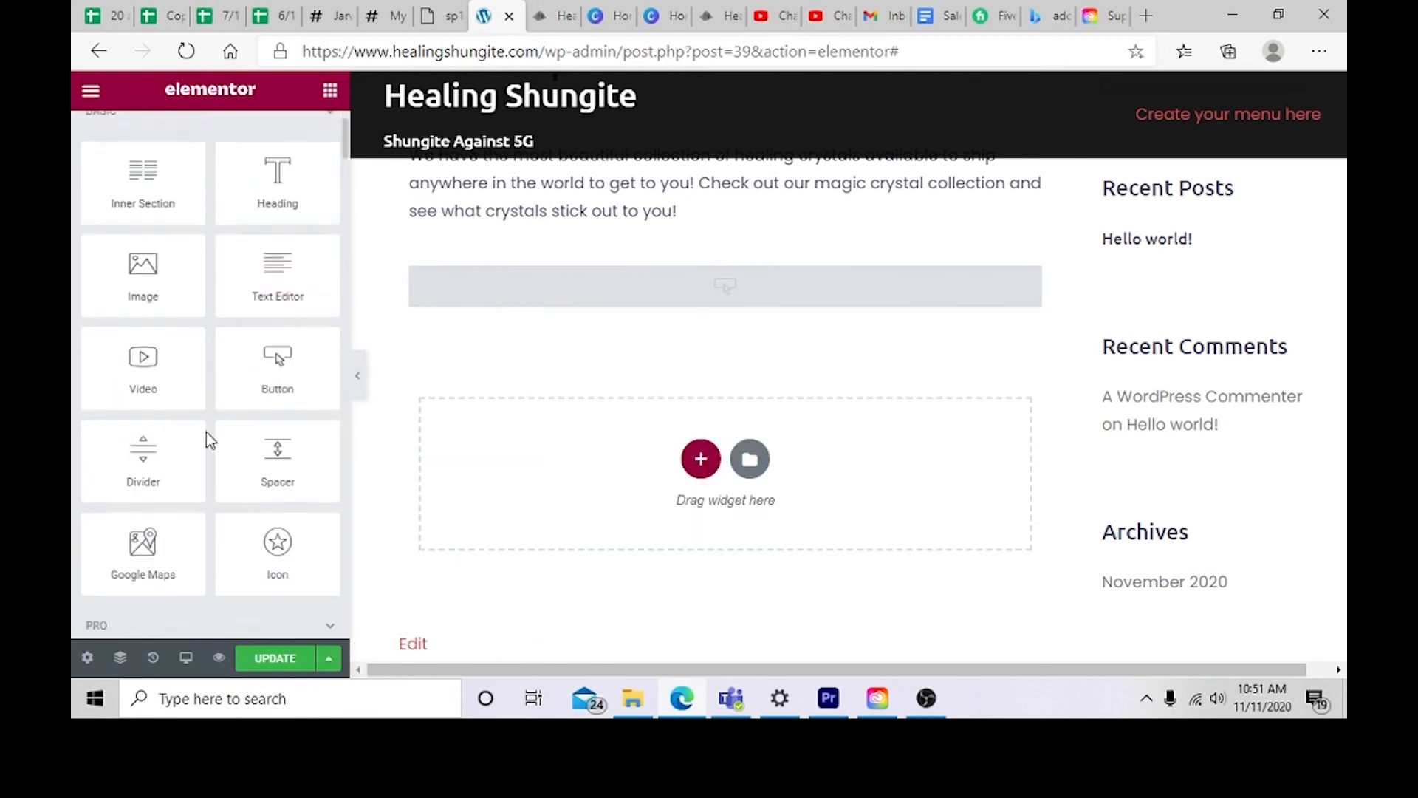
Step: Add an Ecwid Shopping Cart widget below the Buy Now Button and apply its default settings
scroll(206, 432, "down", 8)
scroll(220, 486, "down", 15)
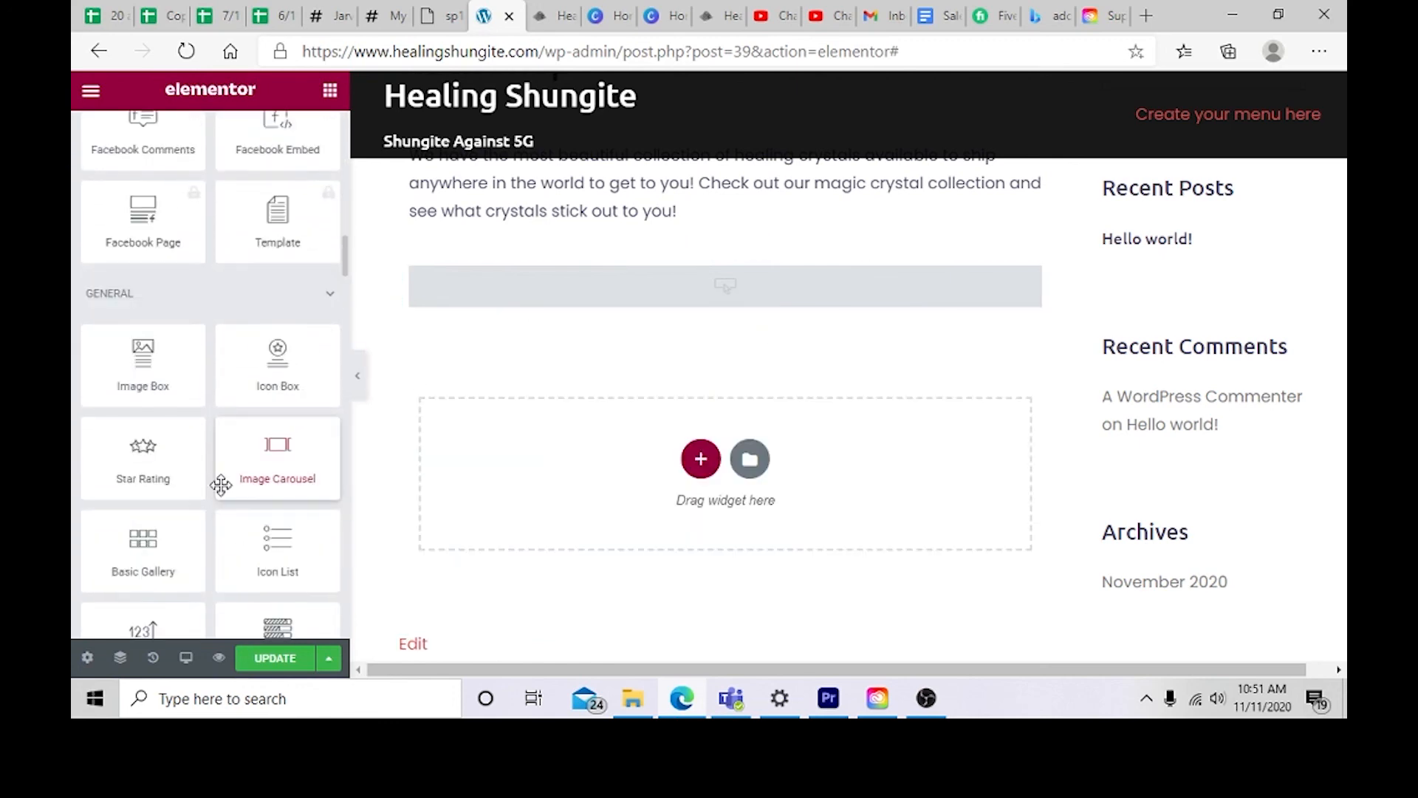
left_click_drag(346, 287, 323, 636)
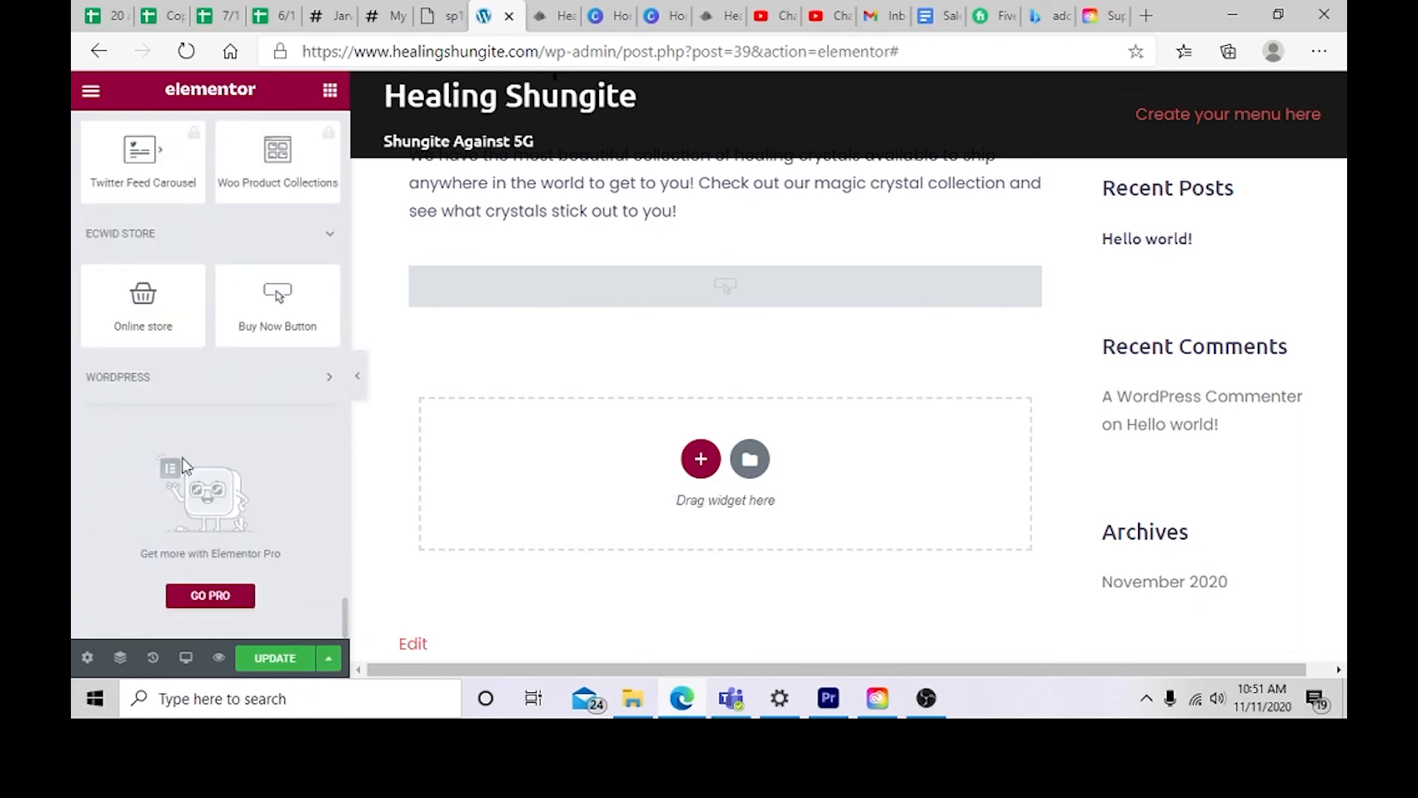
scroll(183, 458, "up", 3)
scroll(183, 444, "down", 3)
scroll(185, 458, "up", 3)
scroll(185, 459, "up", 15)
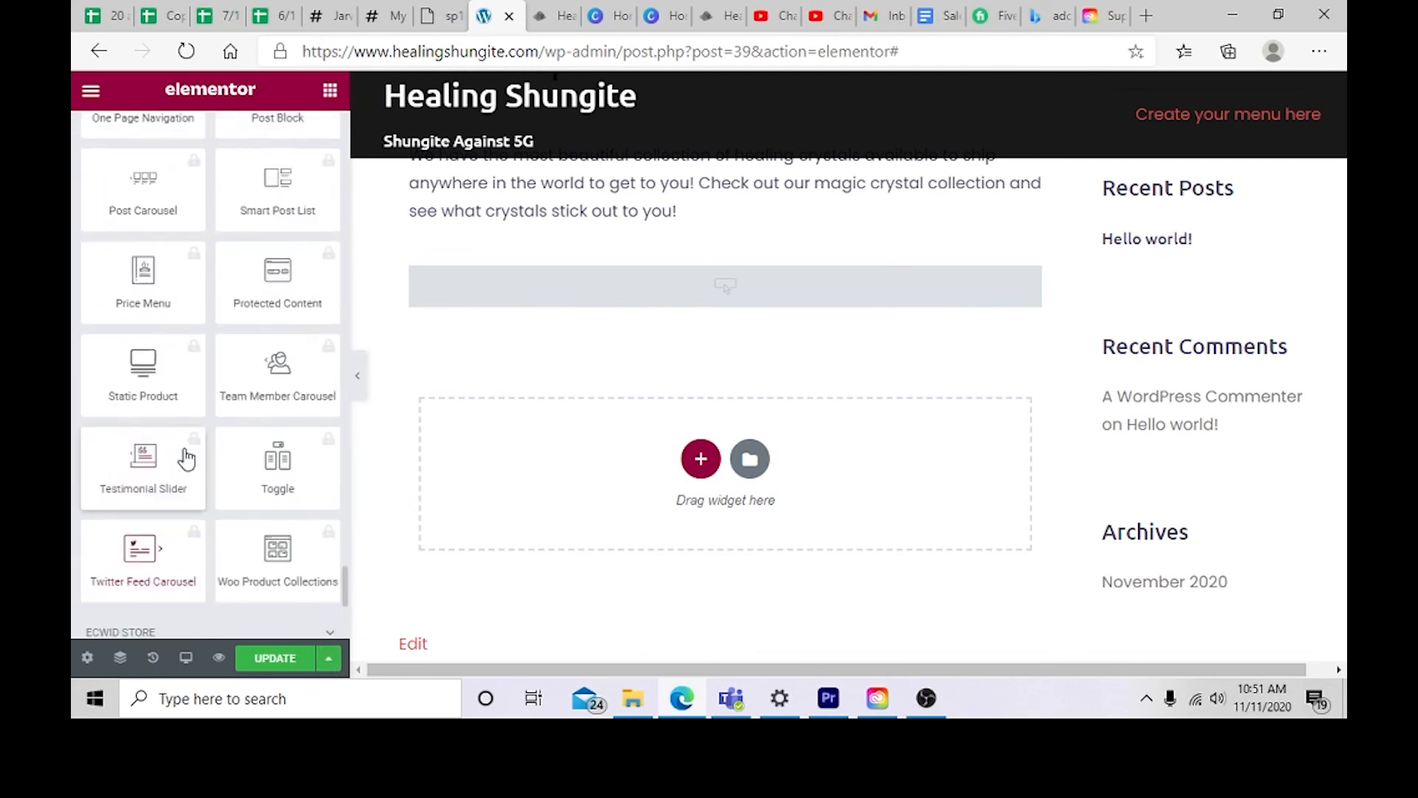
scroll(195, 461, "up", 10)
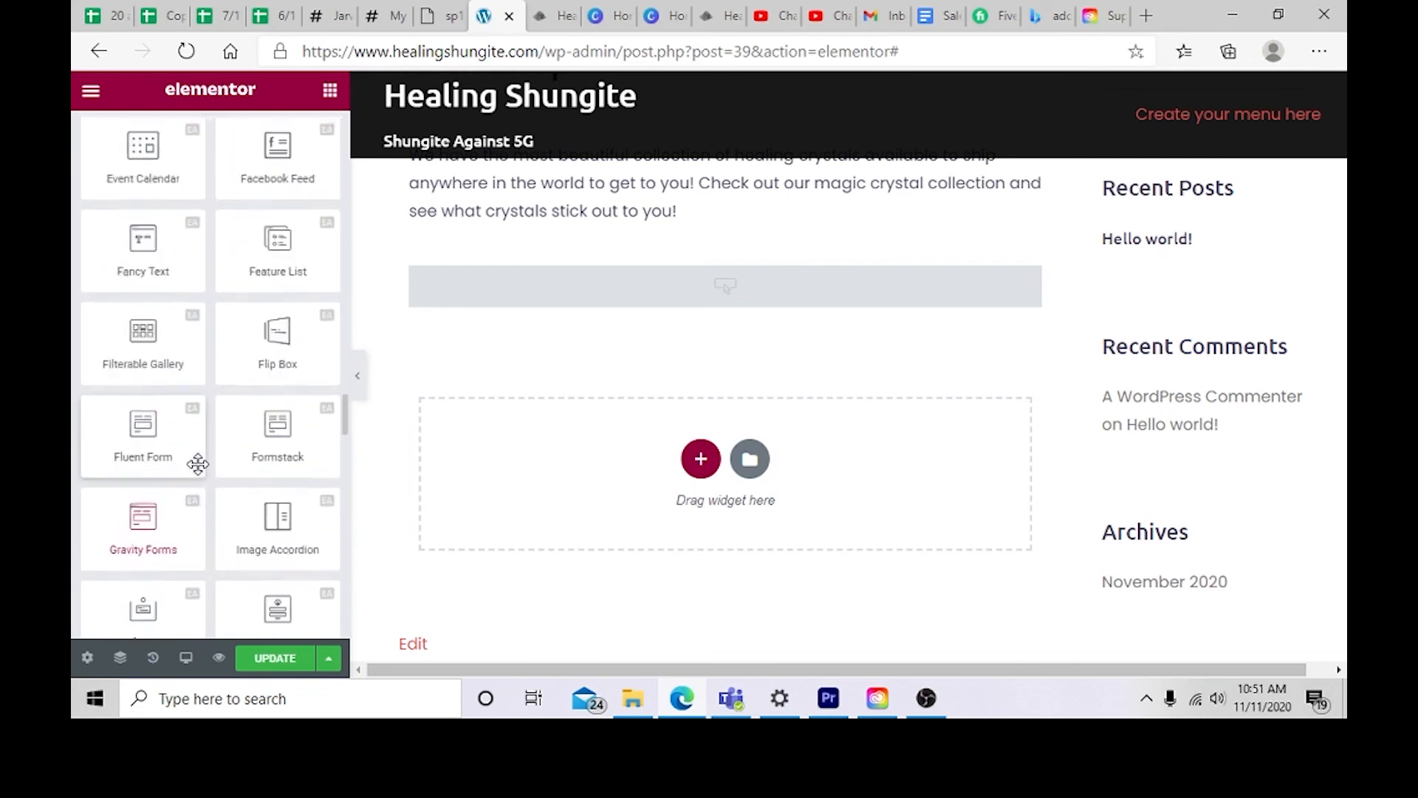
left_click(208, 255)
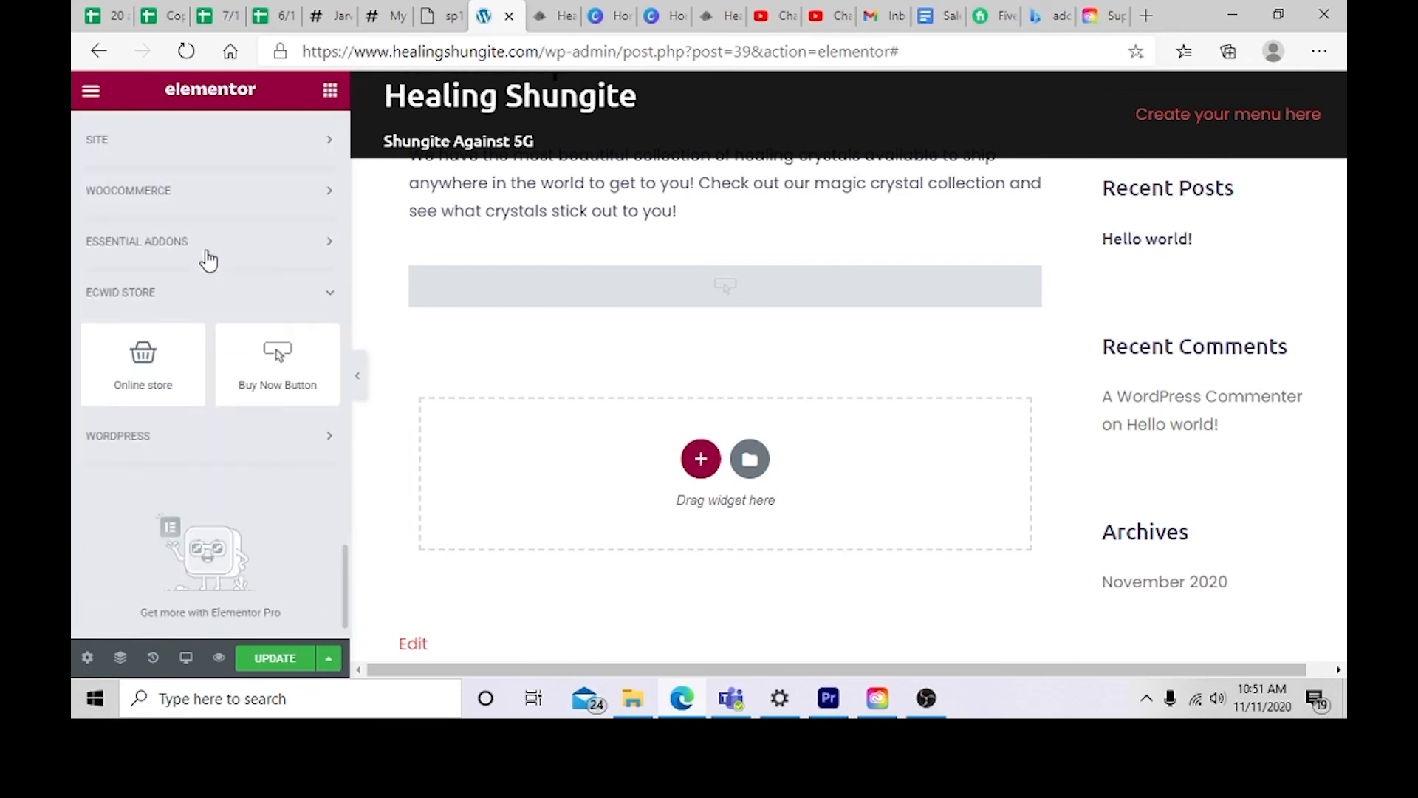
left_click(202, 440)
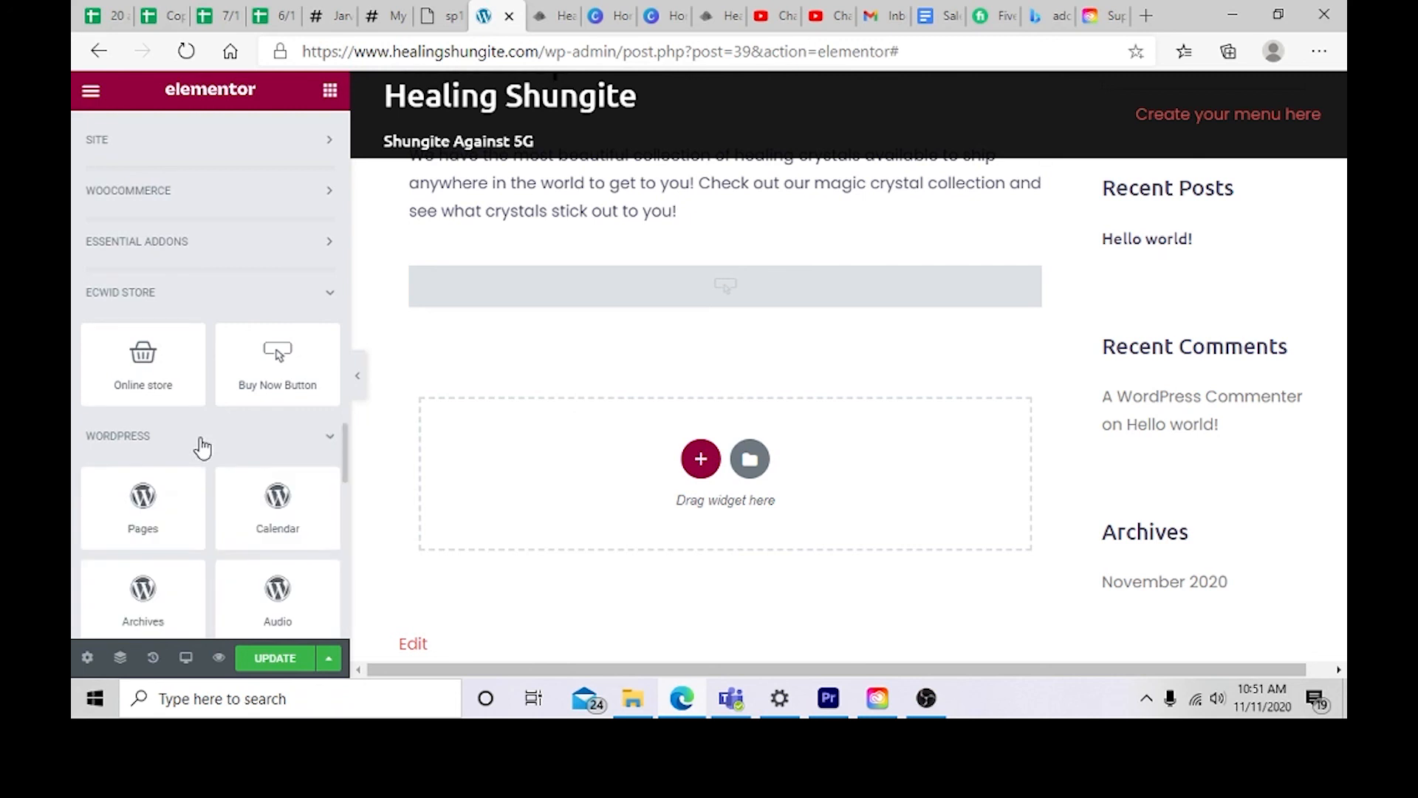
scroll(201, 447, "down", 15)
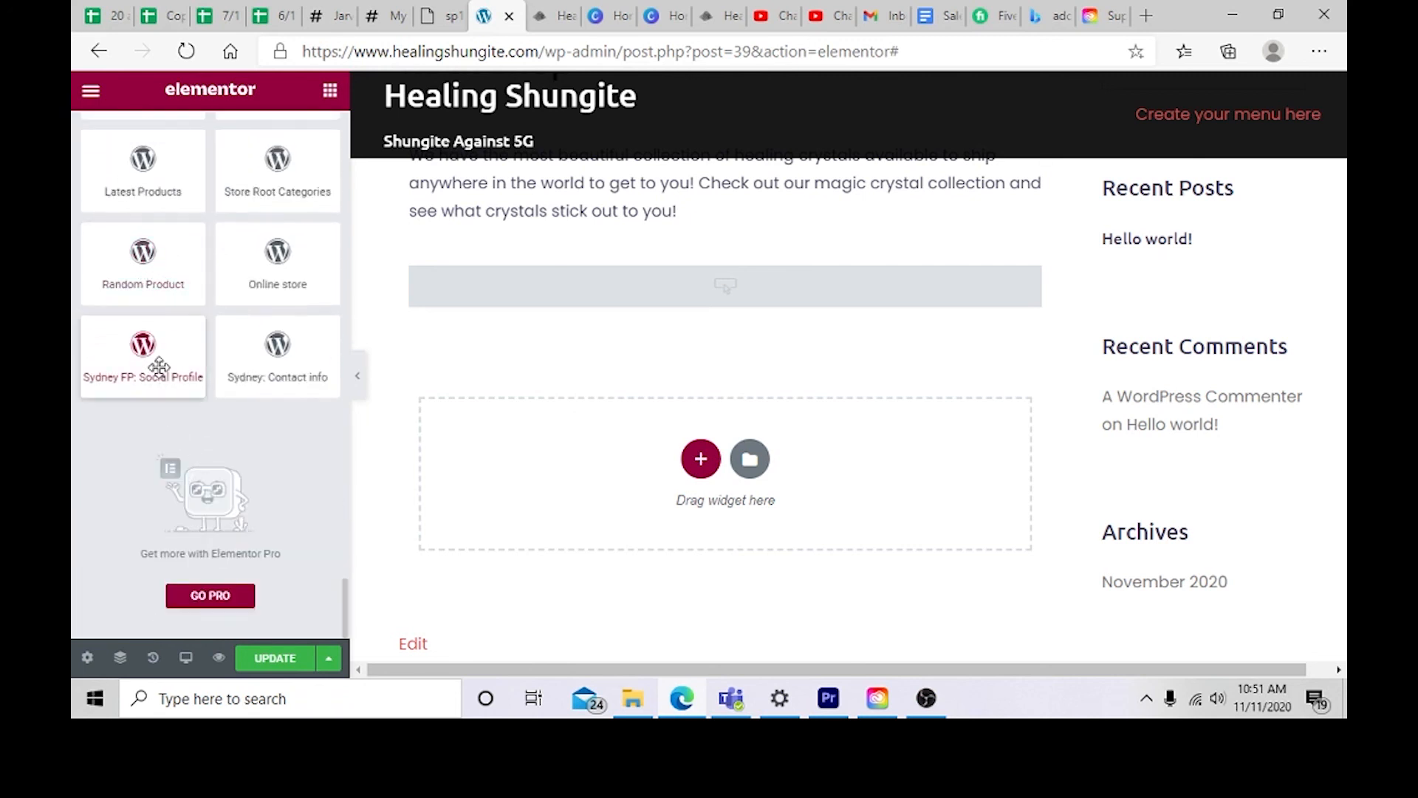
scroll(198, 374, "up", 4)
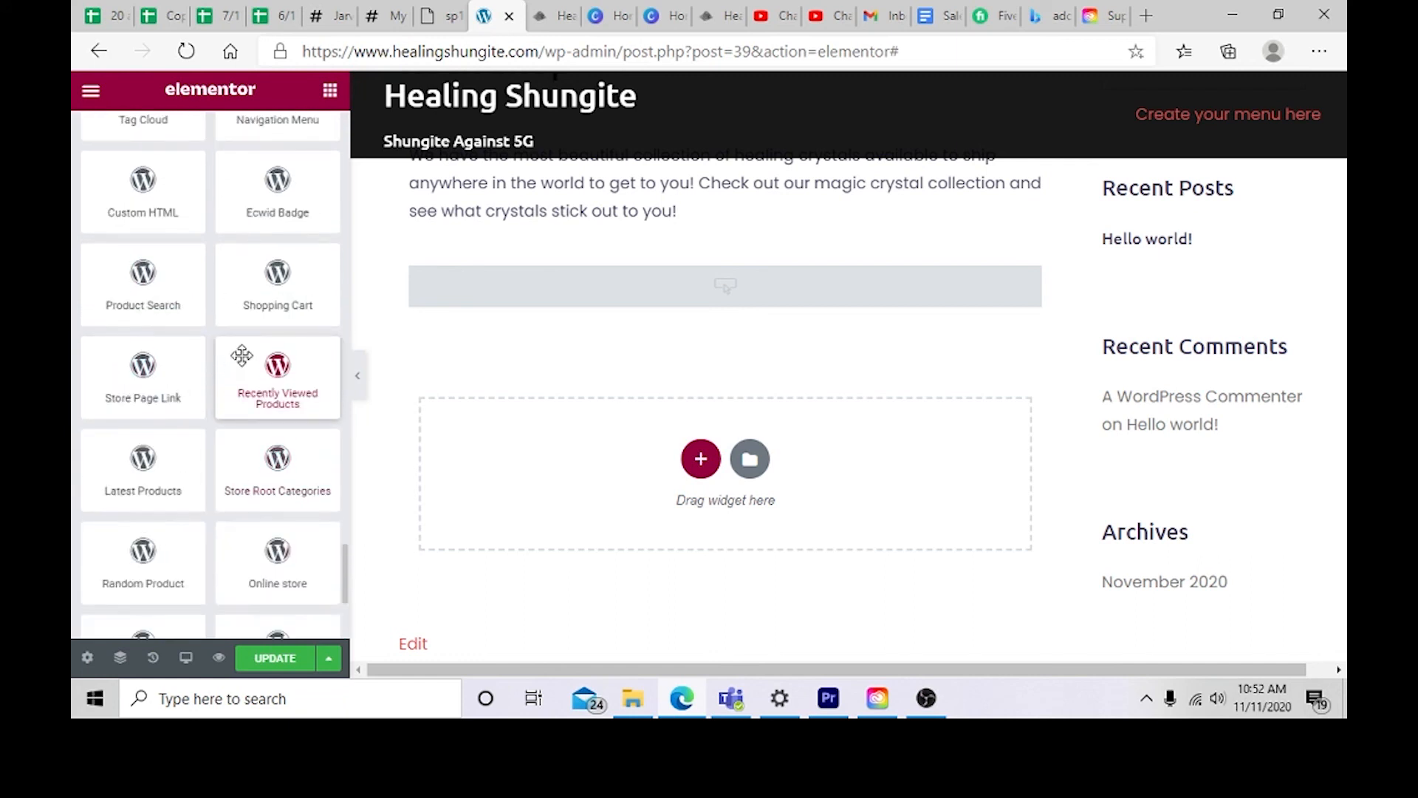
left_click_drag(279, 307, 671, 458)
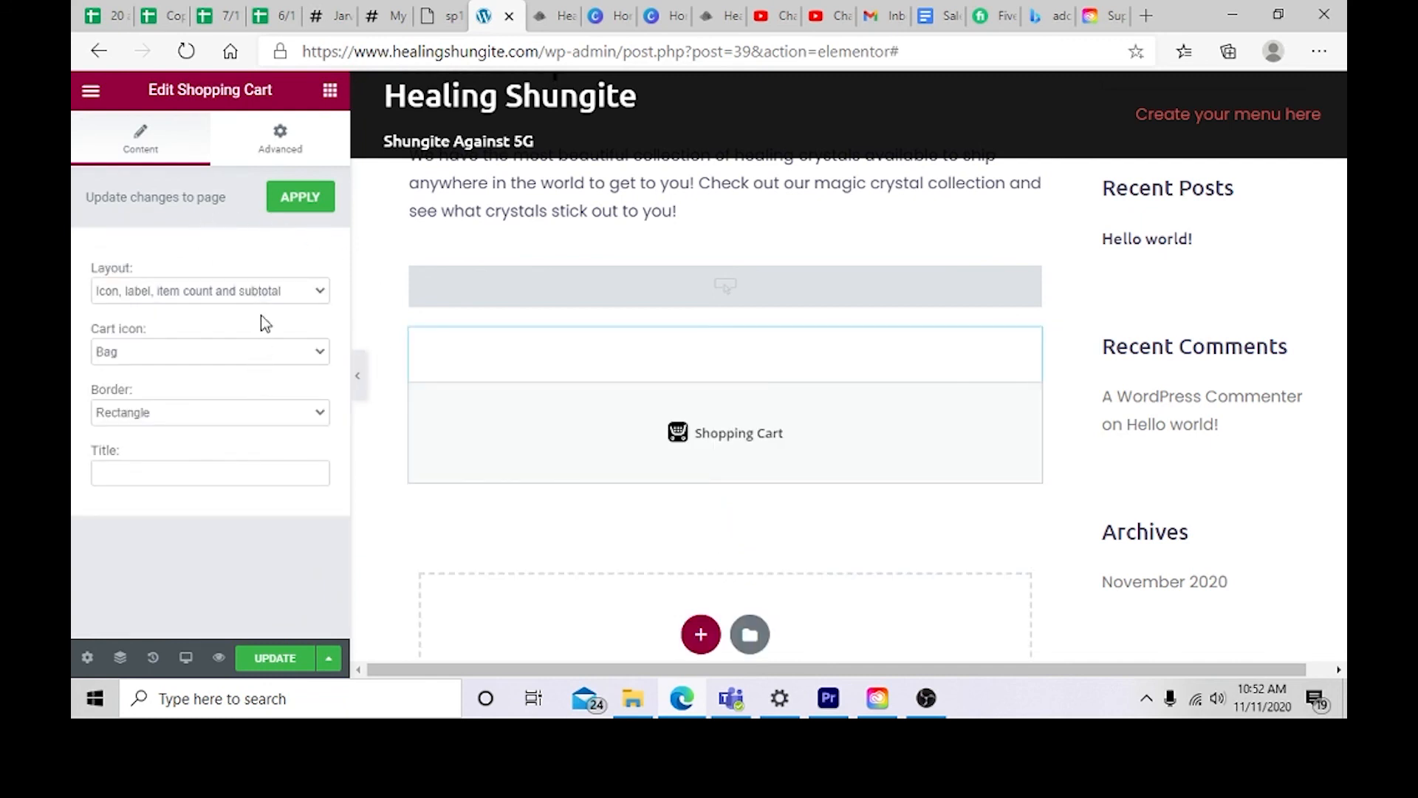
left_click(321, 204)
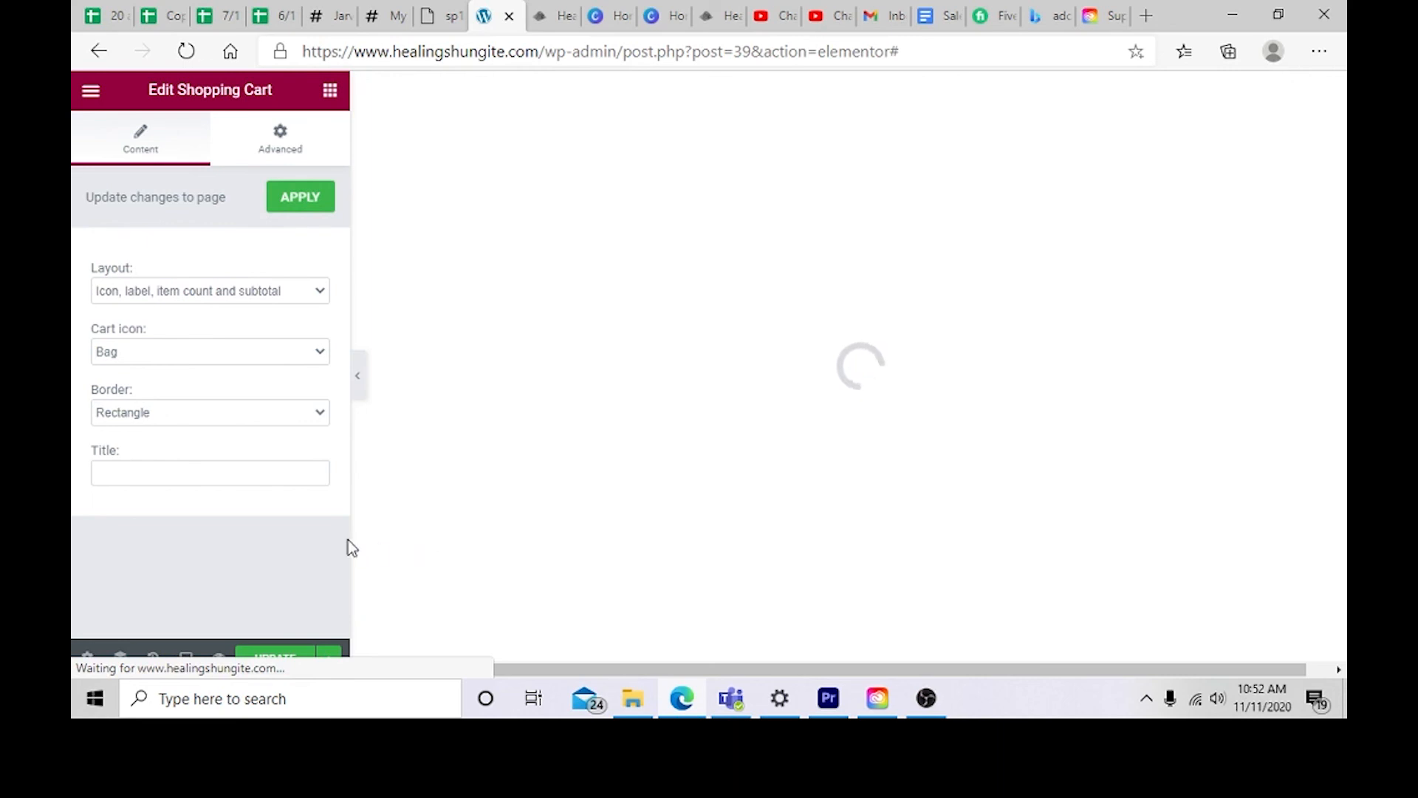
left_click(104, 97)
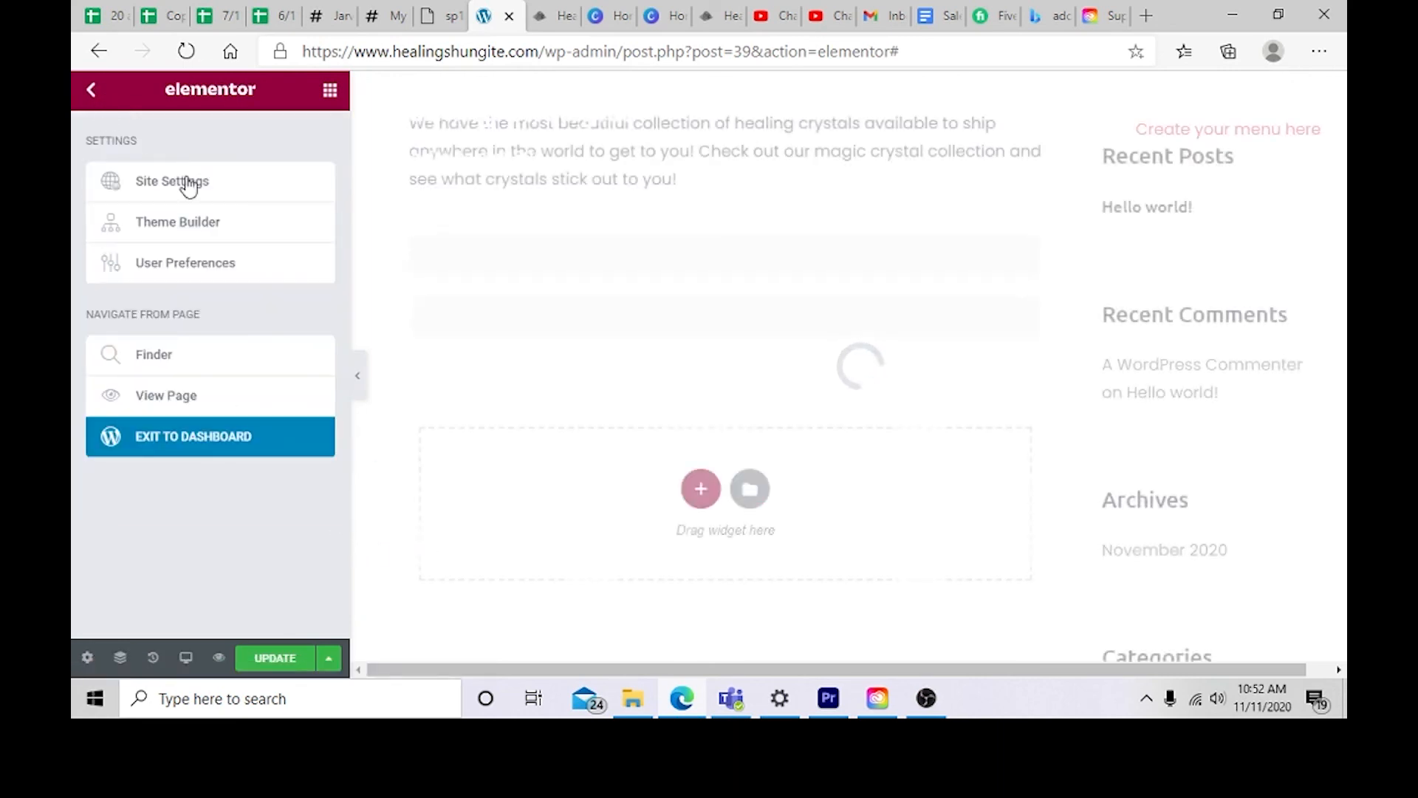
left_click_drag(754, 412, 701, 213)
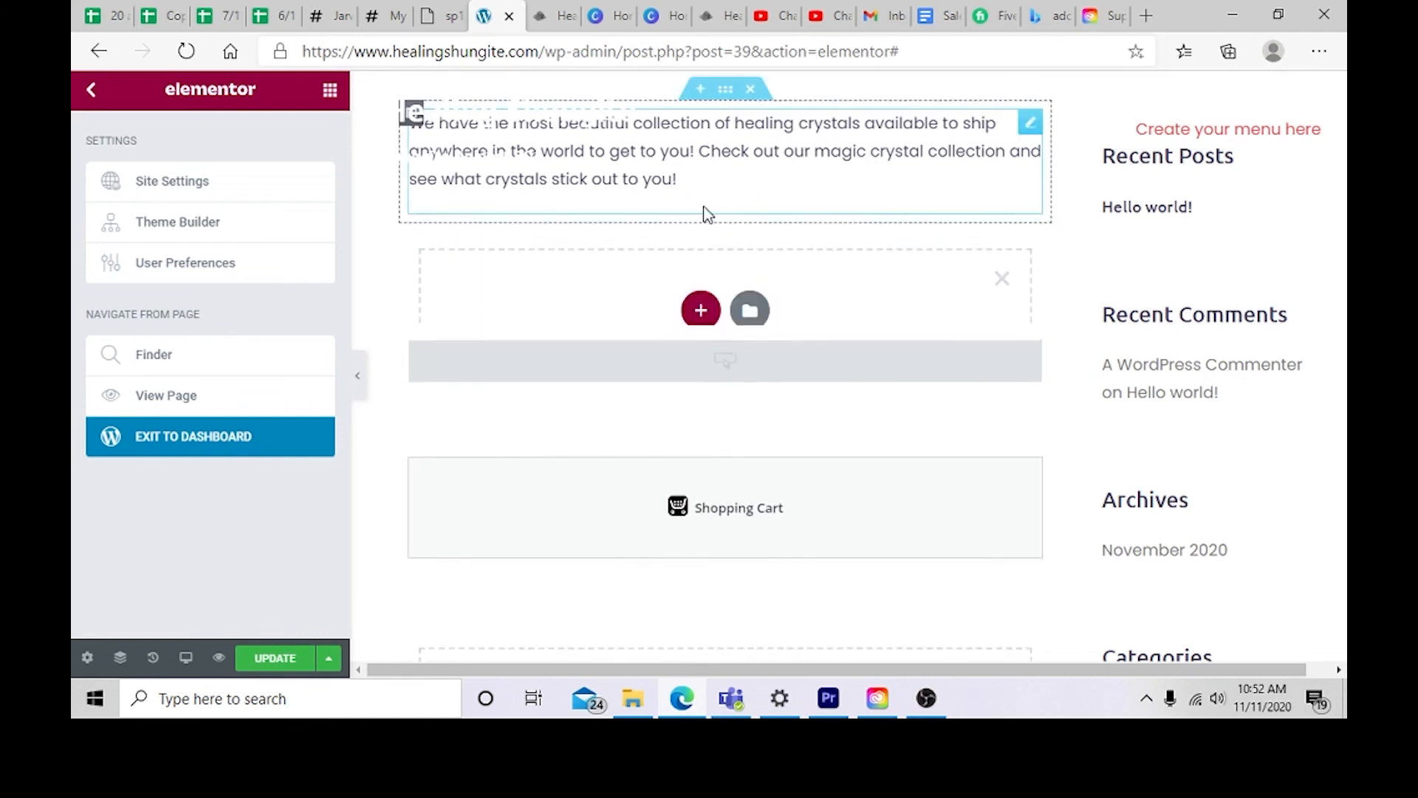
left_click(1002, 283)
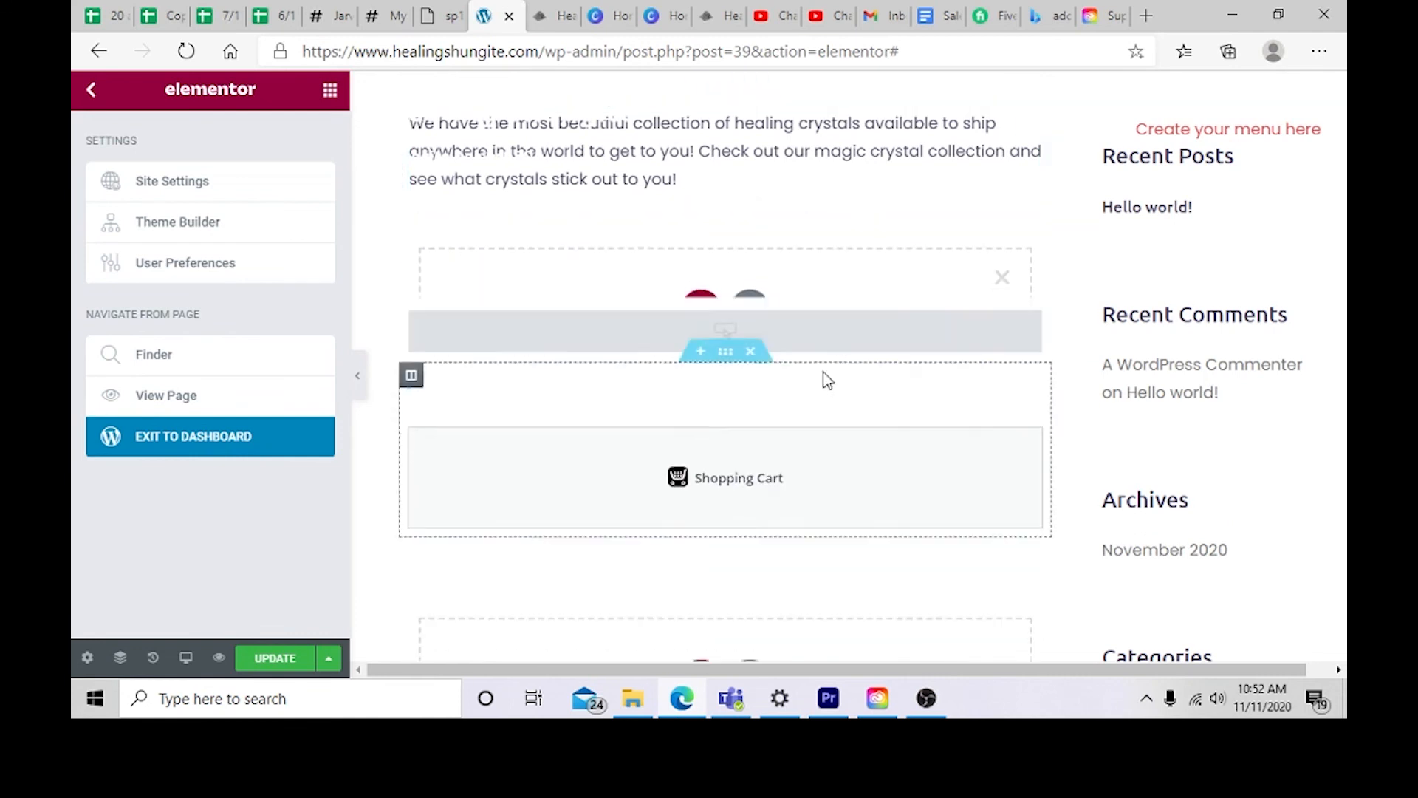
Step: Review the Buy Now Button's Content, Style and Advanced settings
left_click(733, 251)
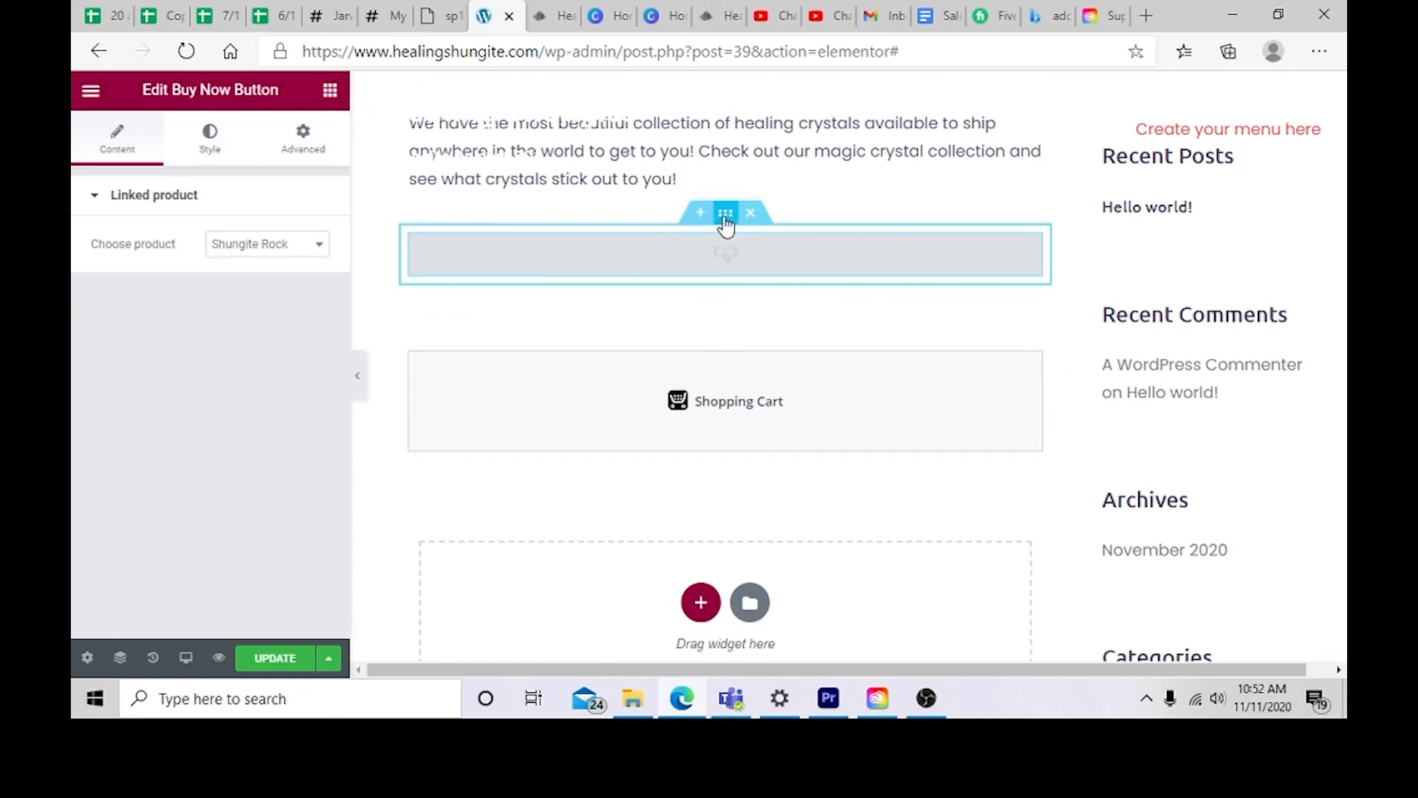
left_click(100, 198)
left_click(102, 196)
left_click(224, 141)
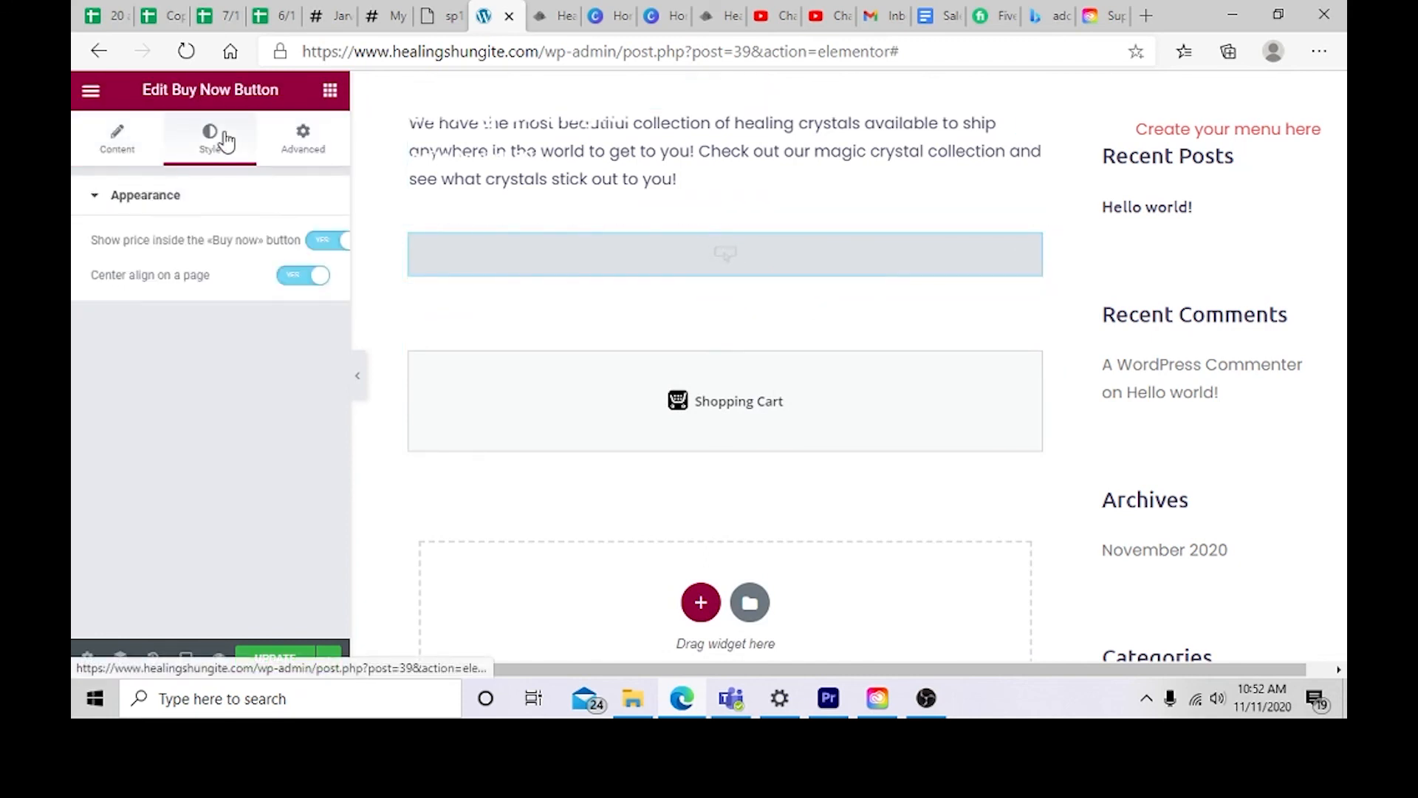
left_click(299, 140)
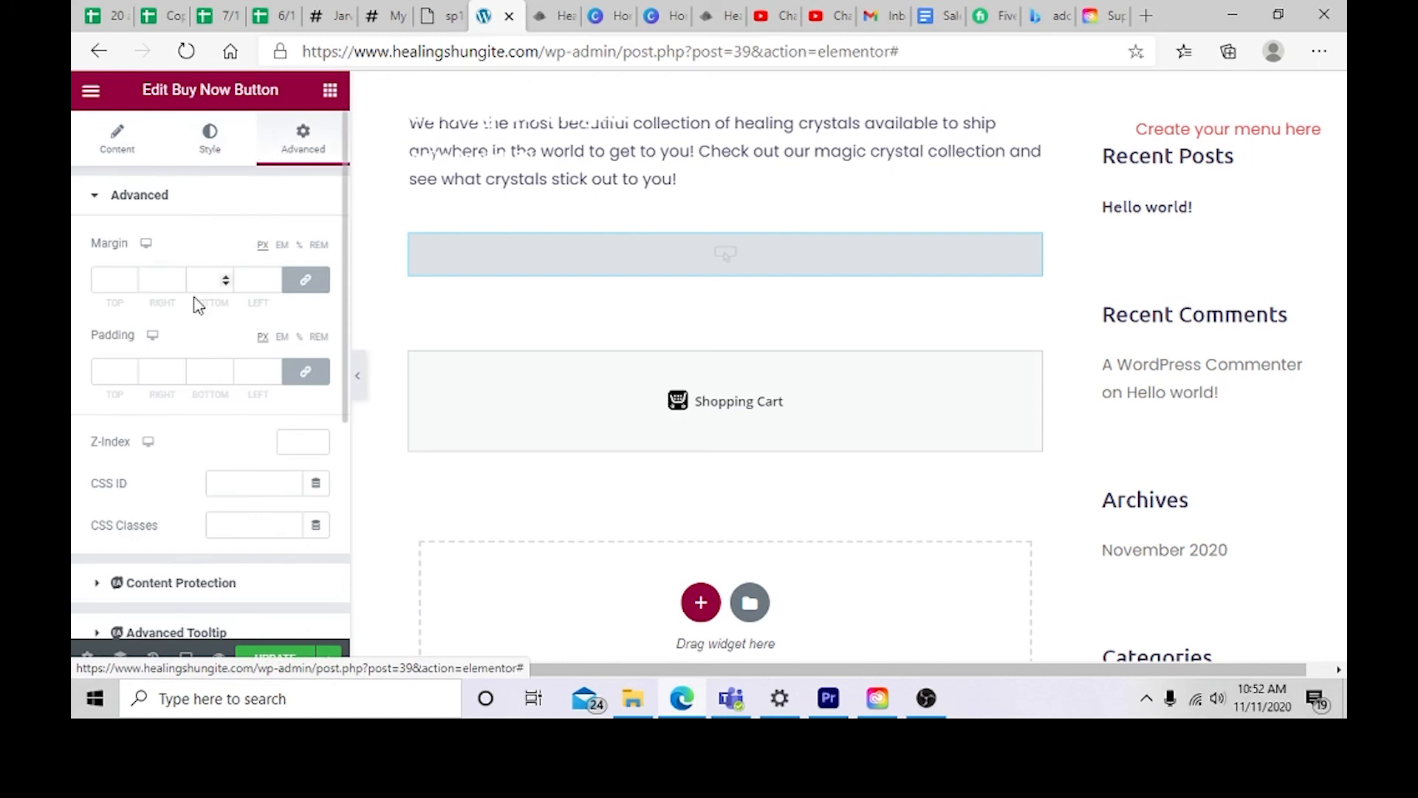
scroll(198, 317, "down", 3)
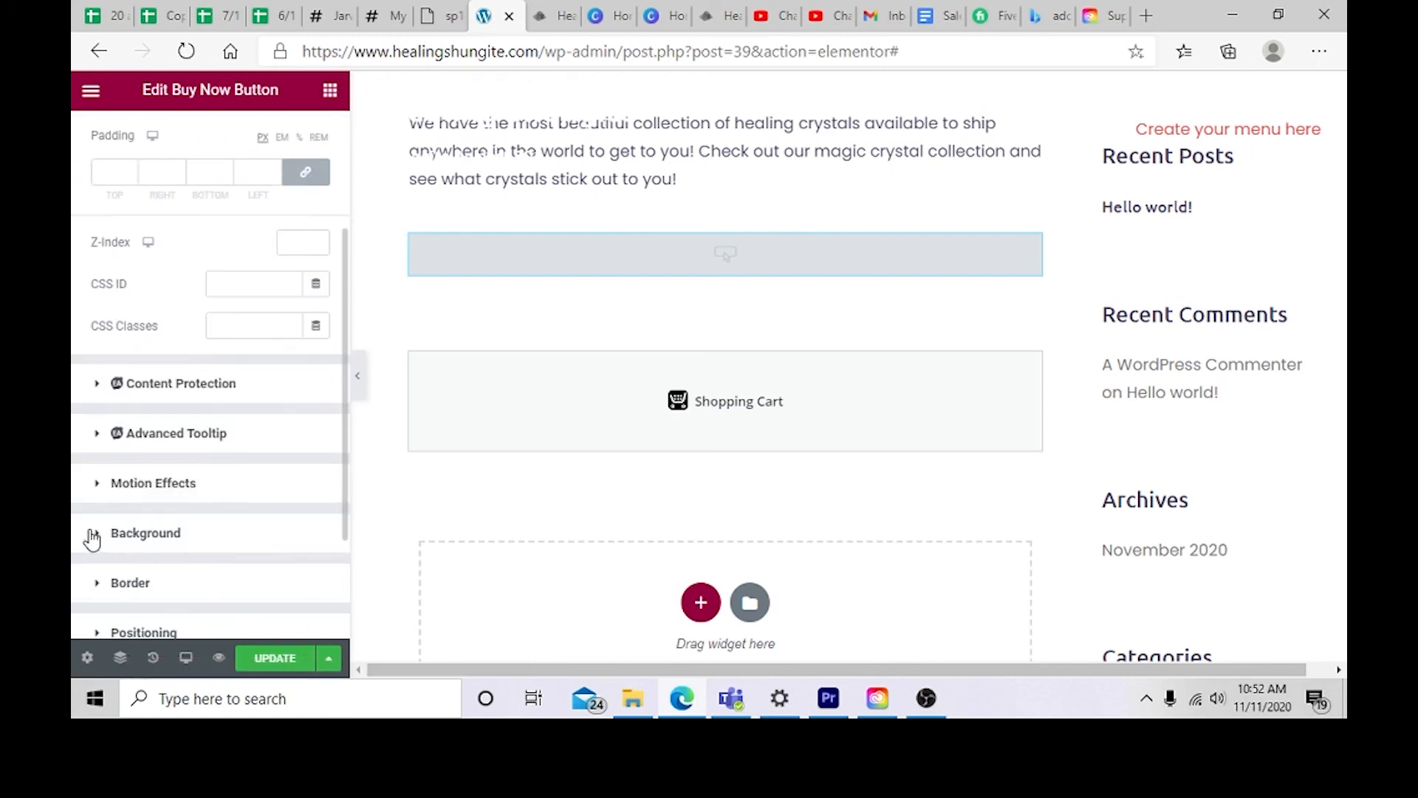
scroll(98, 543, "down", 2)
scroll(105, 544, "up", 5)
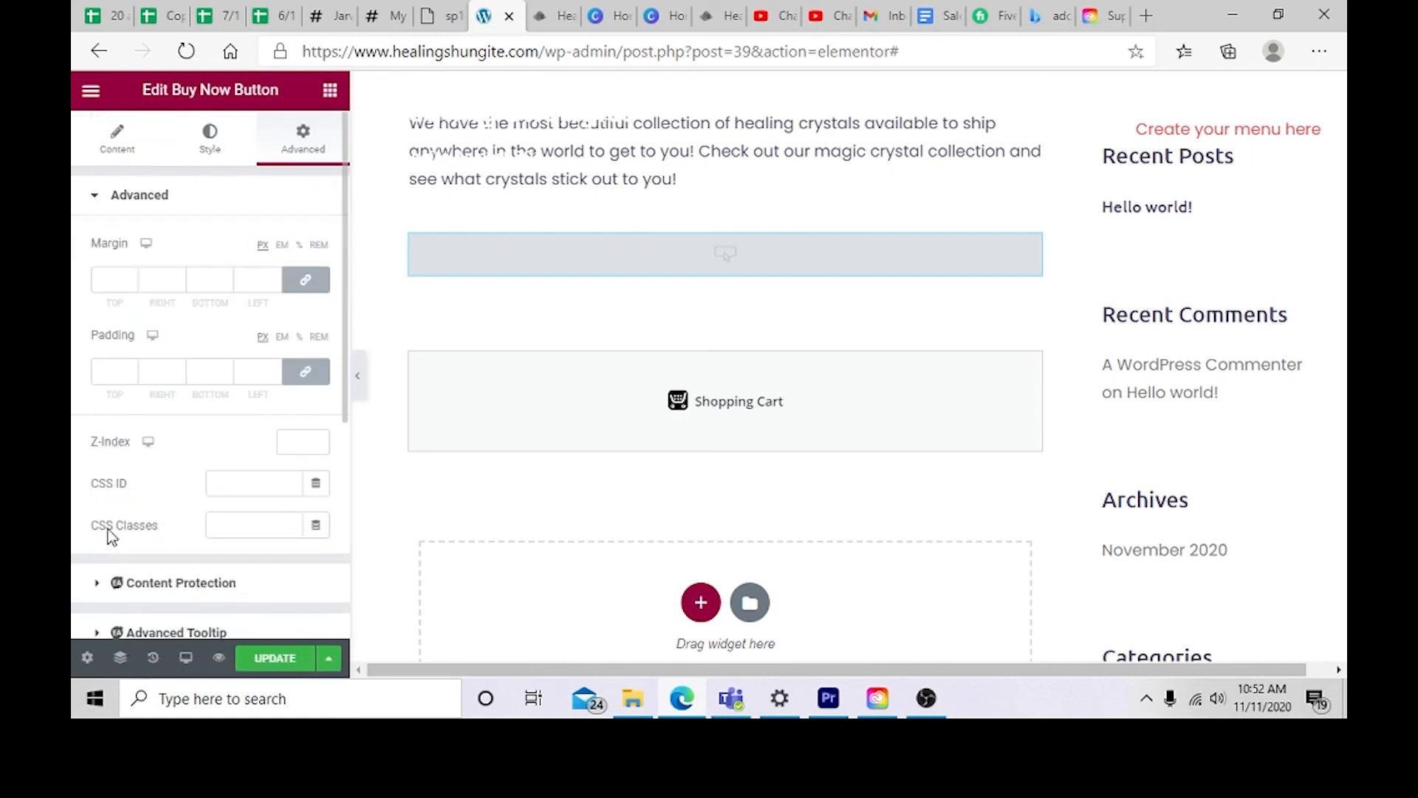
left_click(98, 154)
left_click(105, 195)
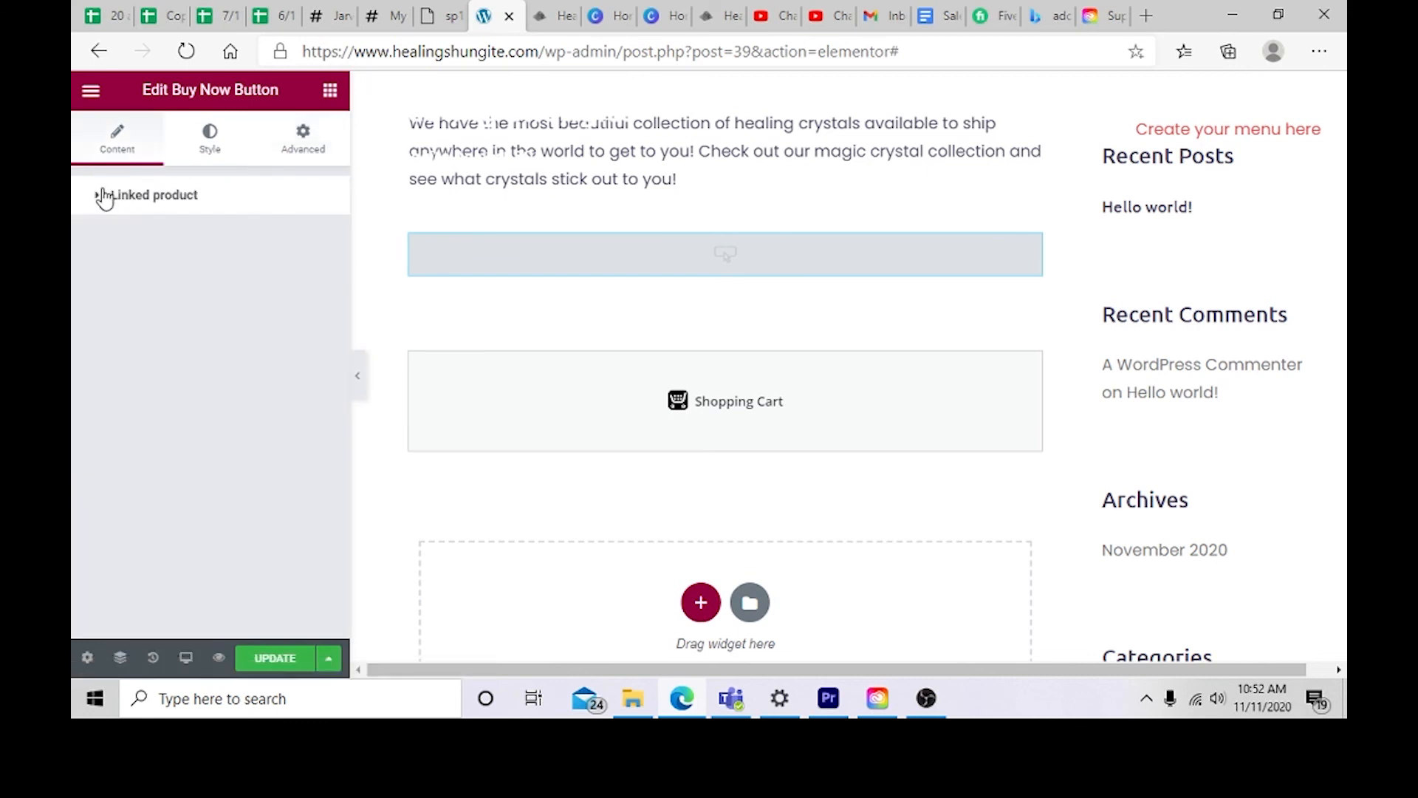
Step: Add an Ecwid Badge widget below the Shopping Cart and apply its settings
left_click(91, 91)
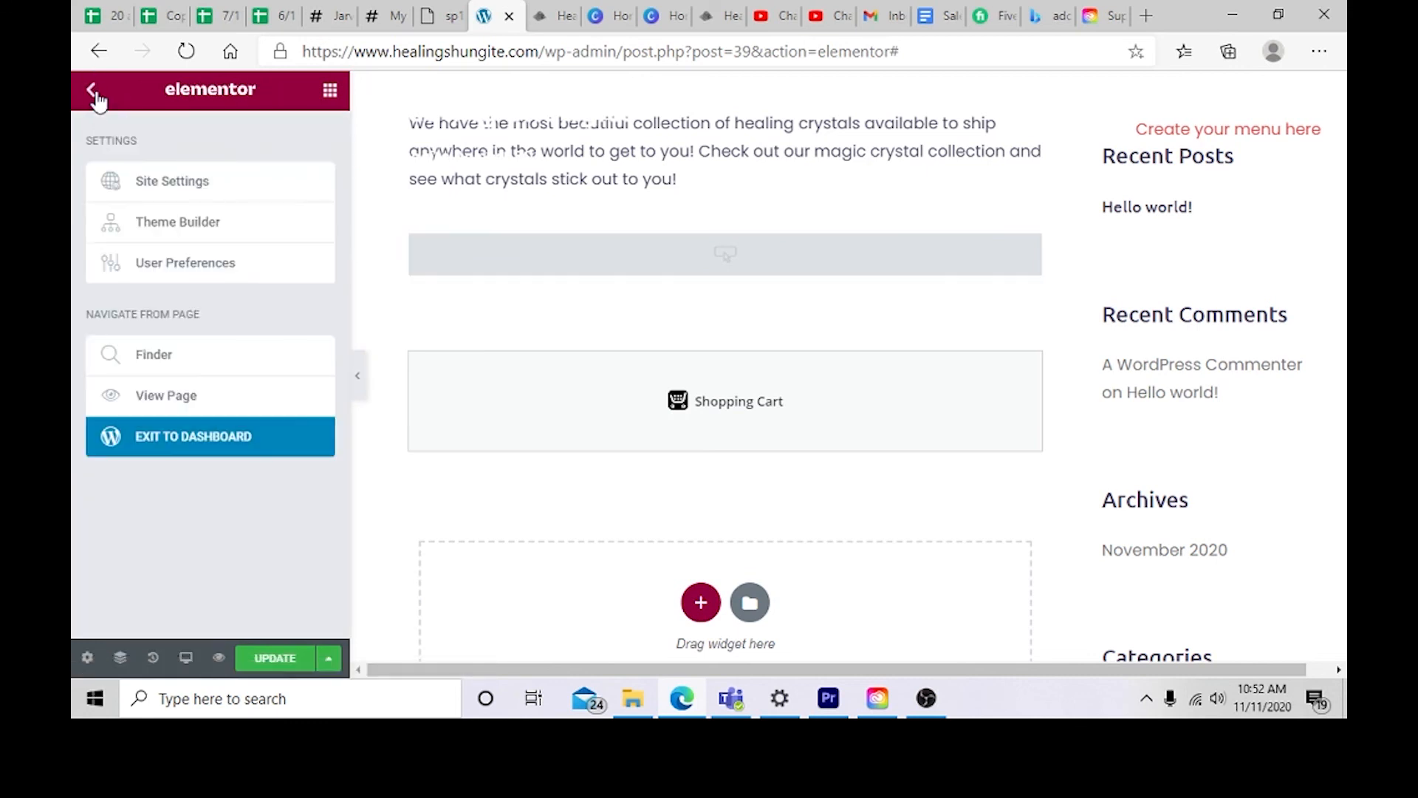
left_click(93, 92)
scroll(247, 508, "down", 15)
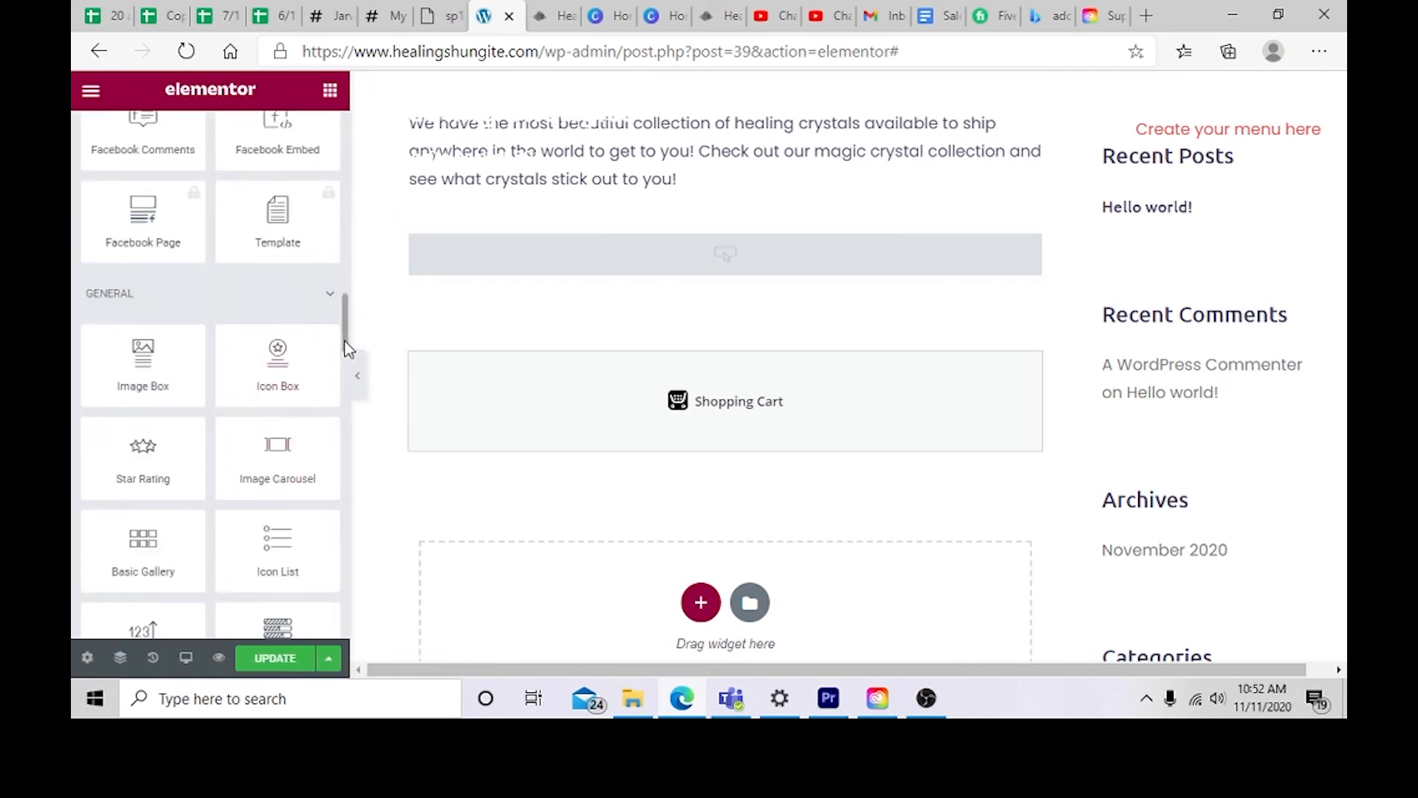
left_click_drag(345, 341, 348, 573)
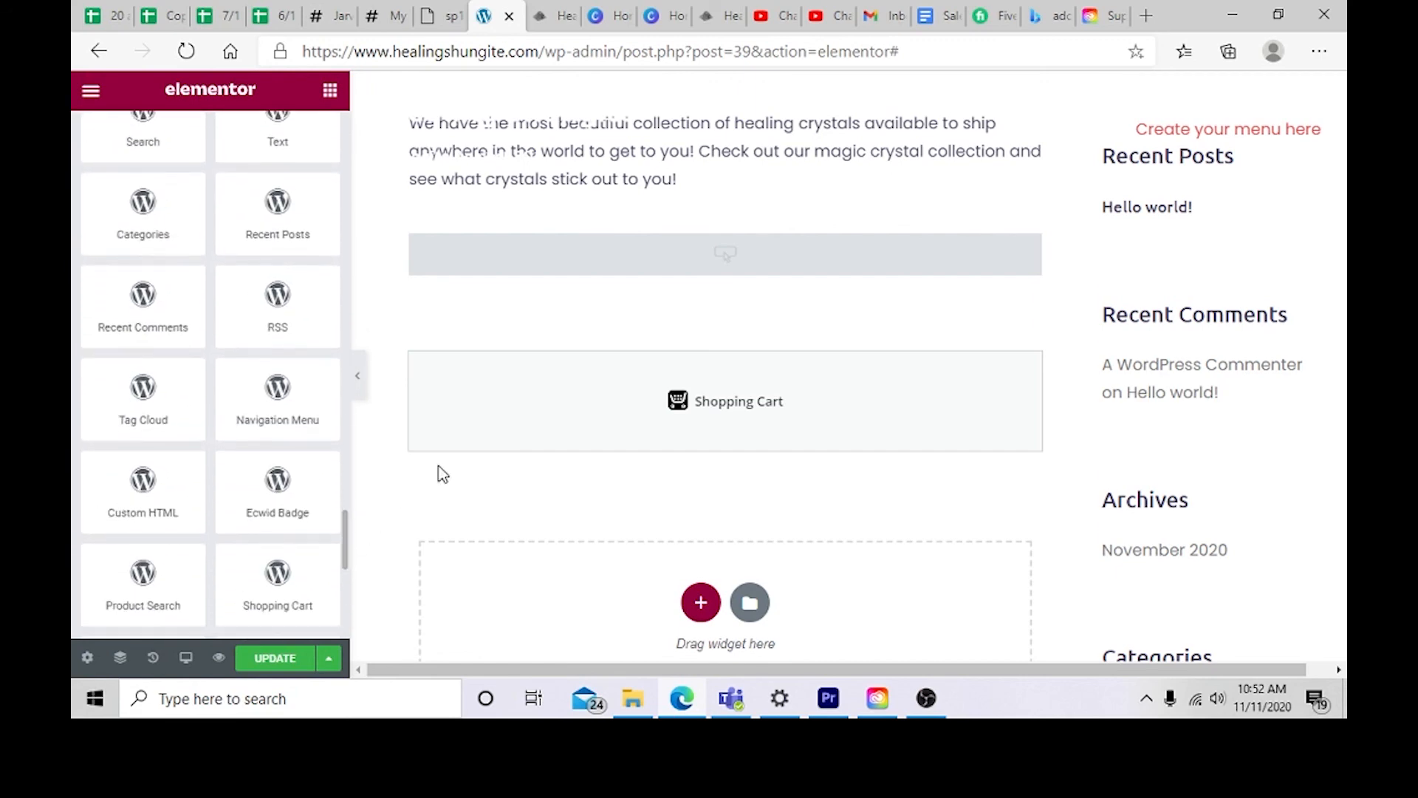
scroll(475, 421, "up", 6)
scroll(471, 421, "down", 4)
scroll(472, 417, "down", 1)
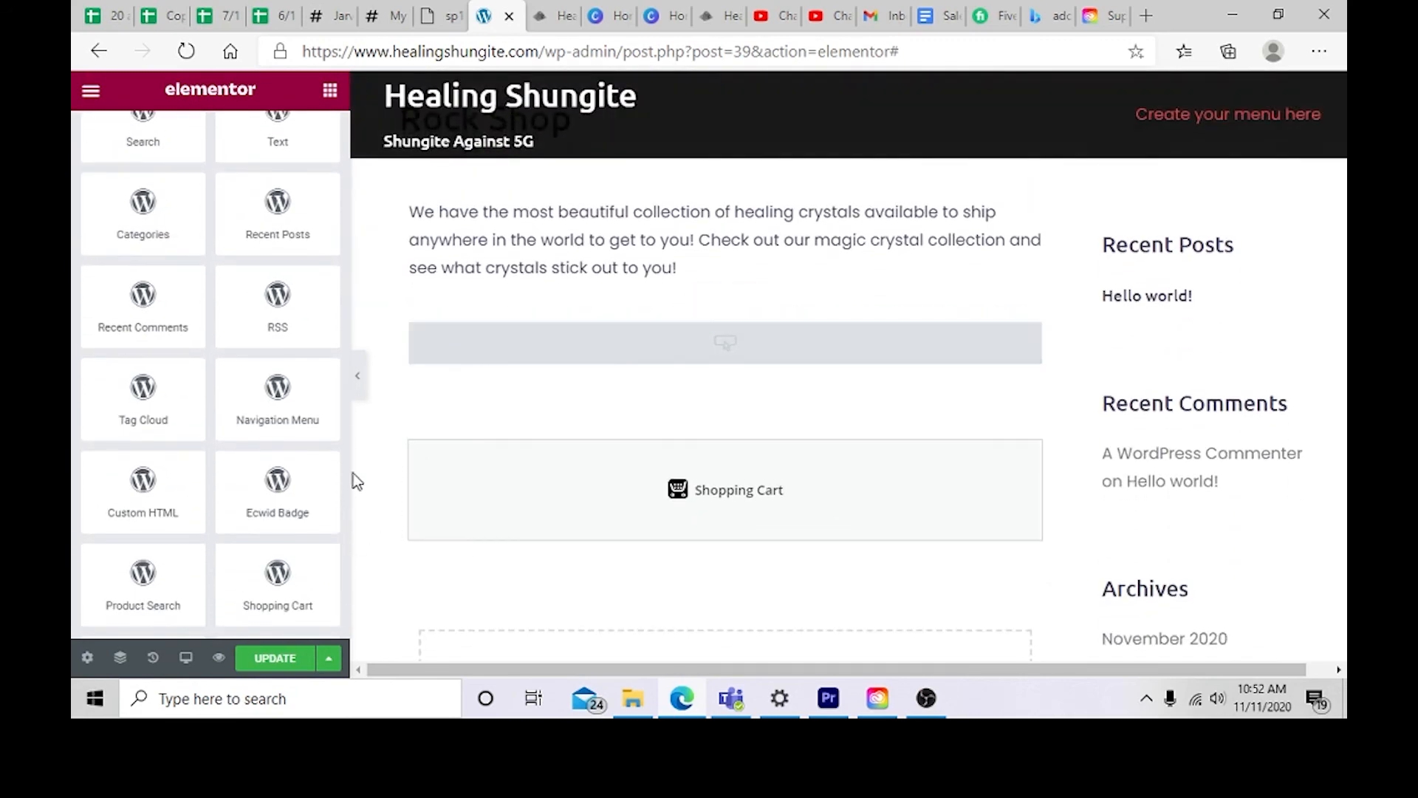
left_click_drag(308, 497, 596, 508)
left_click_drag(558, 557, 562, 550)
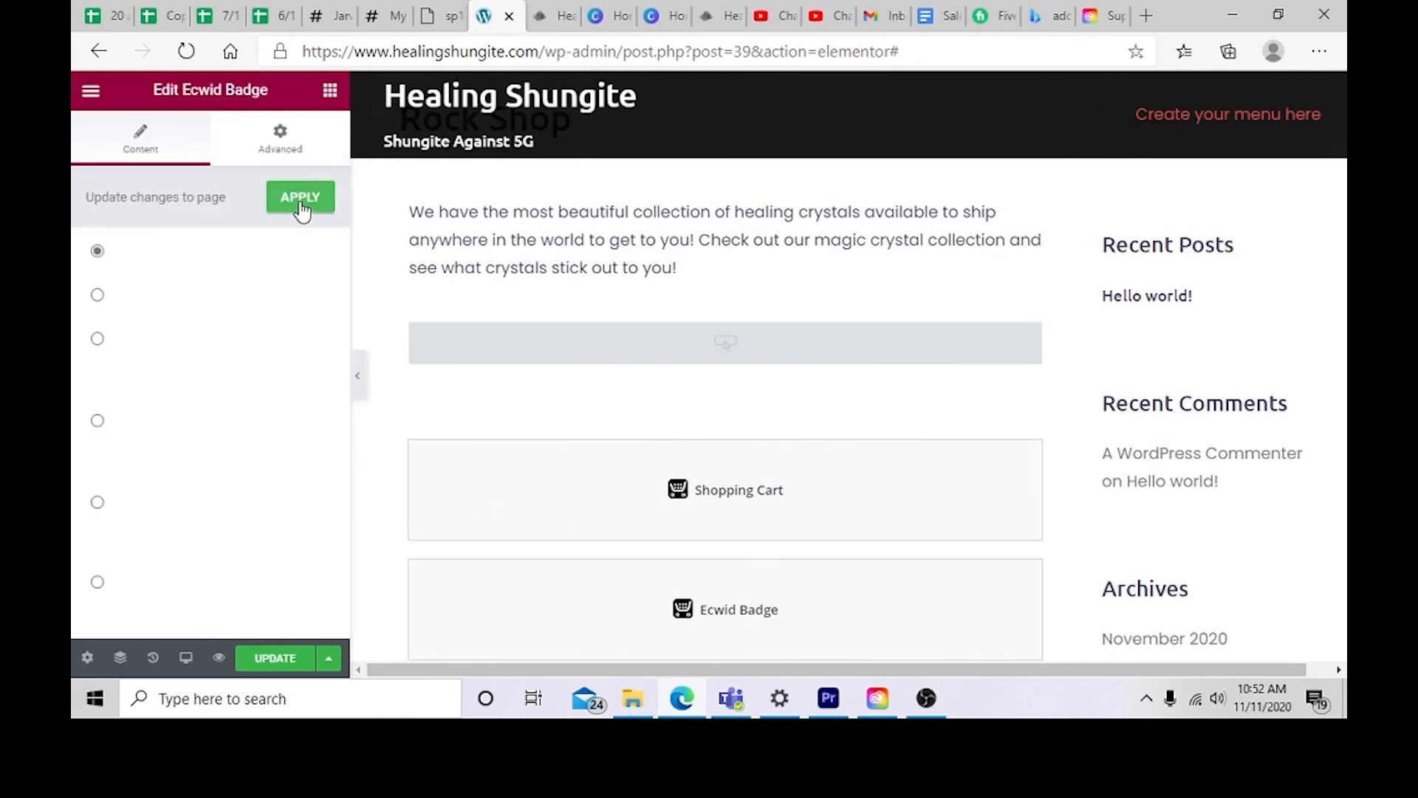
left_click(300, 197)
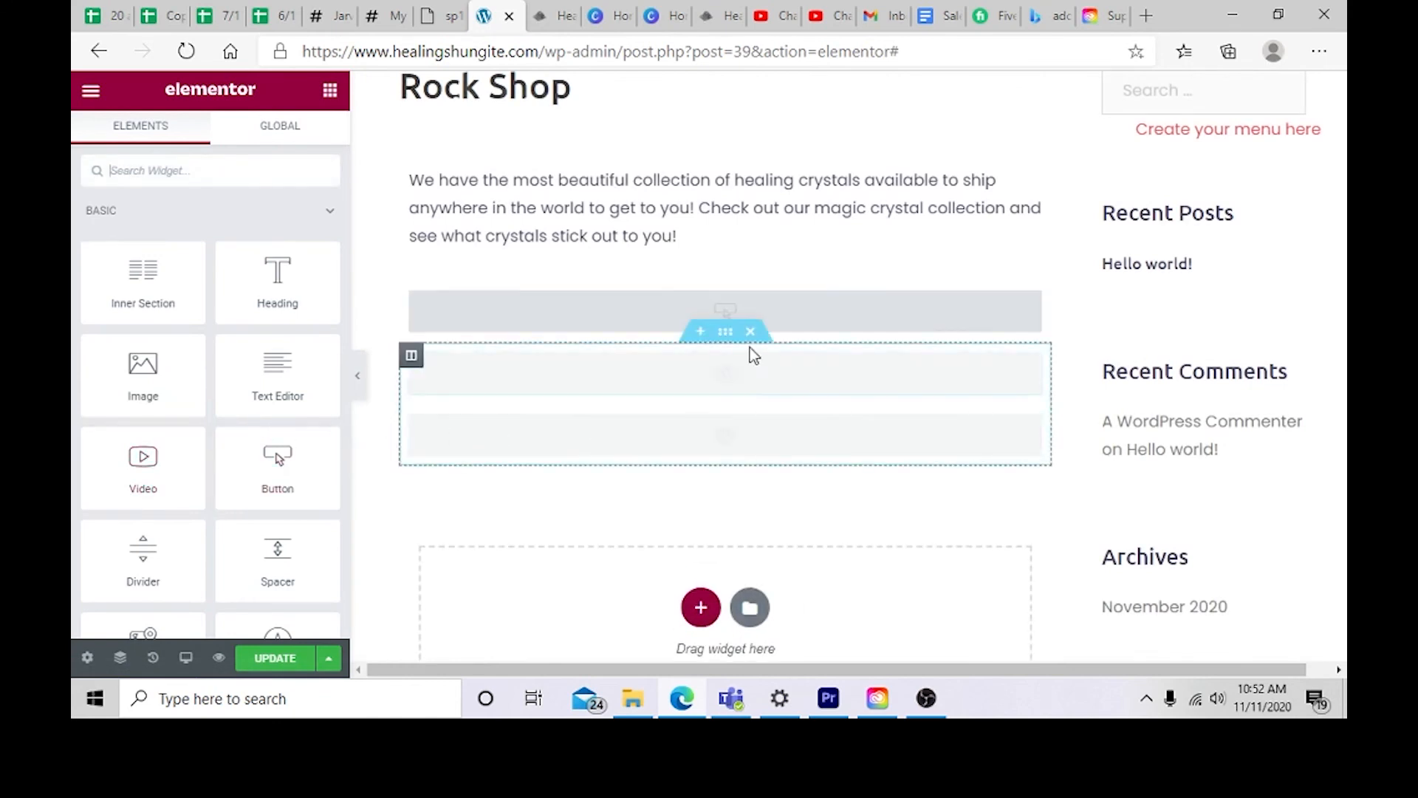
left_click(707, 420)
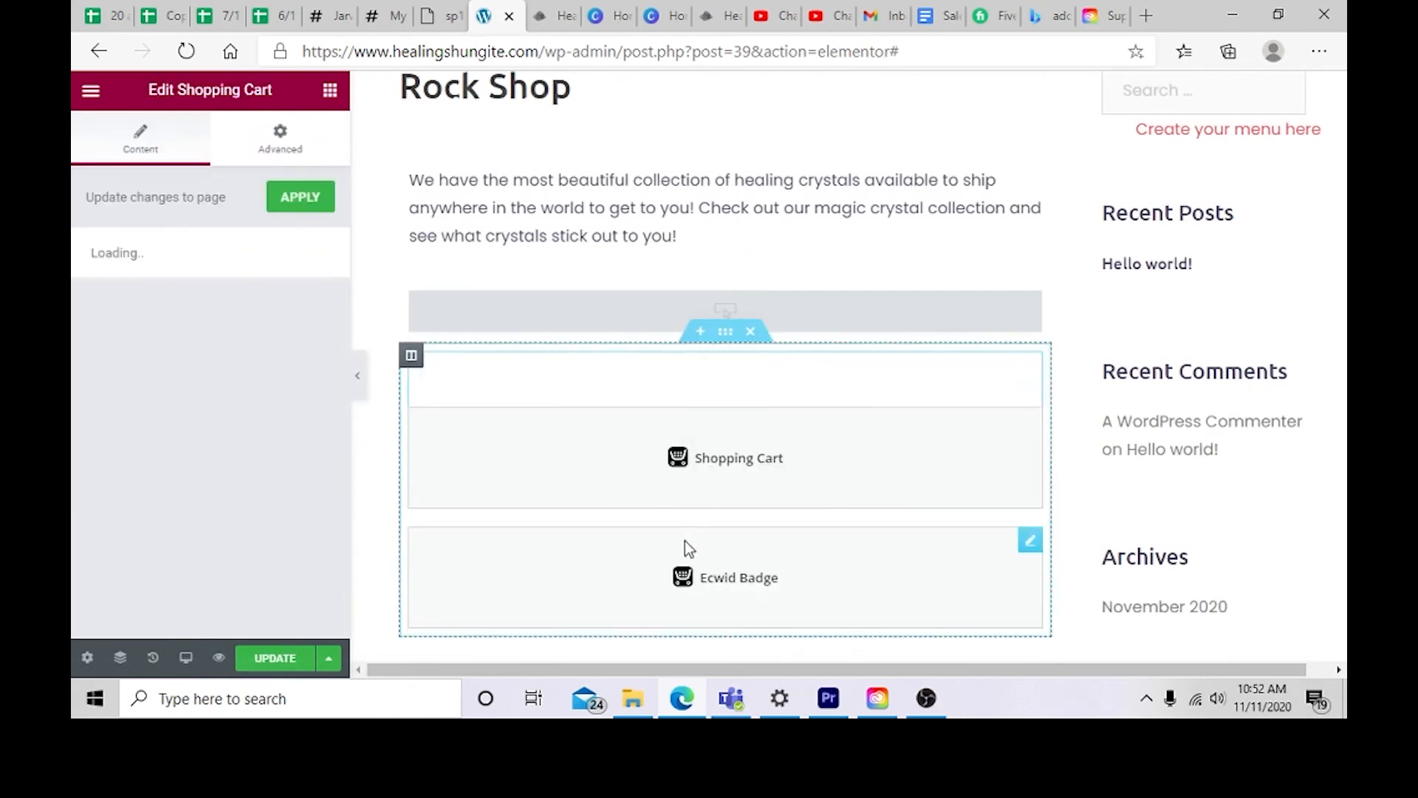
scroll(380, 151, "up", 4)
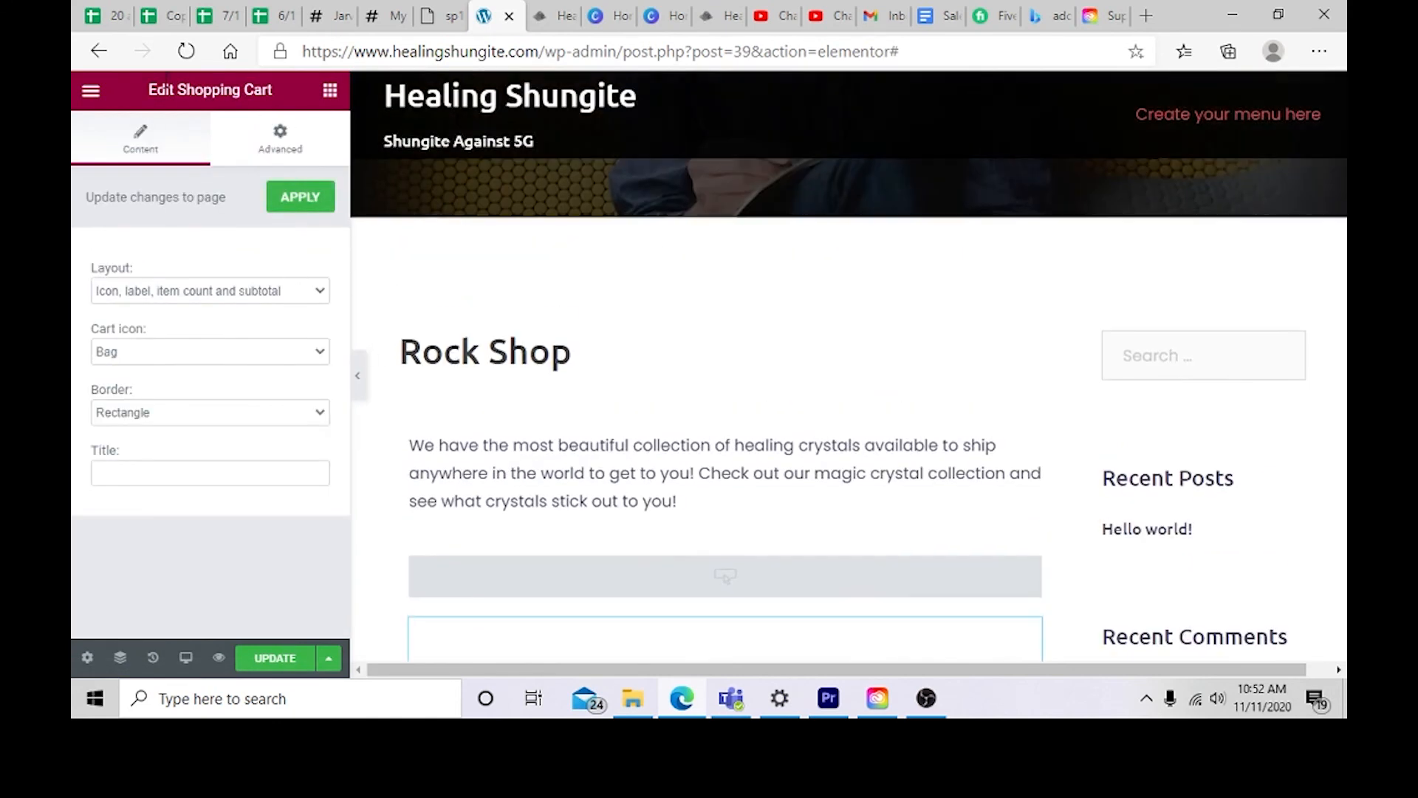
scroll(588, 120, "up", 3)
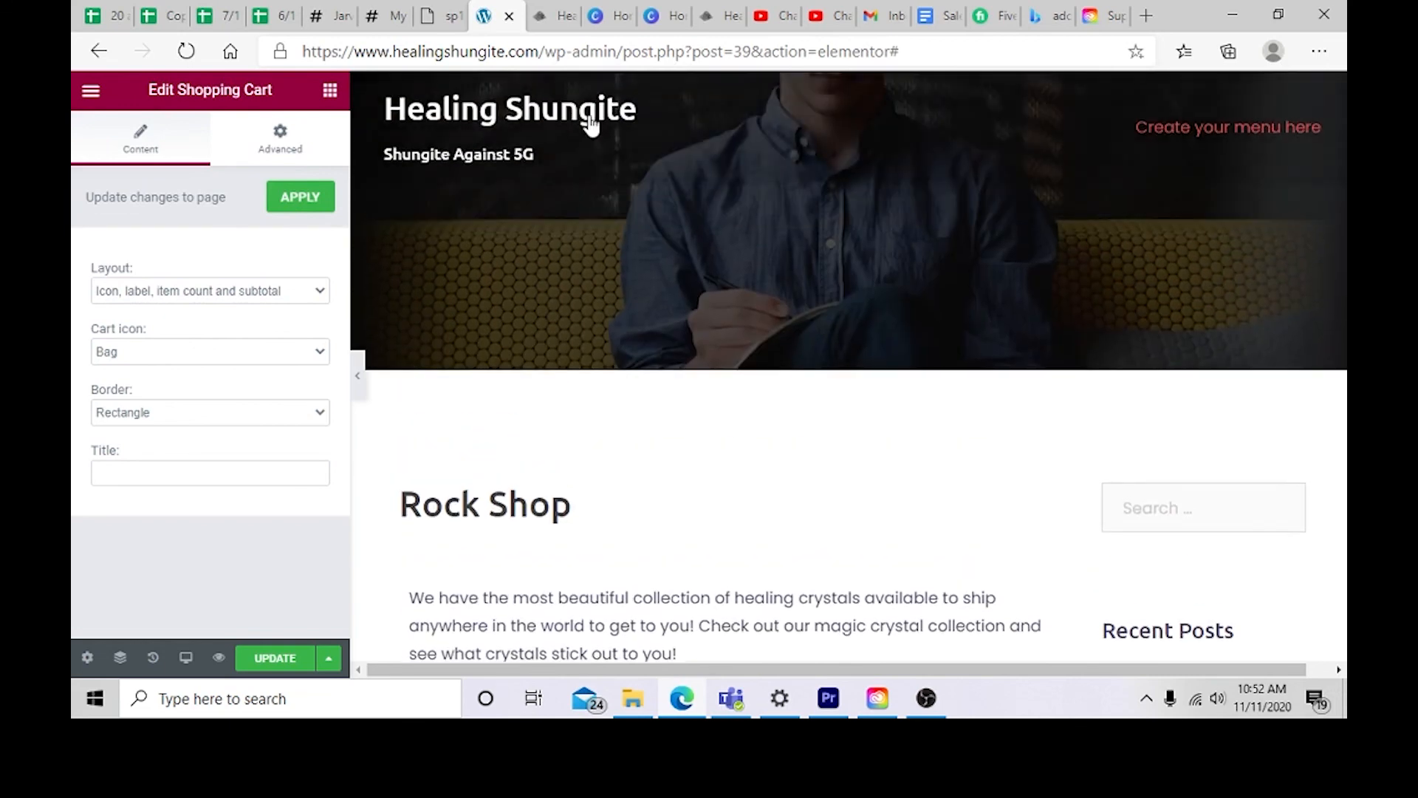
left_click(111, 97)
left_click(104, 99)
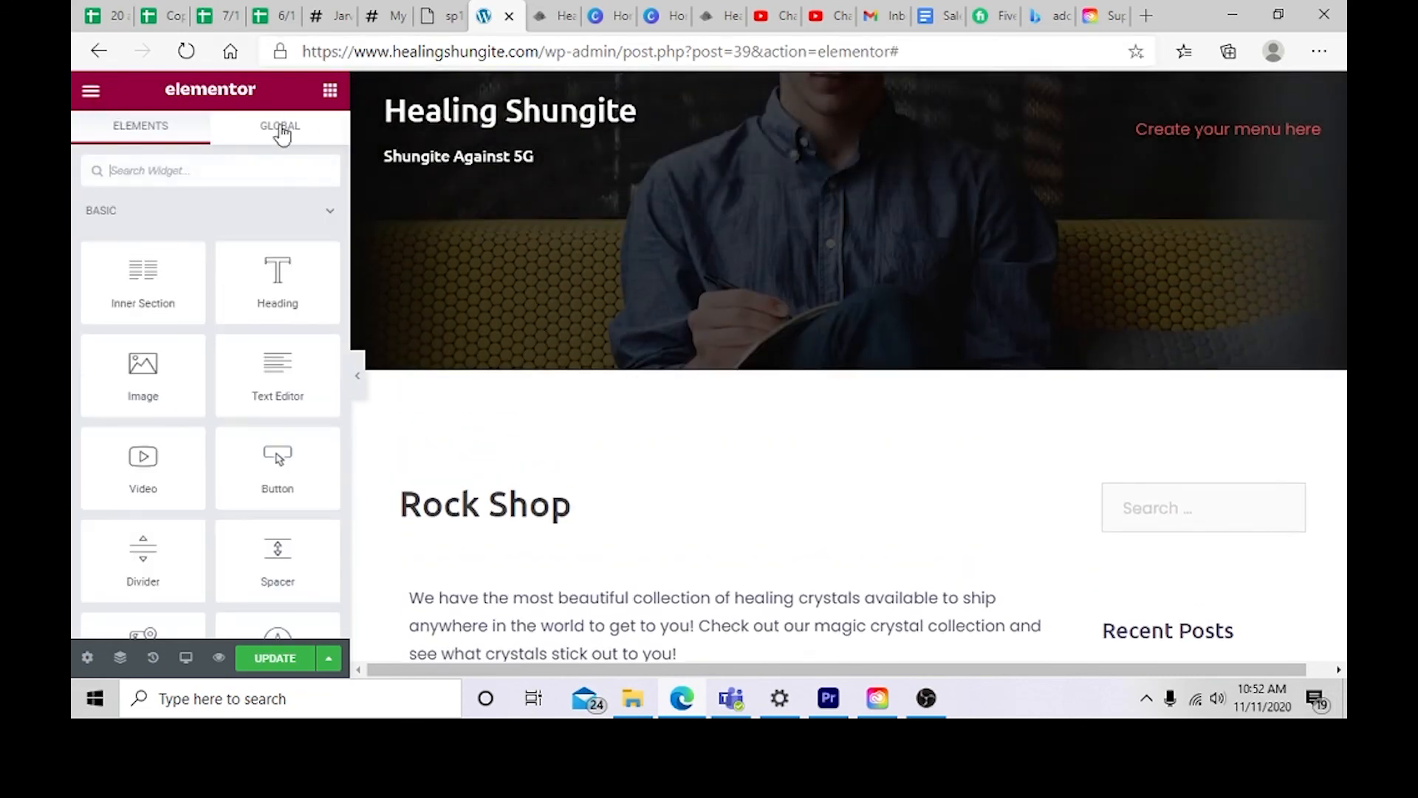
left_click(91, 90)
left_click(148, 432)
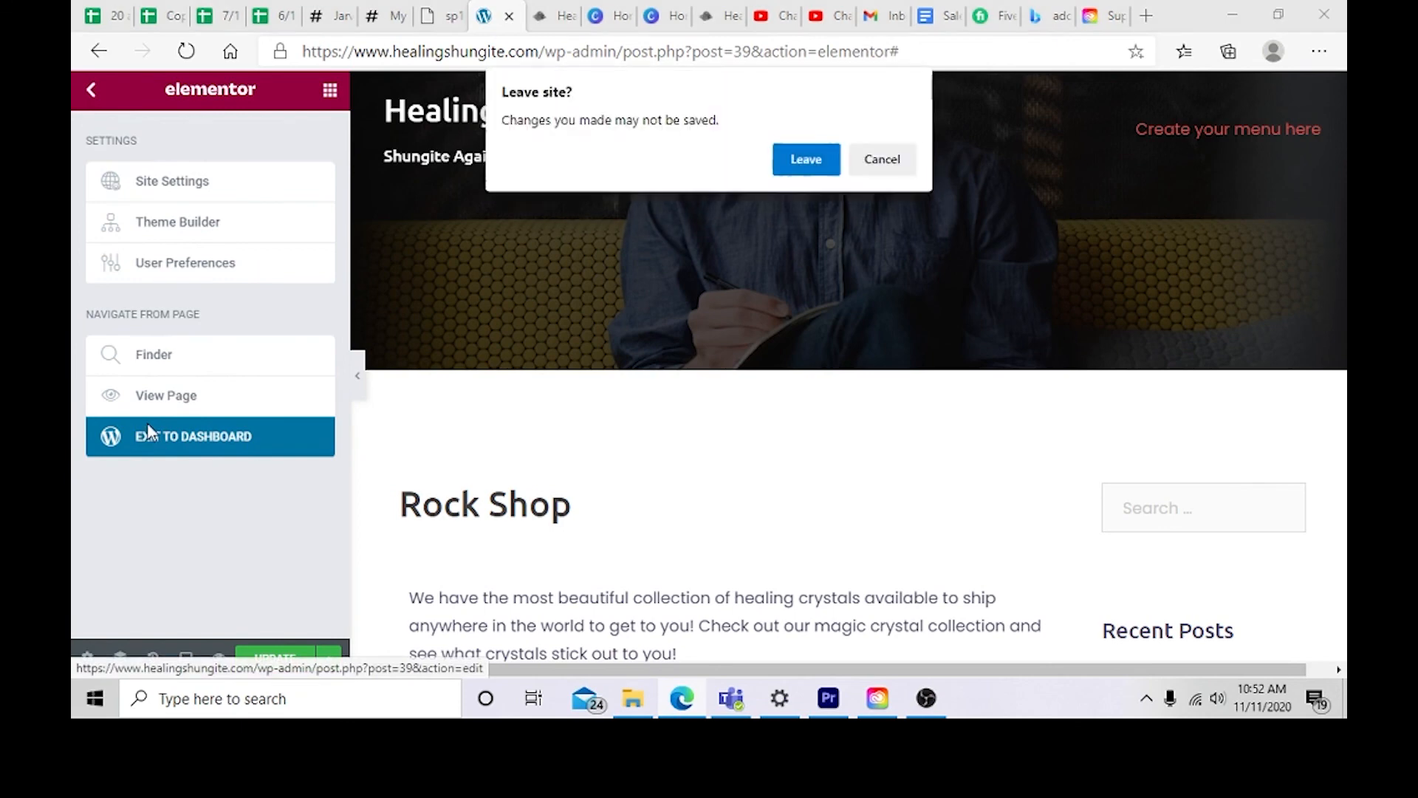
left_click(872, 161)
Step: Update the page, exit Elementor to the dashboard, and open the Pages list
left_click(275, 656)
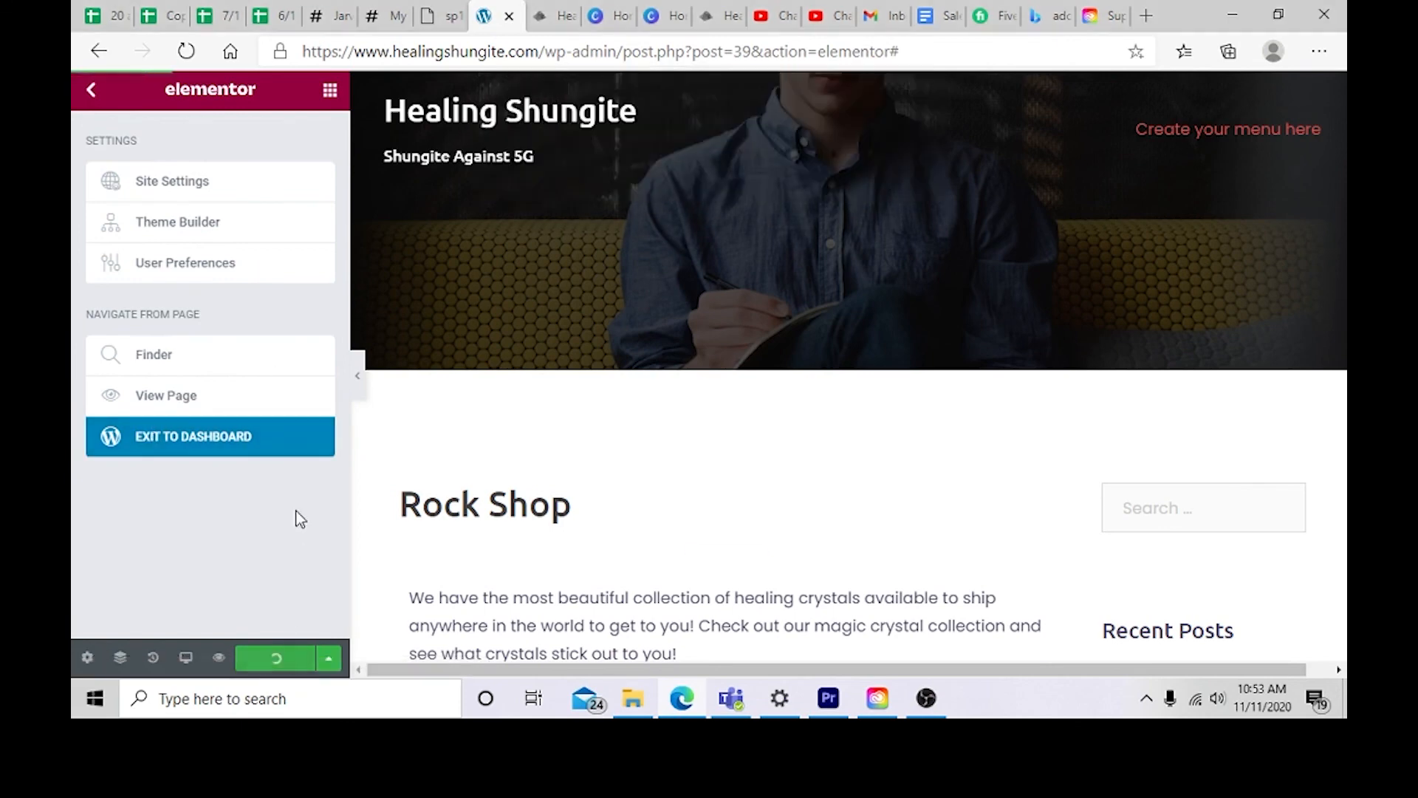
left_click(294, 441)
left_click(806, 193)
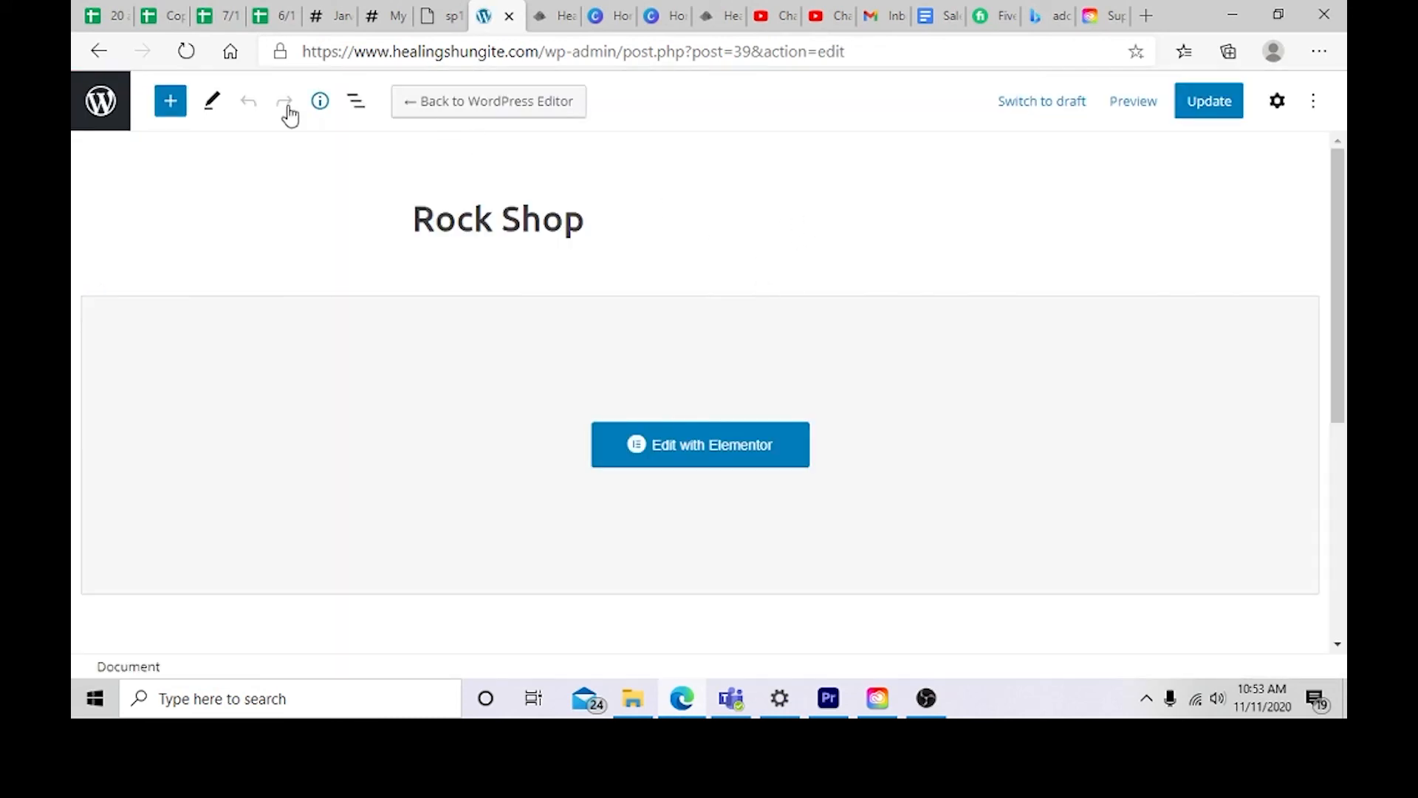
left_click(97, 129)
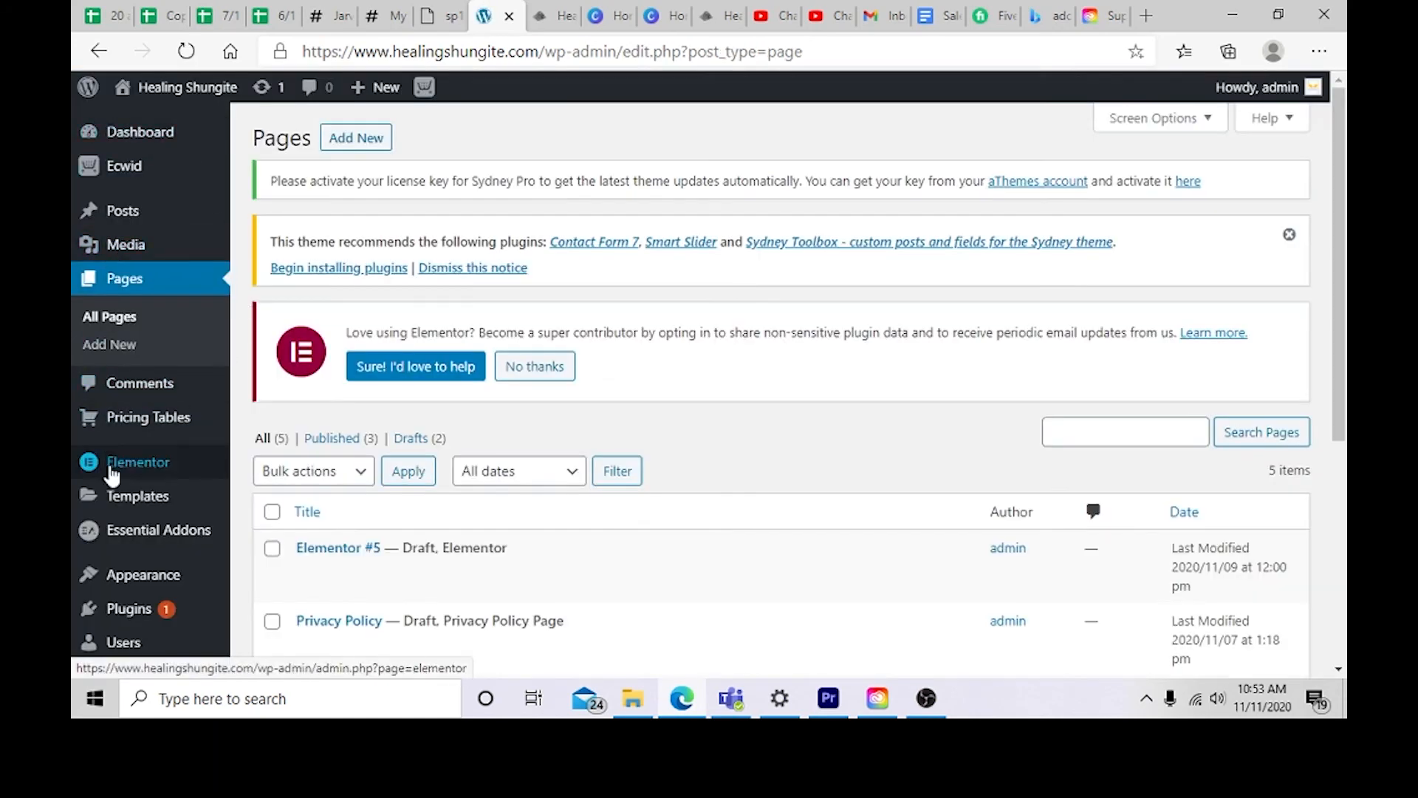
Step: Review the installed plugins list, then return to the Pages list
scroll(155, 355, "down", 1)
mouse_move(173, 417)
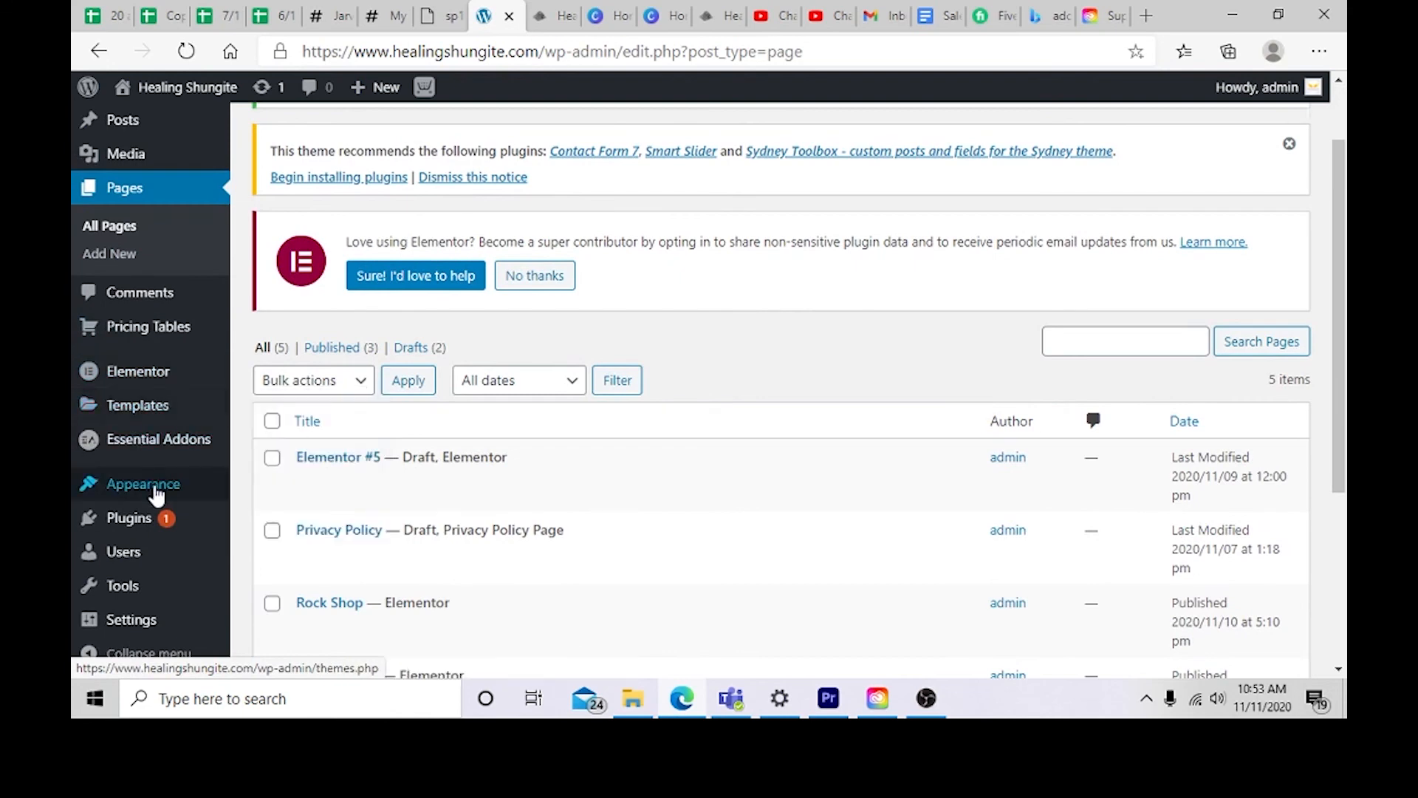
scroll(151, 494, "down", 1)
left_click(134, 520)
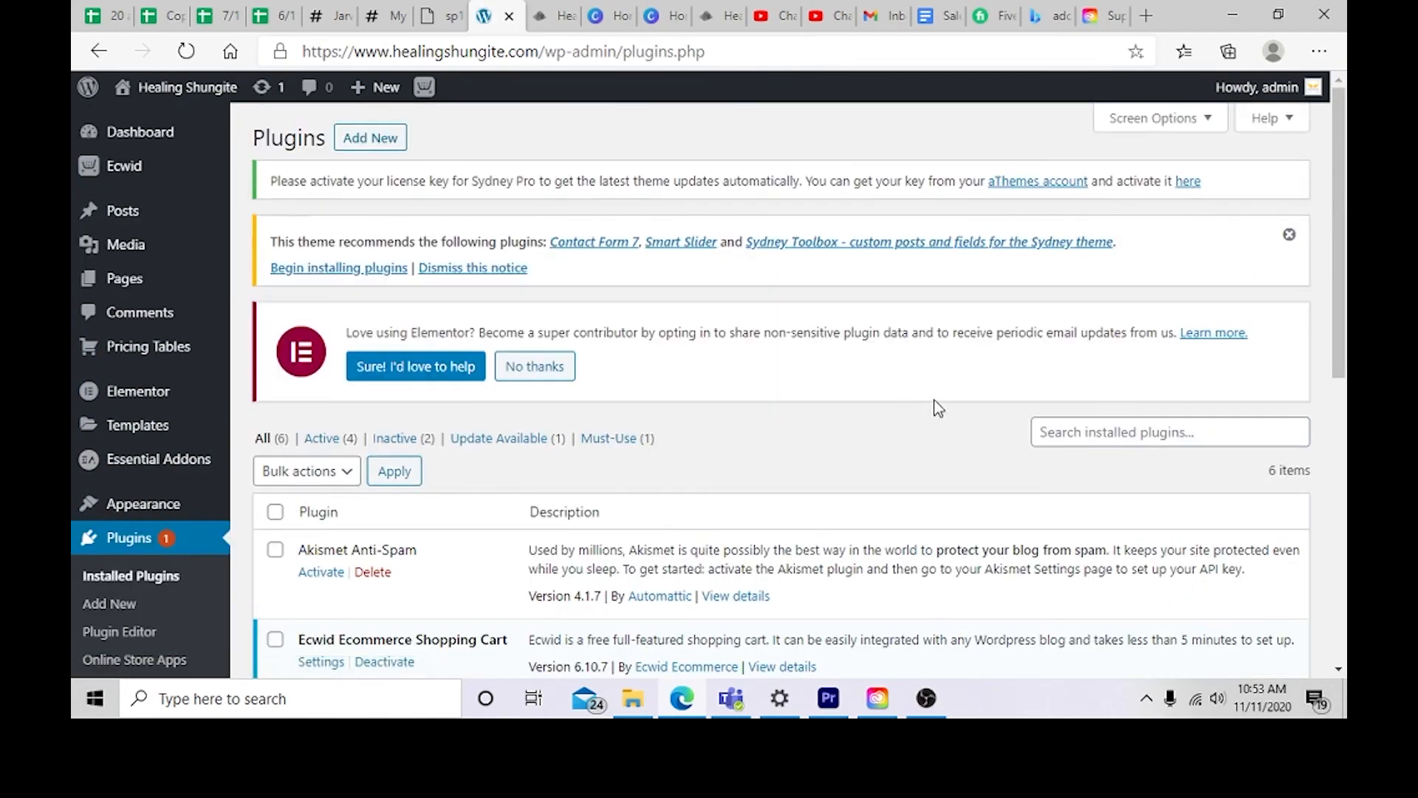
left_click(1120, 433)
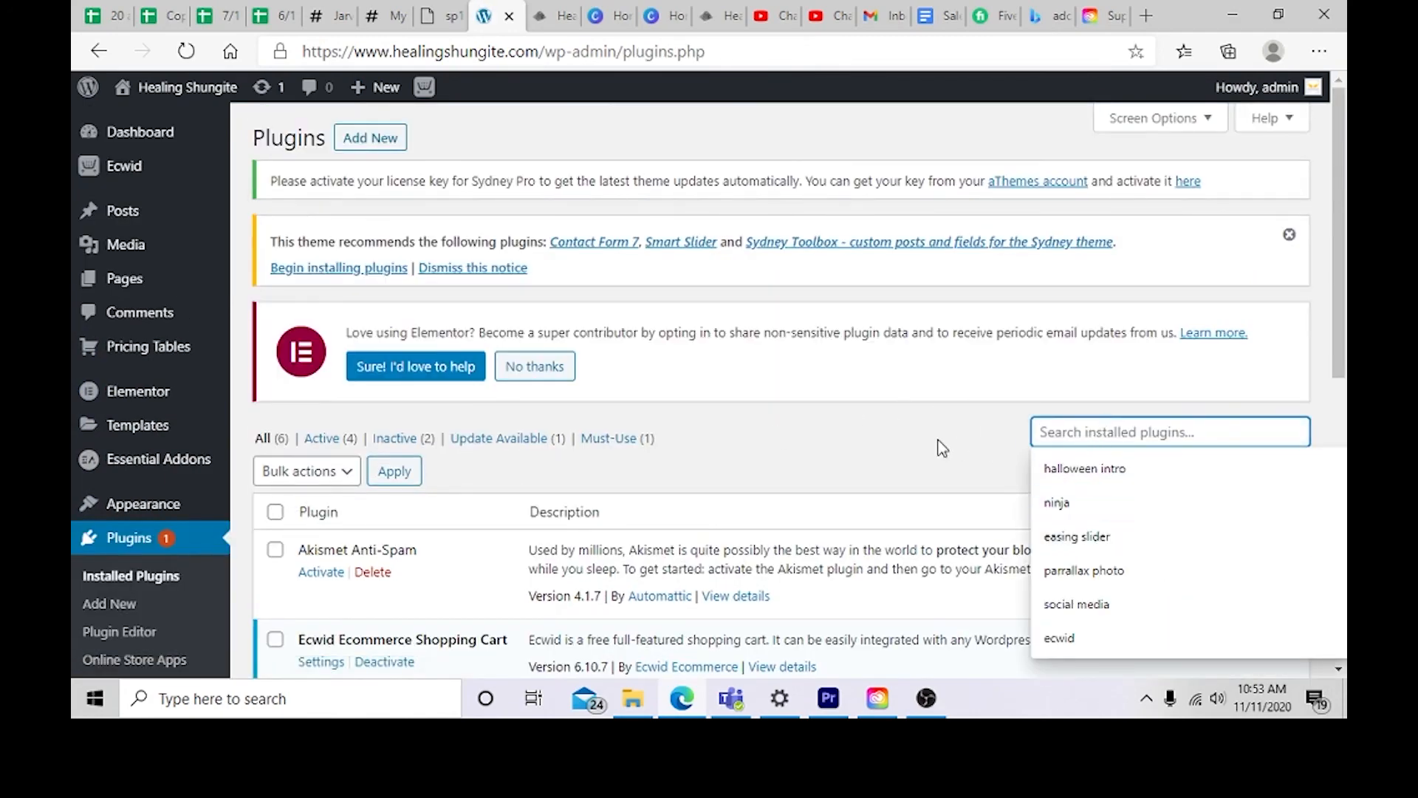
scroll(896, 355, "down", 5)
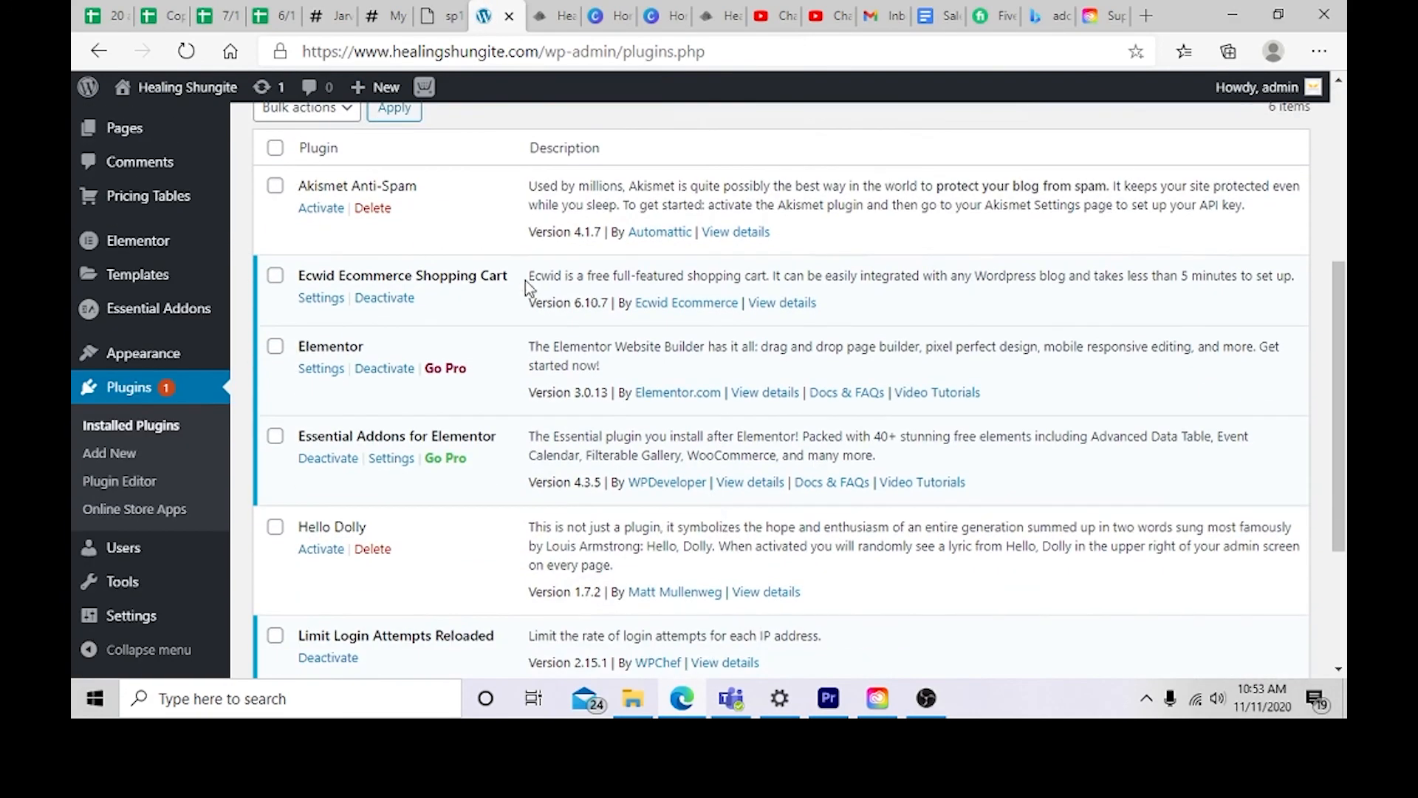
scroll(422, 367, "down", 3)
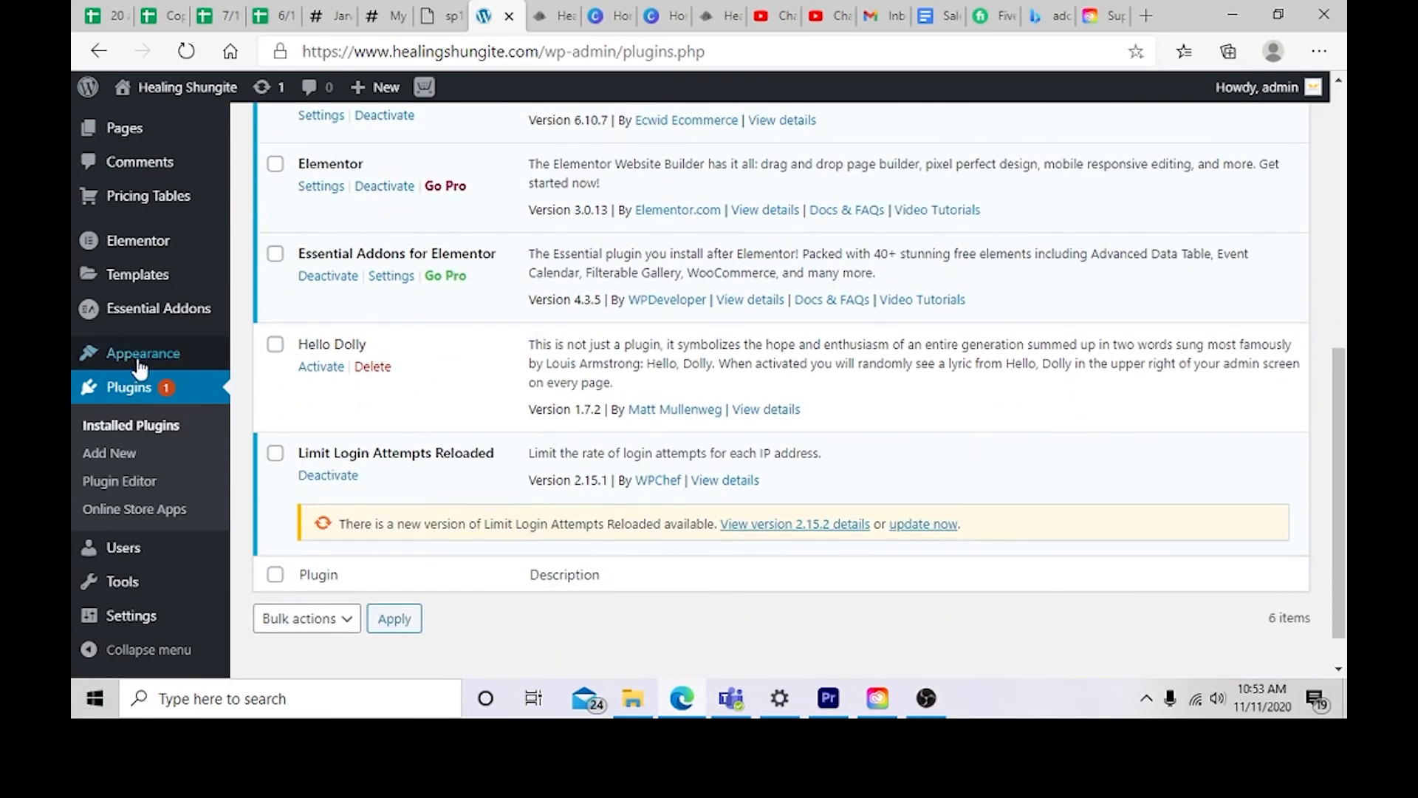
mouse_move(139, 373)
scroll(138, 377, "up", 3)
scroll(140, 355, "up", 2)
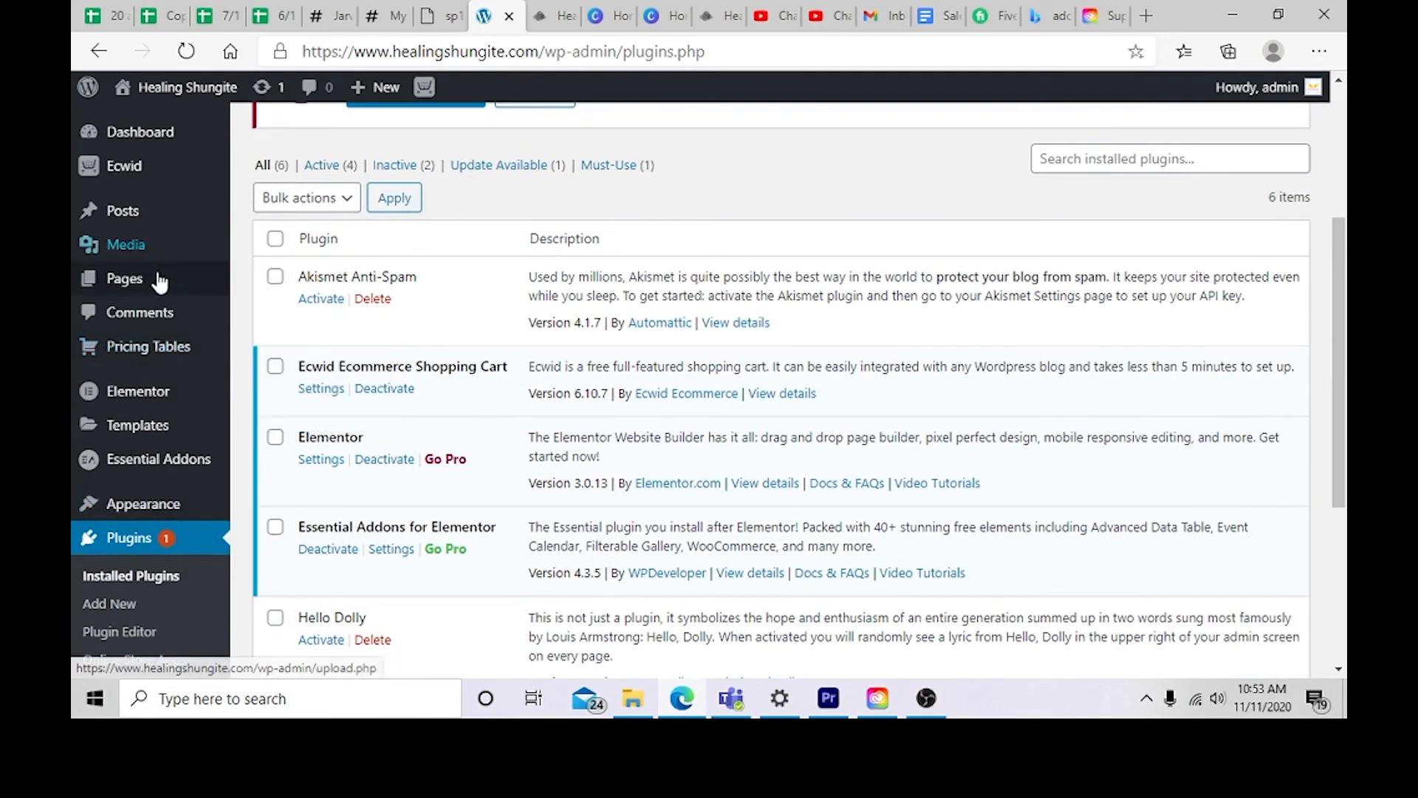
mouse_move(148, 299)
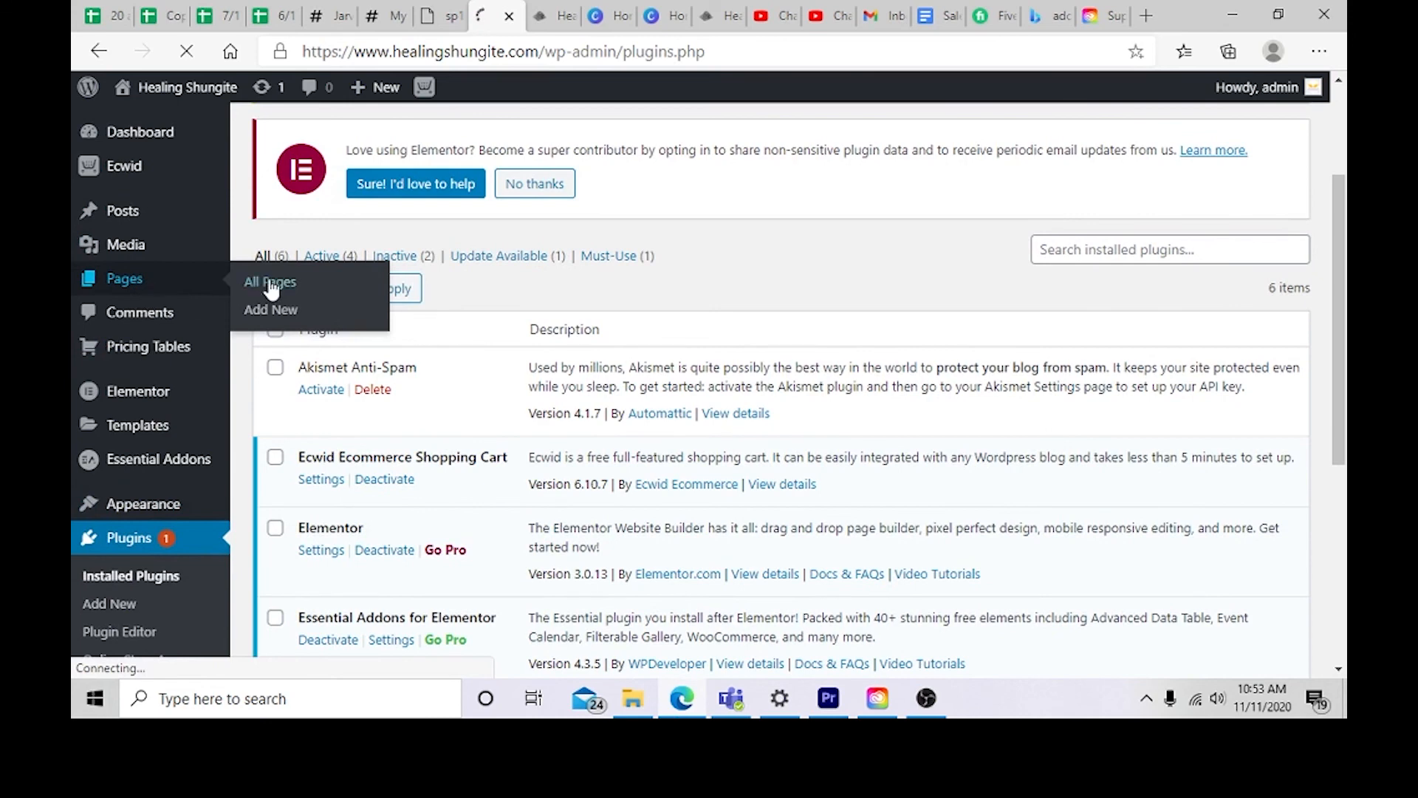
left_click(317, 289)
Step: Start a new page titled Privacy Policy
scroll(413, 487, "down", 5)
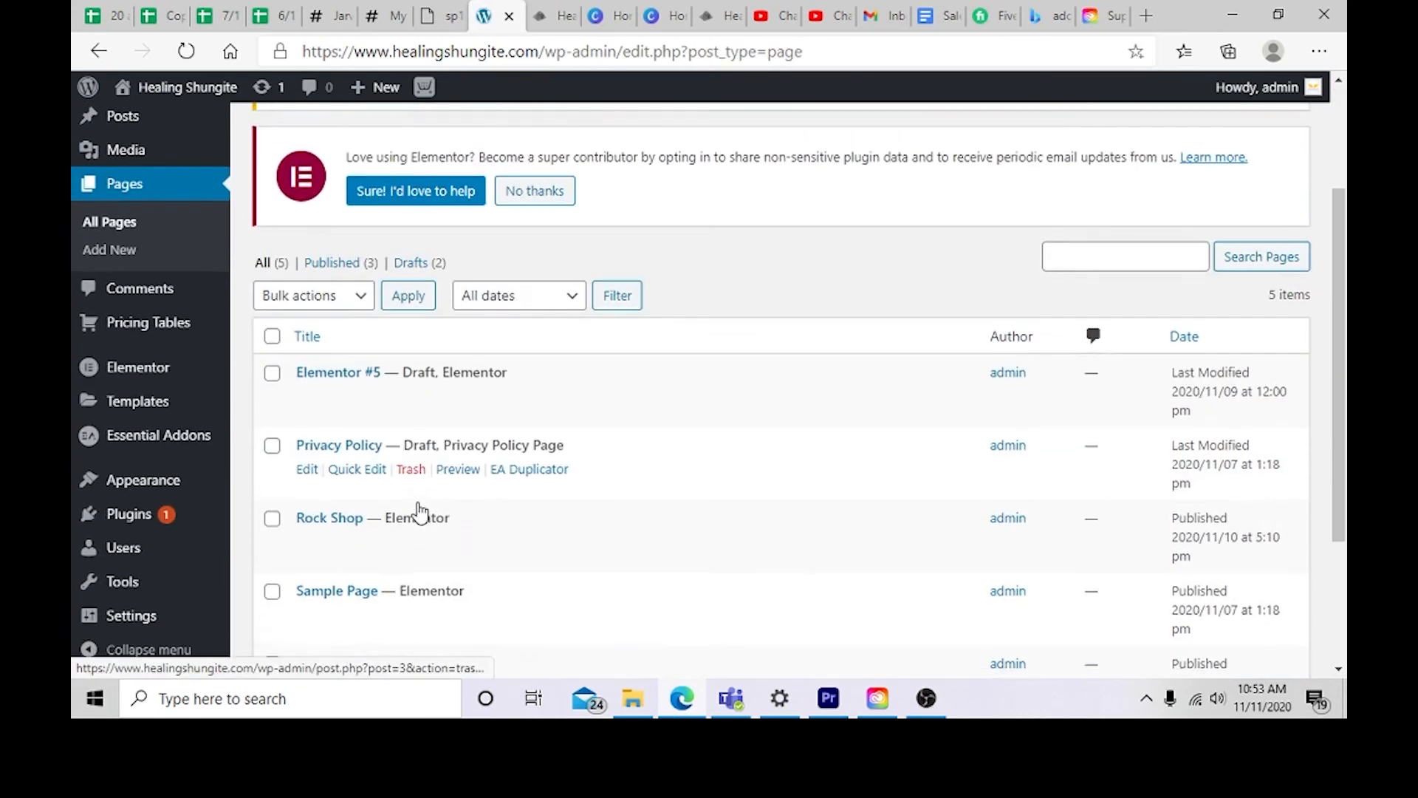
scroll(385, 573, "up", 5)
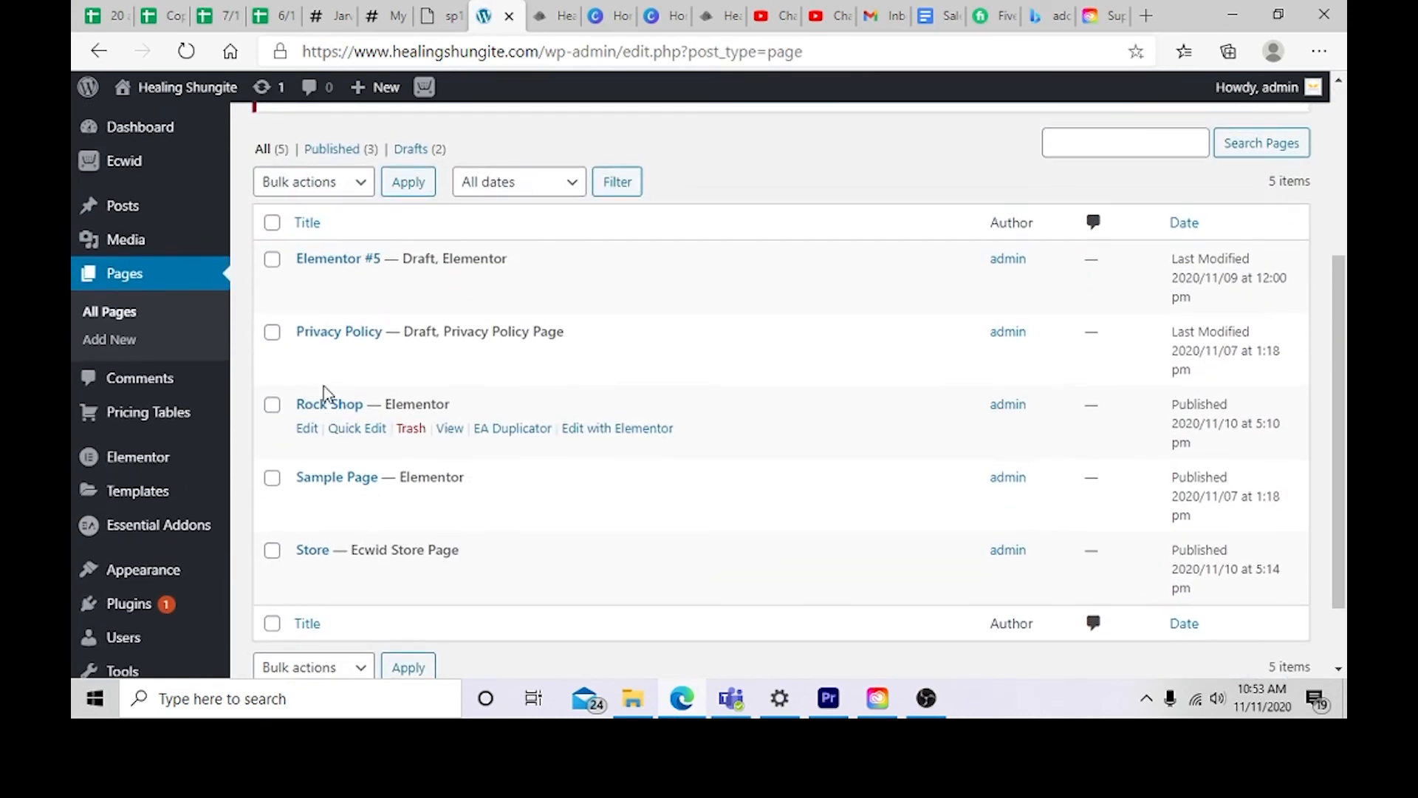
scroll(452, 303, "up", 1)
left_click(332, 136)
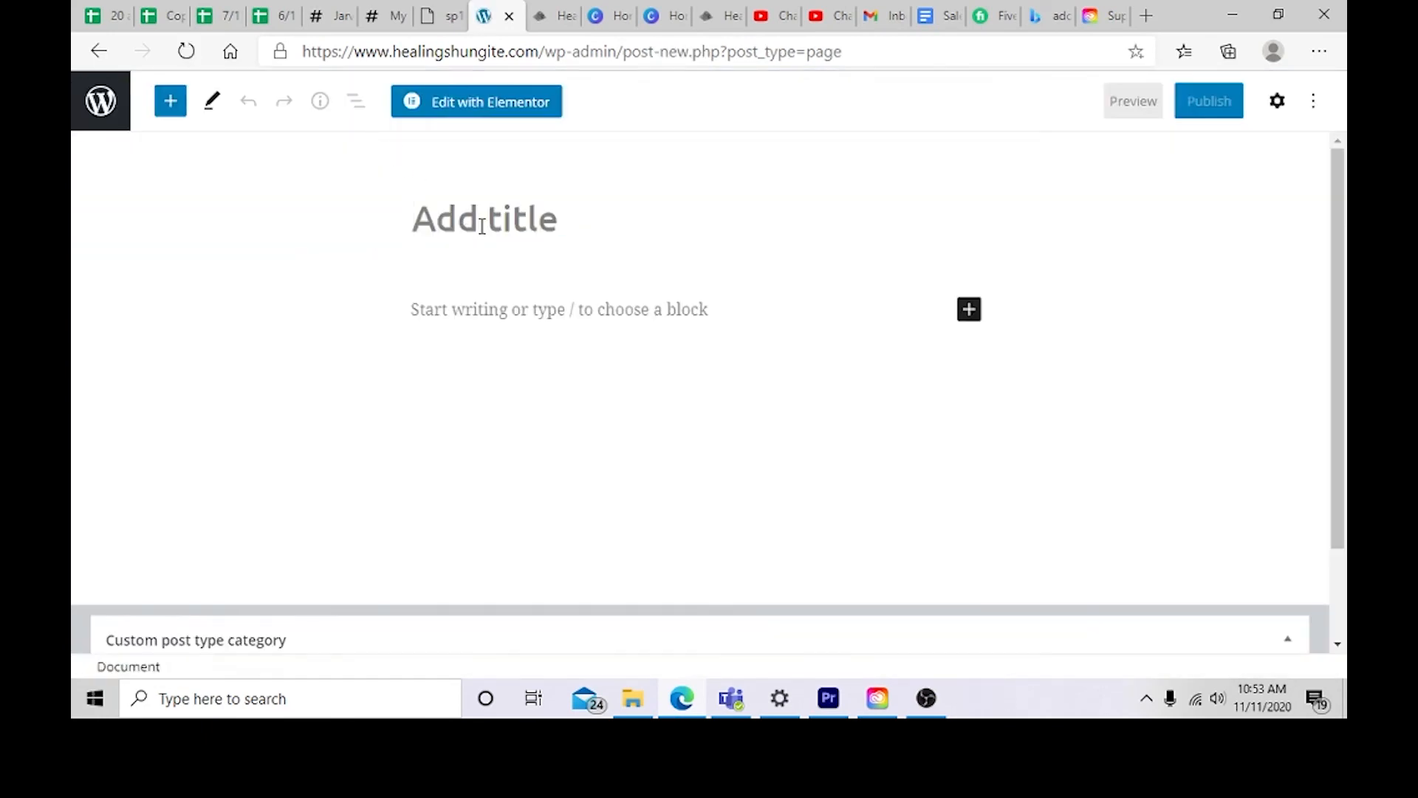
left_click(481, 226)
type("Privacy")
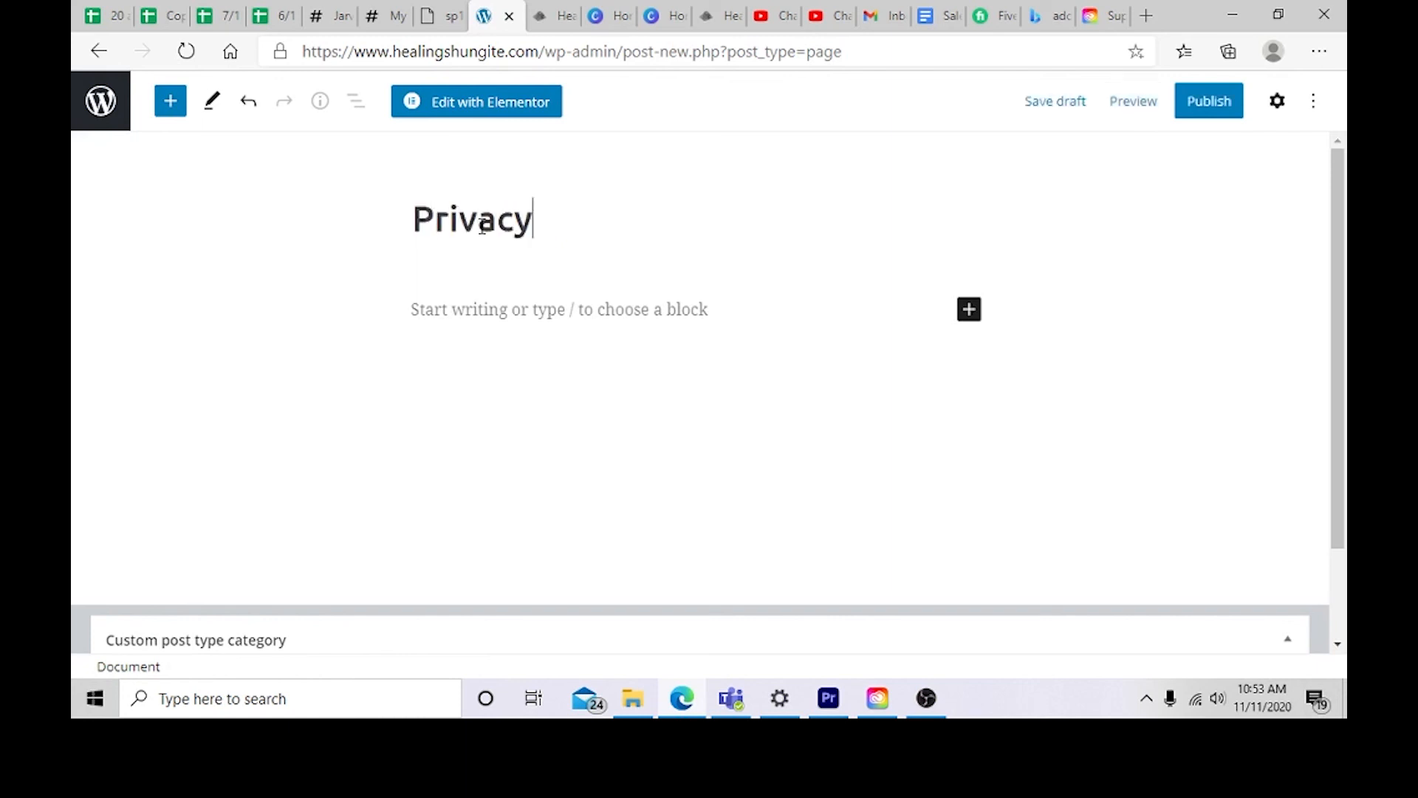
type(" Policy")
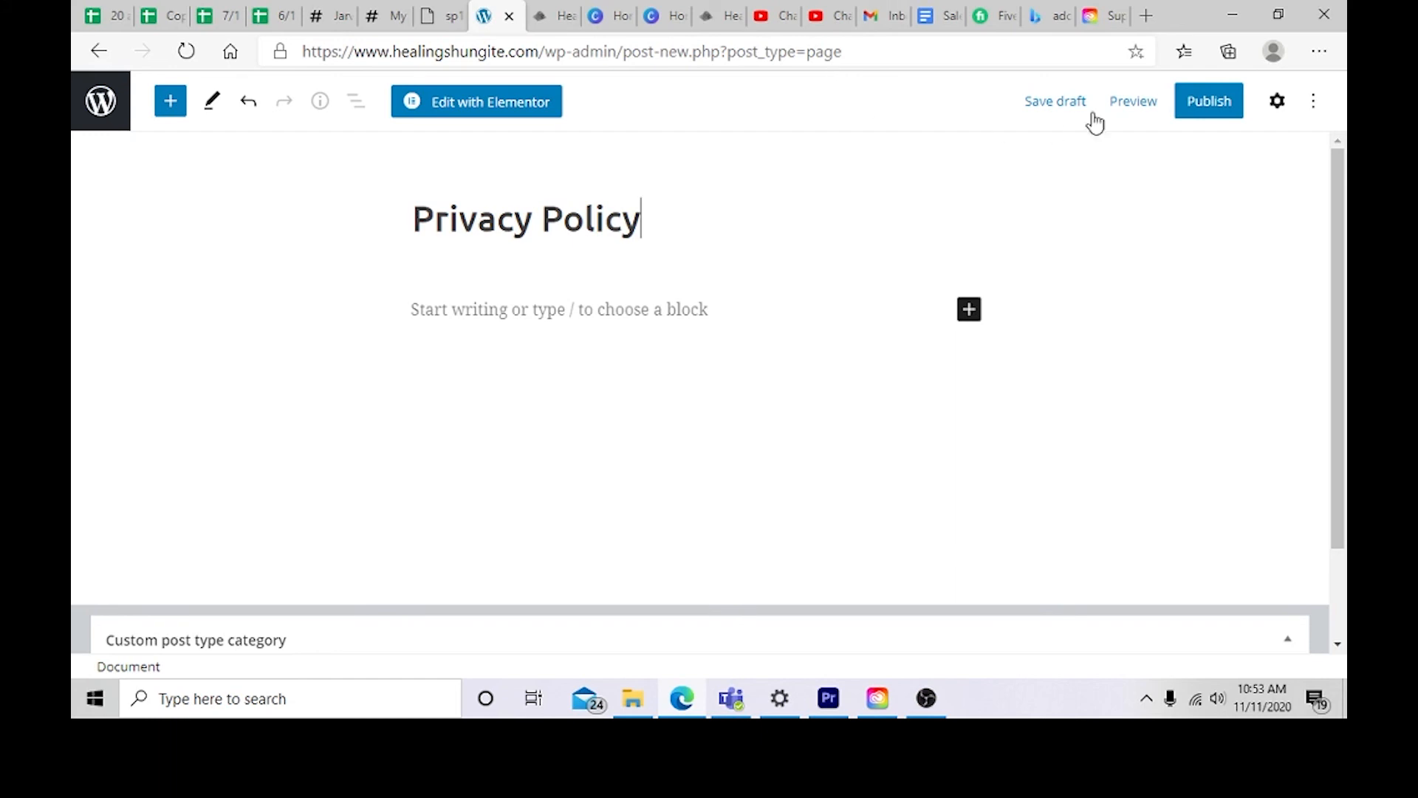
left_click(764, 361)
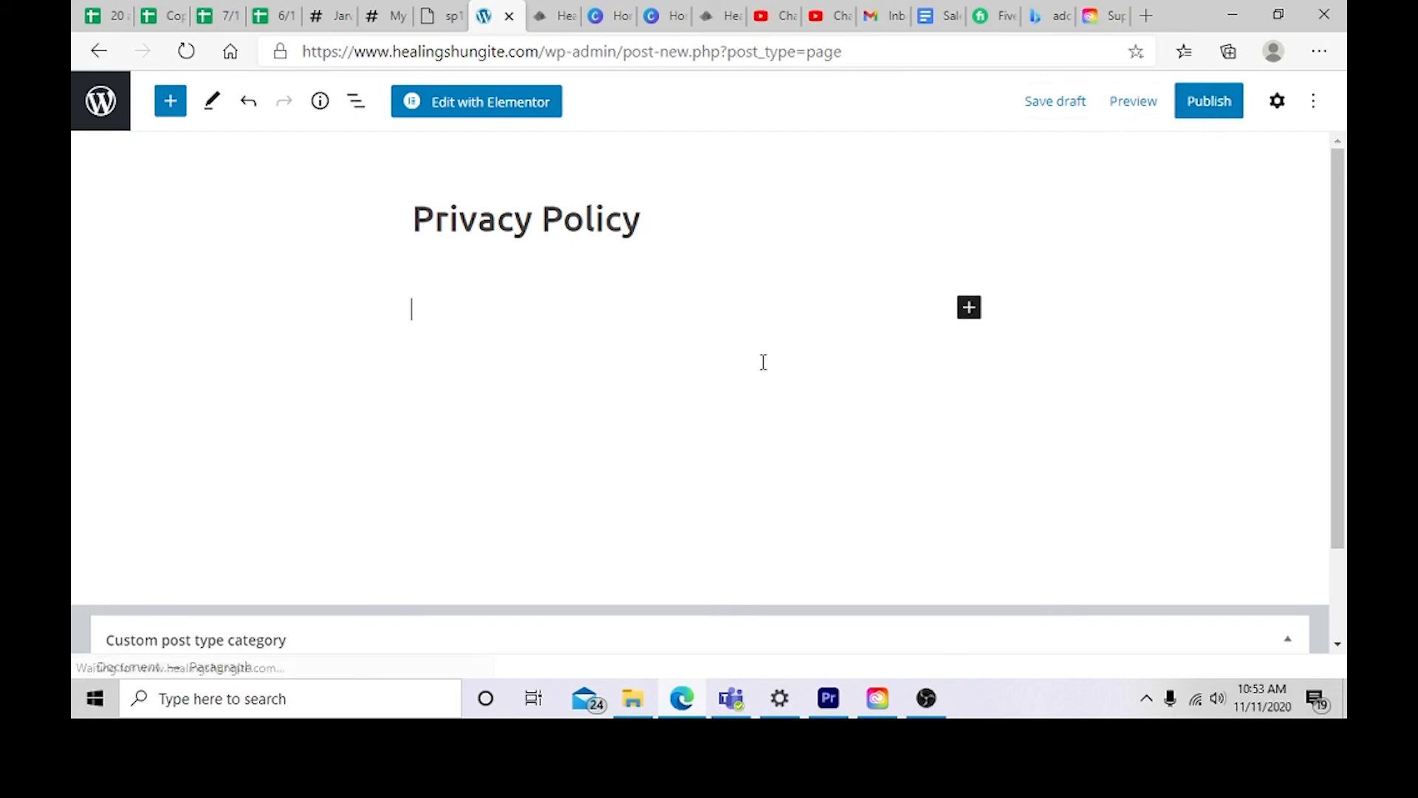
Step: Add the body text loreum ipsum and publish the Privacy Policy page
type("loreum ipsum")
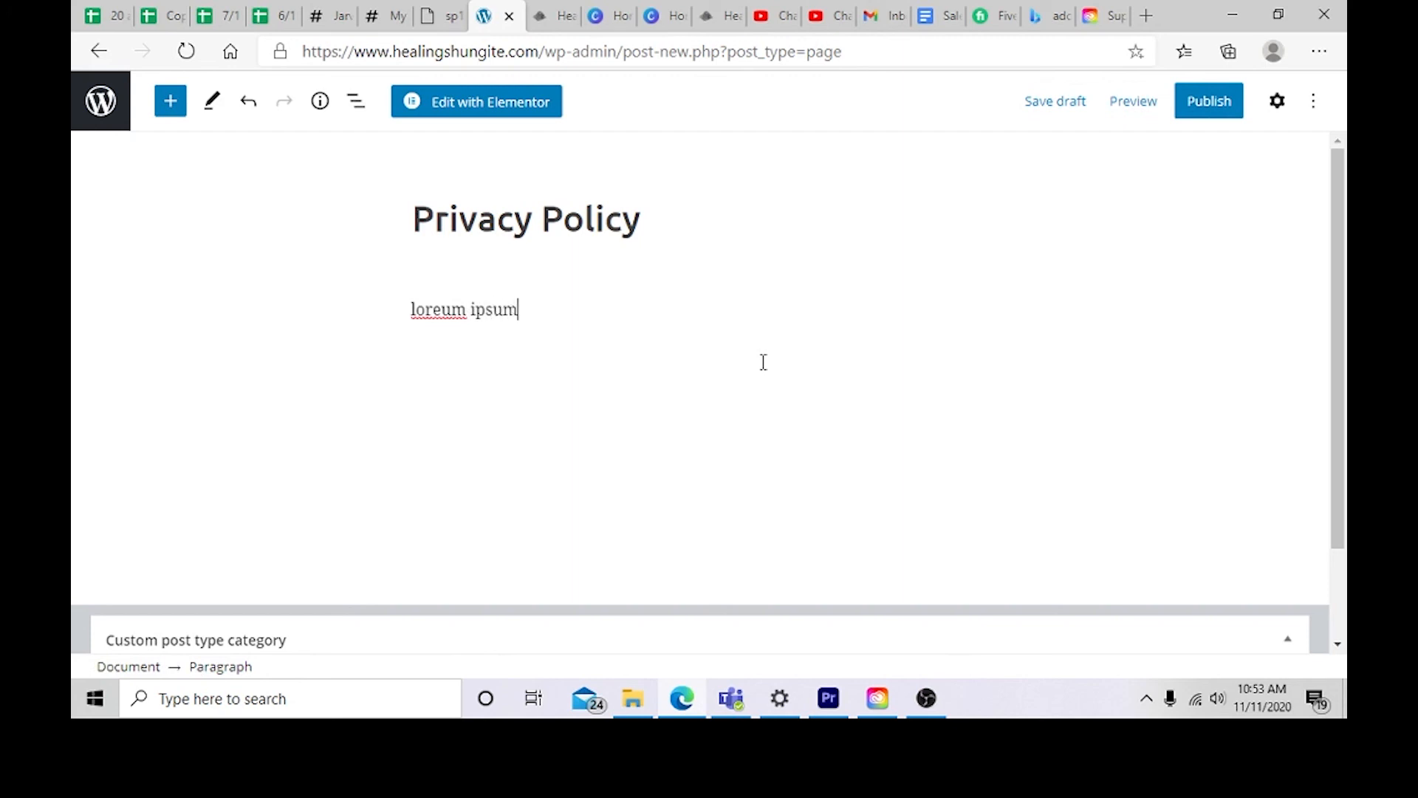
left_click(1179, 105)
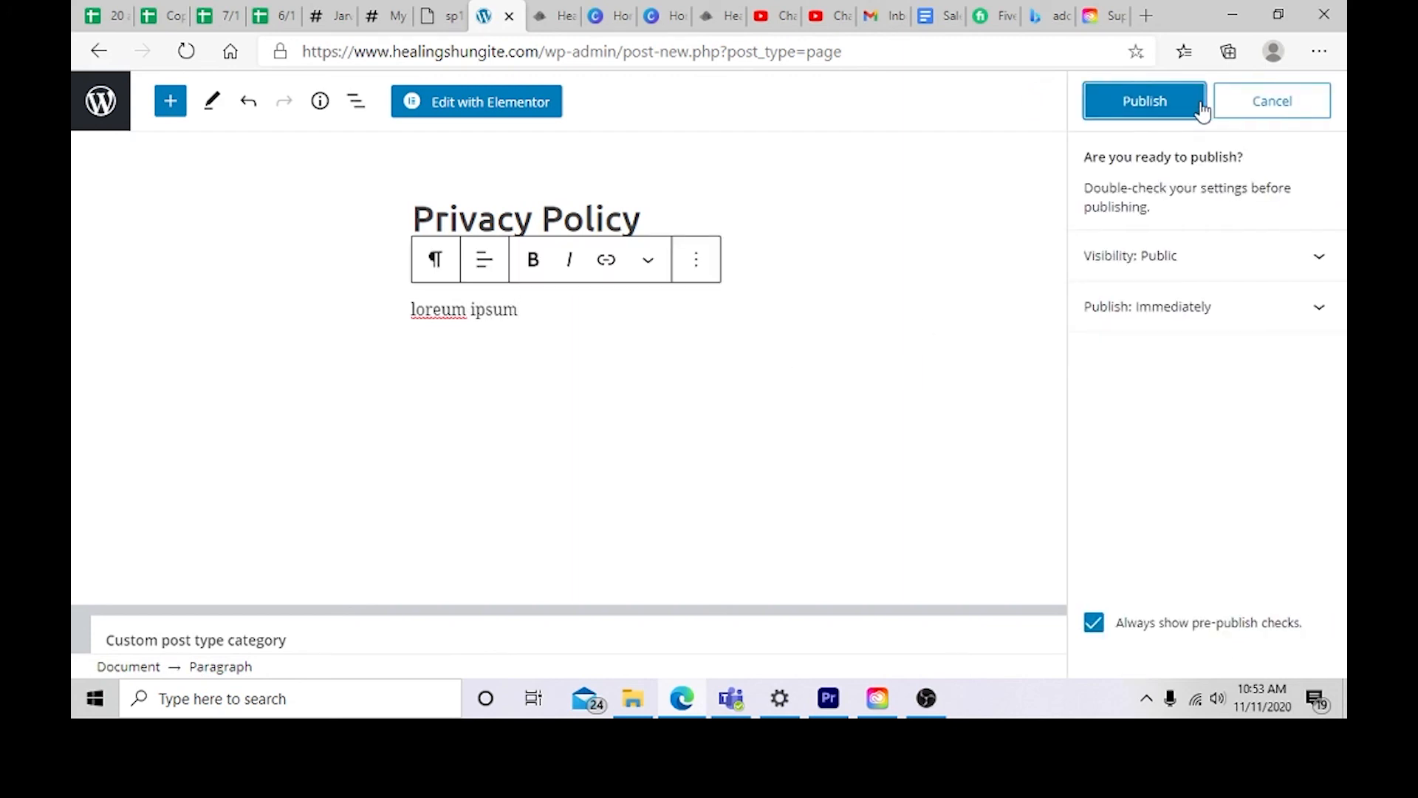
left_click(1160, 106)
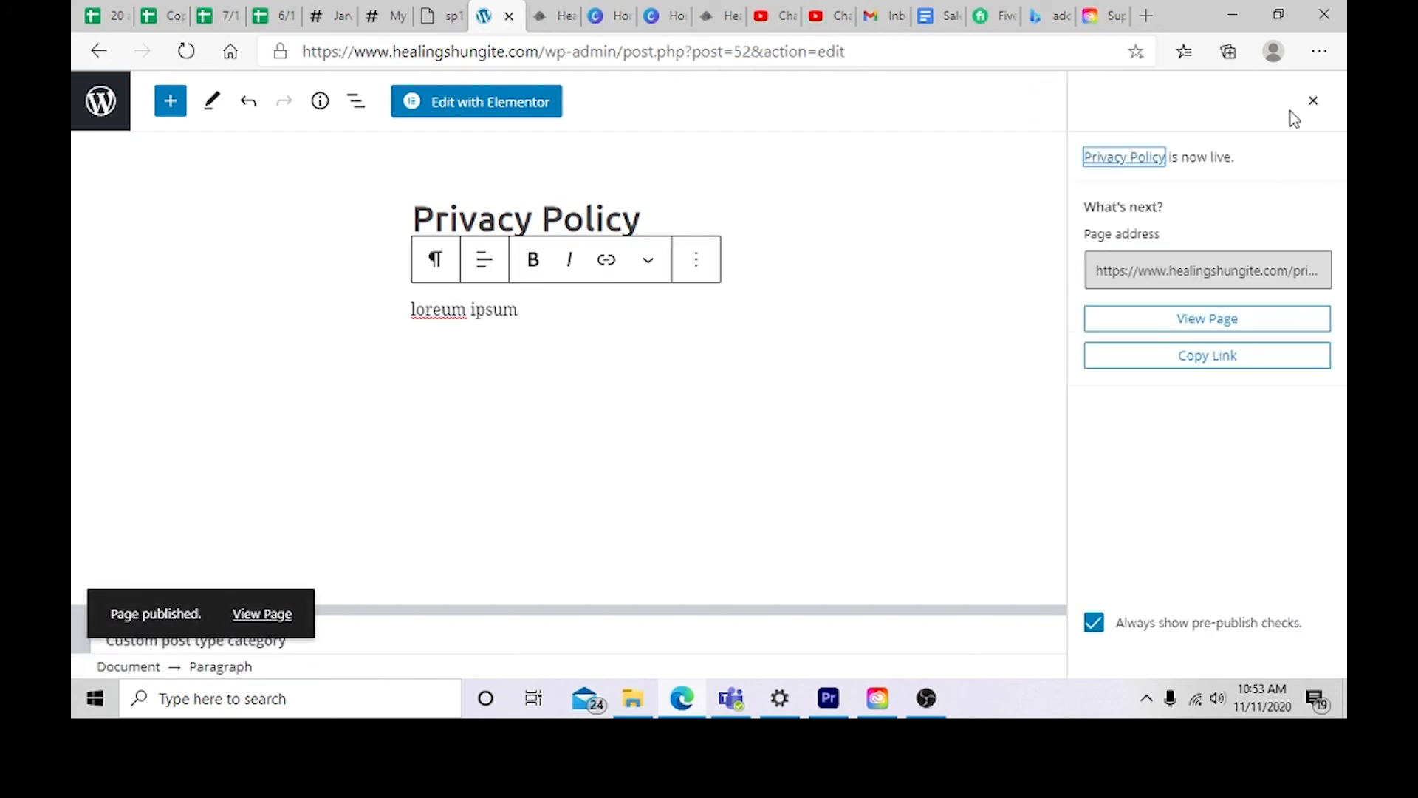
left_click(1313, 102)
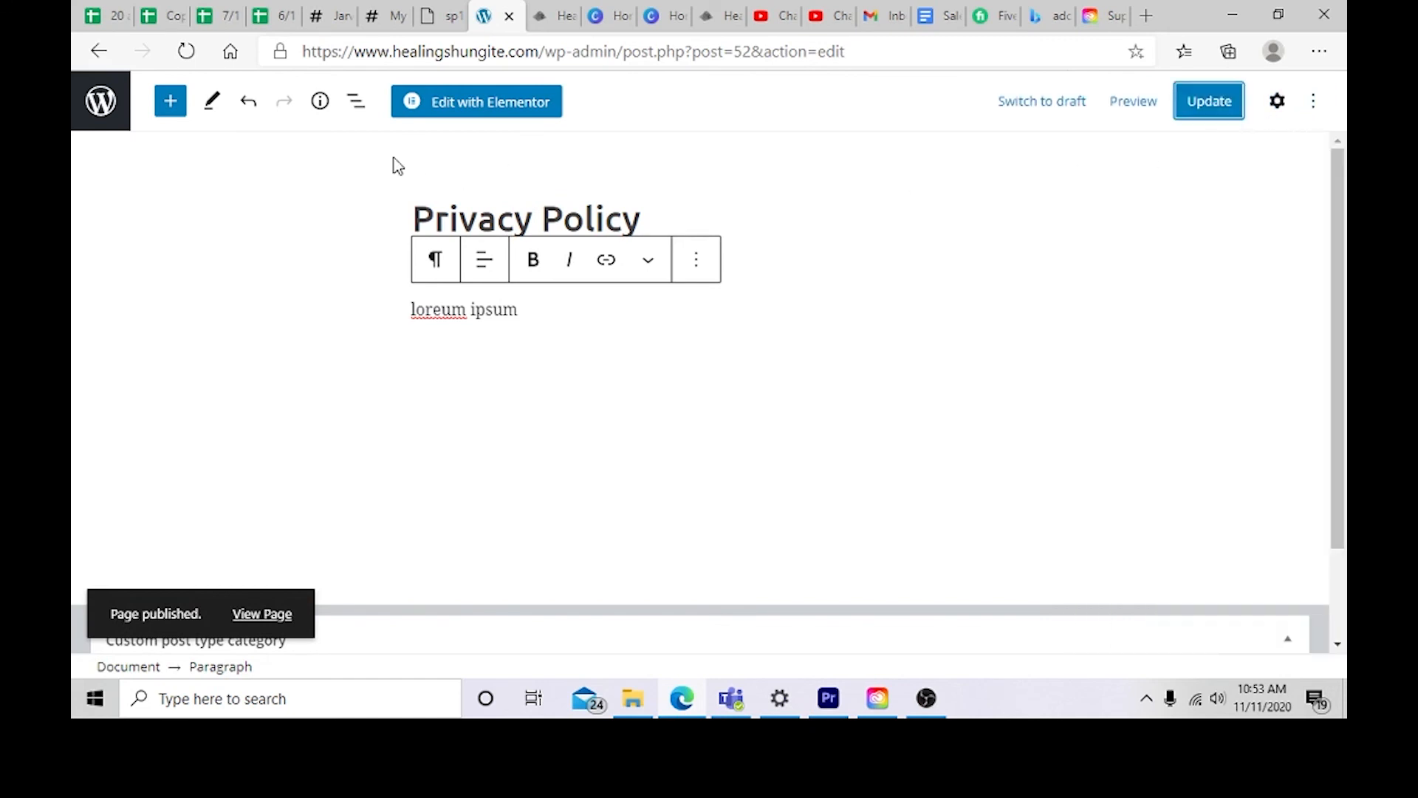
Step: Start another new page titled Shipping Policy
left_click(96, 107)
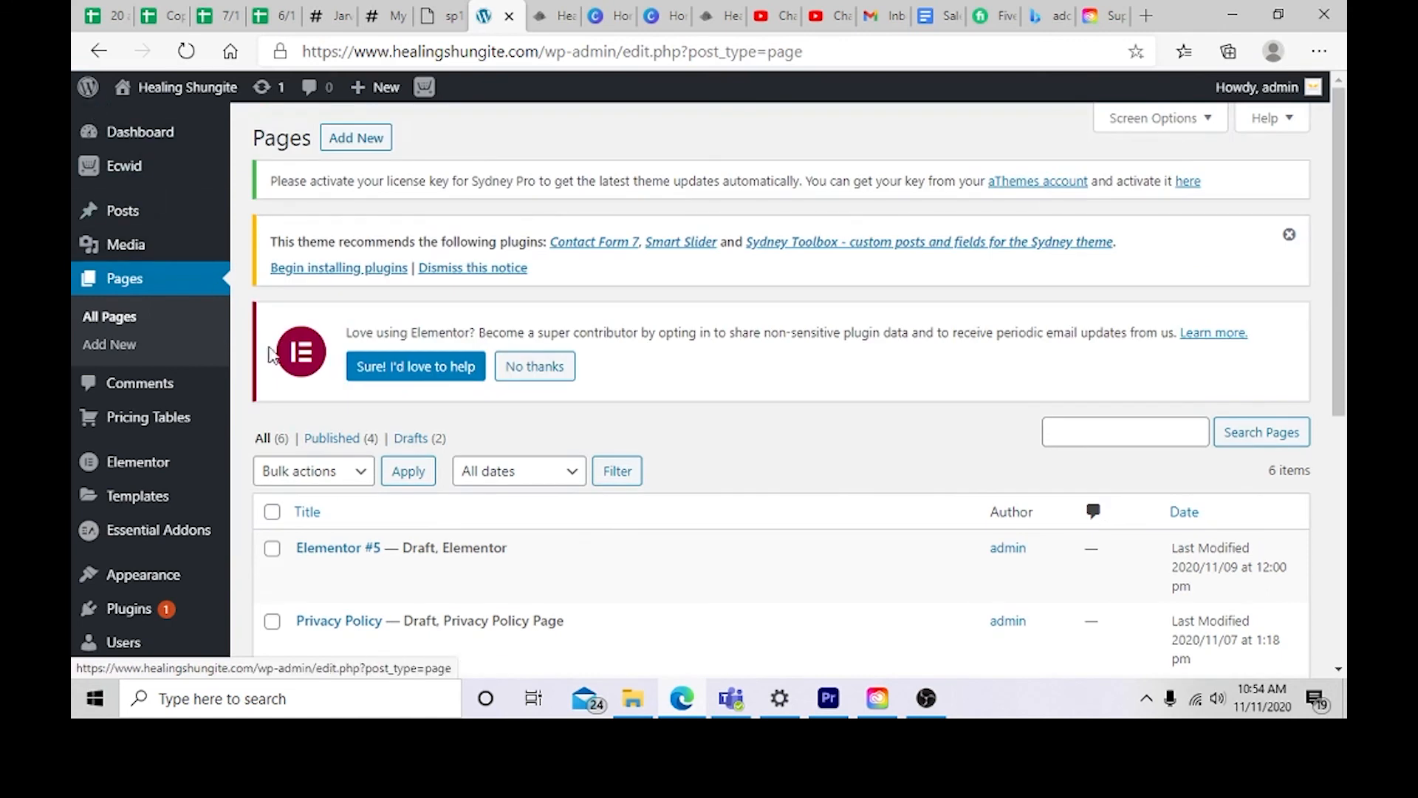
left_click(435, 368)
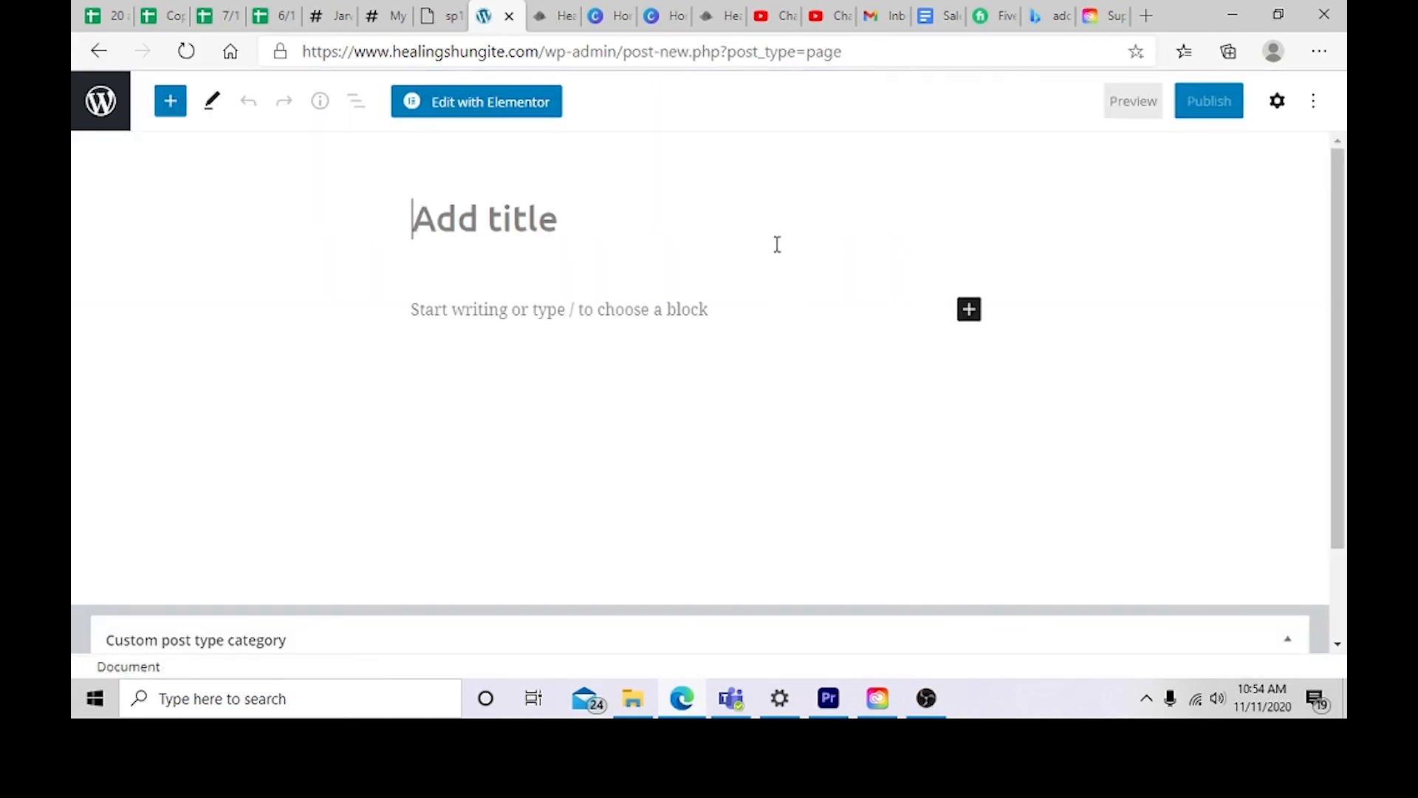
type("Shipping ")
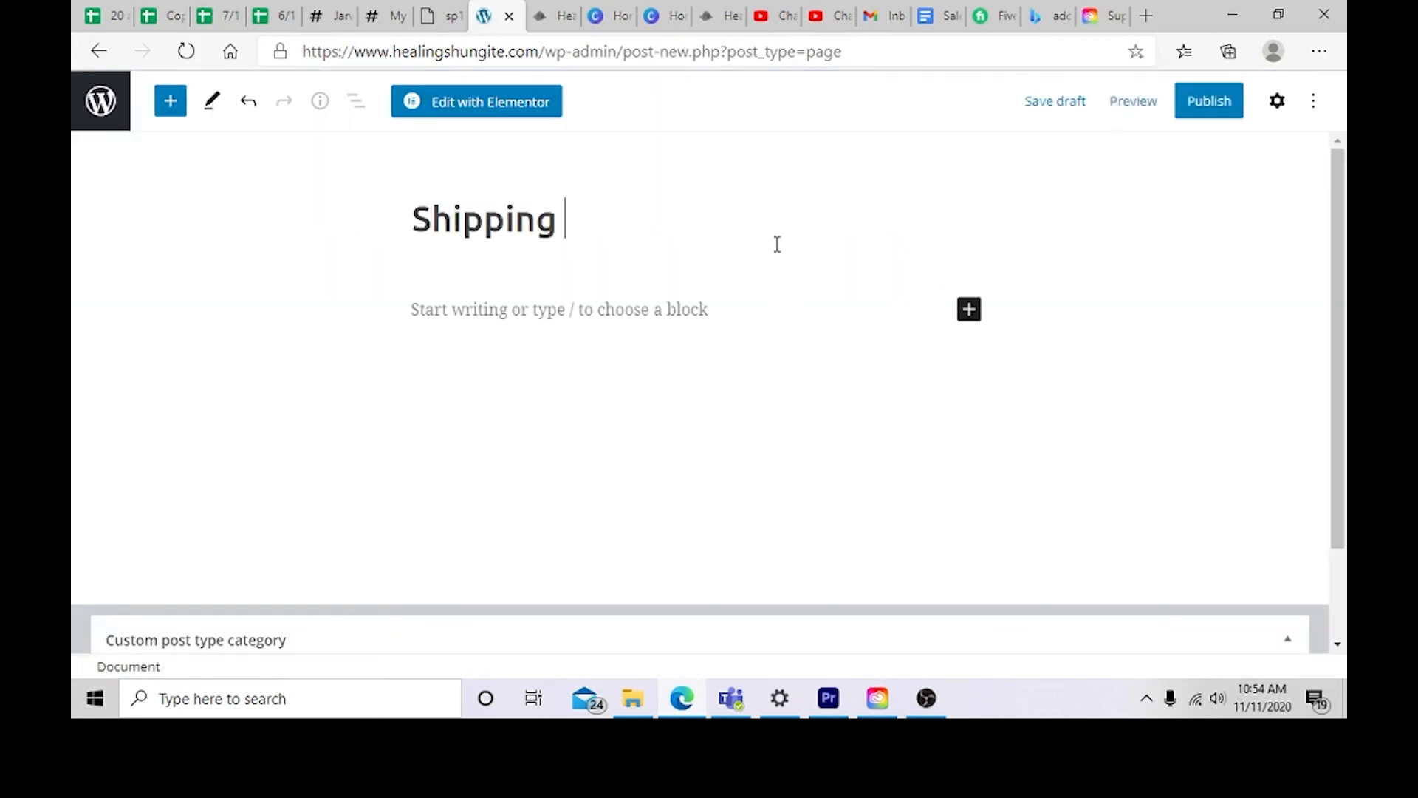
type("Policty")
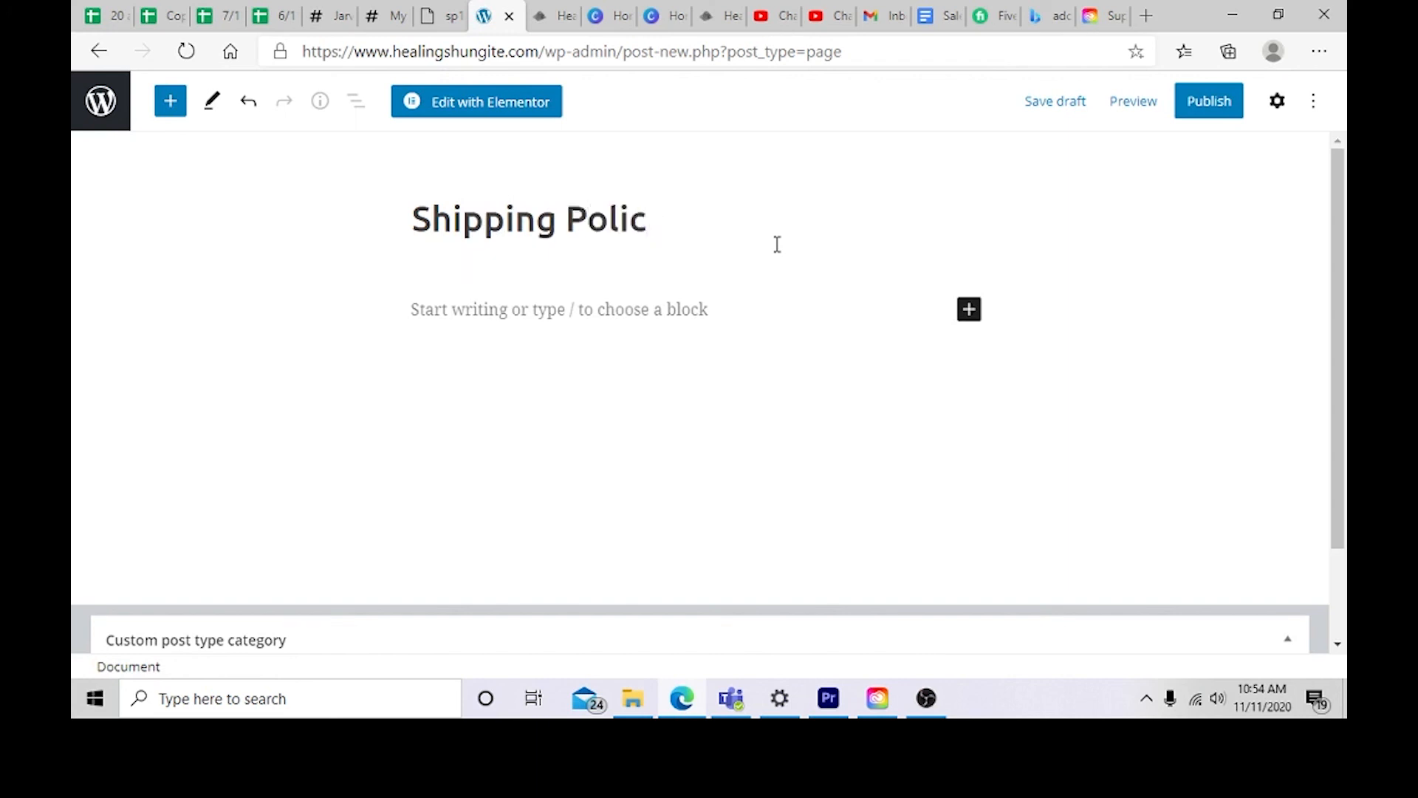
right_click(777, 244)
left_click(703, 320)
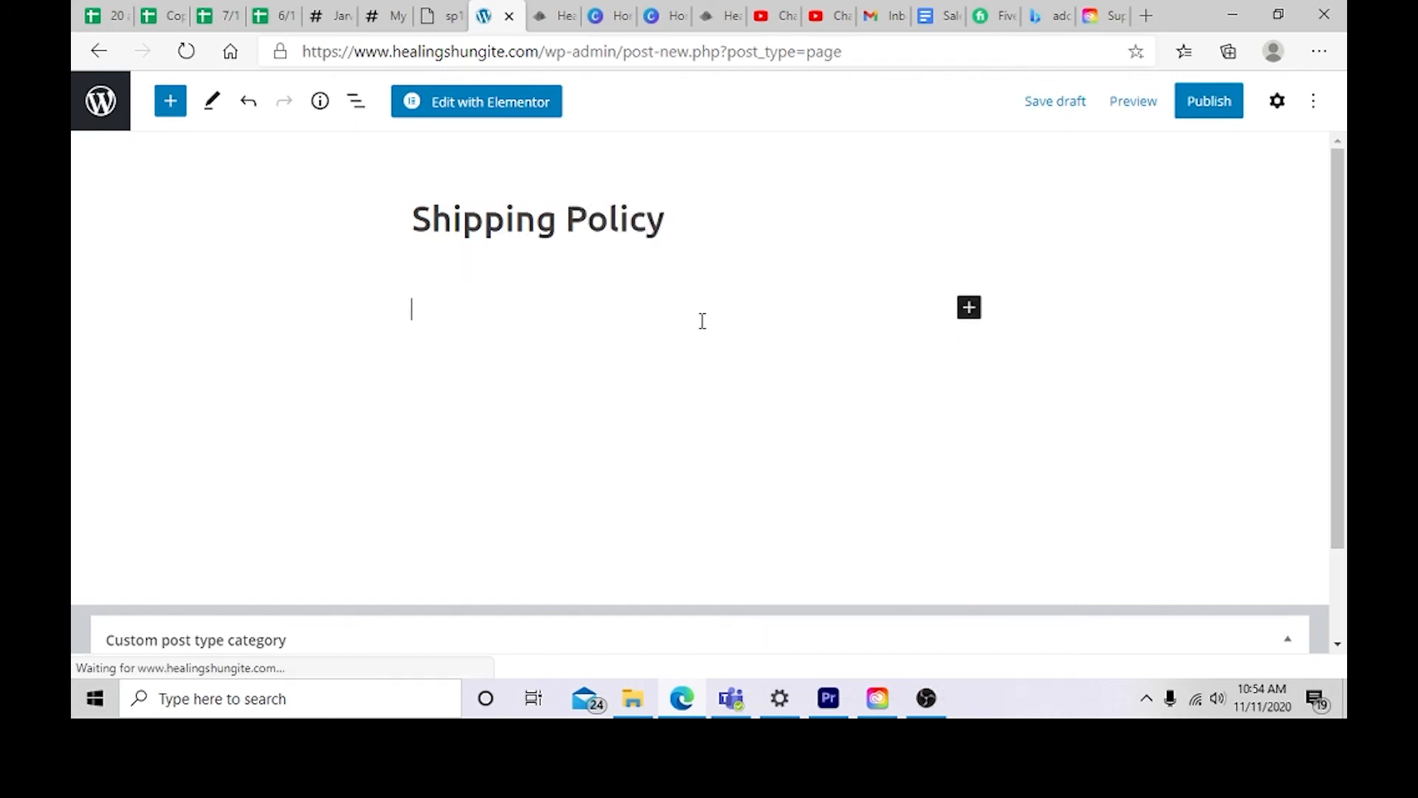
Step: Add the body text lorem ipsum and publish the Shipping Policy page
type("lorem ipsum")
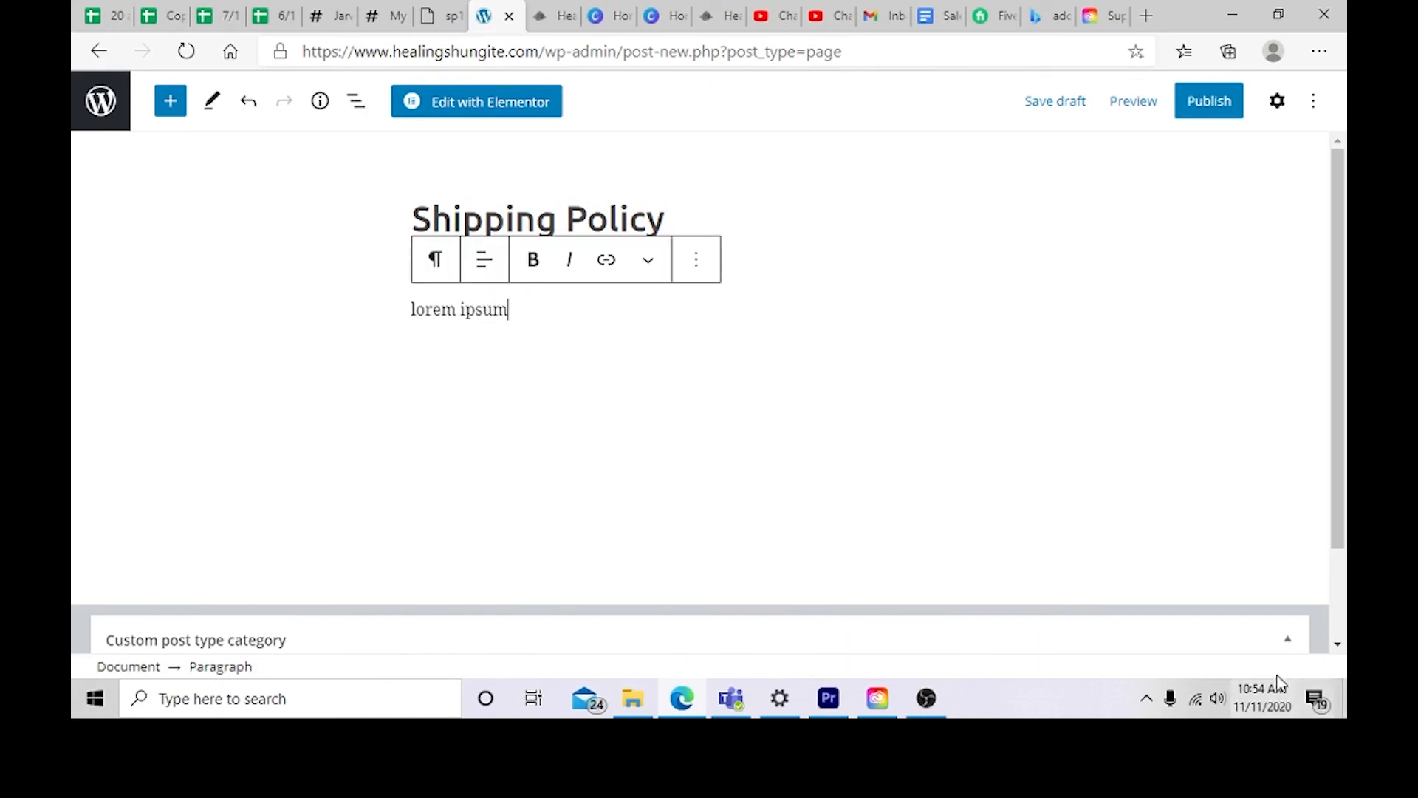
left_click(1244, 117)
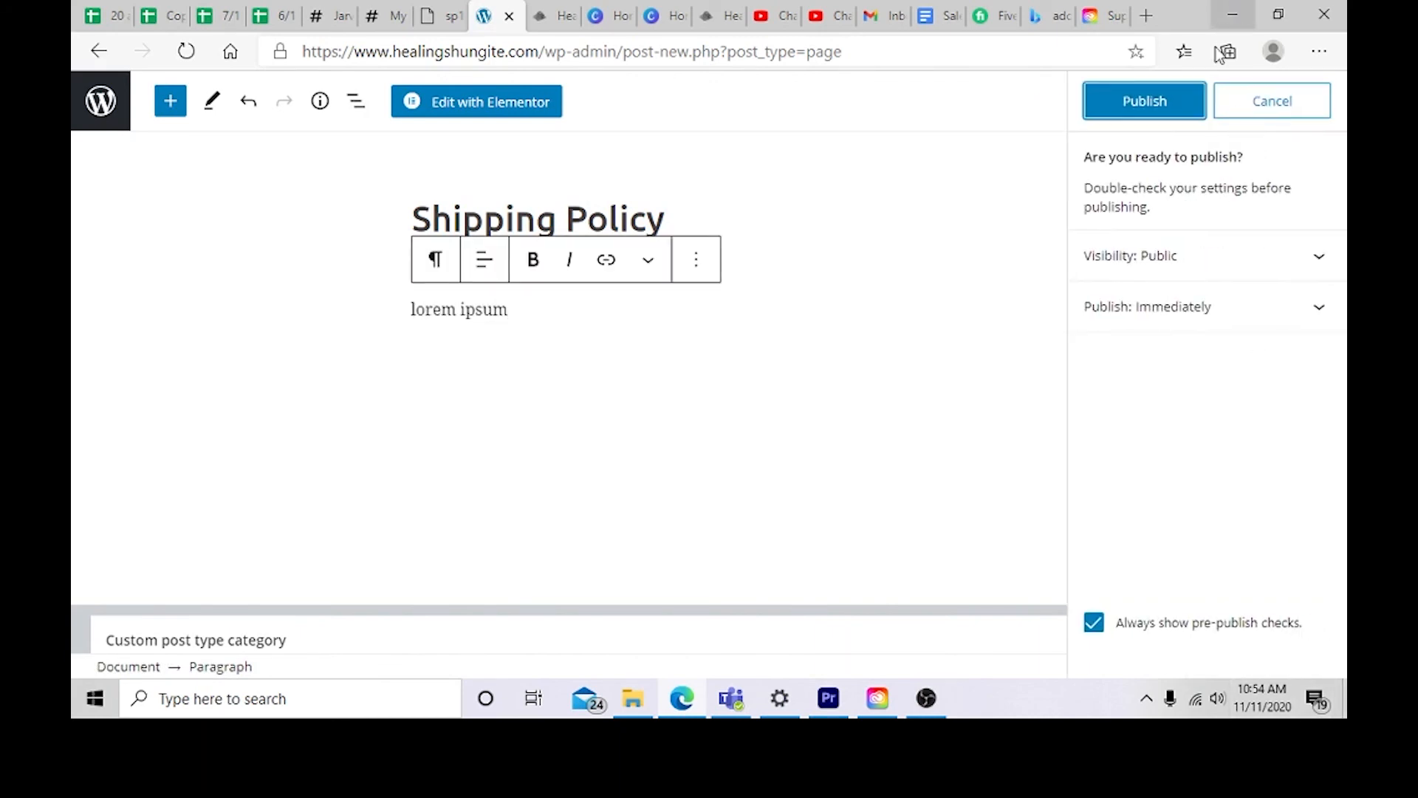
left_click(1185, 101)
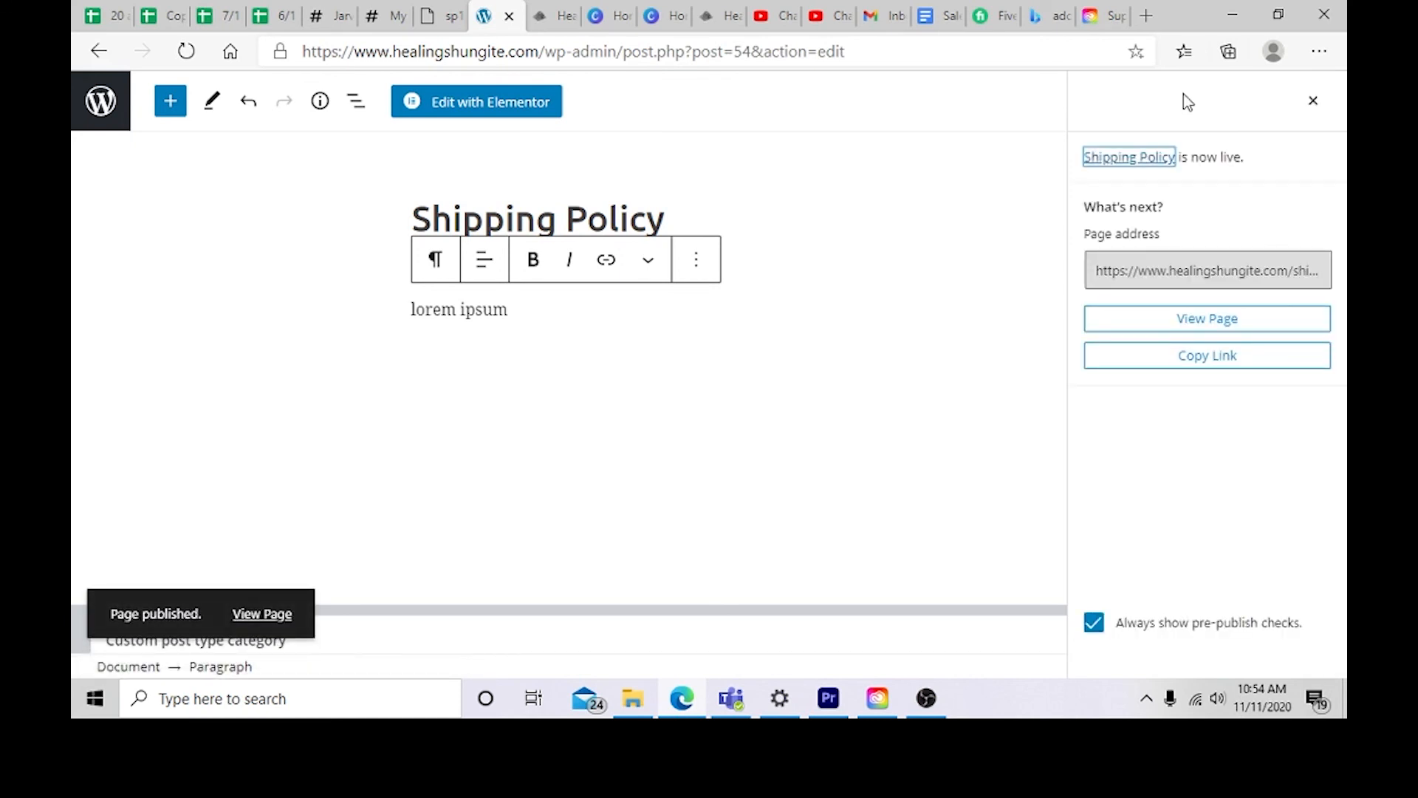
left_click(1315, 101)
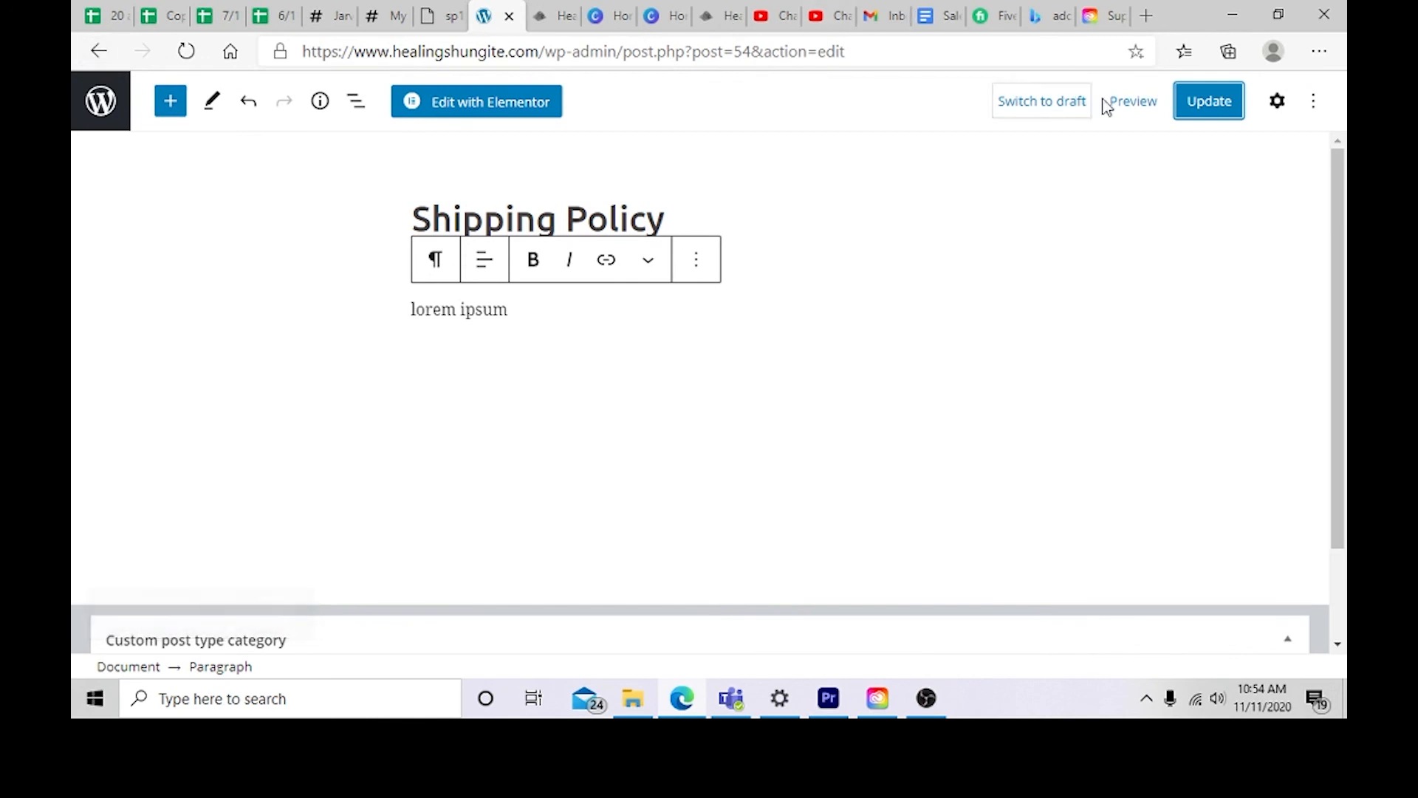
left_click(1133, 105)
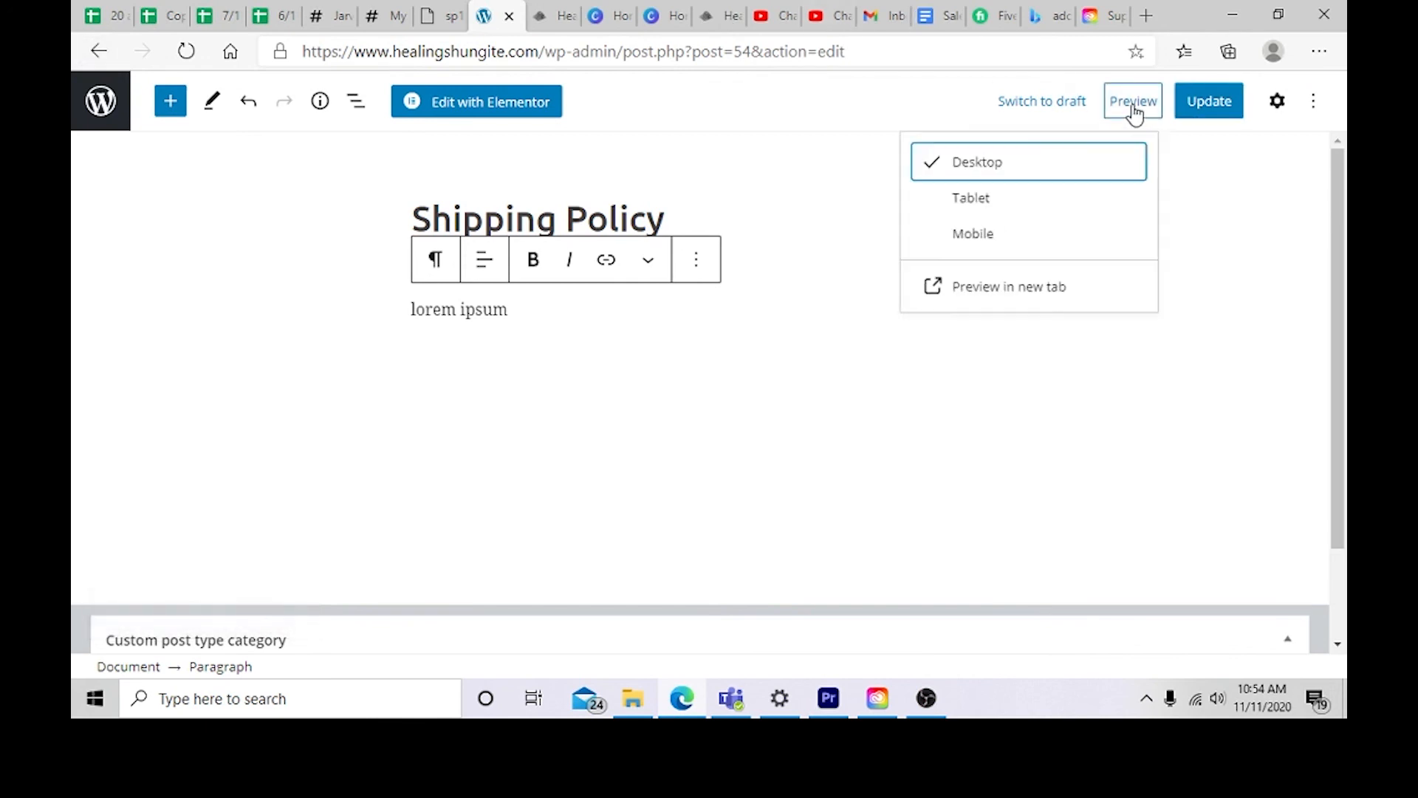
left_click(1033, 233)
left_click(1035, 201)
left_click(1036, 168)
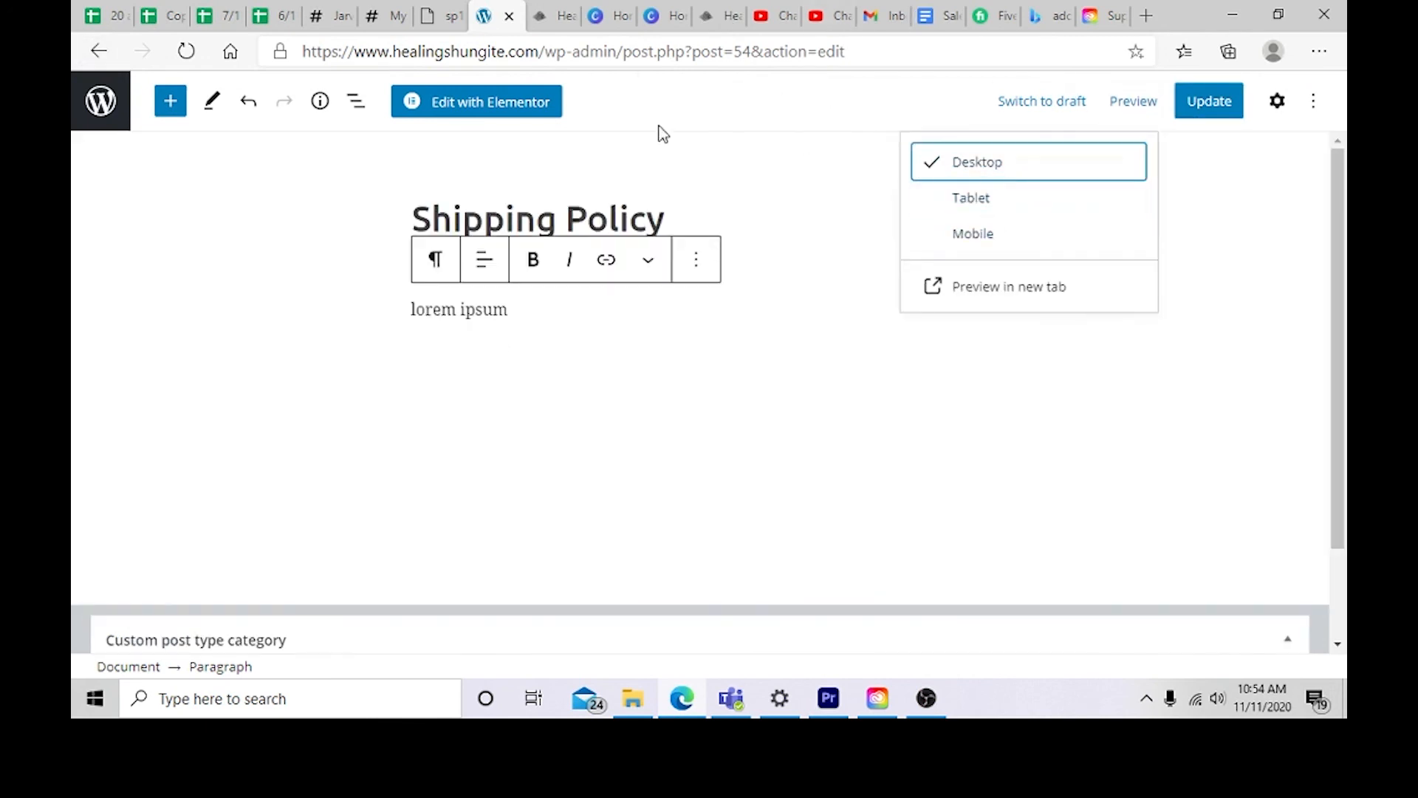
Step: Open the newly published Privacy Policy page in Elementor
left_click(97, 51)
scroll(428, 326, "down", 5)
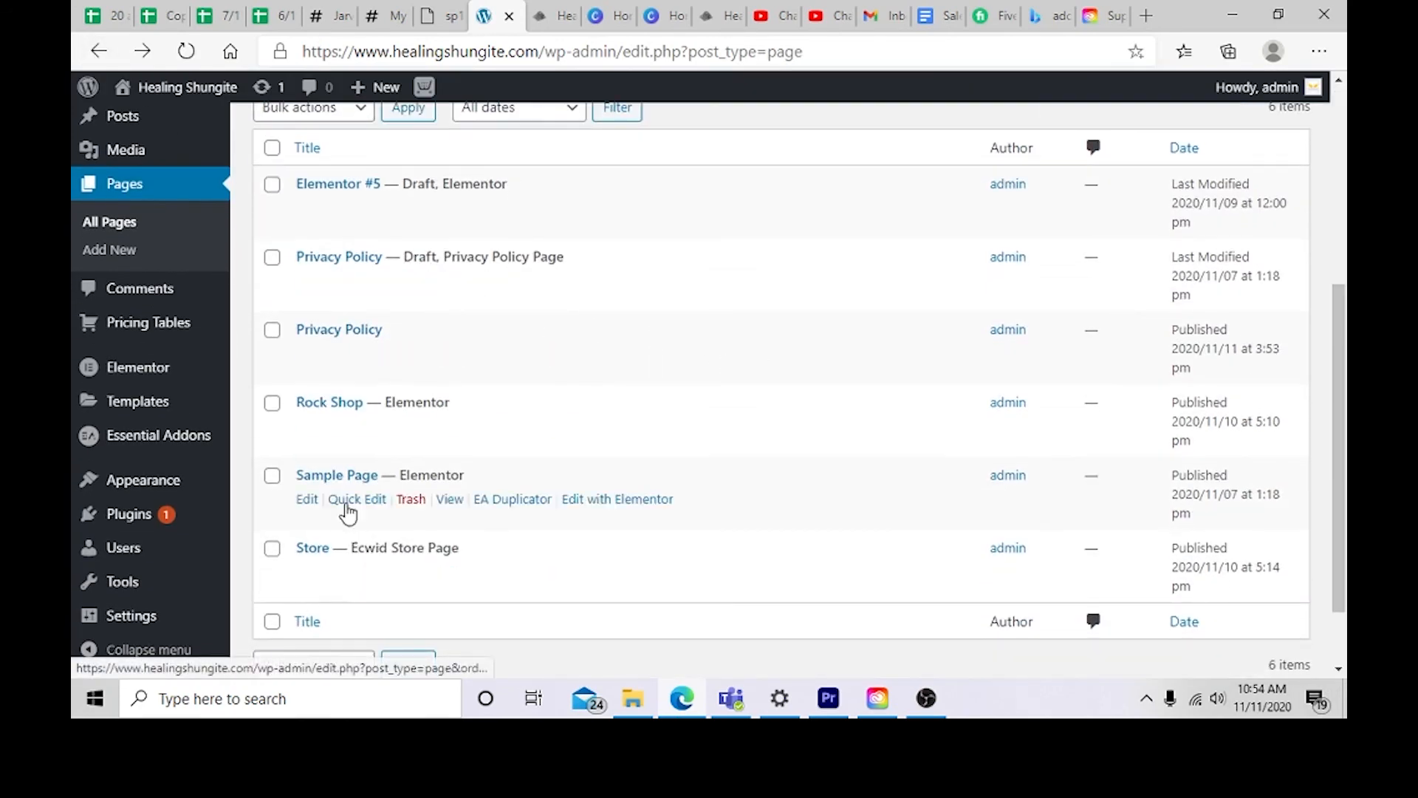
scroll(332, 436, "up", 2)
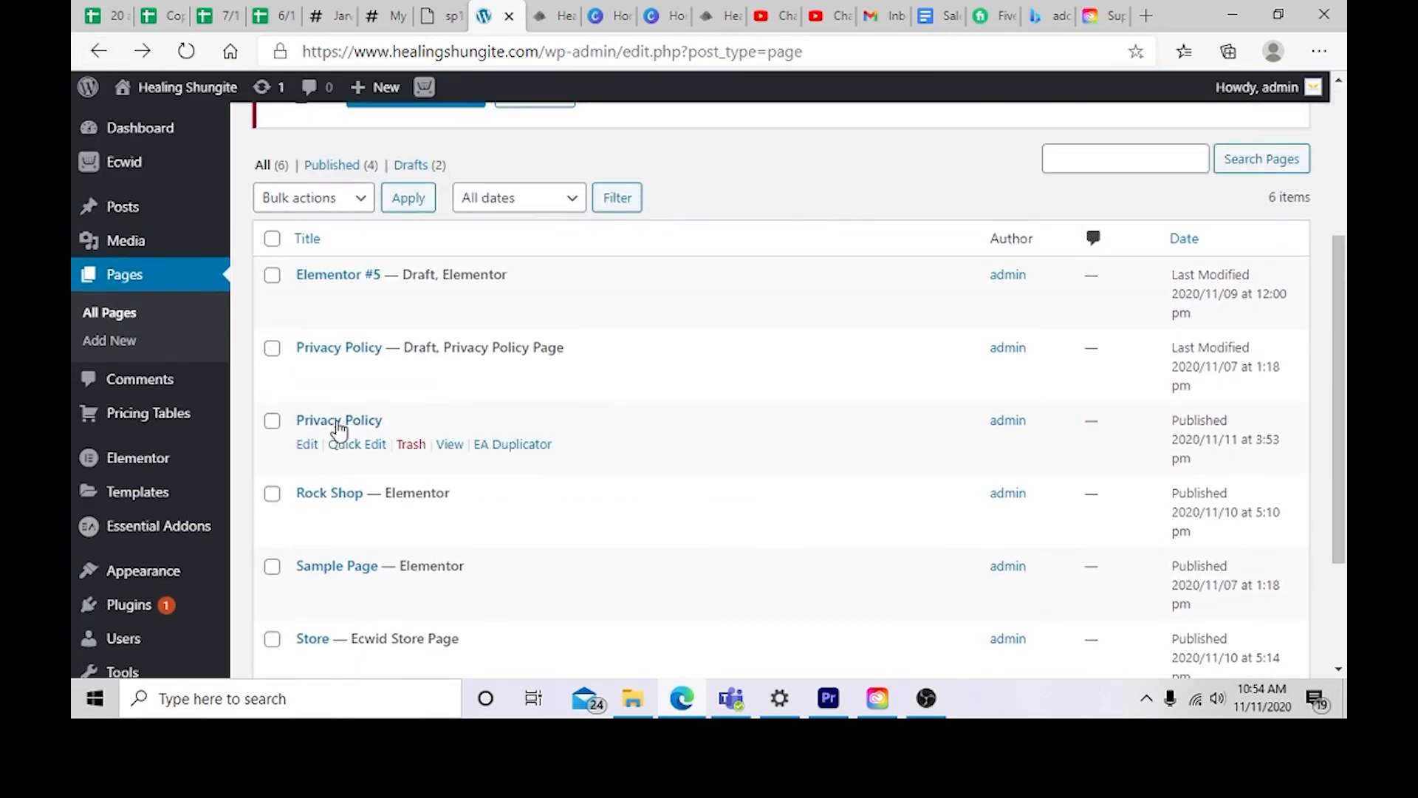
left_click(307, 446)
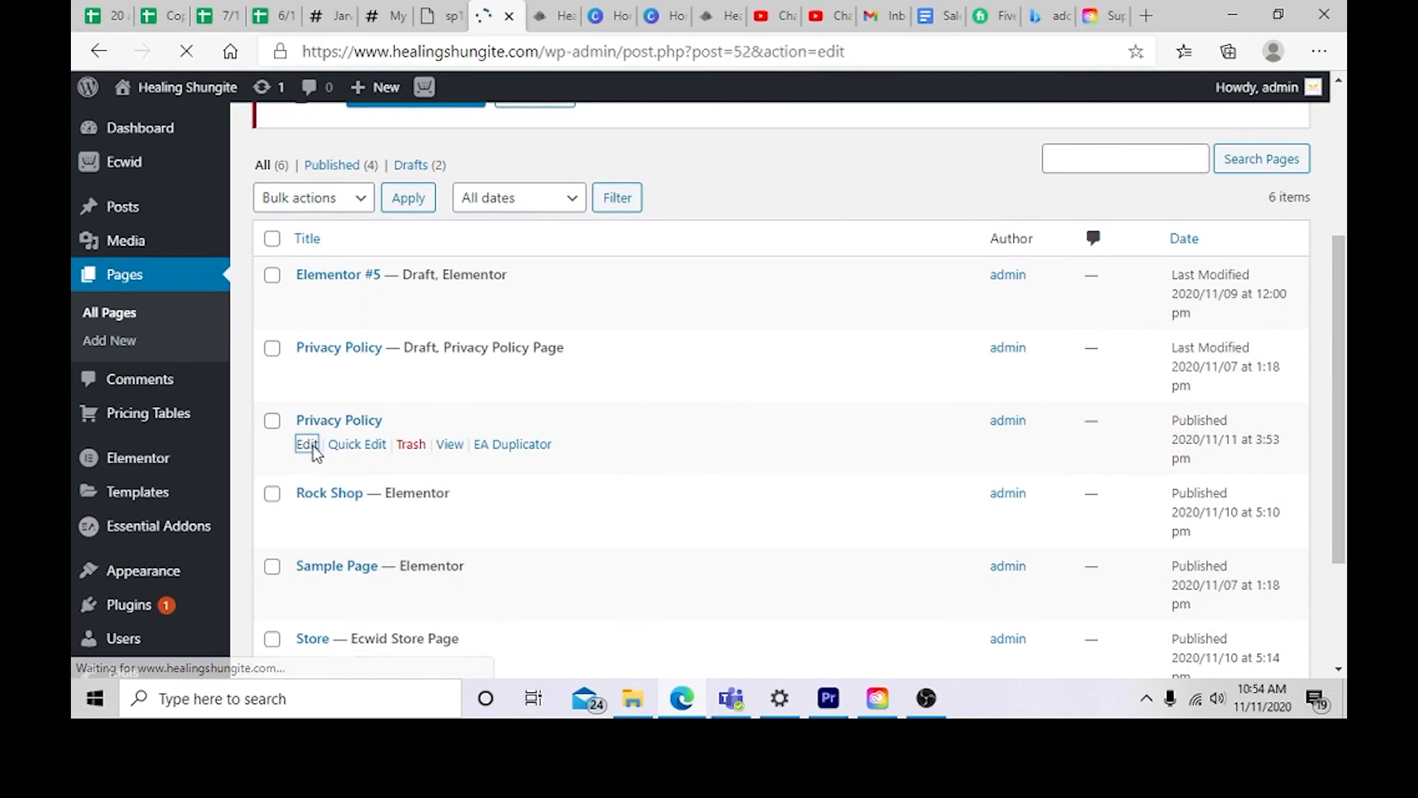
scroll(500, 522, "down", 2)
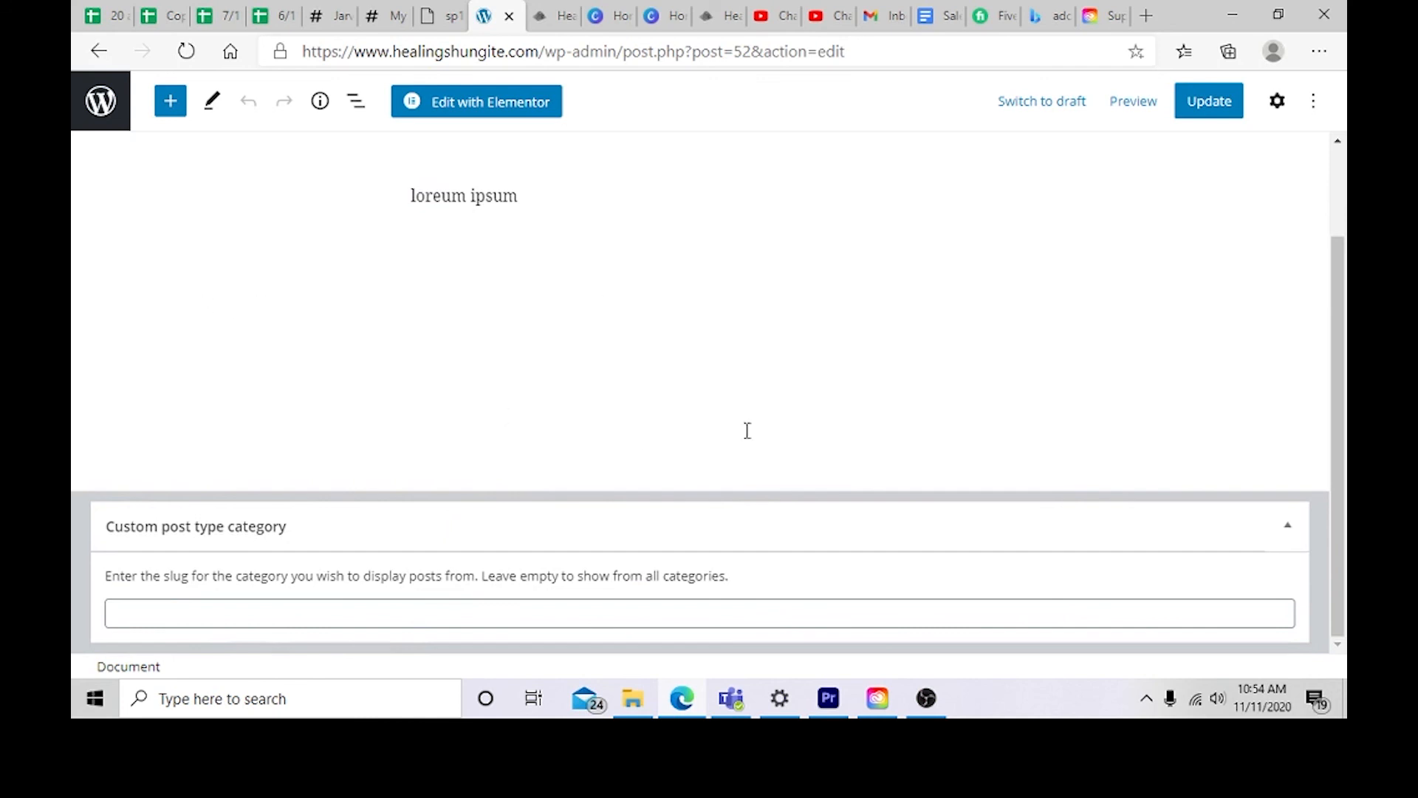
scroll(722, 365, "up", 2)
left_click(491, 108)
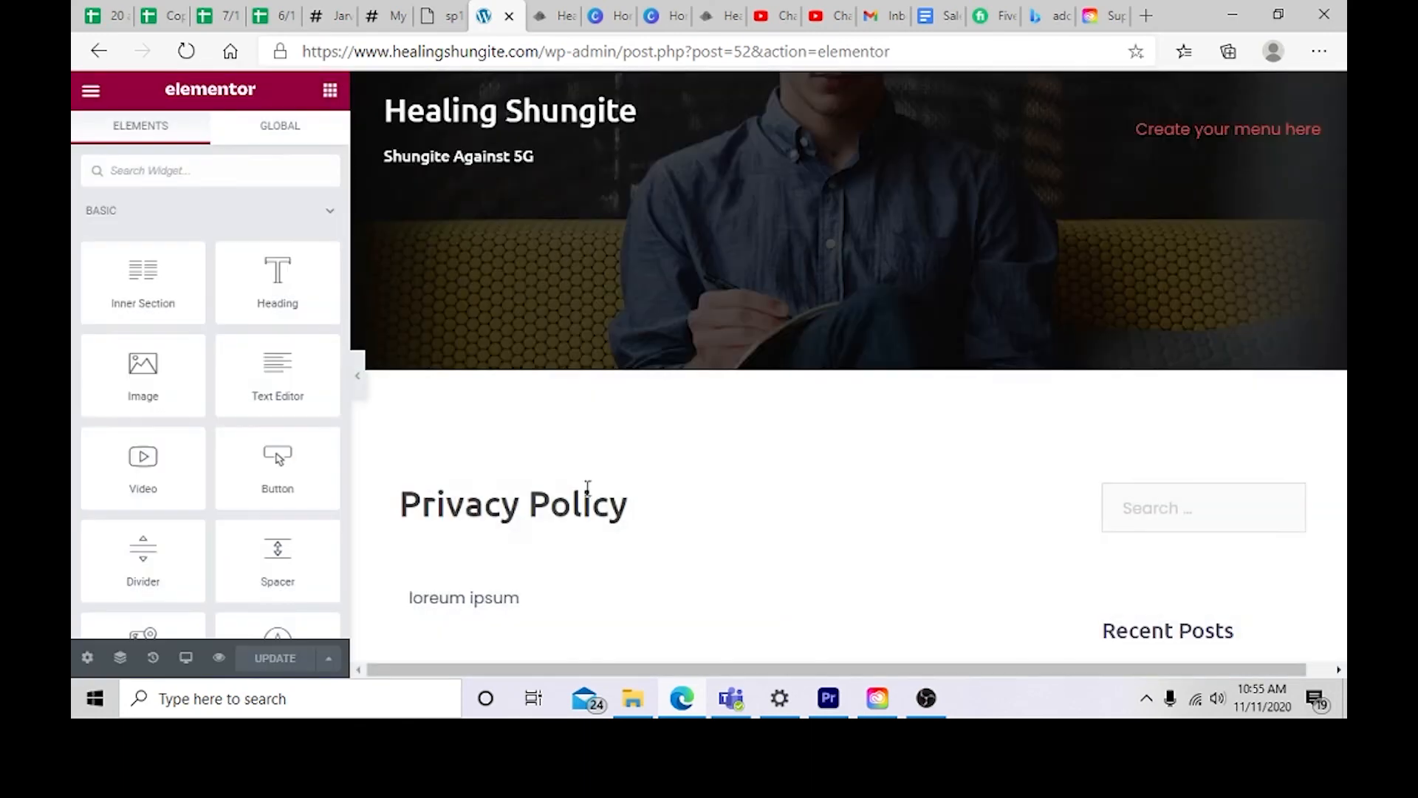
Step: Add a Heading widget below the Privacy Policy body text
scroll(589, 465, "down", 5)
scroll(277, 482, "down", 10)
scroll(278, 481, "up", 15)
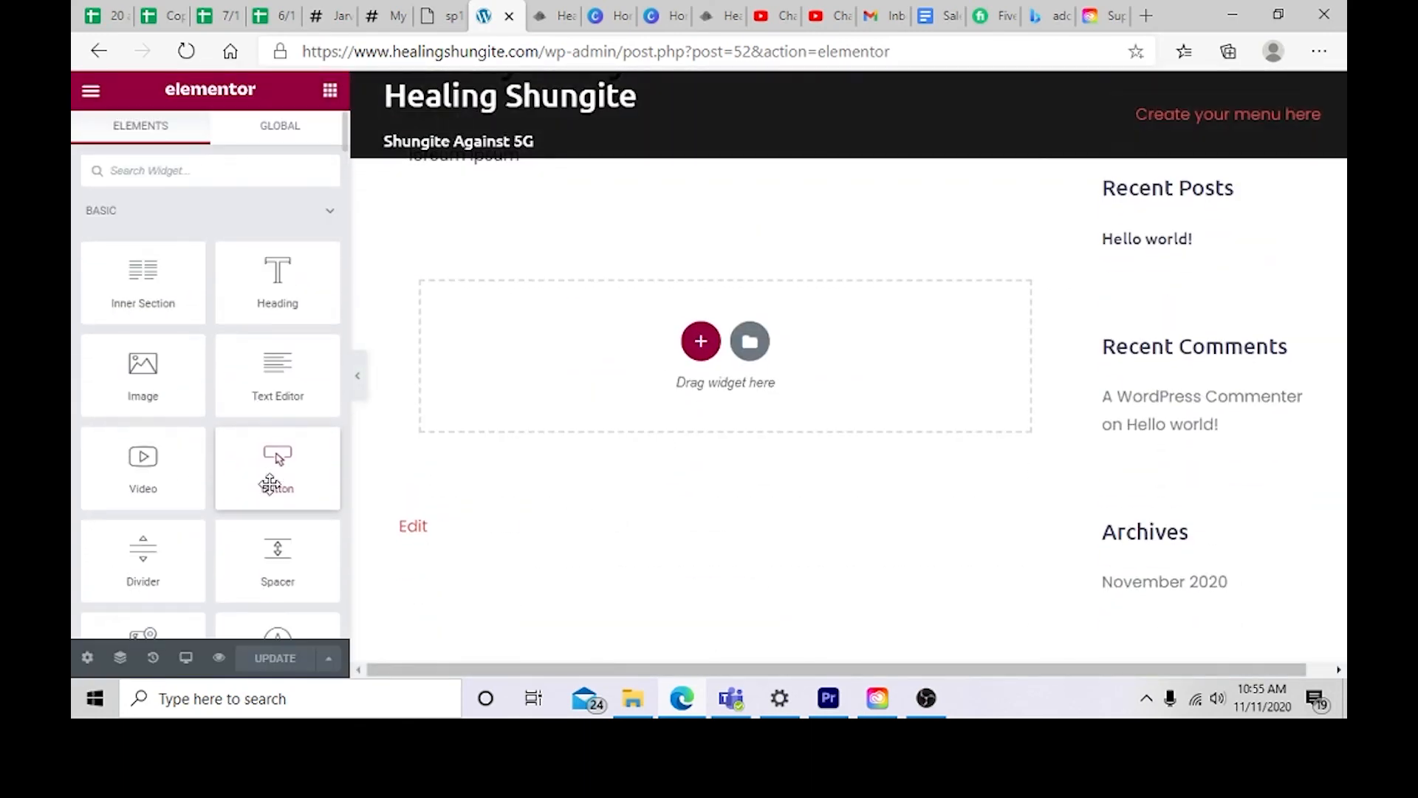
left_click_drag(285, 310, 602, 354)
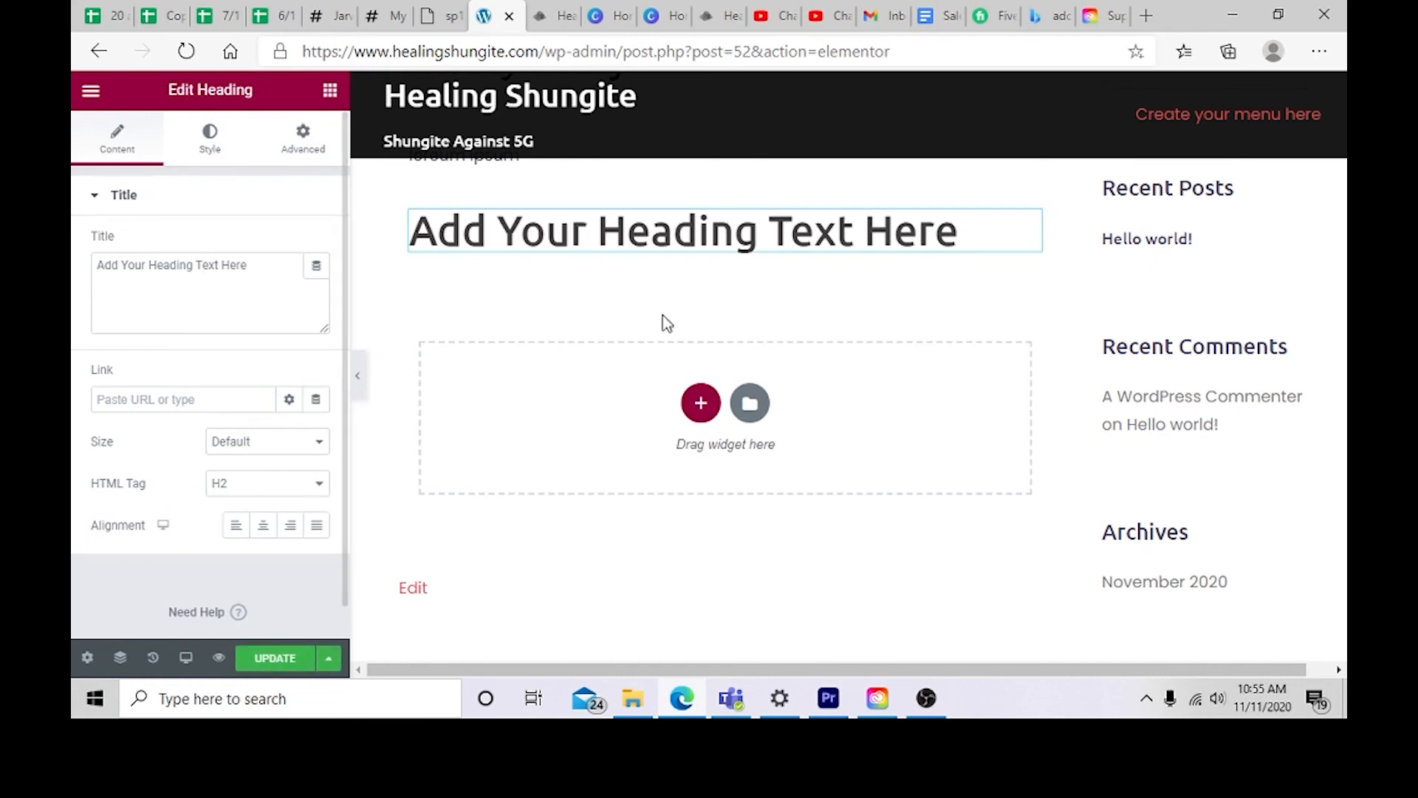
Step: Replace the new heading's text with "Your Privacy is most important!"
left_click_drag(961, 230, 411, 230)
left_click(529, 329)
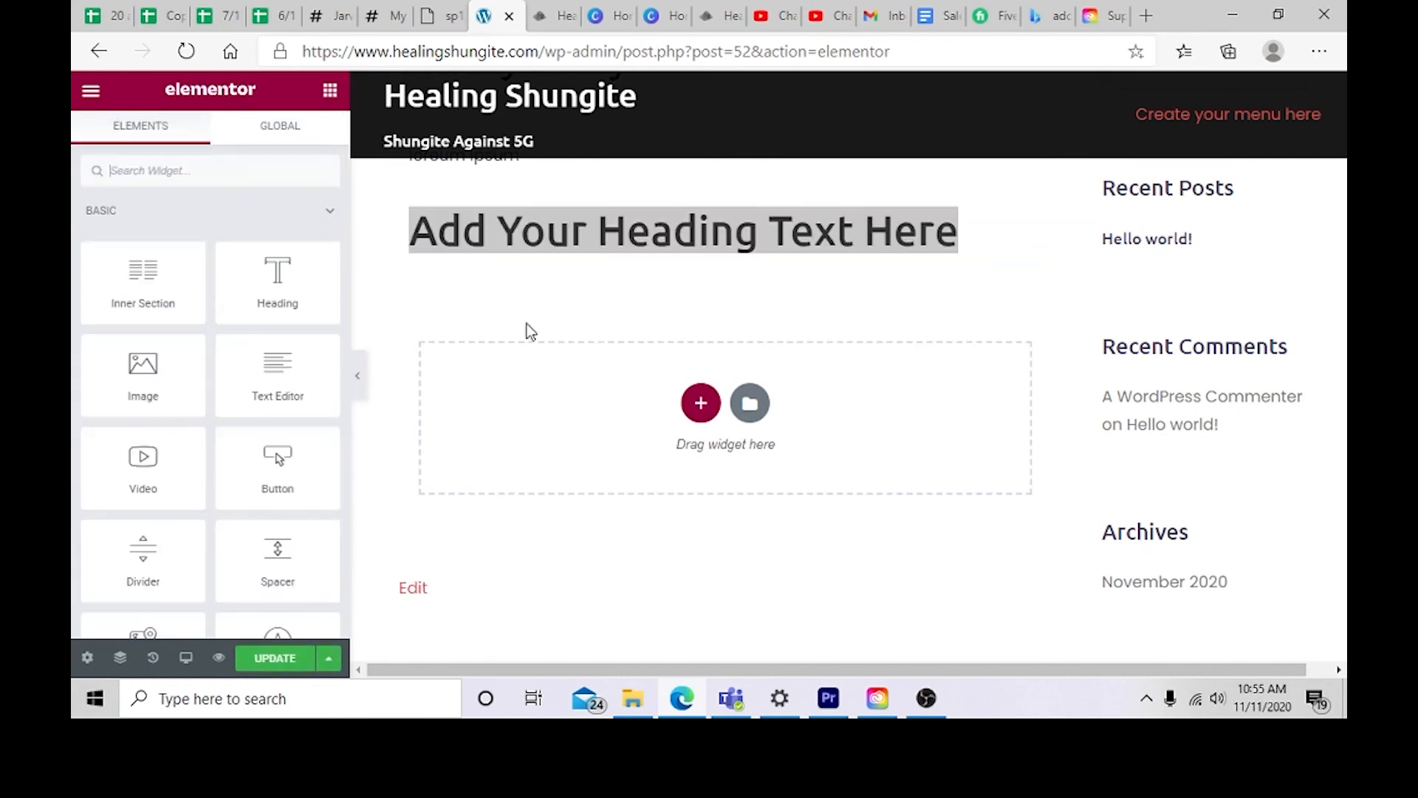
scroll(565, 361, "up", 3)
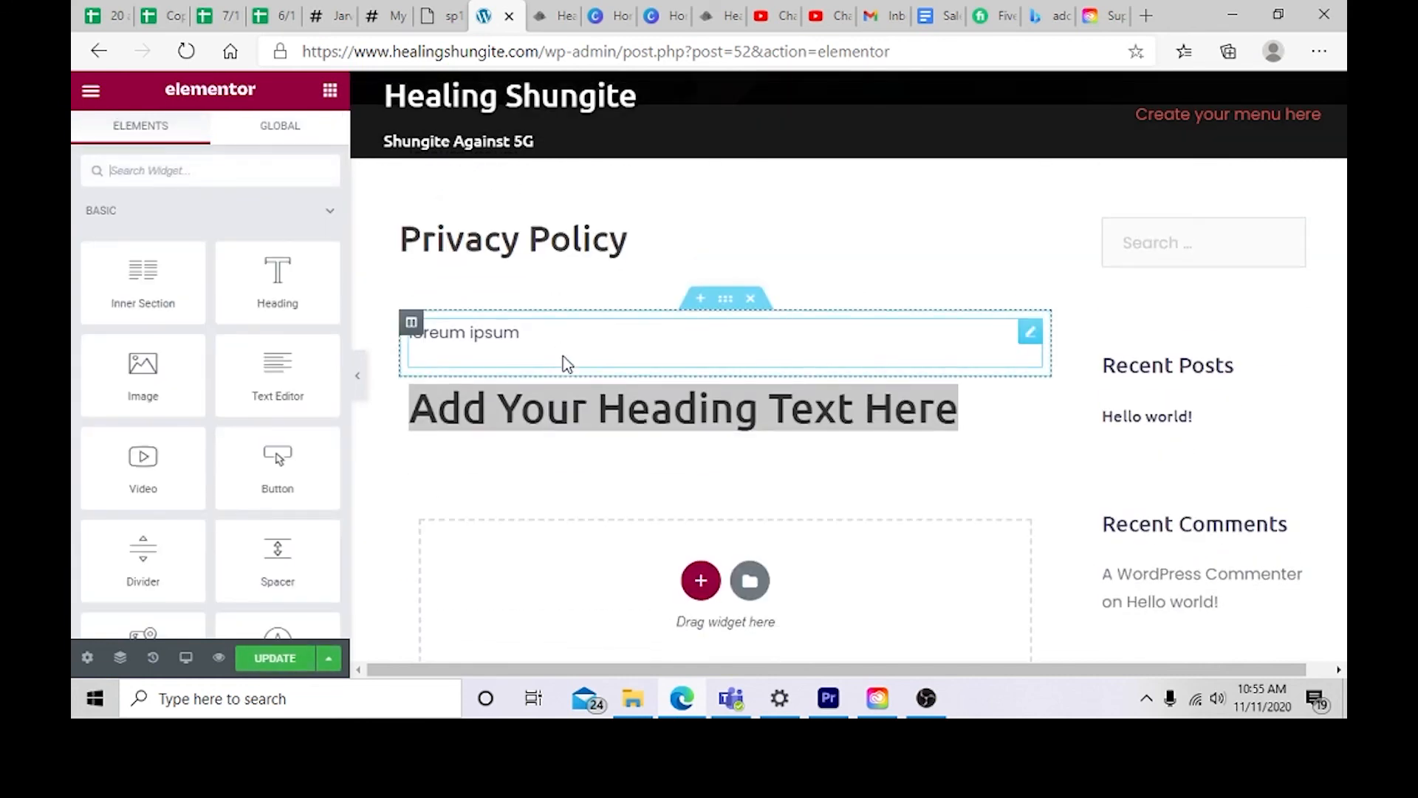
left_click_drag(960, 410, 491, 370)
key("BackSpace")
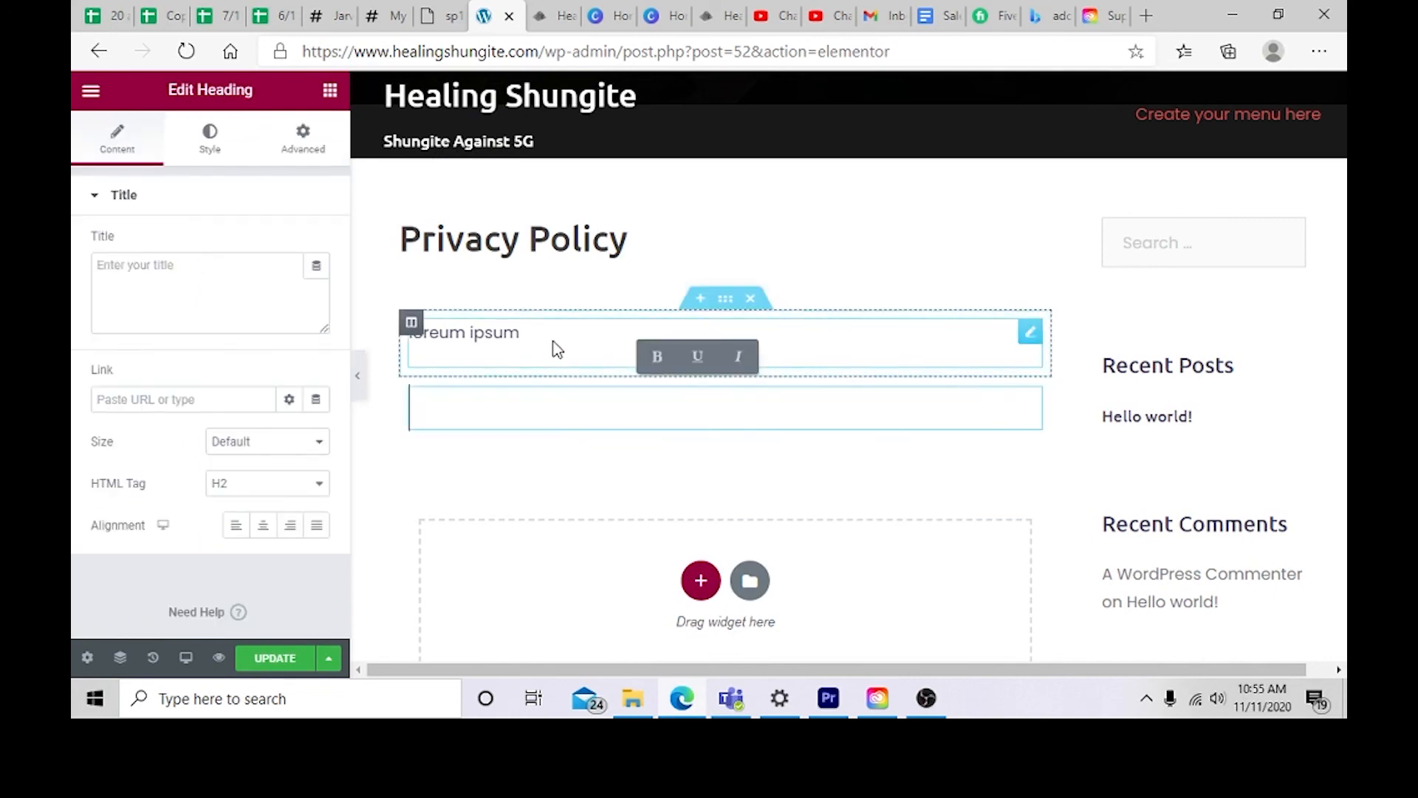
type("Your")
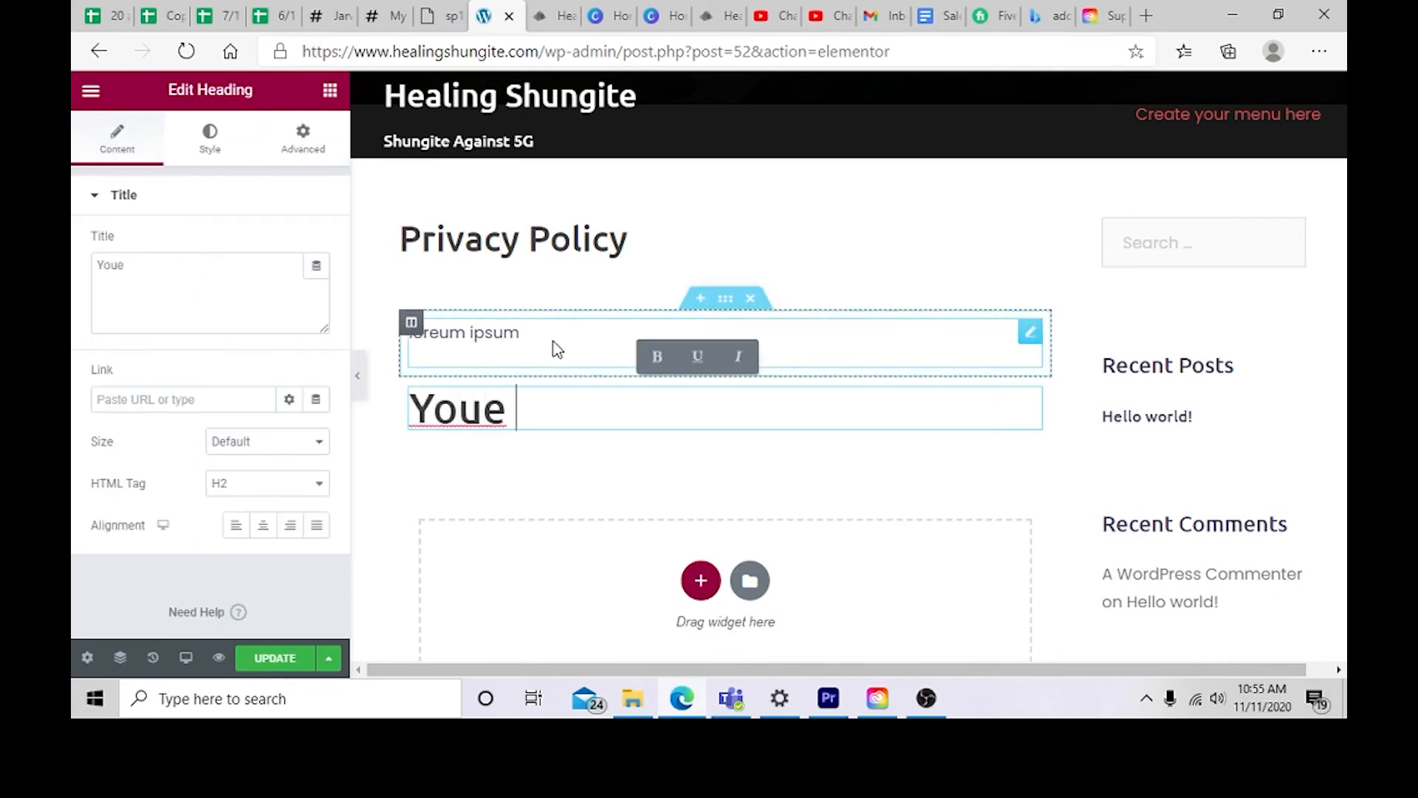
key("BackSpace")
type("r P")
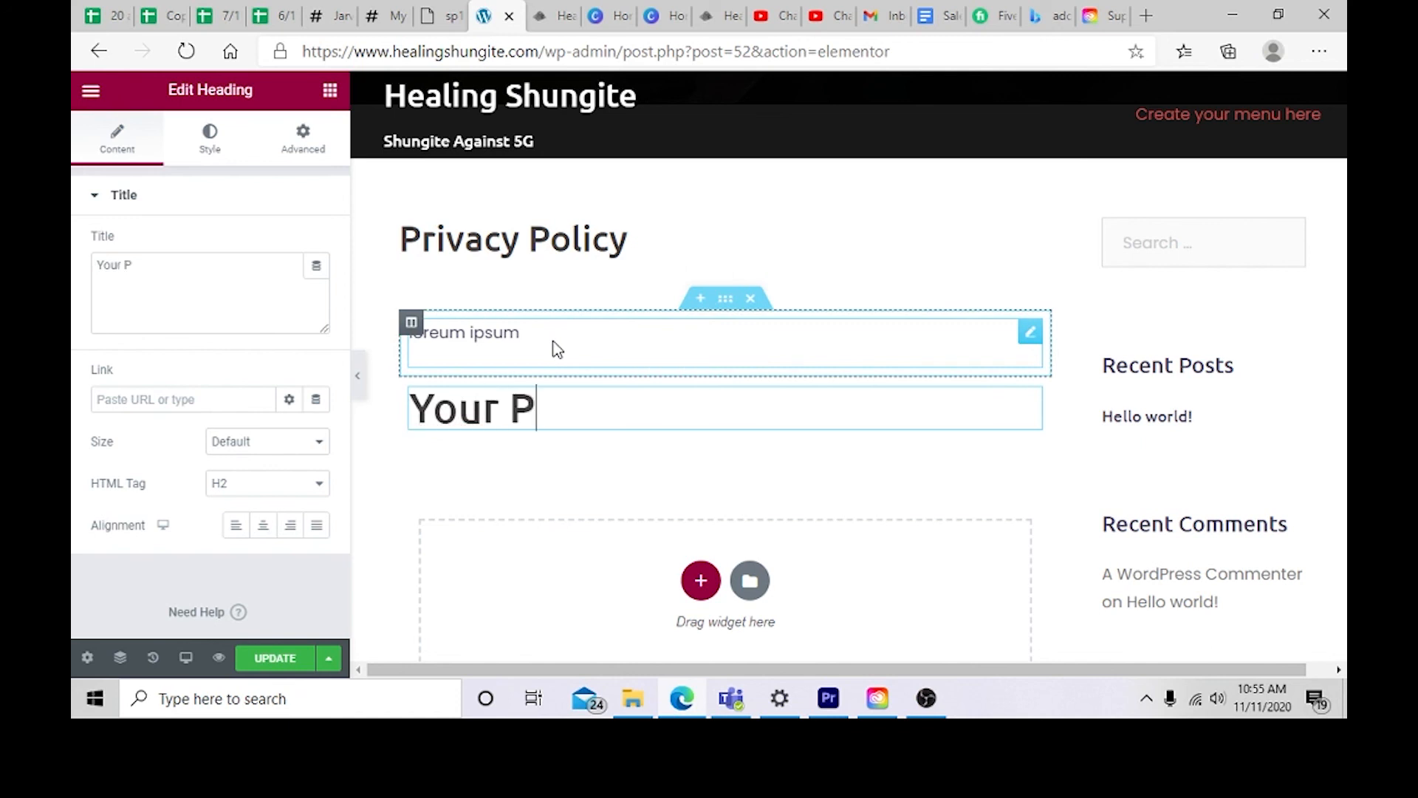
type("rivacyis")
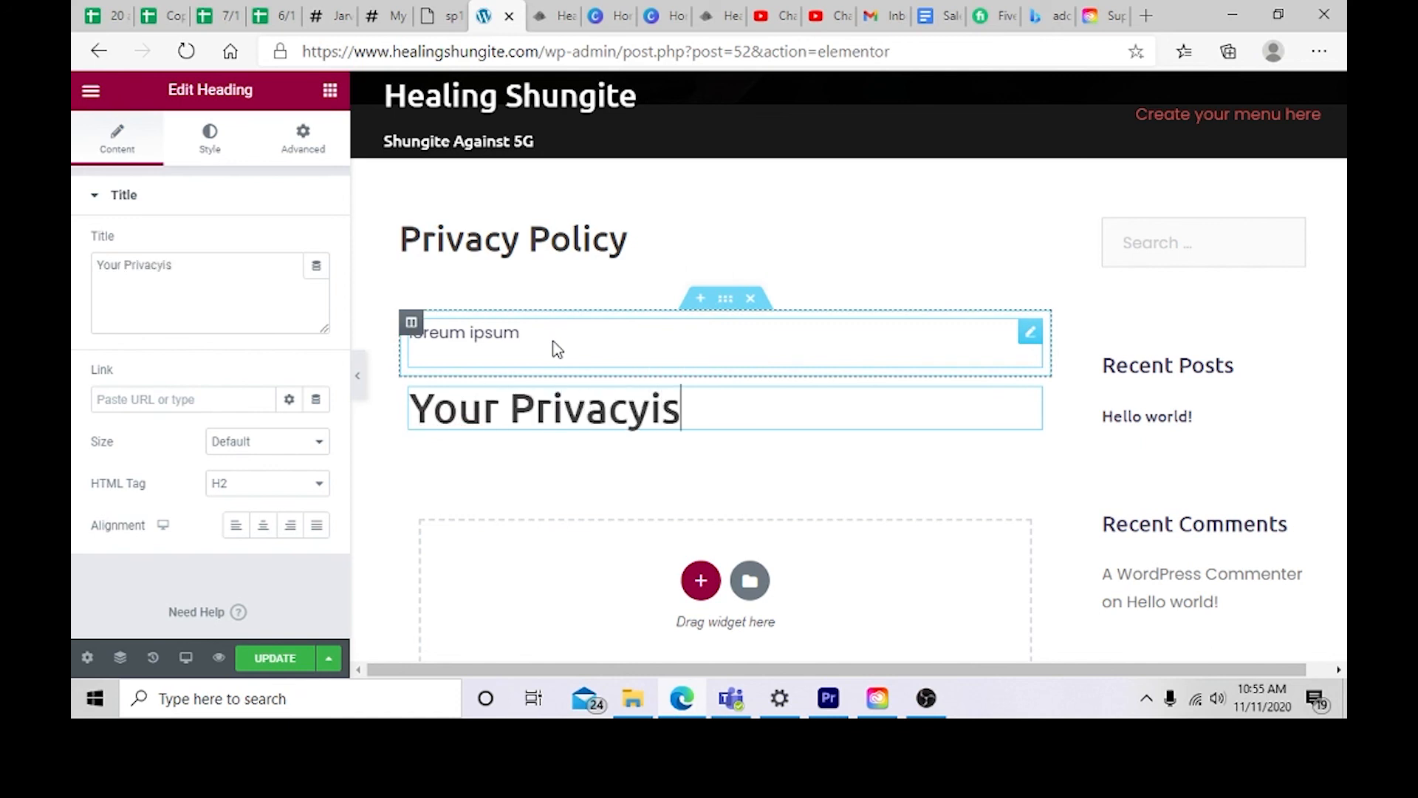
key("BackSpace")
key("BackSpace")
type("is ")
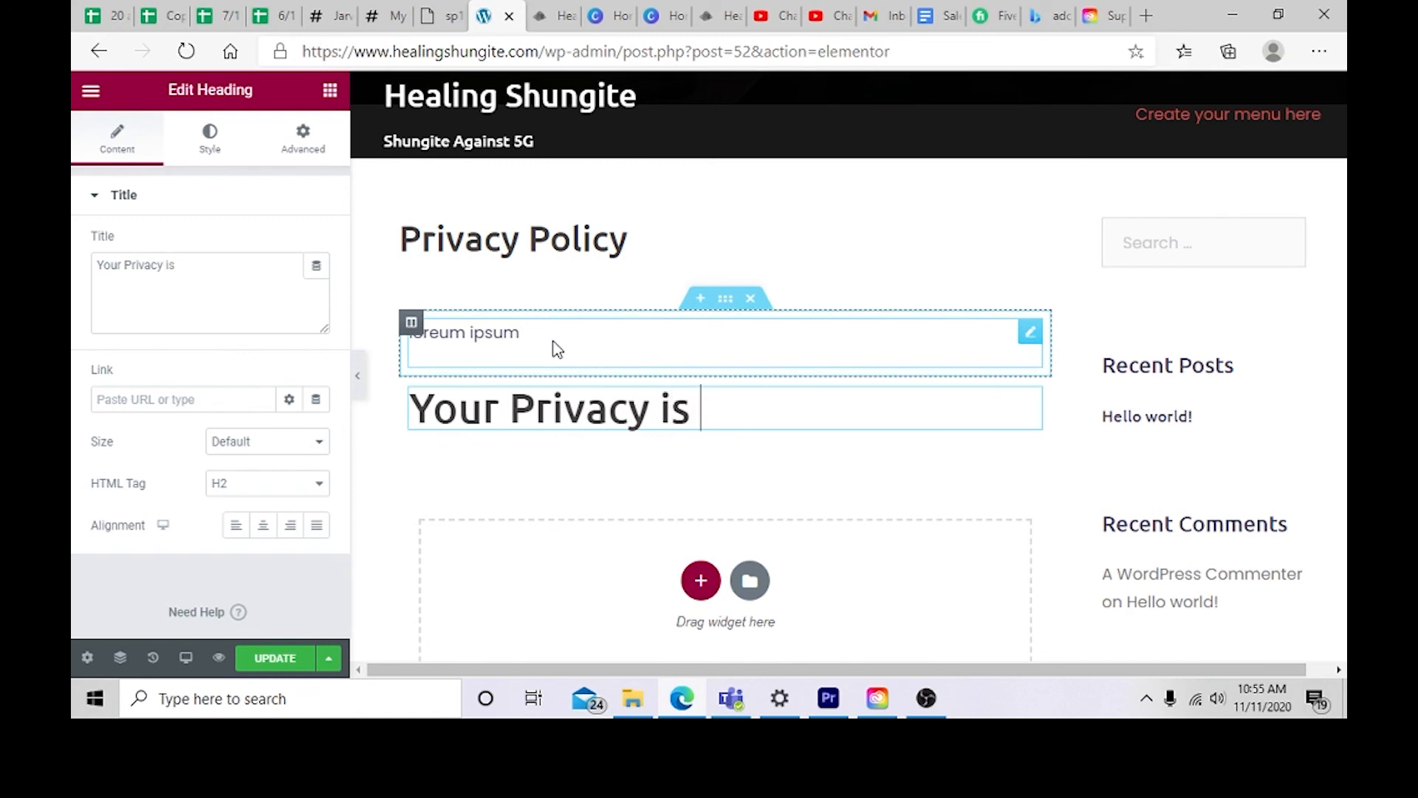
type("most")
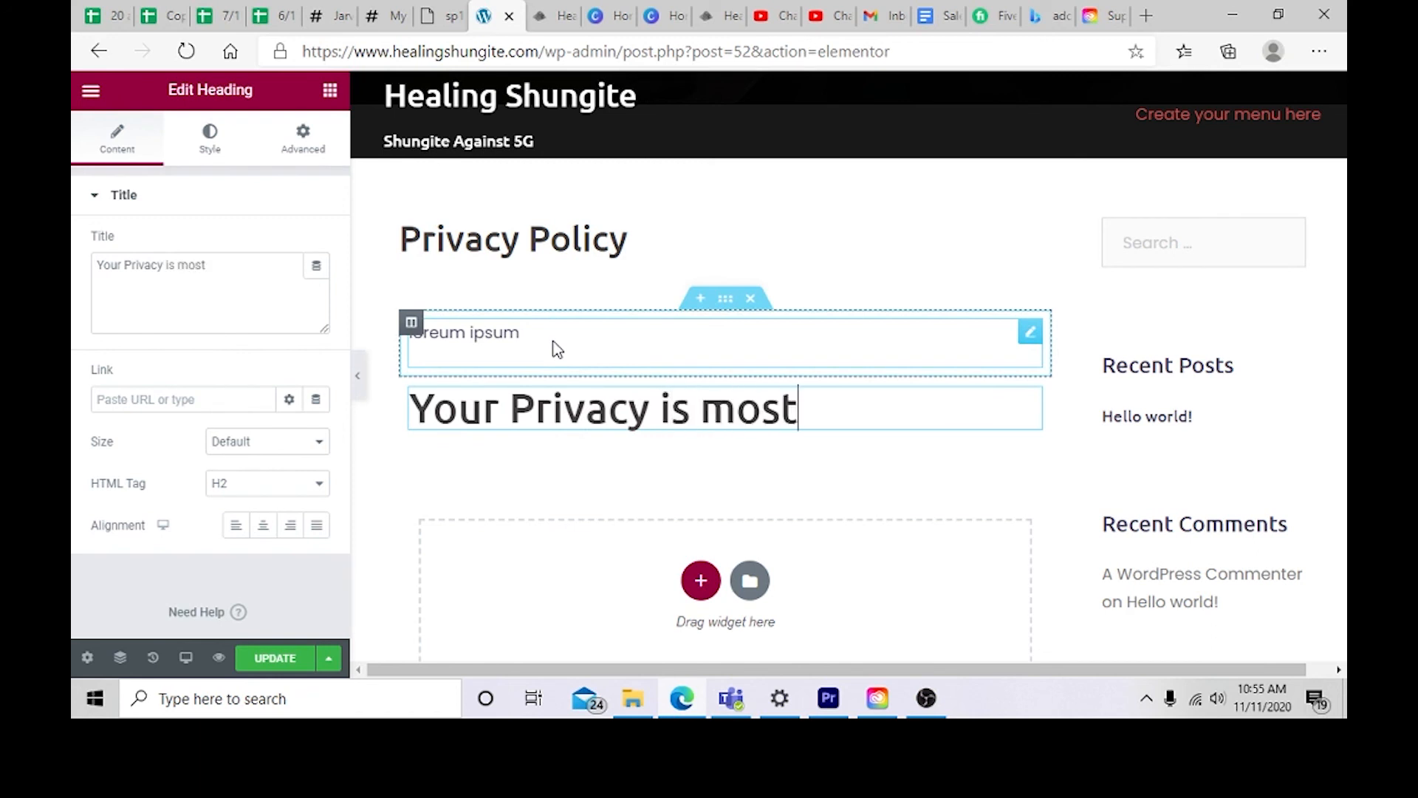
type(" important!")
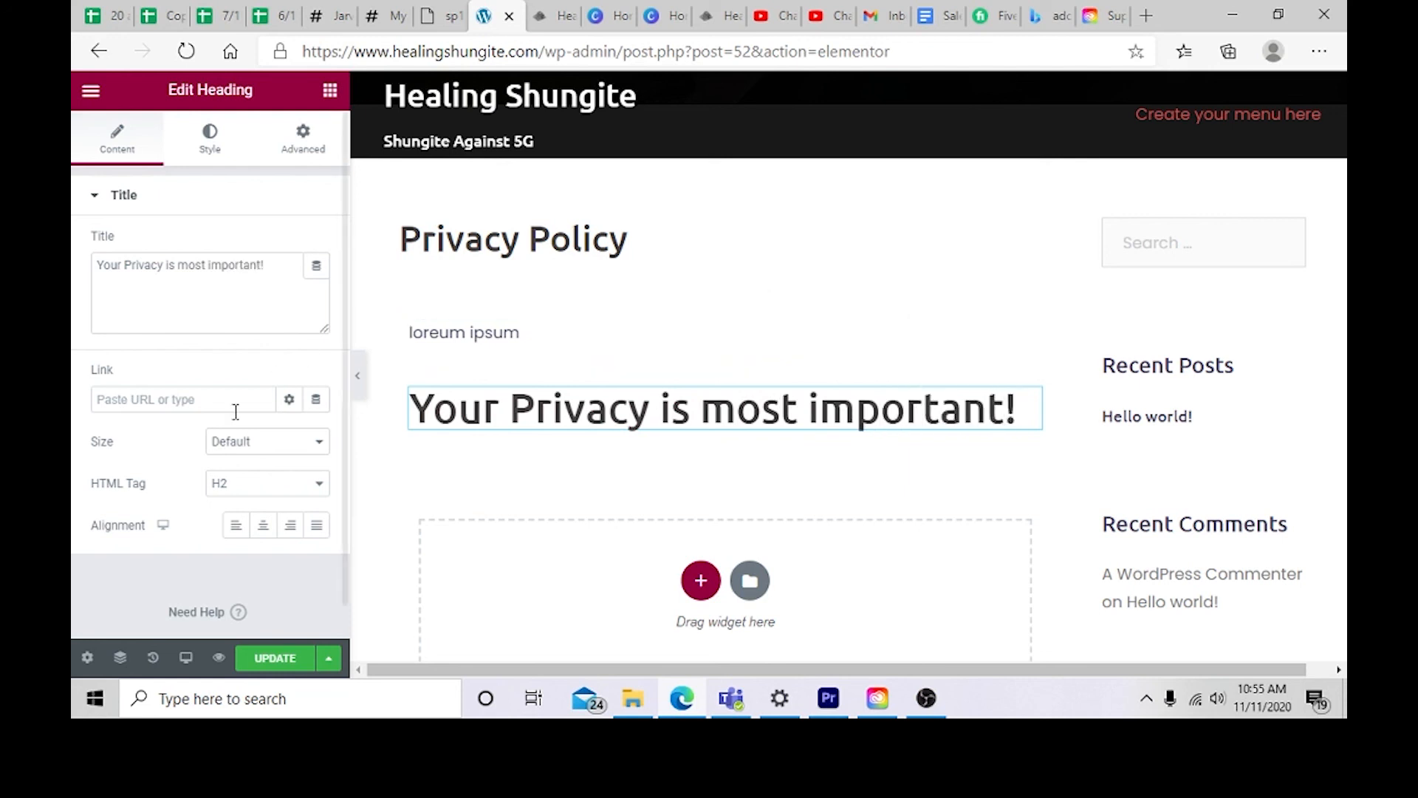
Step: Delete the lorem ipsum text section above the heading and set the heading's HTML tag to H5
left_click(225, 485)
left_click(238, 554)
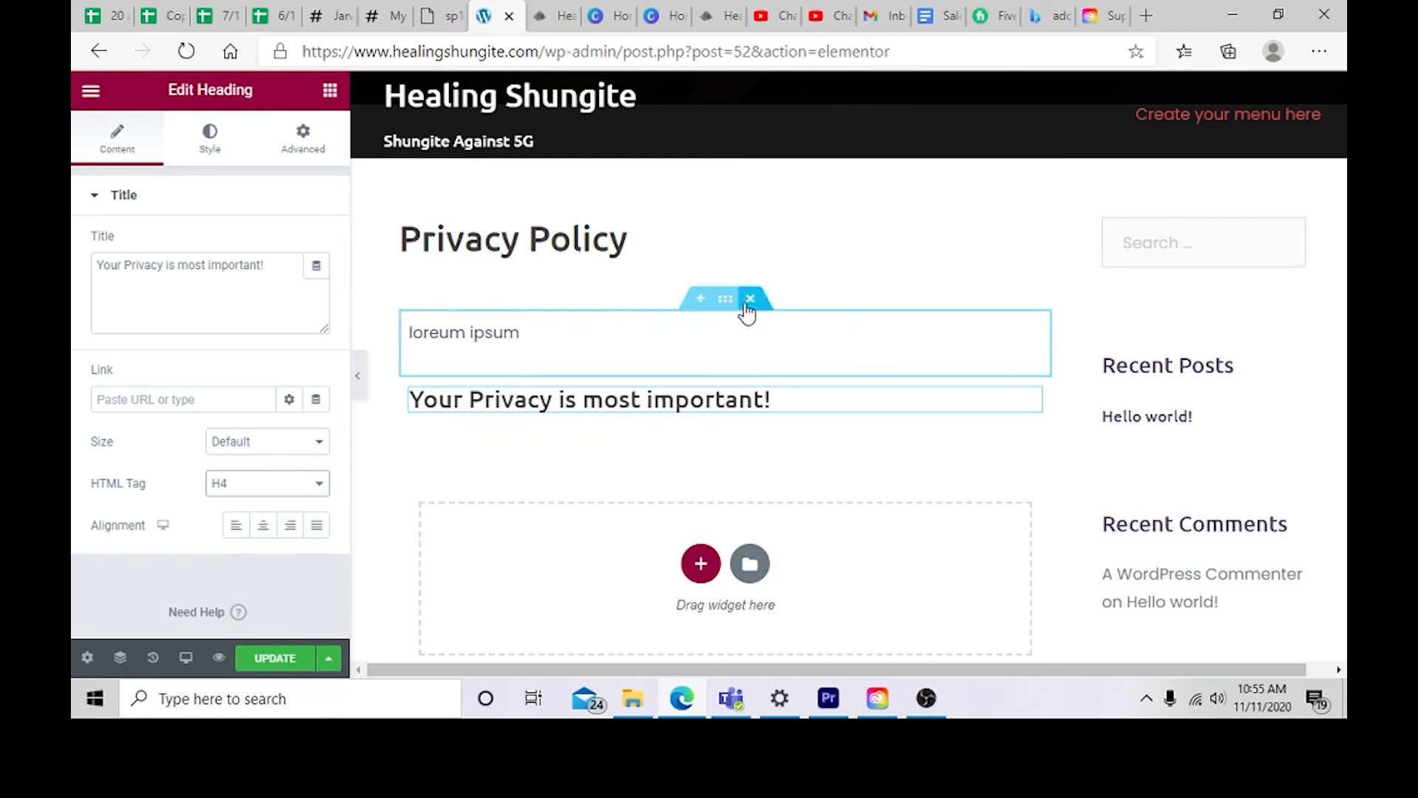
left_click(751, 299)
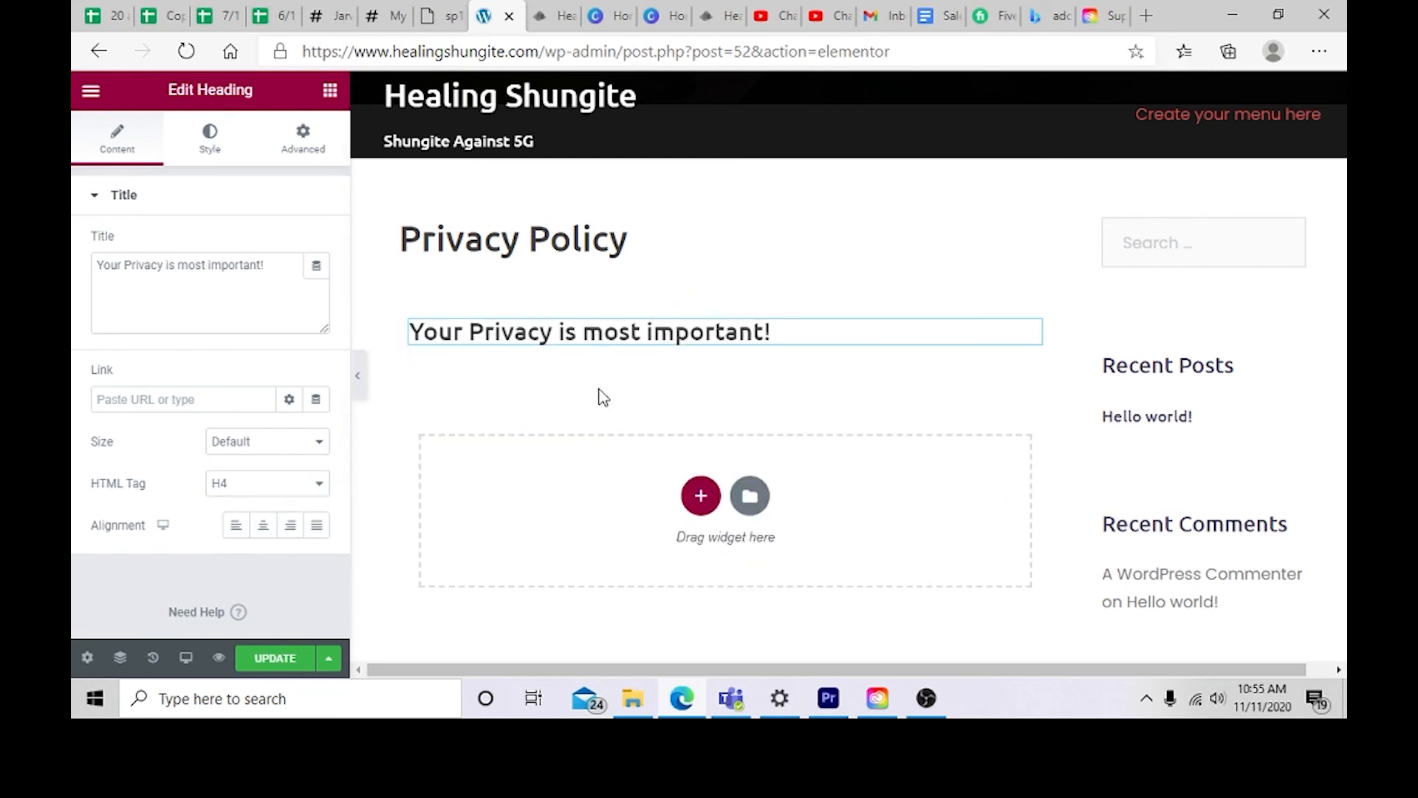
left_click(295, 488)
left_click(279, 571)
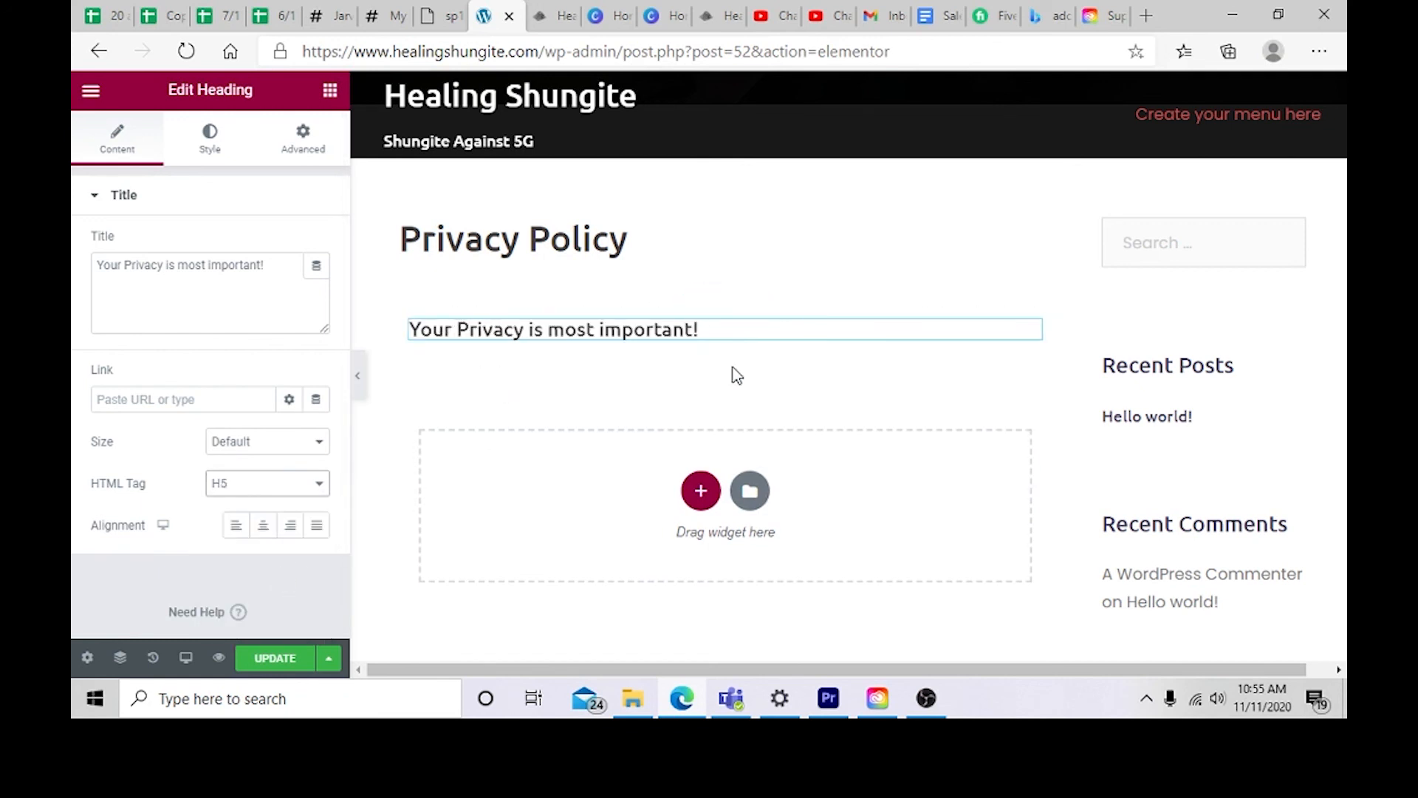
left_click(701, 491)
scroll(510, 487, "down", 1)
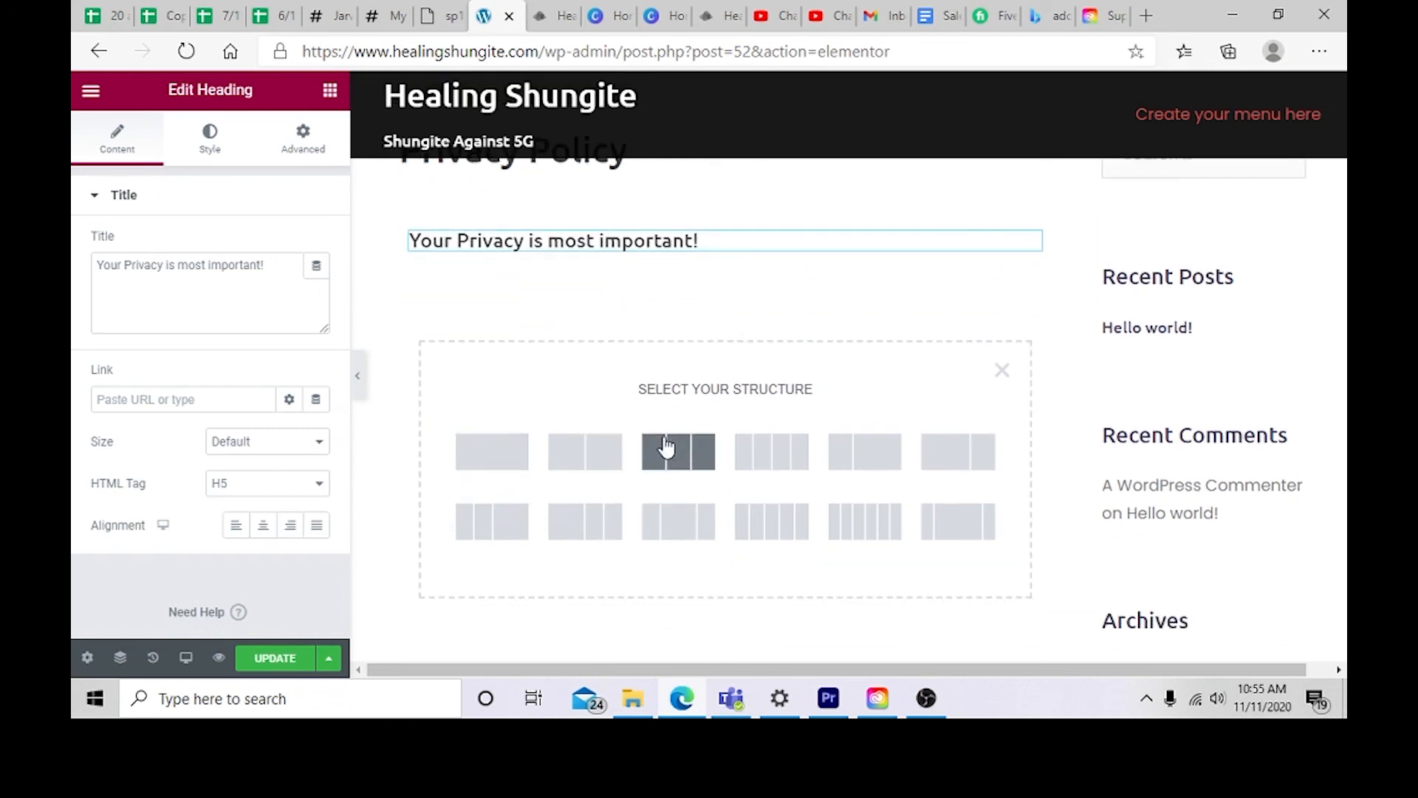
left_click(571, 461)
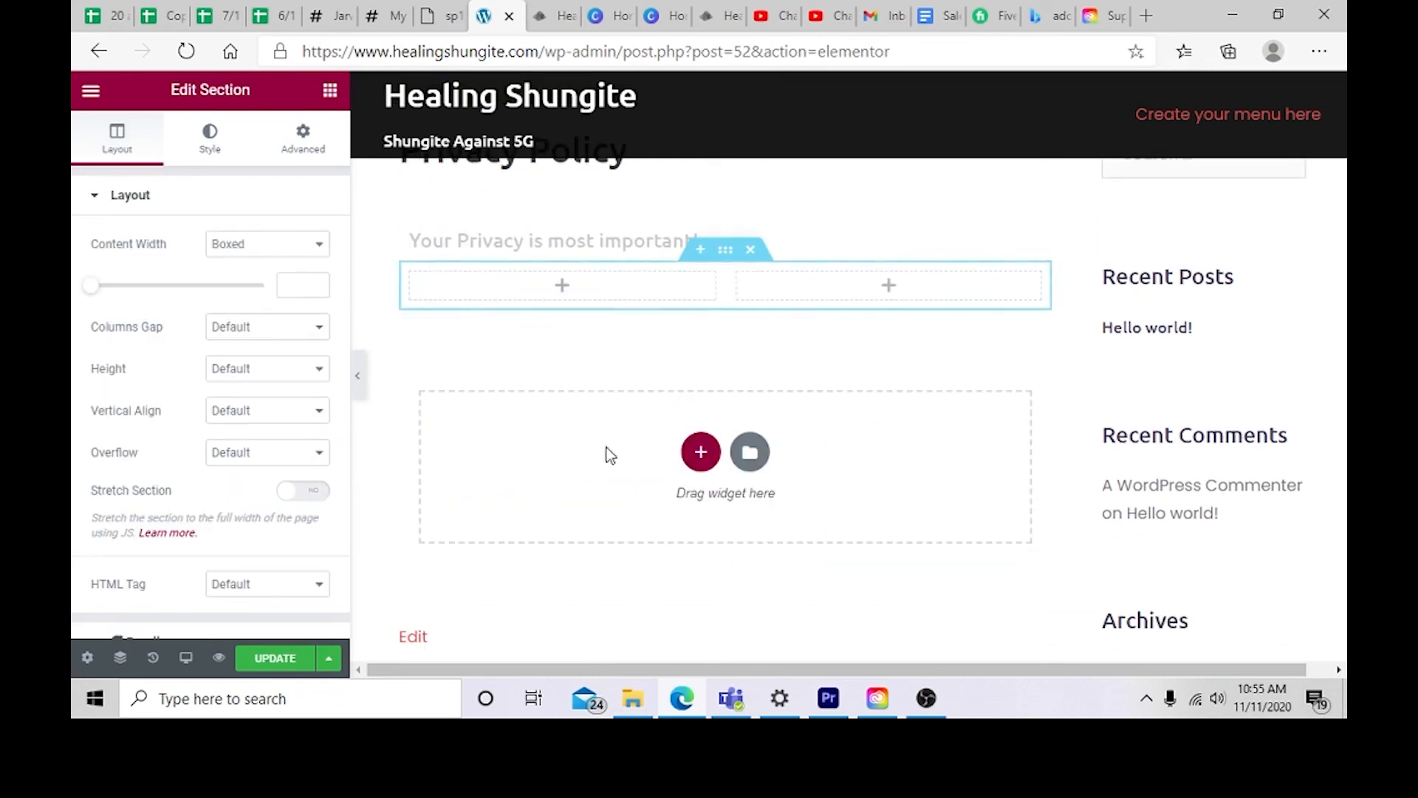
scroll(622, 453, "up", 2)
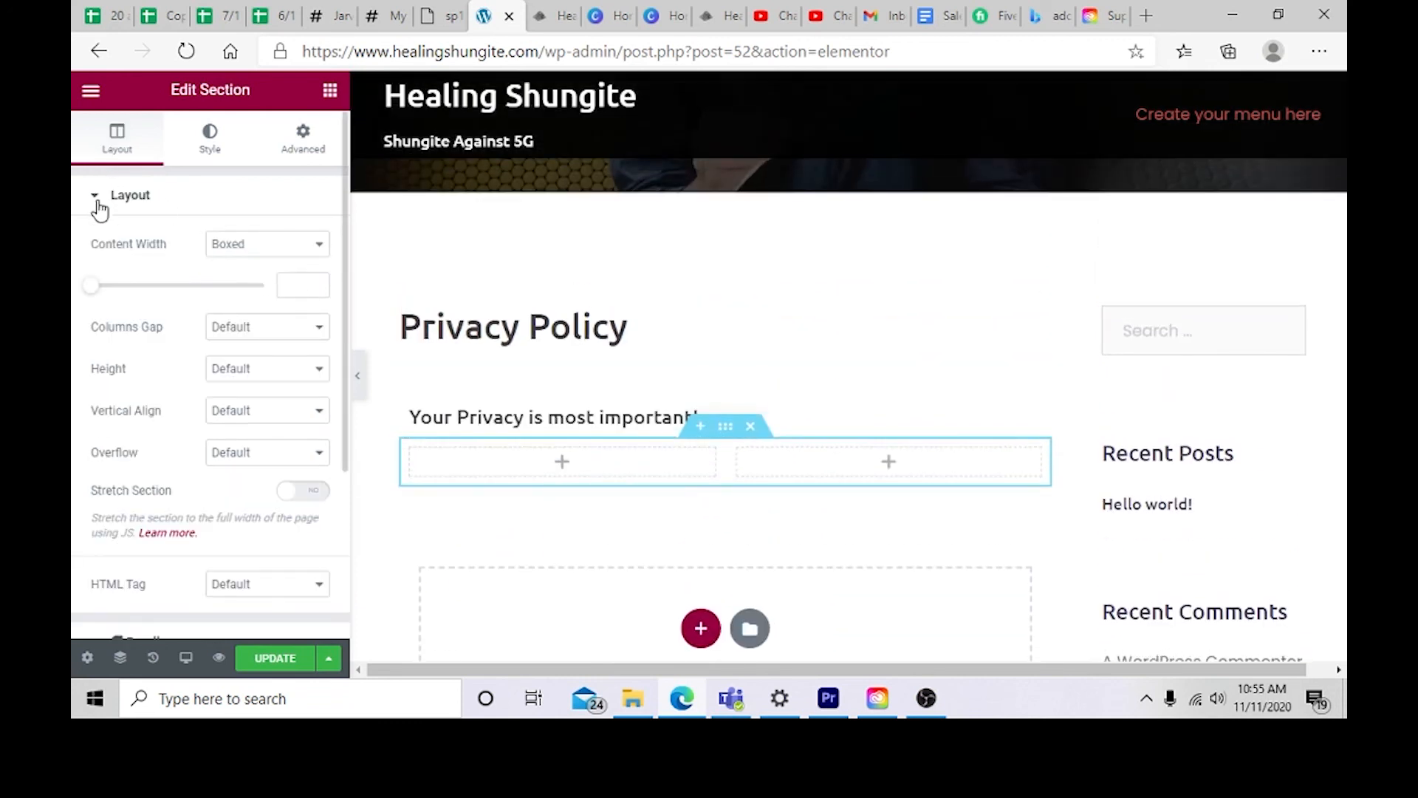
left_click(90, 91)
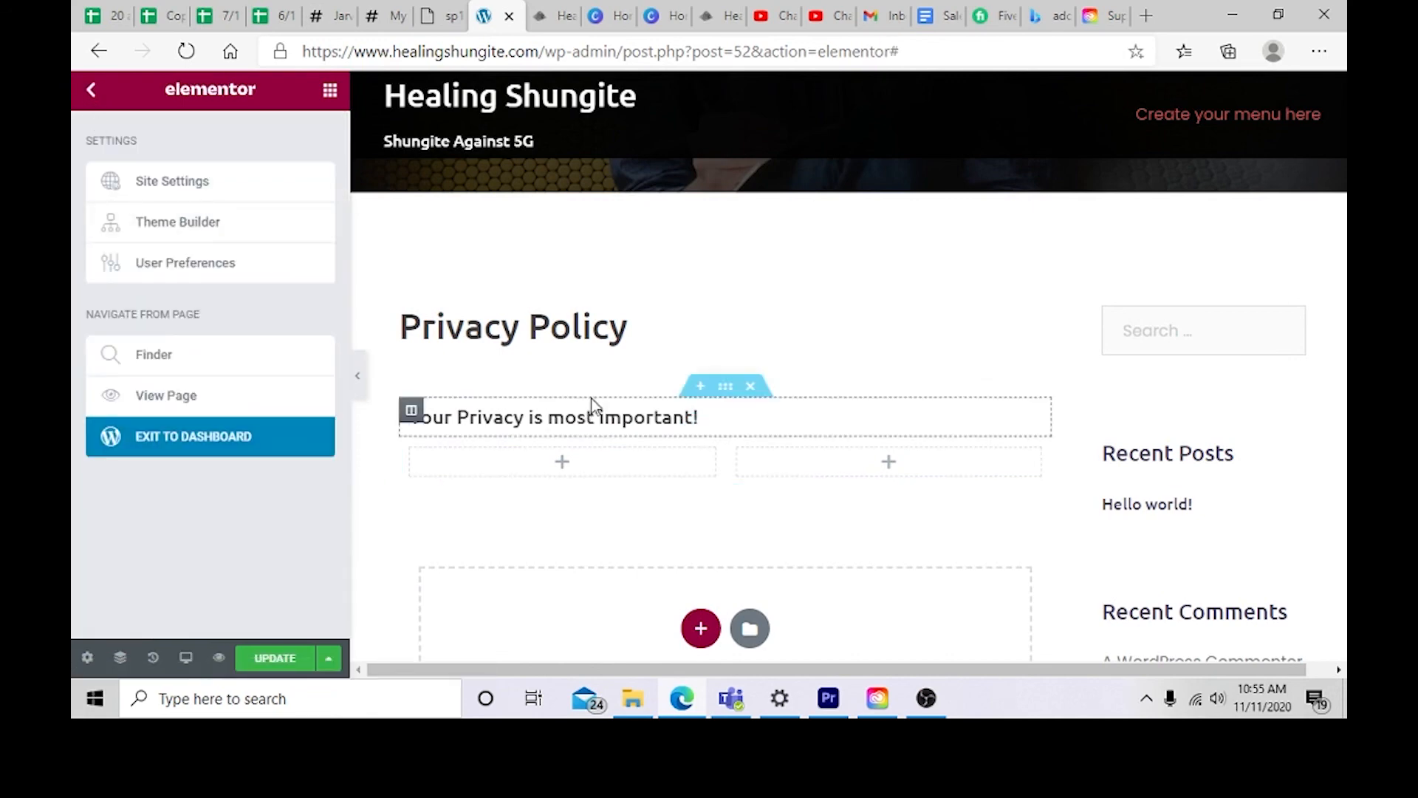
left_click(751, 440)
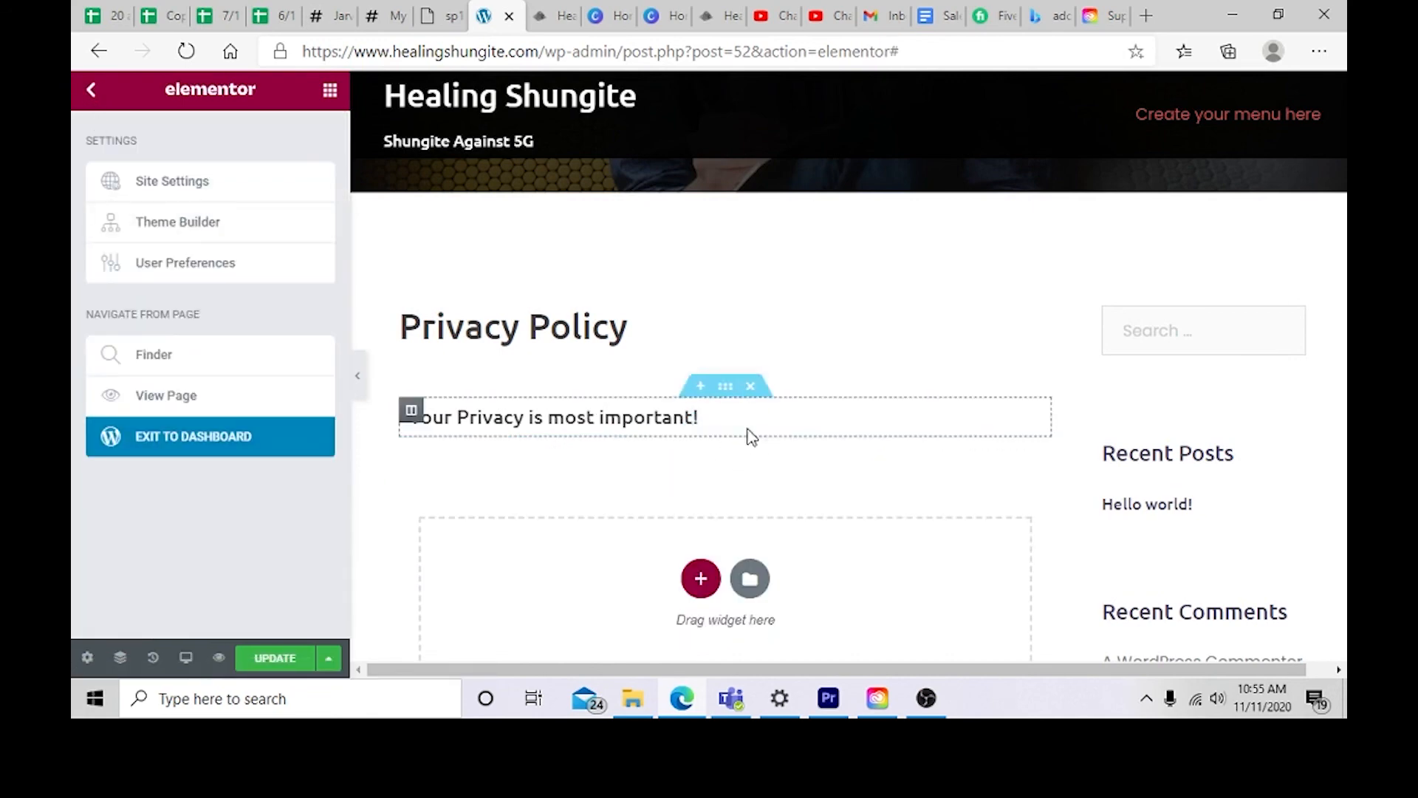
Step: Add an empty single-column section below the Privacy heading
scroll(724, 518, "down", 2)
left_click(700, 505)
left_click(491, 538)
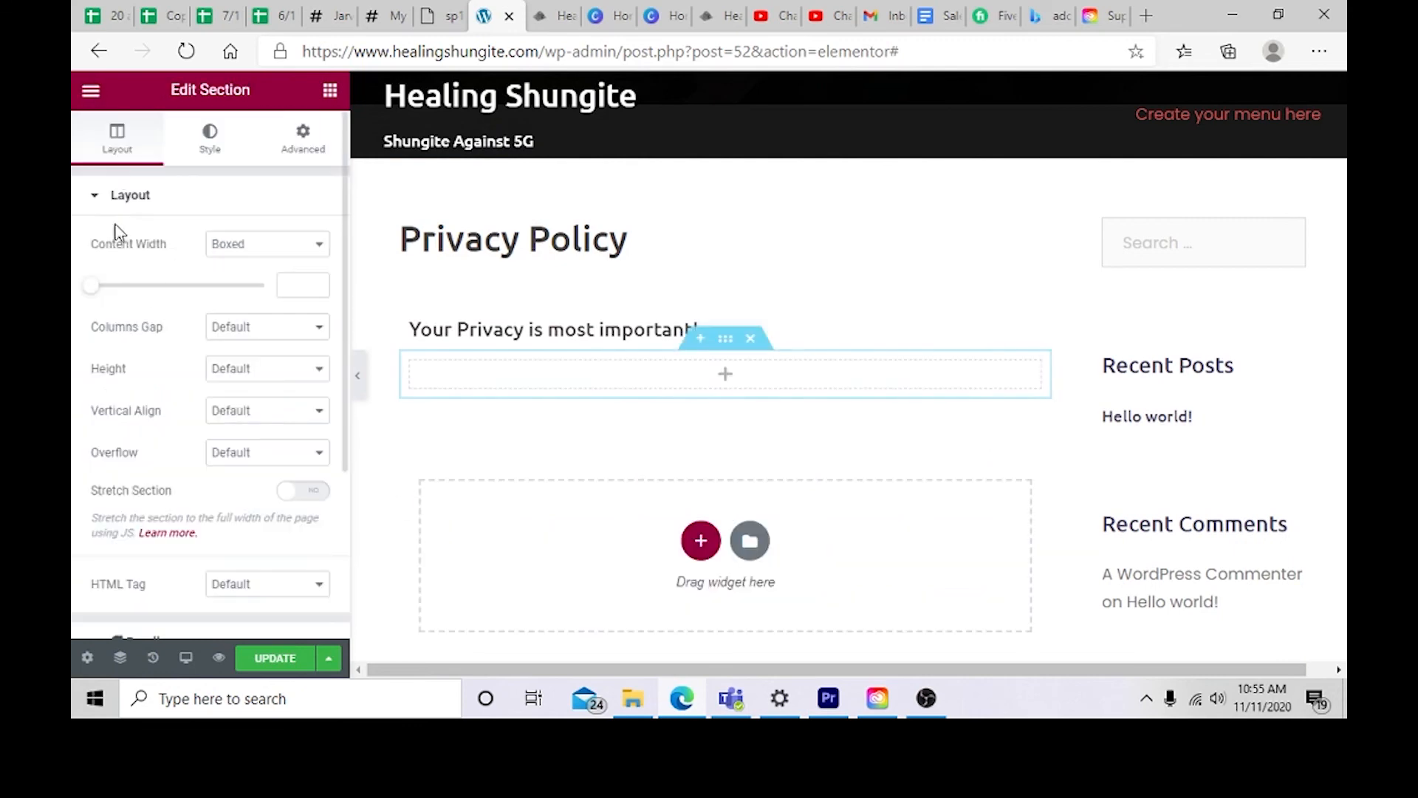
left_click(89, 90)
left_click(87, 89)
left_click_drag(142, 280, 628, 555)
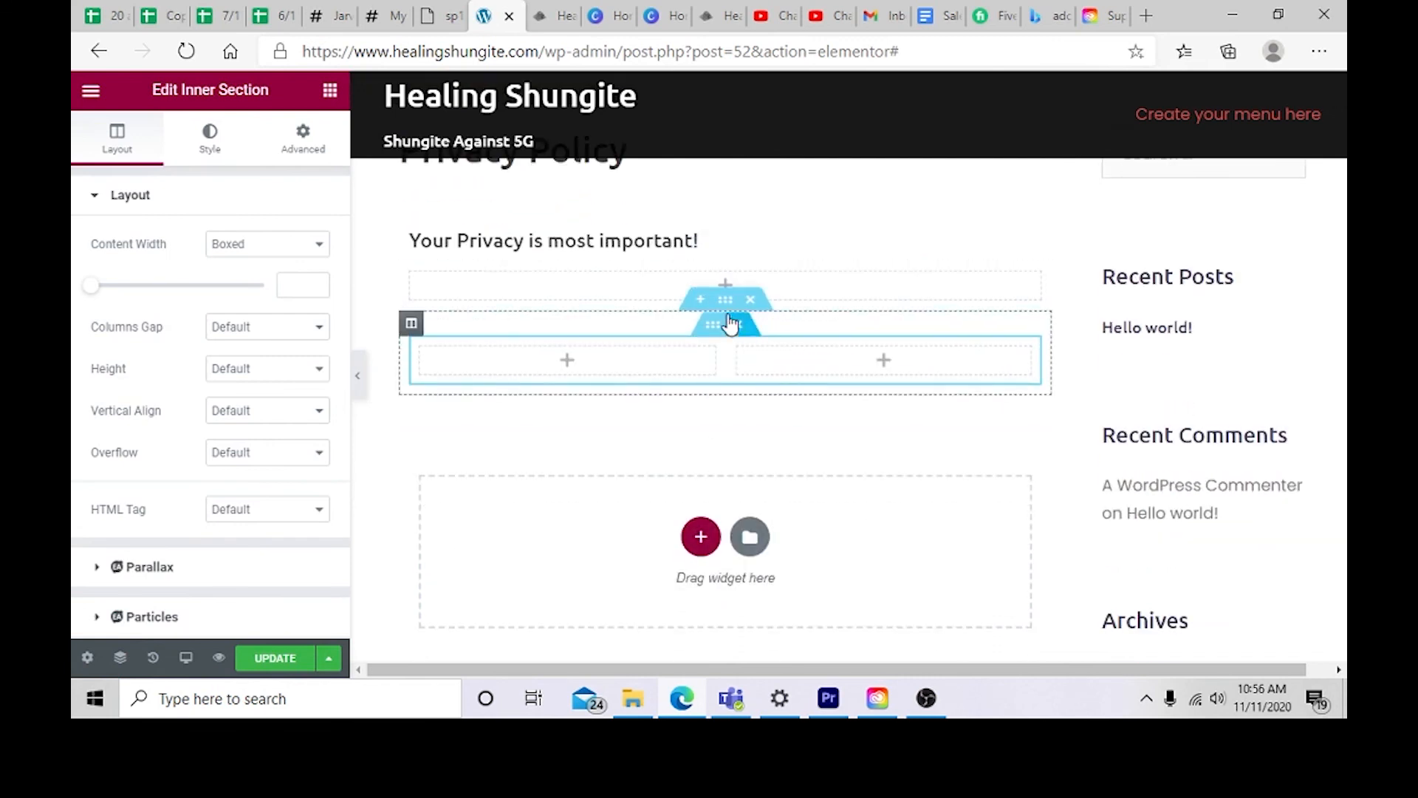
left_click(736, 319)
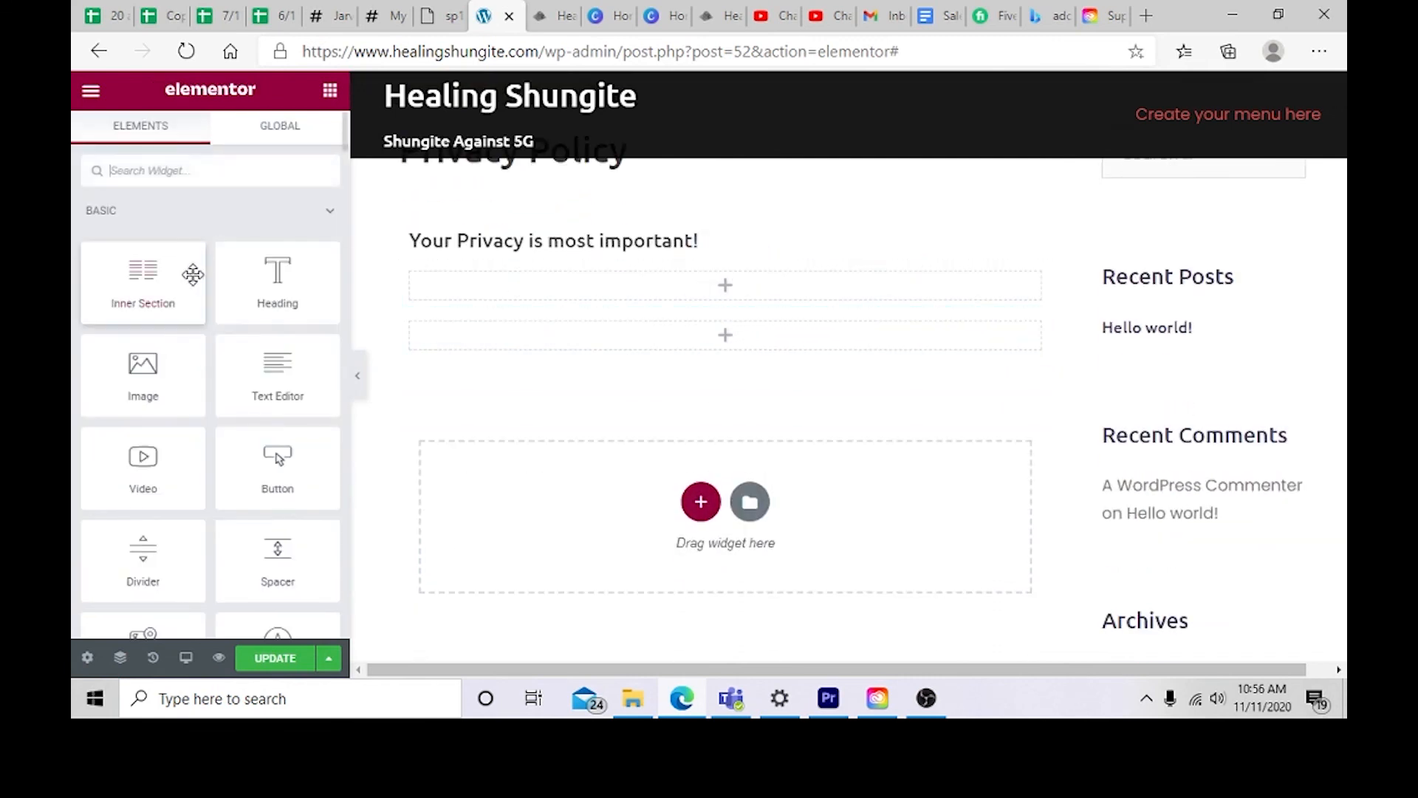
Step: Add a Text Editor widget under the heading reading "This is our private policy loreum ipsum"
left_click_drag(279, 382, 653, 292)
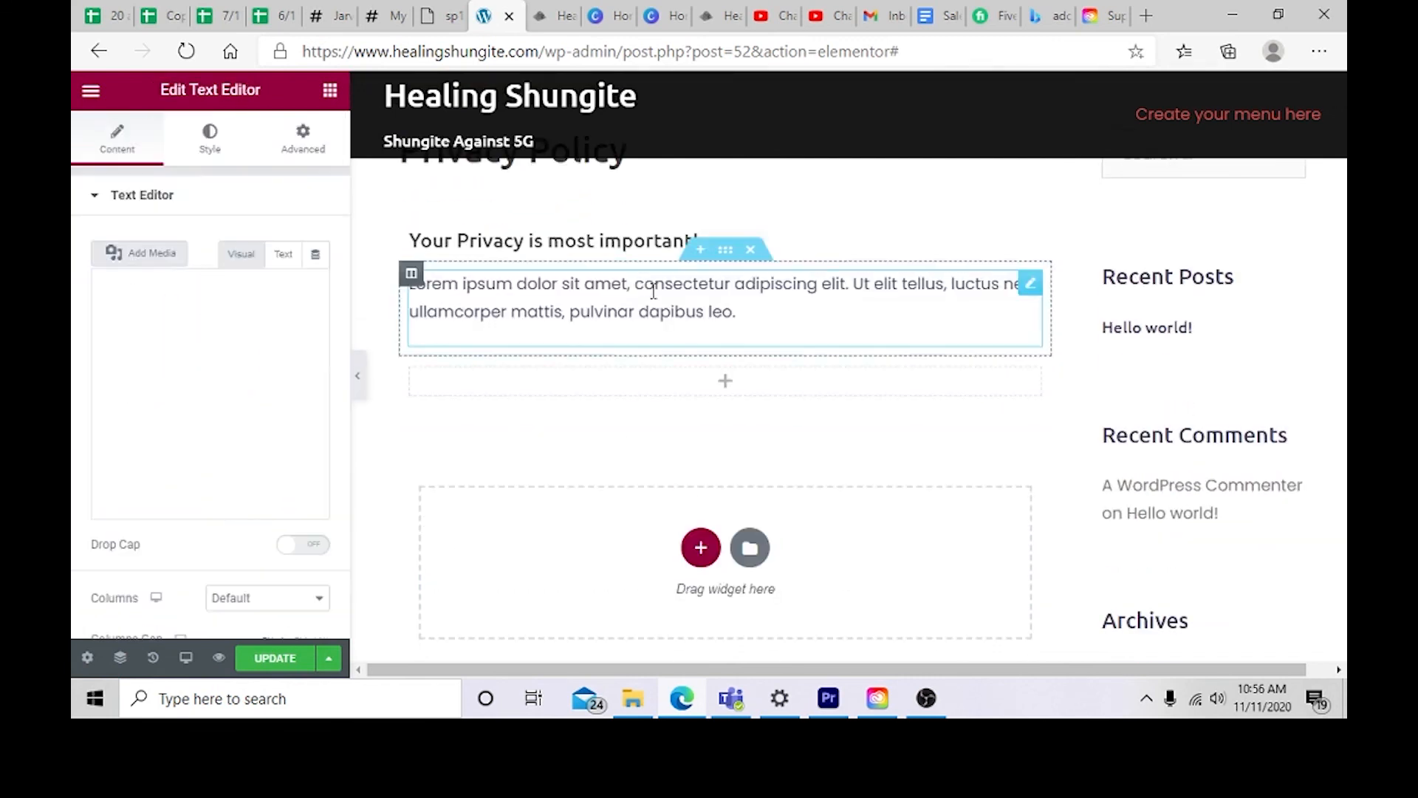
left_click_drag(759, 309, 410, 288)
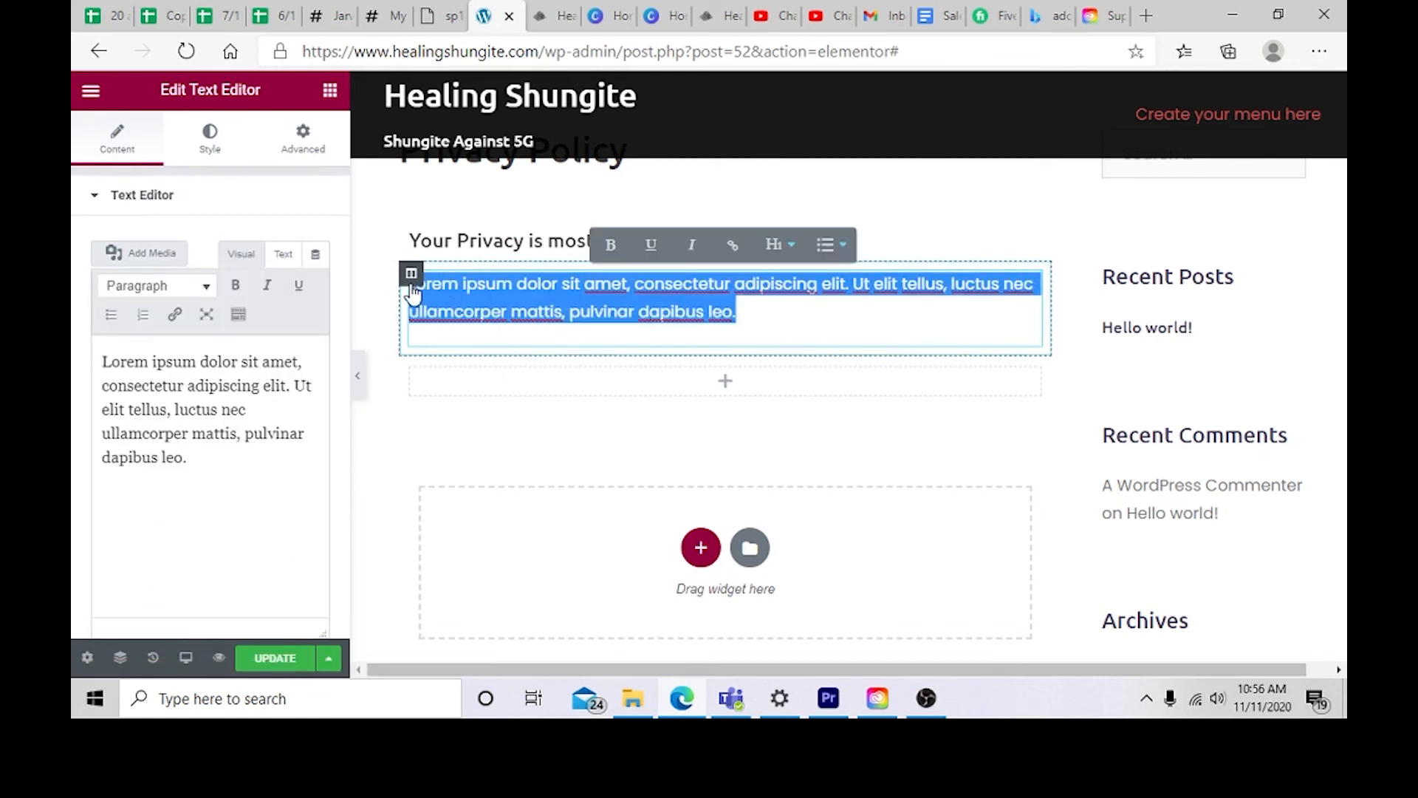
key("BackSpace")
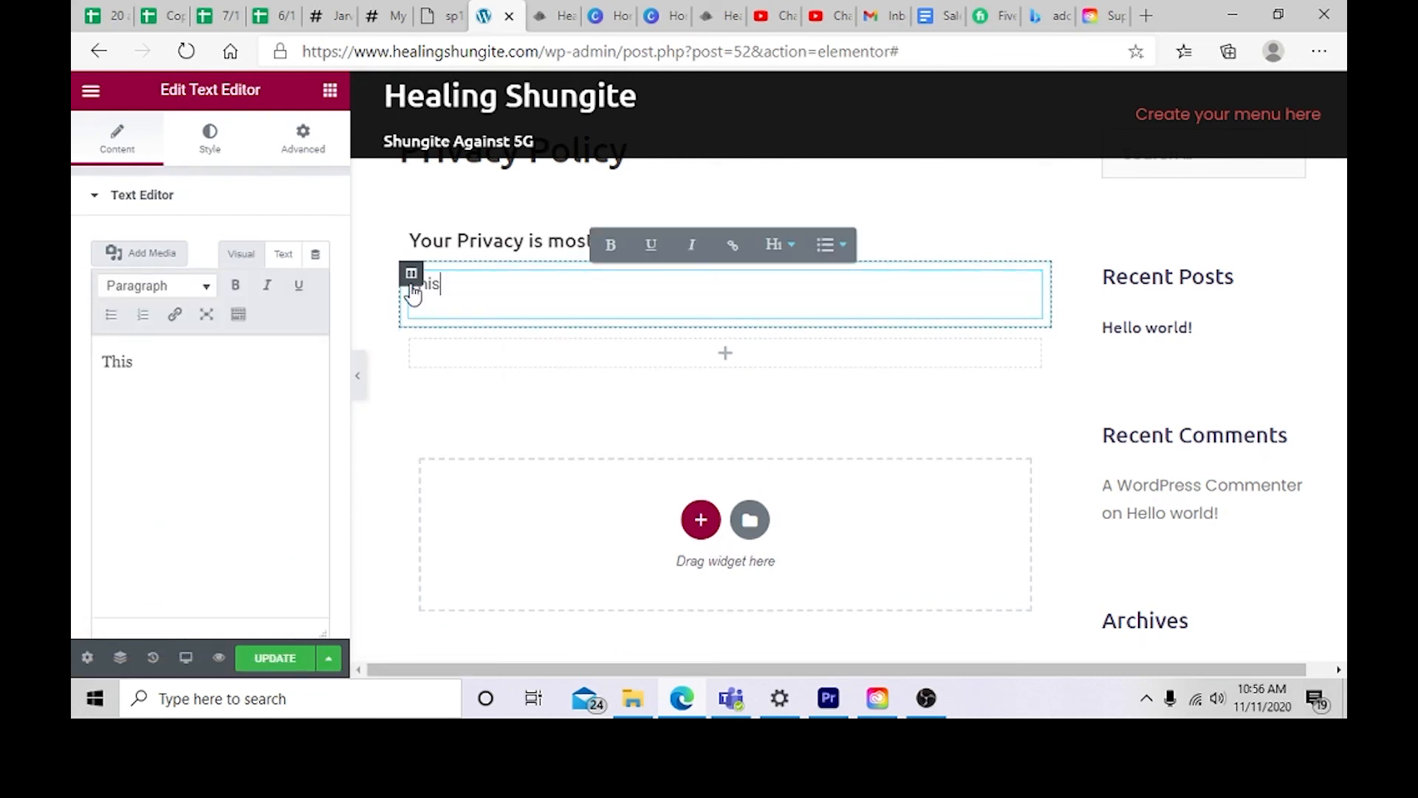
type("This is our private policy loreum ipsum")
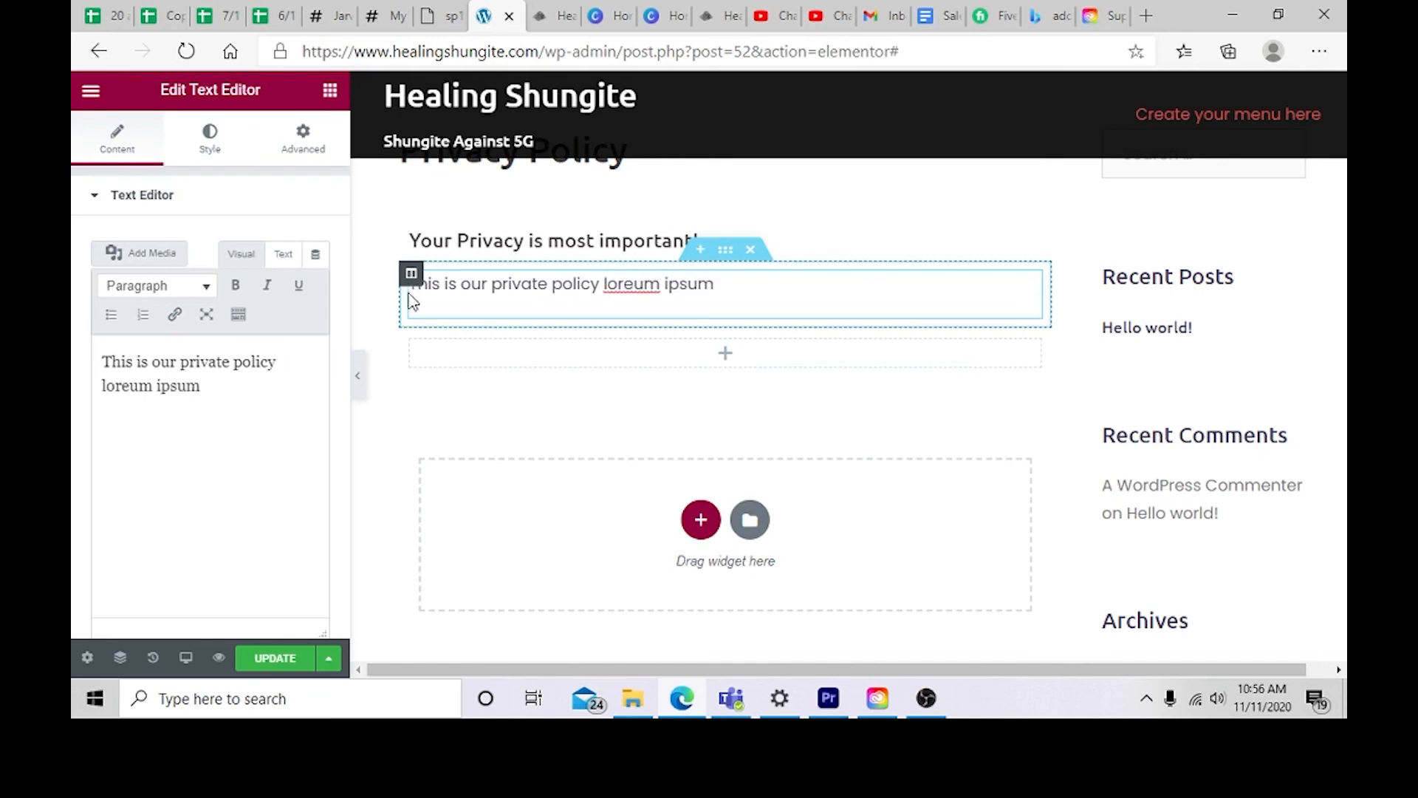
Step: Update the Privacy Policy page to save the new heading and text
scroll(596, 421, "down", 10)
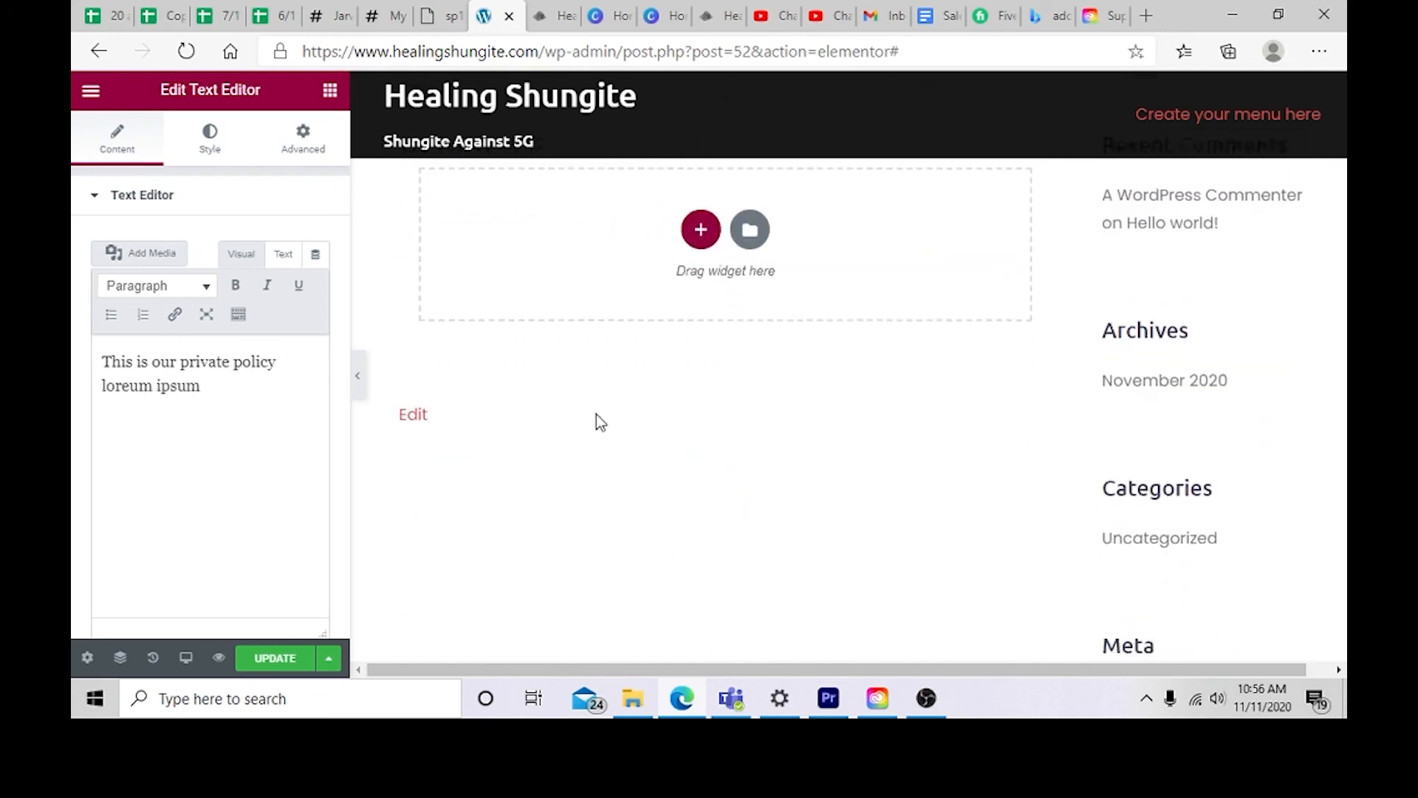
left_click(287, 662)
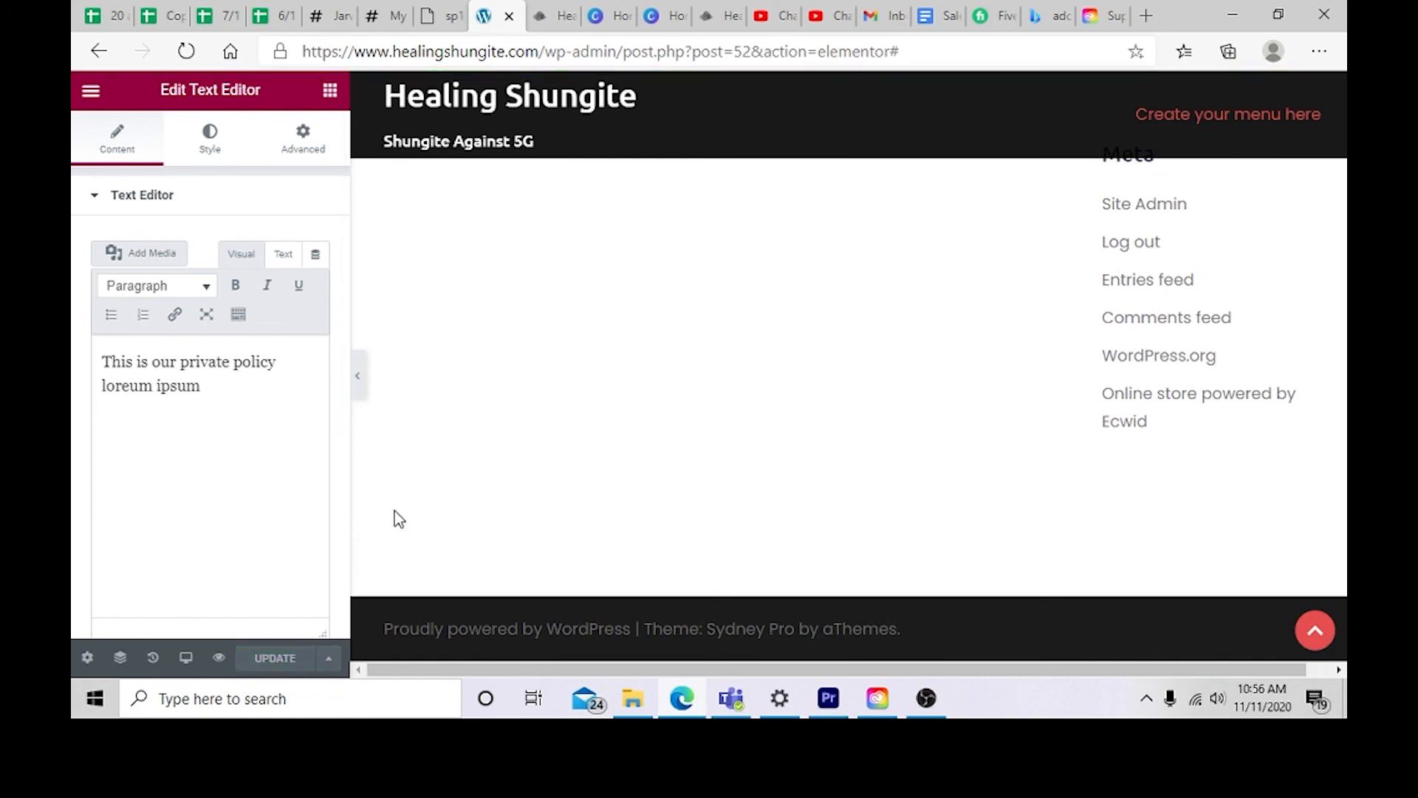
scroll(569, 461, "up", 5)
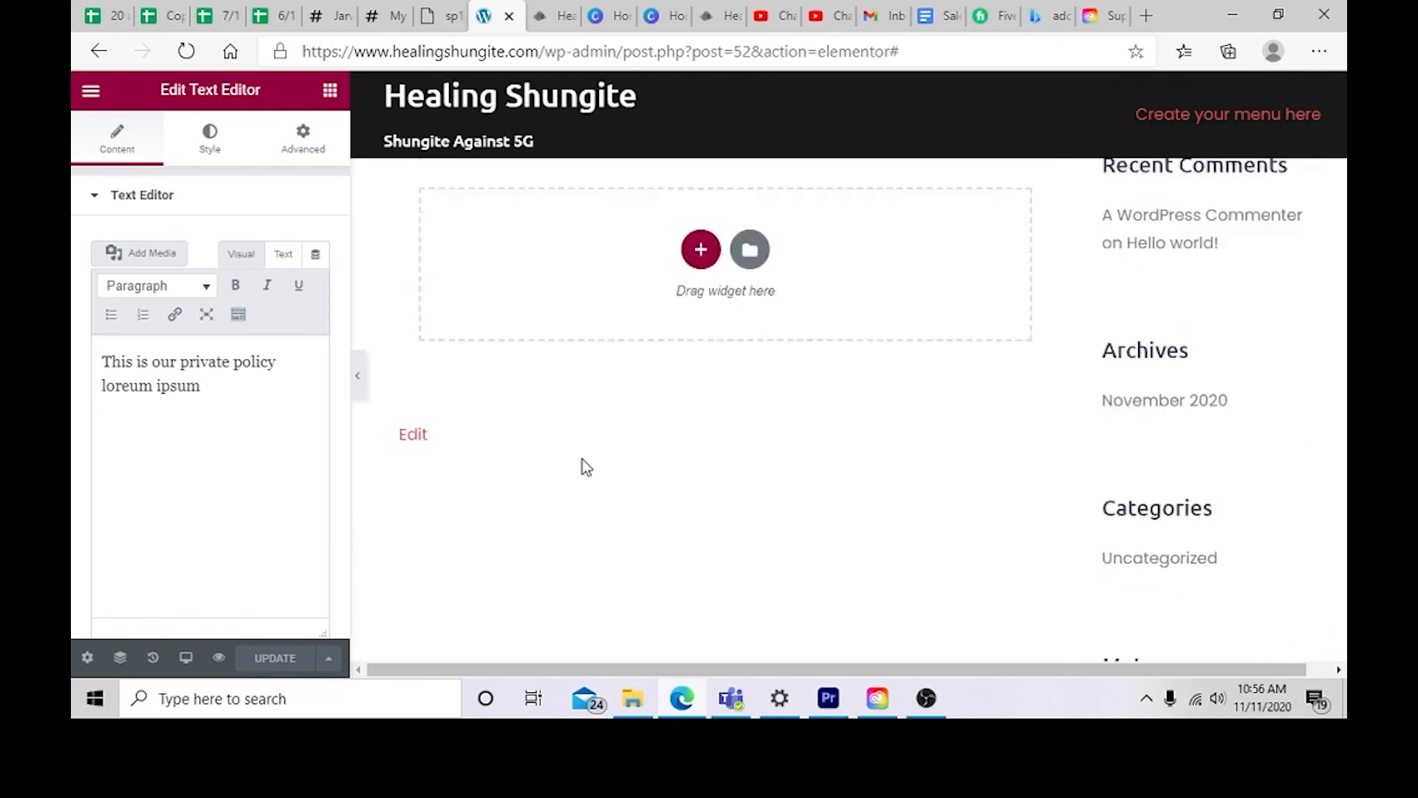
scroll(583, 469, "up", 8)
scroll(583, 472, "down", 4)
scroll(581, 474, "down", 3)
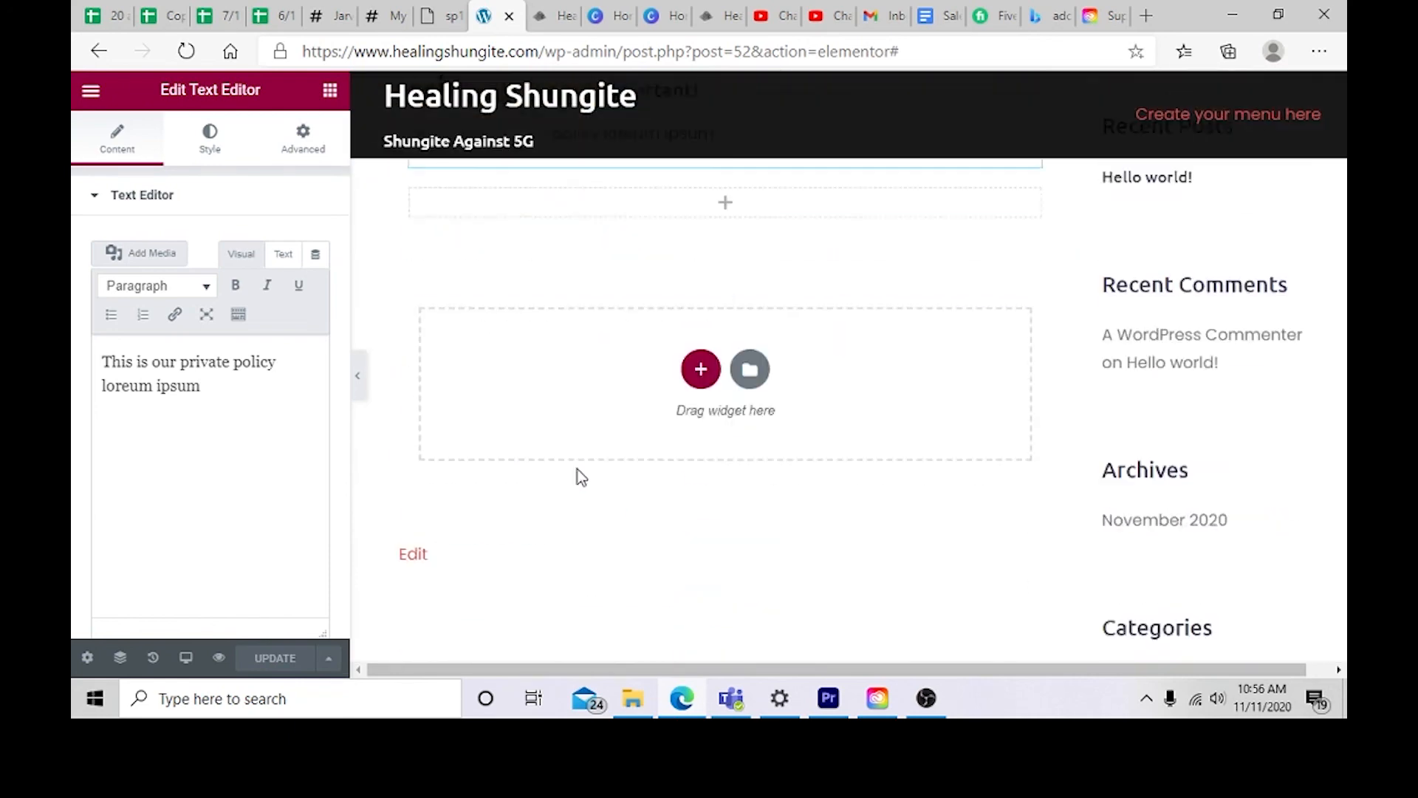
scroll(578, 473, "up", 5)
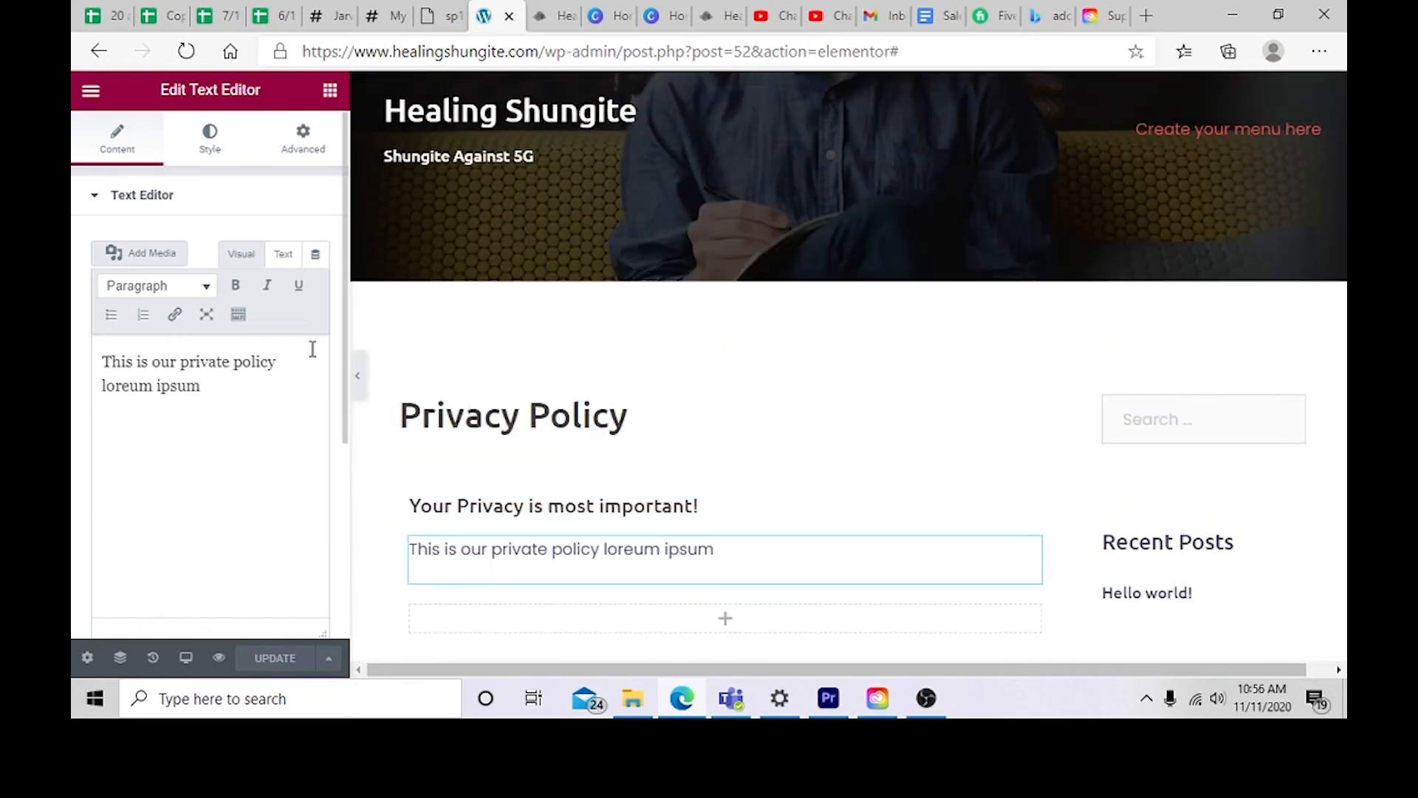
scroll(561, 484, "down", 3)
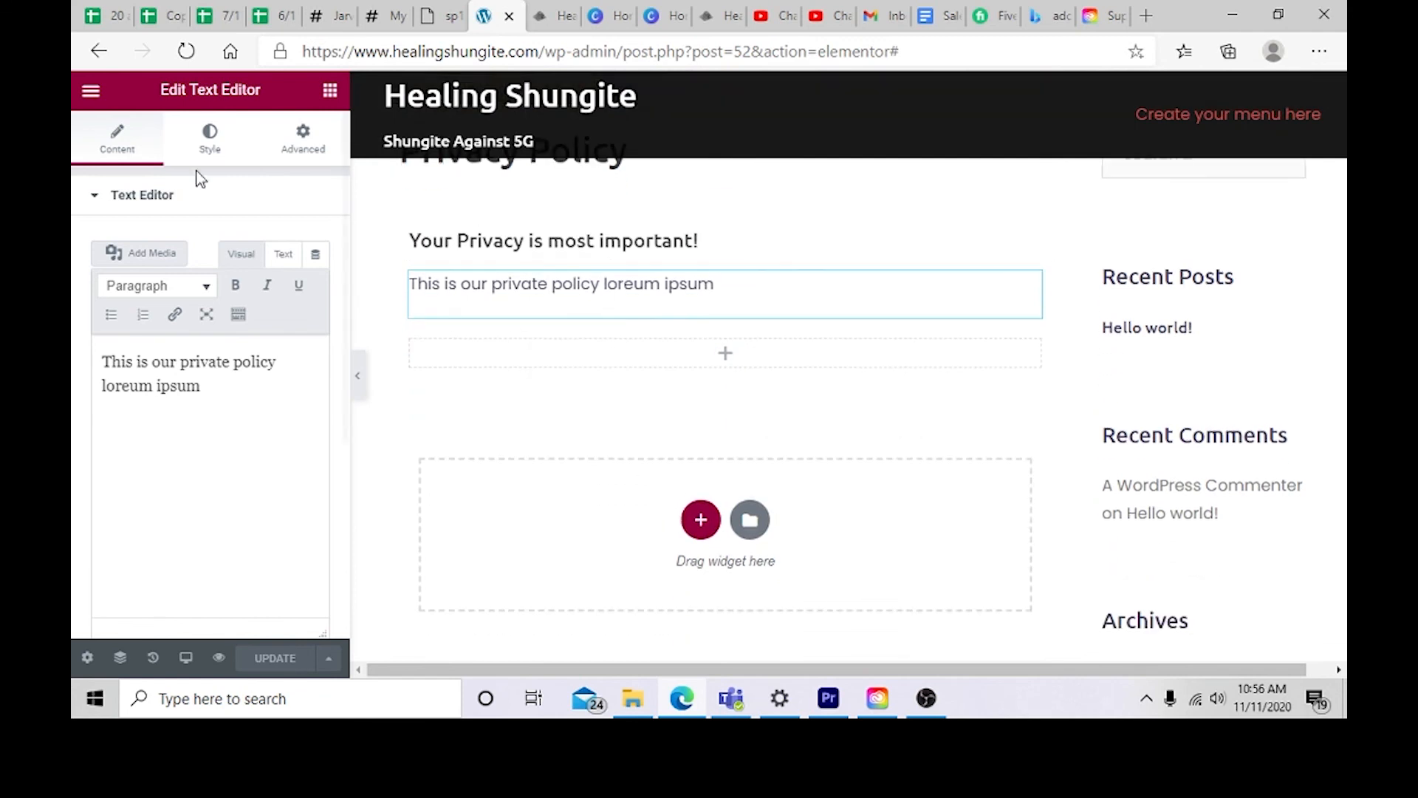
Step: Try to navigate back out of the editor, cancelling the leave-site prompt
left_click(99, 51)
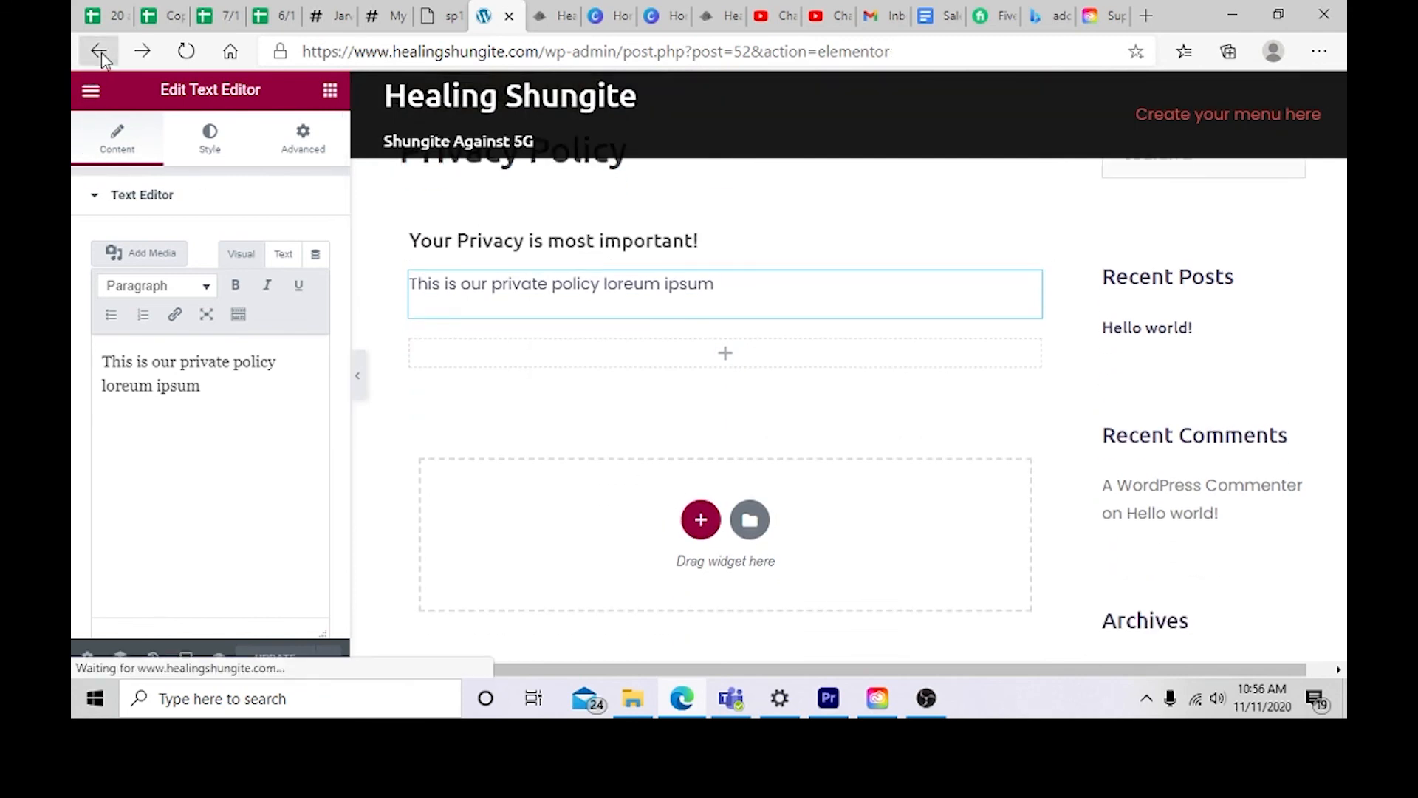
left_click(91, 89)
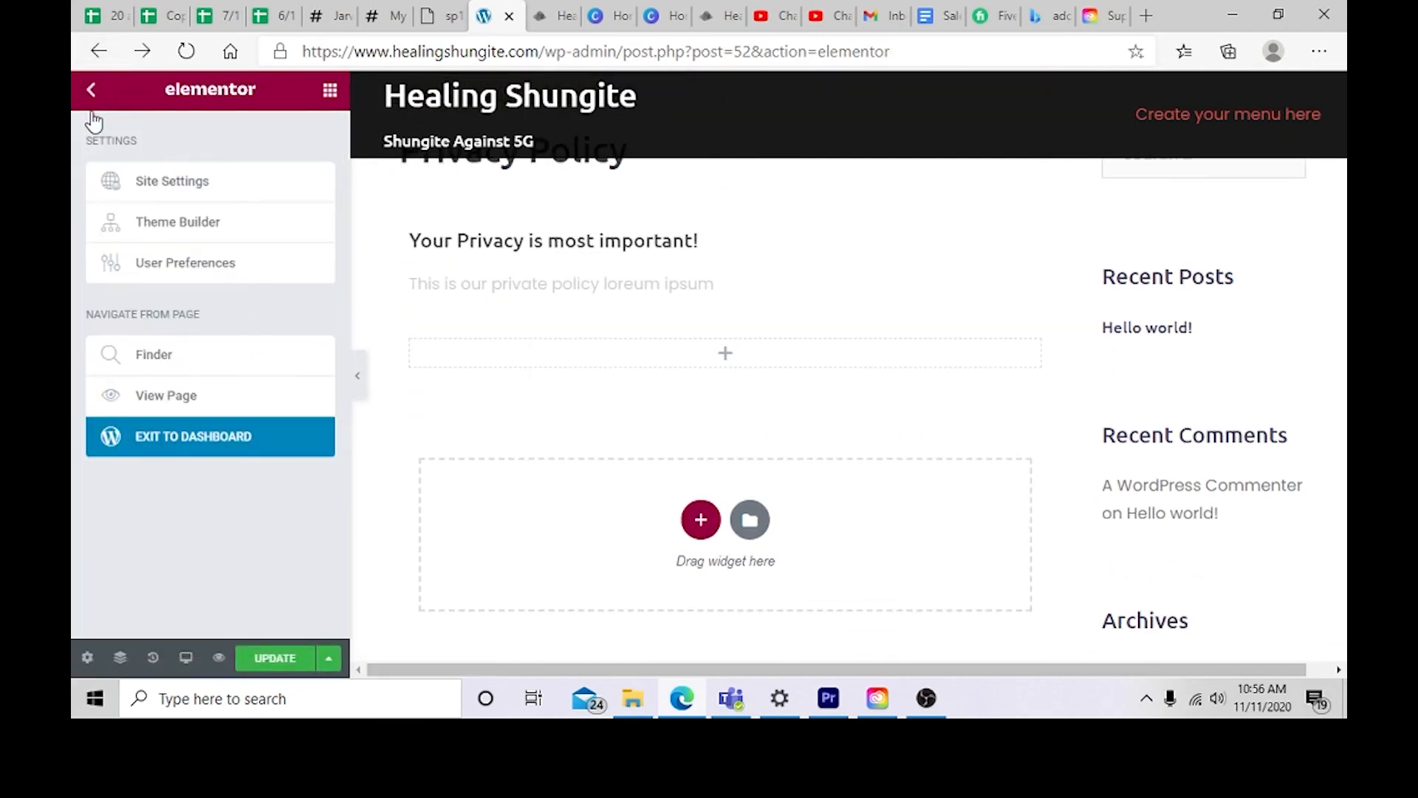
left_click(91, 90)
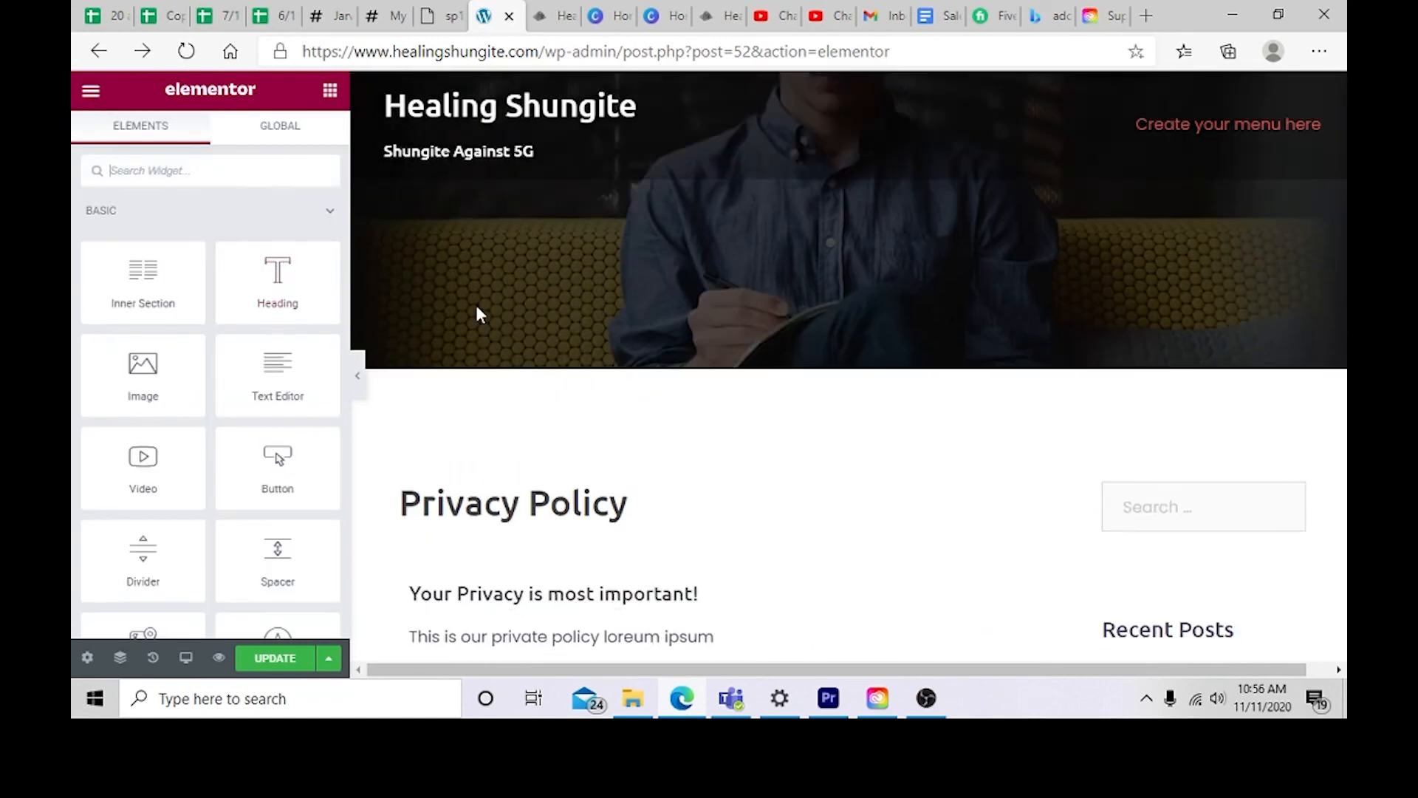
left_click(99, 51)
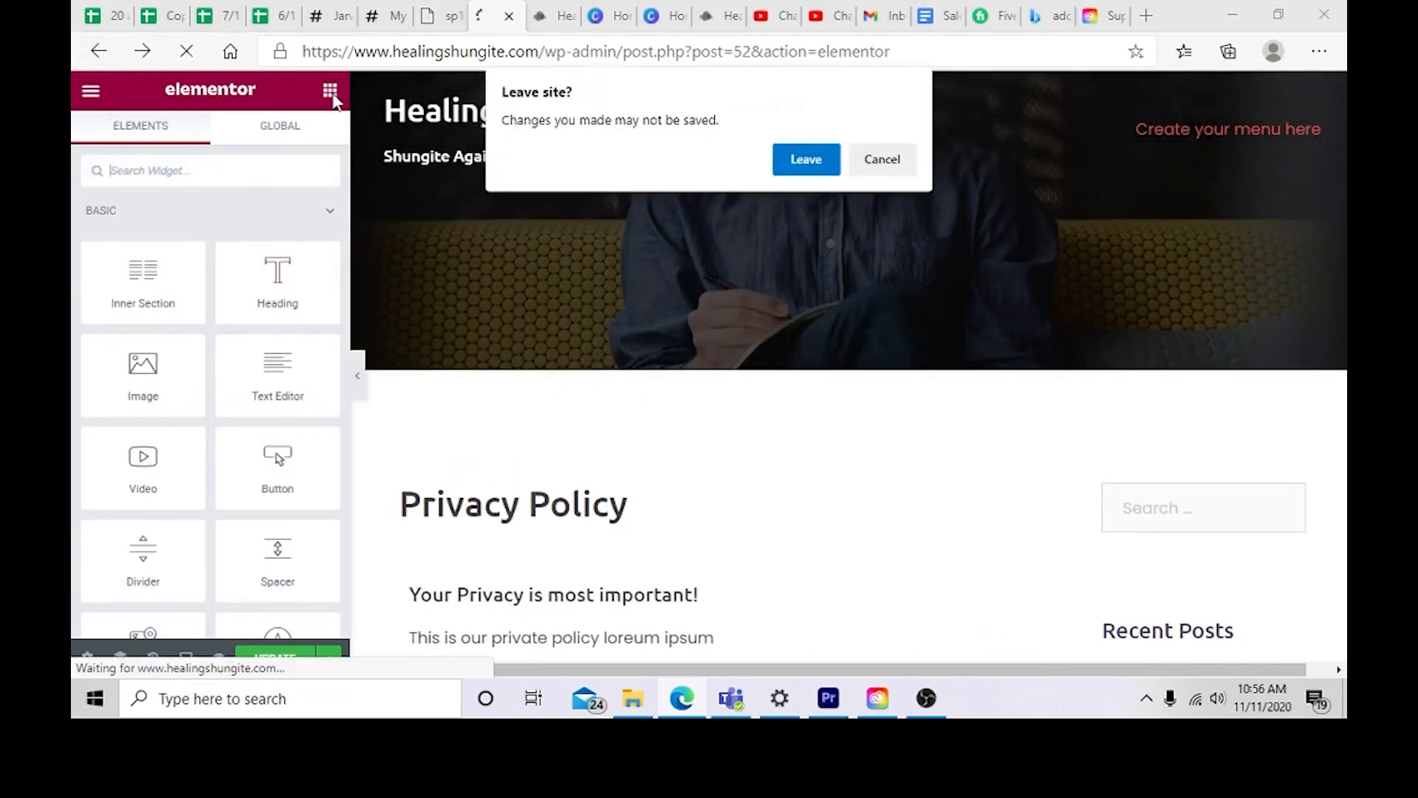
left_click(882, 168)
scroll(300, 447, "down", 6)
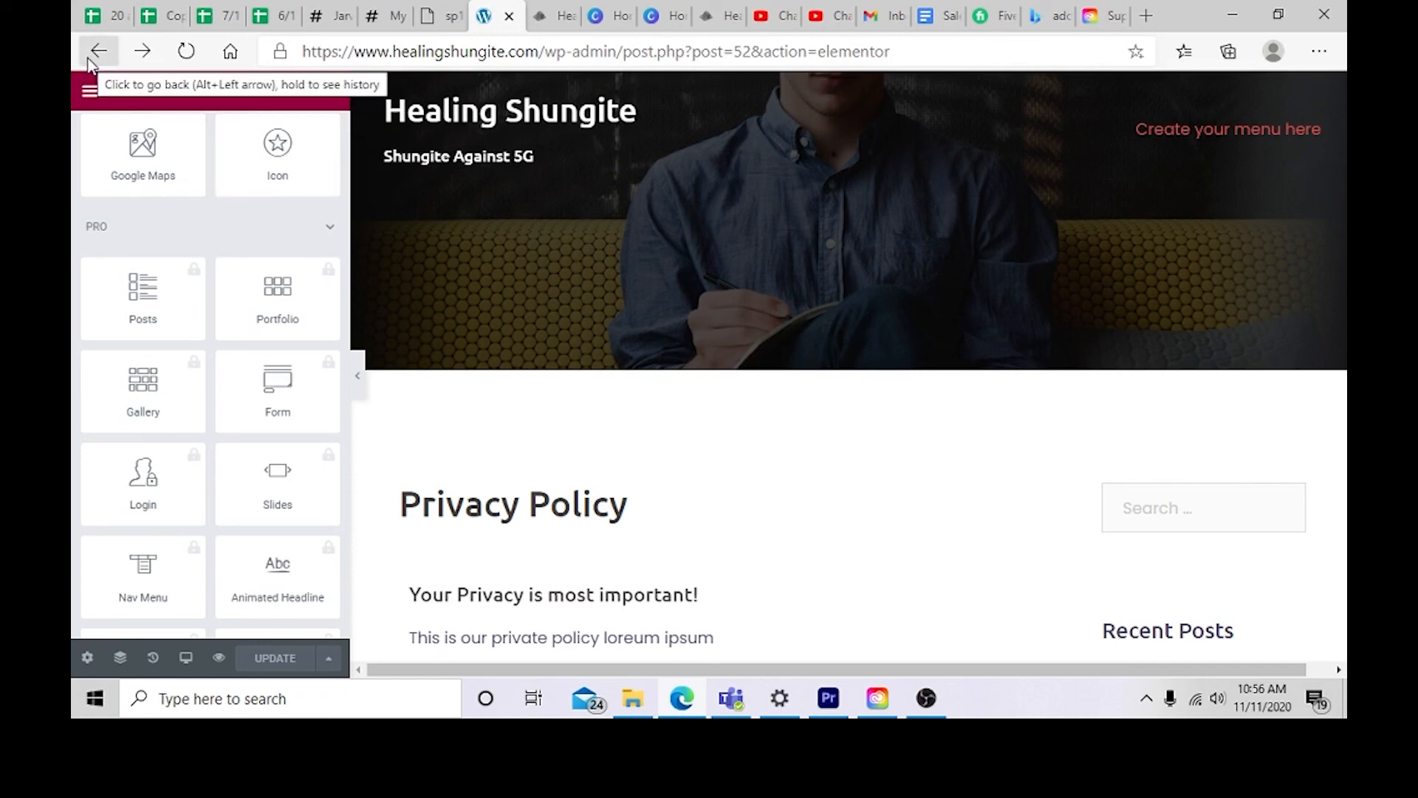
Step: Exit the Elementor editor to the WordPress dashboard's list of pages
left_click(89, 90)
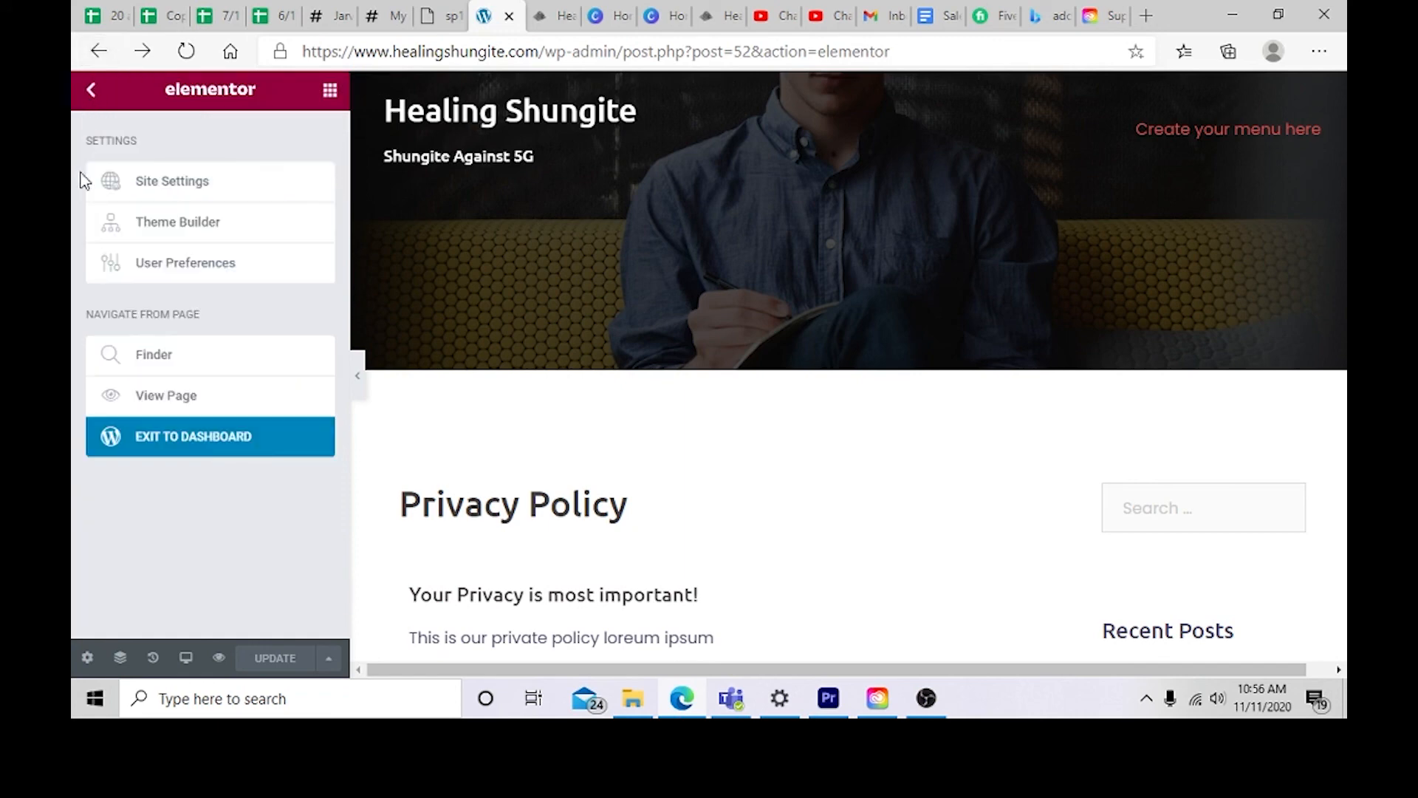
left_click(189, 439)
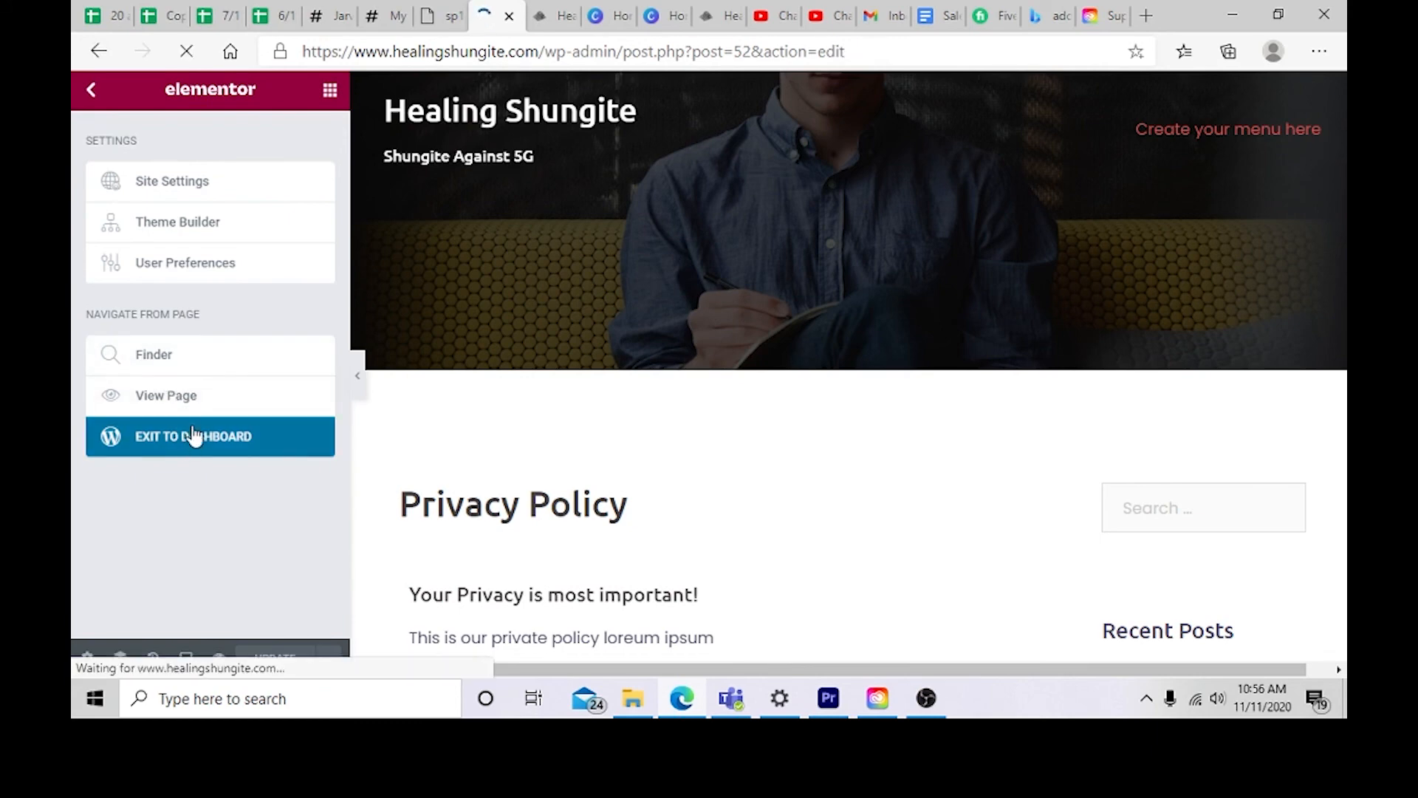
scroll(836, 367, "down", 5)
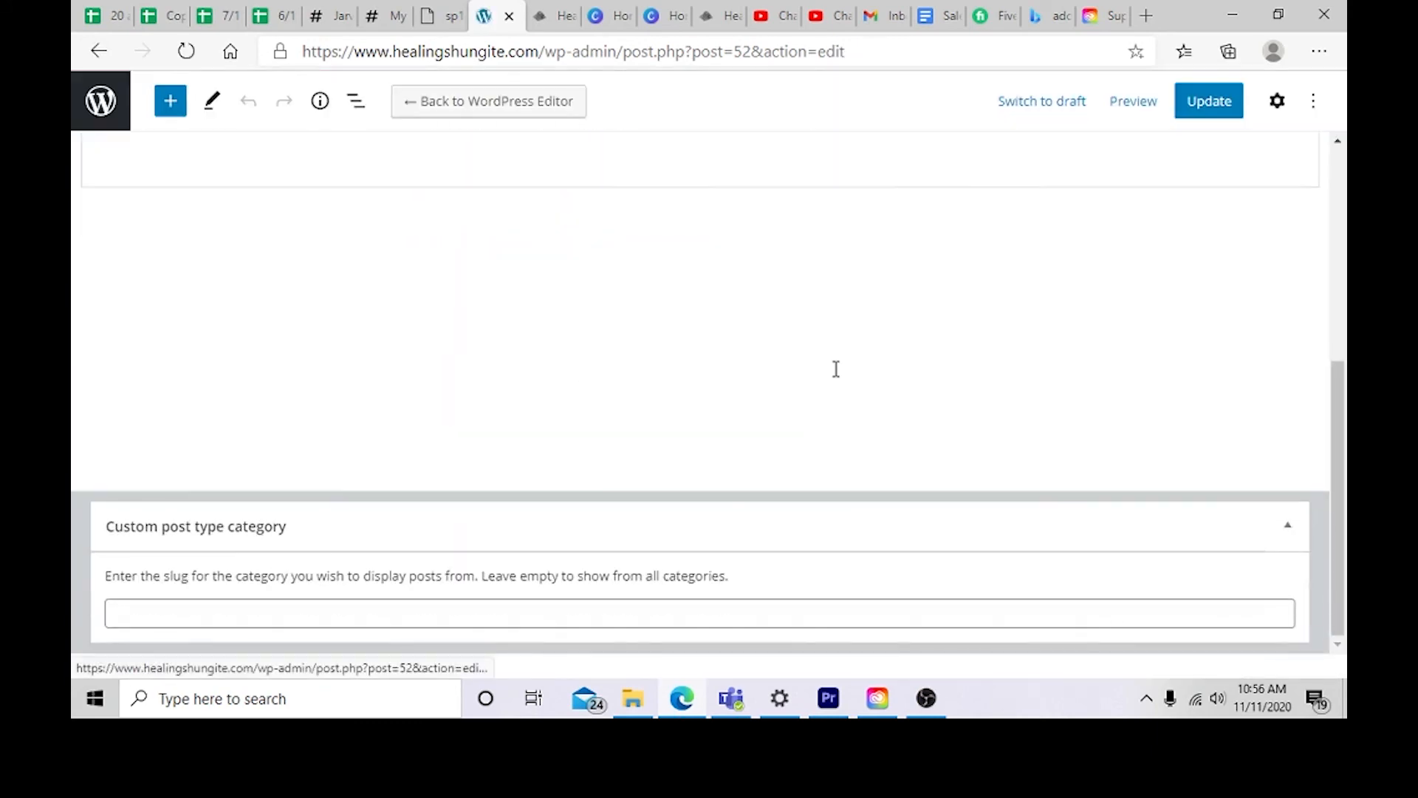
scroll(804, 395, "up", 5)
left_click(103, 113)
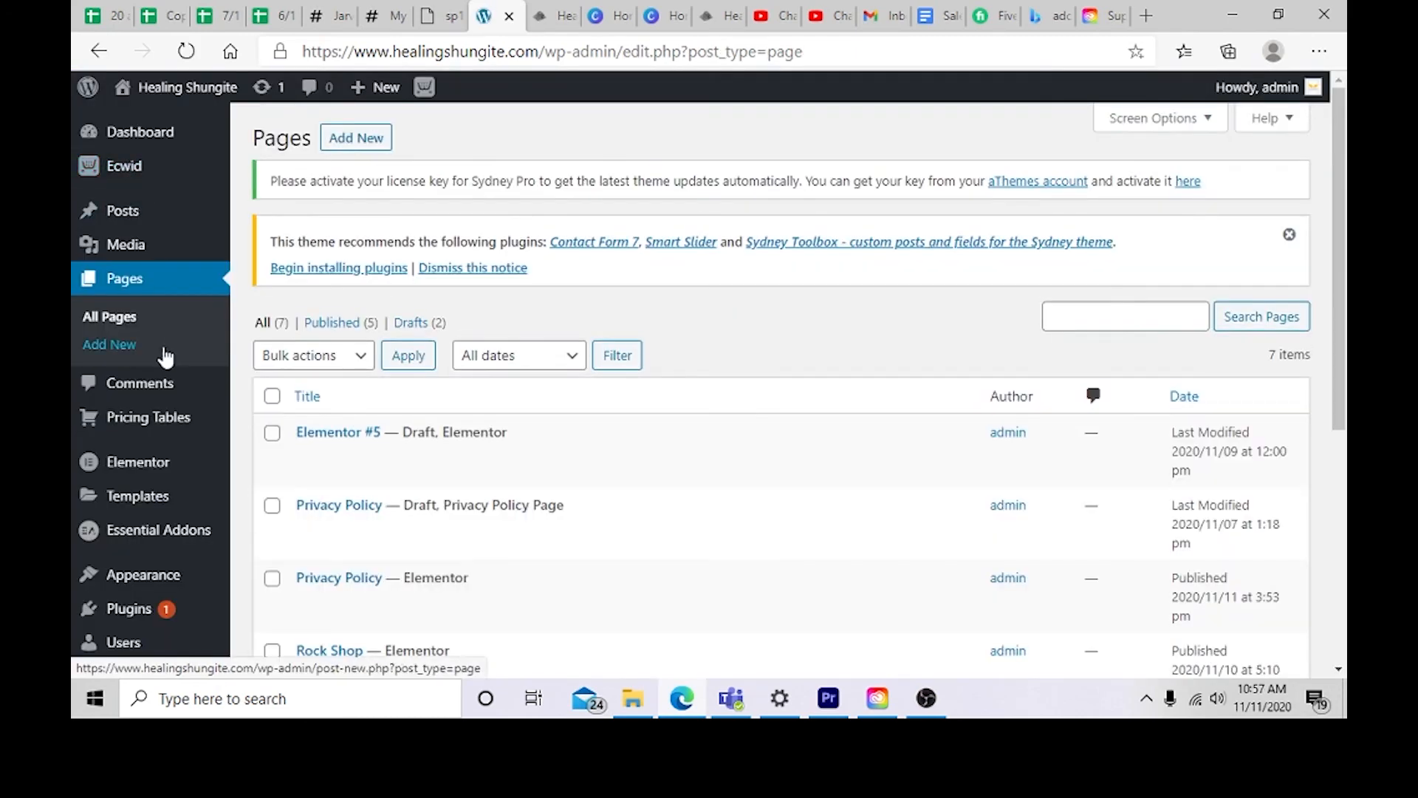
Step: Open the live site from the admin bar and scroll through the homepage
scroll(159, 366, "down", 3)
mouse_move(162, 374)
scroll(187, 428, "down", 3)
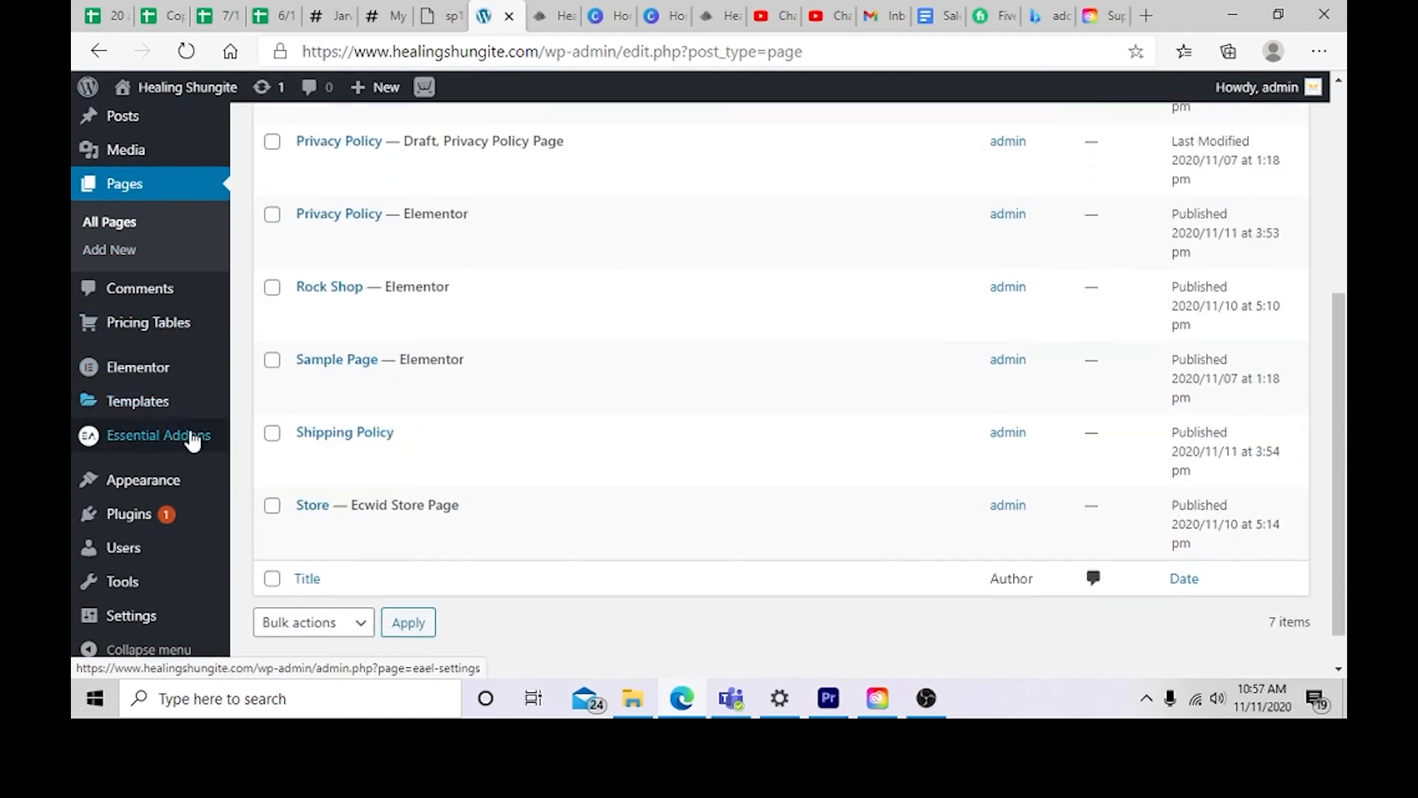
scroll(140, 279, "up", 5)
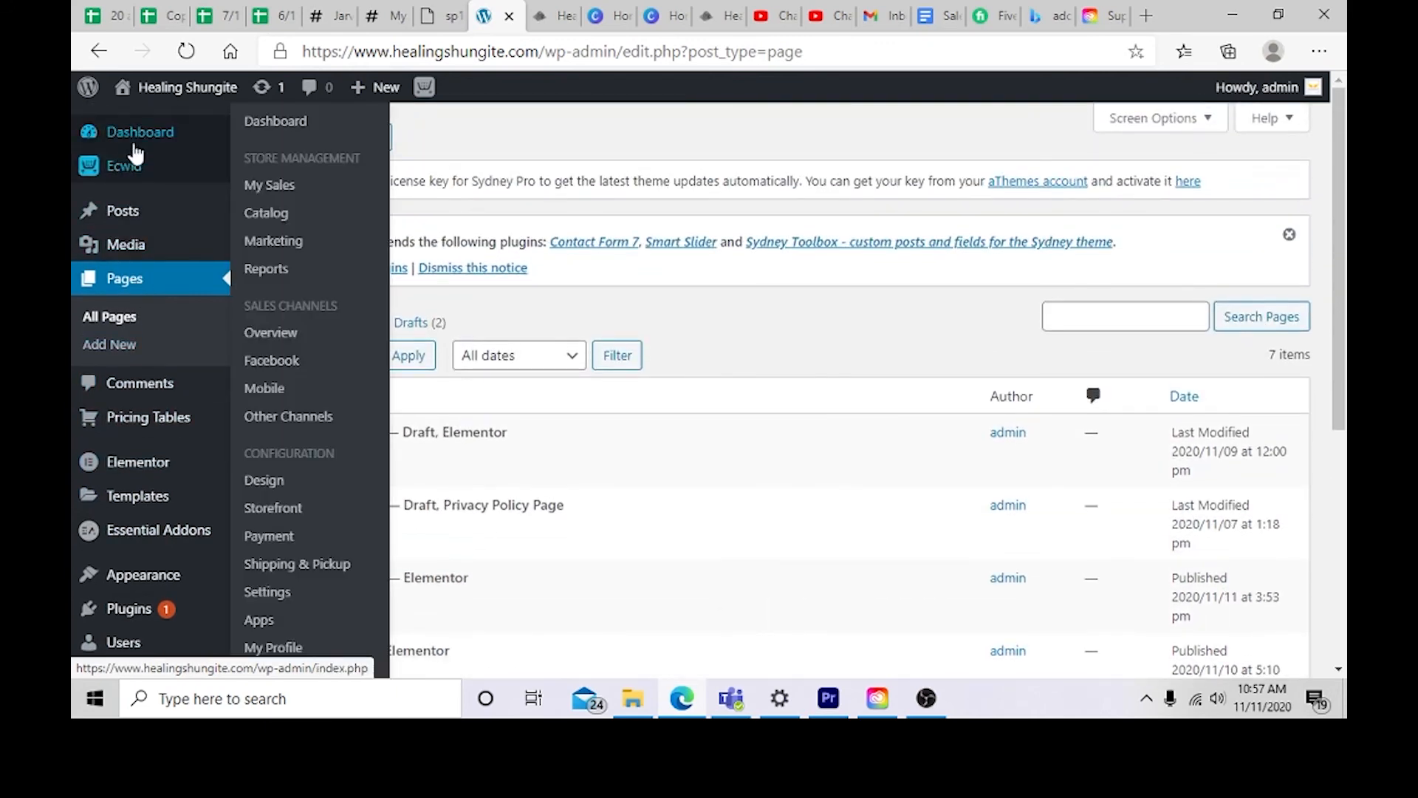
left_click(208, 90)
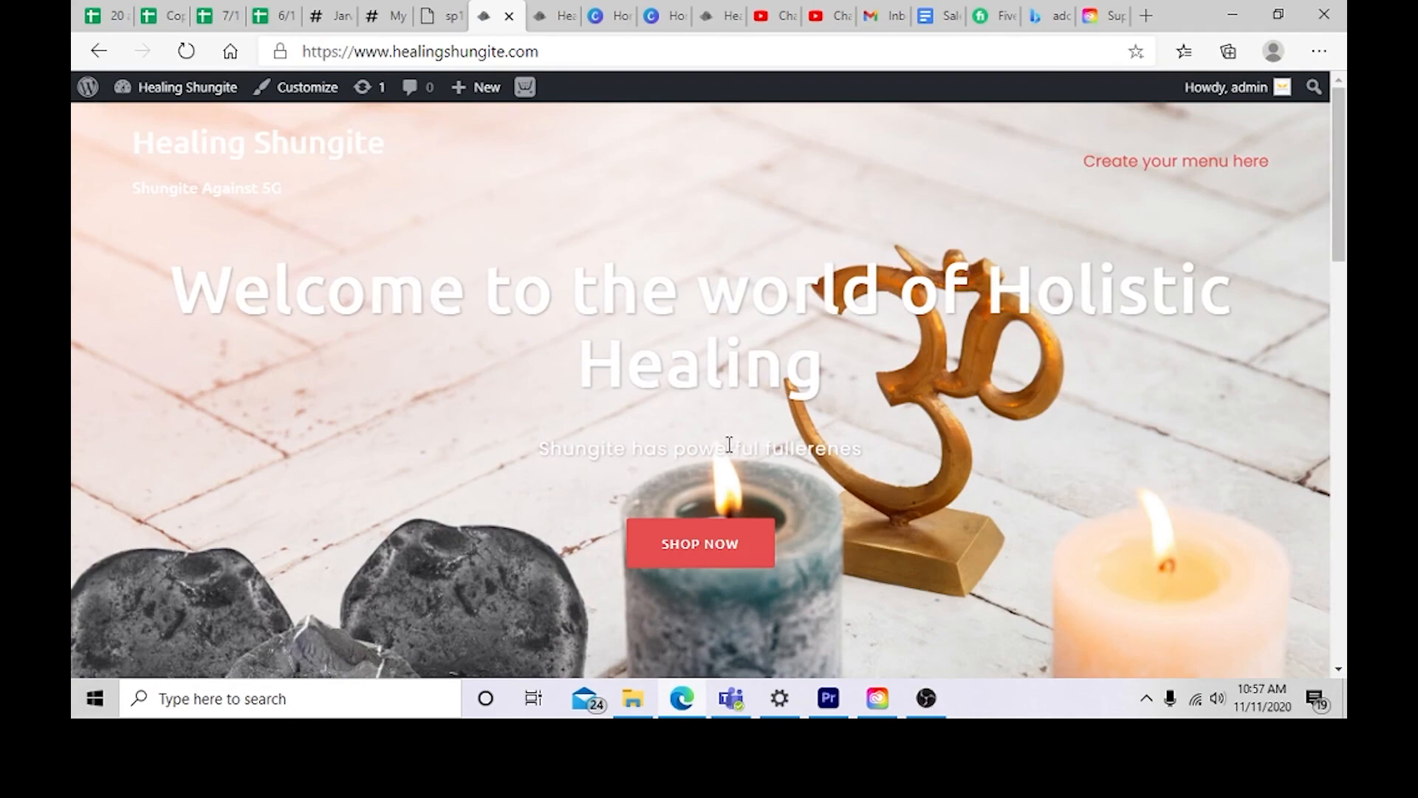
scroll(729, 444, "down", 3)
scroll(674, 326, "up", 3)
scroll(673, 370, "down", 3)
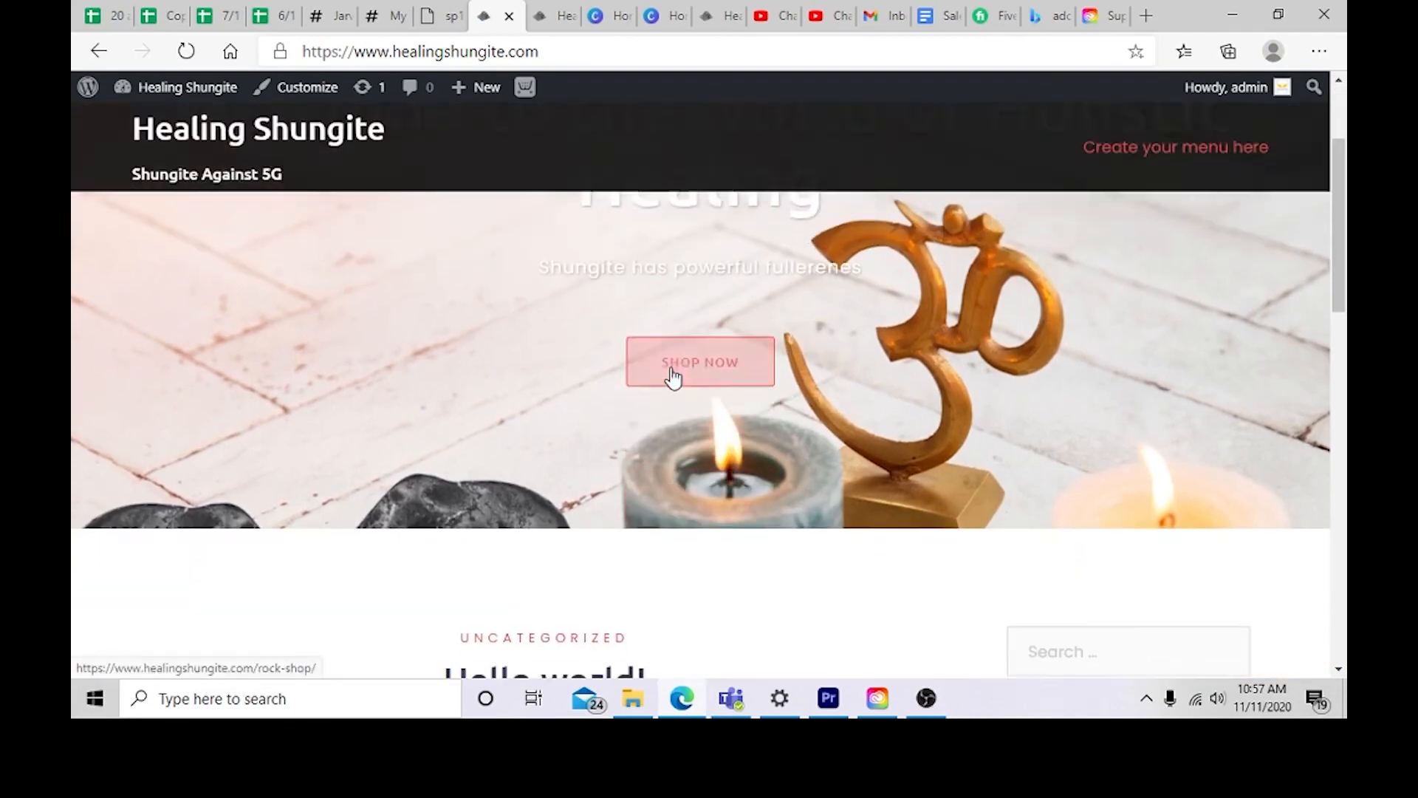
scroll(673, 377, "down", 5)
scroll(1102, 373, "up", 3)
scroll(1103, 368, "down", 3)
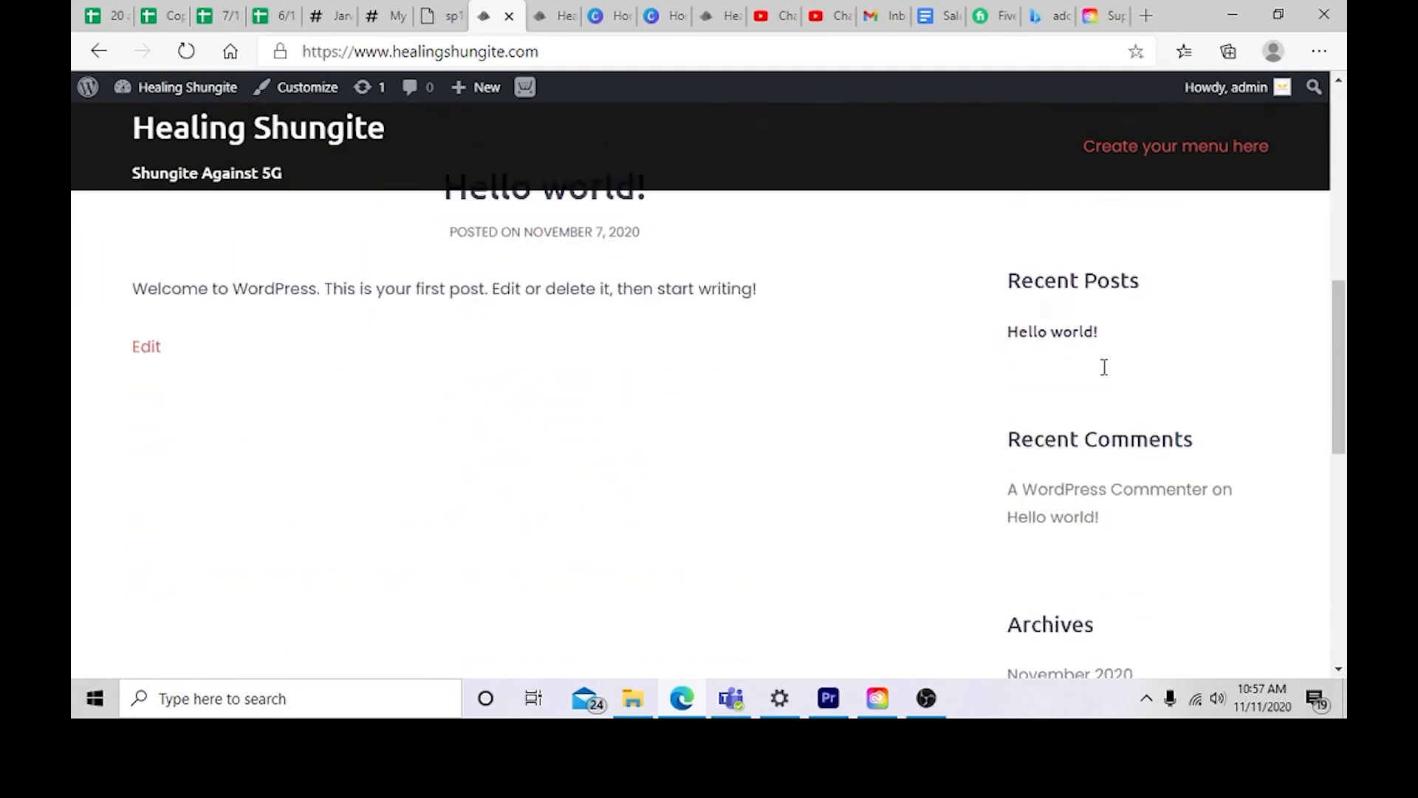
scroll(1104, 367, "down", 5)
Step: In the Customizer's Extra options, set the Footer contact details title to a phone number and publish
left_click(288, 88)
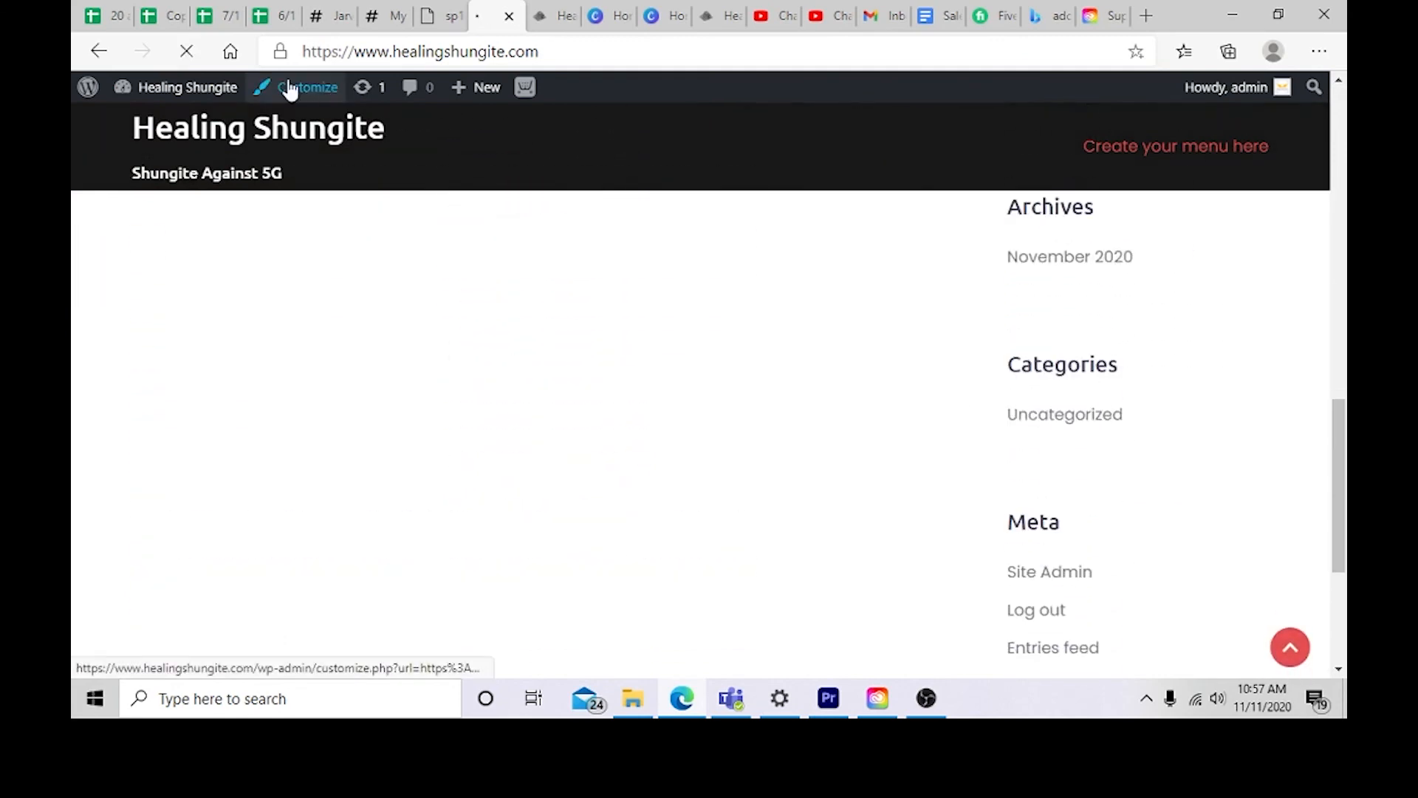
scroll(392, 399, "down", 4)
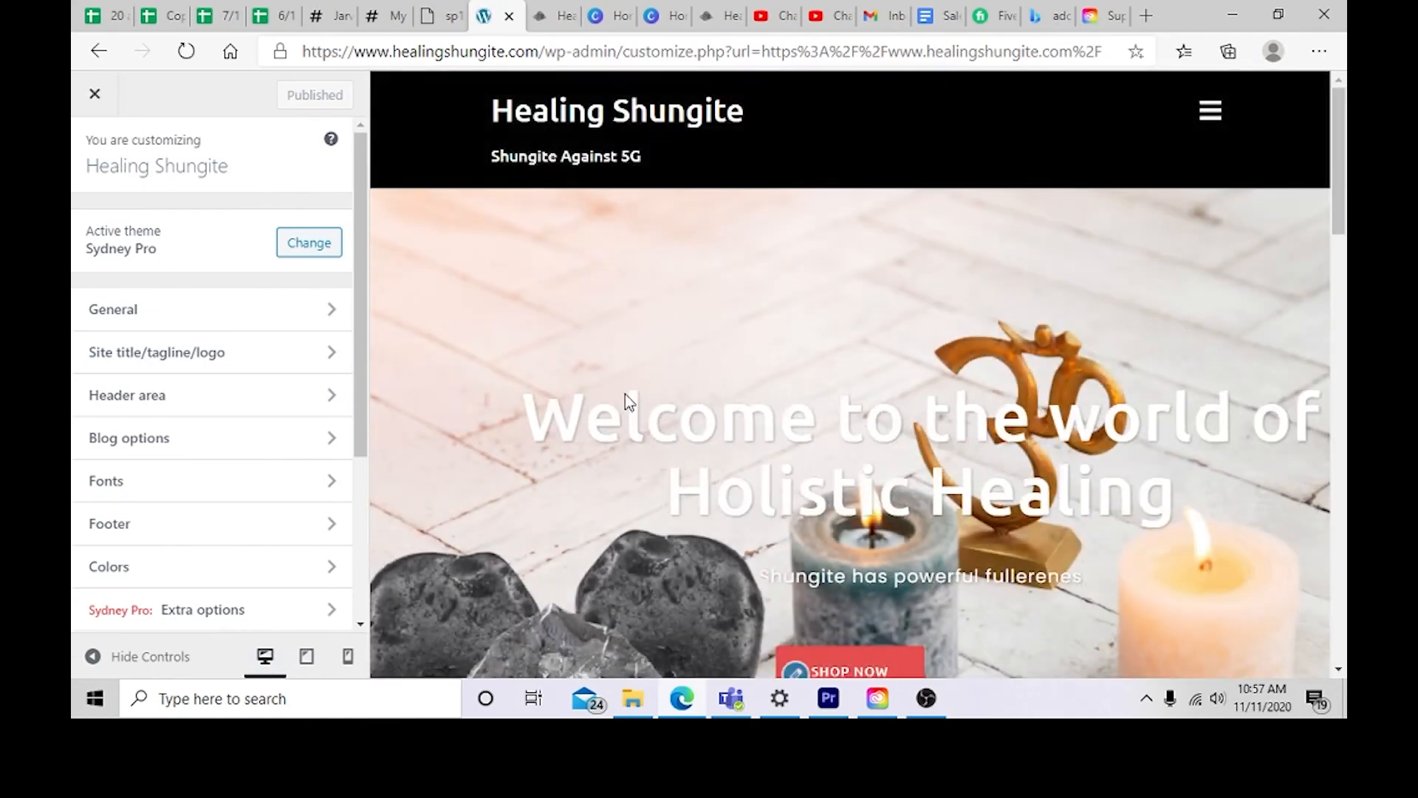
scroll(625, 399, "down", 5)
scroll(625, 395, "down", 6)
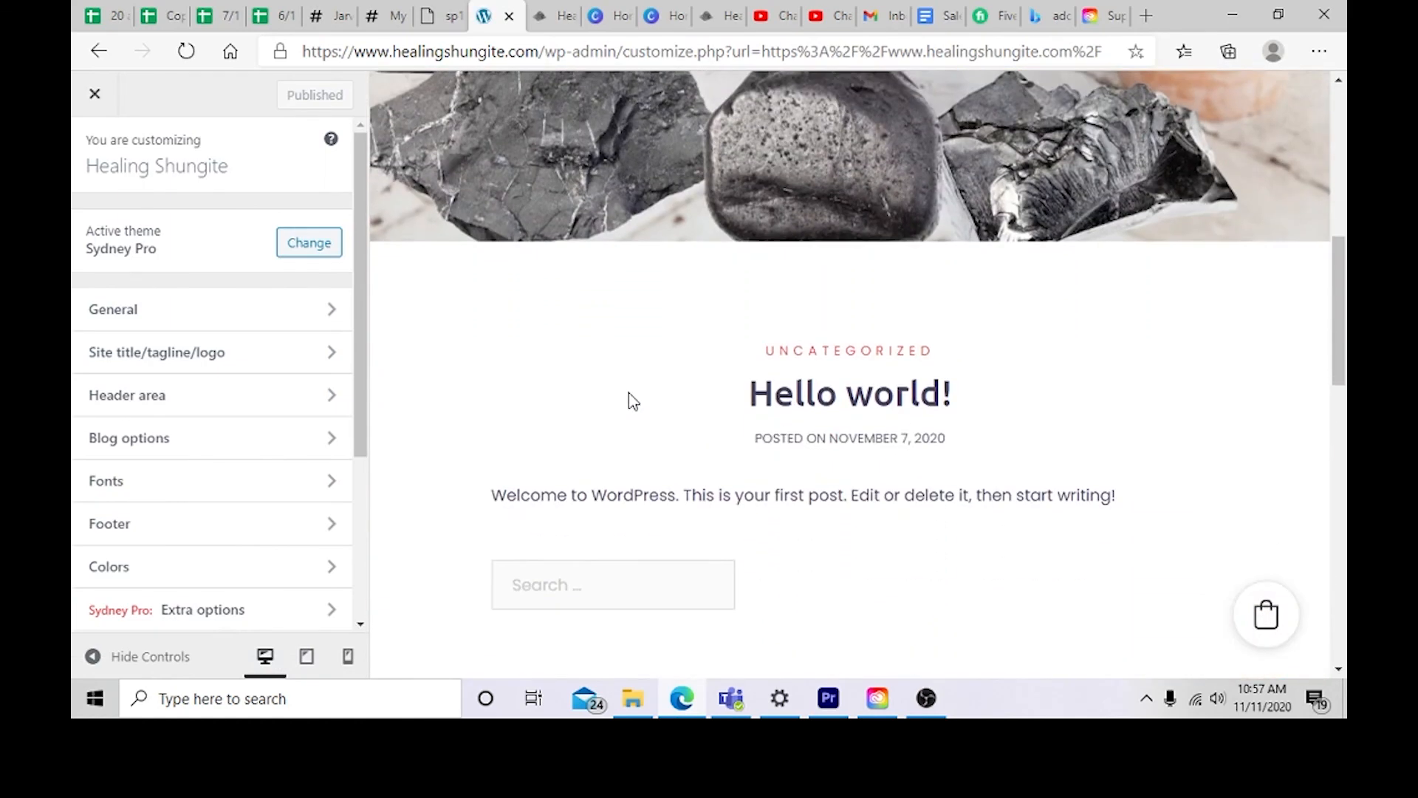
scroll(231, 418, "down", 3)
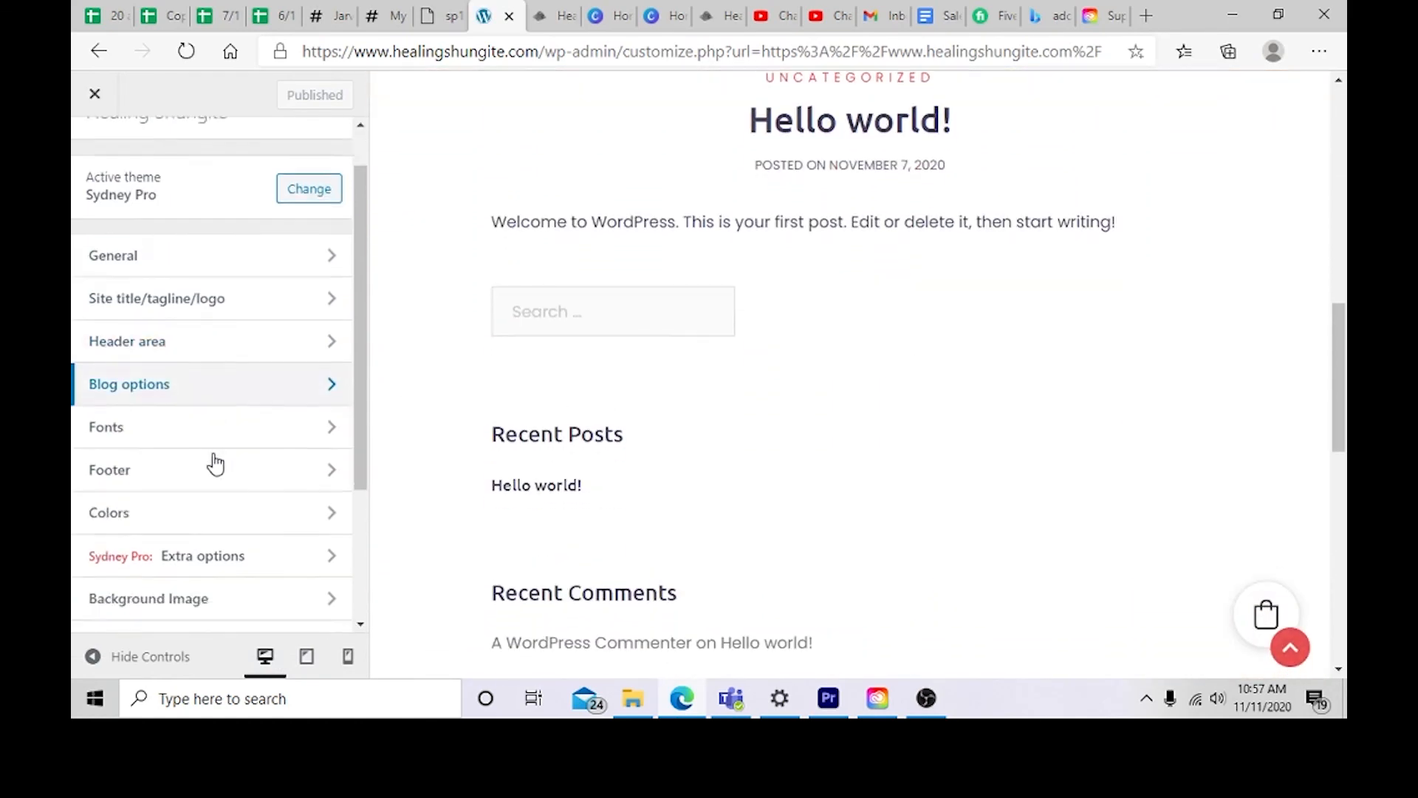
left_click(279, 471)
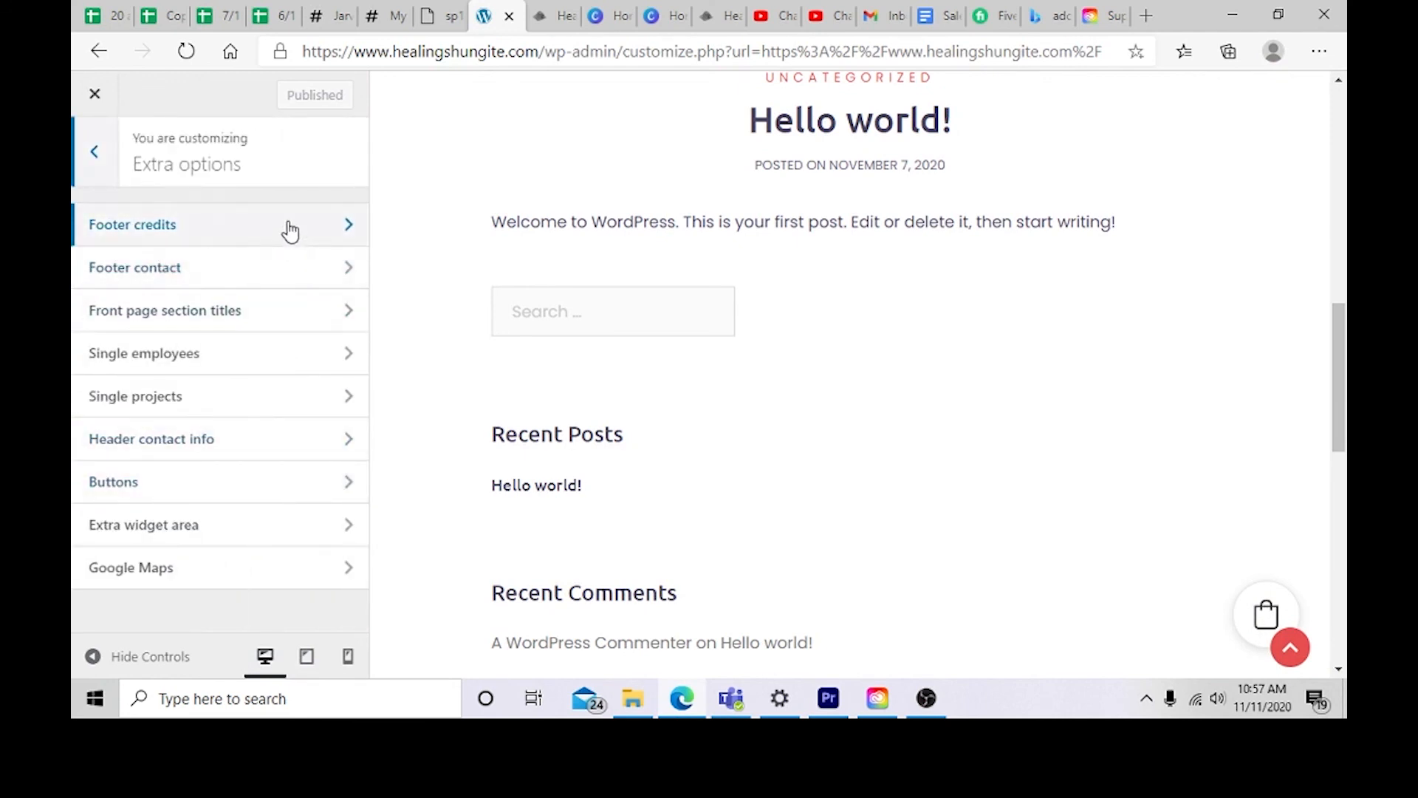
left_click(284, 267)
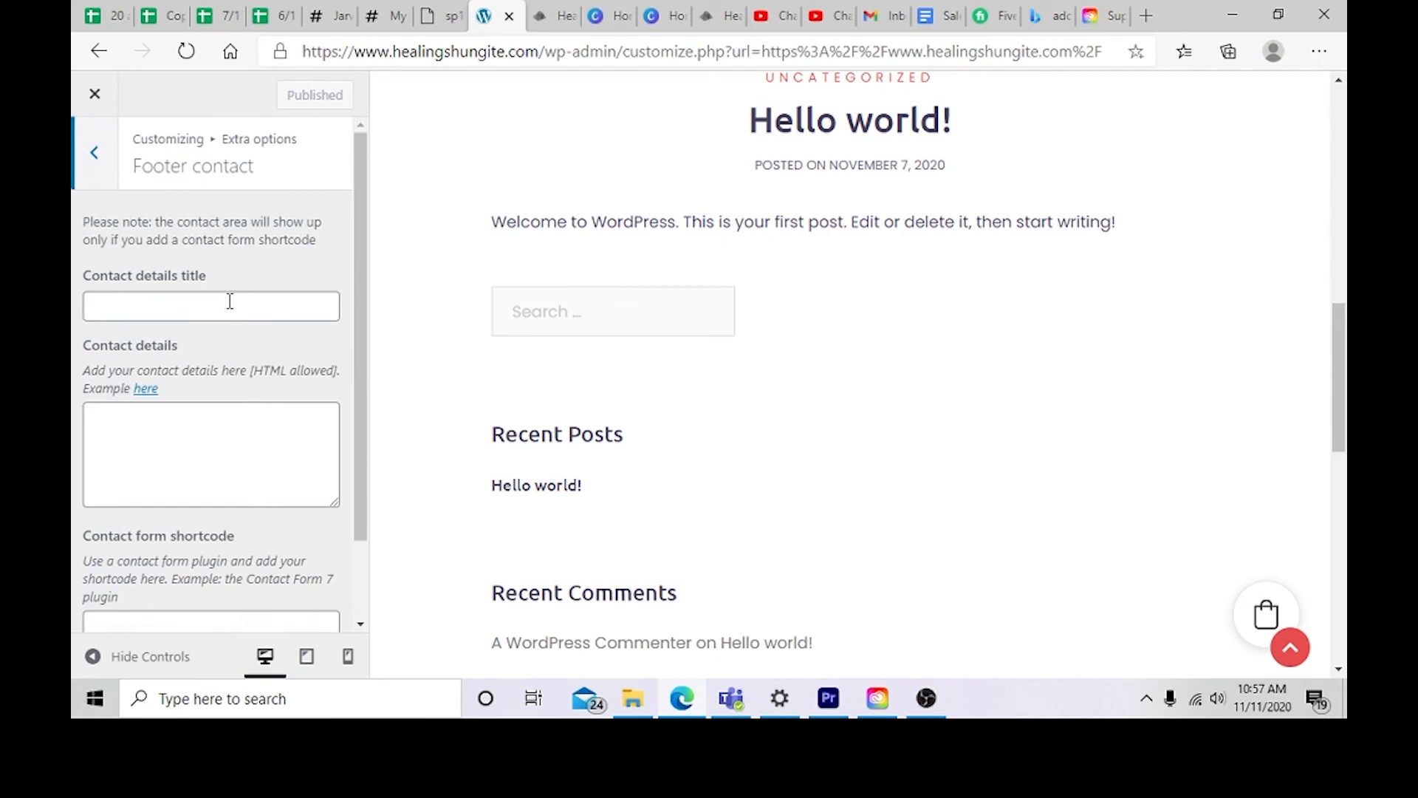
left_click(230, 302)
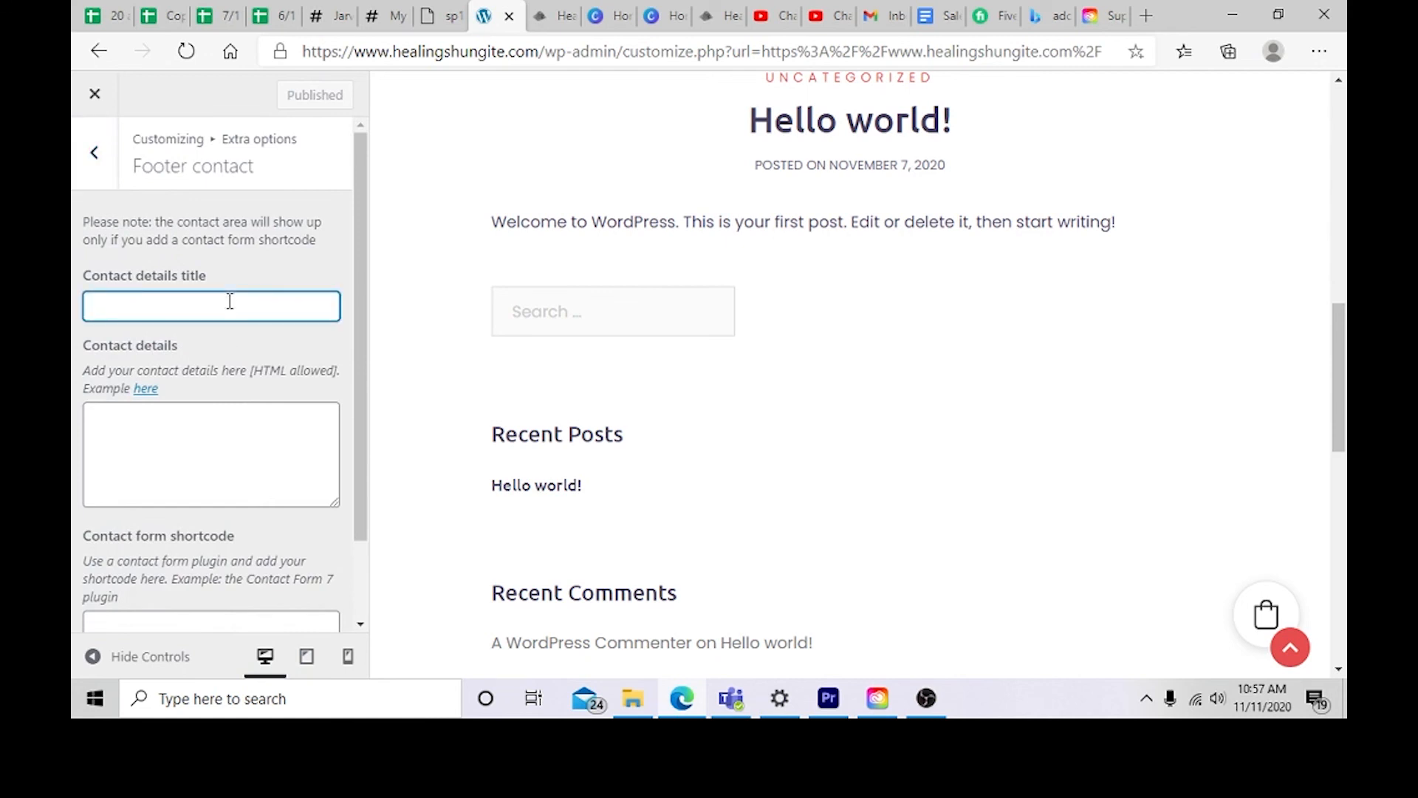
type("867")
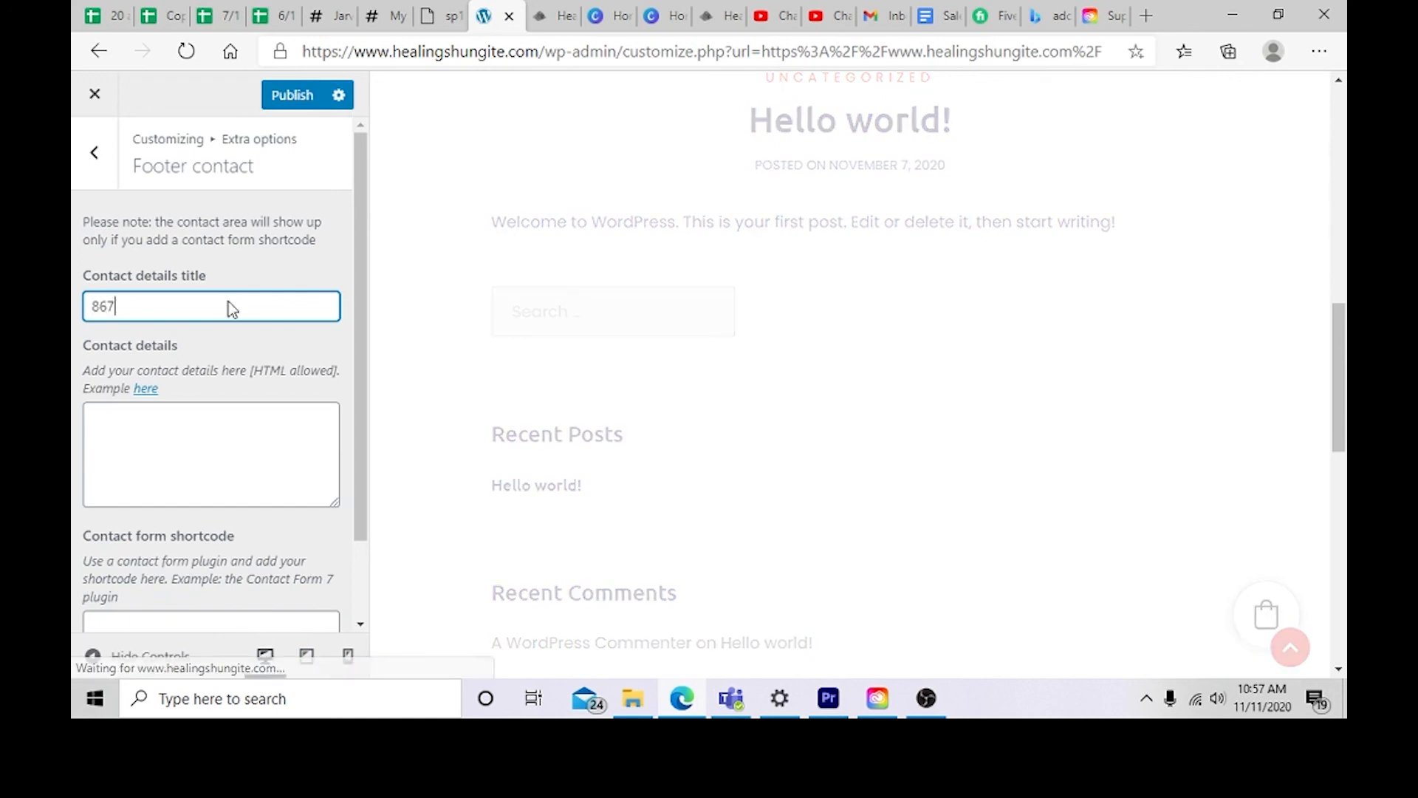
type("-5309")
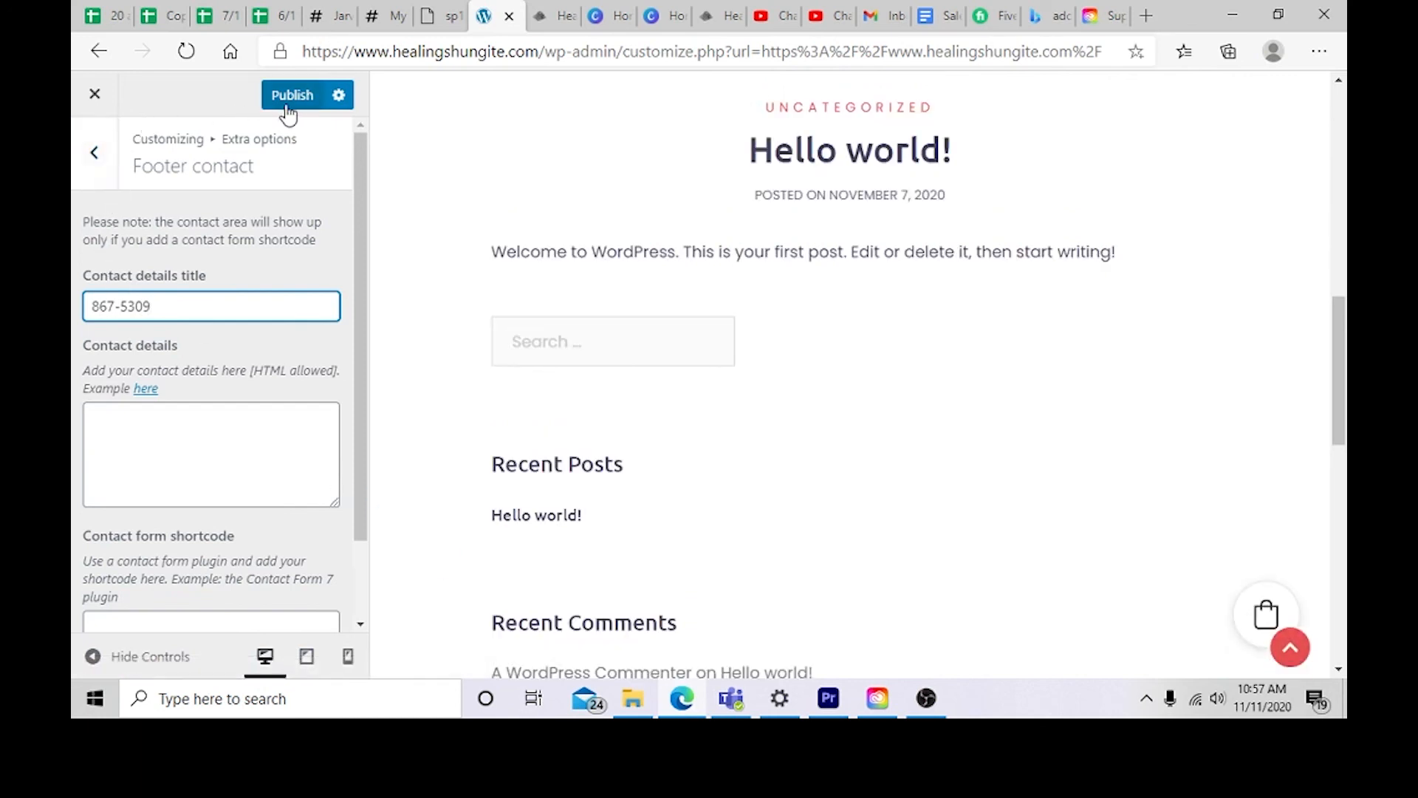
left_click(288, 100)
Step: Open the Menus locations and inspect the Primary Menu and Header social menu choices
left_click(94, 152)
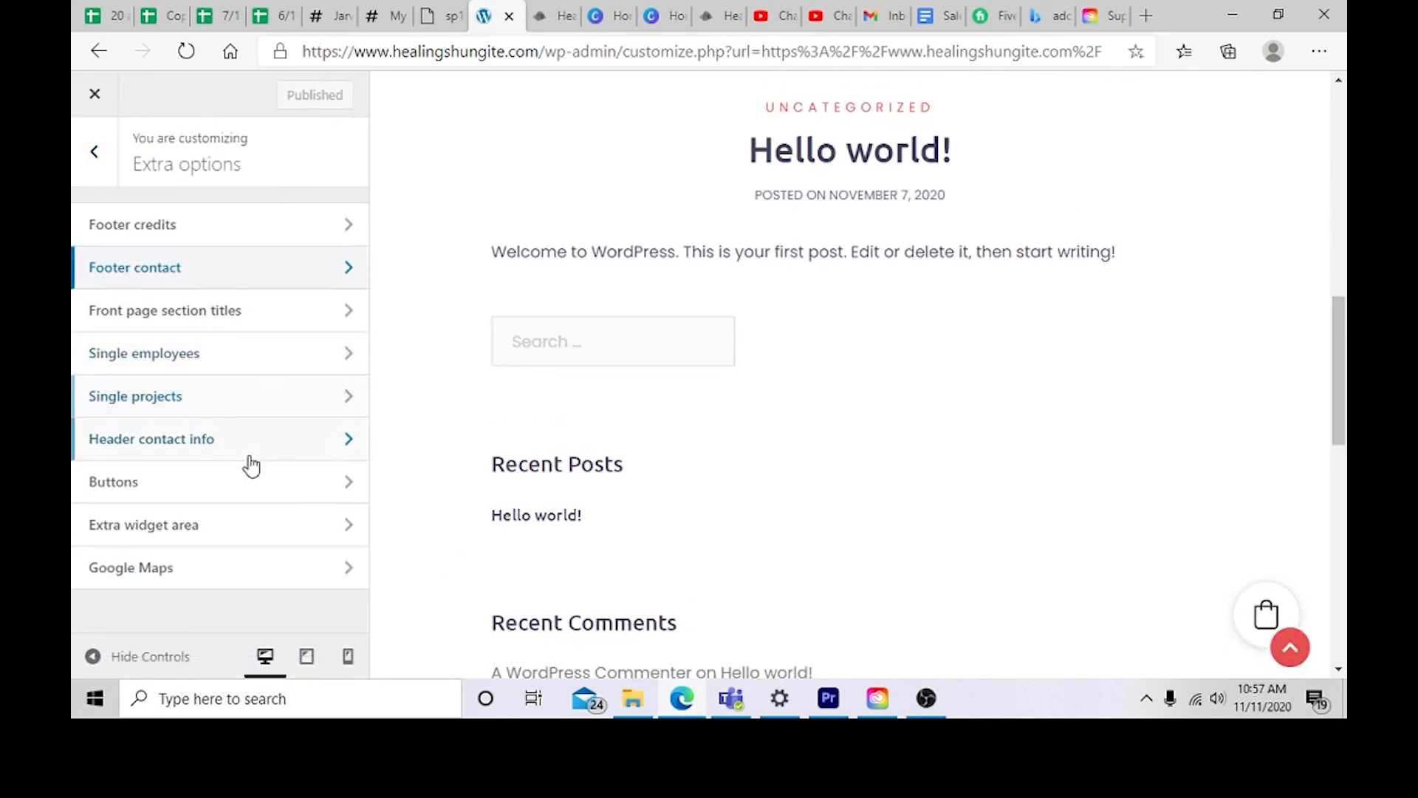
left_click(94, 151)
scroll(180, 468, "down", 1)
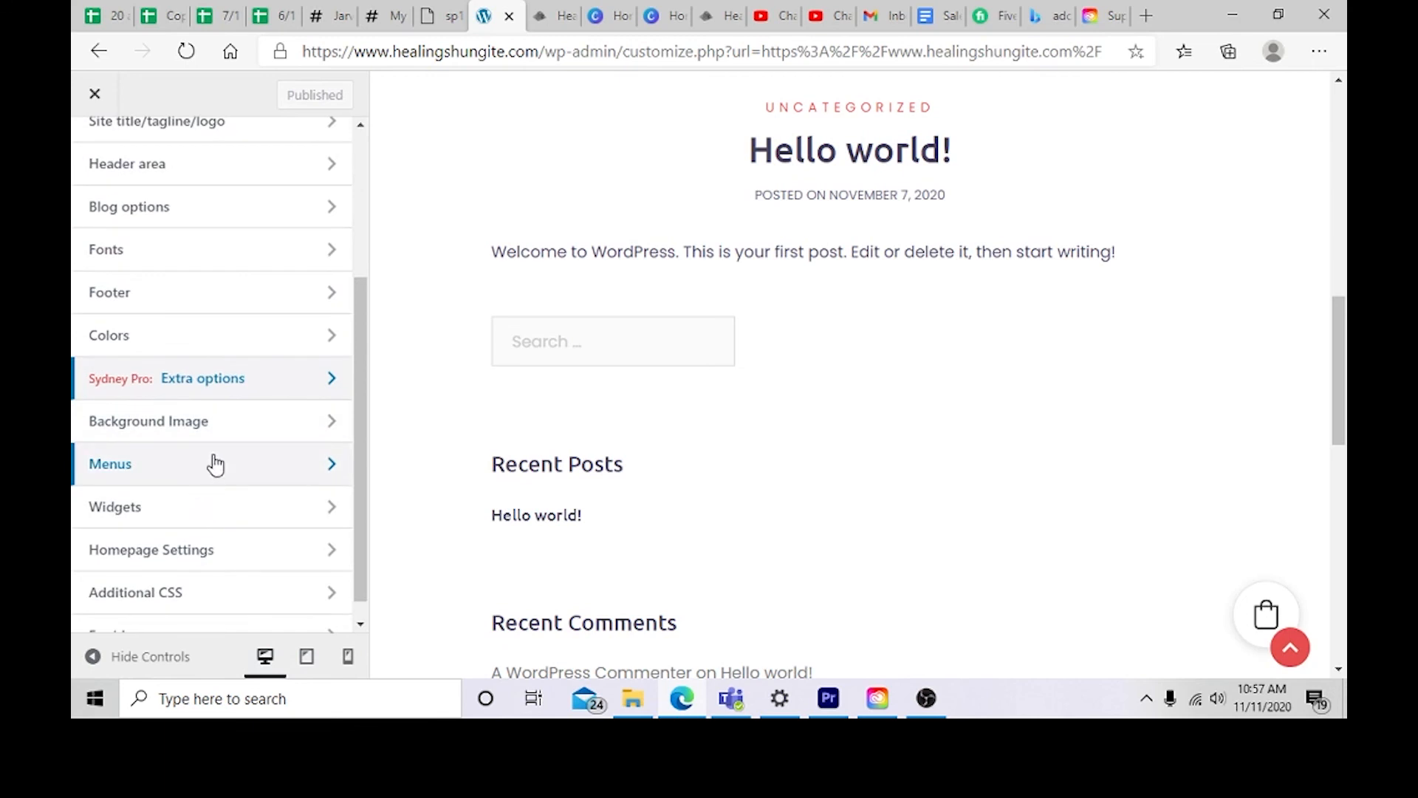
scroll(215, 464, "down", 1)
left_click(249, 455)
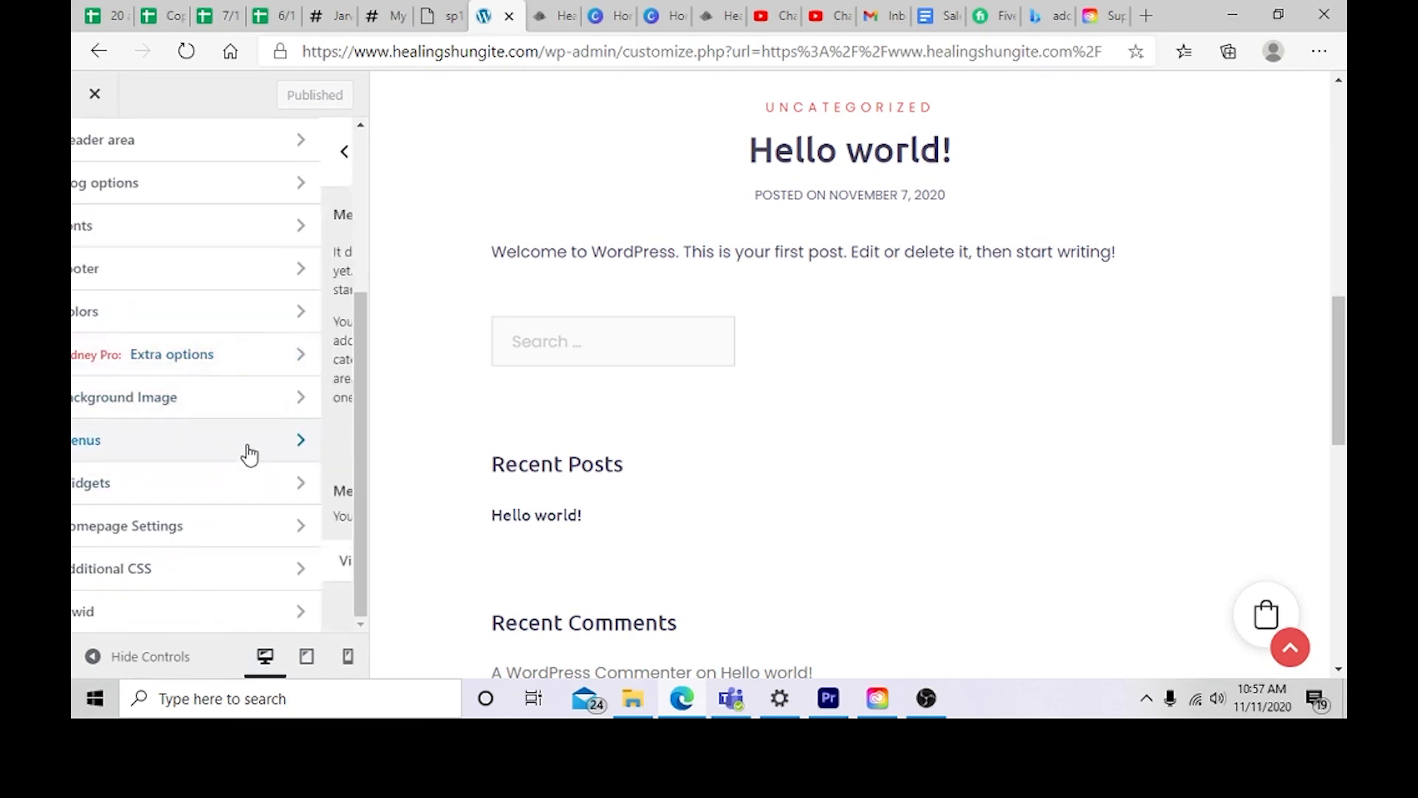
left_click(299, 535)
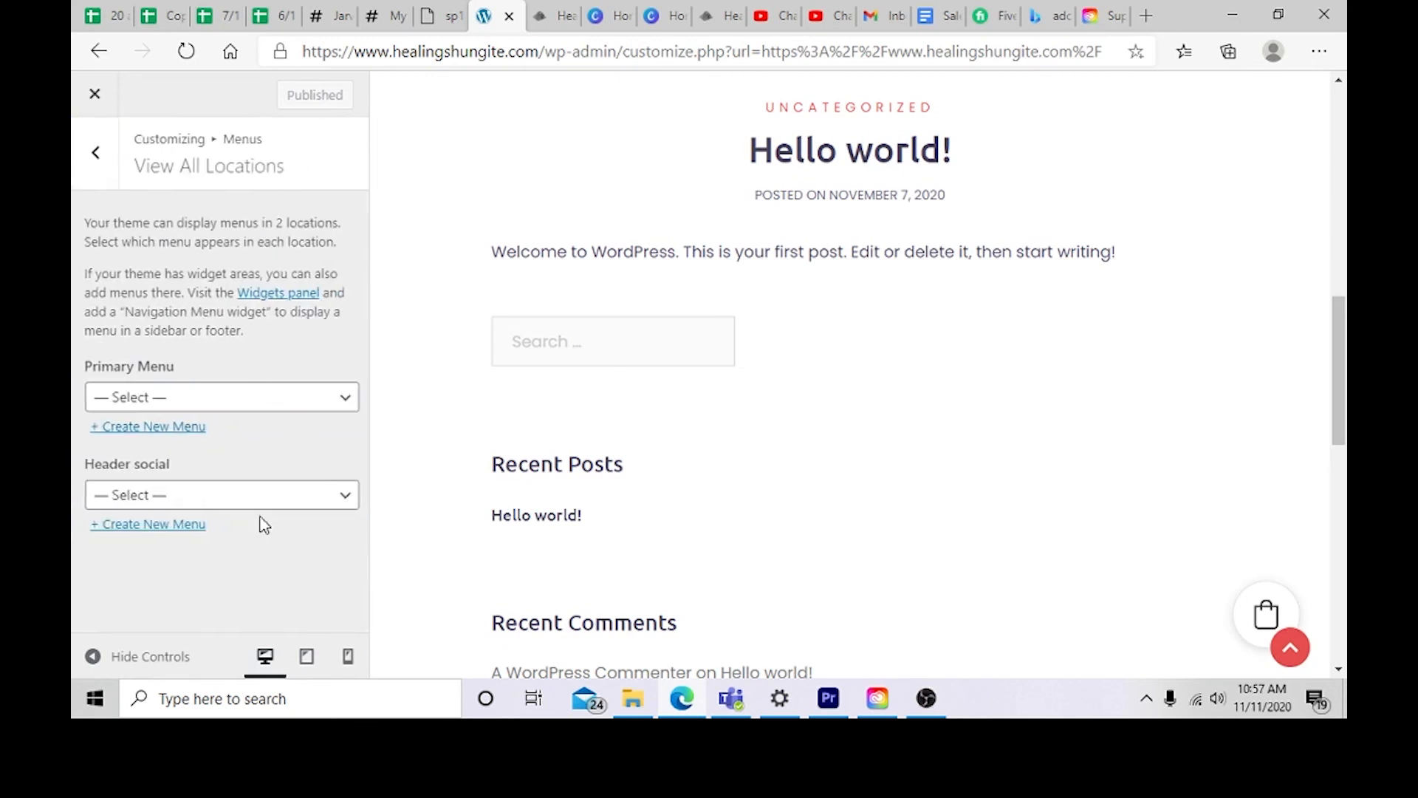
left_click(161, 399)
left_click(252, 490)
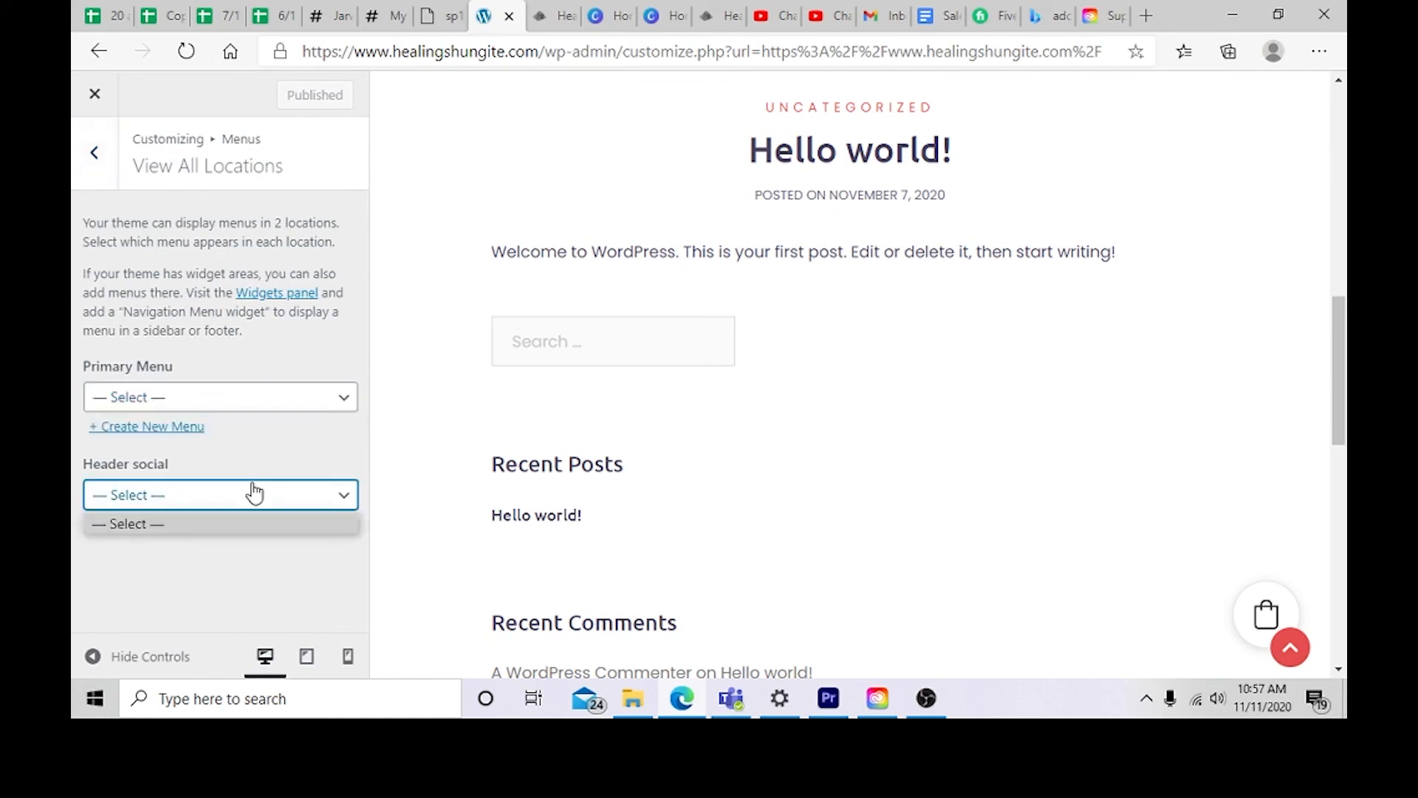
left_click(258, 465)
scroll(564, 387, "up", 10)
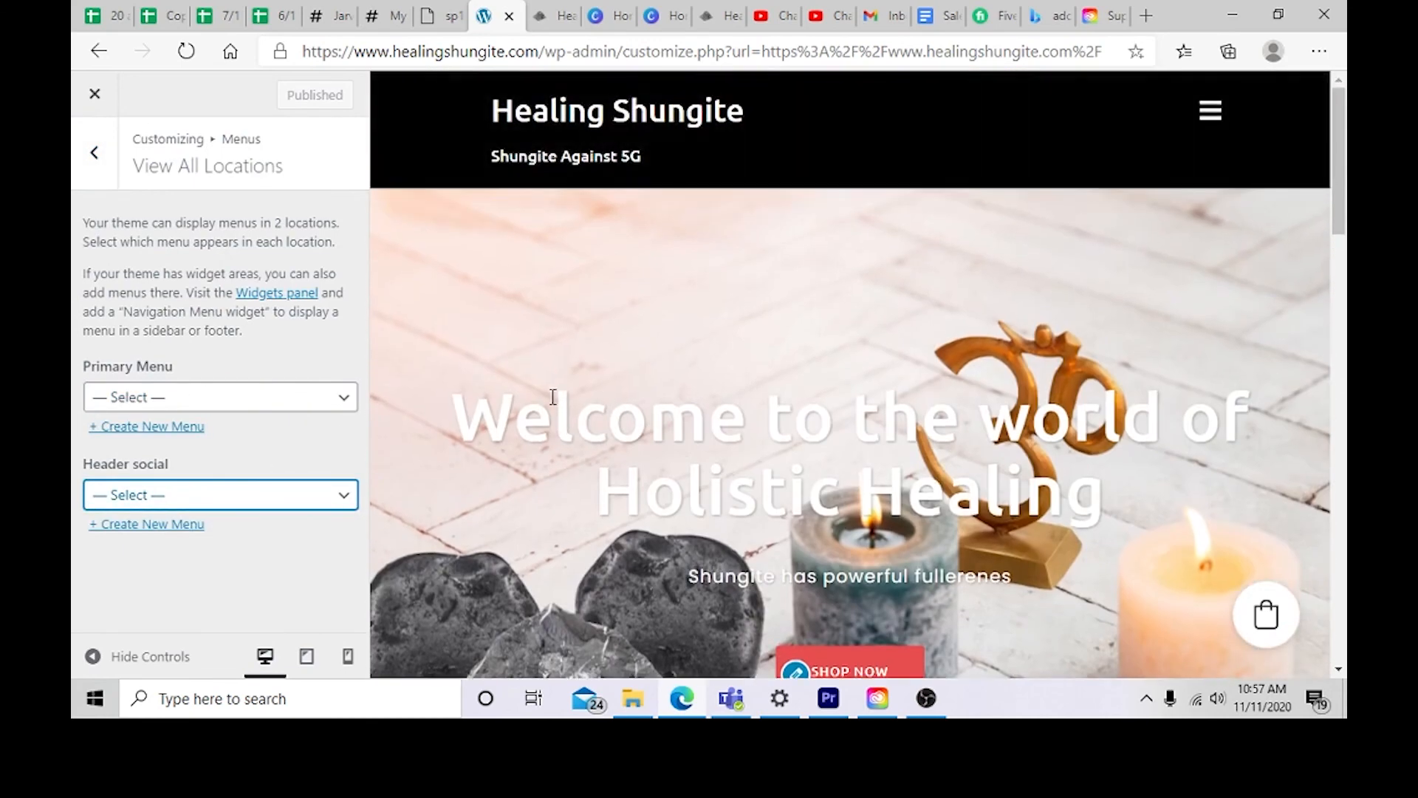
left_click(1213, 118)
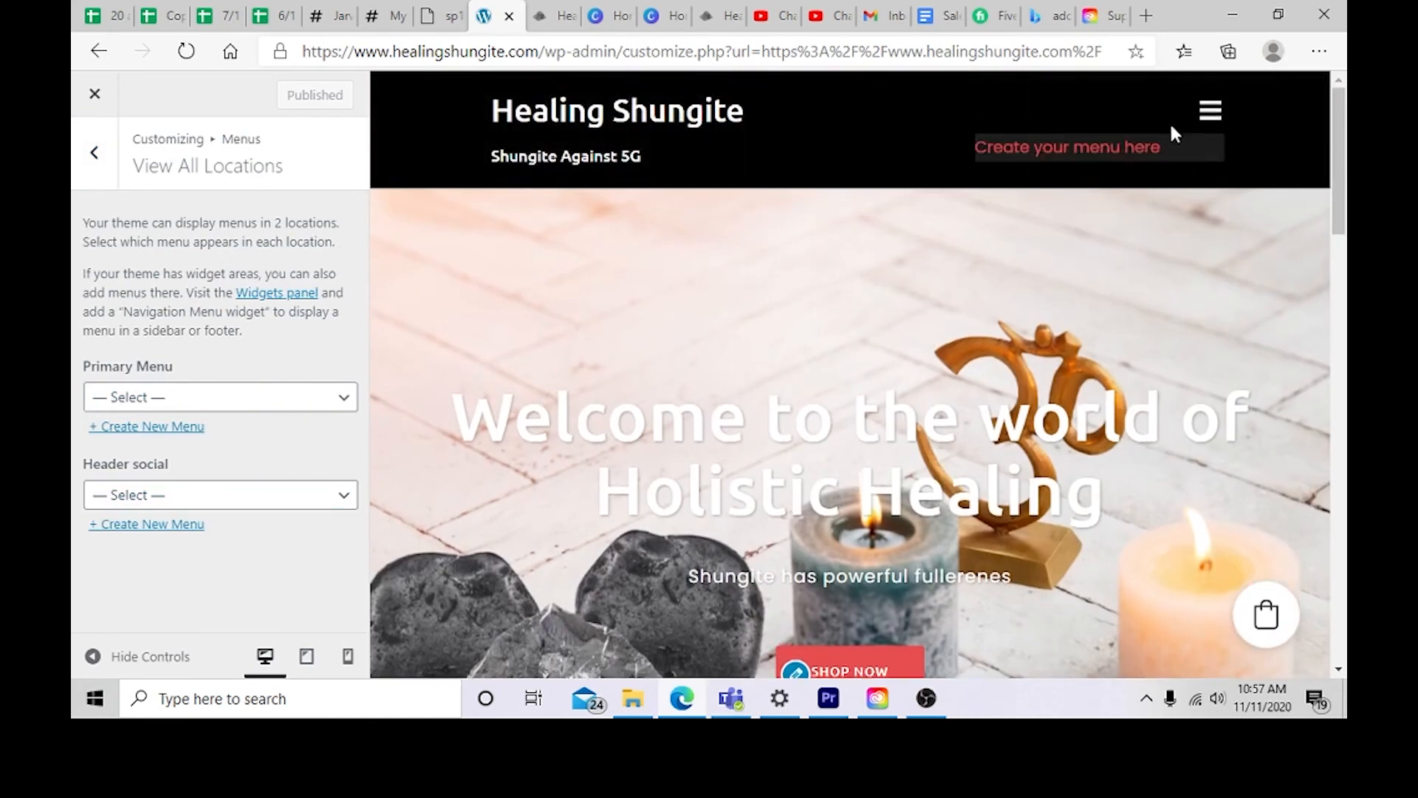
Step: Create a new menu named Shungite assigned to the Primary Menu location
left_click(186, 435)
left_click(158, 238)
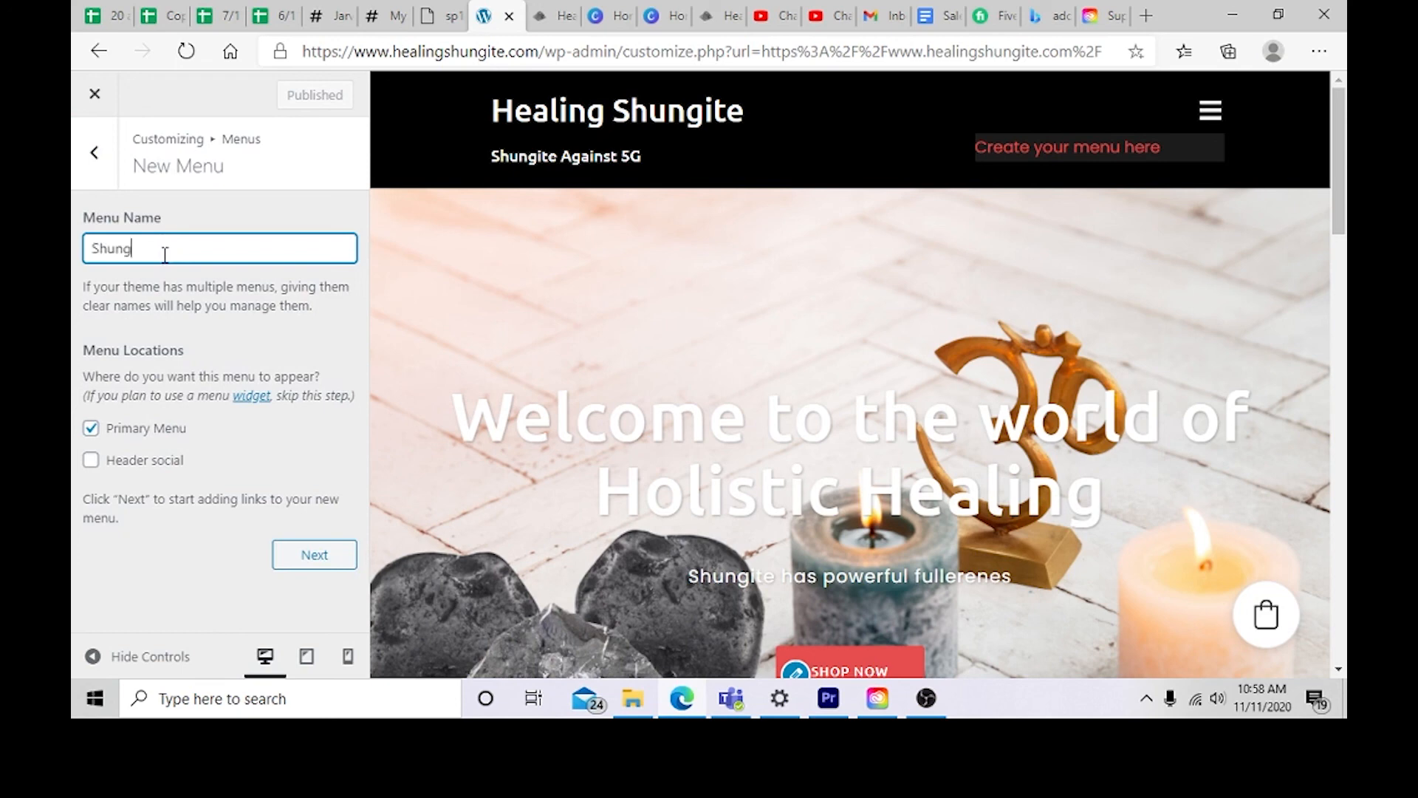
left_click(327, 565)
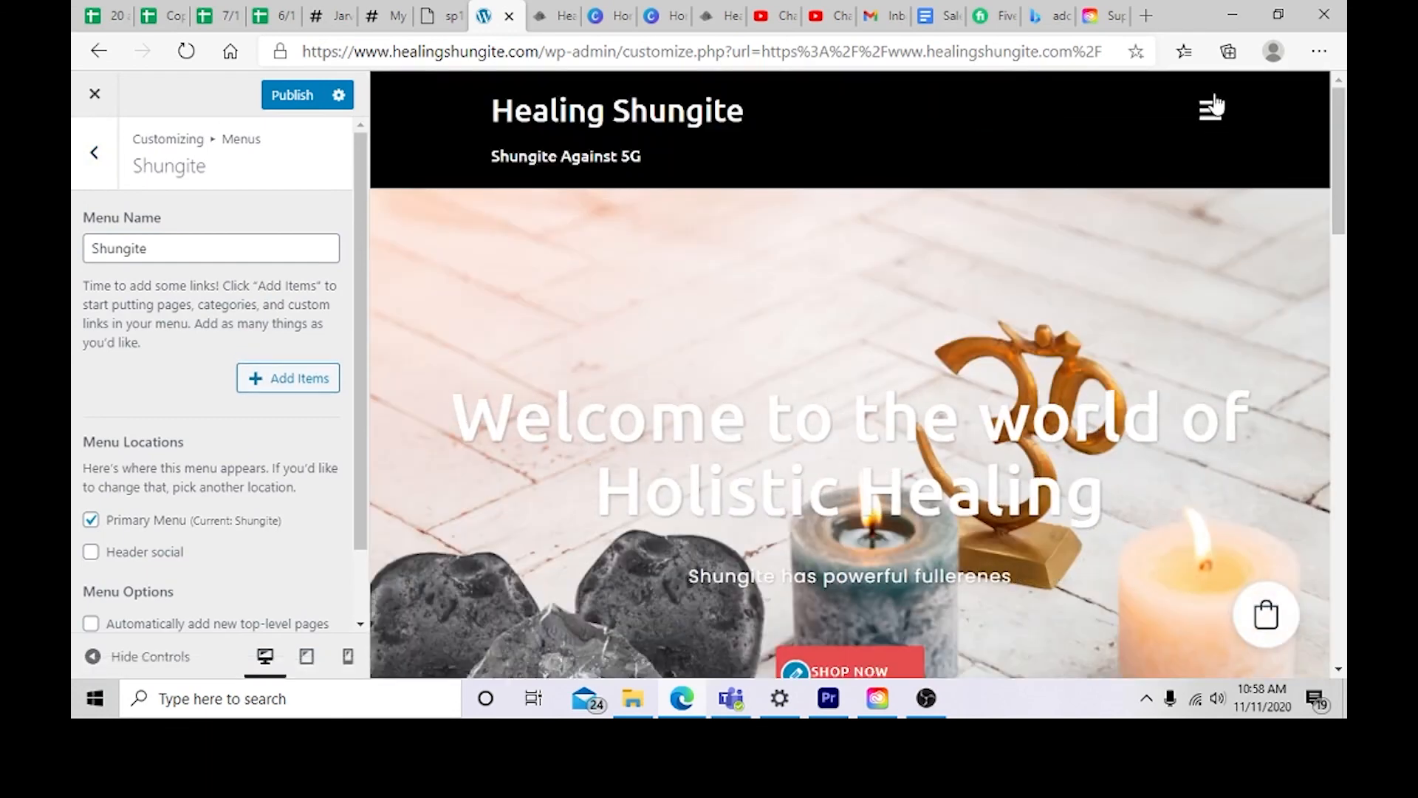
Step: Add the Home link and the Store page to the Shungite menu
left_click(298, 379)
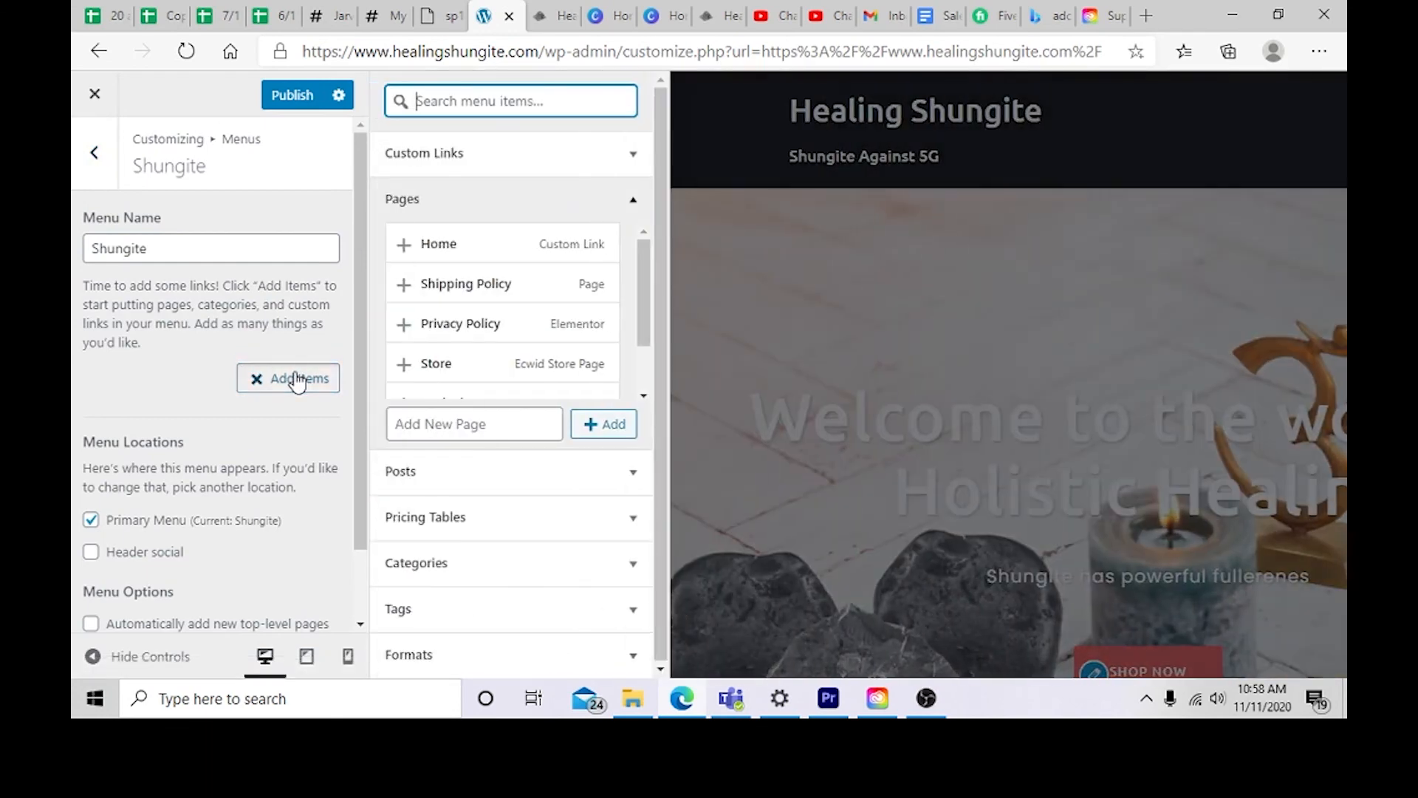
left_click(478, 247)
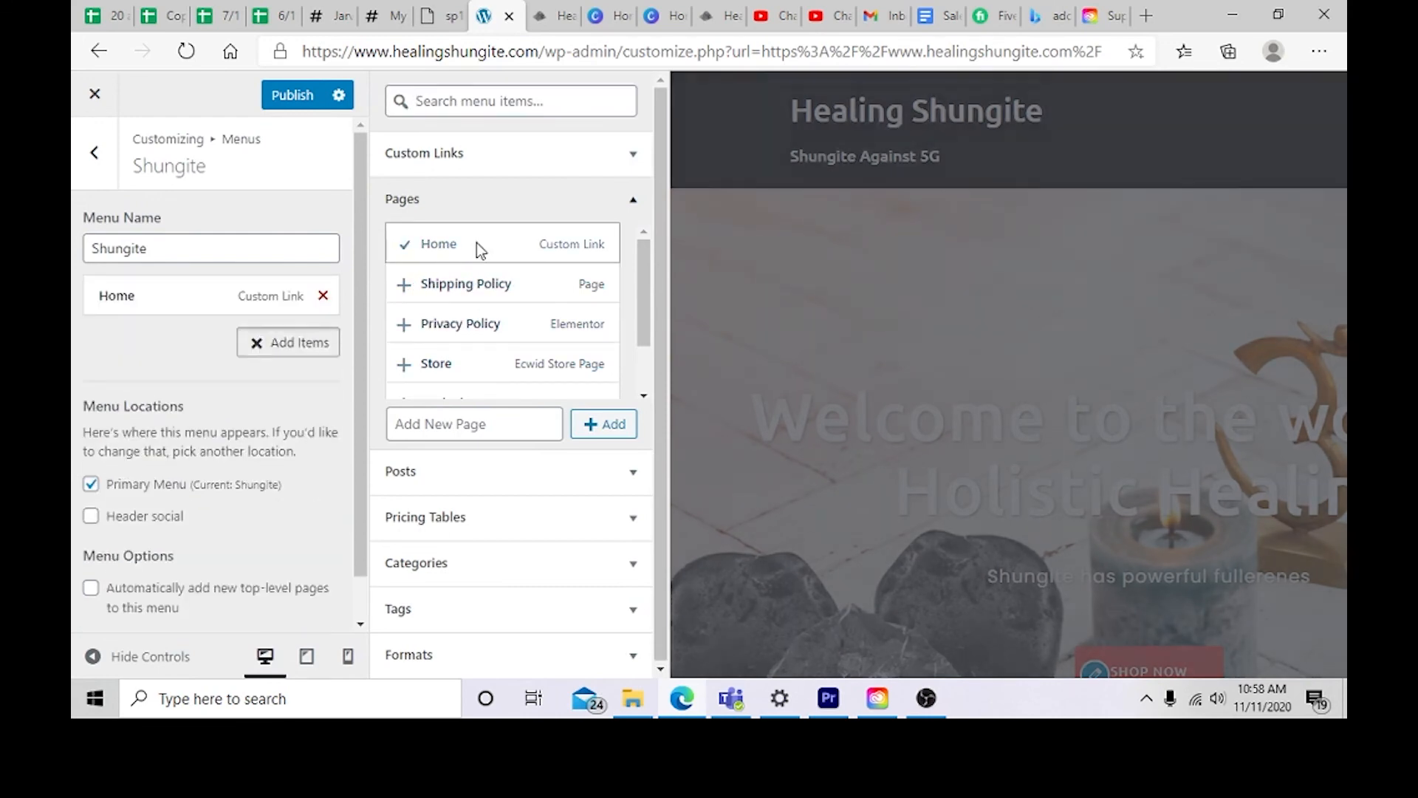
left_click(475, 245)
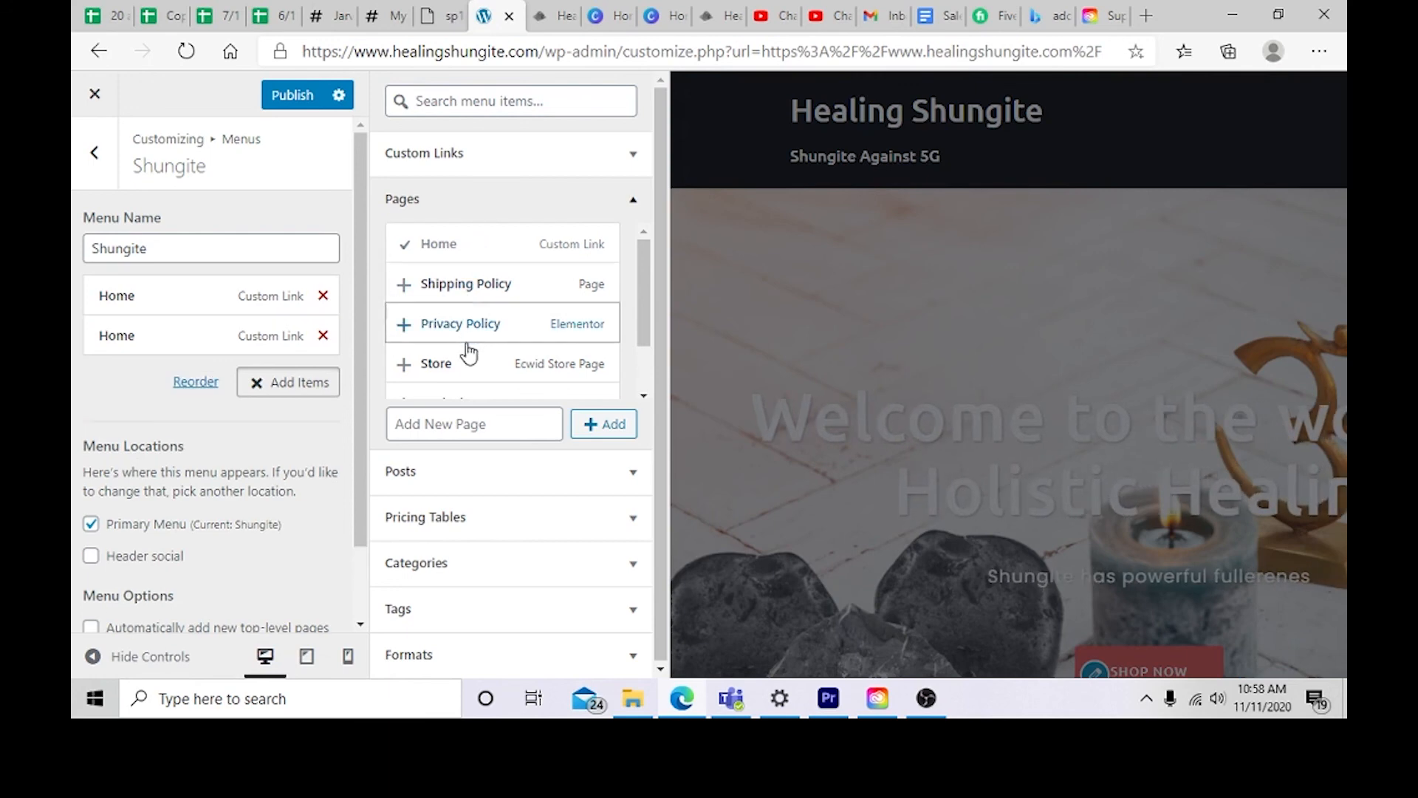
left_click(468, 370)
Step: Remove the duplicate Home item from the Shungite menu
scroll(467, 373, "down", 1)
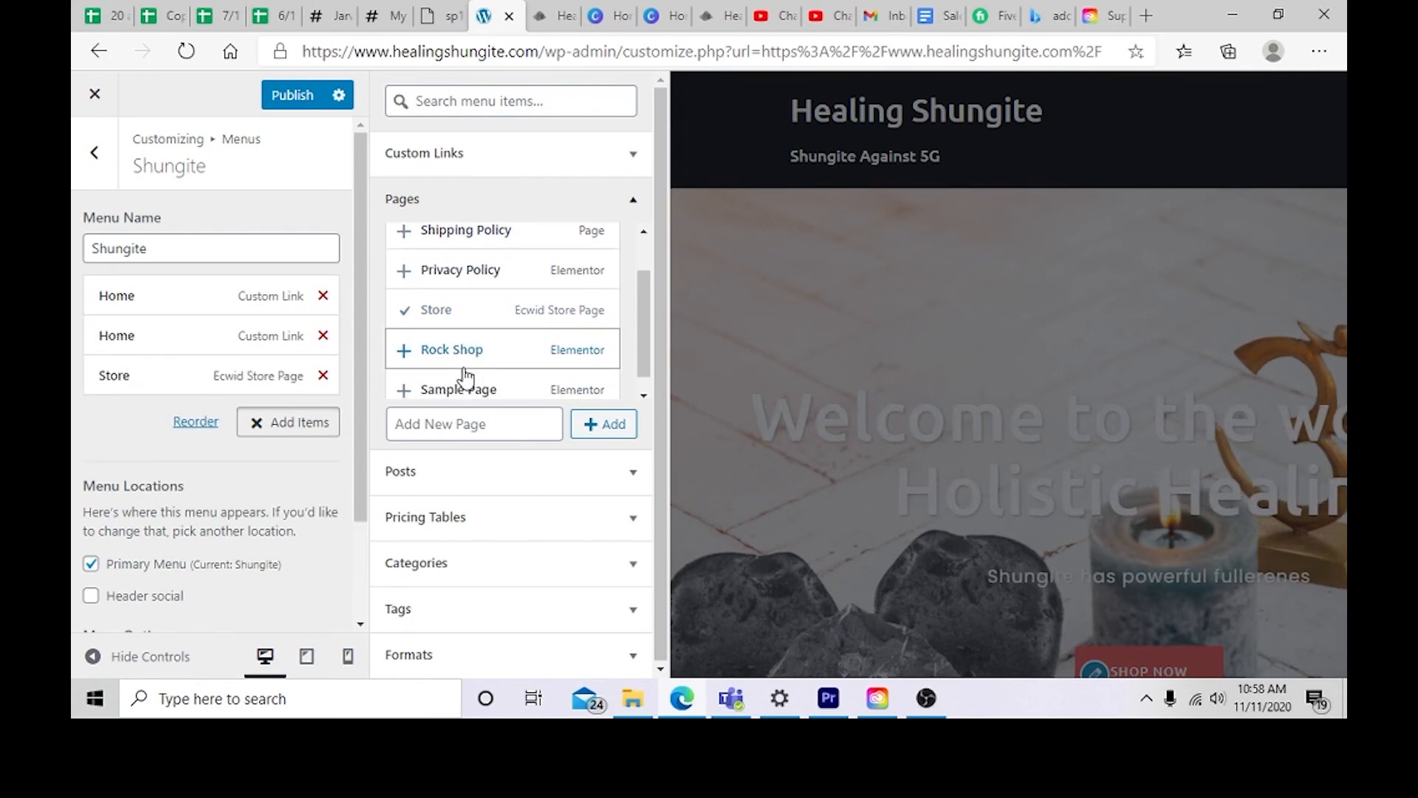
scroll(464, 369, "down", 1)
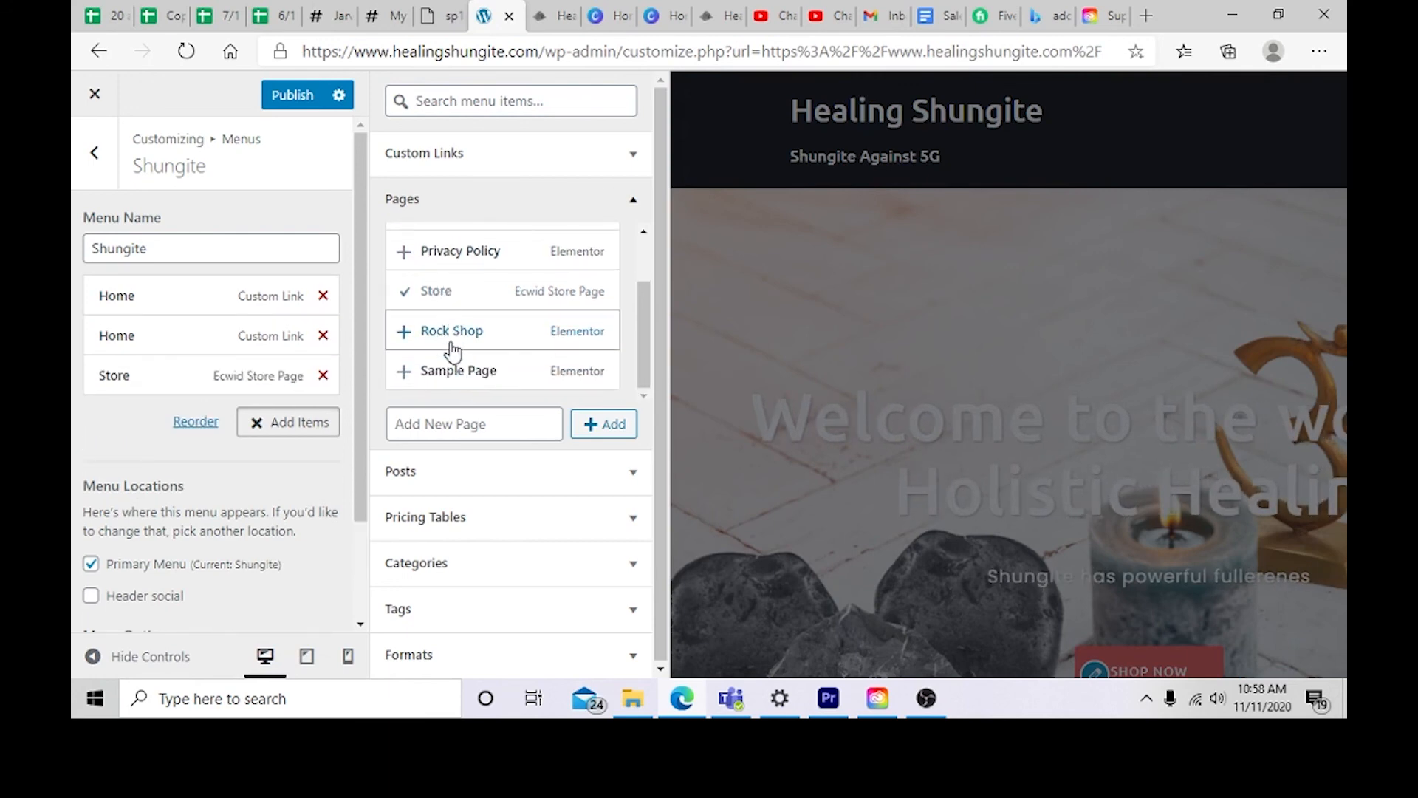
scroll(458, 314, "up", 1)
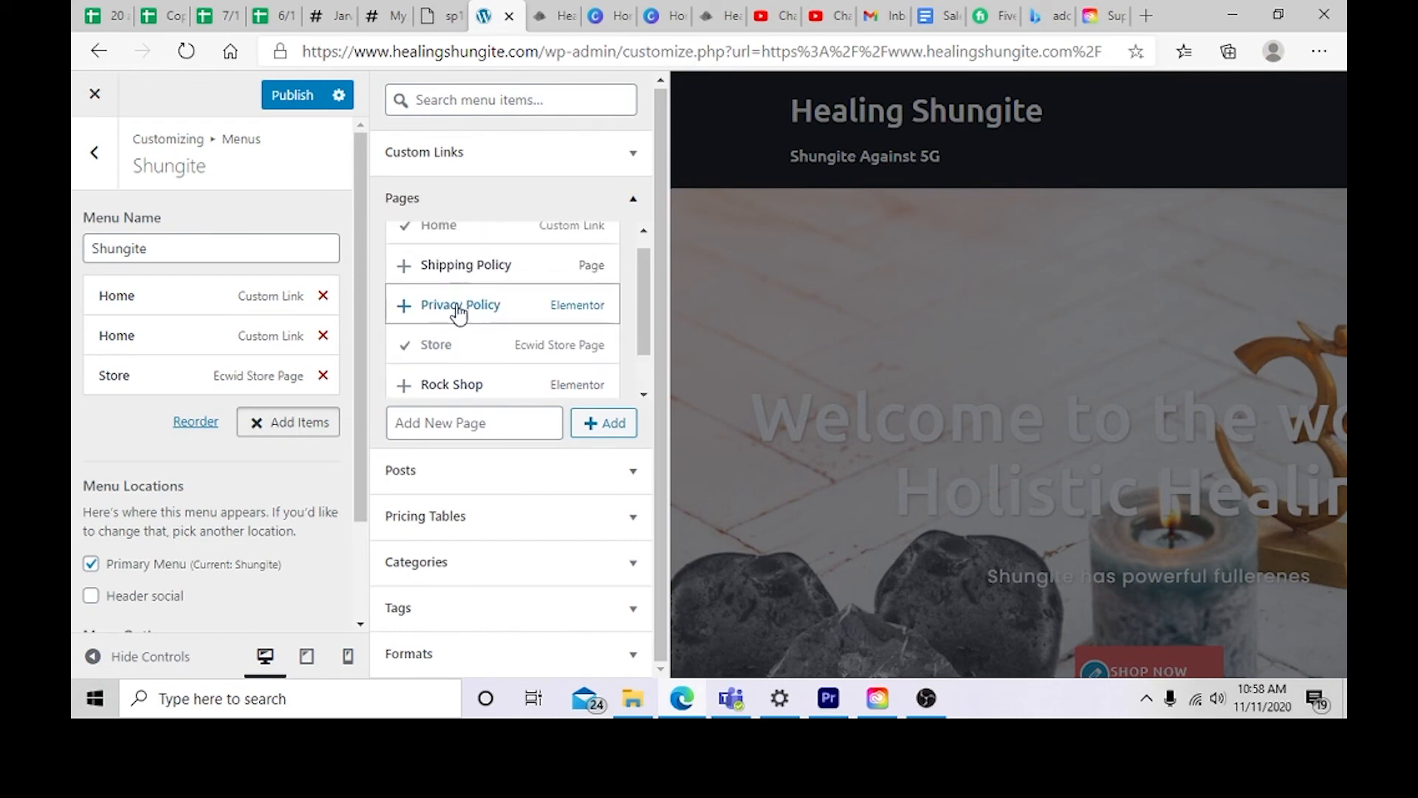
scroll(399, 303, "up", 1)
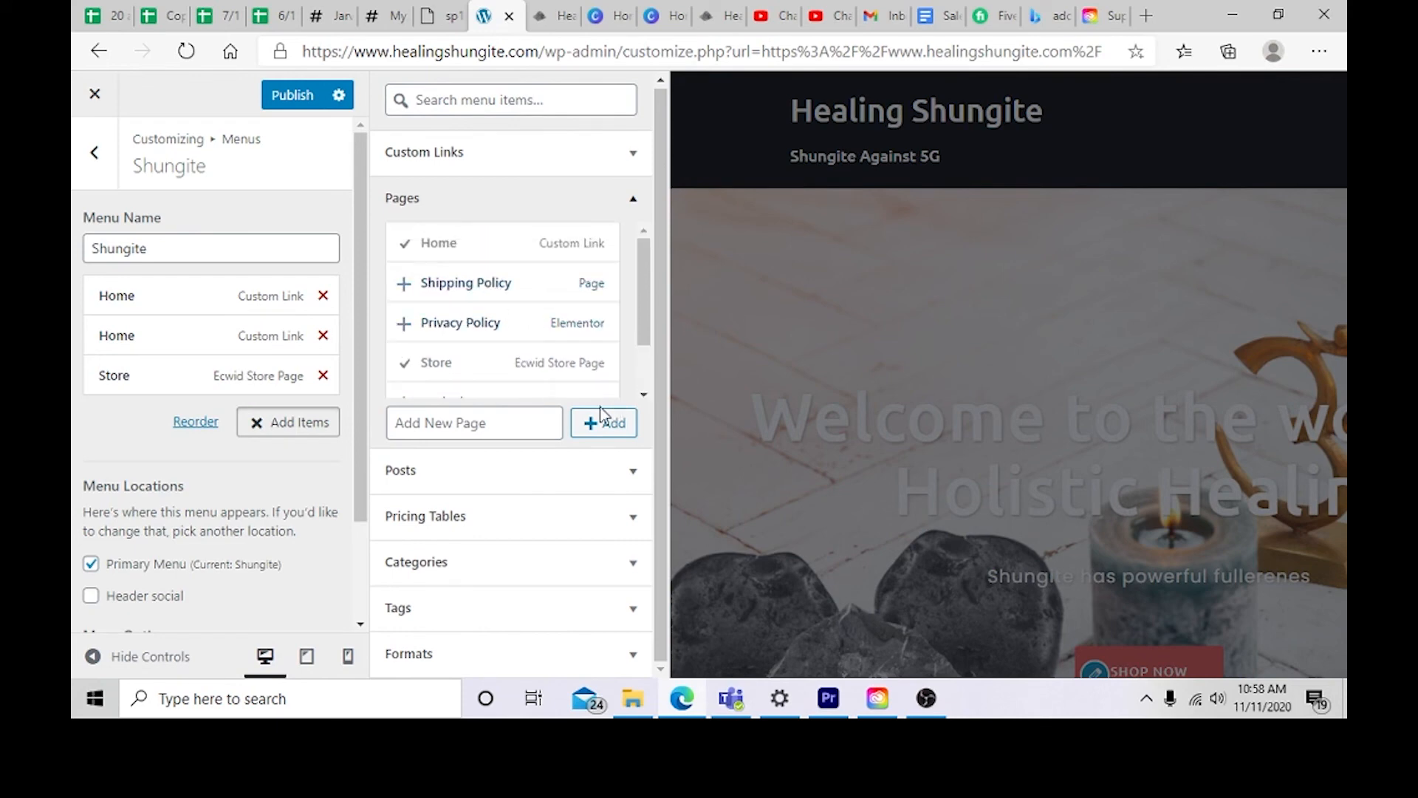
left_click(323, 295)
scroll(523, 319, "down", 2)
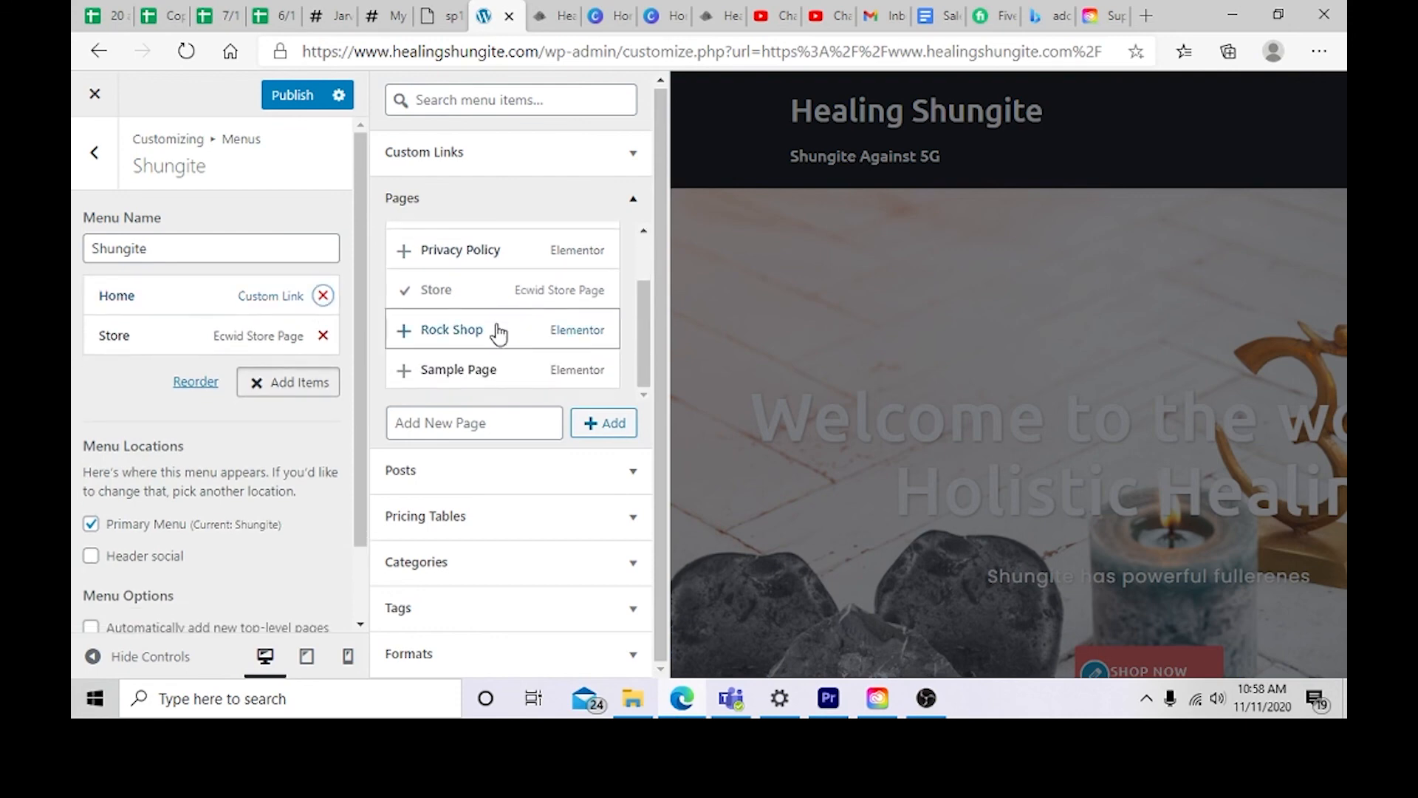
Step: Add the Rock Shop page to the Shungite menu and publish the changes
scroll(242, 375, "down", 2)
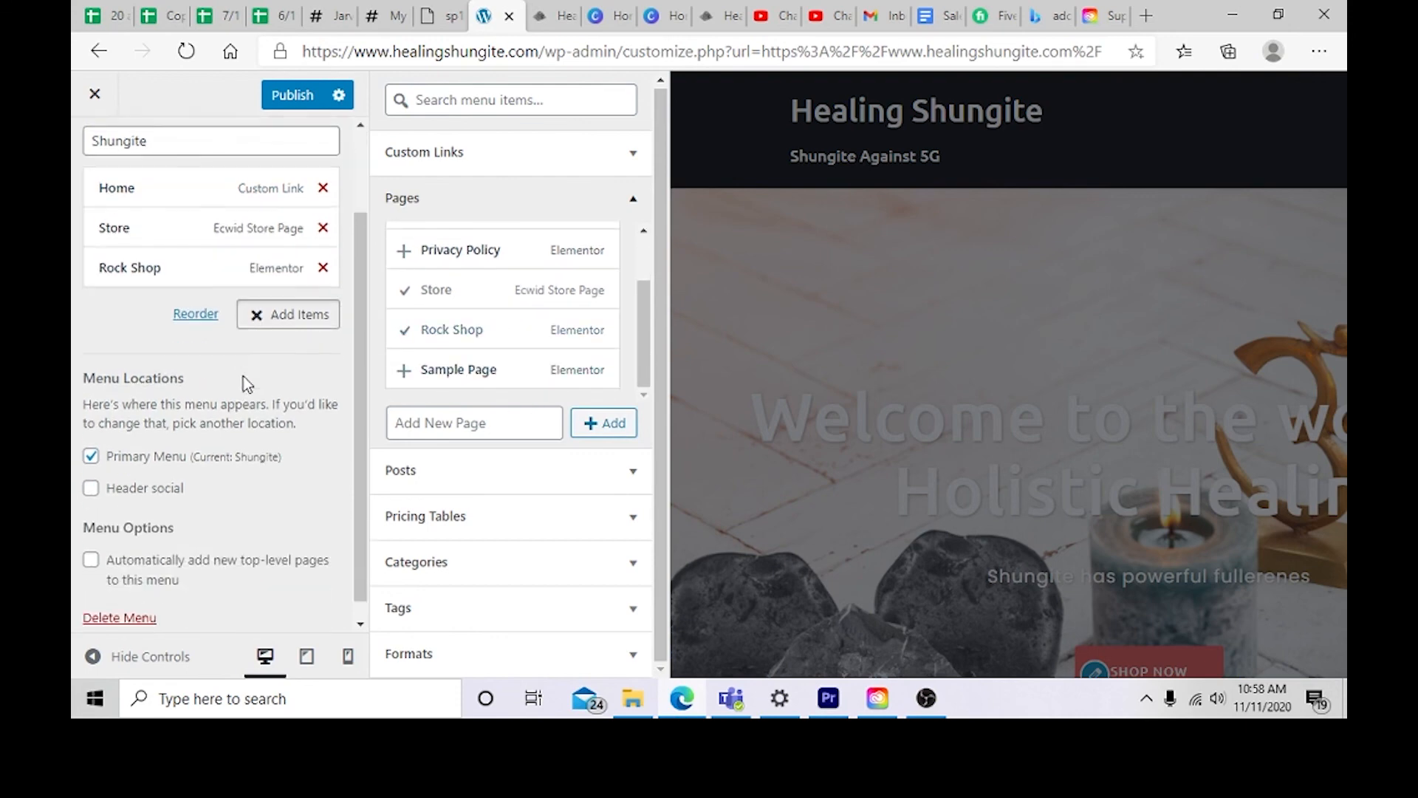
left_click(279, 108)
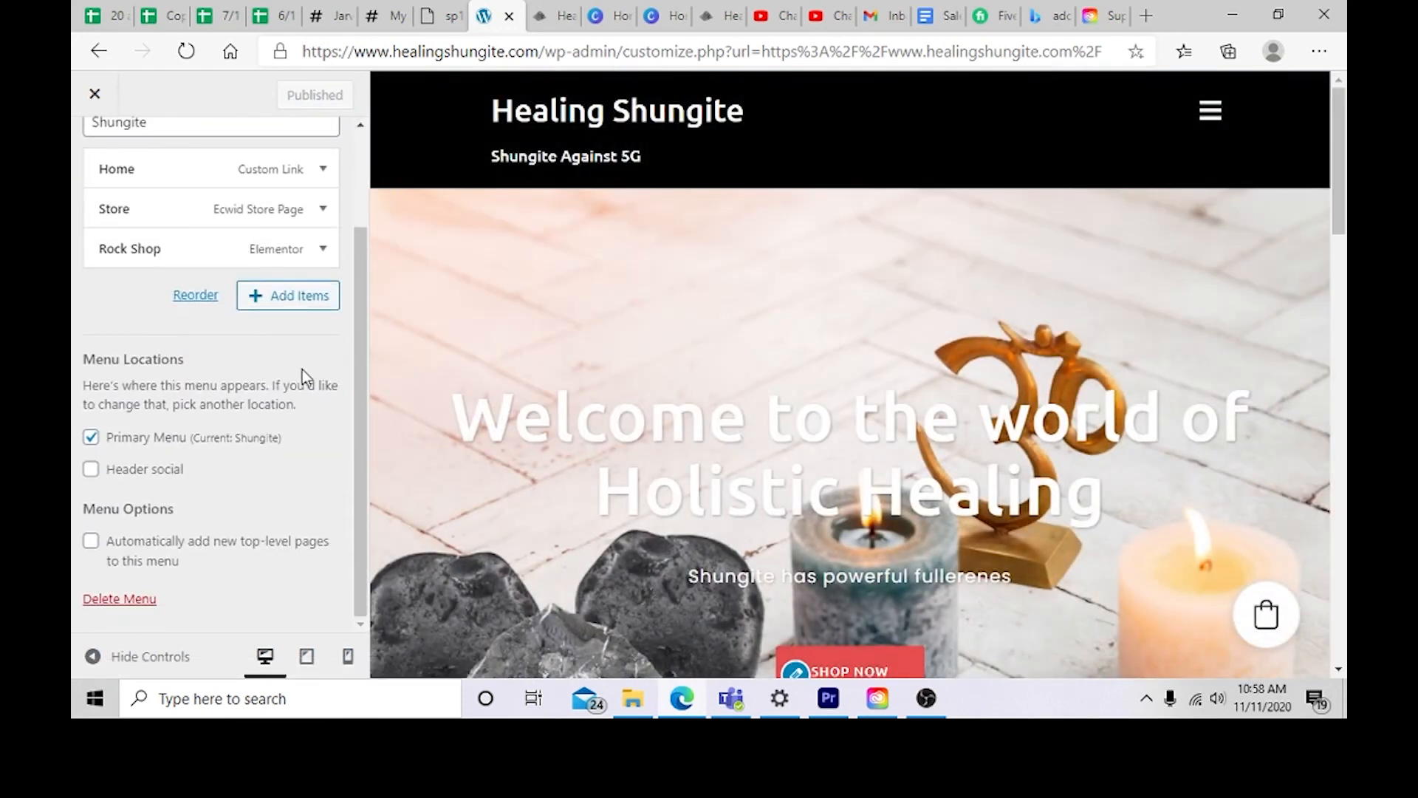
Step: Open the Store link from the preview's navigation menu and scroll through the store page
left_click(1206, 119)
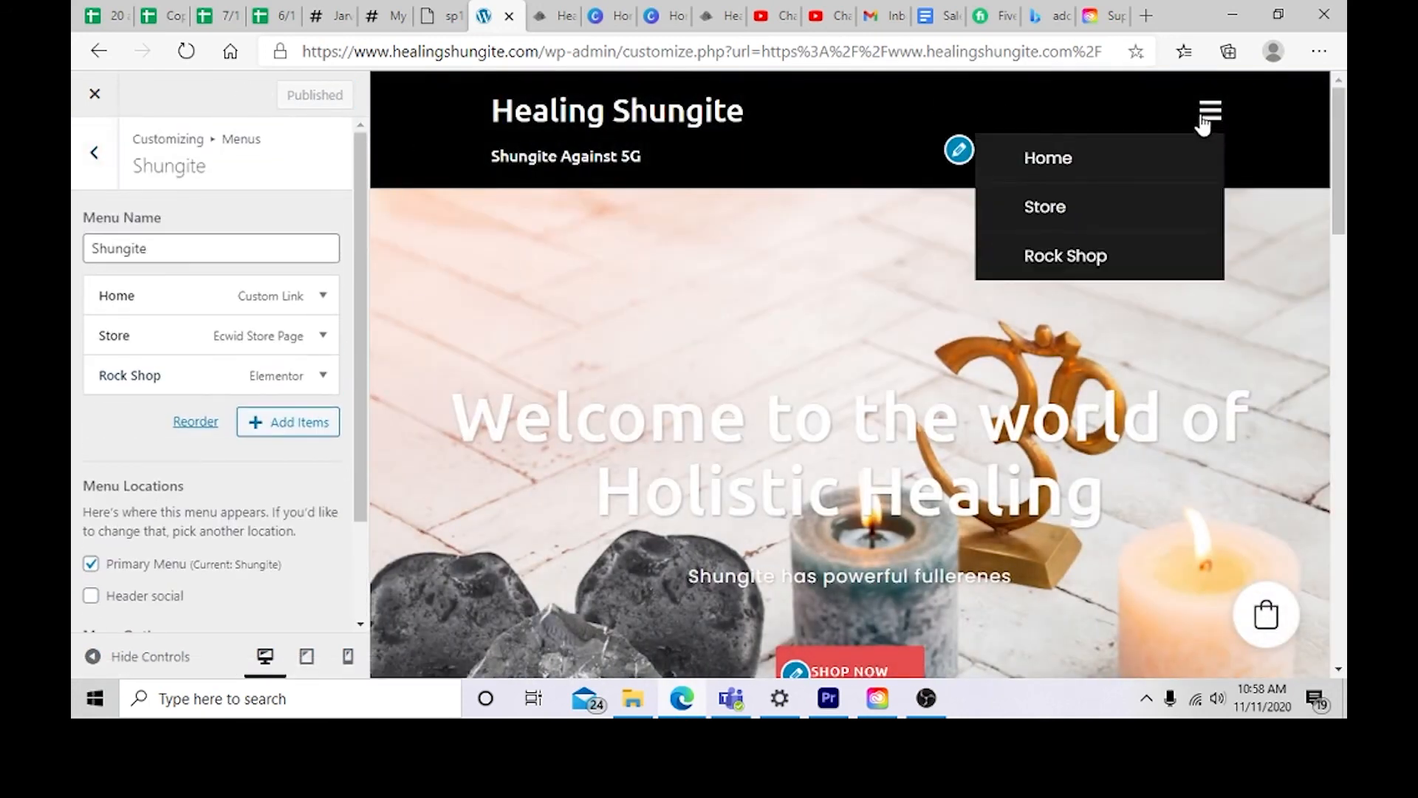
left_click(1042, 210)
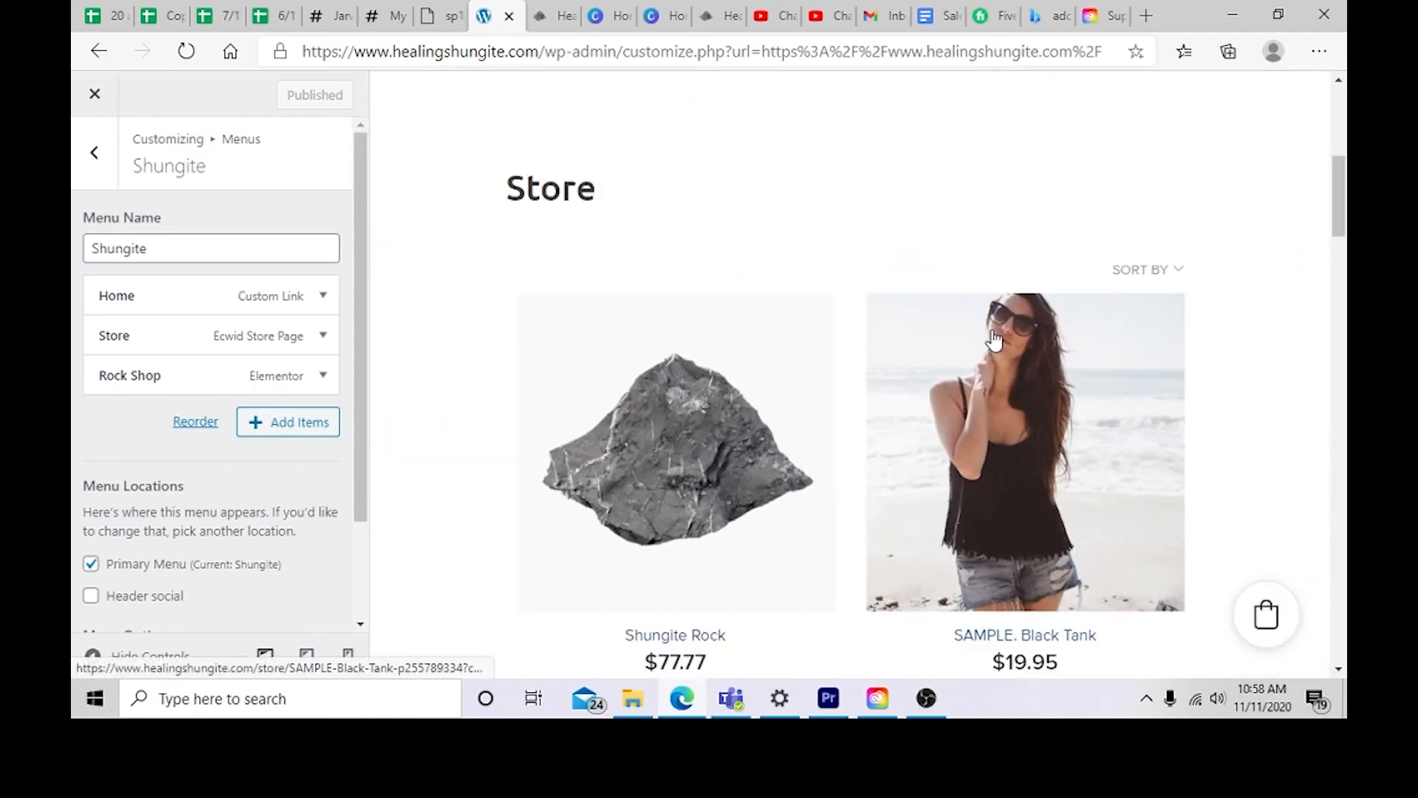
scroll(996, 340, "down", 5)
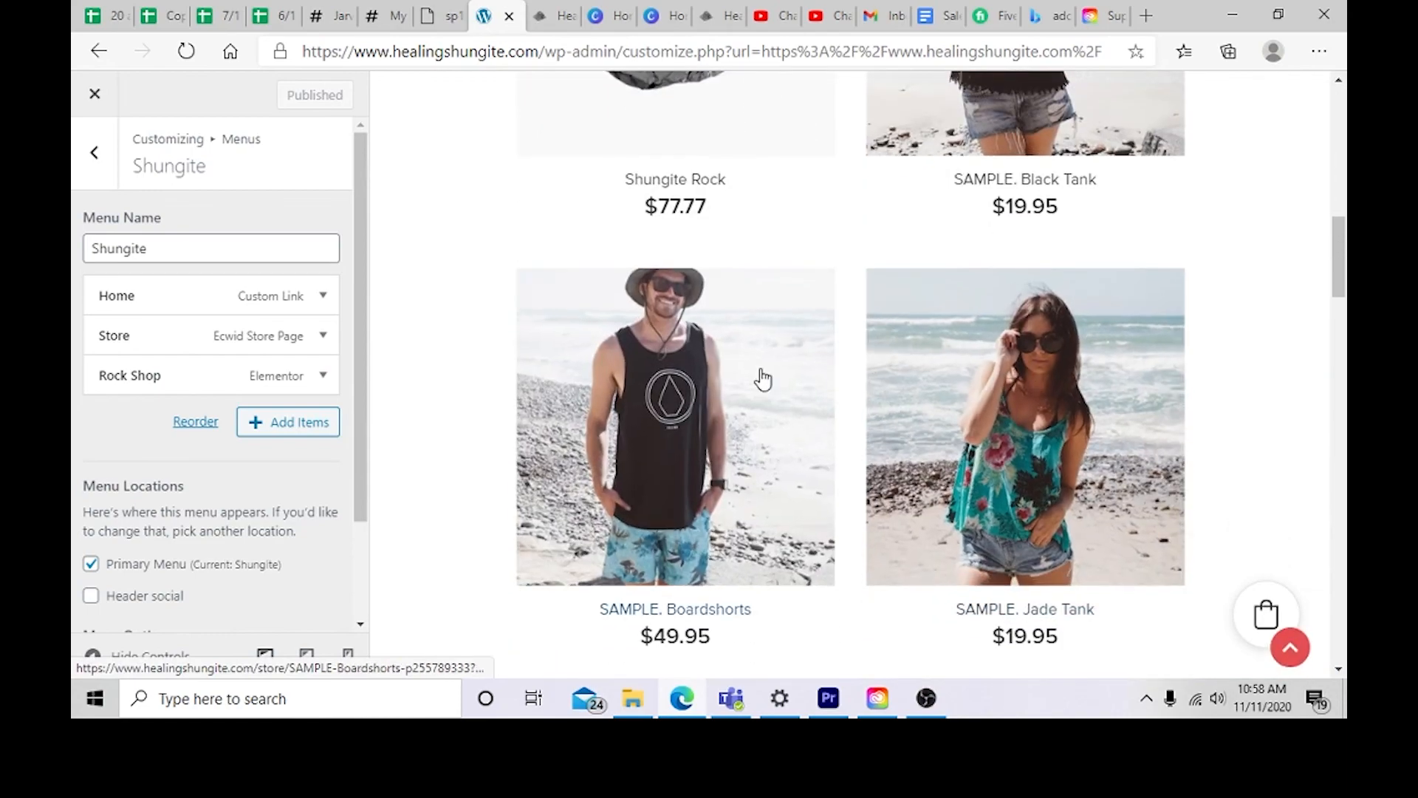
scroll(763, 379, "down", 15)
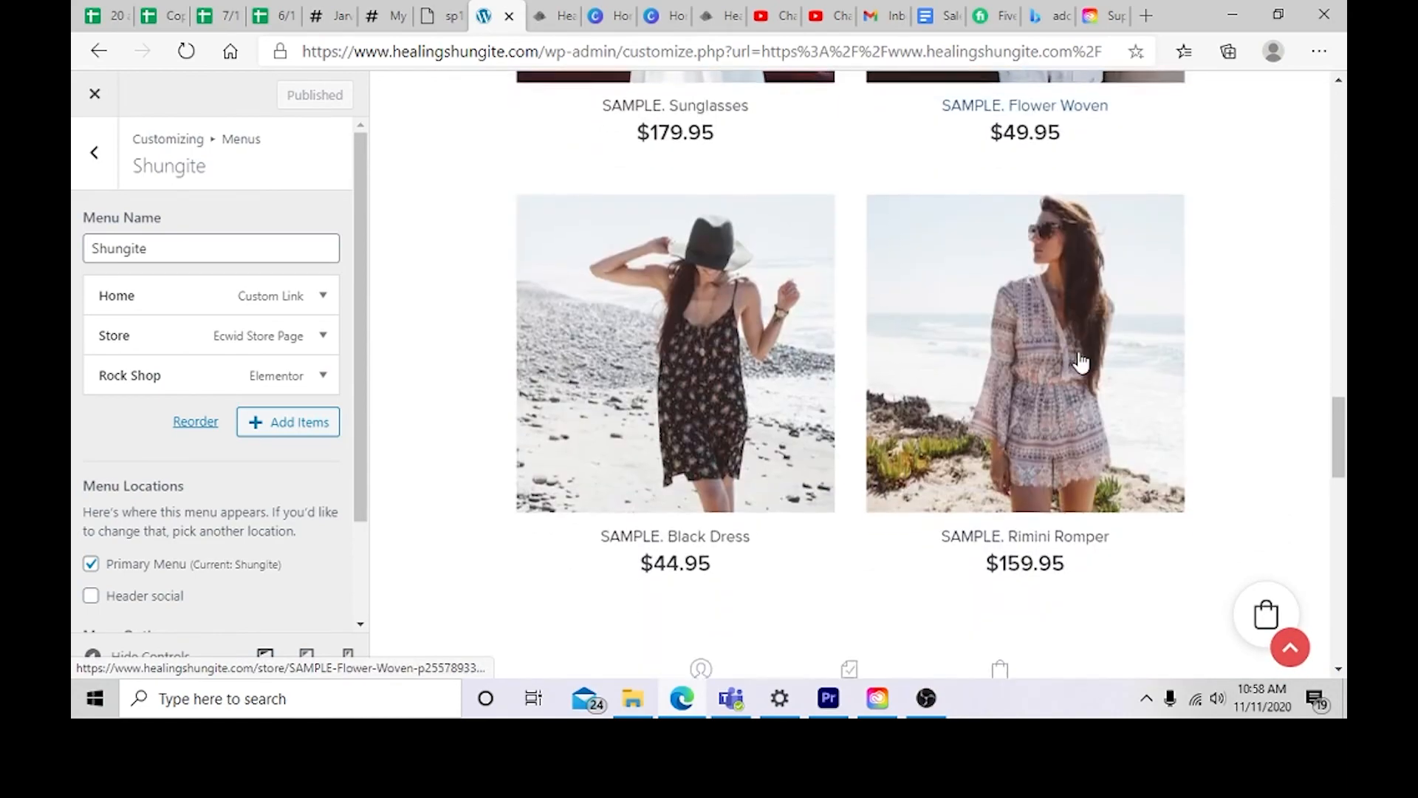
scroll(1078, 339, "down", 3)
scroll(1083, 333, "up", 20)
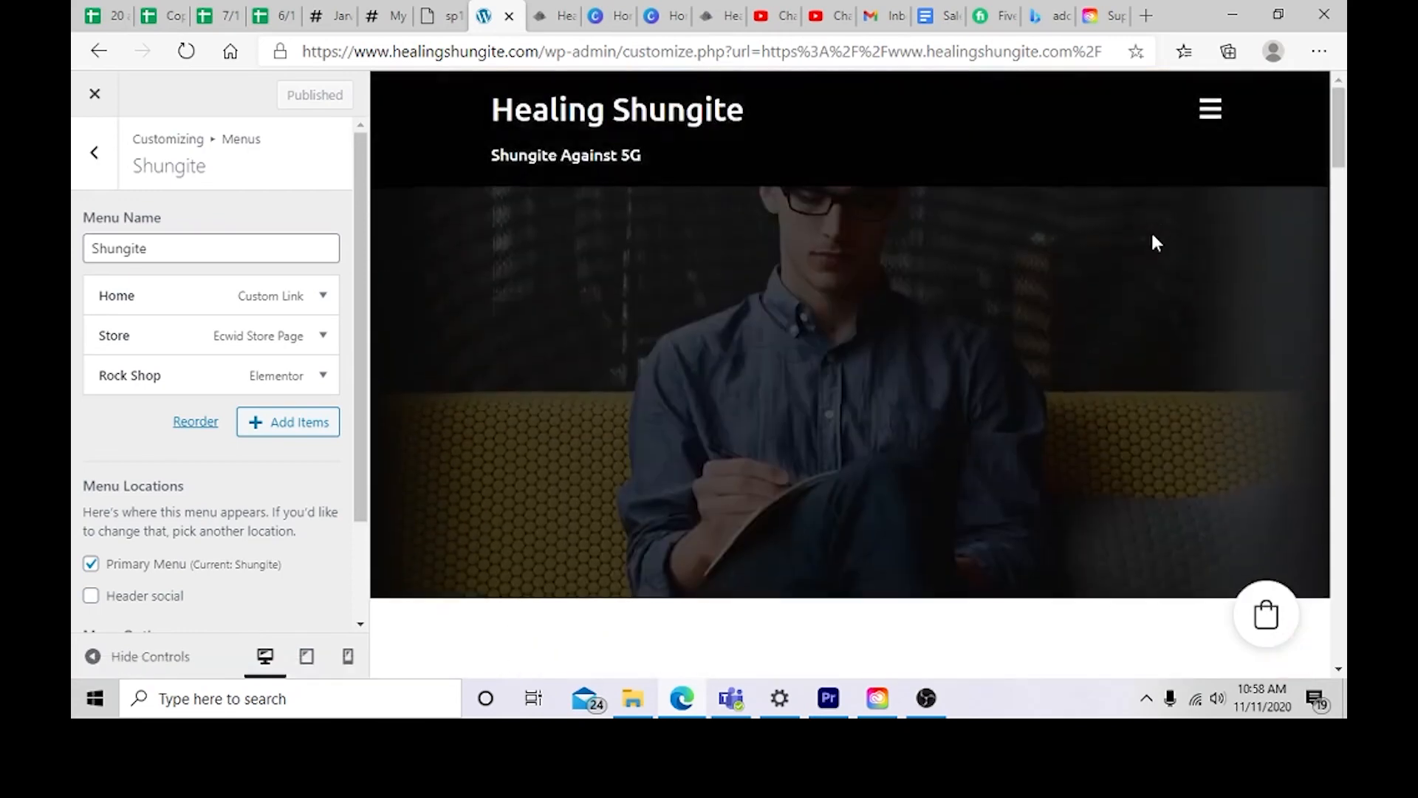
Step: Open the Rock Shop link from the preview's navigation menu and scroll through that page
left_click(1207, 111)
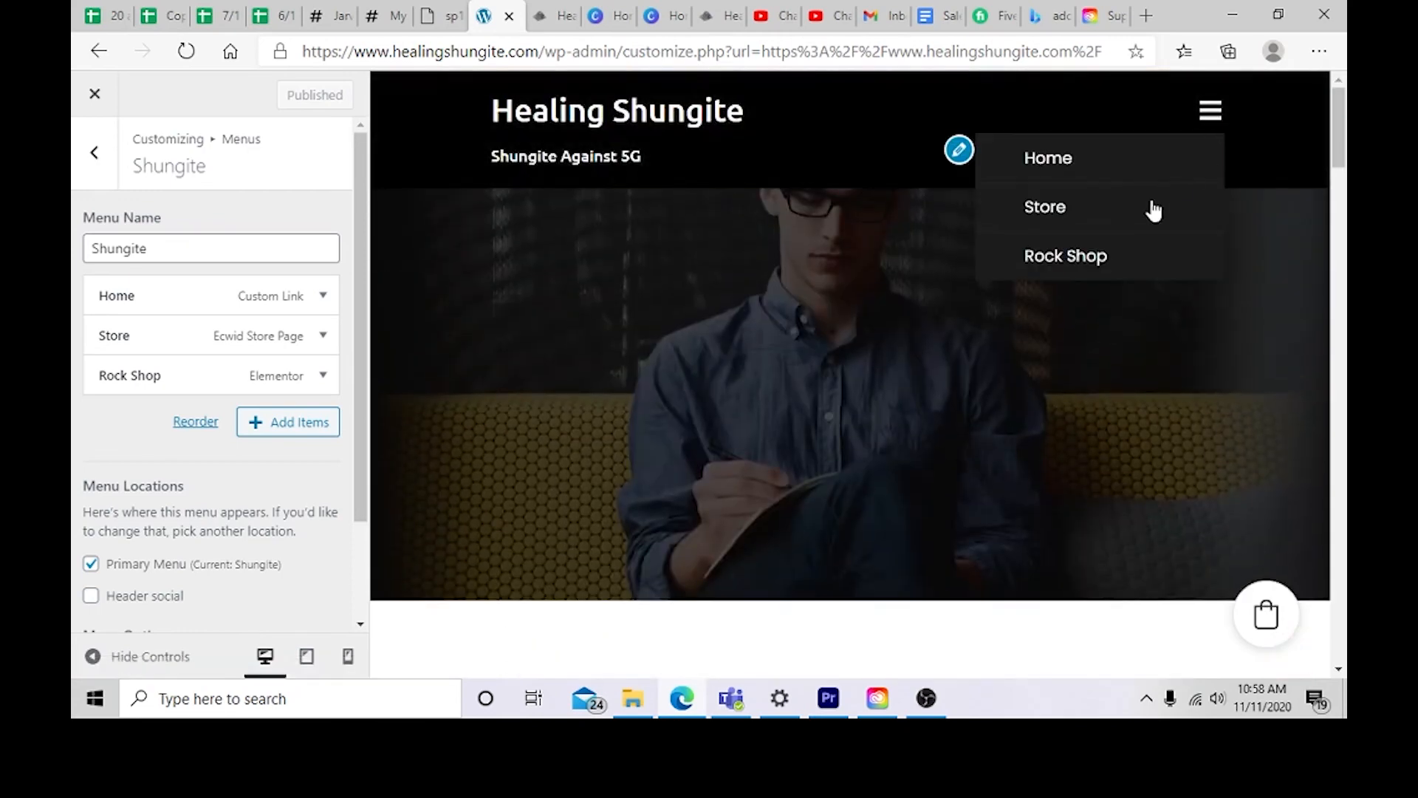
left_click(1132, 259)
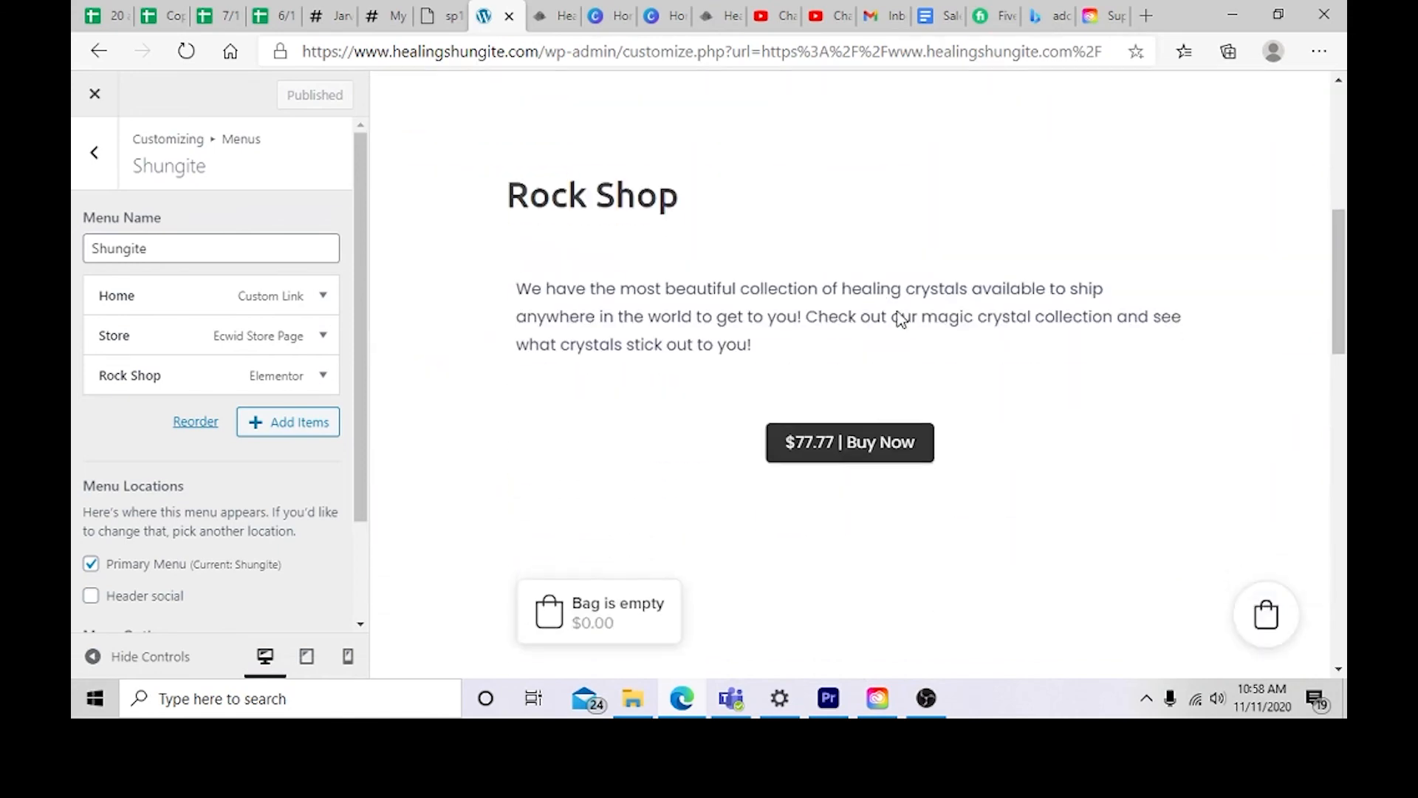
scroll(899, 319, "down", 1)
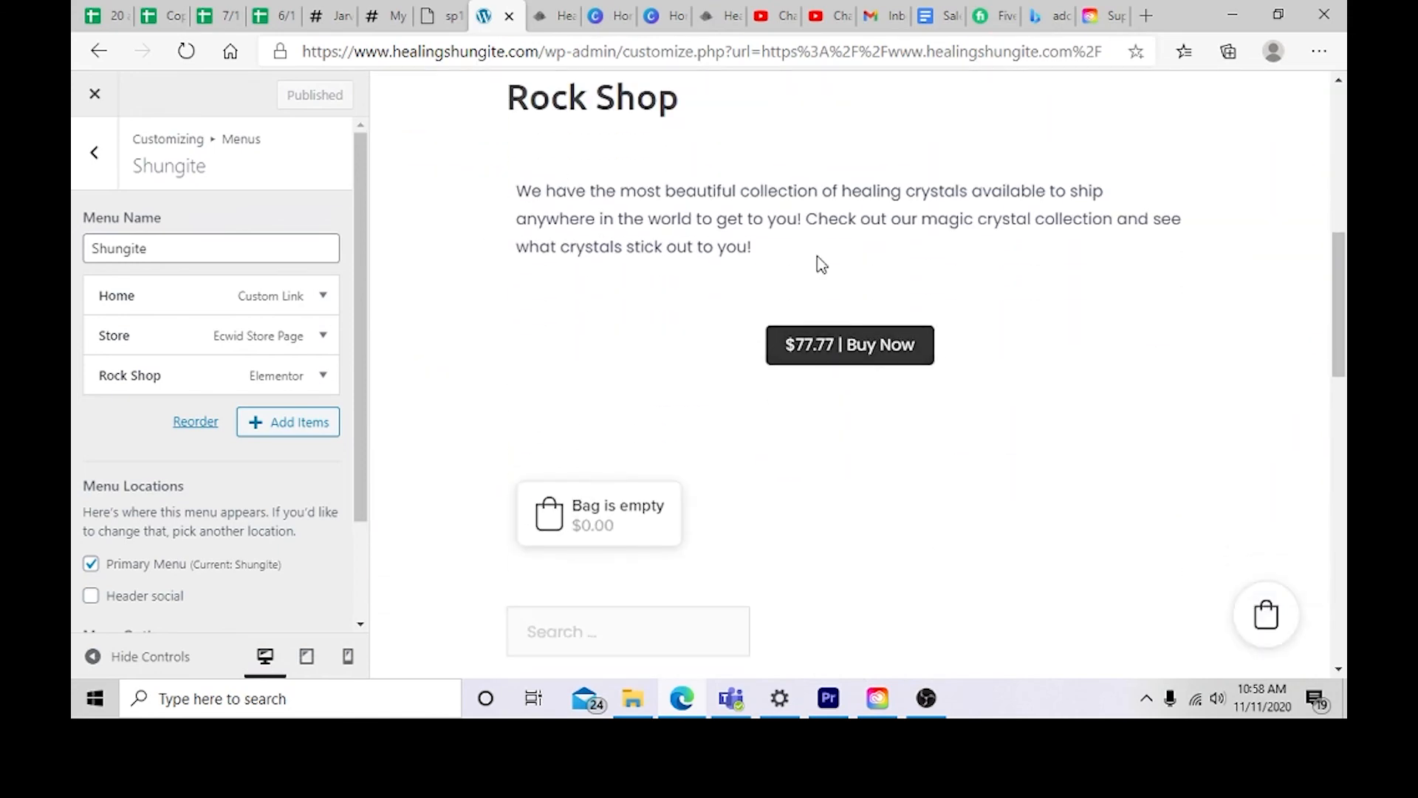
scroll(702, 469, "down", 2)
scroll(588, 456, "down", 4)
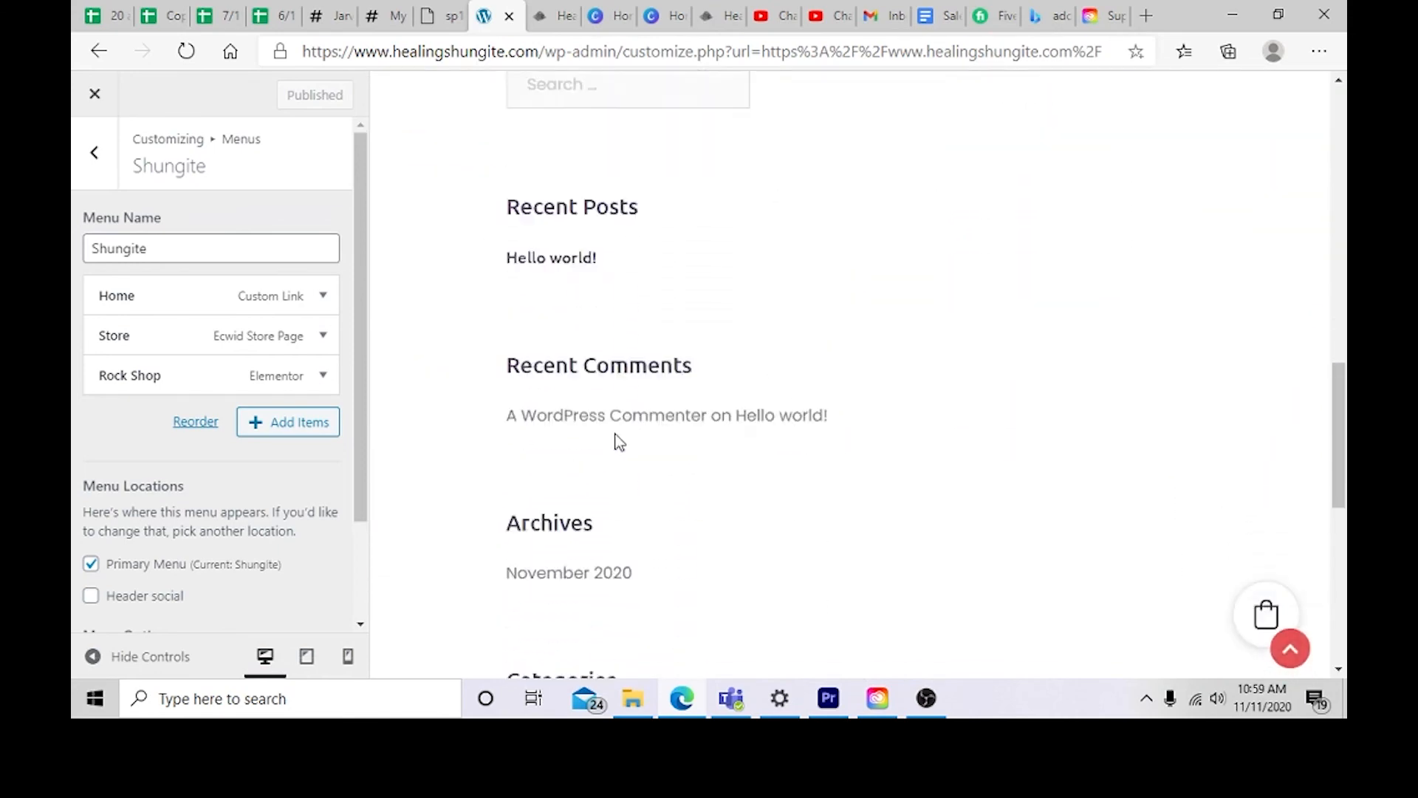
scroll(617, 440, "up", 4)
scroll(826, 427, "up", 5)
scroll(826, 427, "up", 1)
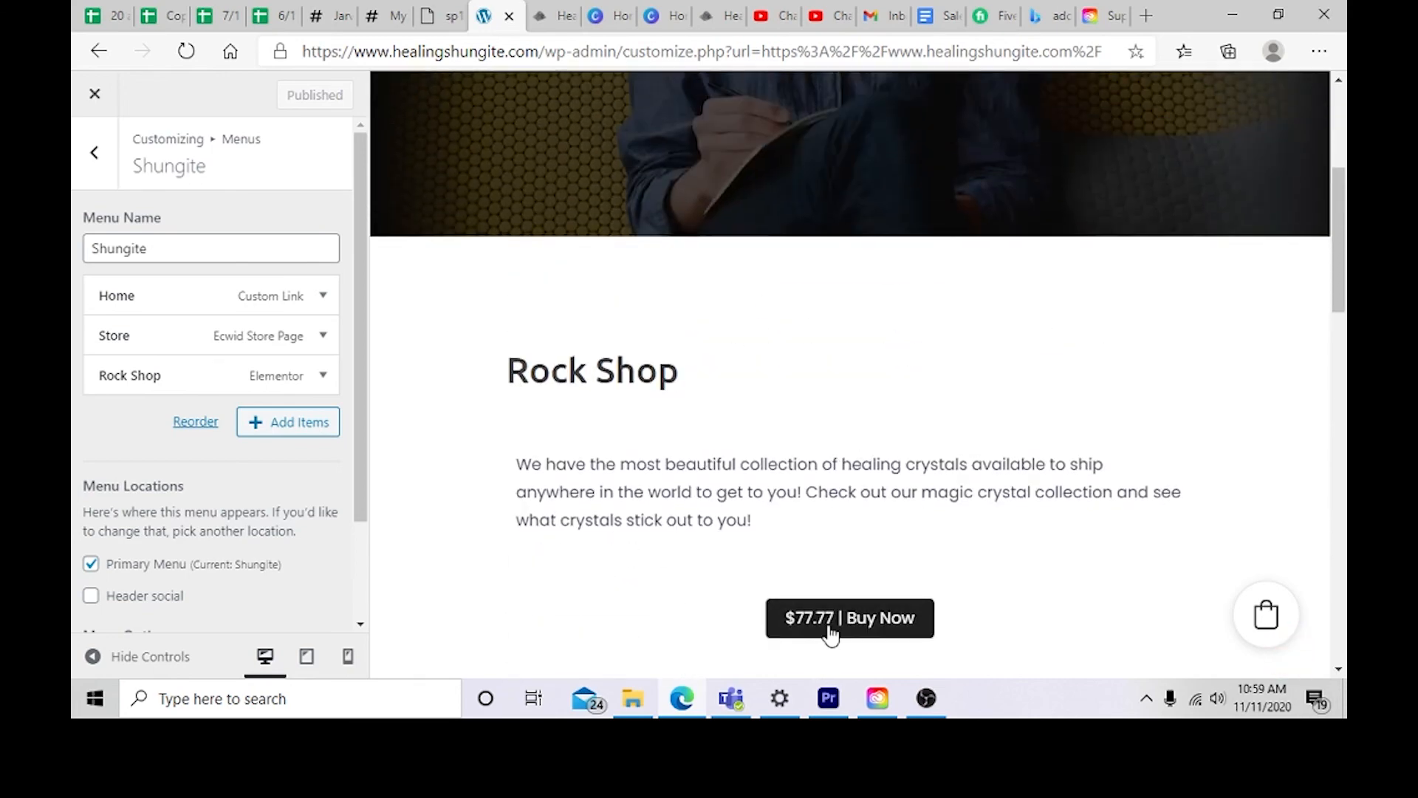
scroll(830, 630, "up", 4)
Step: Leave the Customizer and check the new header menu on the live site
left_click(95, 153)
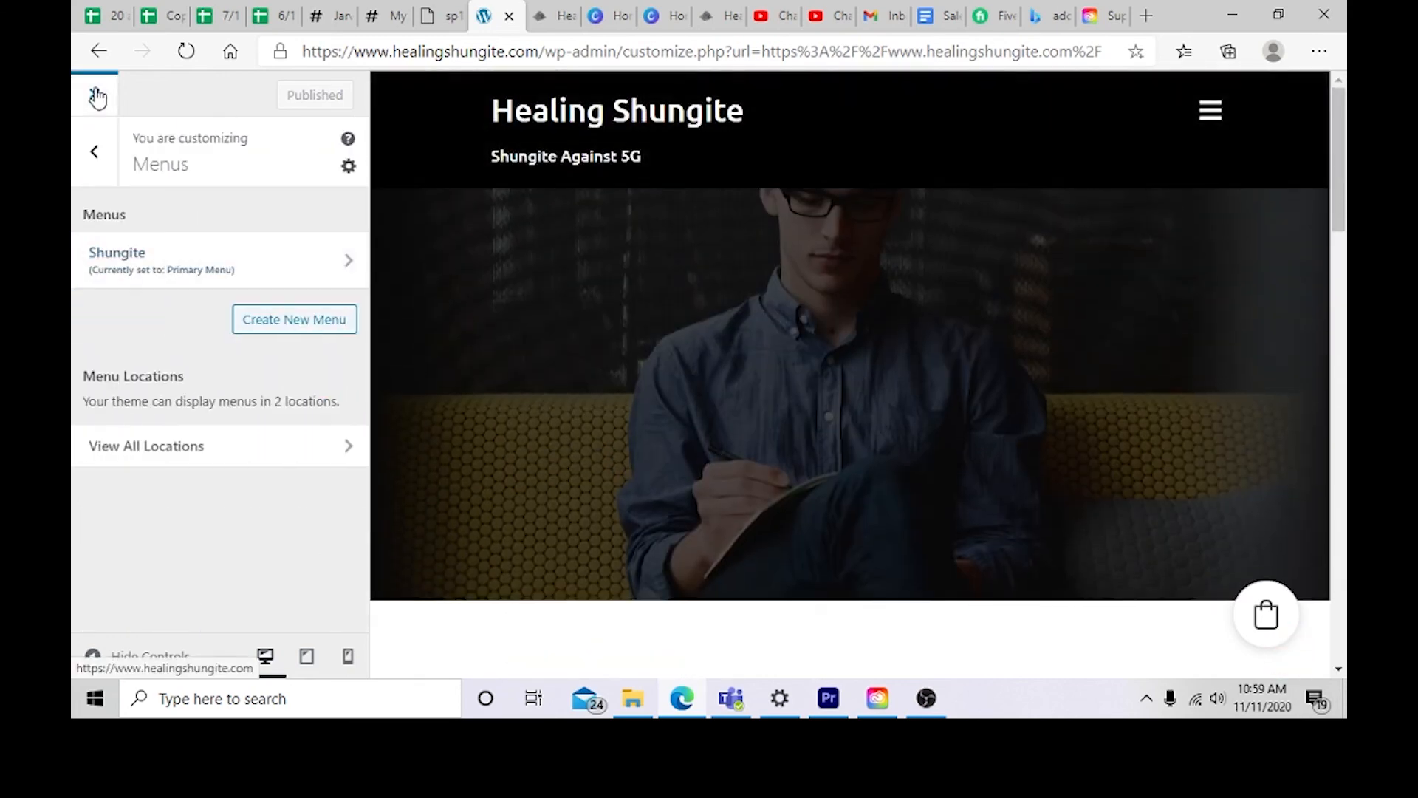
left_click(96, 153)
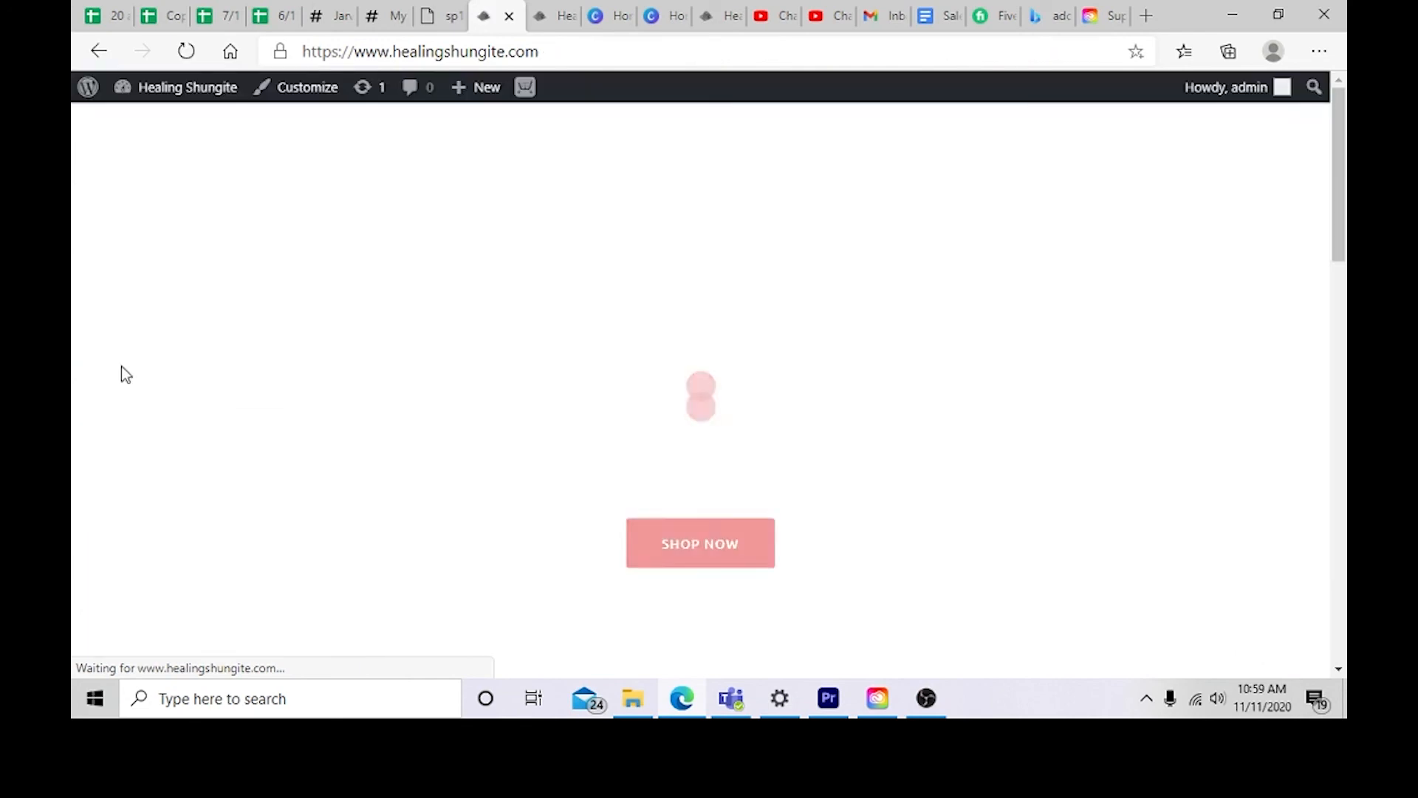
scroll(269, 316, "down", 15)
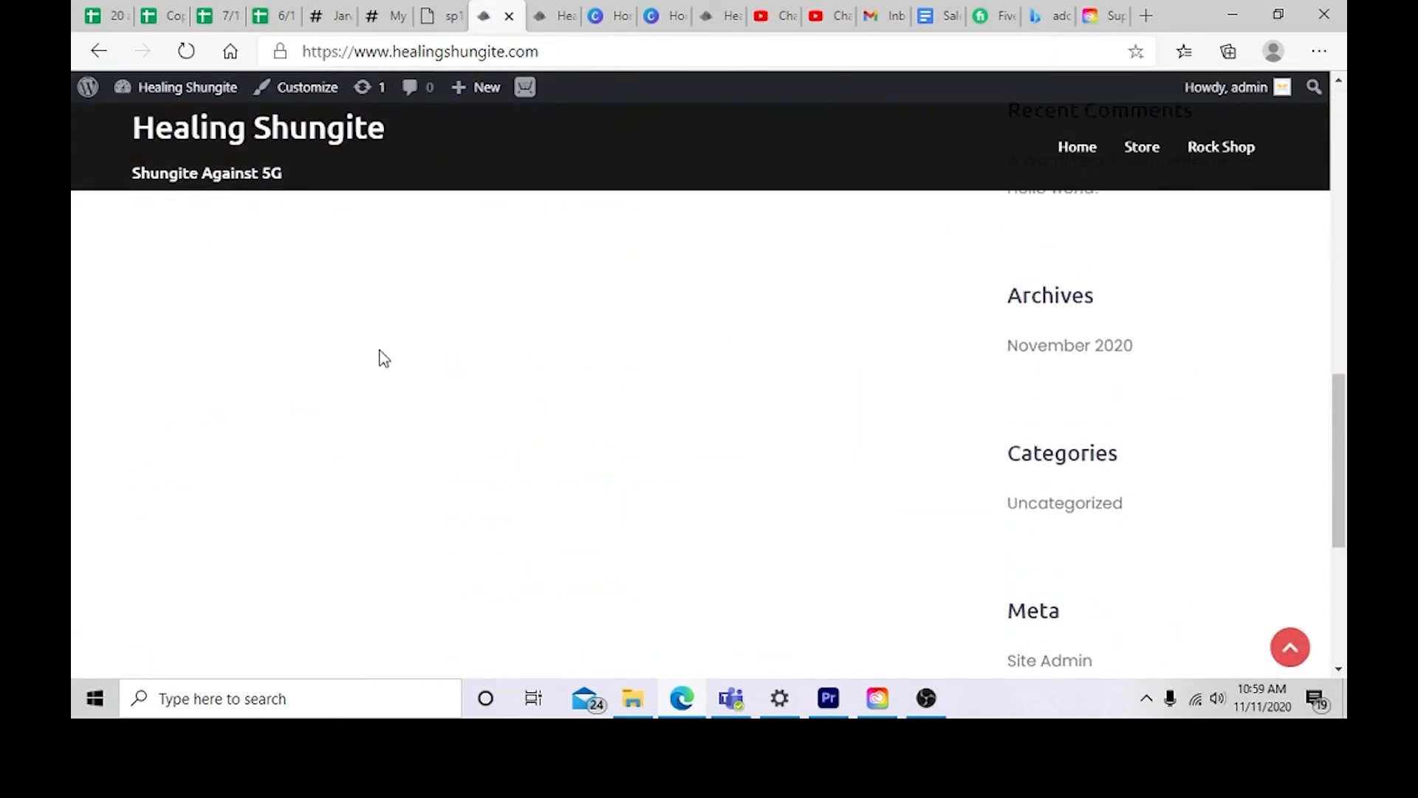
Step: Reopen the Customizer and inspect the Ecwid Shopping Cart Widget settings
left_click(274, 90)
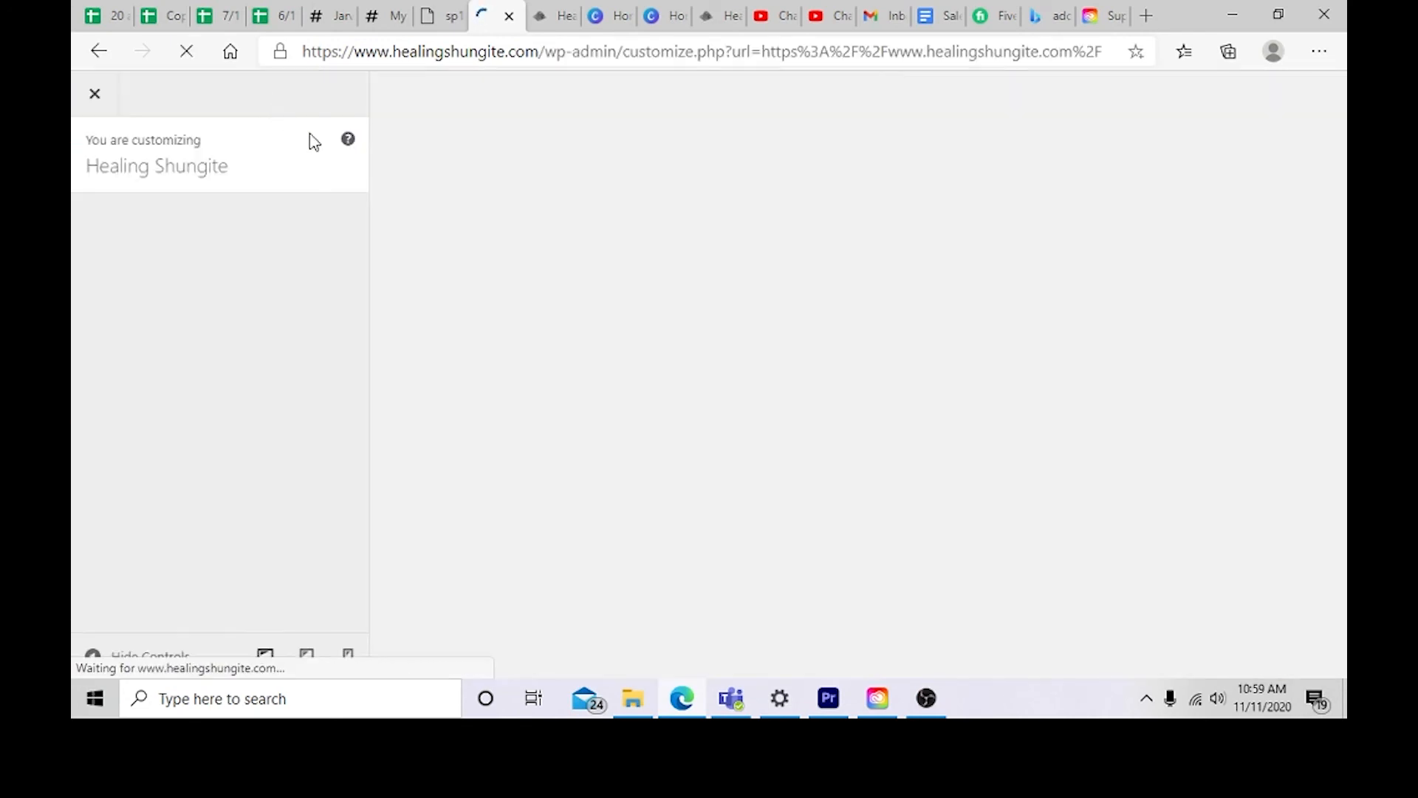
scroll(215, 421, "down", 4)
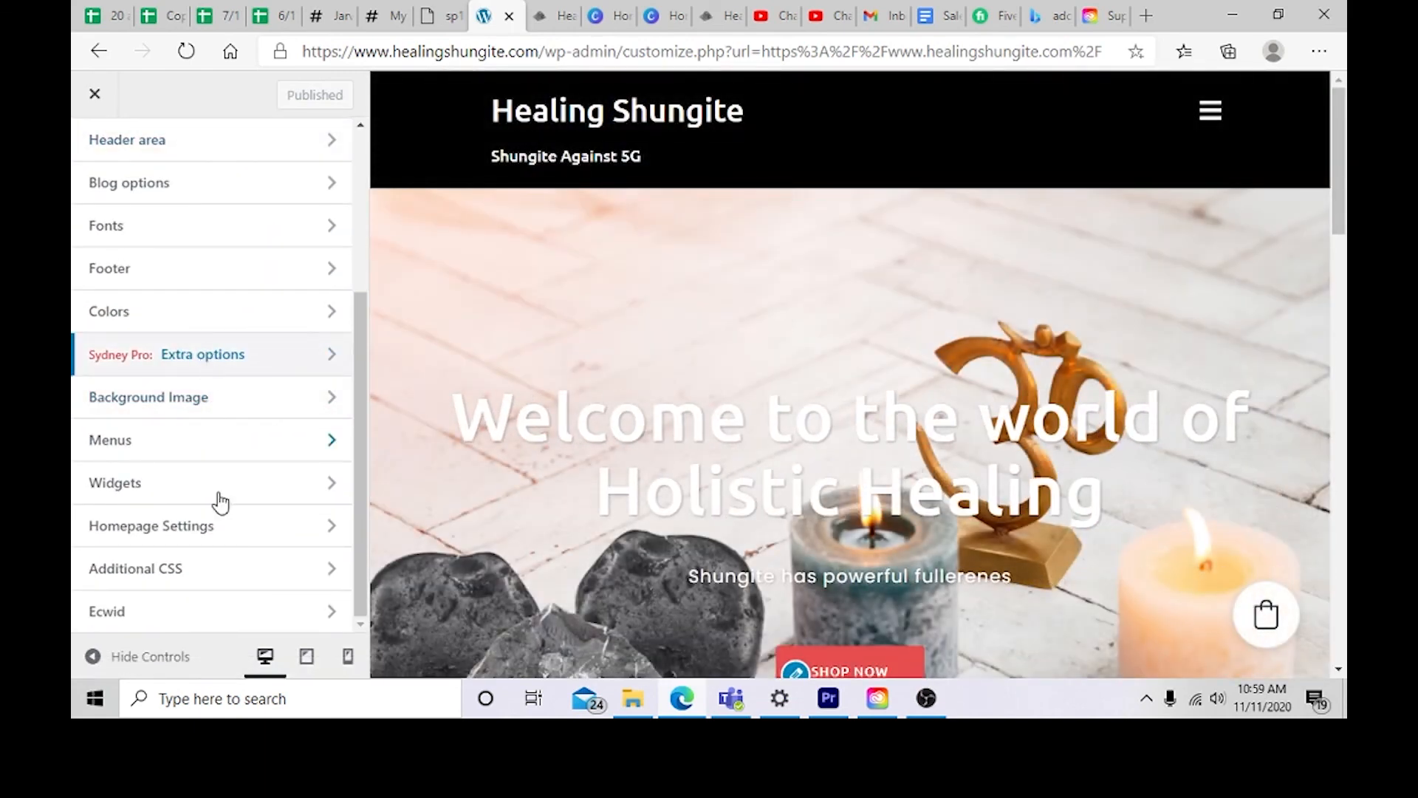
left_click(276, 611)
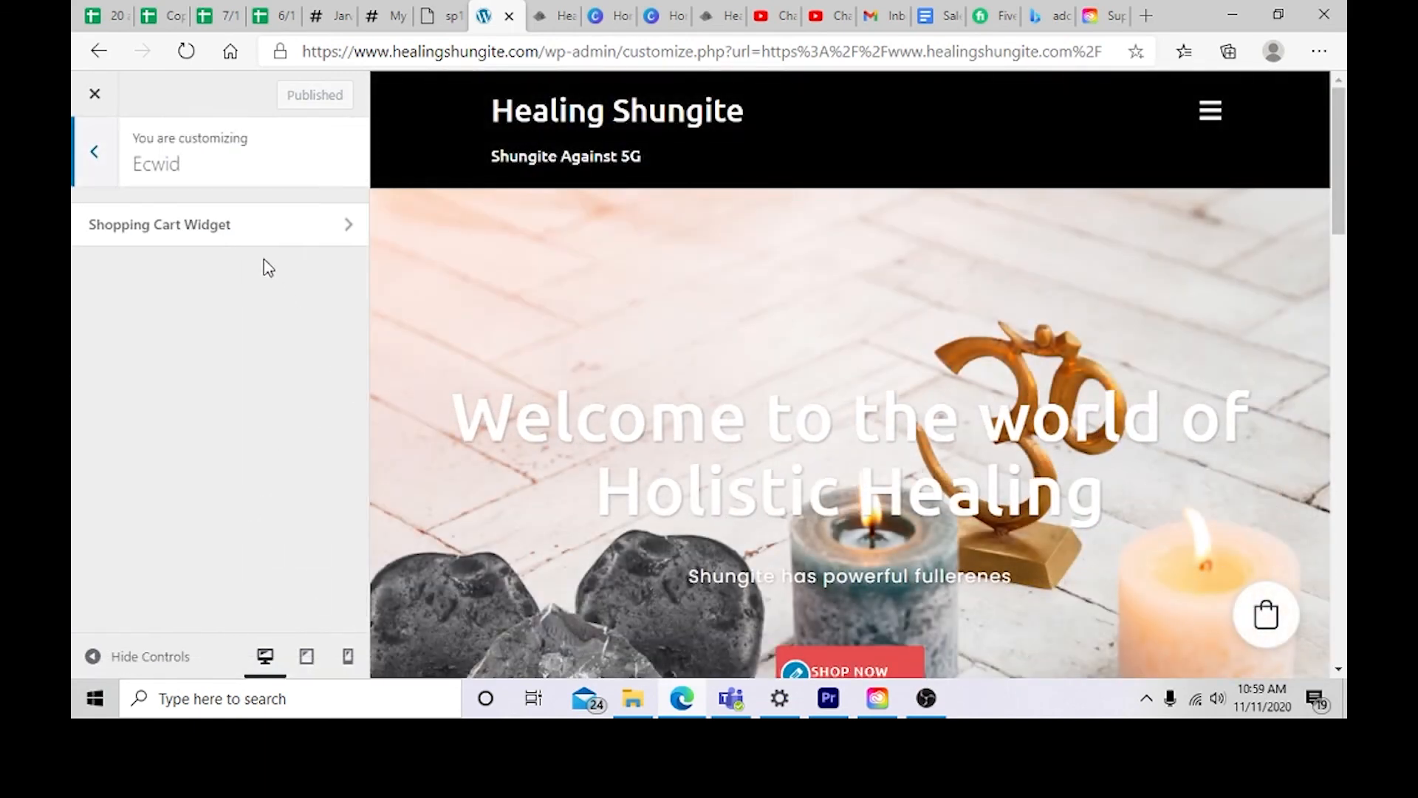
left_click(265, 235)
scroll(243, 318, "down", 3)
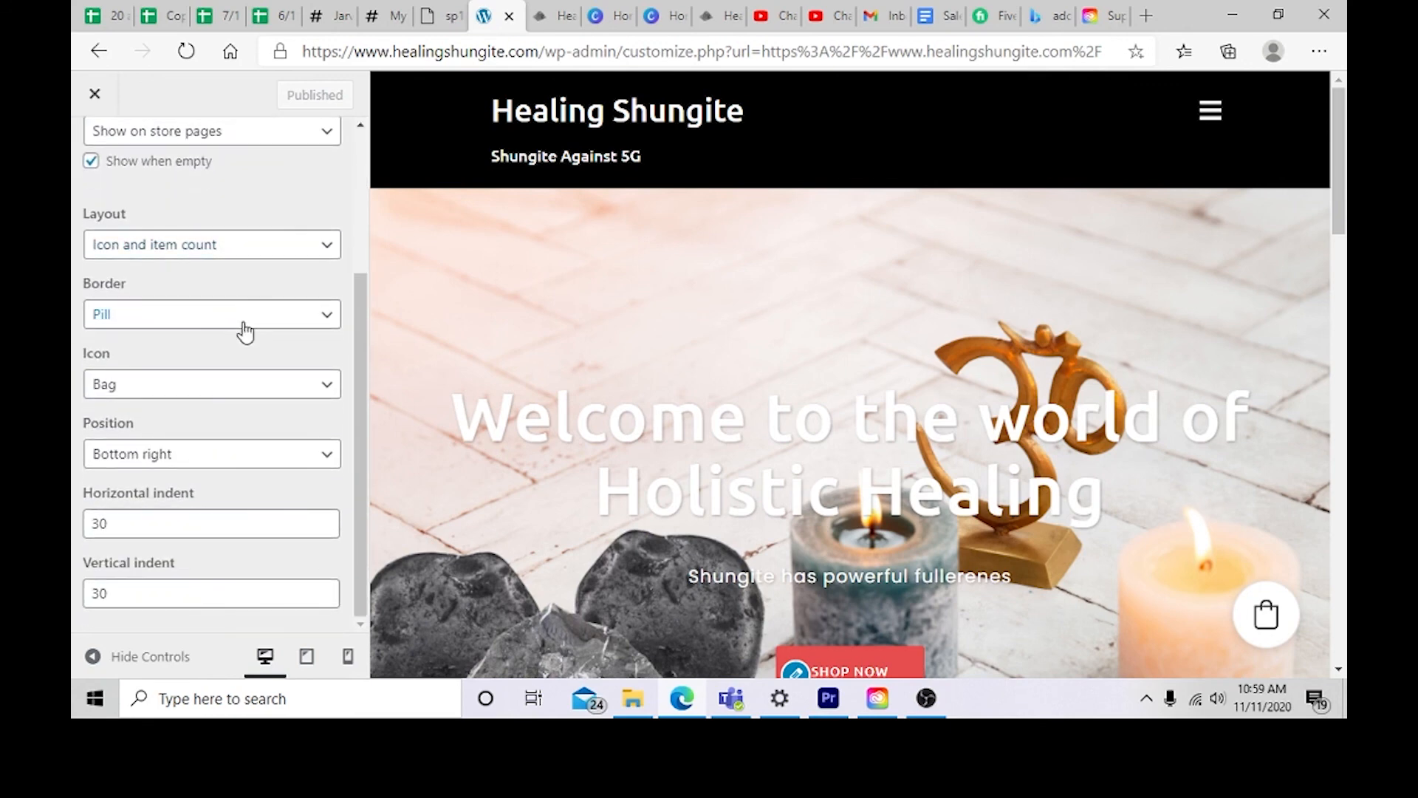
scroll(245, 333, "up", 3)
left_click(95, 181)
left_click(95, 180)
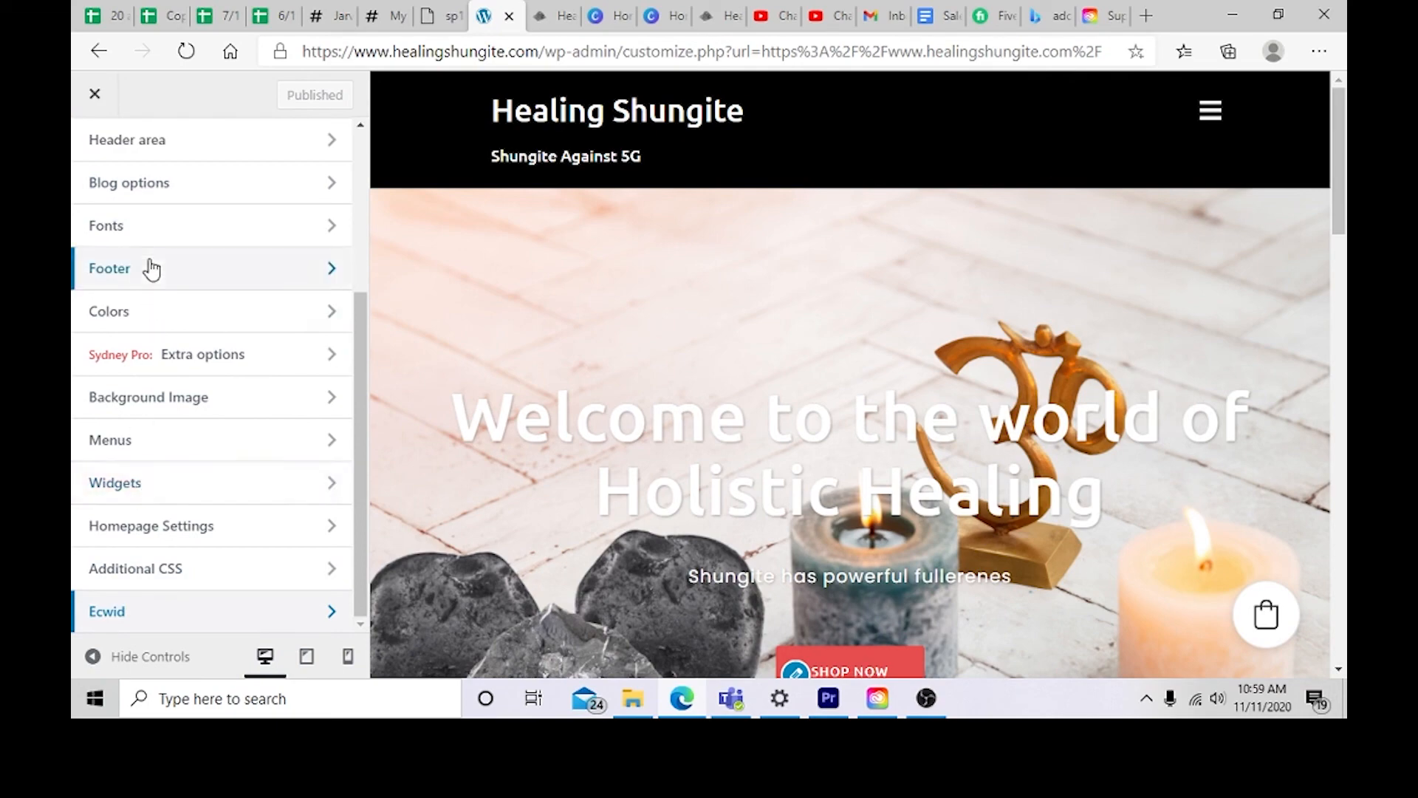
Step: Scroll through the site preview and its footer, then close the Customizer
scroll(155, 266, "up", 4)
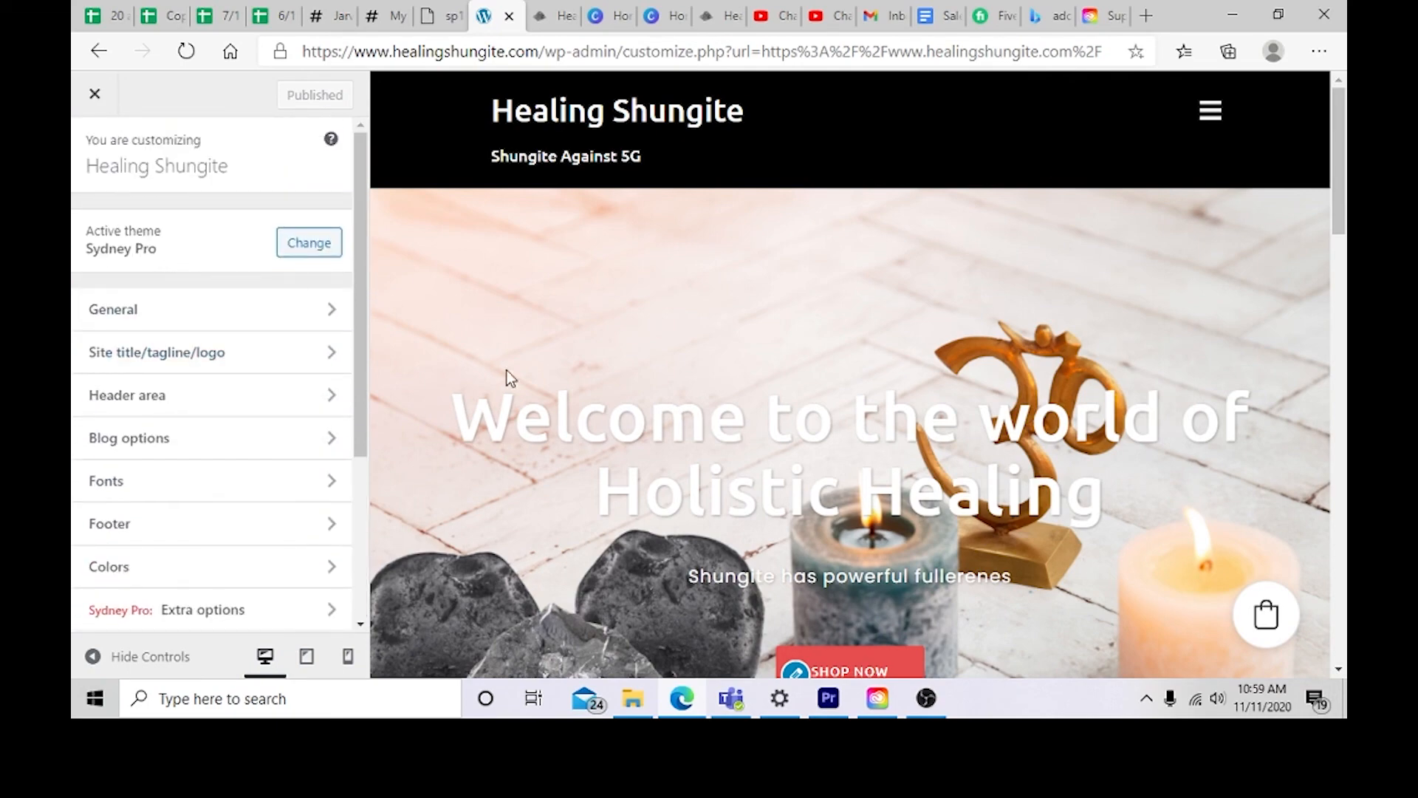
scroll(503, 384, "down", 10)
scroll(479, 421, "down", 5)
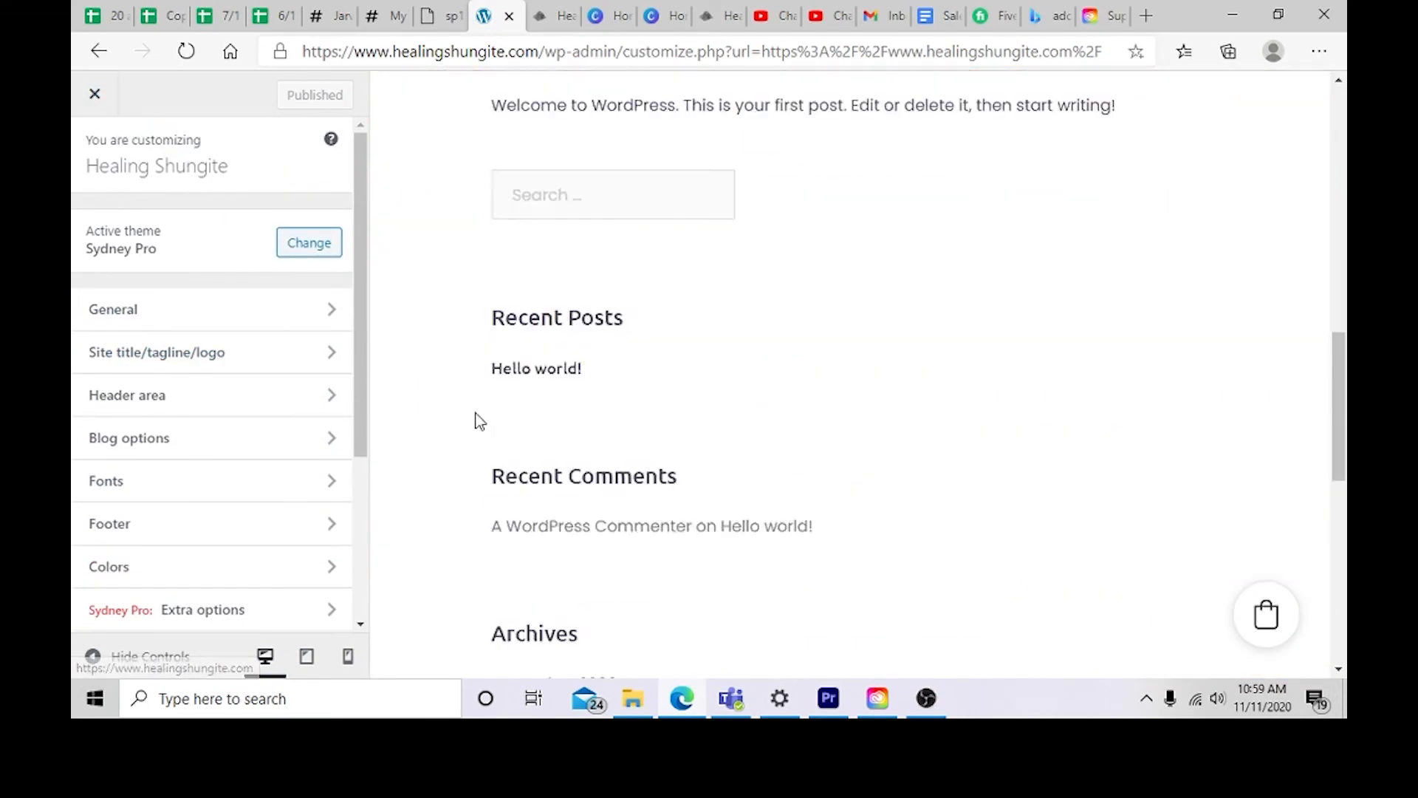
scroll(479, 421, "down", 8)
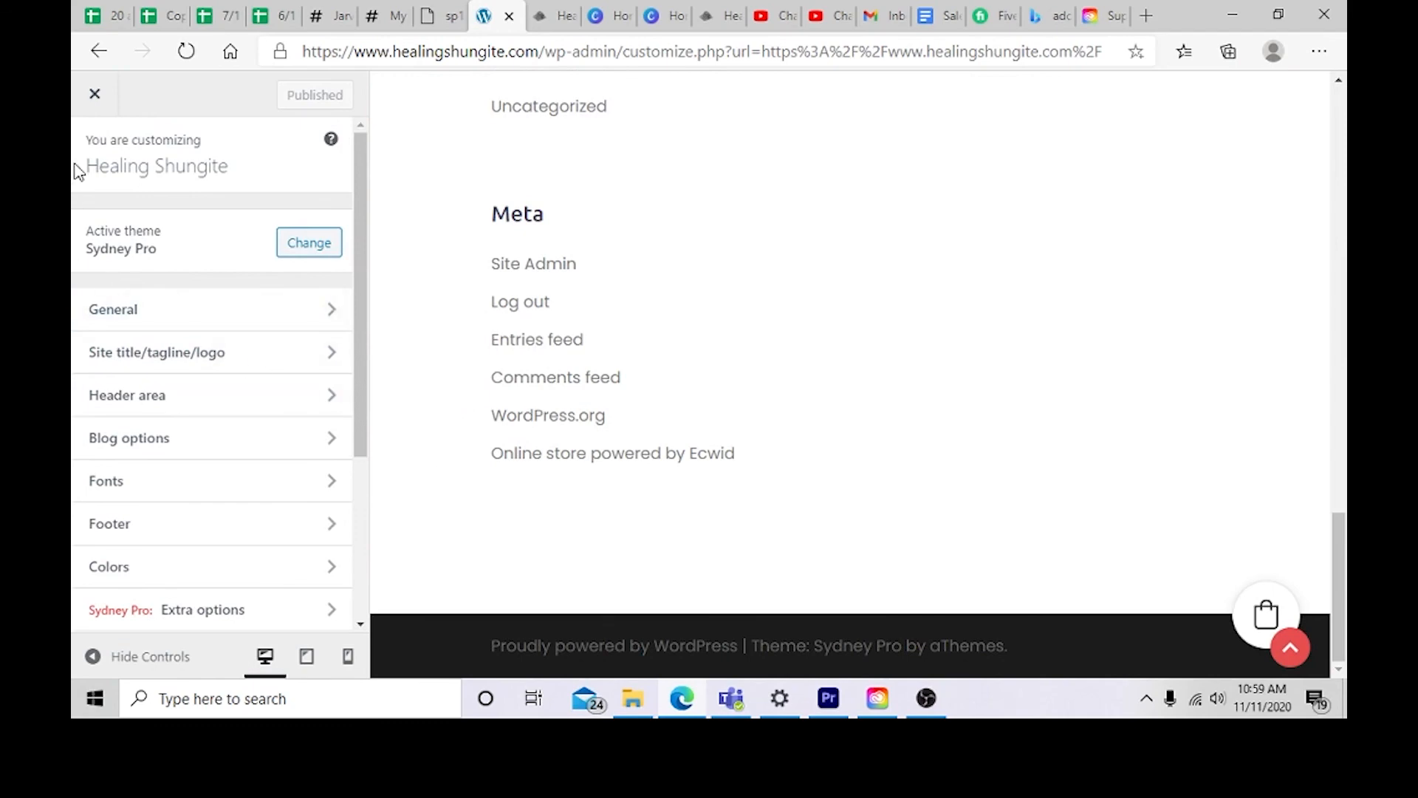
left_click(94, 102)
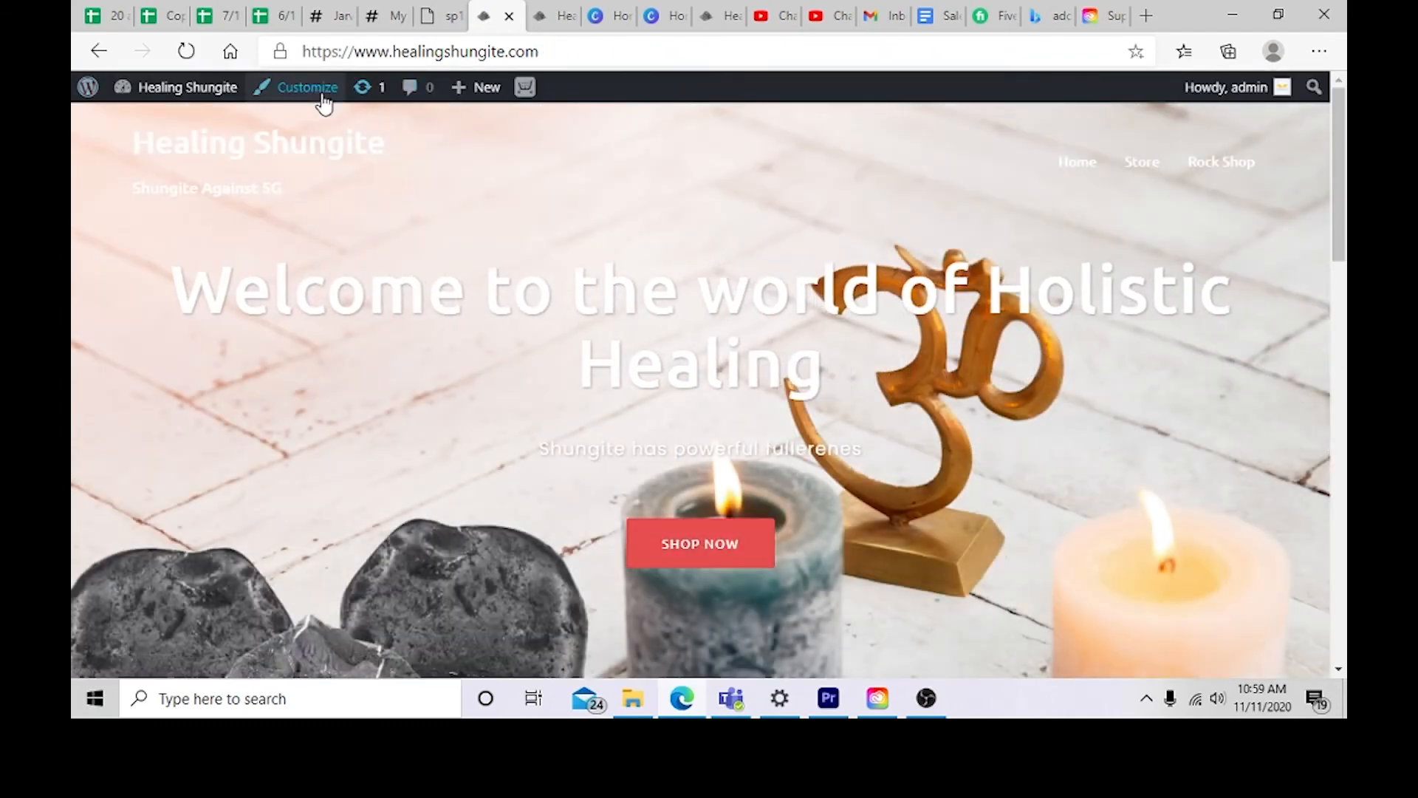
Step: Go to the dashboard, review the All Pages list, and start adding a new page
mouse_move(222, 93)
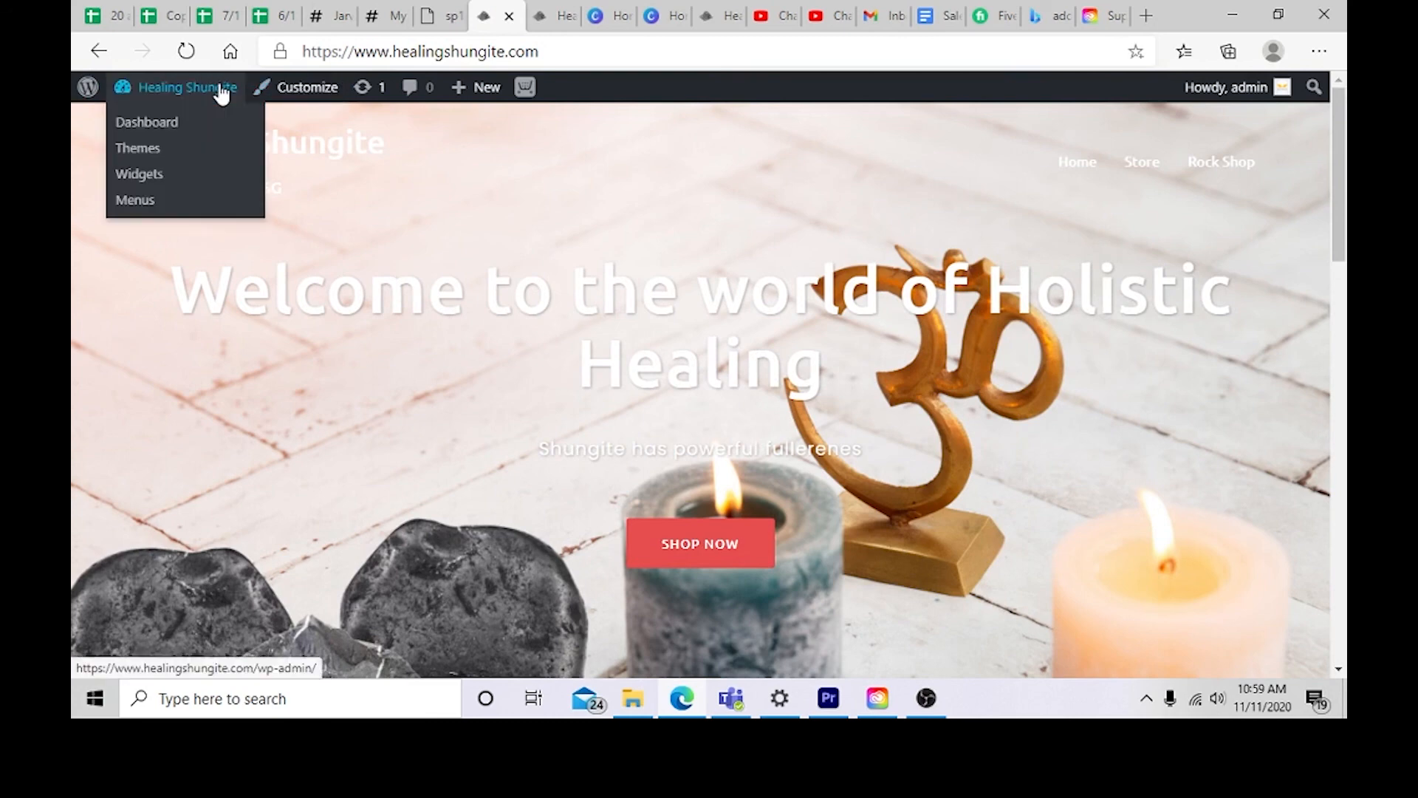
left_click(221, 92)
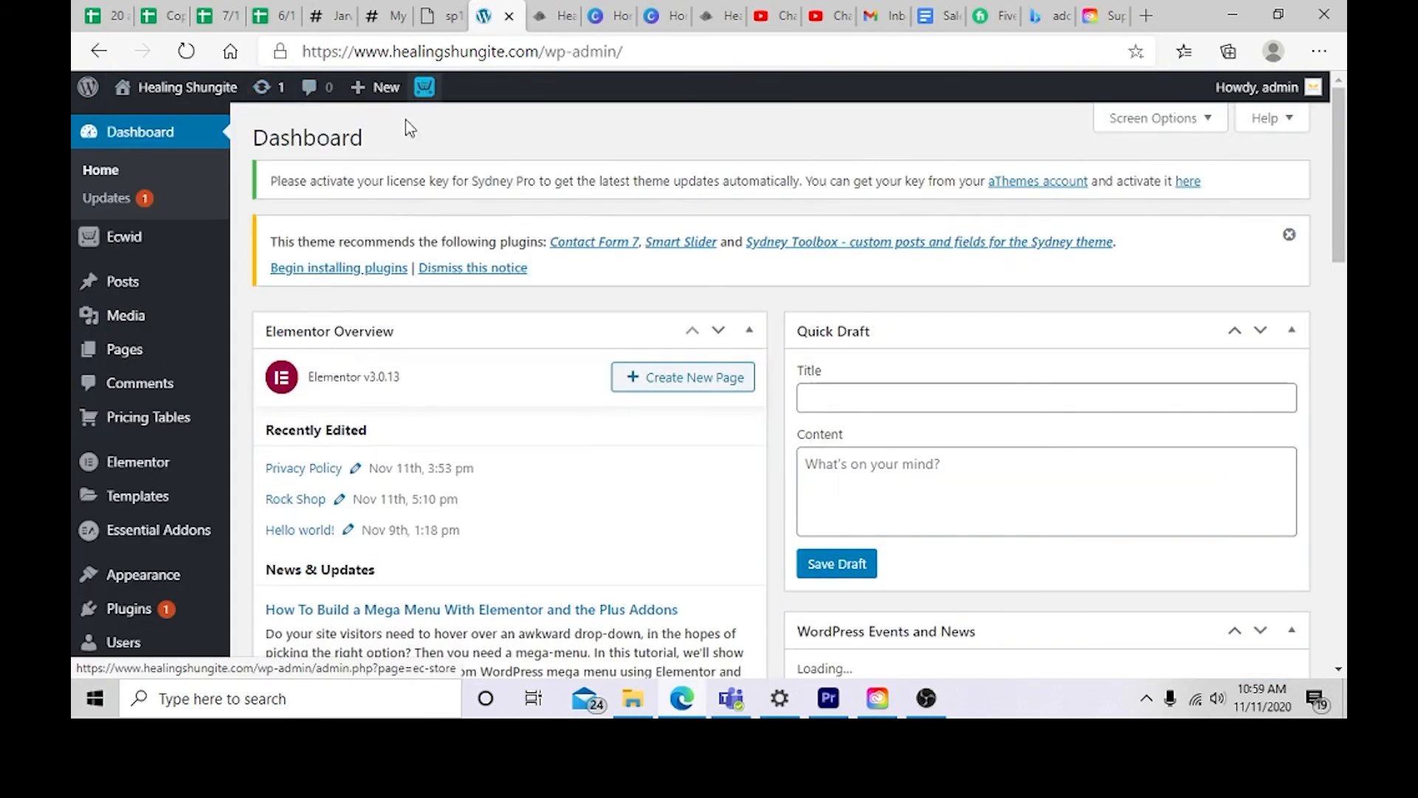
mouse_move(224, 427)
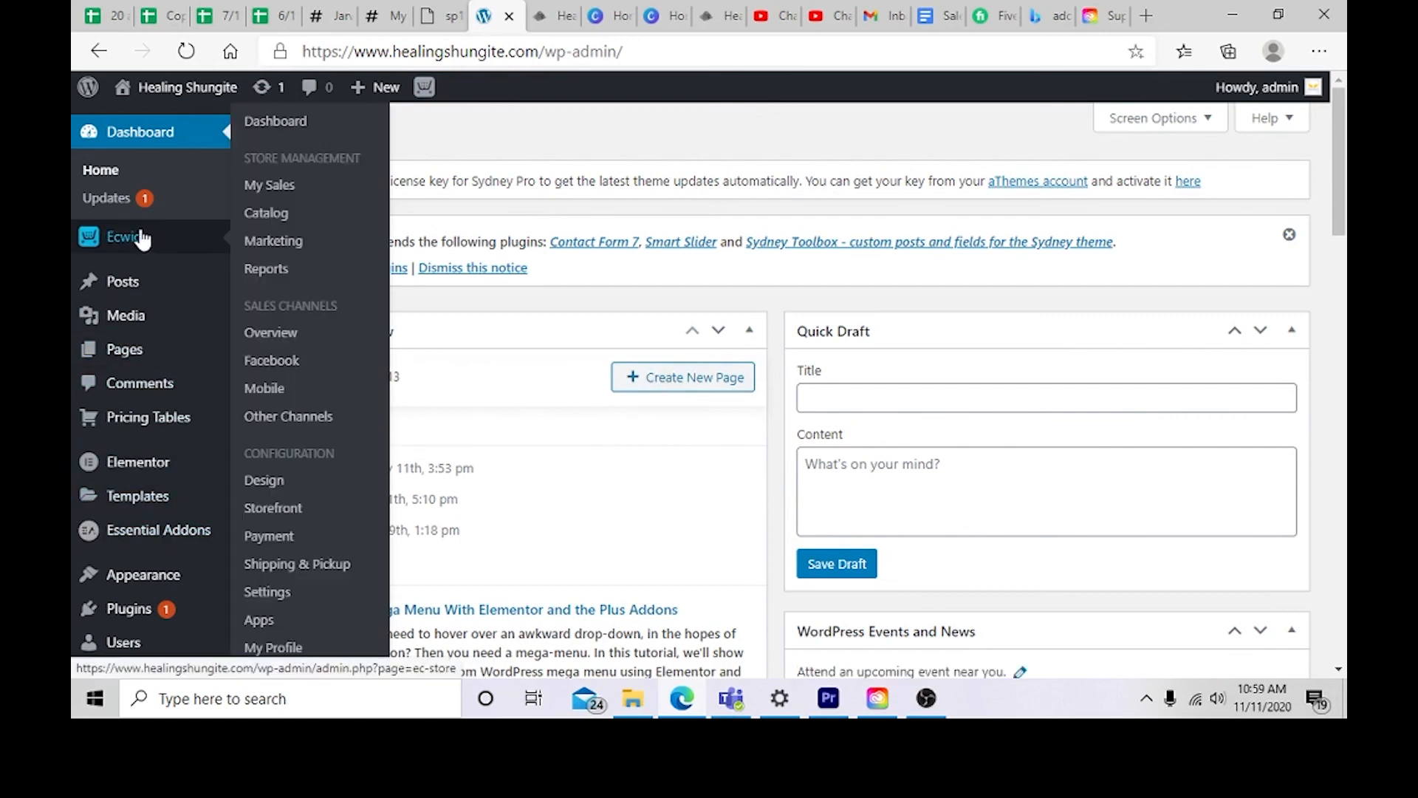
scroll(200, 347, "down", 6)
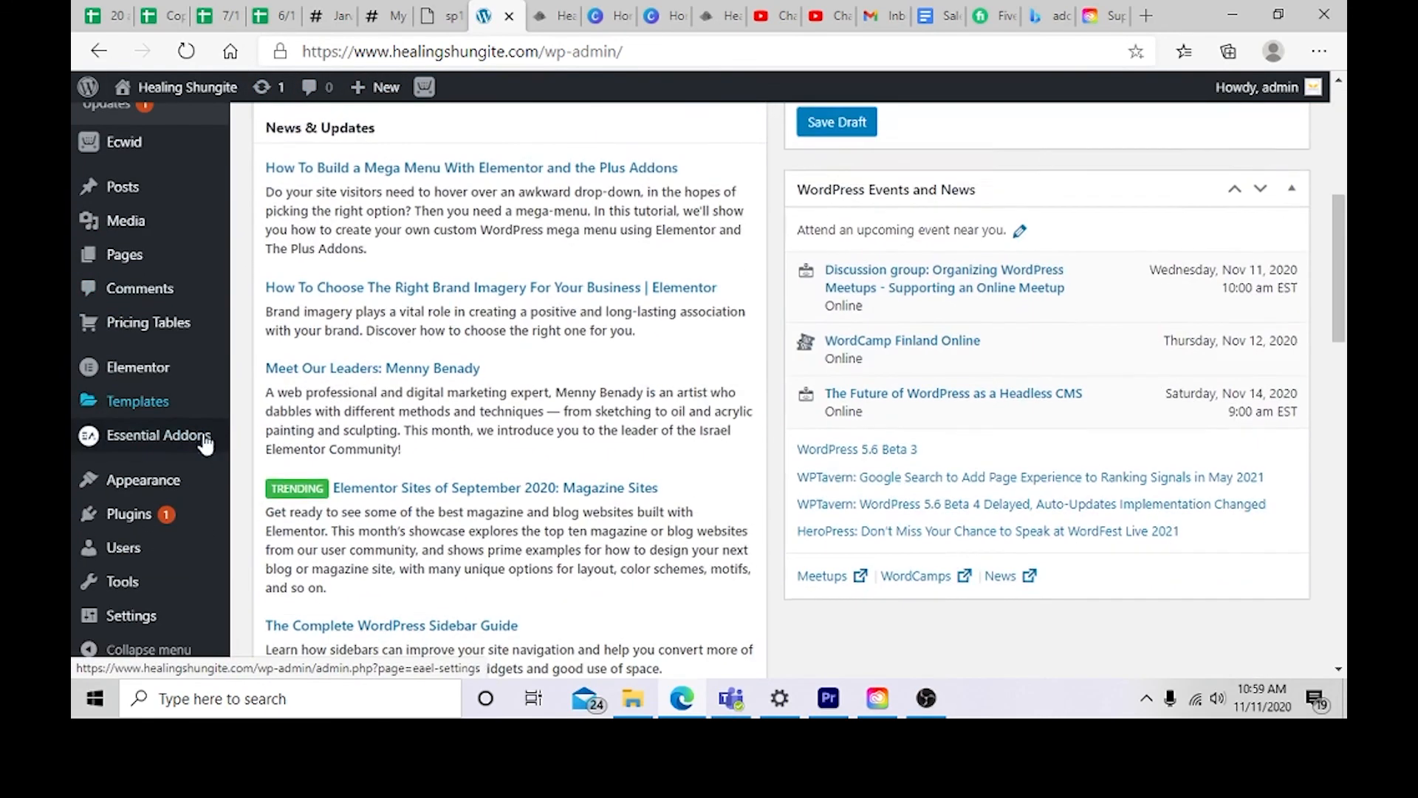
left_click(140, 264)
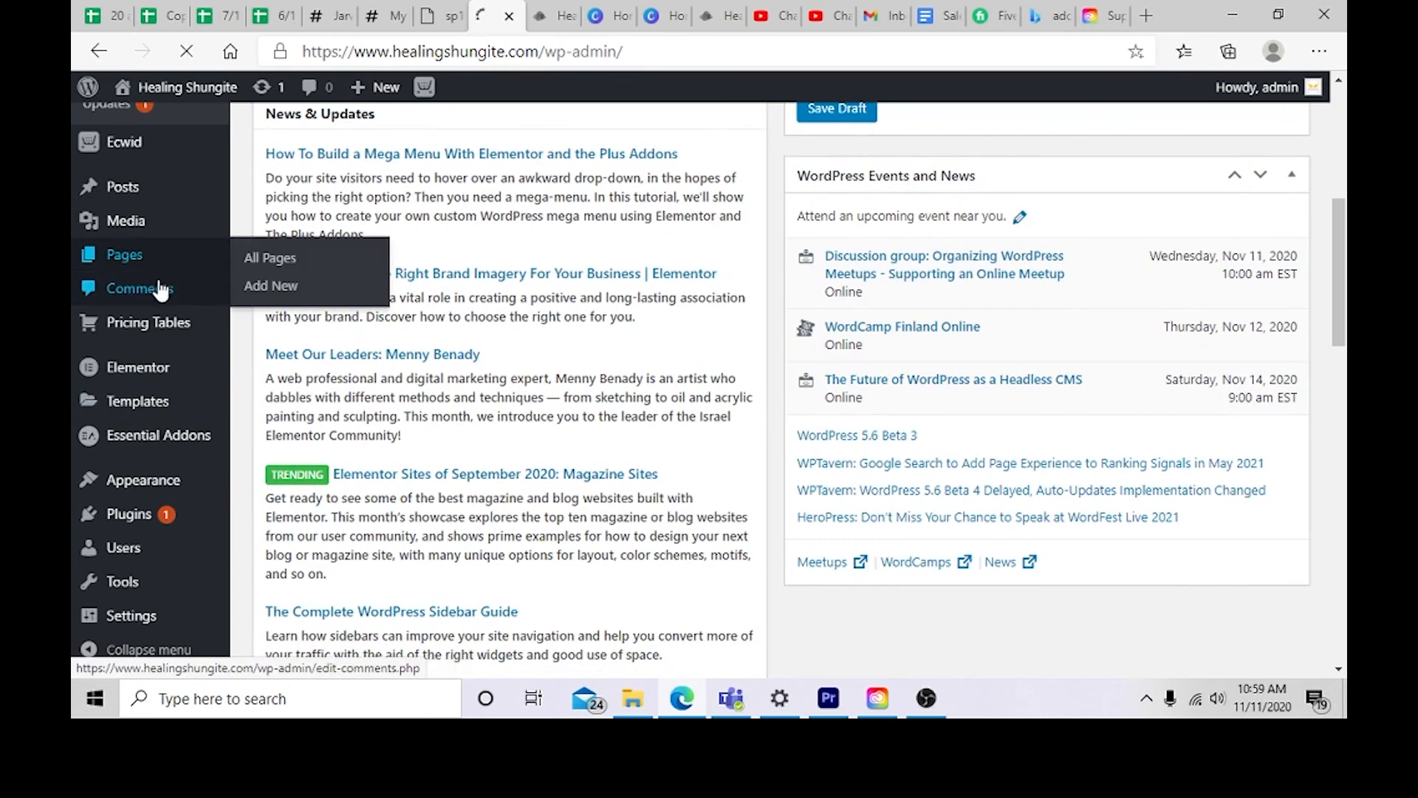
scroll(331, 449, "down", 1)
scroll(347, 480, "down", 4)
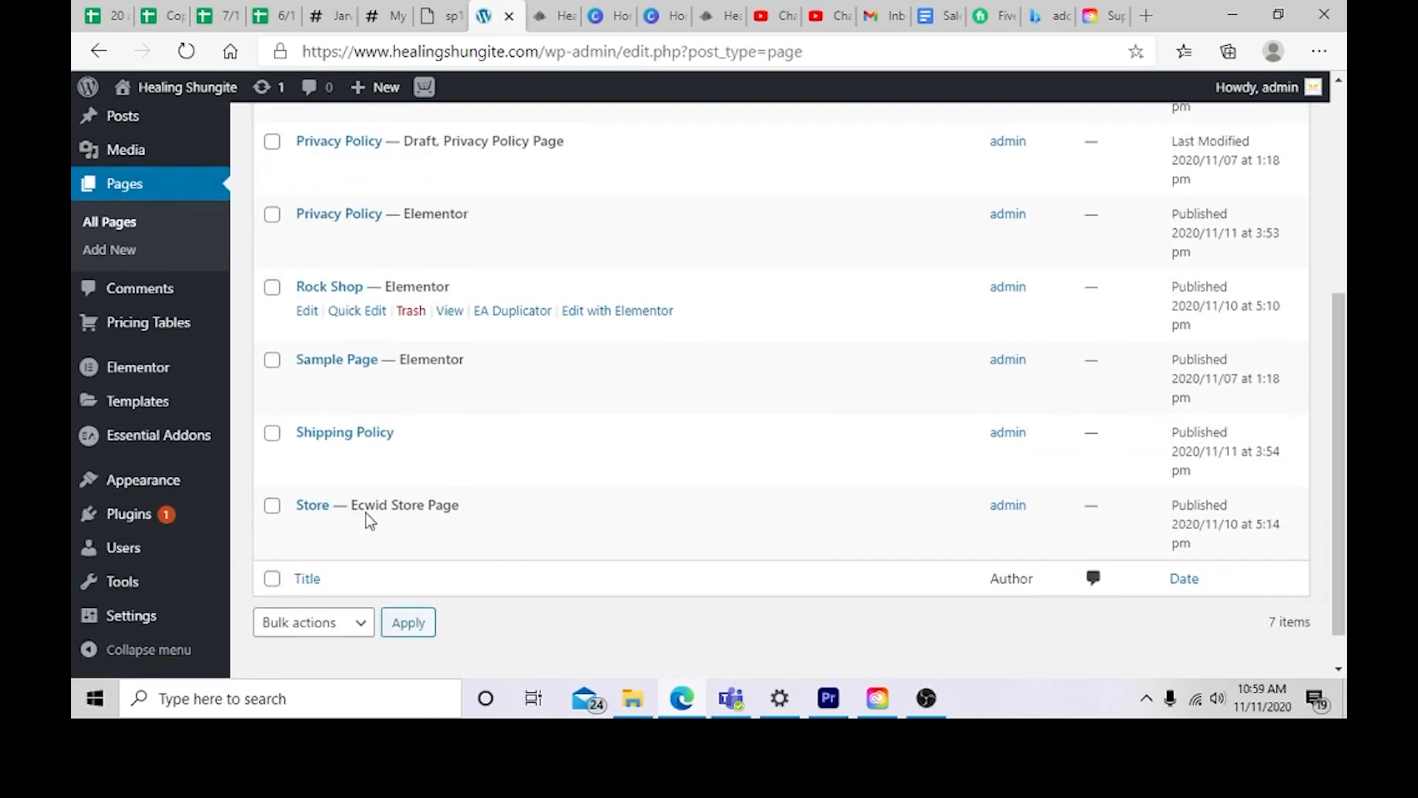
scroll(368, 514, "up", 1)
scroll(366, 504, "up", 1)
scroll(365, 507, "down", 2)
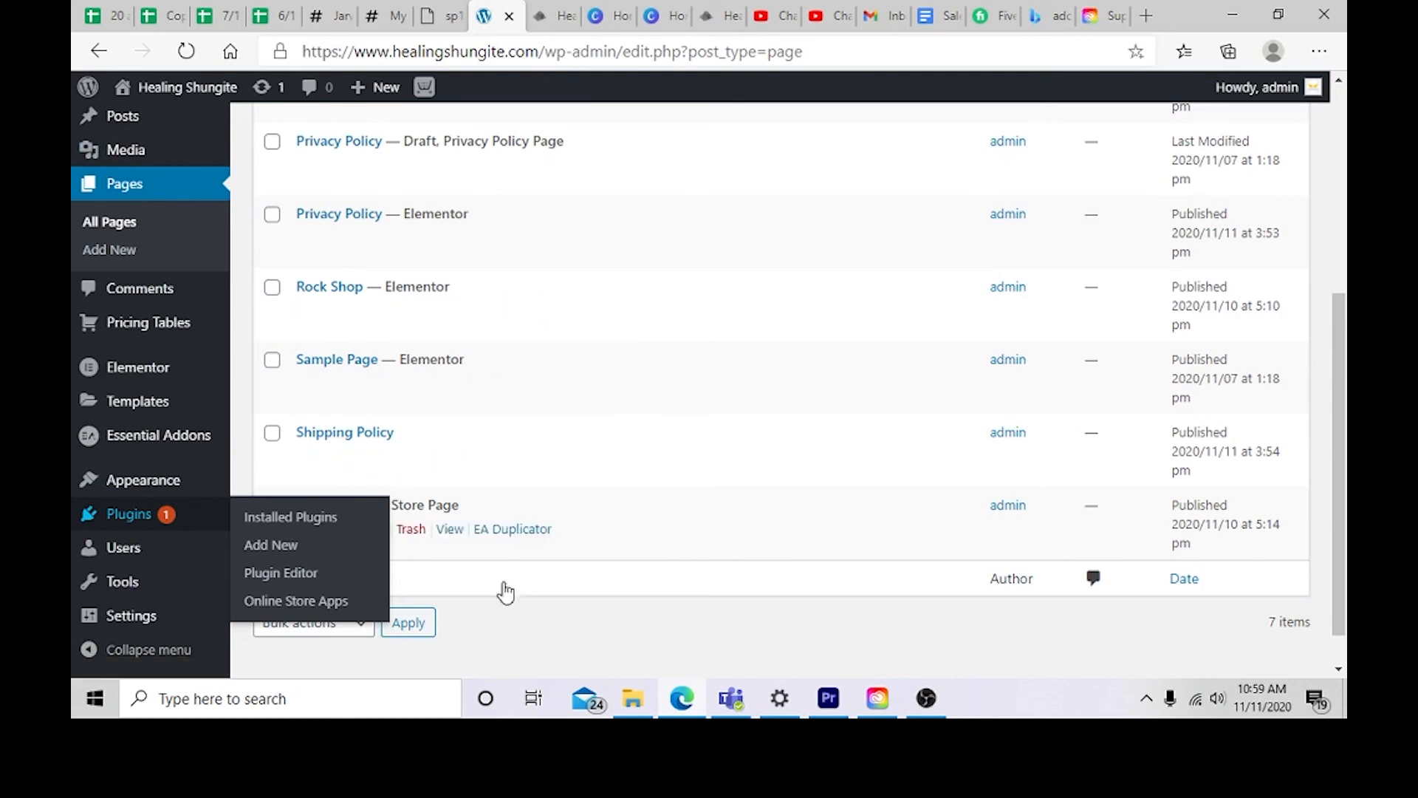
scroll(493, 487, "up", 5)
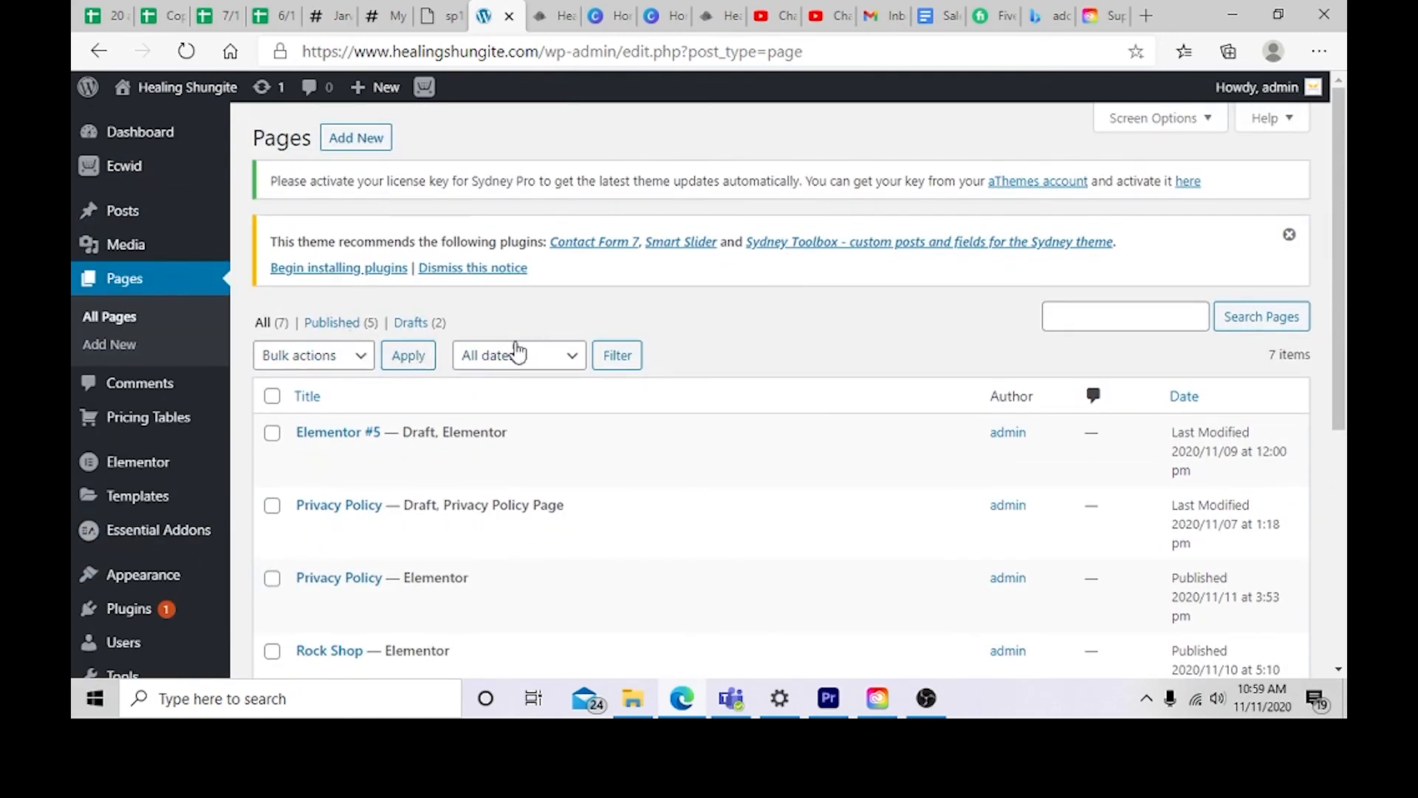
left_click(358, 139)
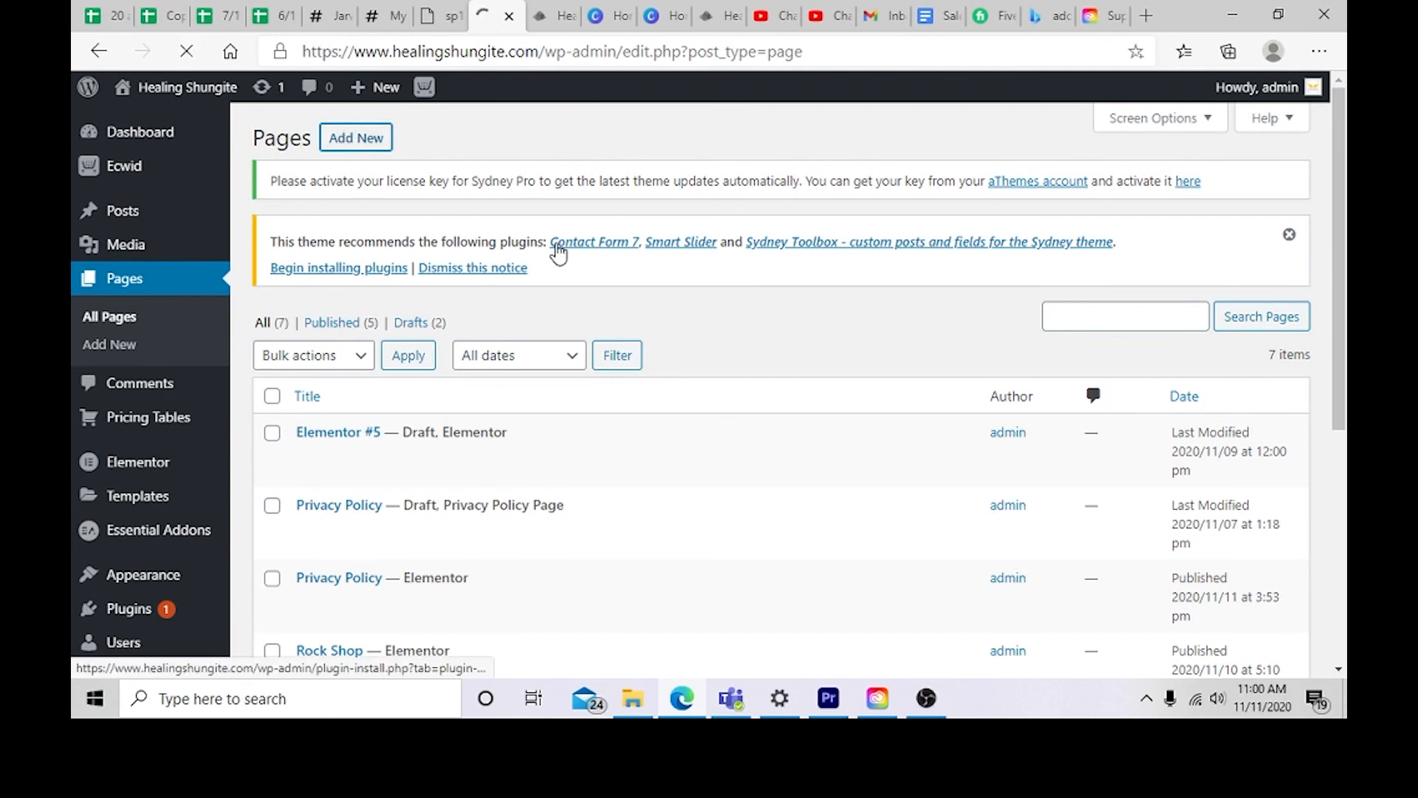
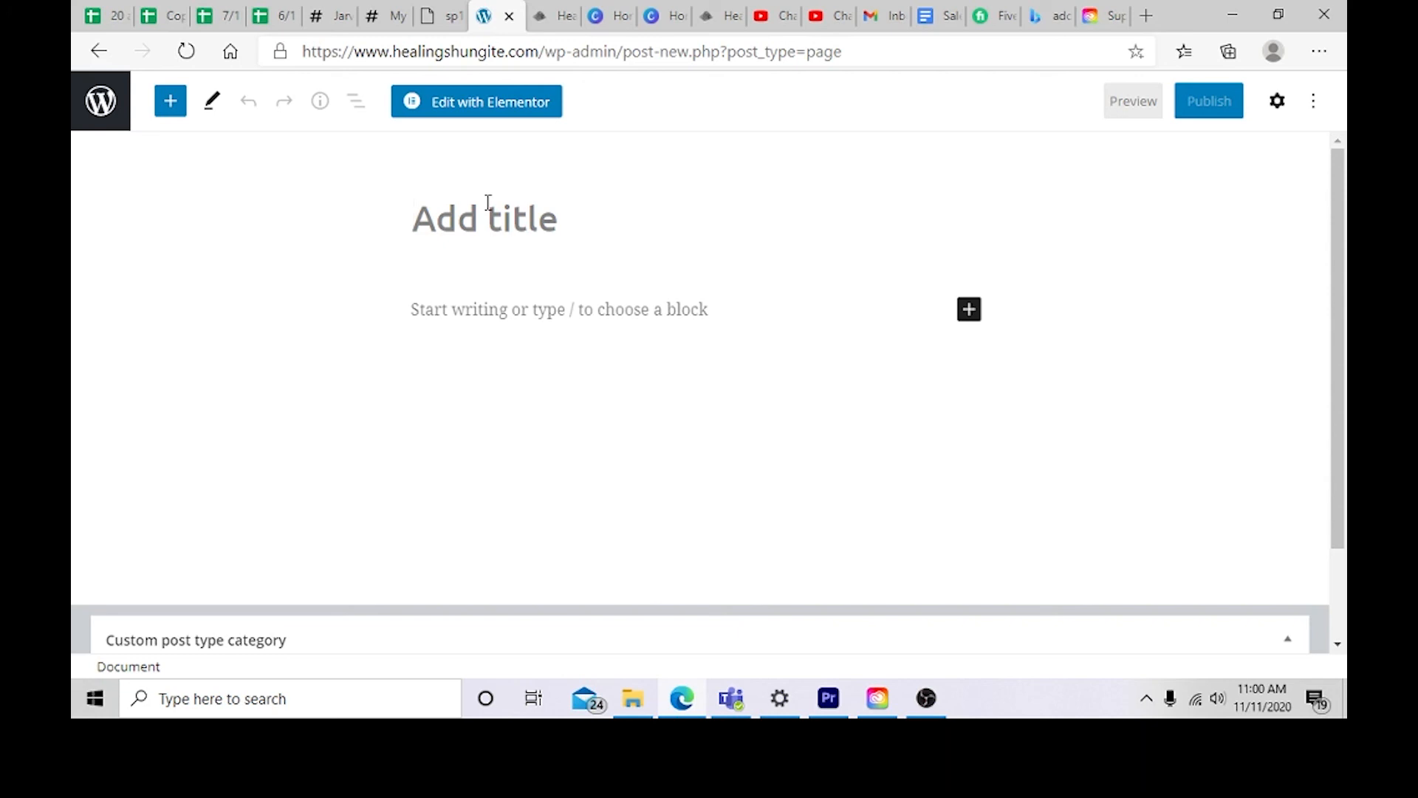
Step: Title the new page "About Us" and publish it
type("About Us")
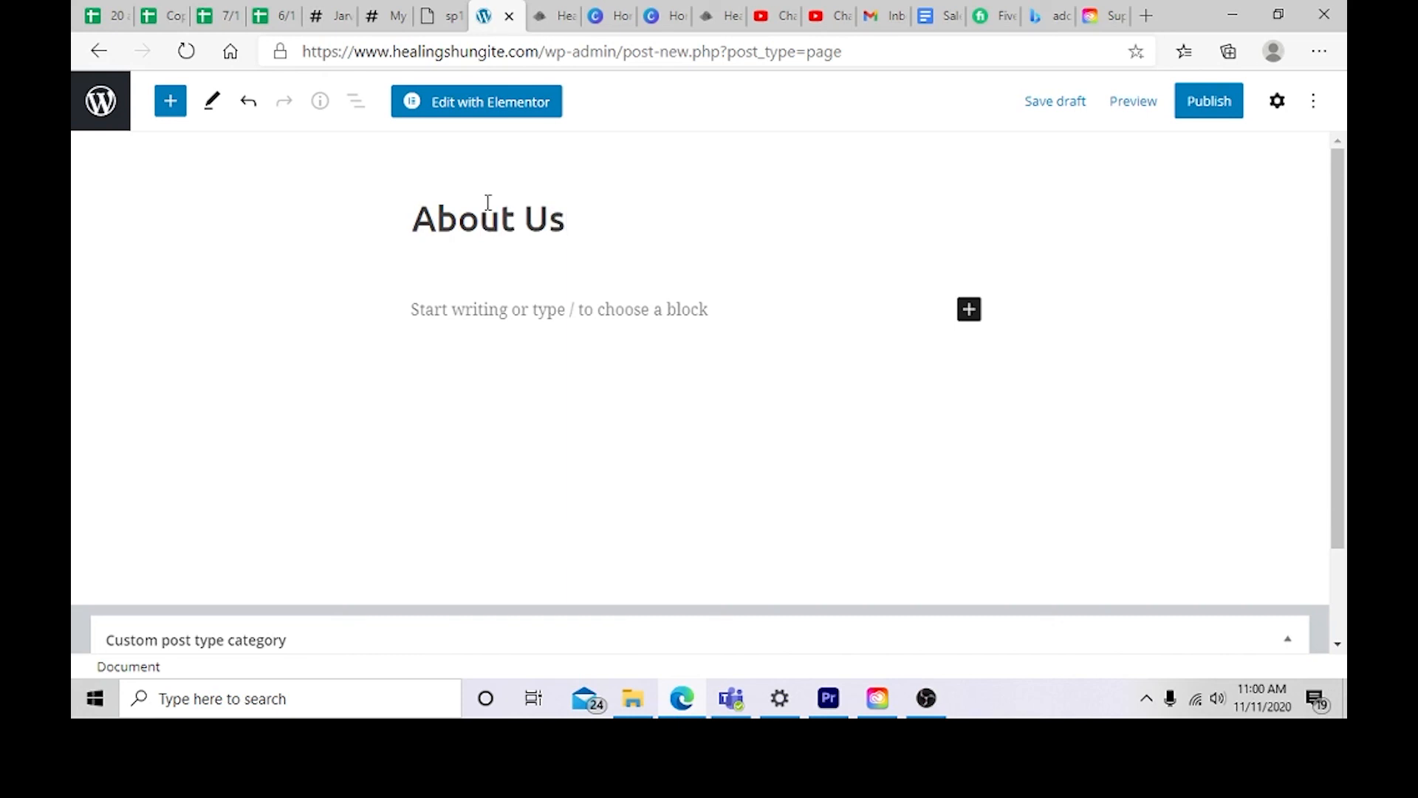
left_click(1209, 102)
left_click(1089, 113)
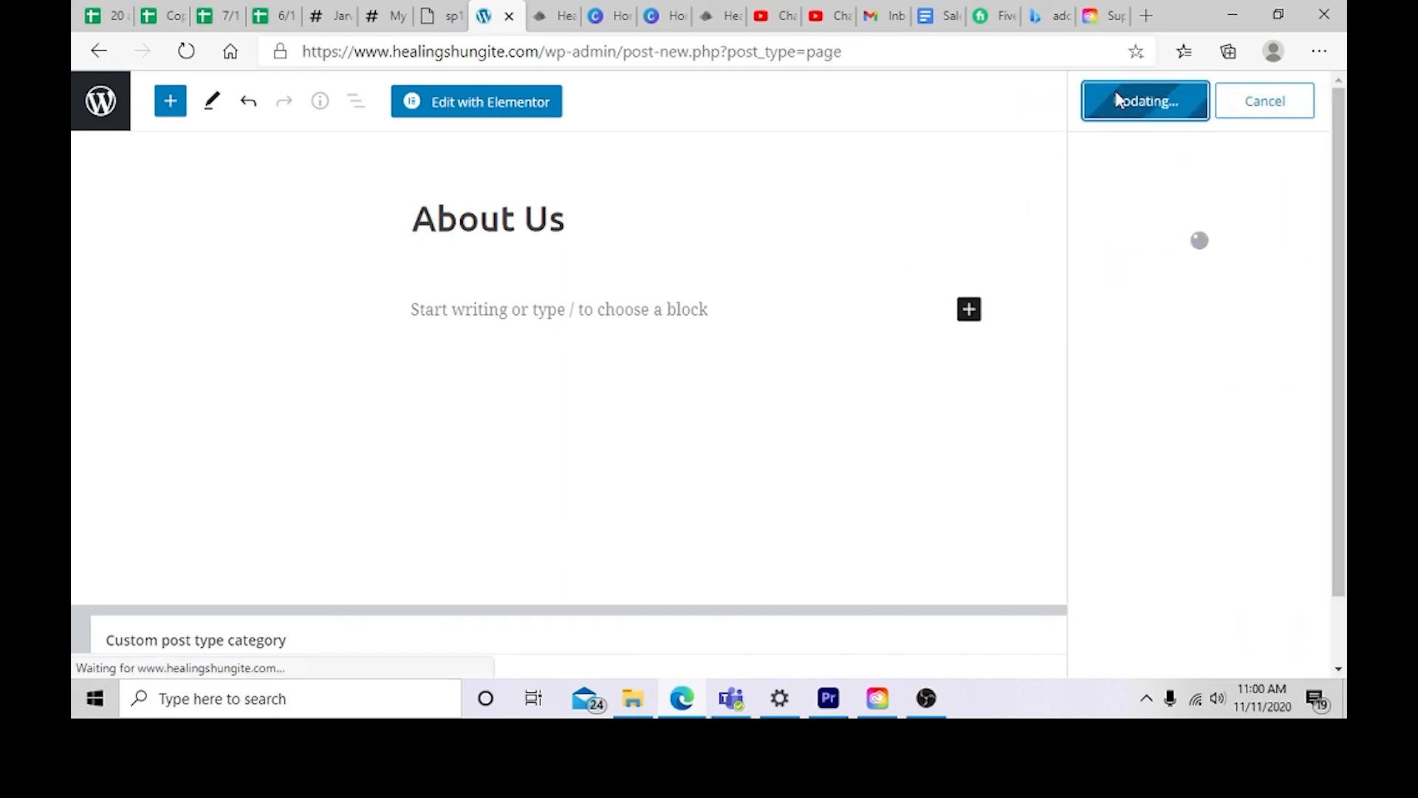
Step: Open the page in Elementor and add an Inner Section to the page content
left_click(495, 111)
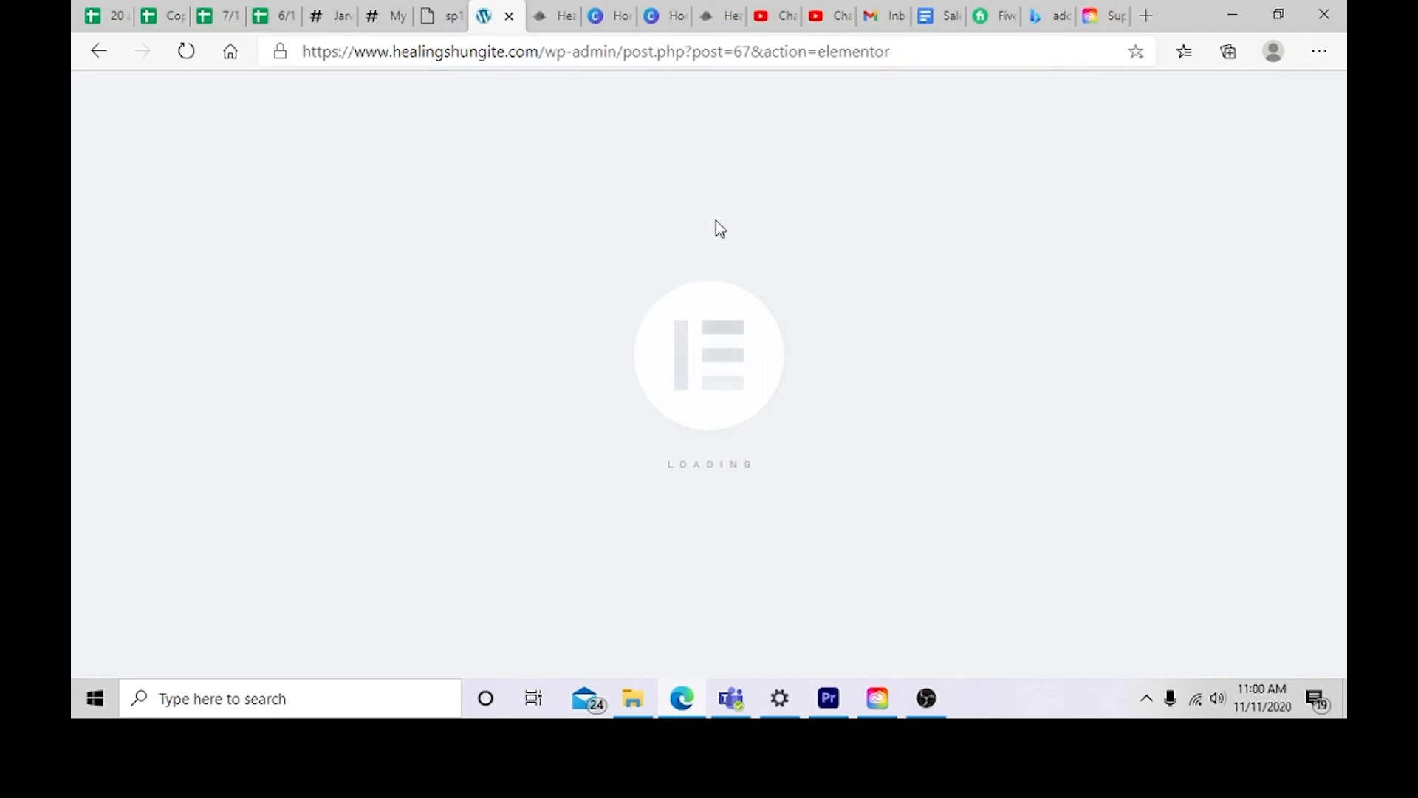
scroll(618, 393, "down", 5)
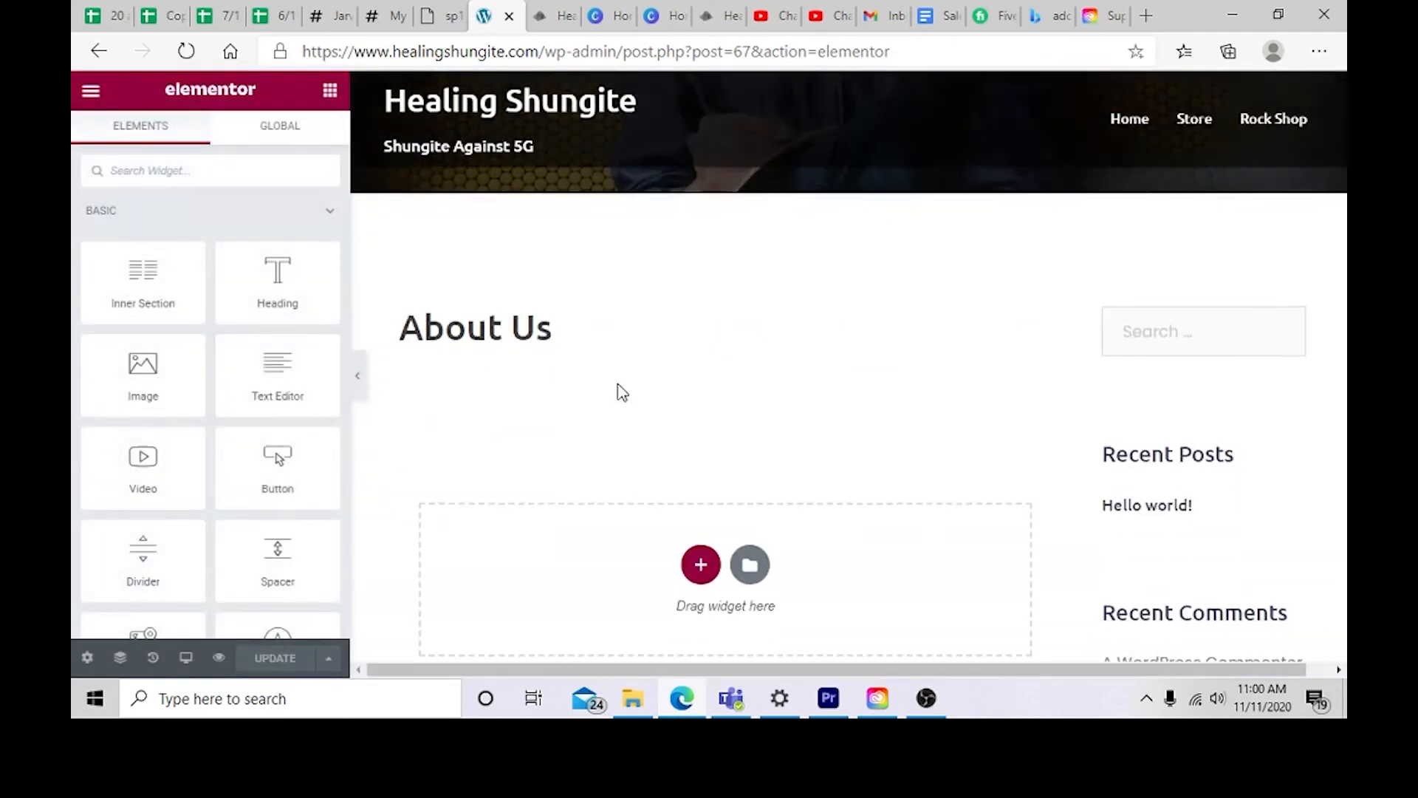
left_click_drag(147, 284, 673, 390)
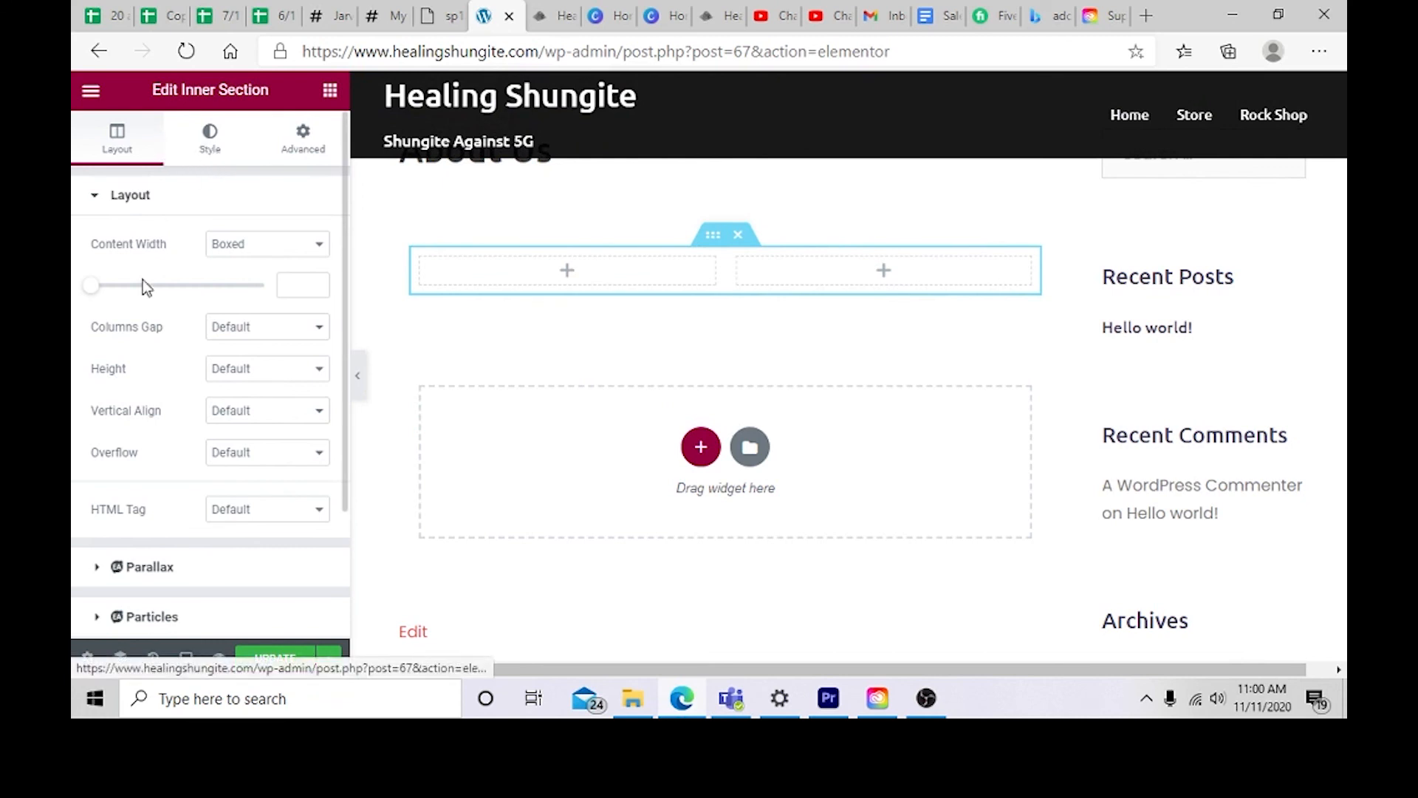
Step: Save the page in Elementor
scroll(209, 473, "down", 3)
left_click(268, 658)
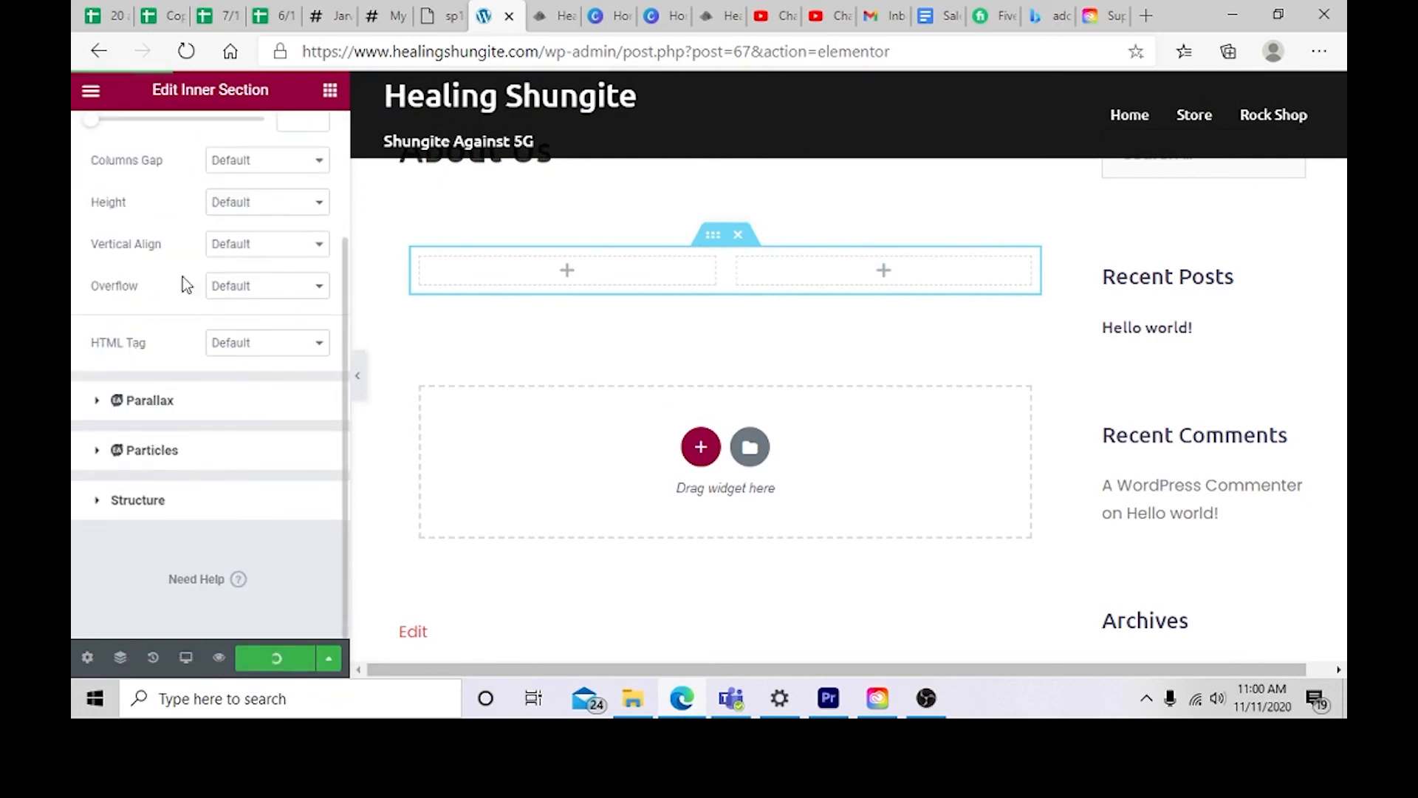
left_click(90, 92)
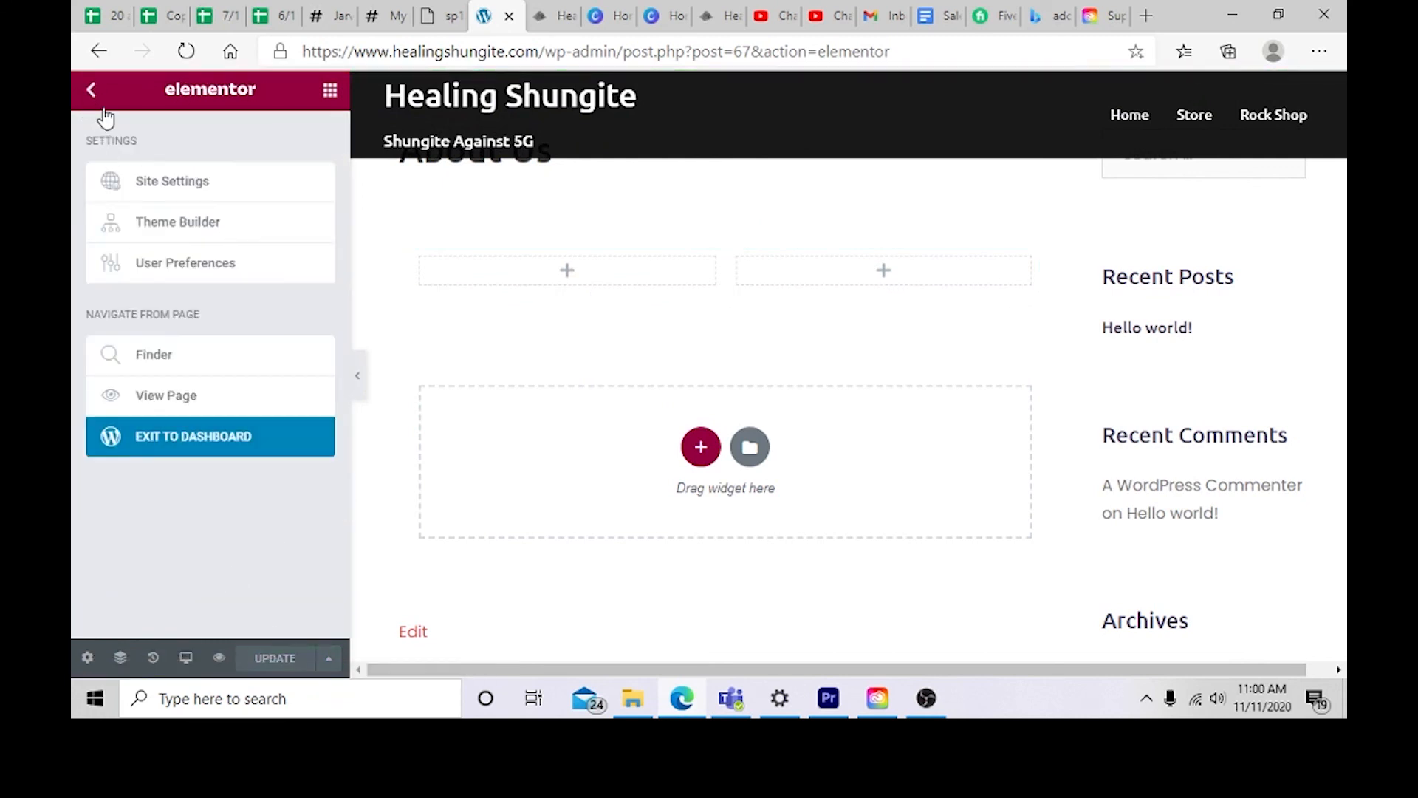
left_click(104, 110)
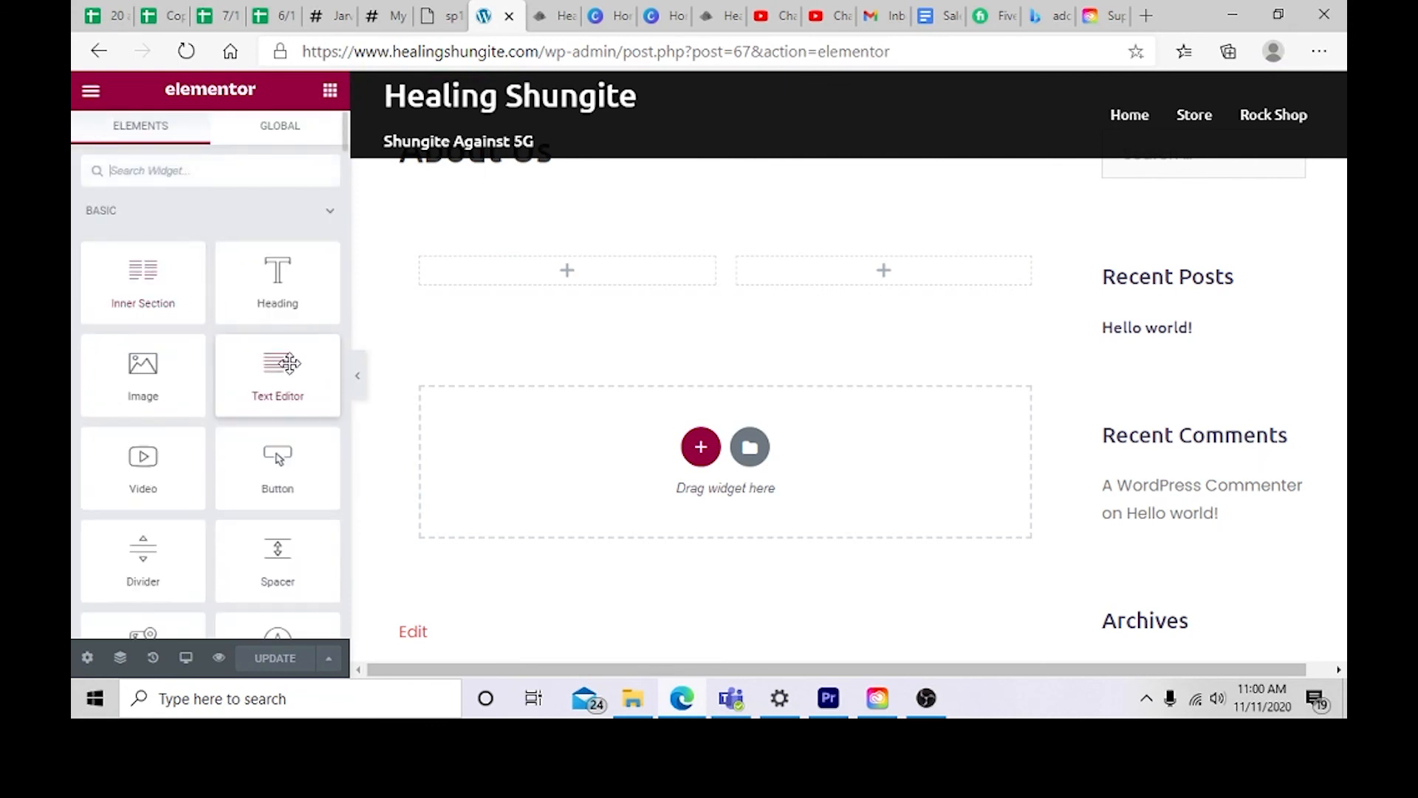
Step: Add a Text Editor widget to the inner section's left column and replace its text with "\Our team is about lorem ipsum"
left_click_drag(288, 362, 555, 287)
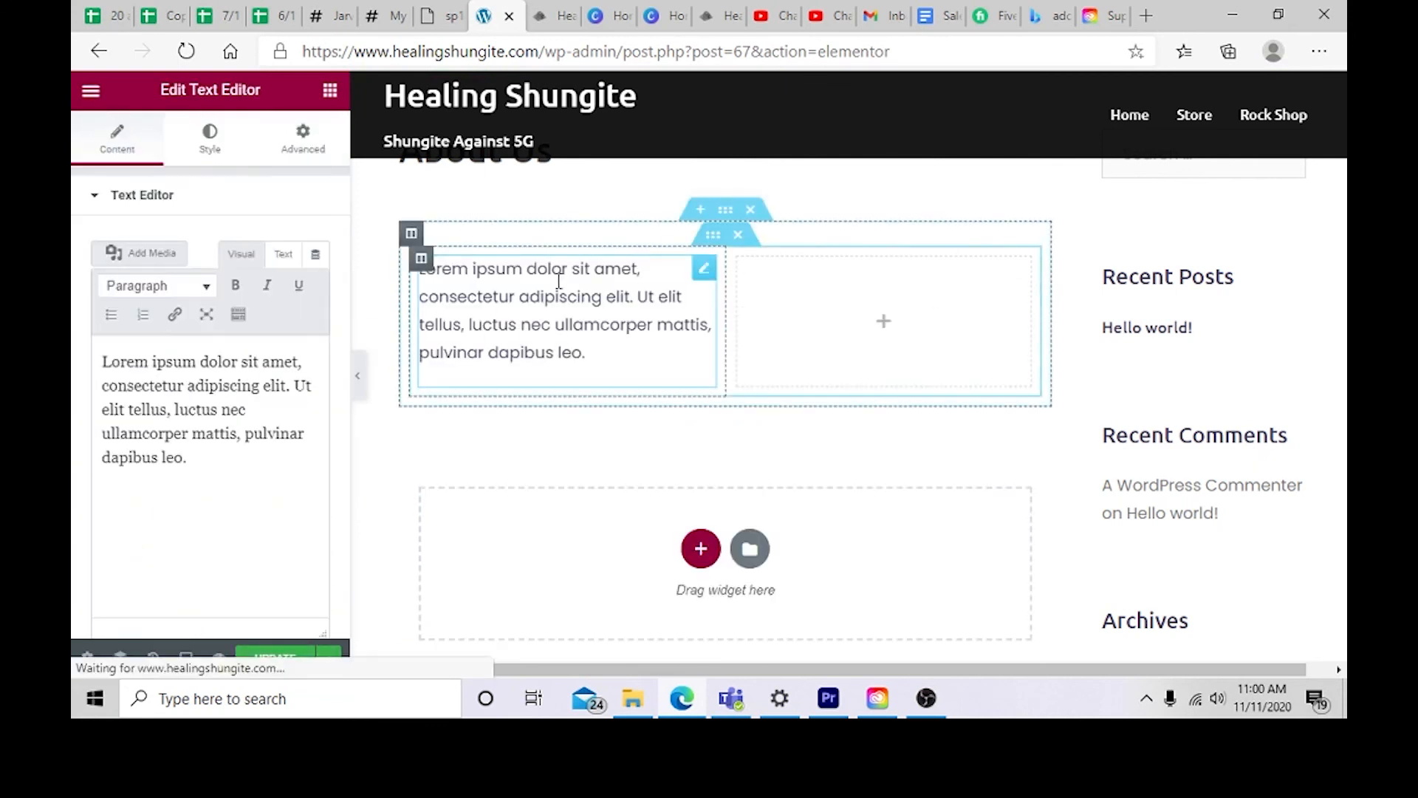
left_click(595, 352)
left_click_drag(596, 352, 416, 279)
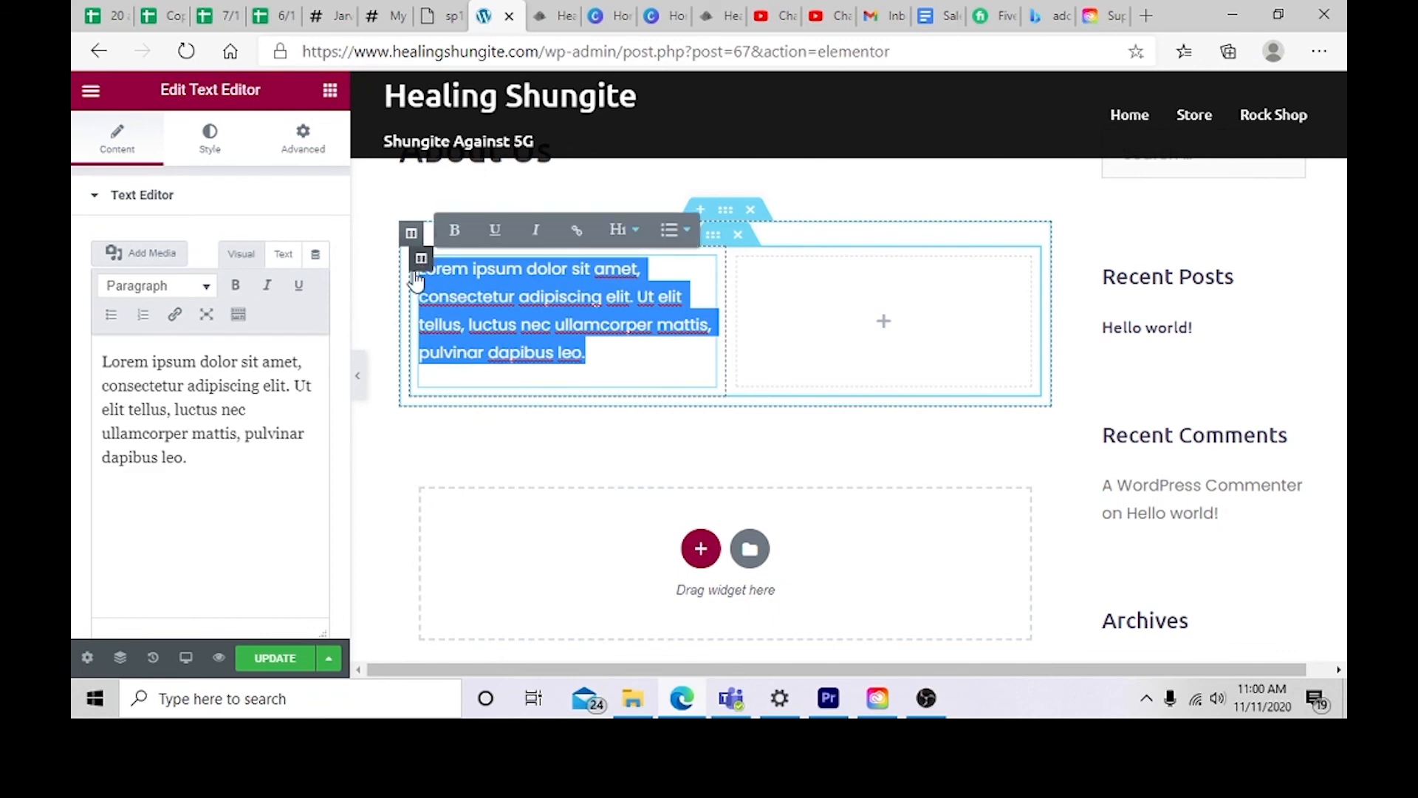
key("BackSpace")
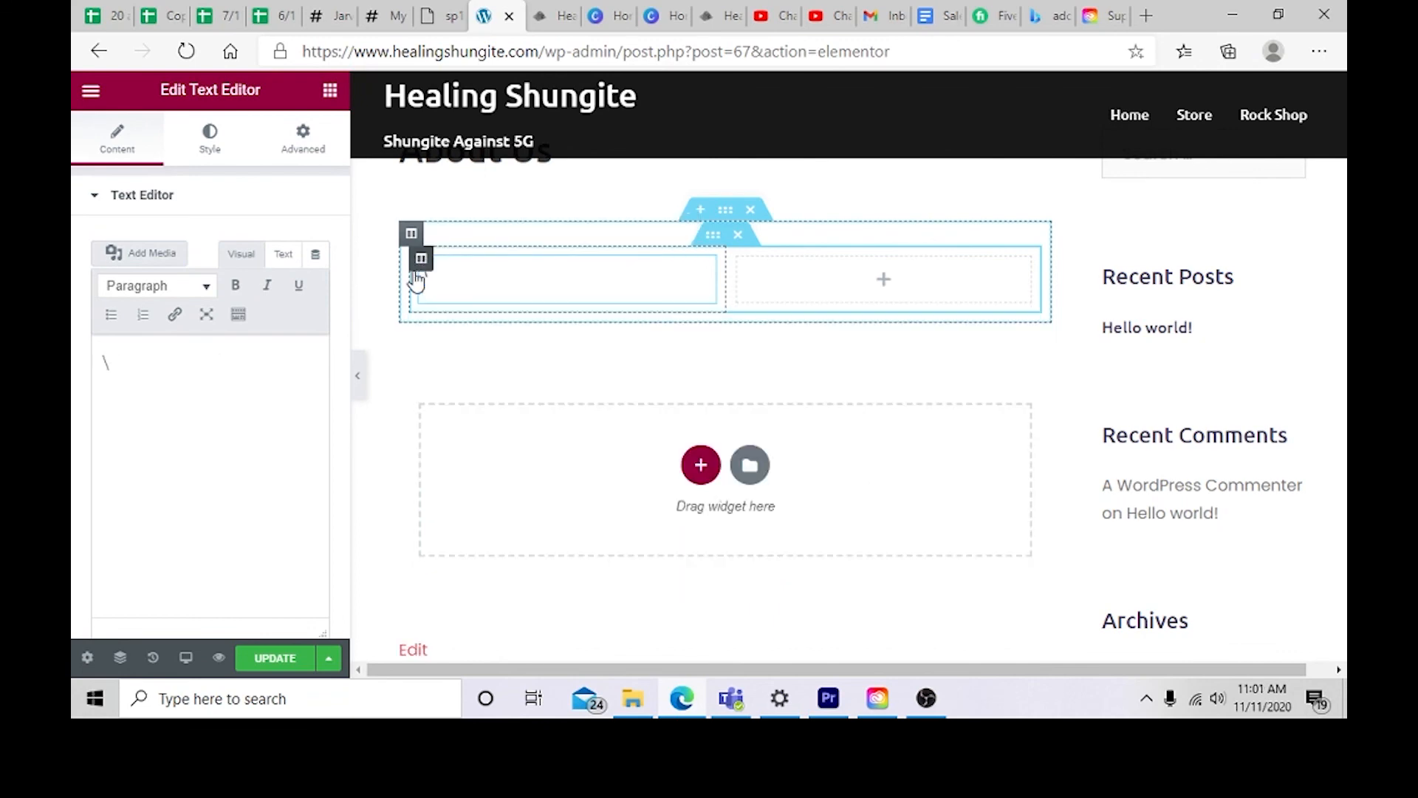
type("\\Our team is about lorem i")
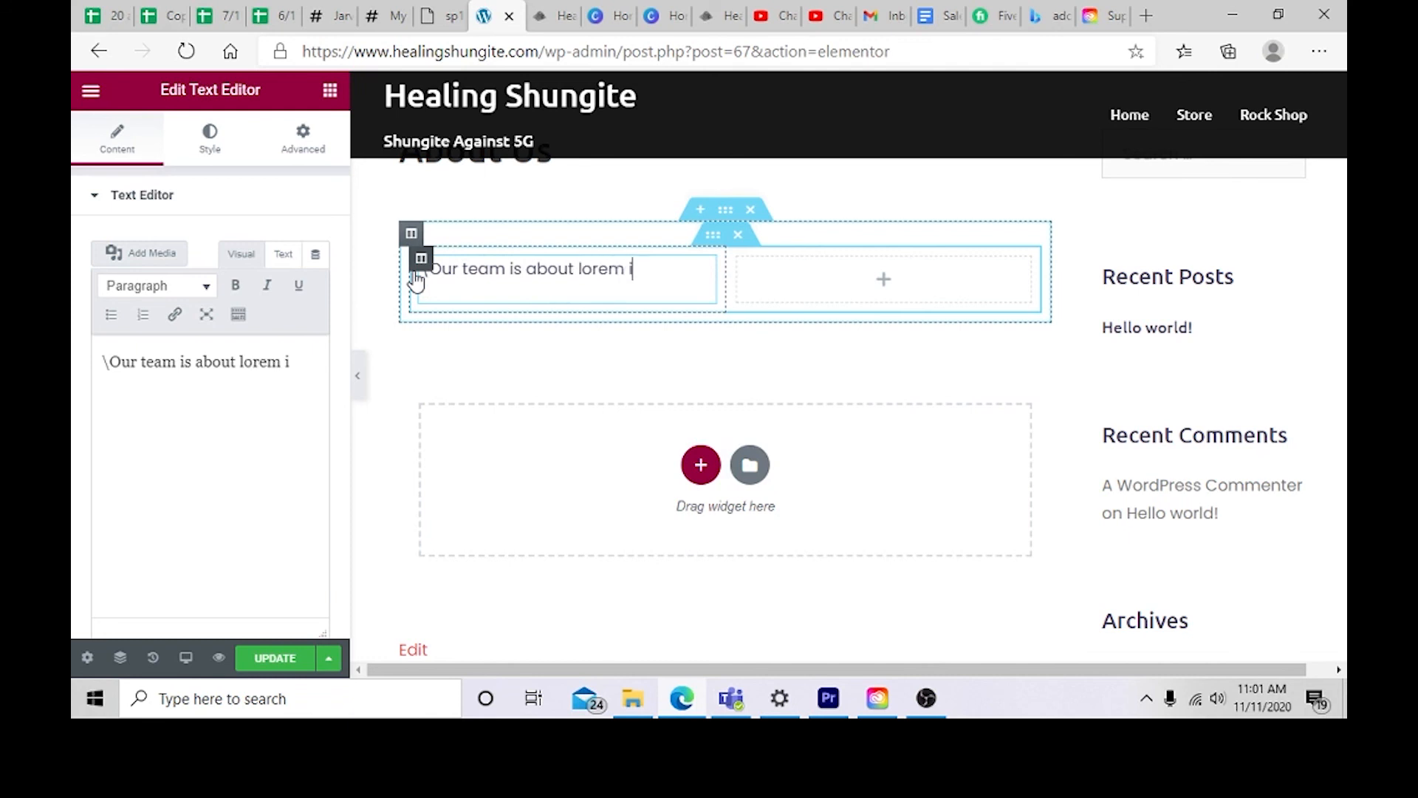
type("psum")
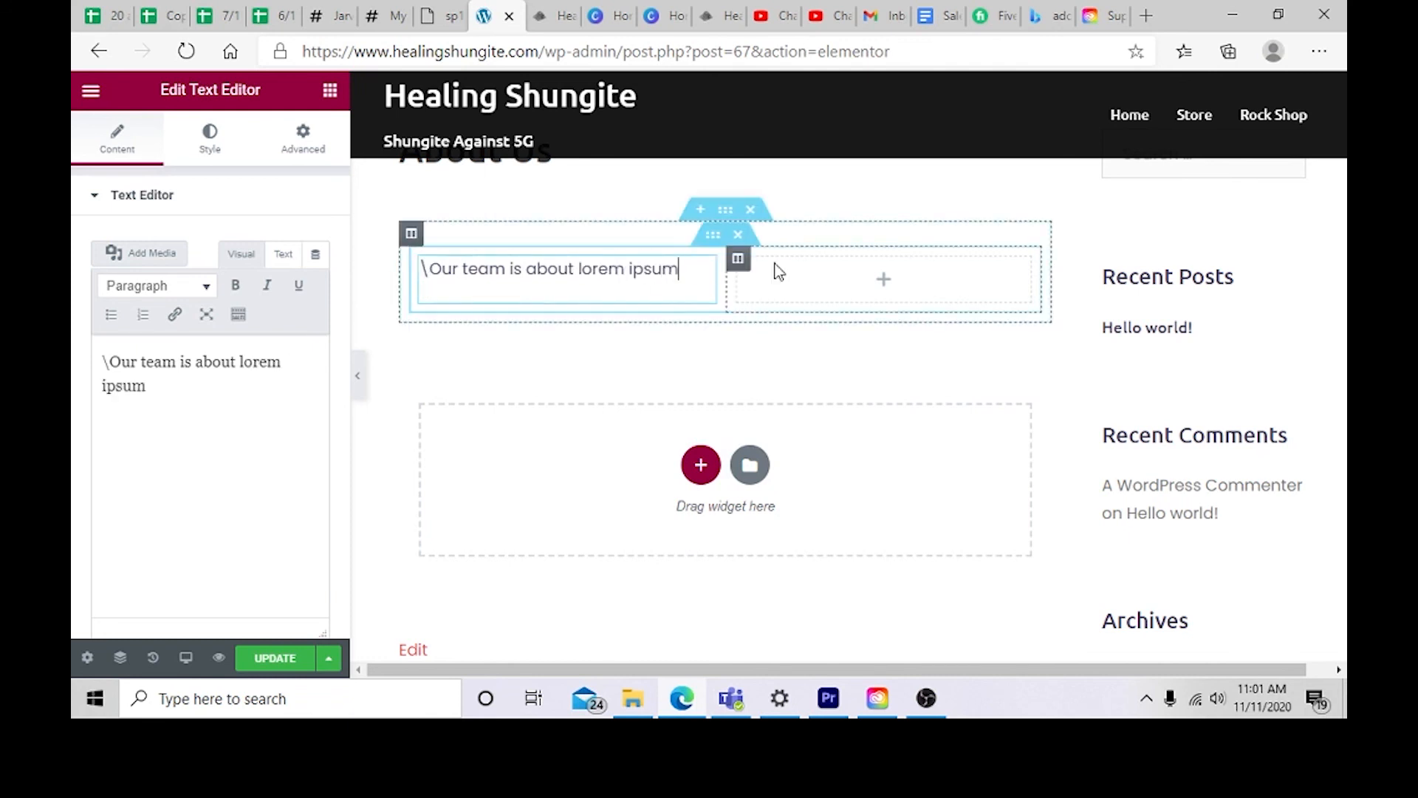
Step: Add an Image widget to the inner section's right column
left_click(786, 286)
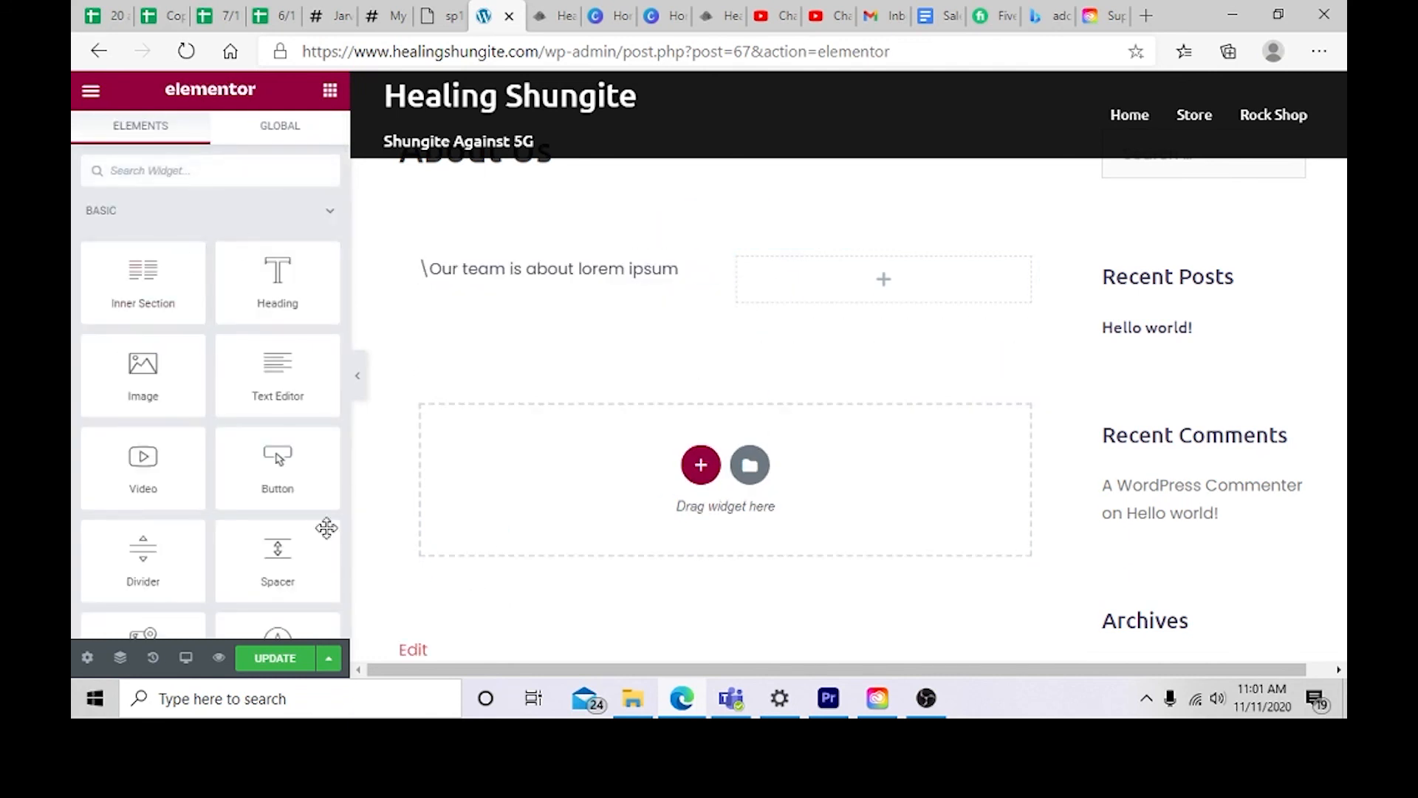
scroll(262, 452, "down", 2)
left_click_drag(141, 284, 851, 310)
mouse_move(189, 282)
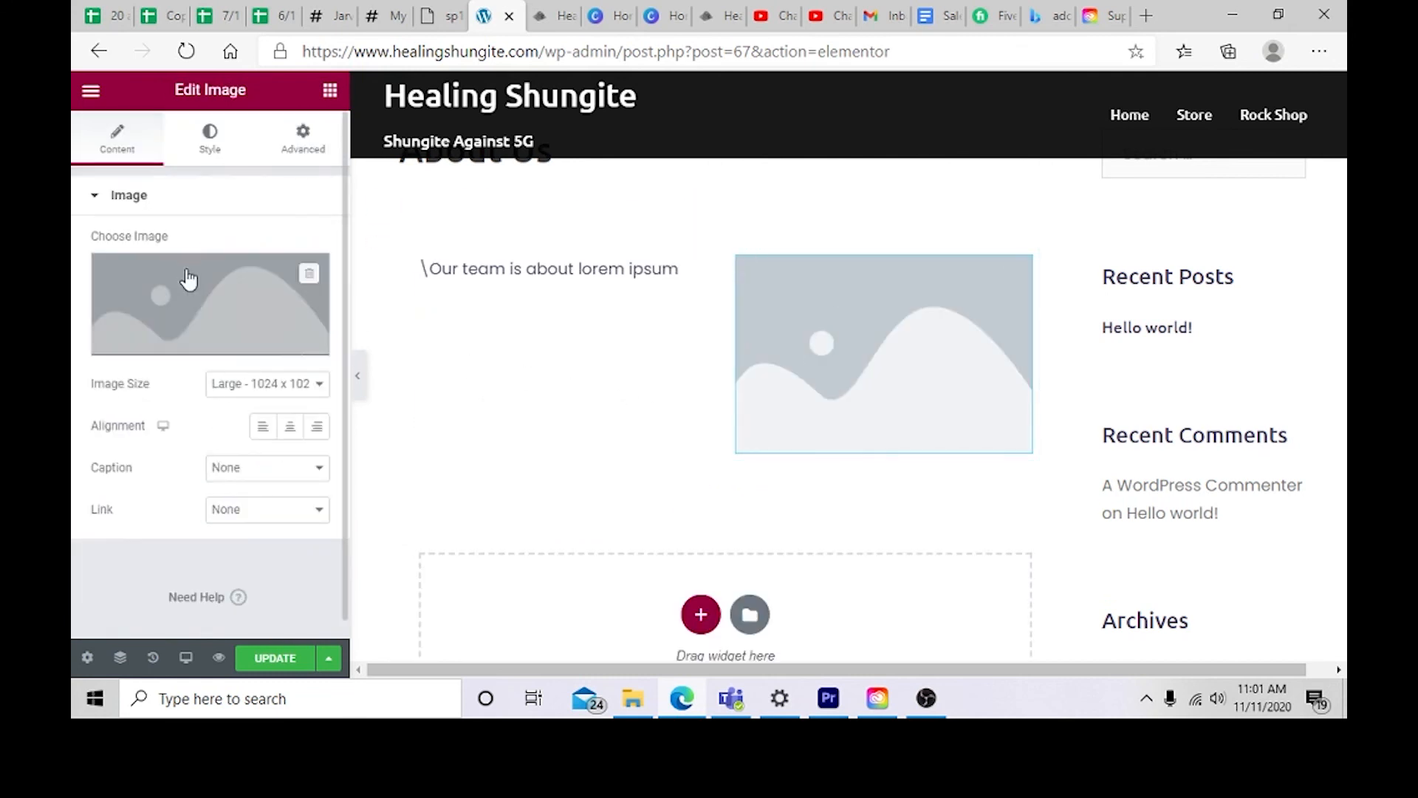
Step: Upload airpodsssss.png from the Desktop and insert it into the Image widget
left_click(216, 346)
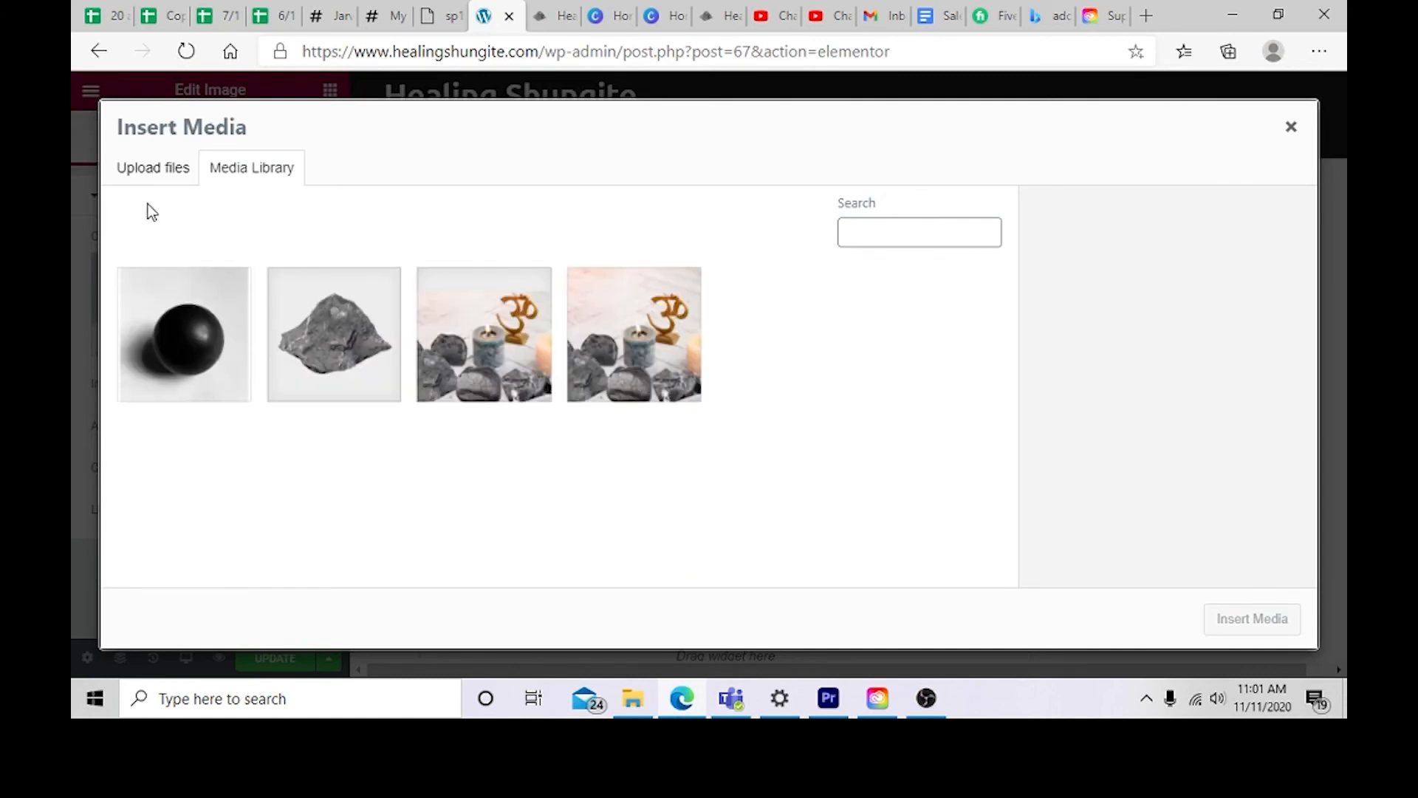
left_click(153, 169)
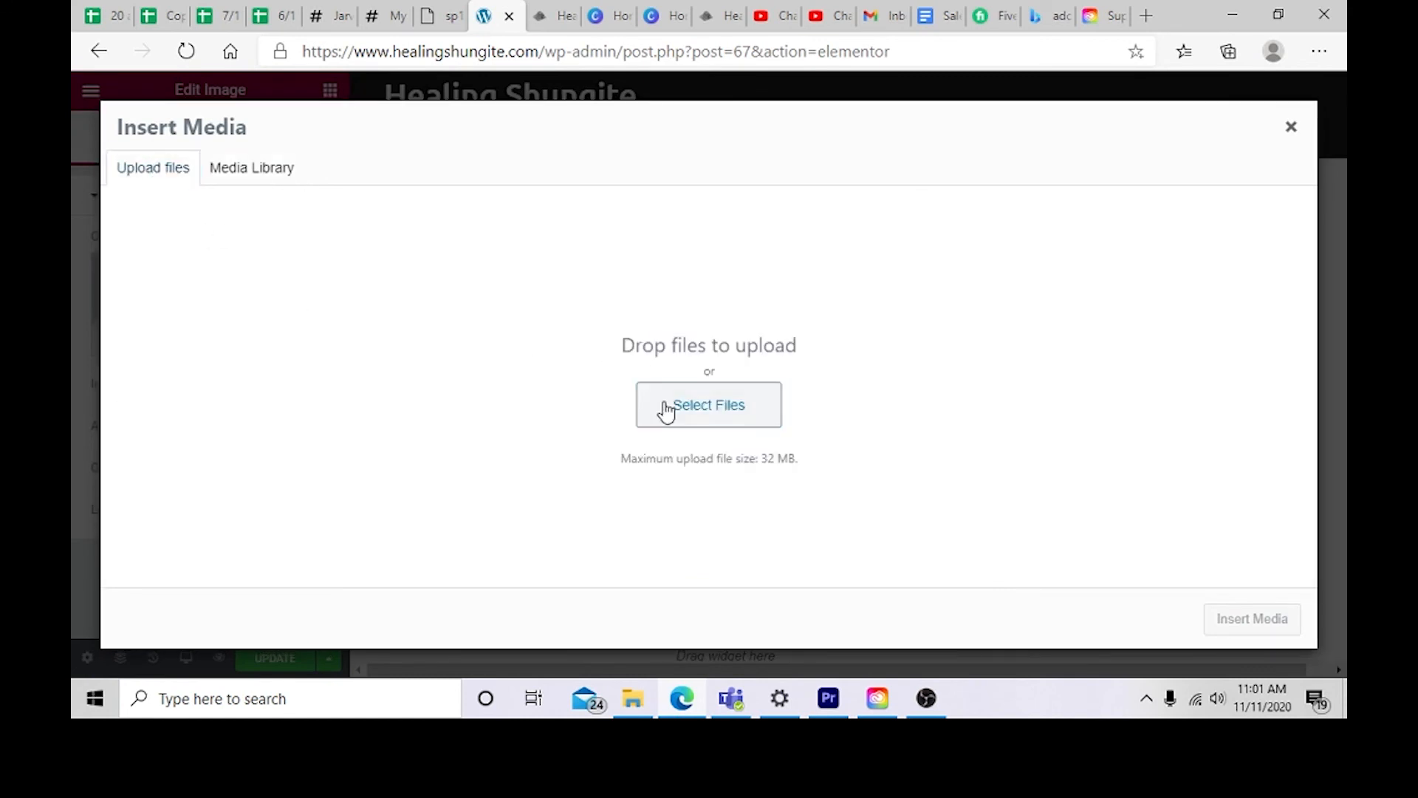
left_click(665, 408)
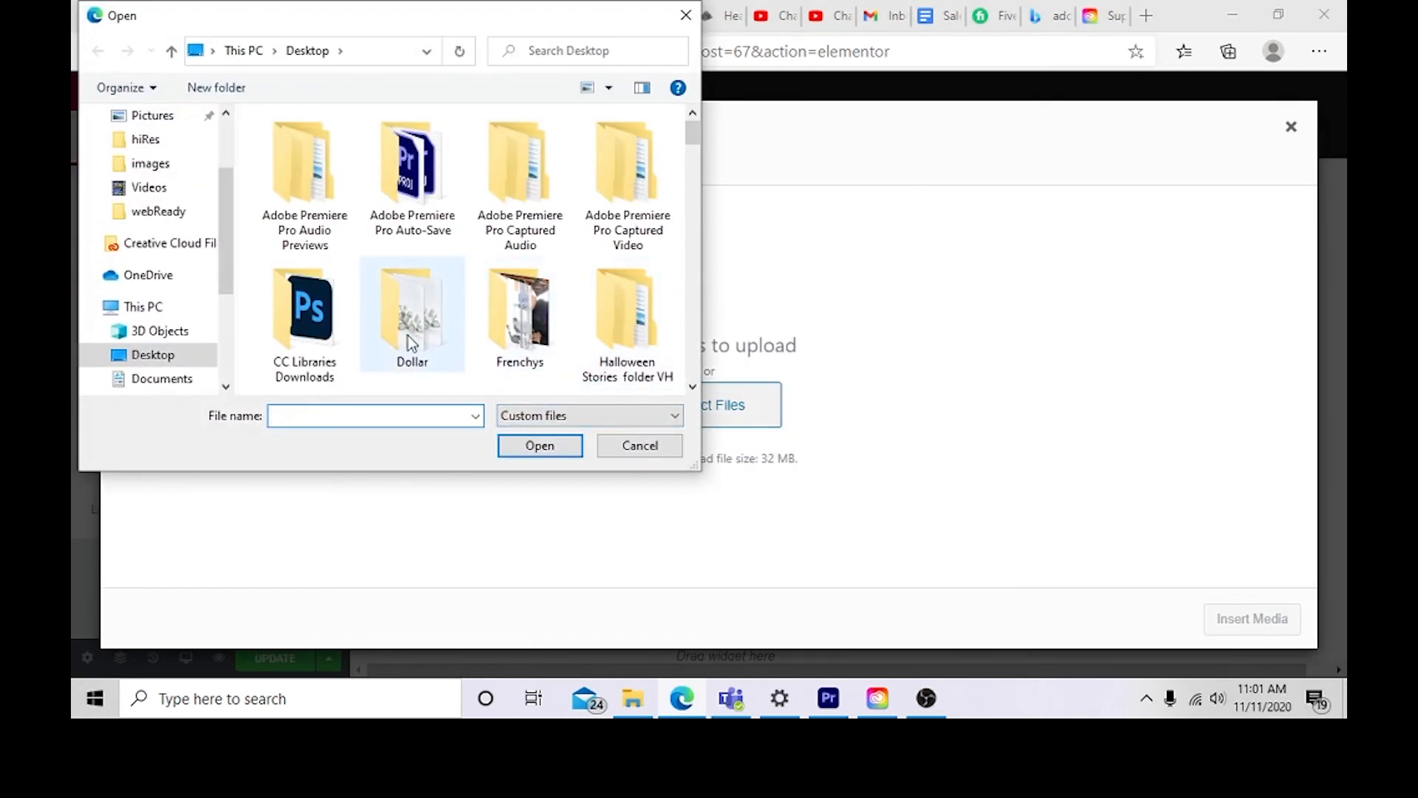
scroll(506, 340, "down", 5)
double_click(493, 341)
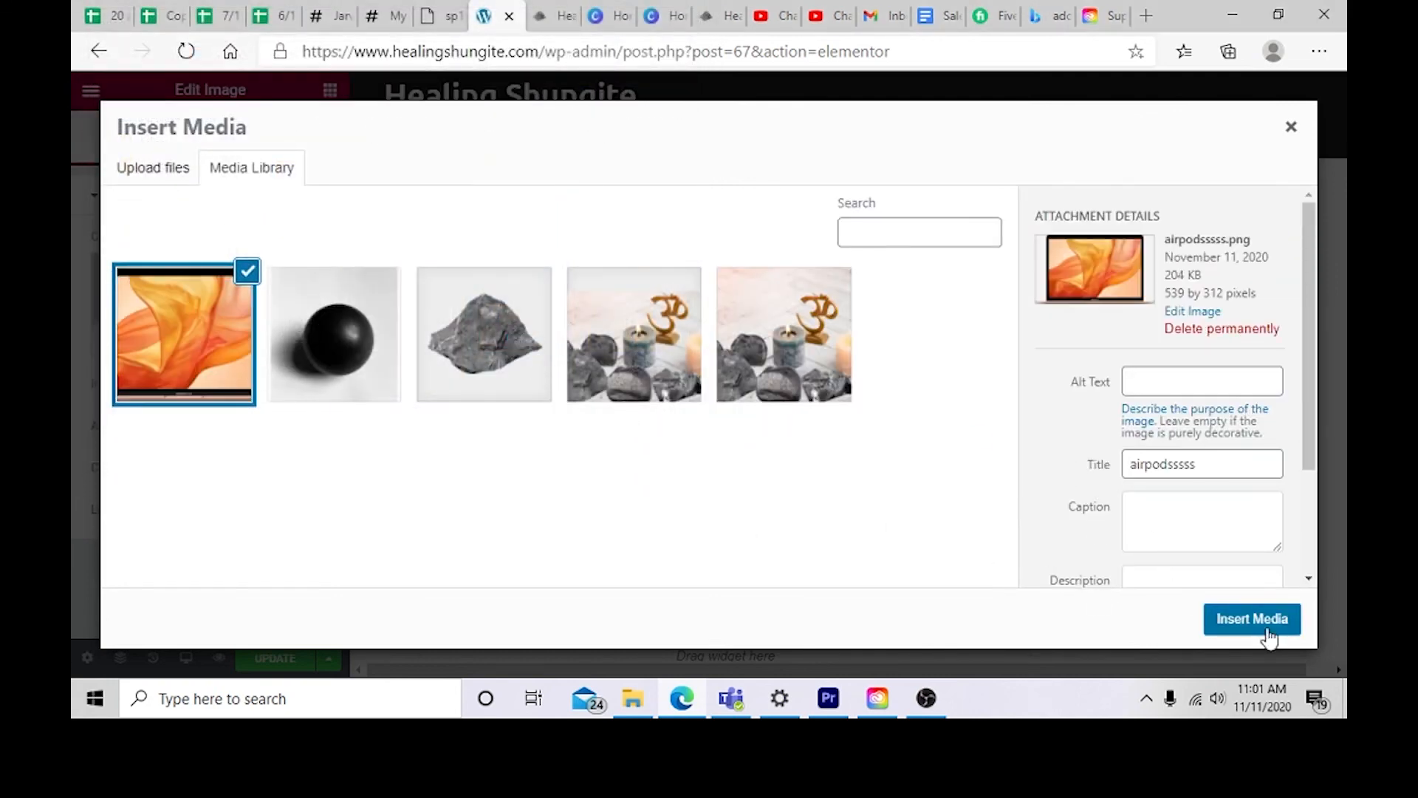
left_click(1262, 628)
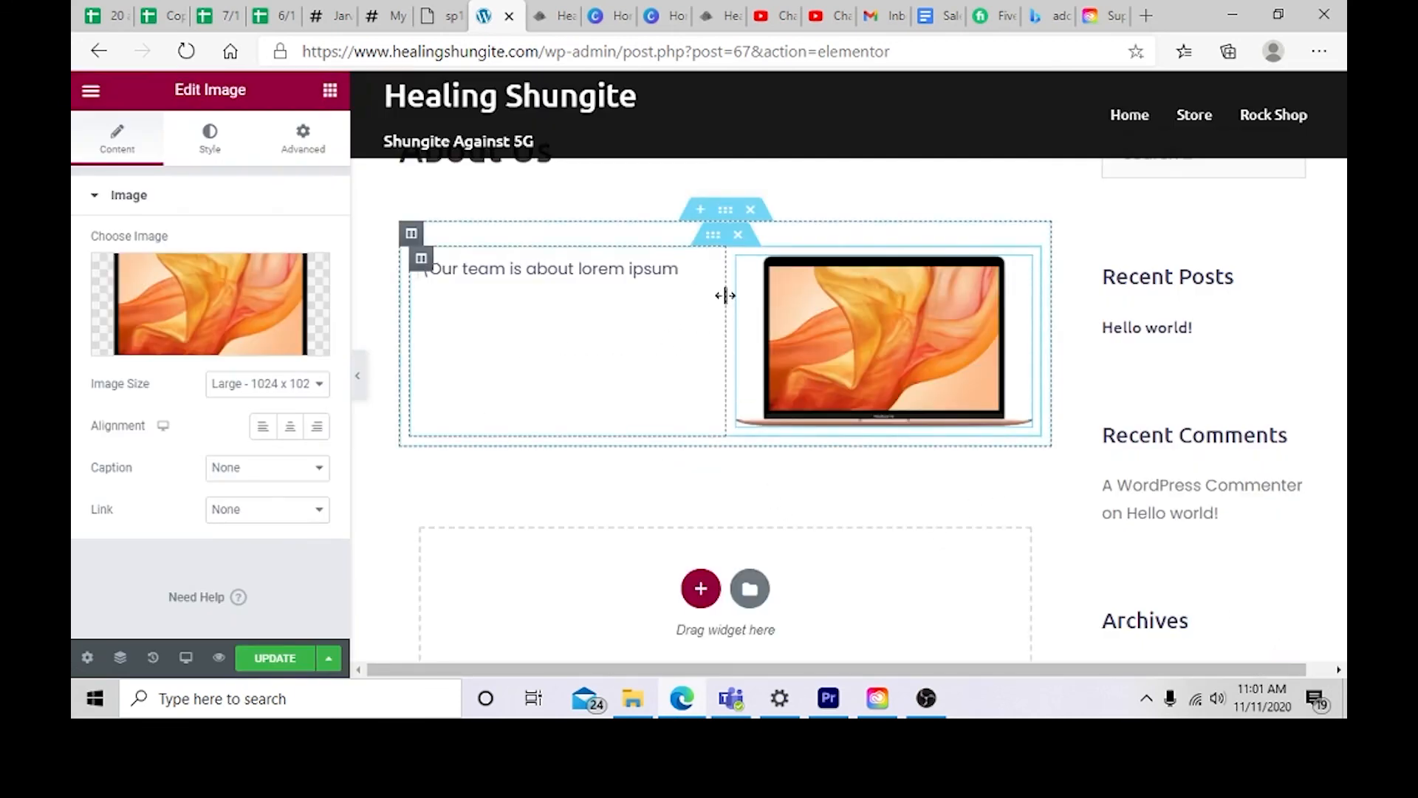
scroll(683, 441, "down", 3)
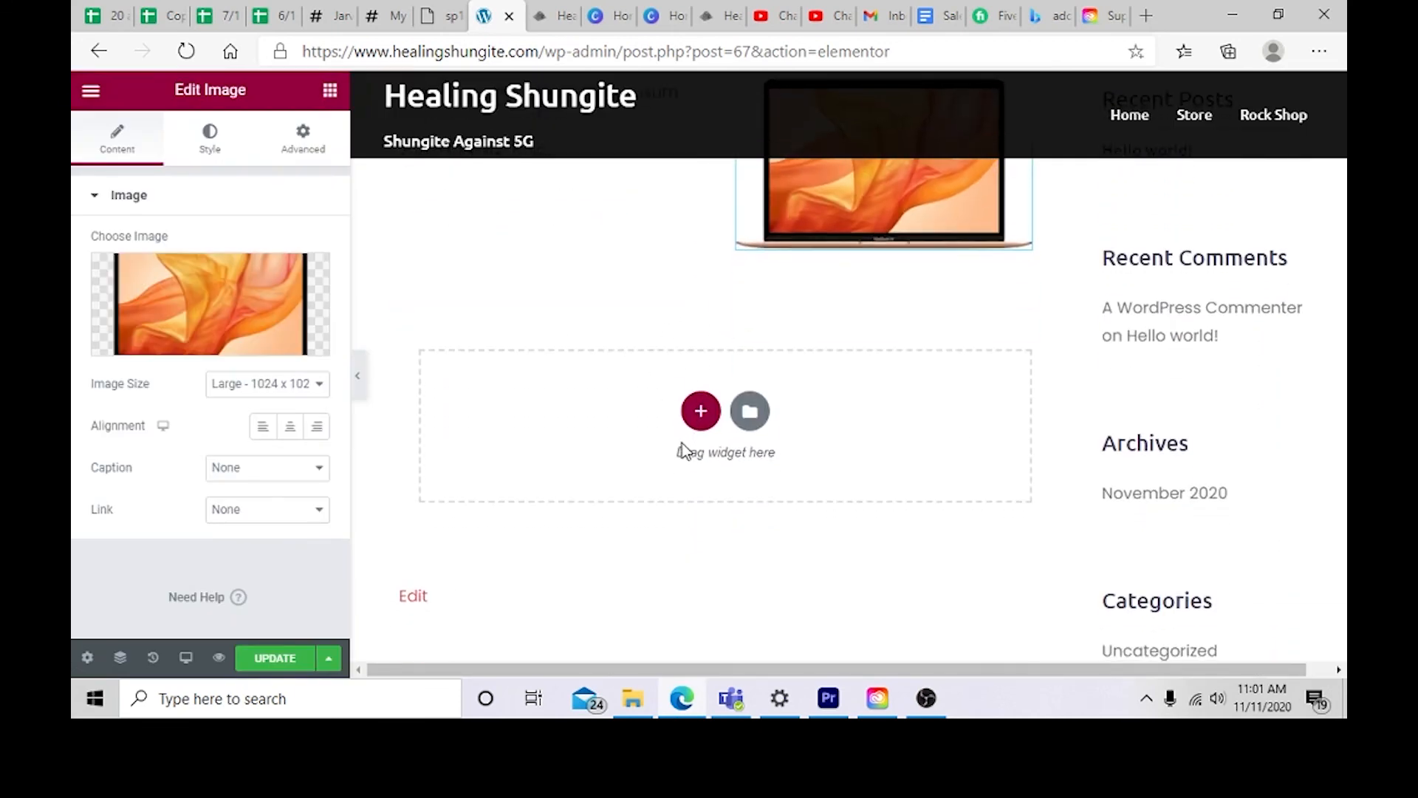
scroll(683, 449, "down", 1)
left_click(699, 323)
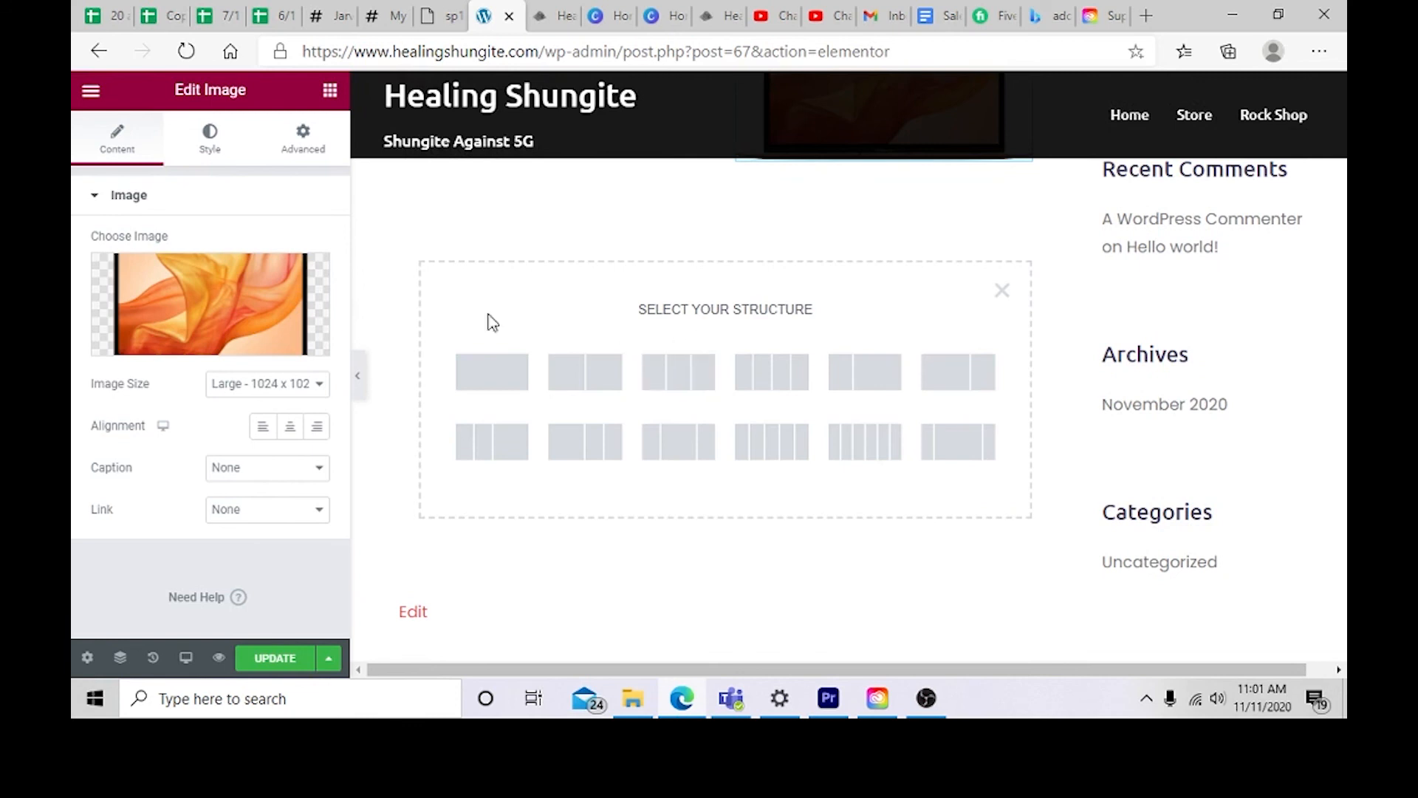
left_click(983, 372)
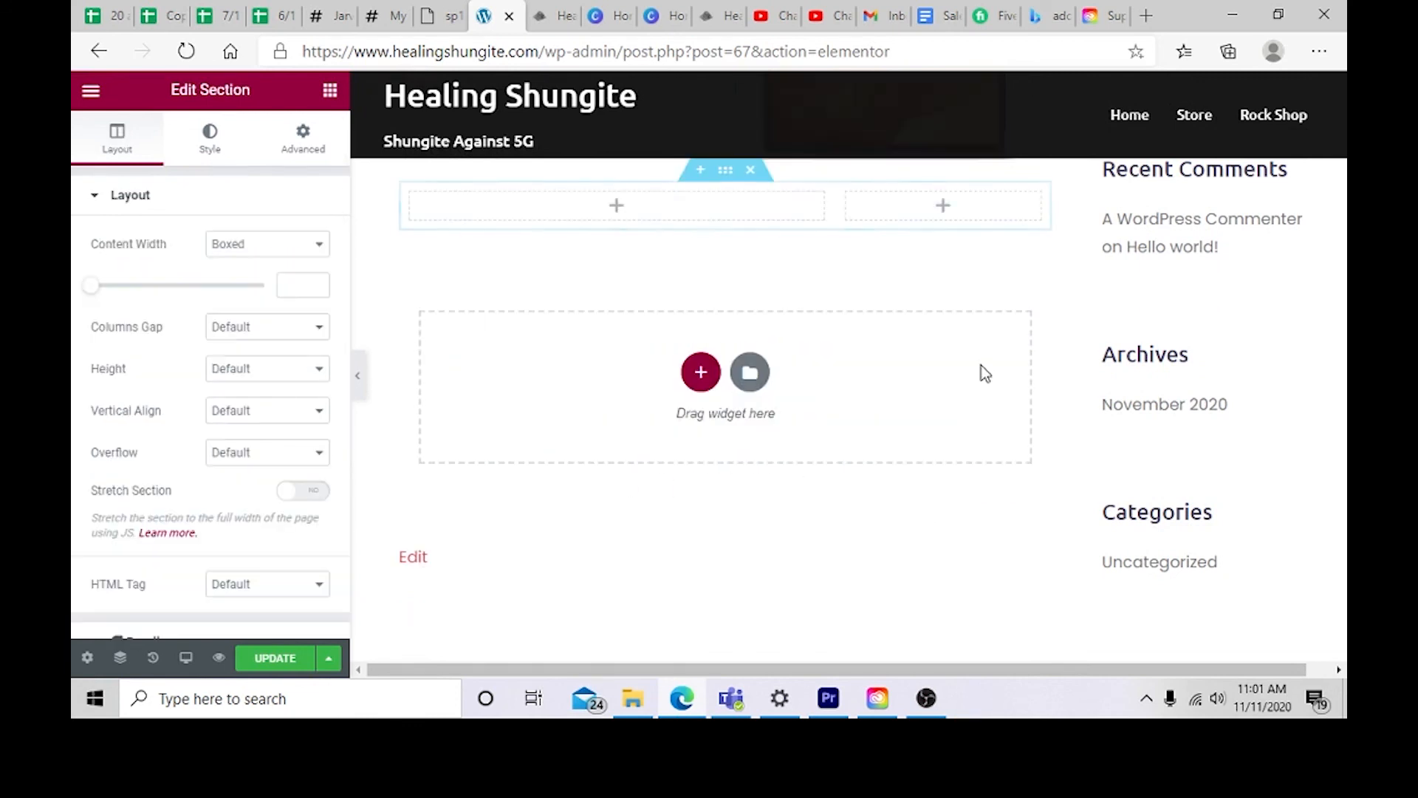
scroll(715, 283, "up", 1)
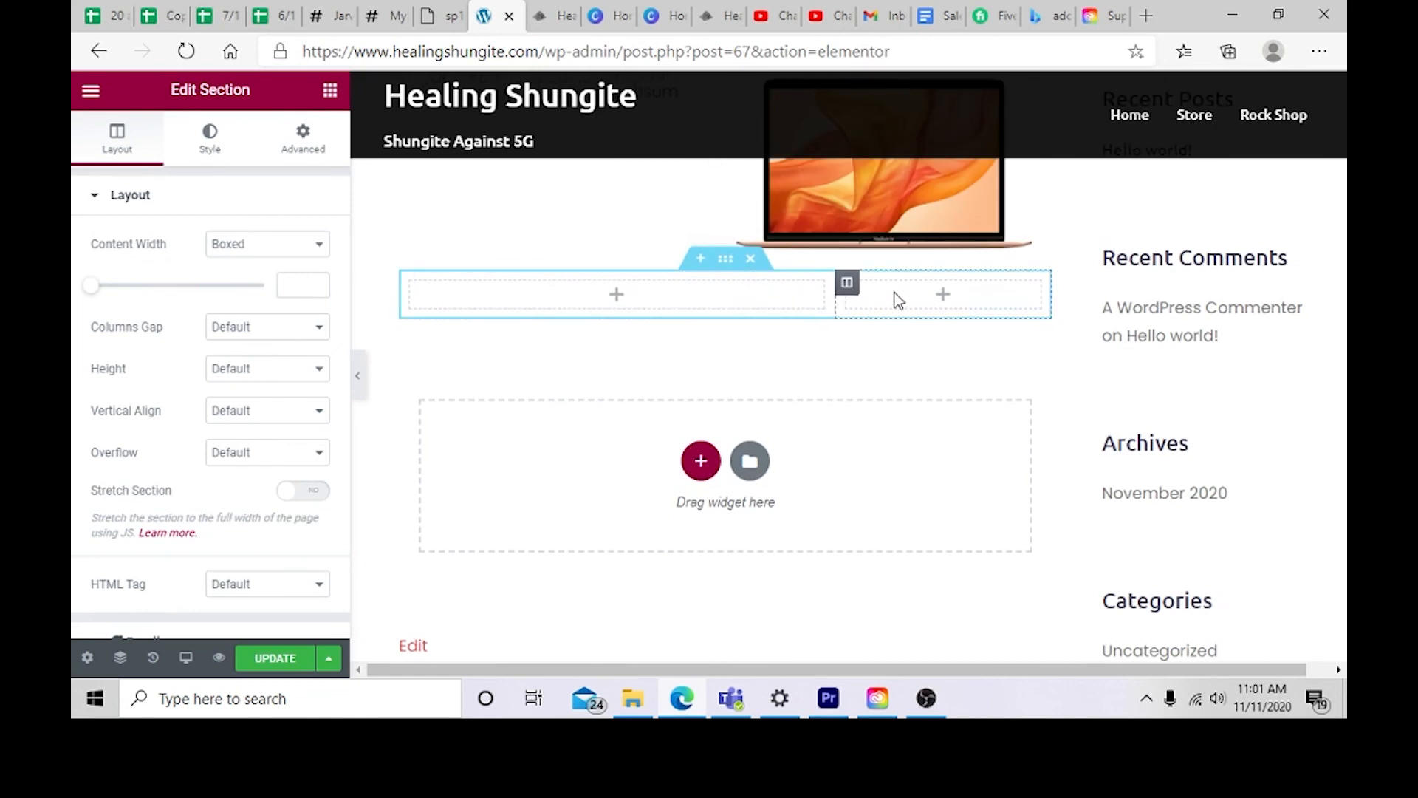
left_click(751, 257)
Step: Find the Sydney: Contact info widget among the widgets, place it below the text and image section, and apply it
scroll(275, 418, "down", 15)
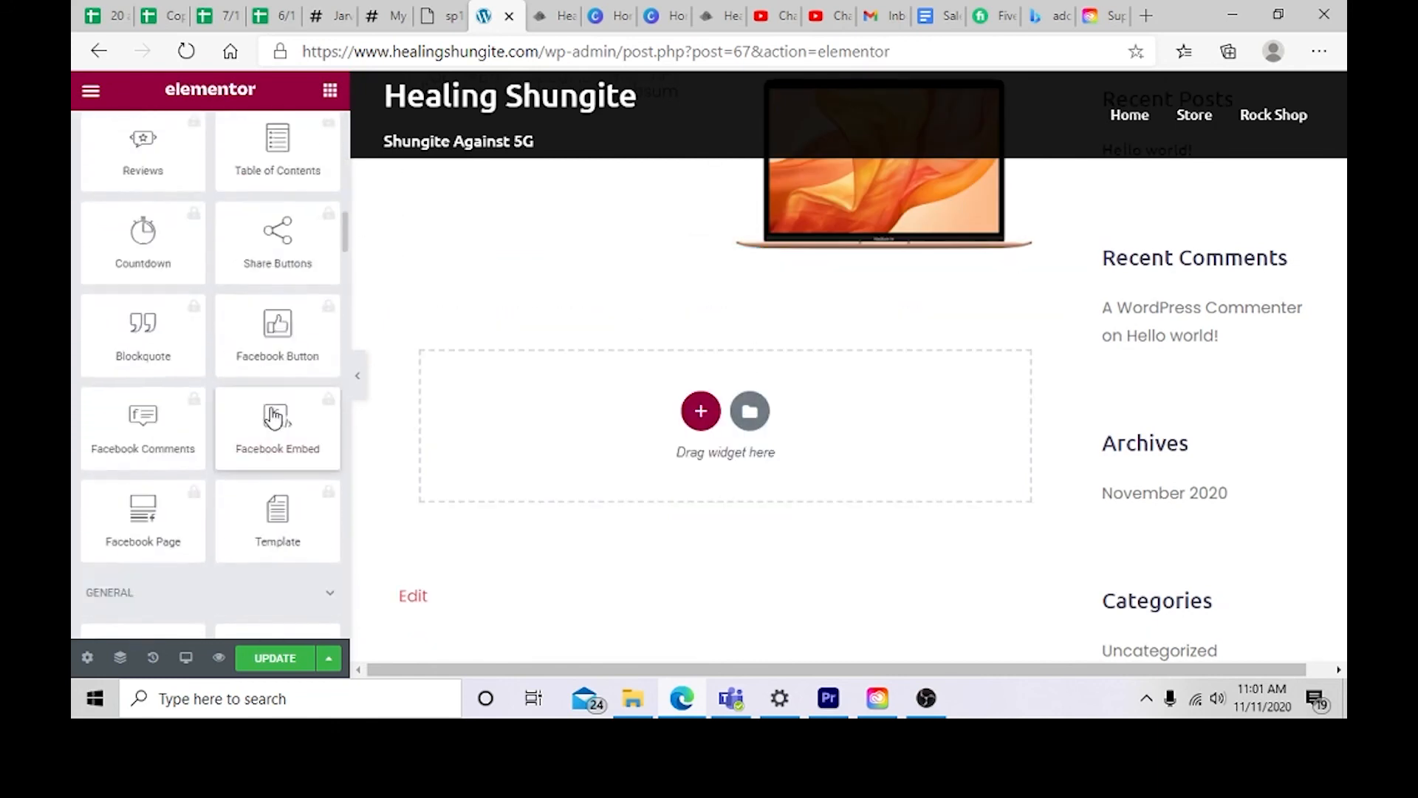
scroll(342, 279, "down", 10)
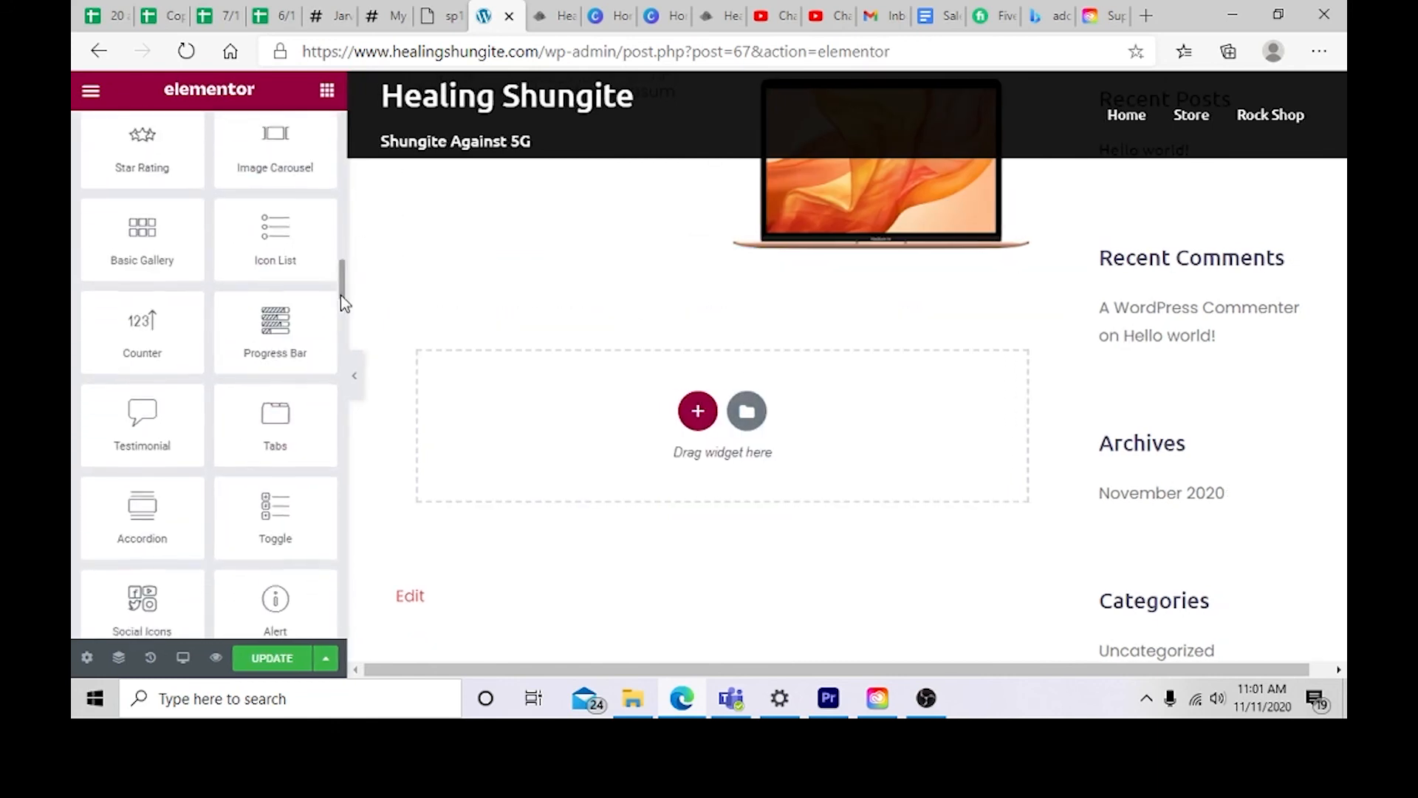
left_click_drag(341, 297, 336, 347)
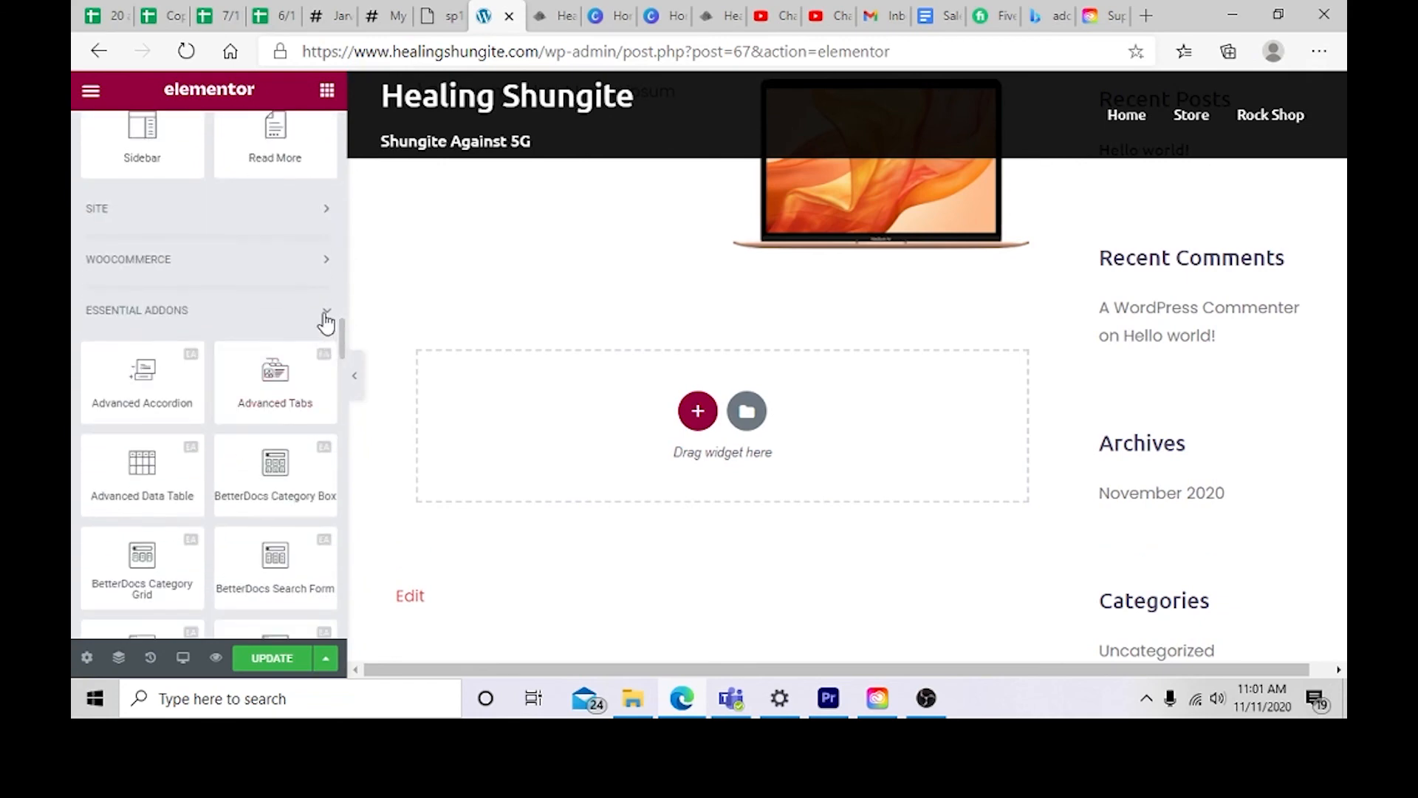
left_click(327, 317)
scroll(326, 369, "down", 2)
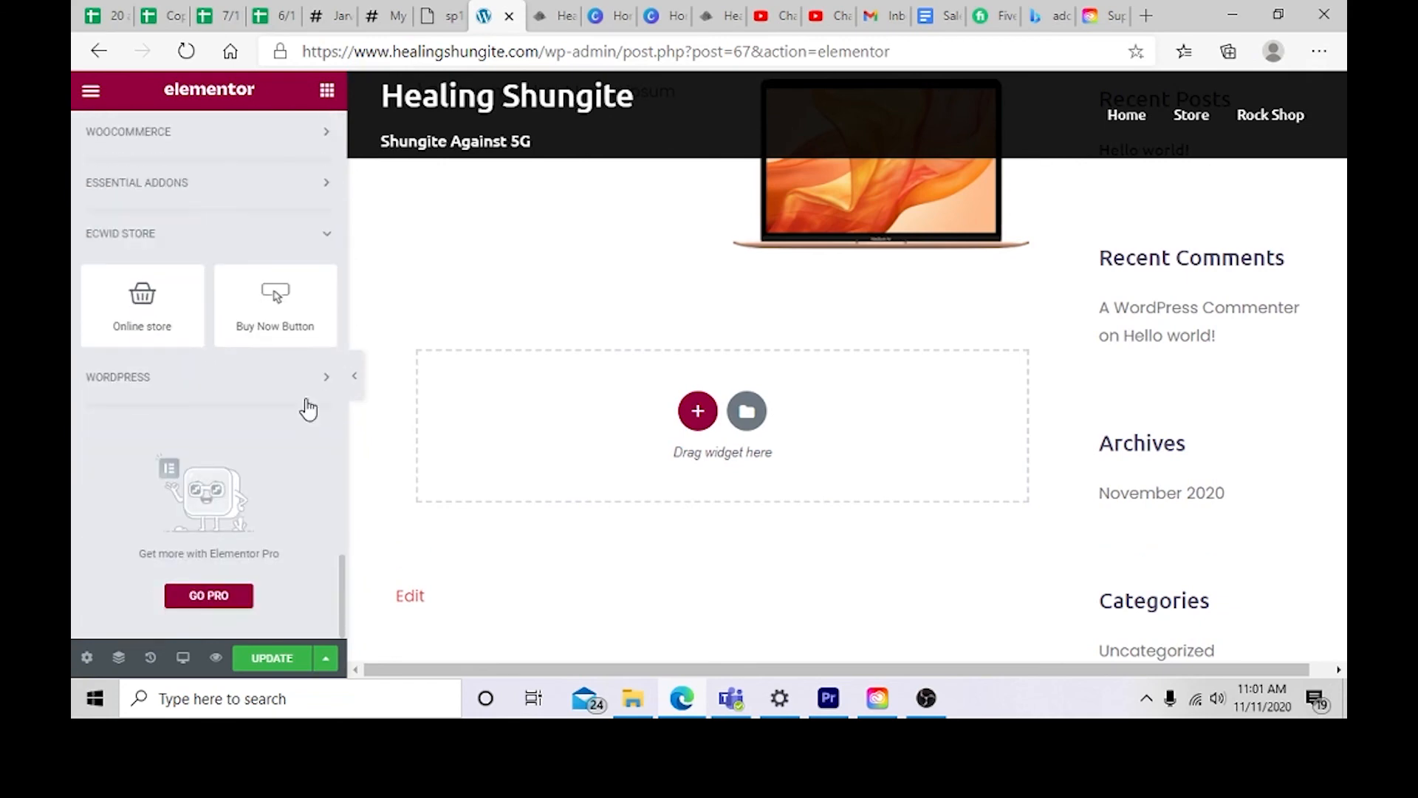
left_click(310, 381)
scroll(354, 446, "down", 5)
scroll(324, 423, "down", 1)
scroll(529, 450, "up", 3)
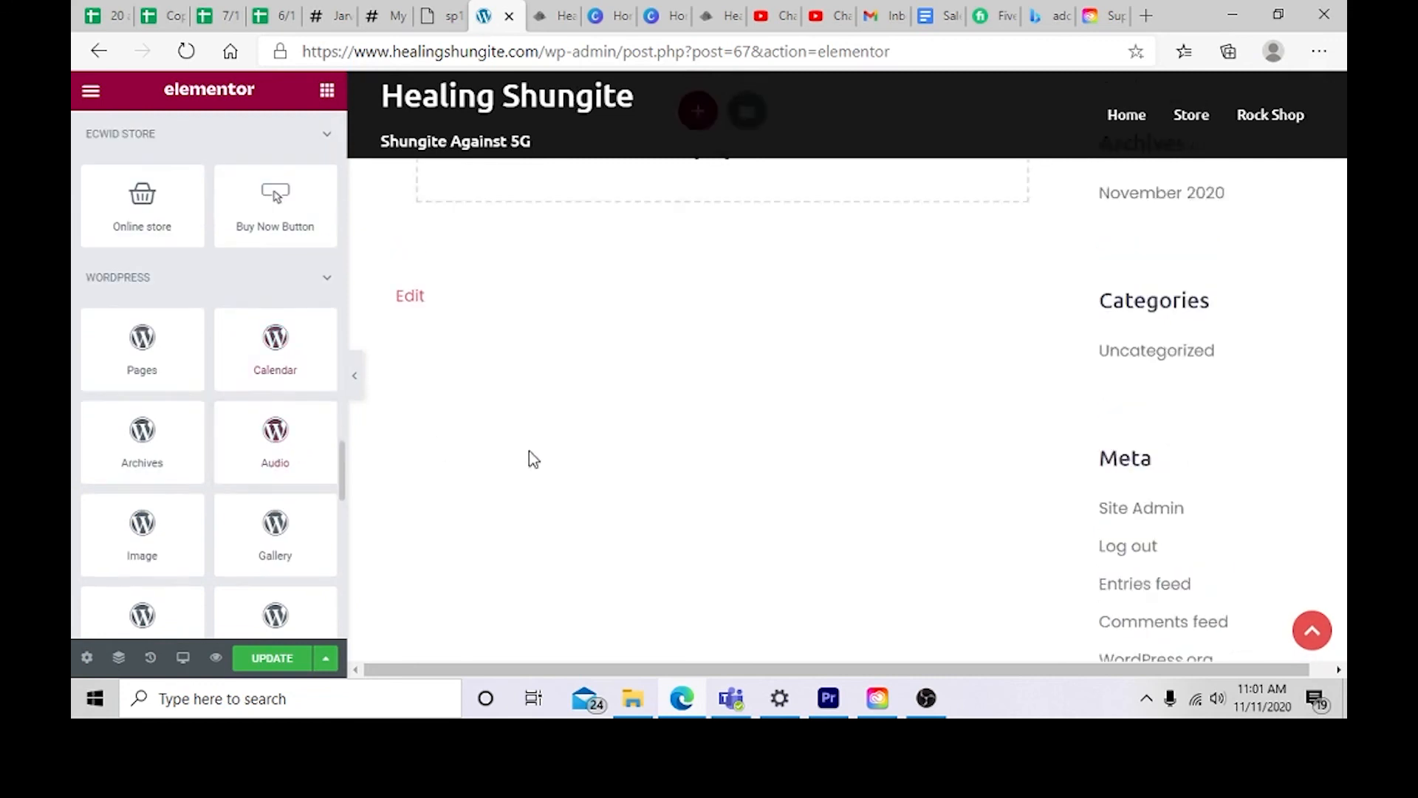
scroll(238, 526, "down", 3)
scroll(240, 525, "down", 3)
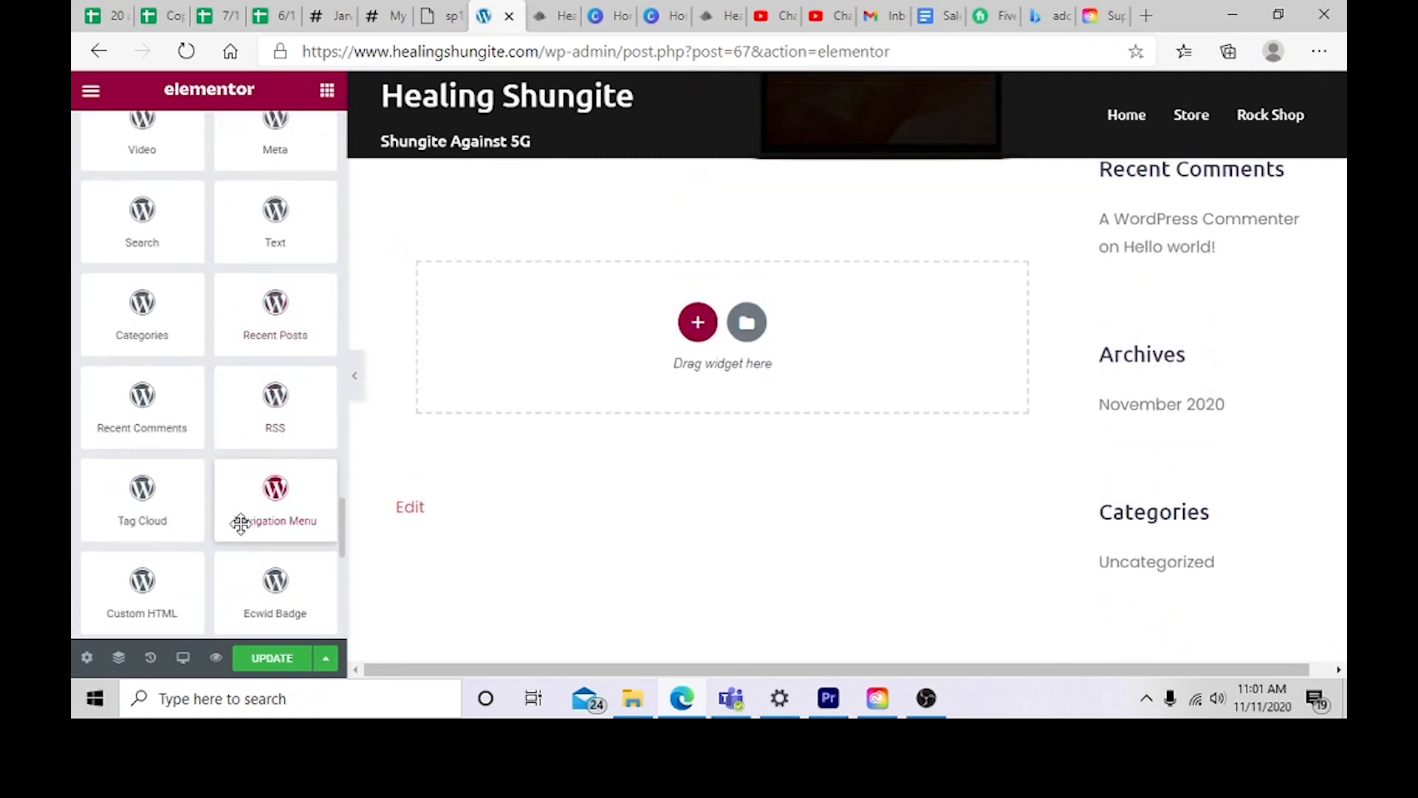
scroll(279, 580, "down", 3)
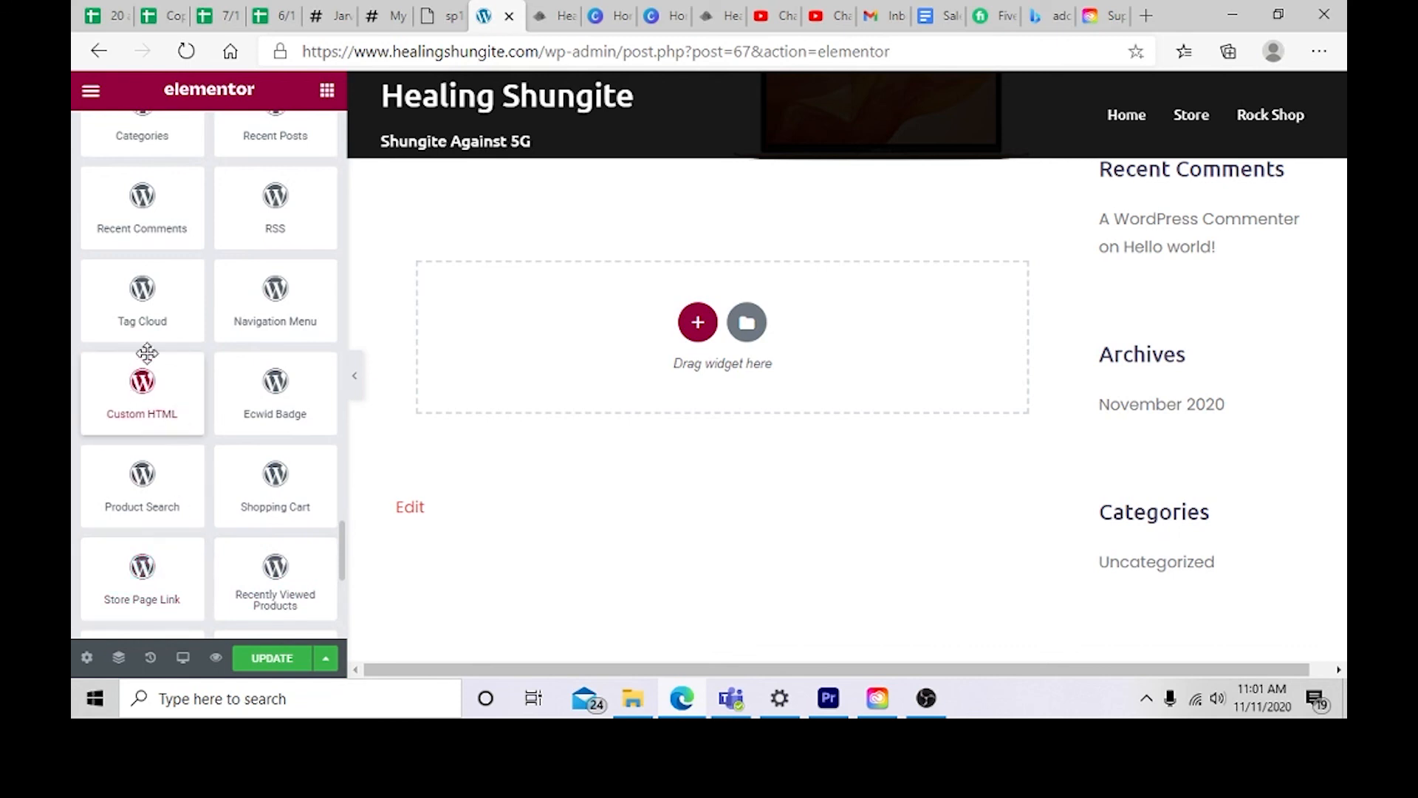
scroll(270, 538, "down", 3)
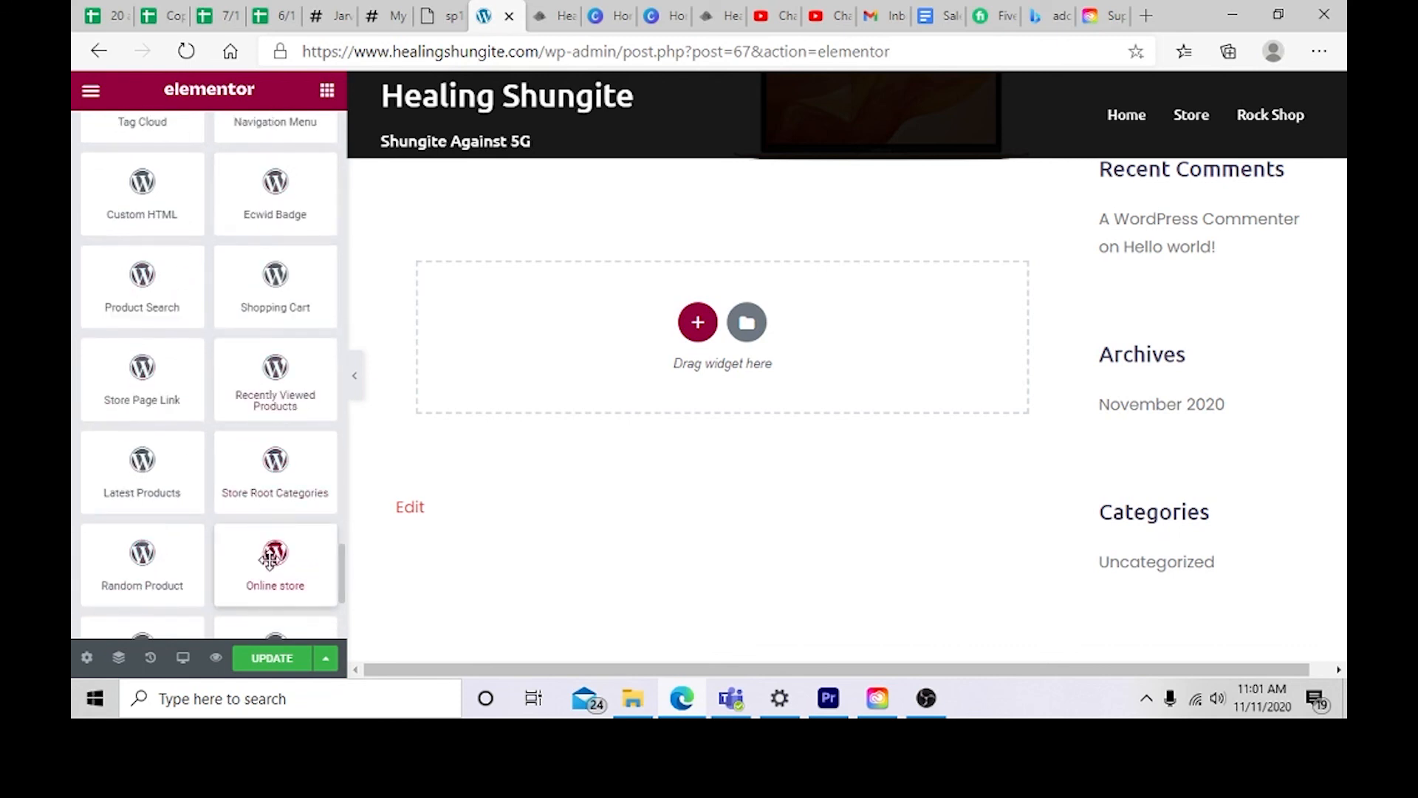
scroll(268, 565, "down", 2)
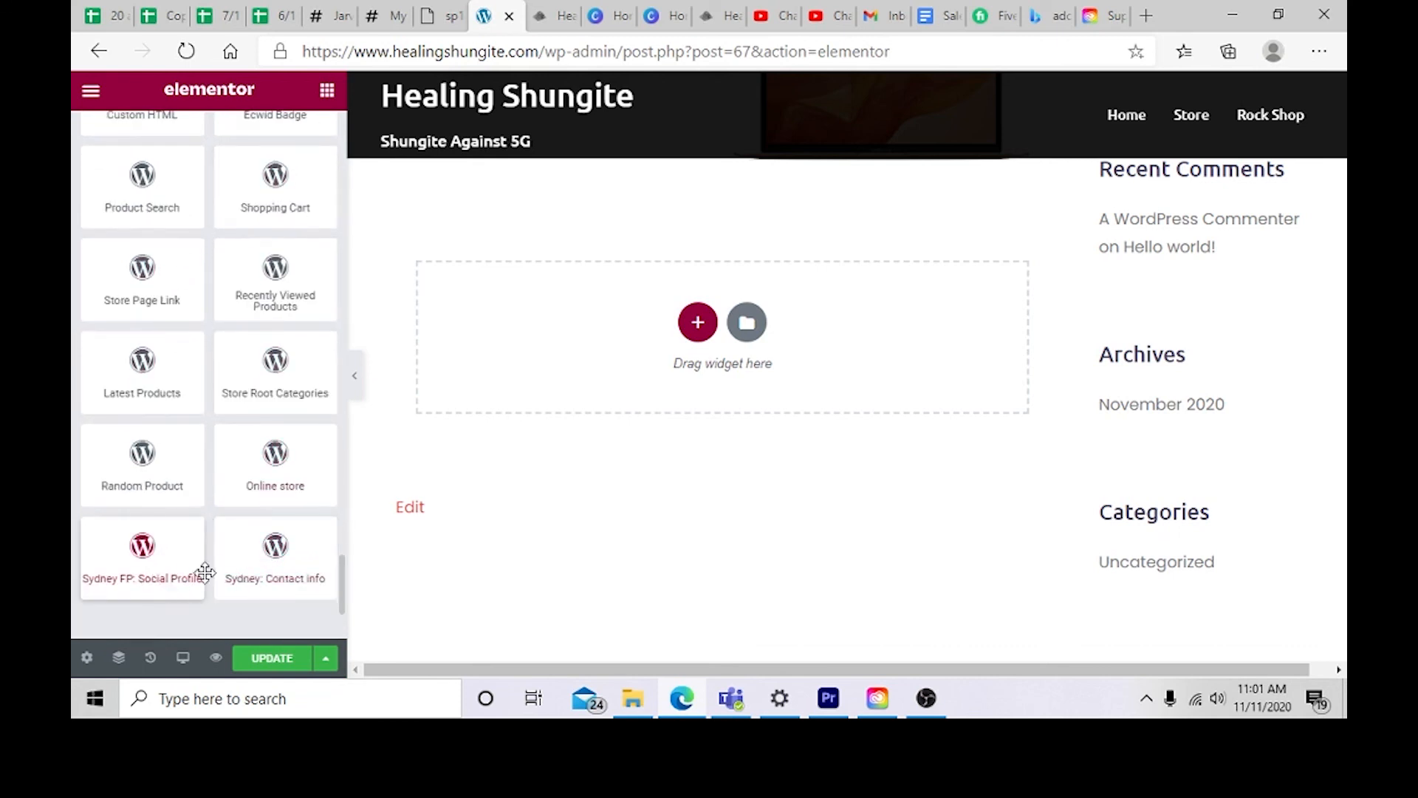
left_click_drag(221, 569, 646, 347)
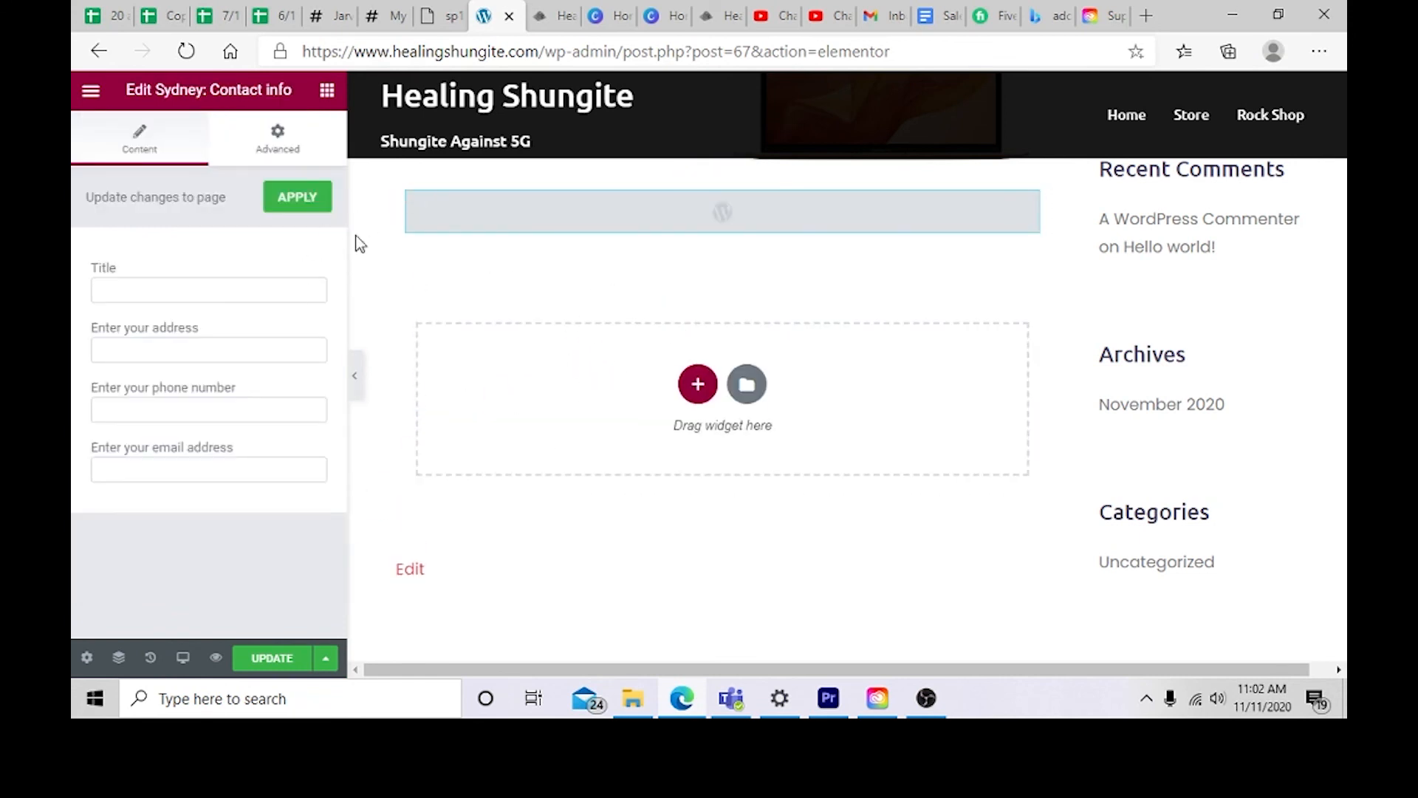
left_click(314, 198)
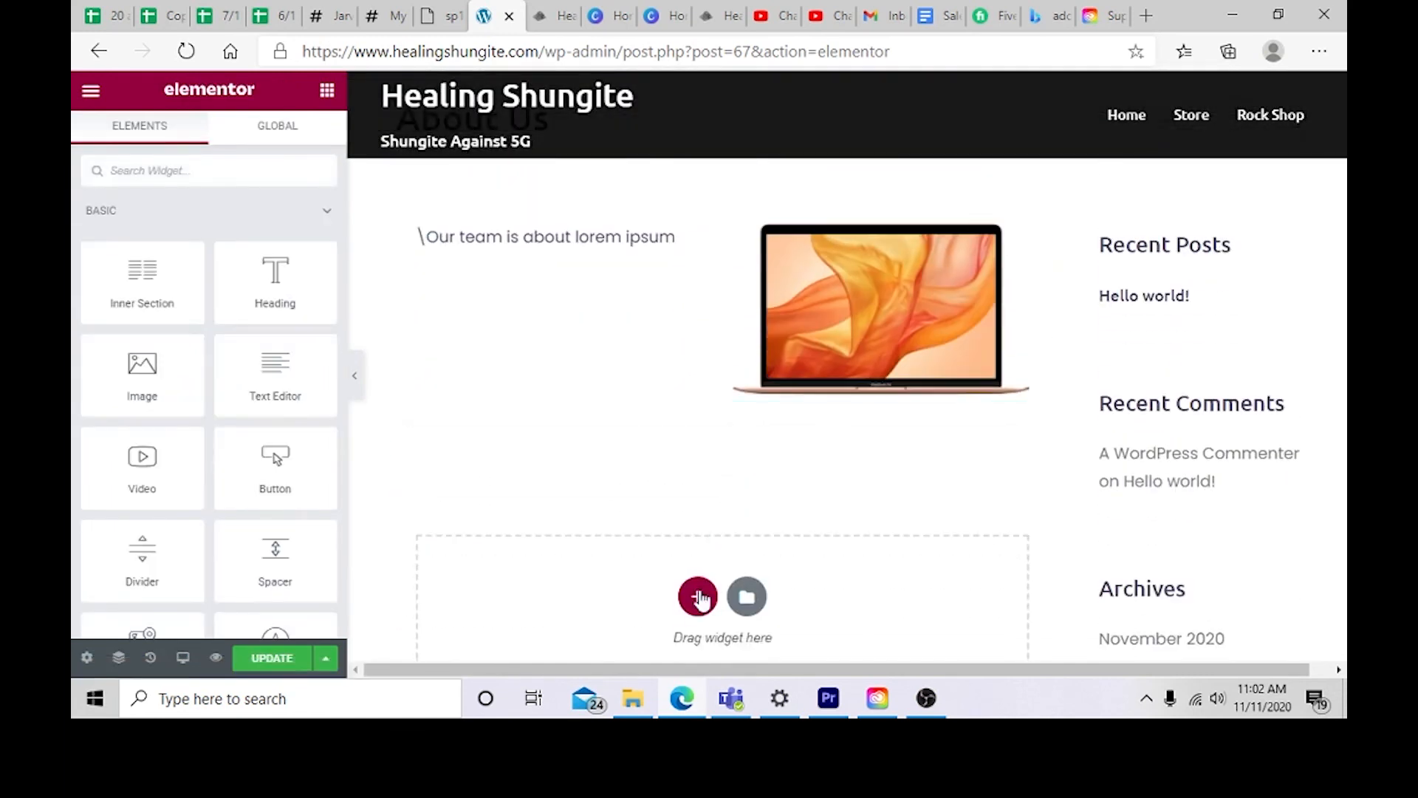
Step: Add a new section below the text and image, place a Sydney: Social Profile widget in it, and update the page
left_click(697, 618)
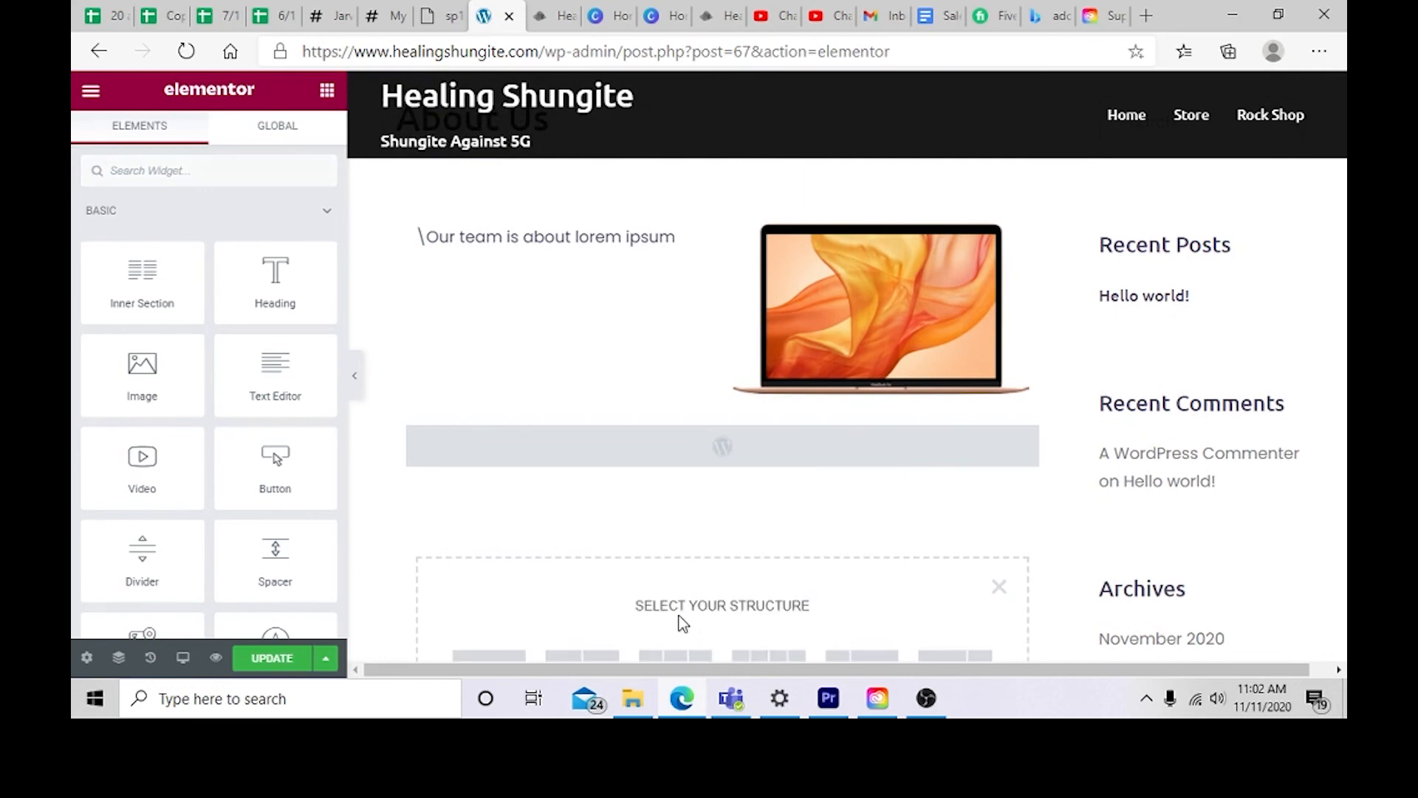
scroll(224, 478, "down", 12)
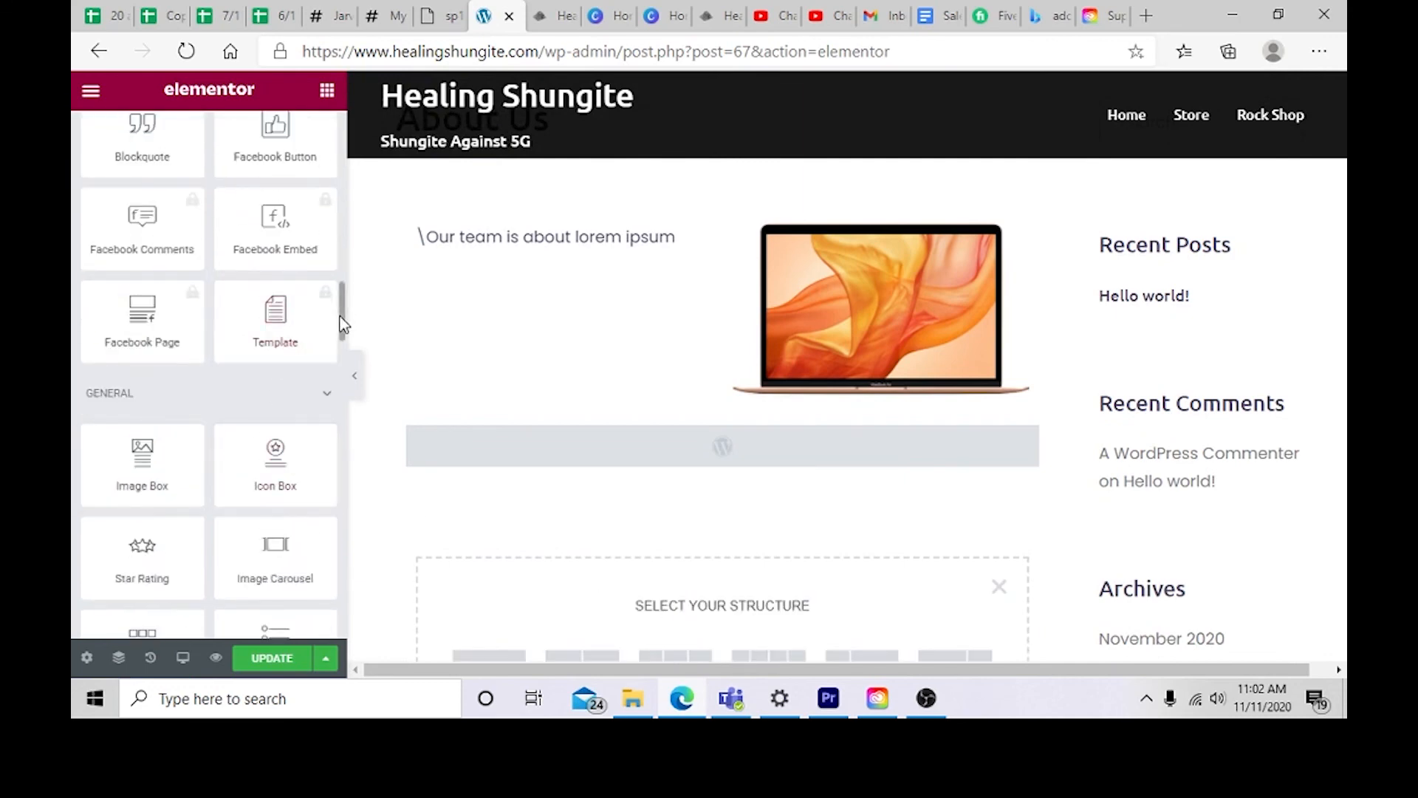
left_click_drag(343, 323, 333, 650)
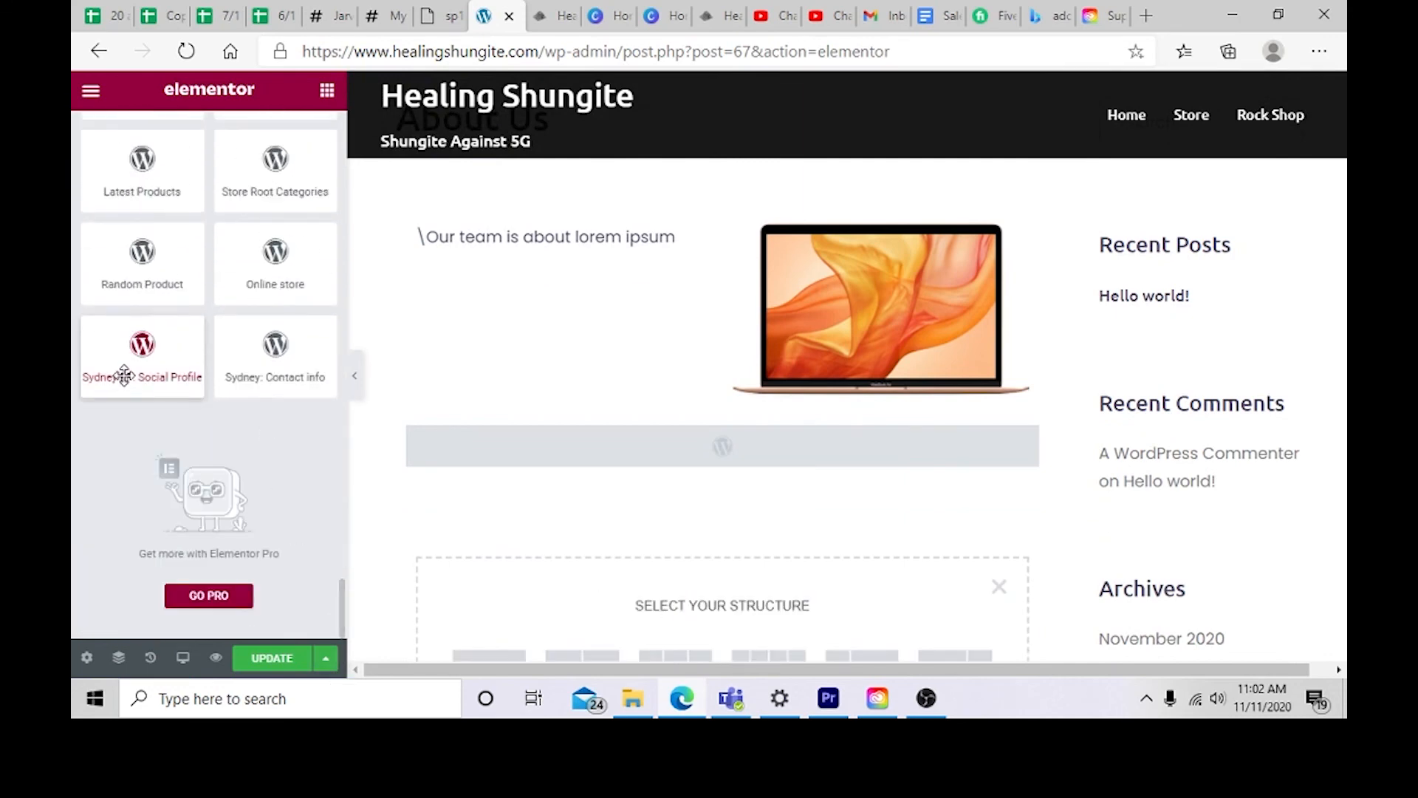
left_click_drag(144, 343, 636, 601)
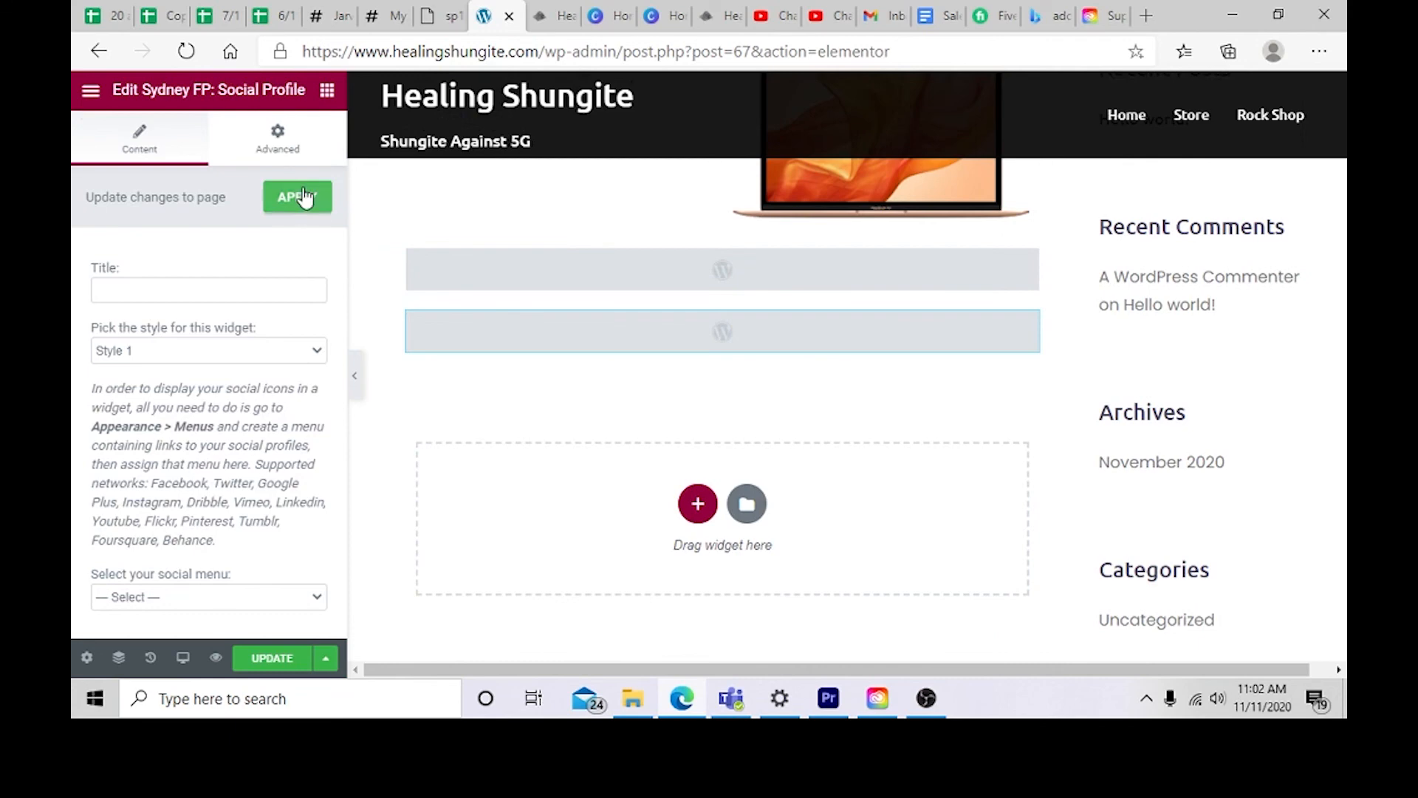
left_click(274, 659)
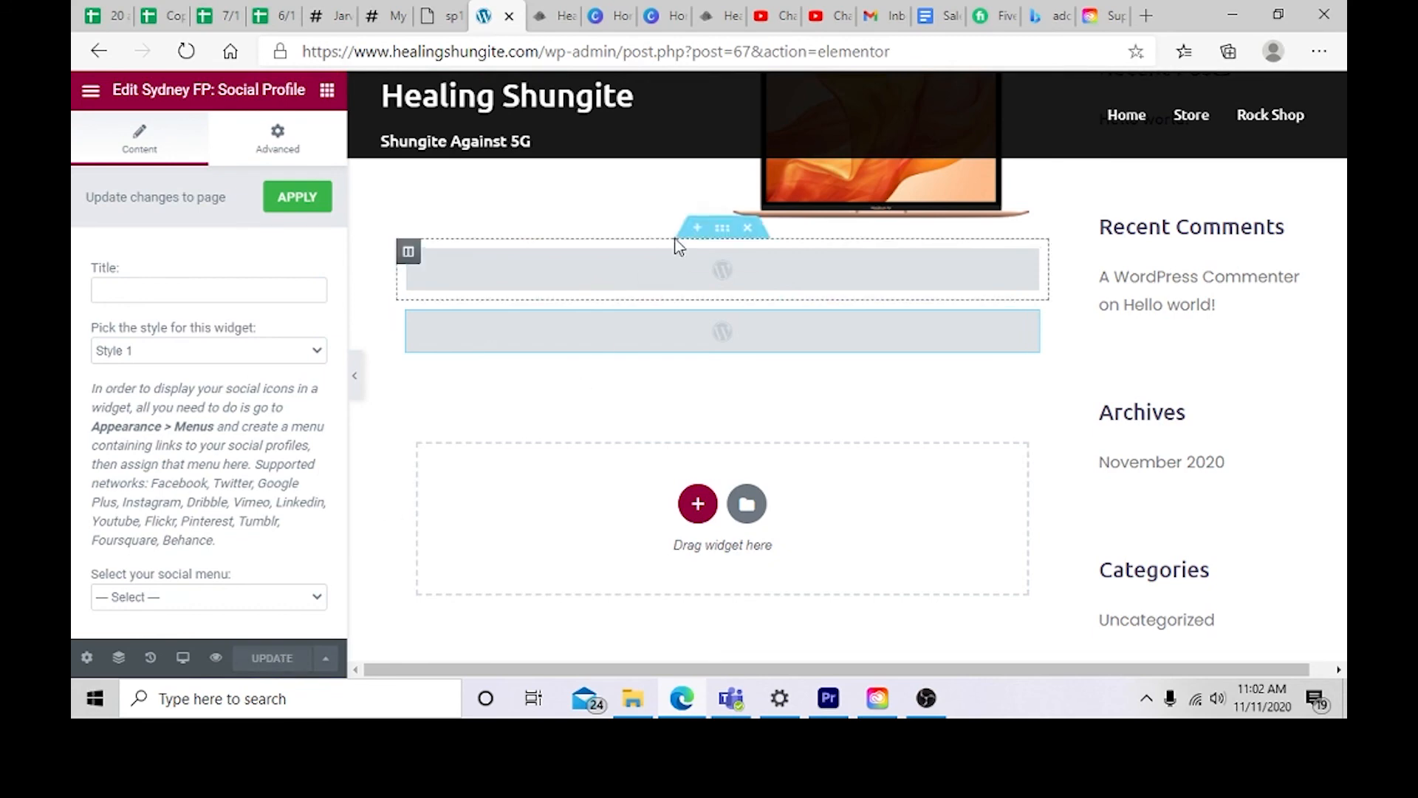
Step: Open a new browser tab and go to healingshungite.com
left_click(1146, 15)
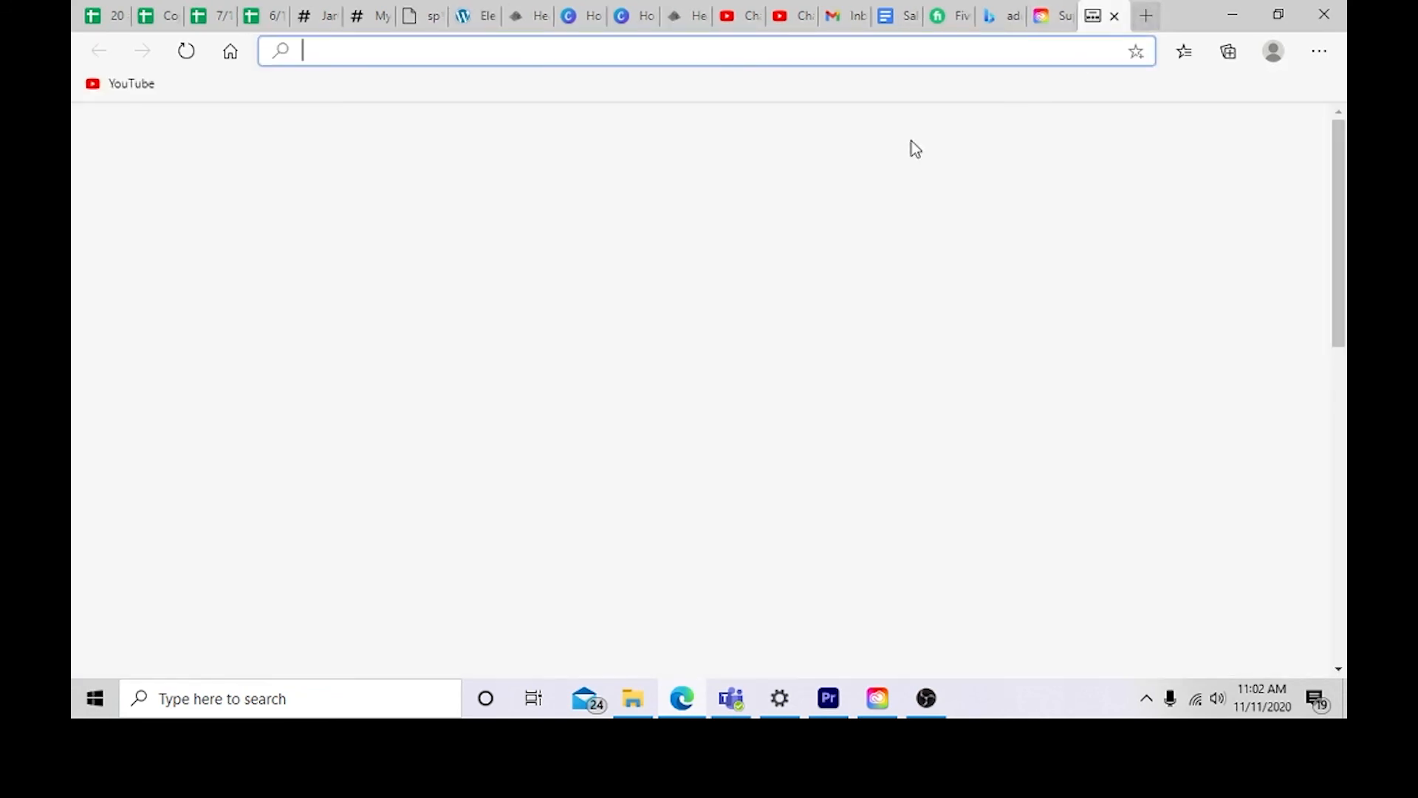
left_click(646, 156)
type("hg")
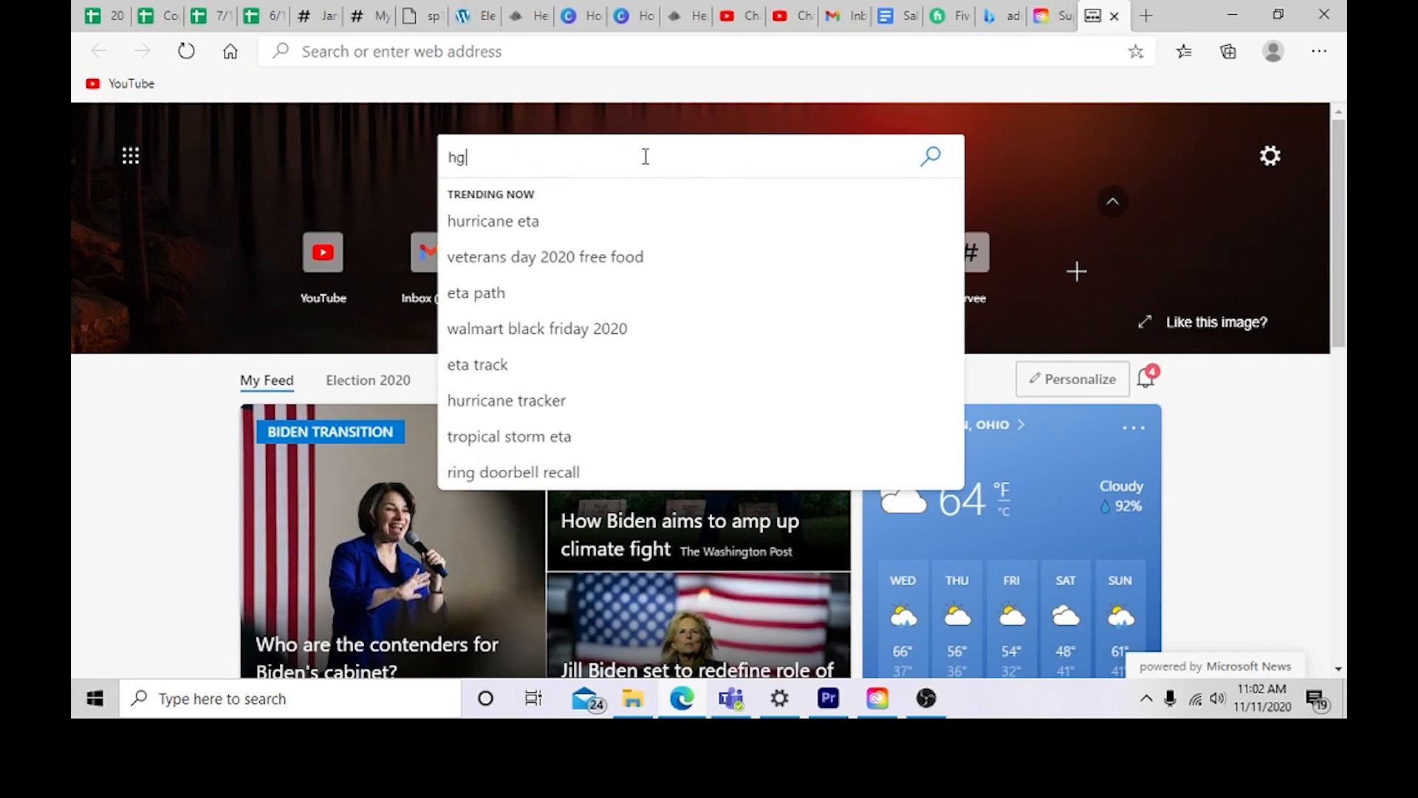
key("BackSpace")
type("ealingshu")
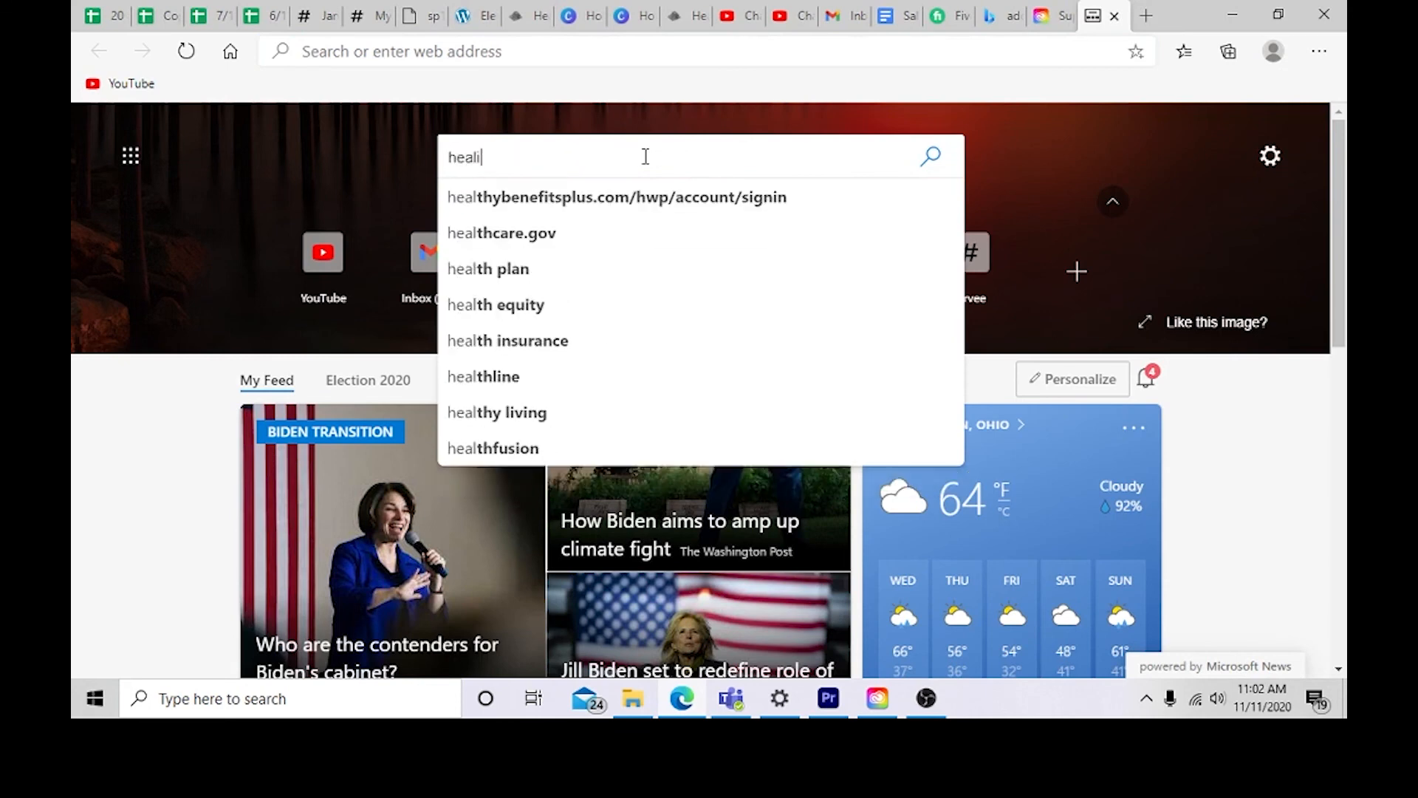
key("BackSpace")
key("BackSpace")
key("BackSpace")
key("BackSpace")
key("BackSpace")
key("BackSpace")
key("BackSpace")
key("BackSpace")
key("BackSpace")
key("BackSpace")
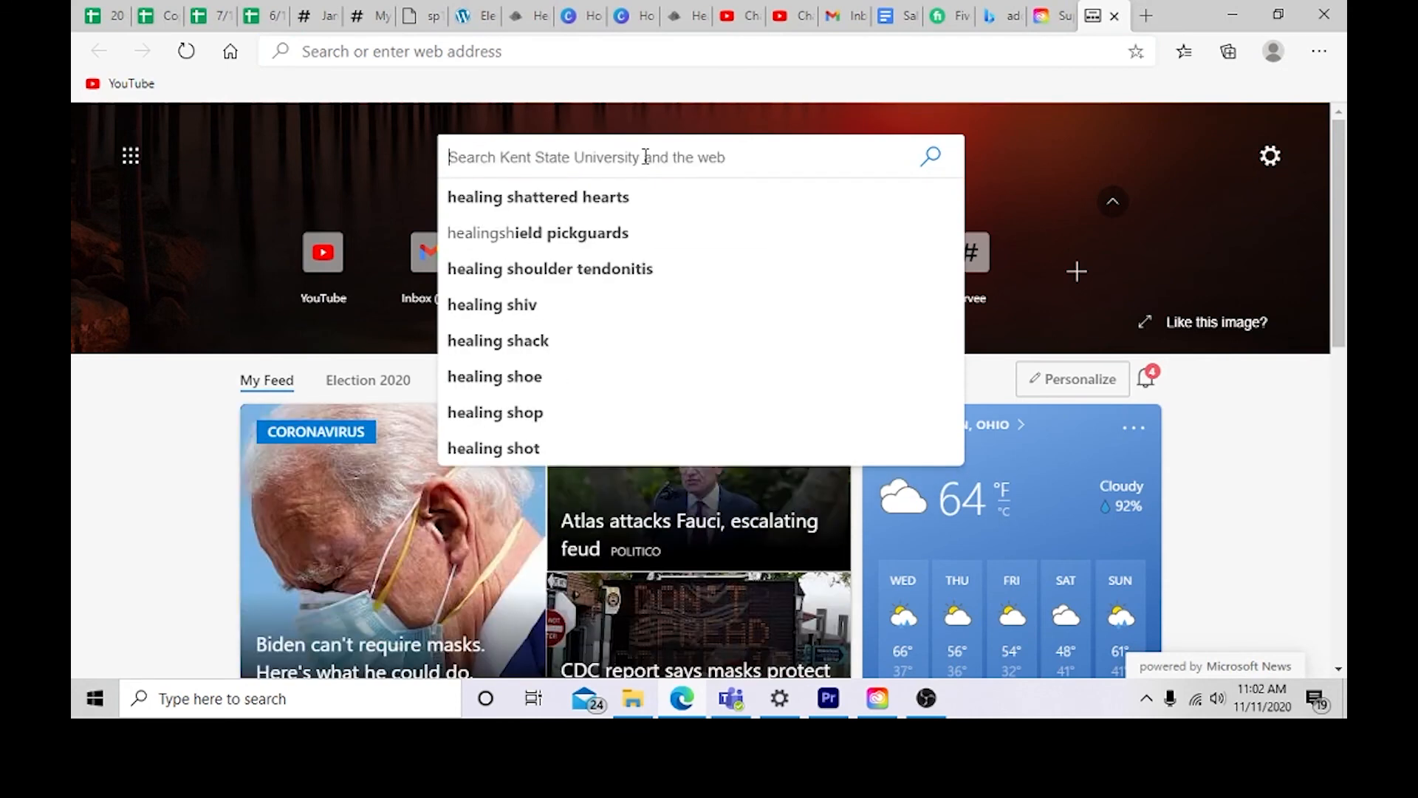
left_click(565, 46)
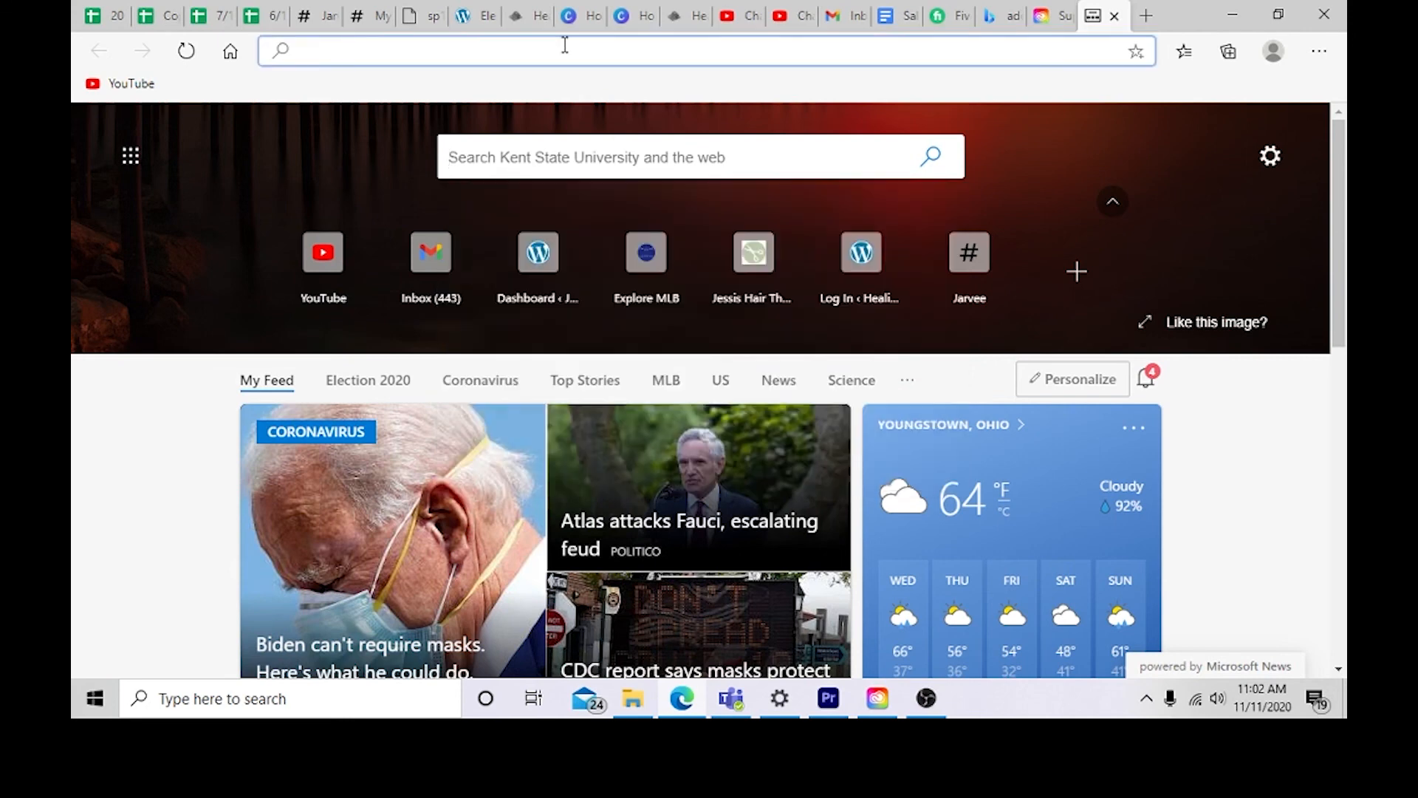
type("healing")
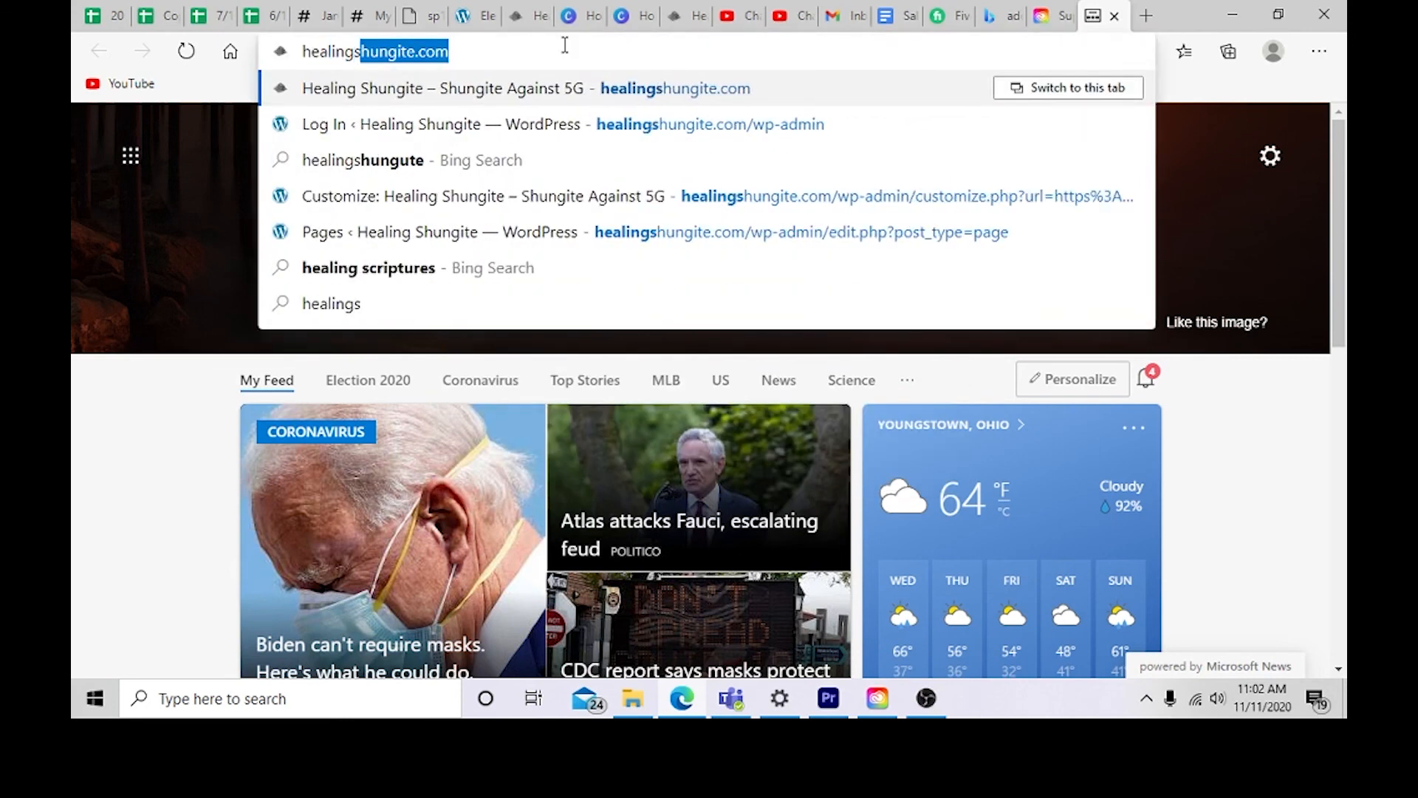
type("hug")
key("BackSpace")
type("n")
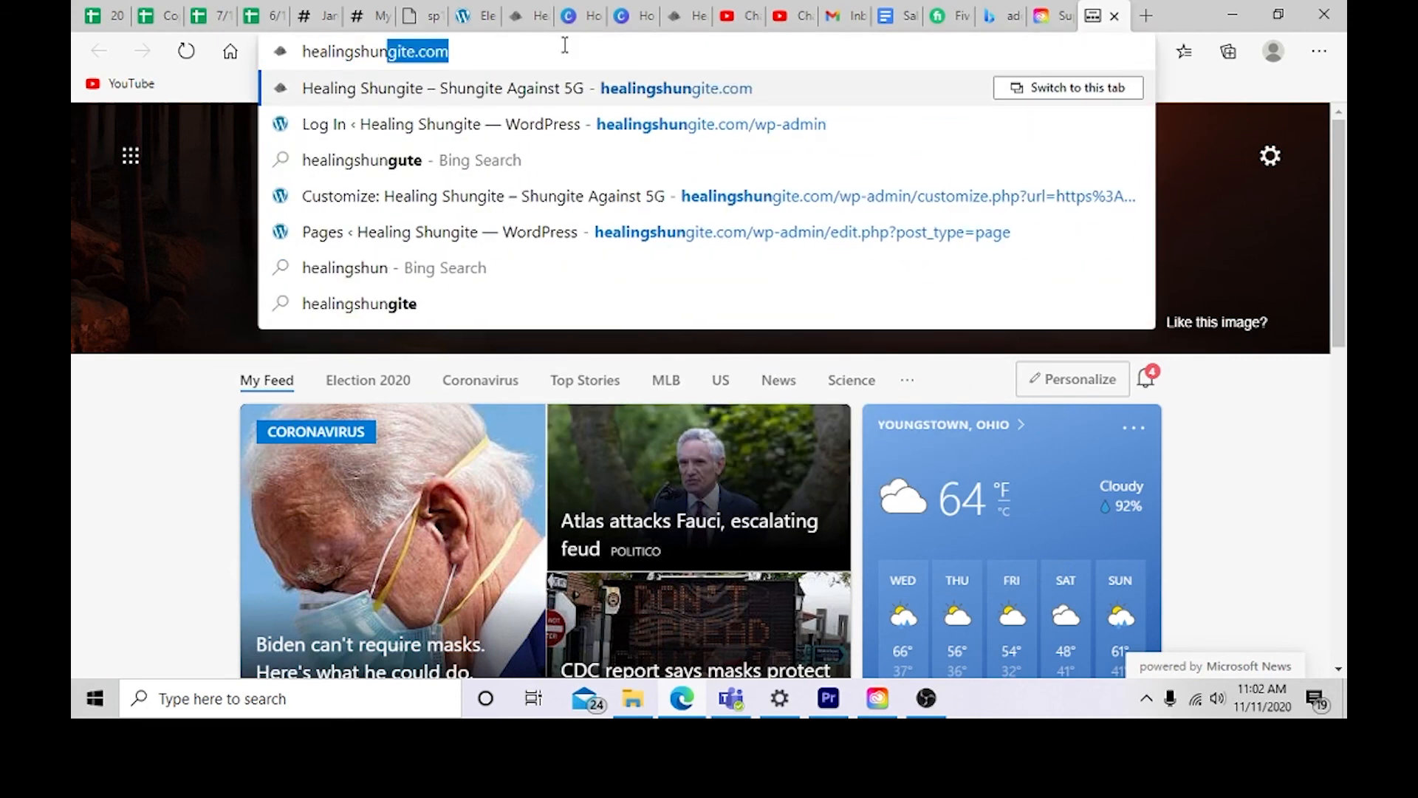
type("gite.com")
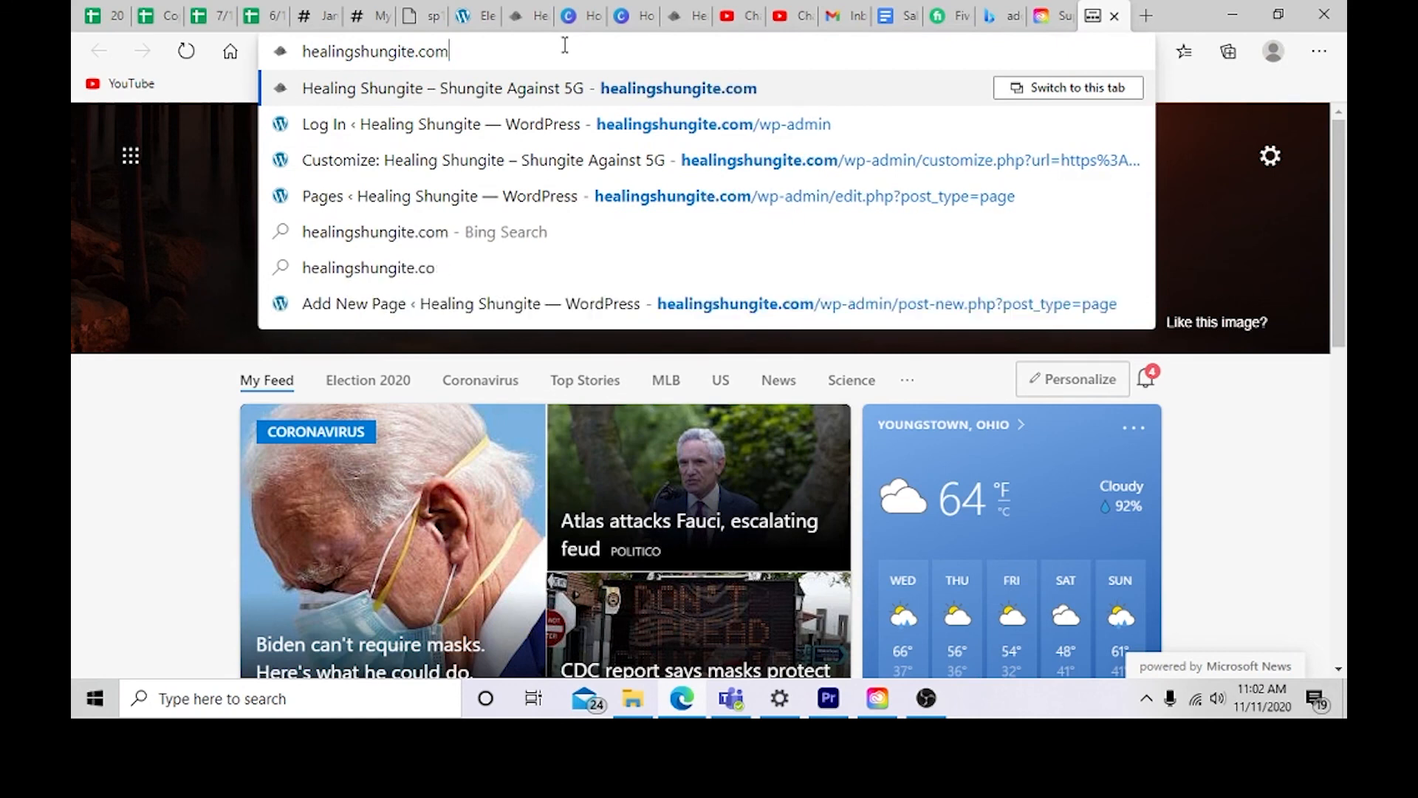
key("Return")
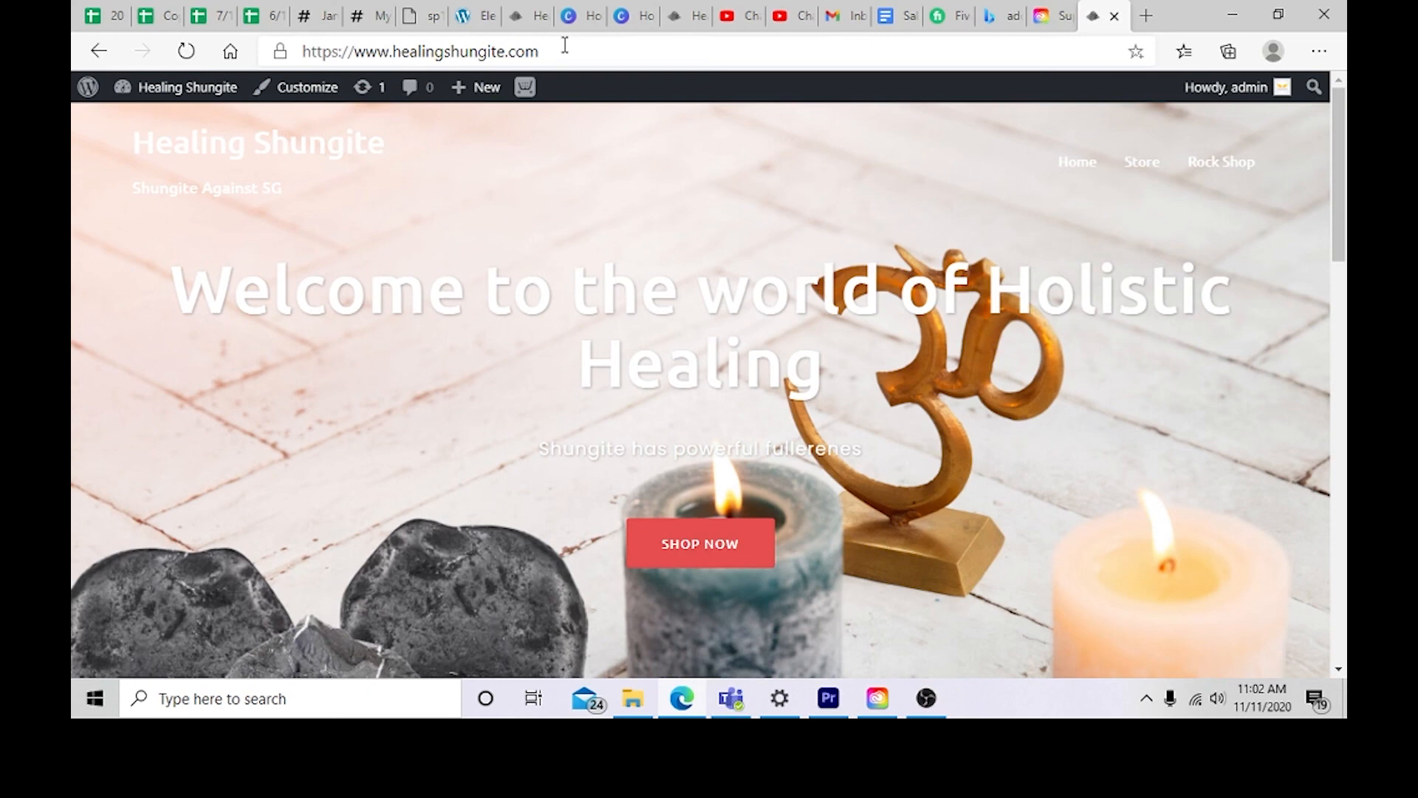
Step: Browse the live site's Store and Rock Shop pages to check their content
scroll(1160, 175, "down", 10)
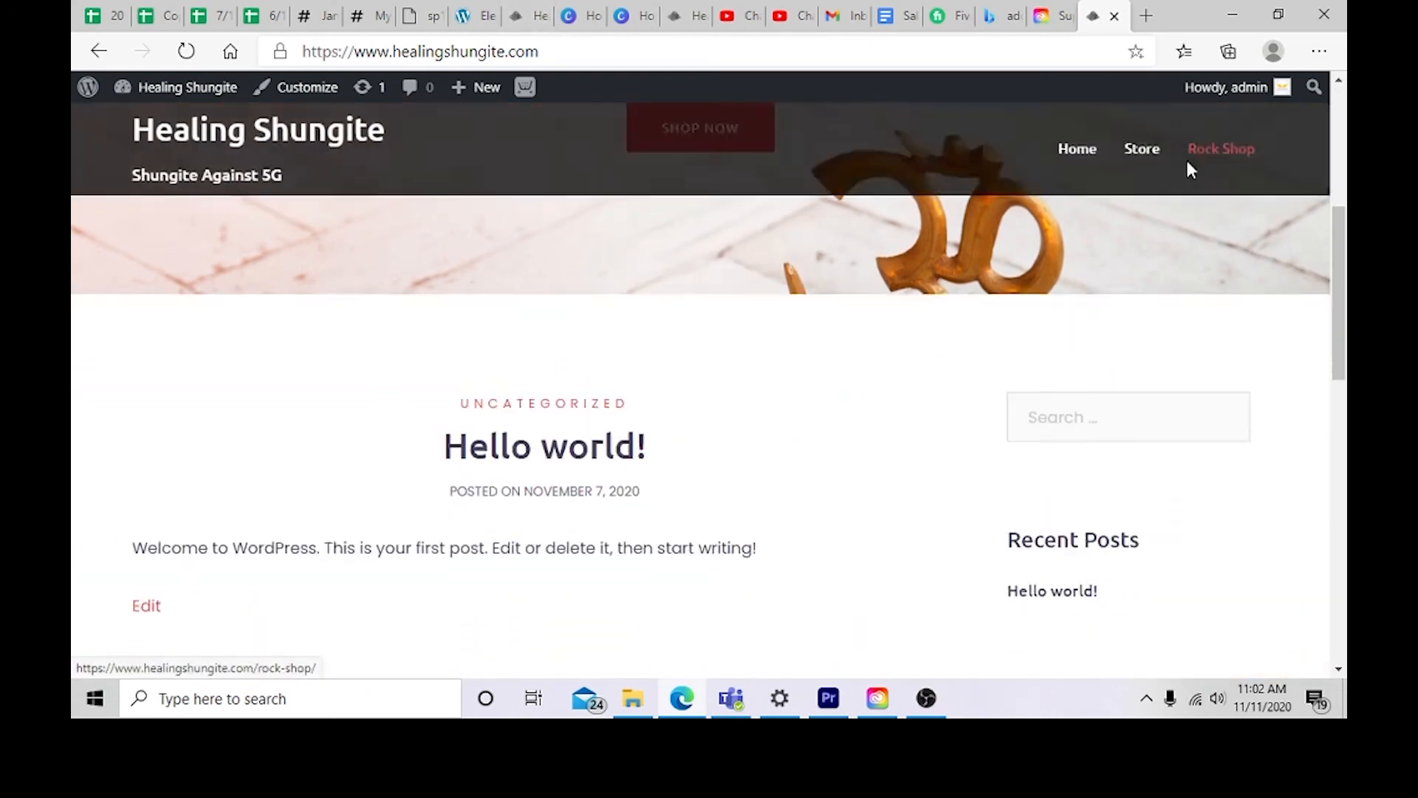
scroll(1159, 326, "up", 4)
scroll(1162, 353, "up", 6)
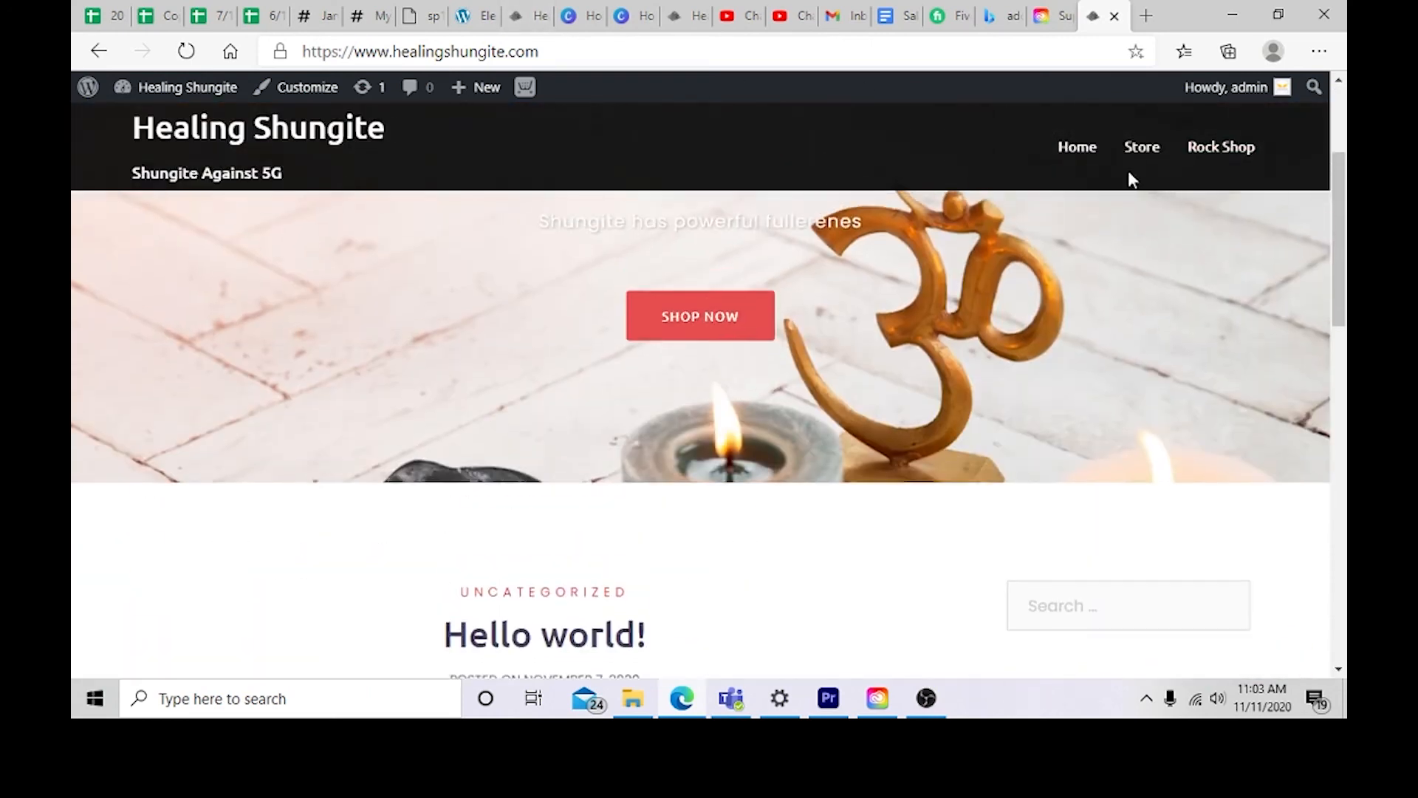
left_click(1142, 162)
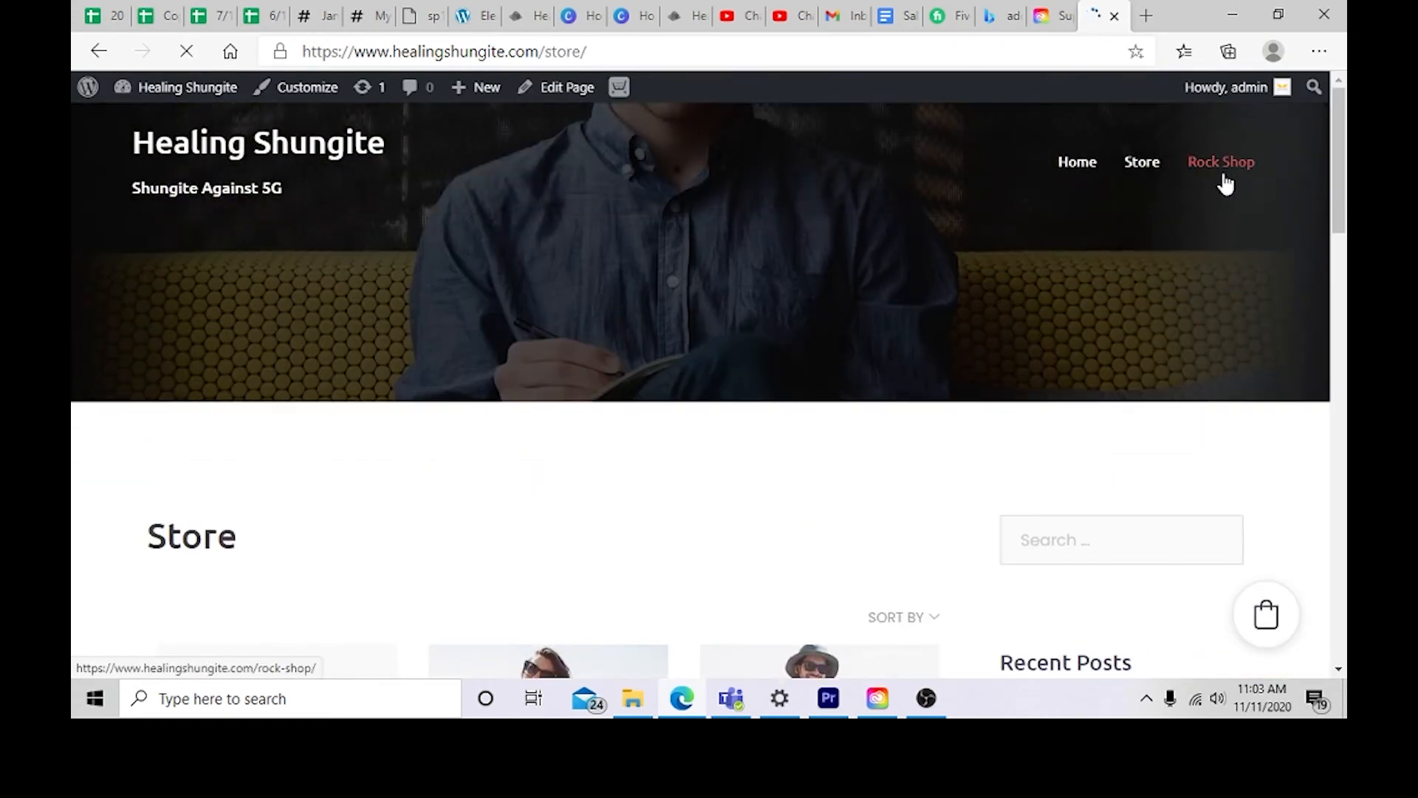
left_click(1223, 164)
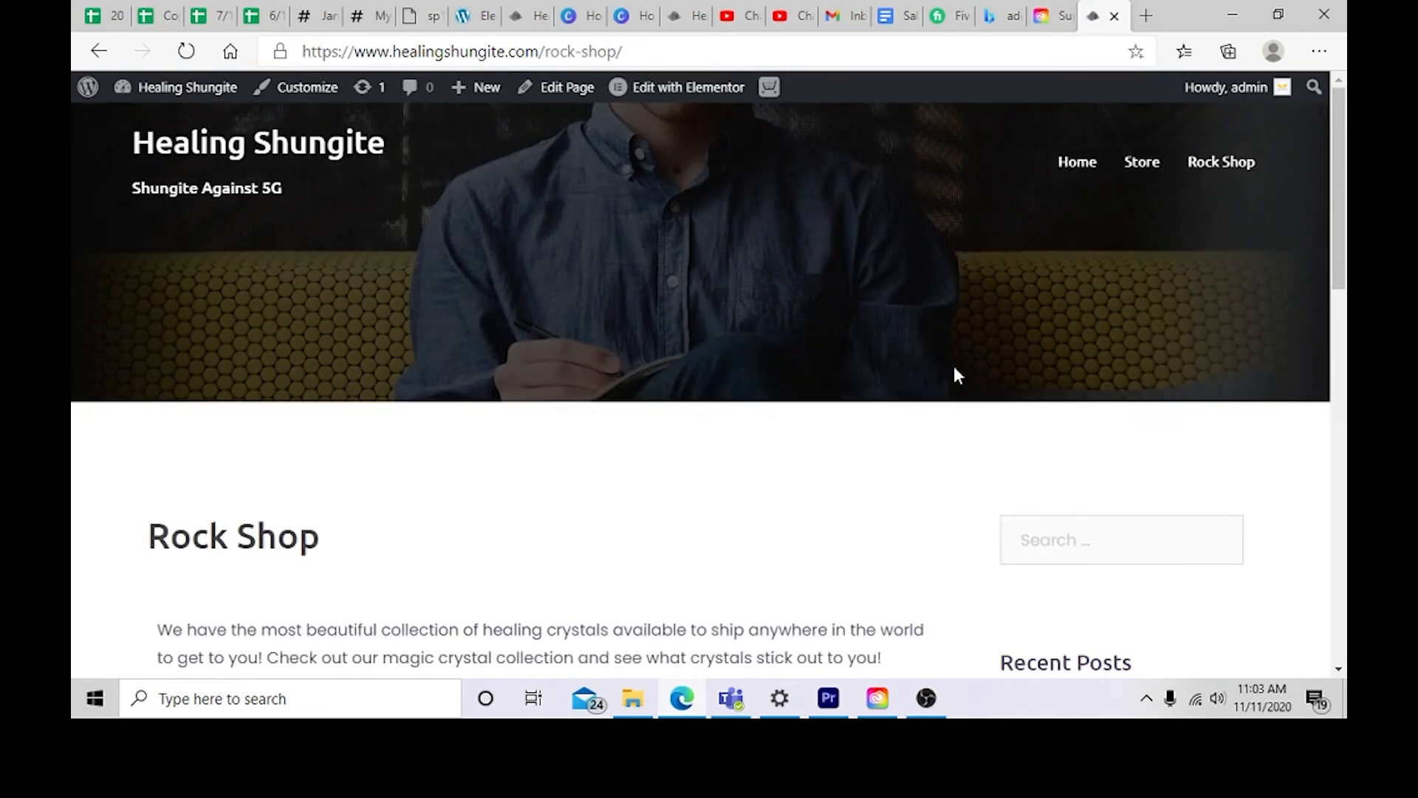
scroll(958, 377, "down", 3)
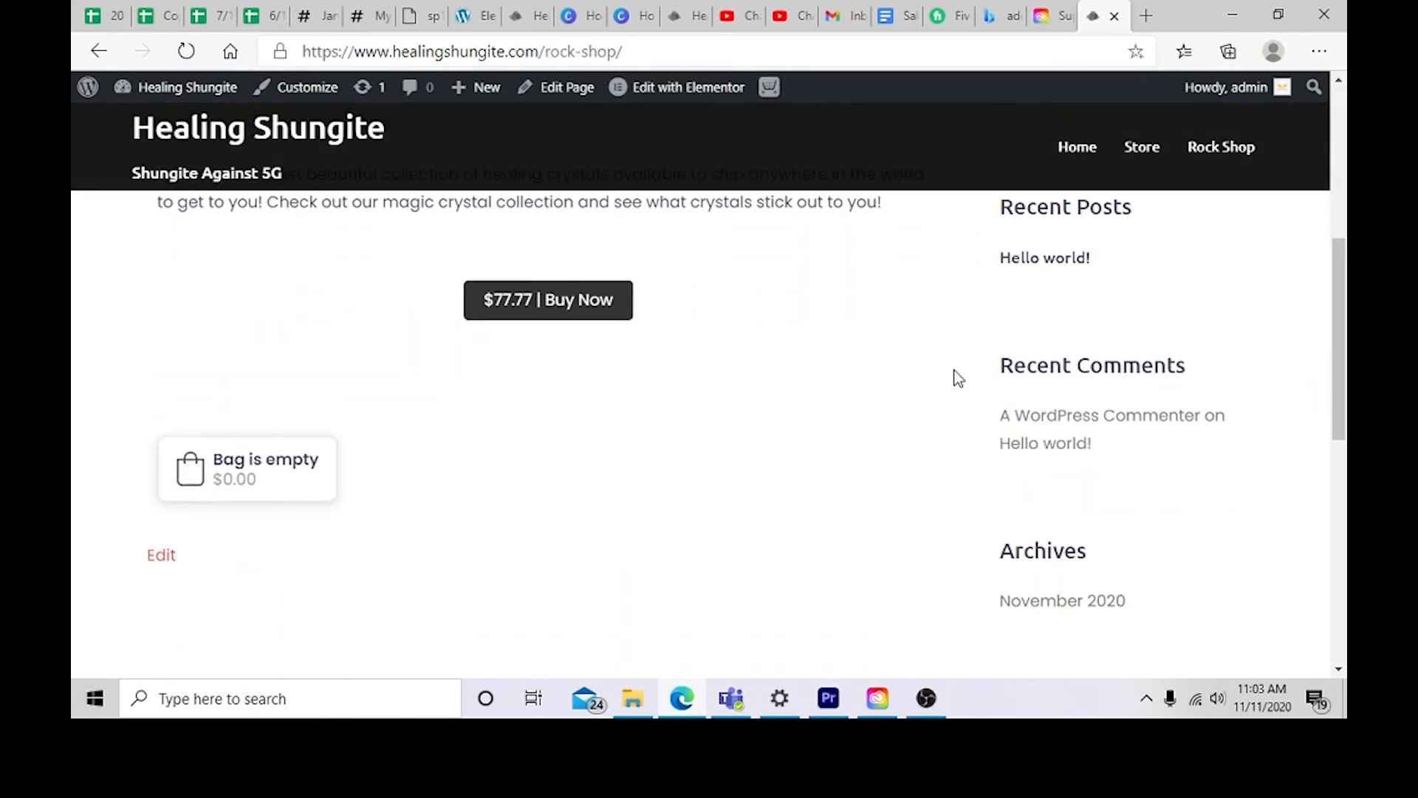
scroll(931, 399, "down", 6)
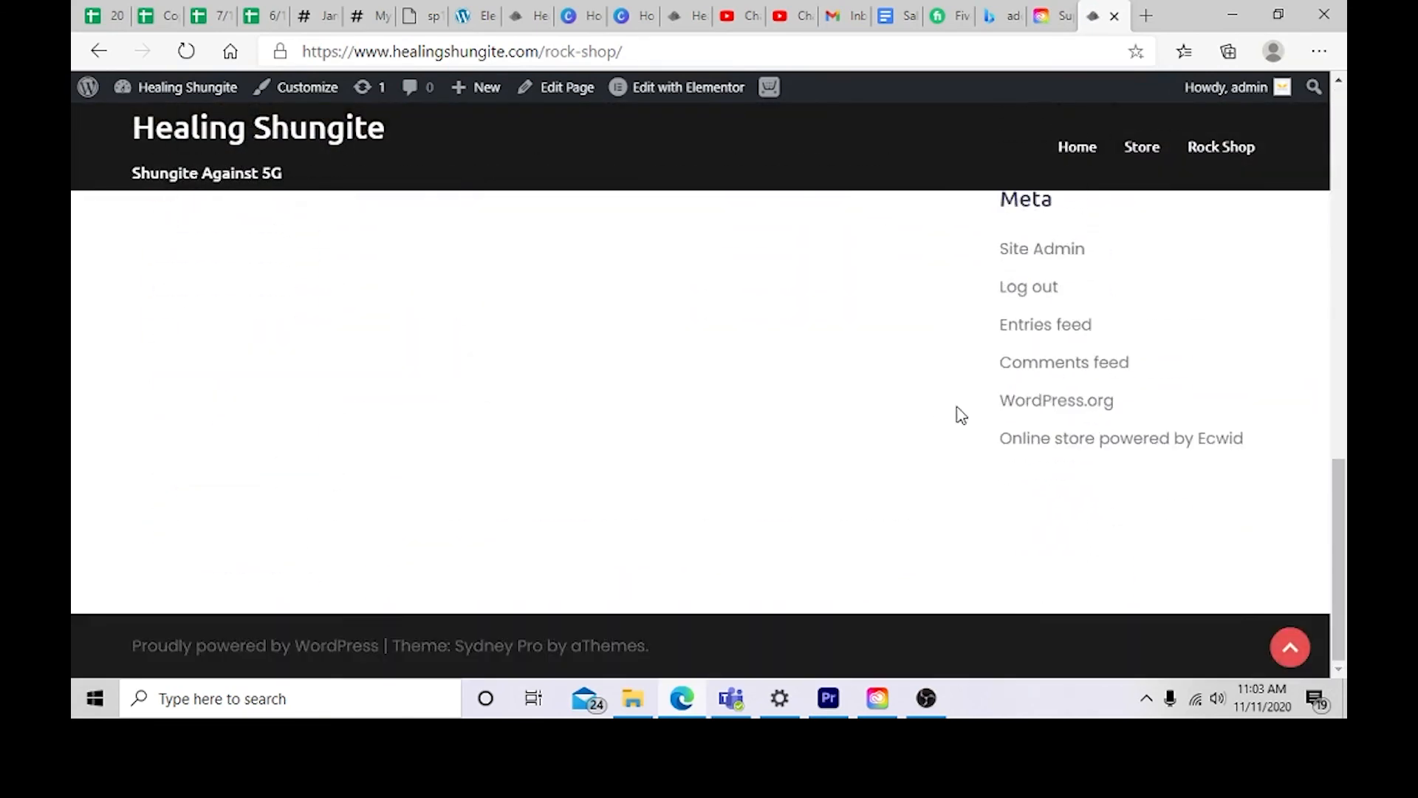
scroll(961, 410, "up", 10)
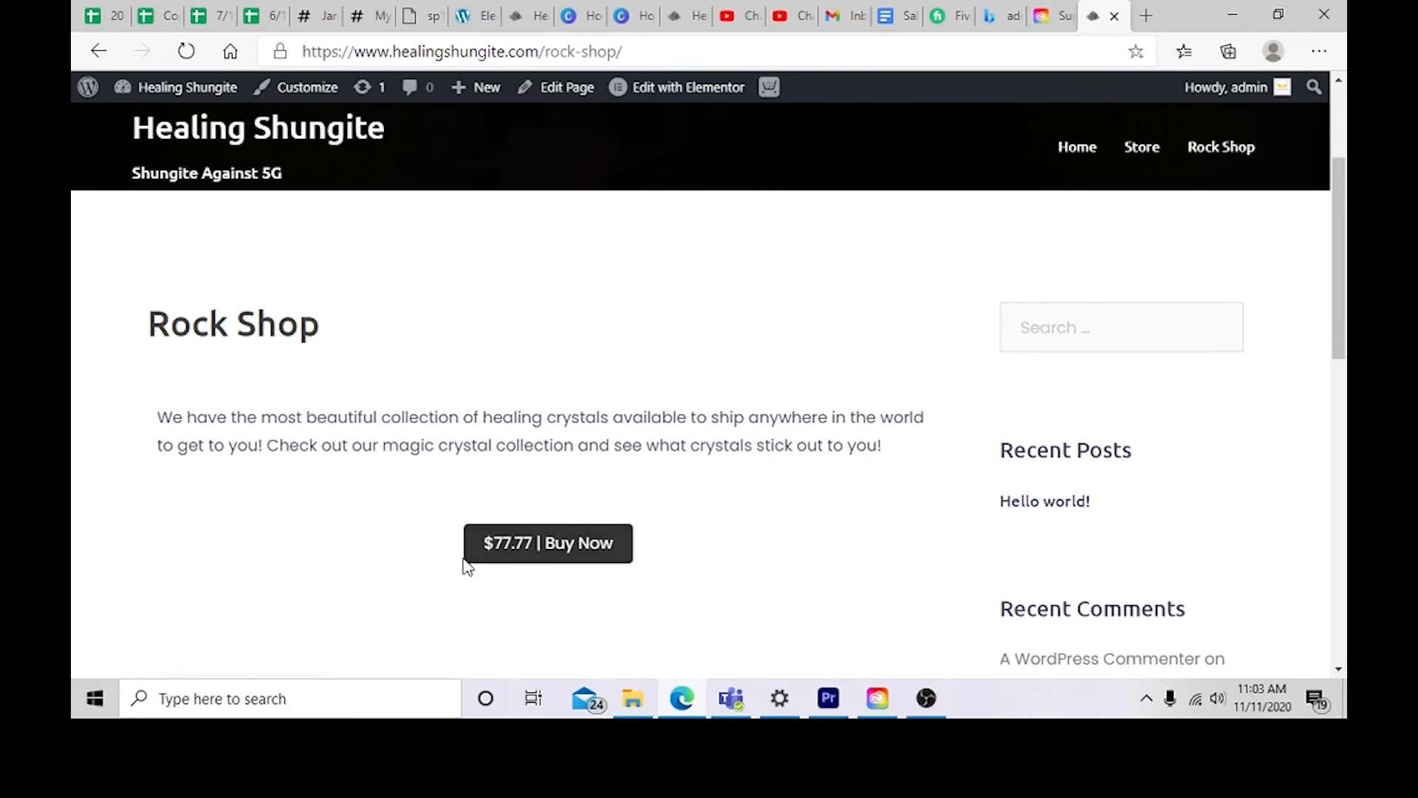
scroll(517, 547, "down", 7)
scroll(510, 502, "up", 1)
scroll(384, 476, "up", 5)
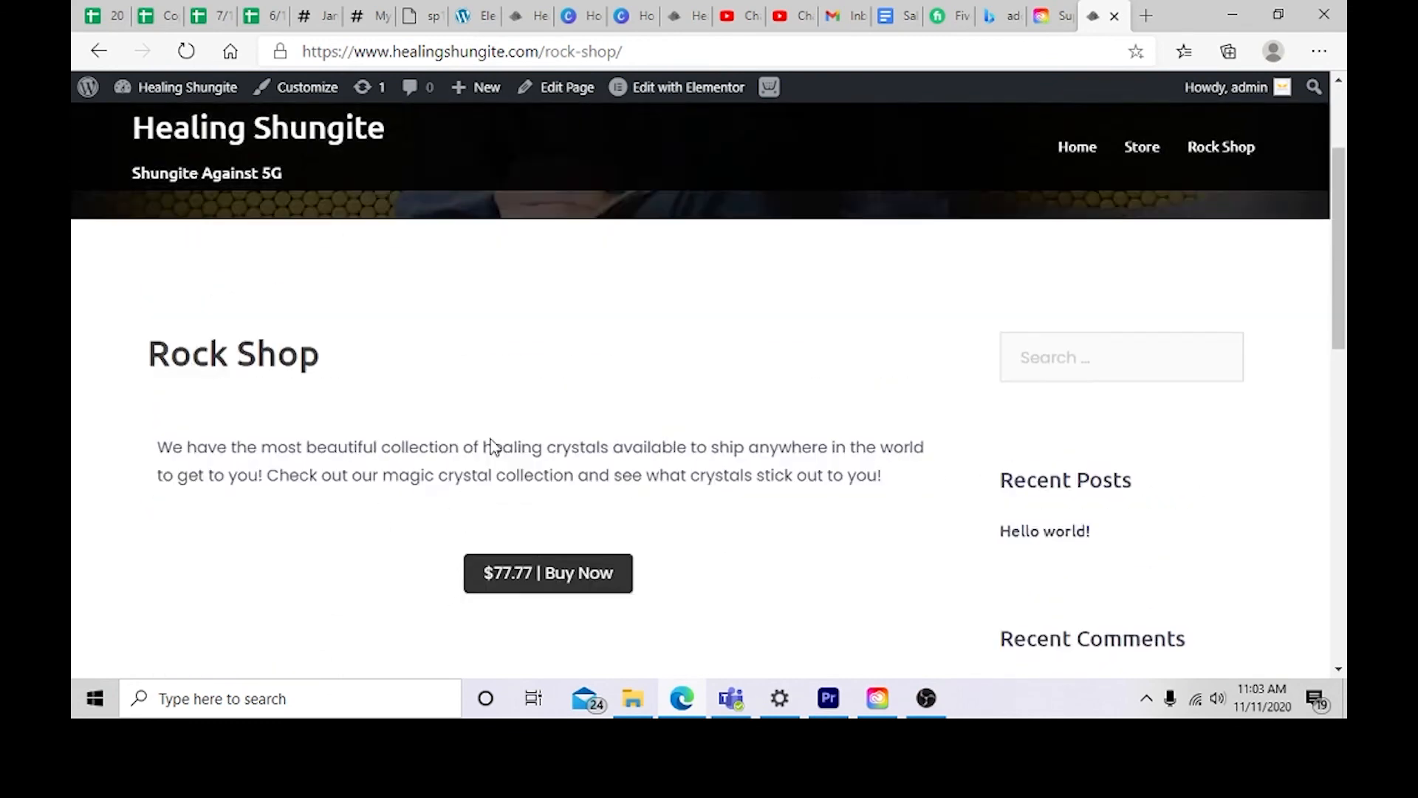
scroll(1035, 177, "up", 3)
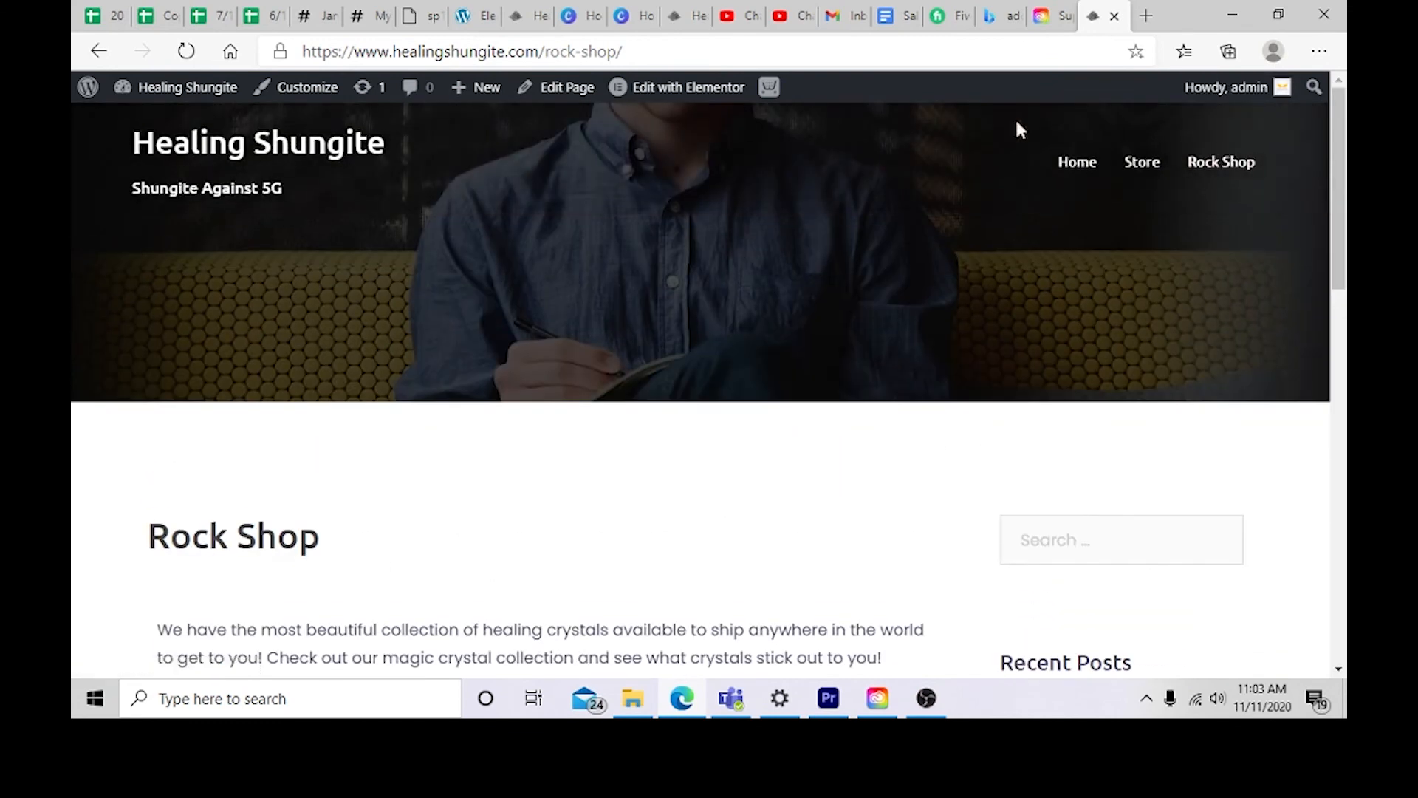
Step: Search the site for "about us" and open the About Us page from the results
left_click(1312, 90)
type("aboutu")
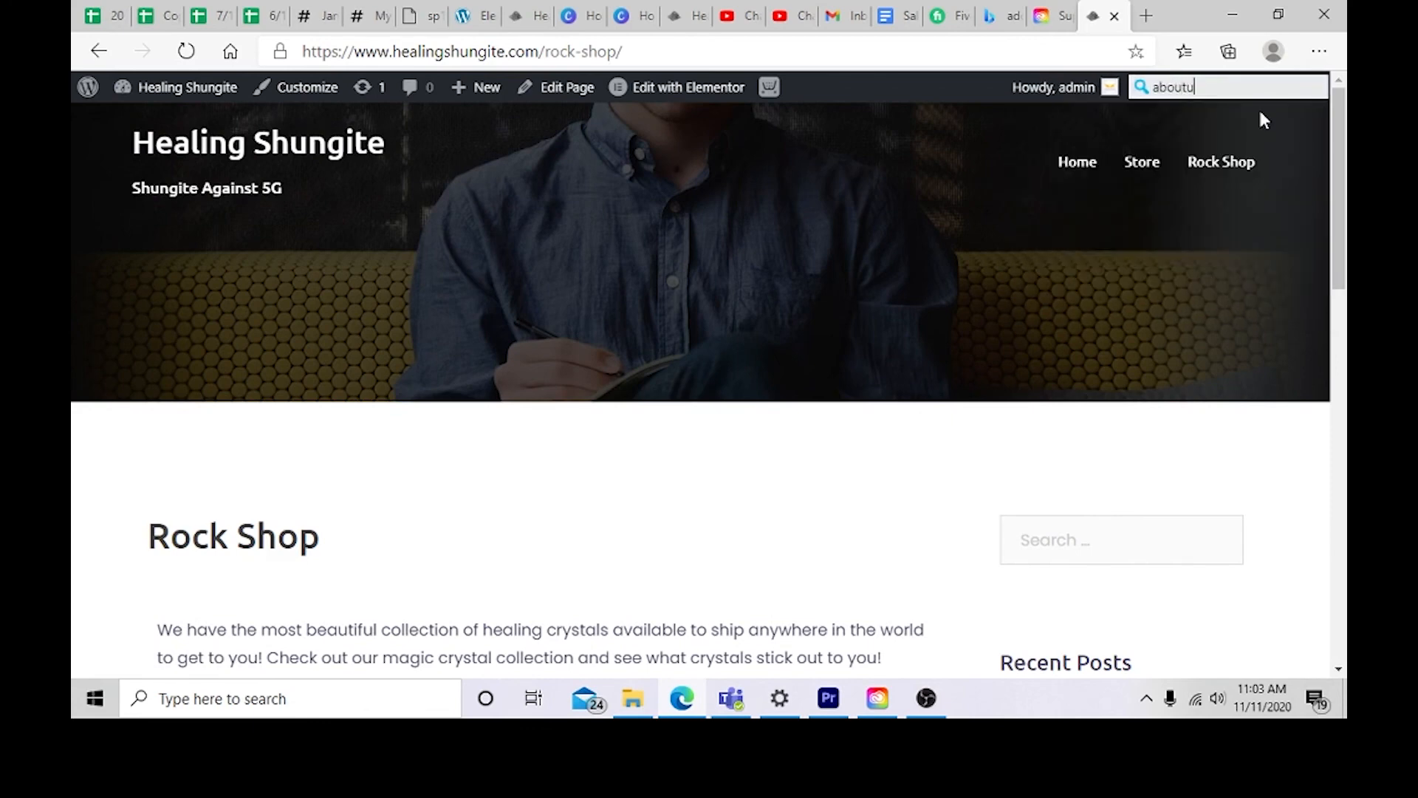
key("BackSpace")
type("us")
key("Return")
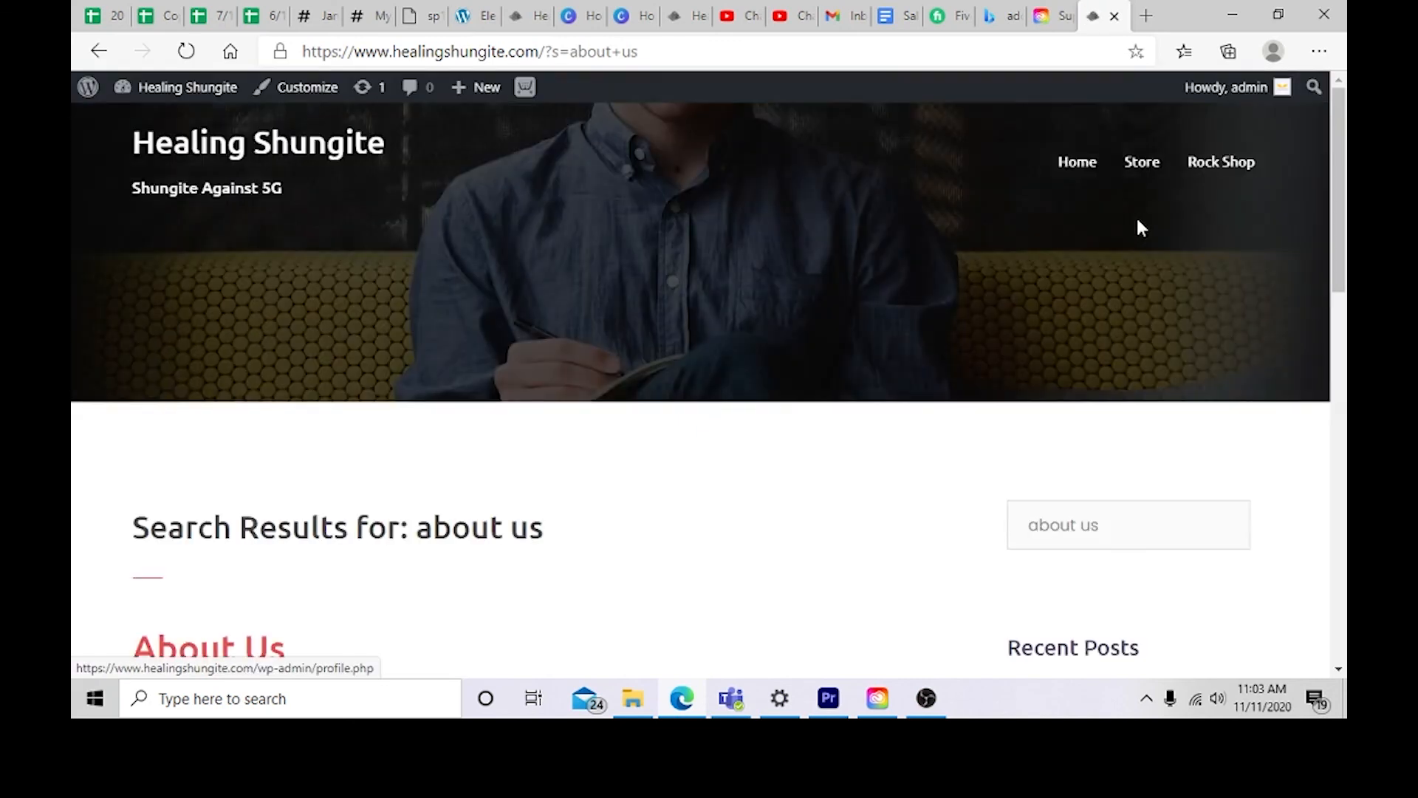
scroll(990, 289, "down", 2)
scroll(212, 452, "down", 2)
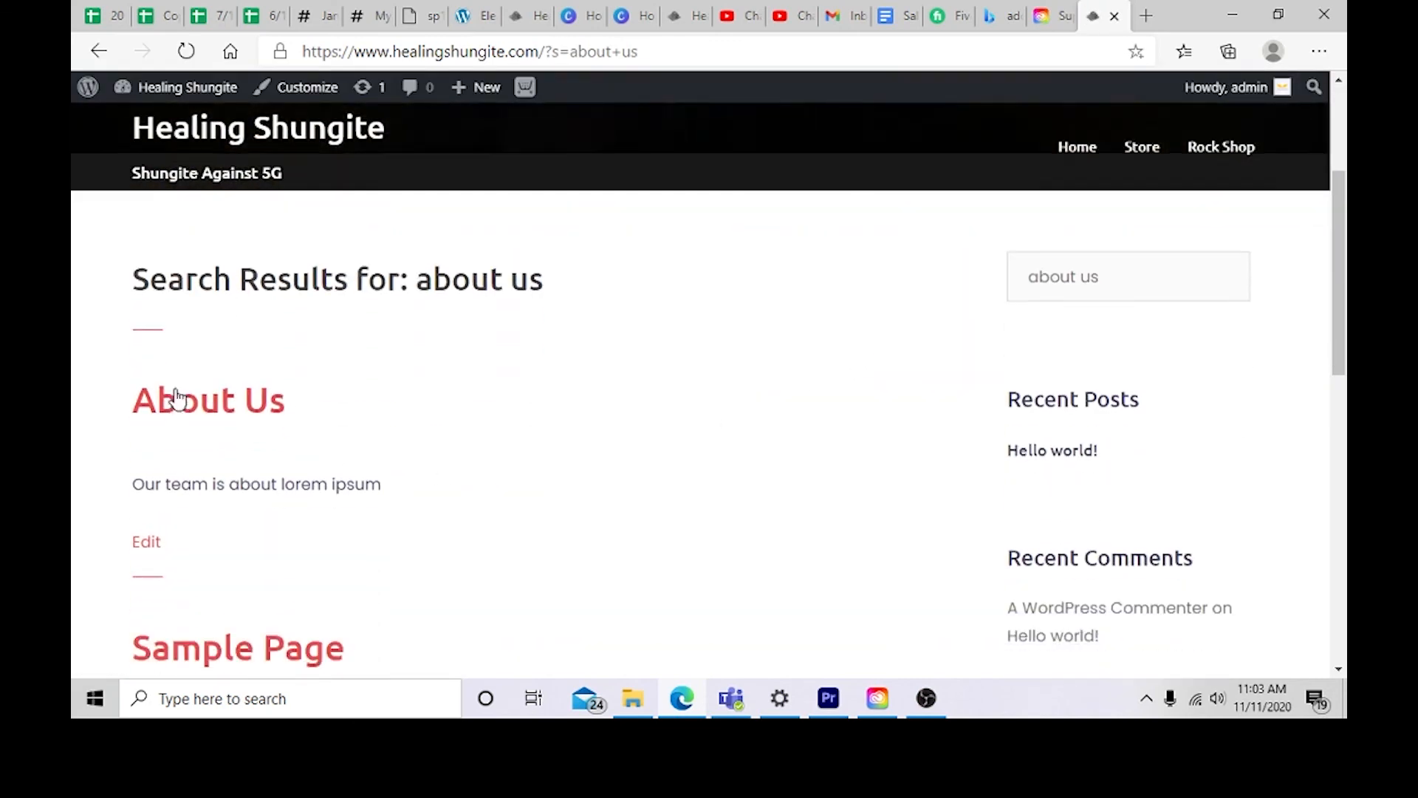
left_click(221, 374)
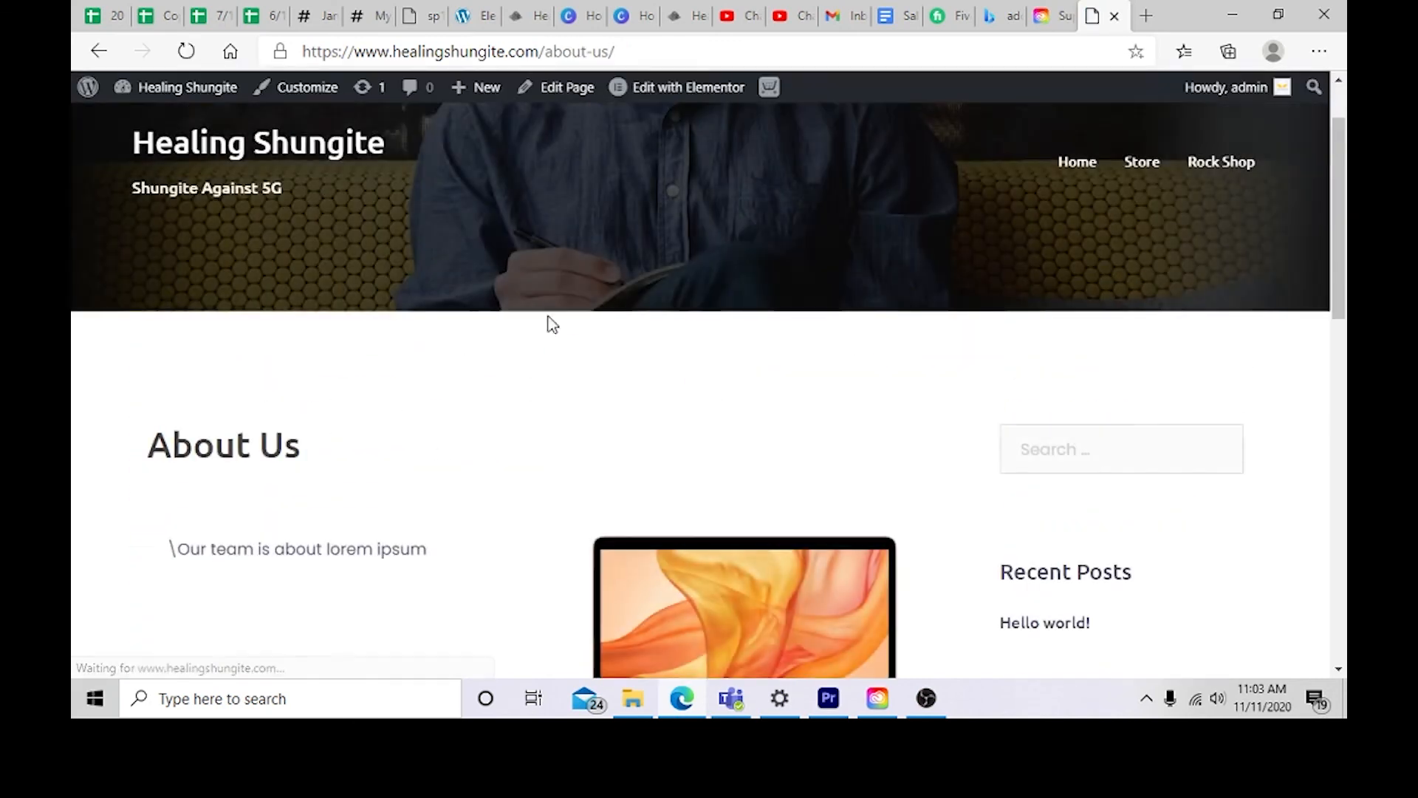
Step: Review the published About Us page and open it in the WordPress editor
scroll(432, 384, "down", 2)
scroll(293, 358, "down", 10)
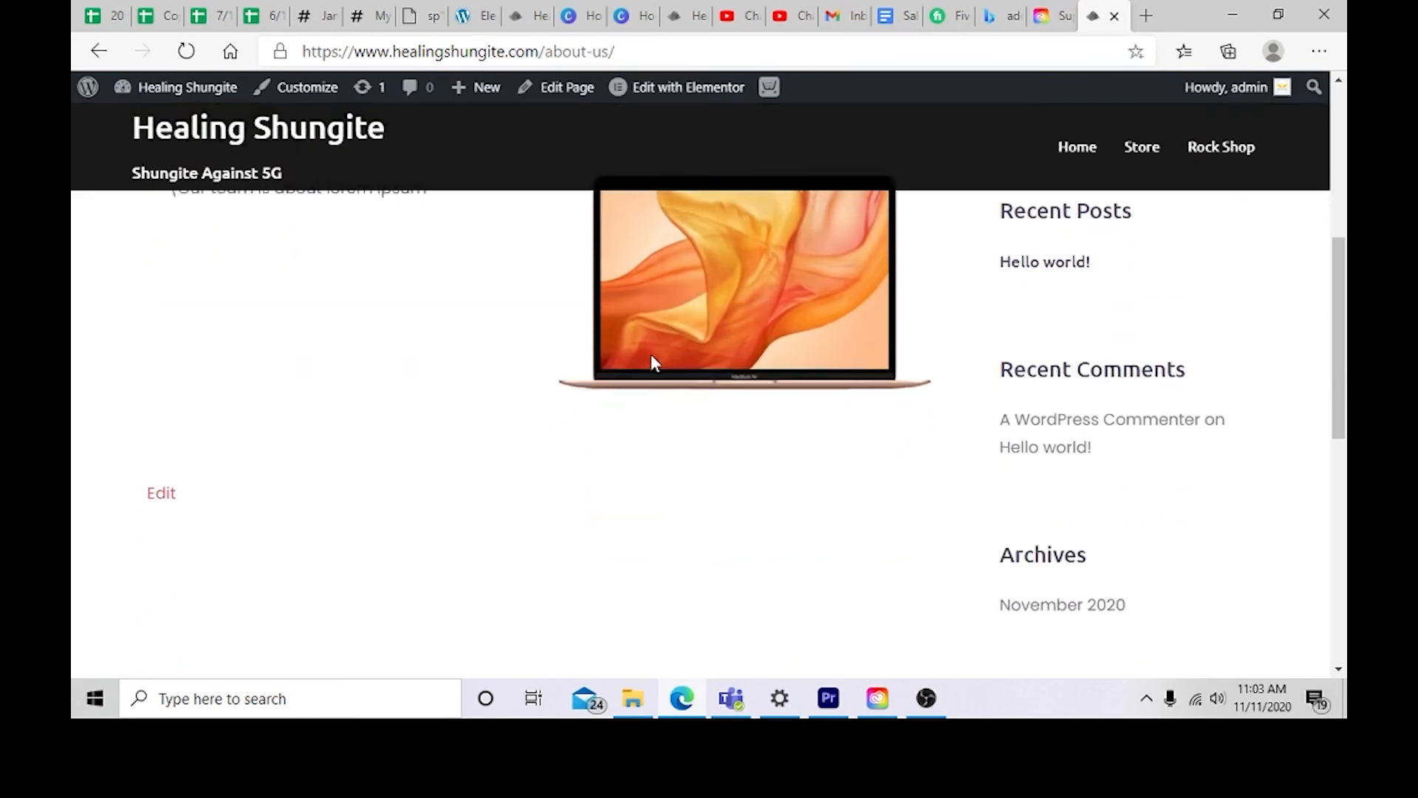
scroll(251, 357, "up", 6)
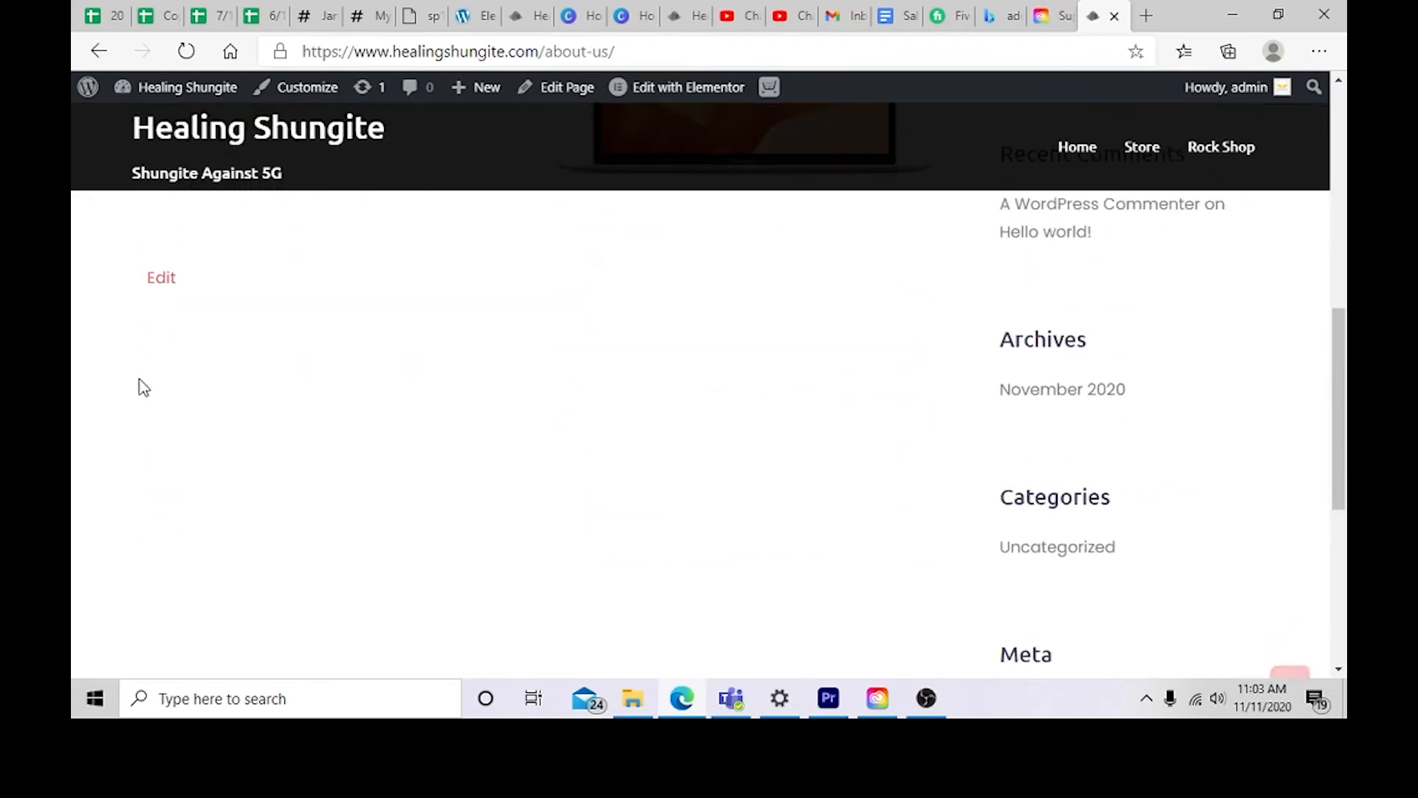
left_click(164, 290)
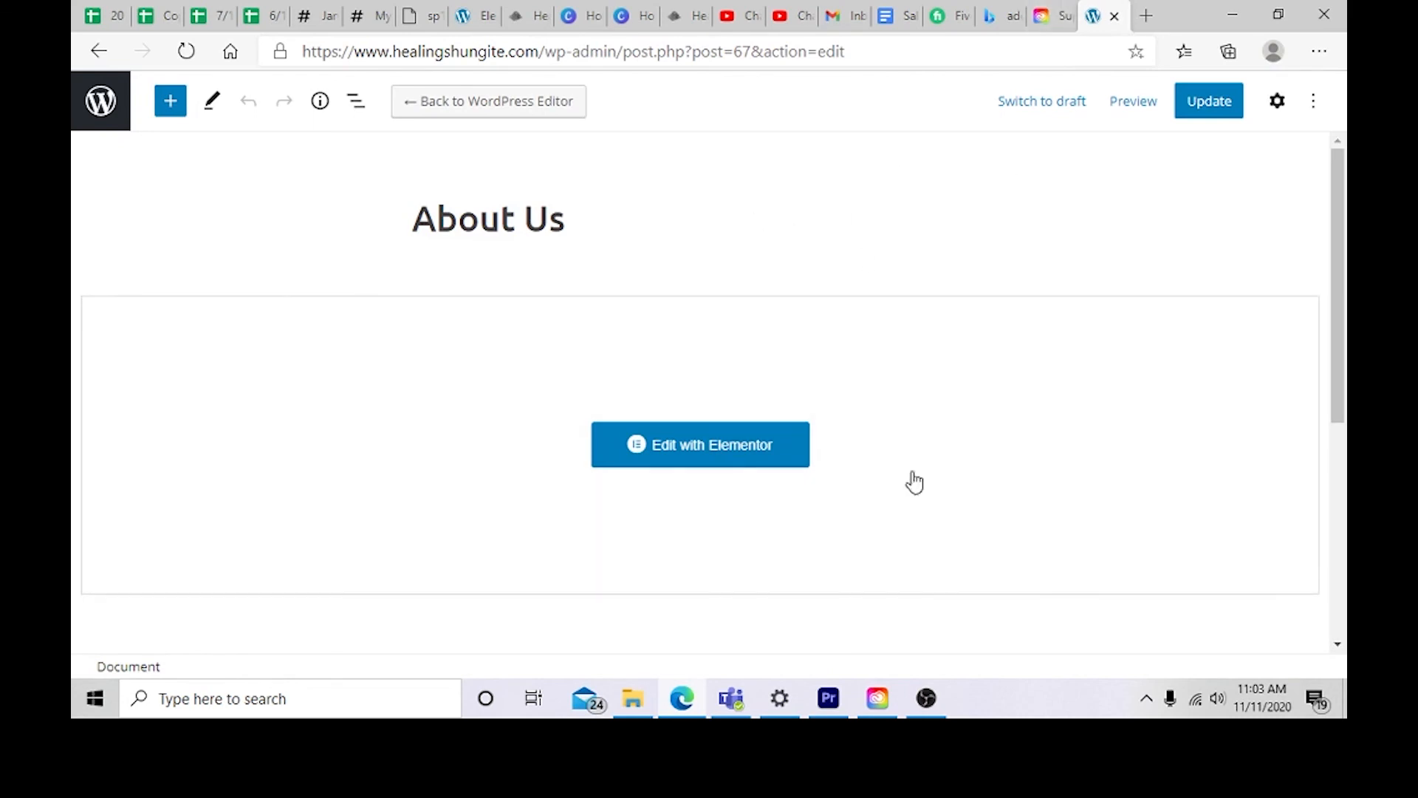
left_click(927, 698)
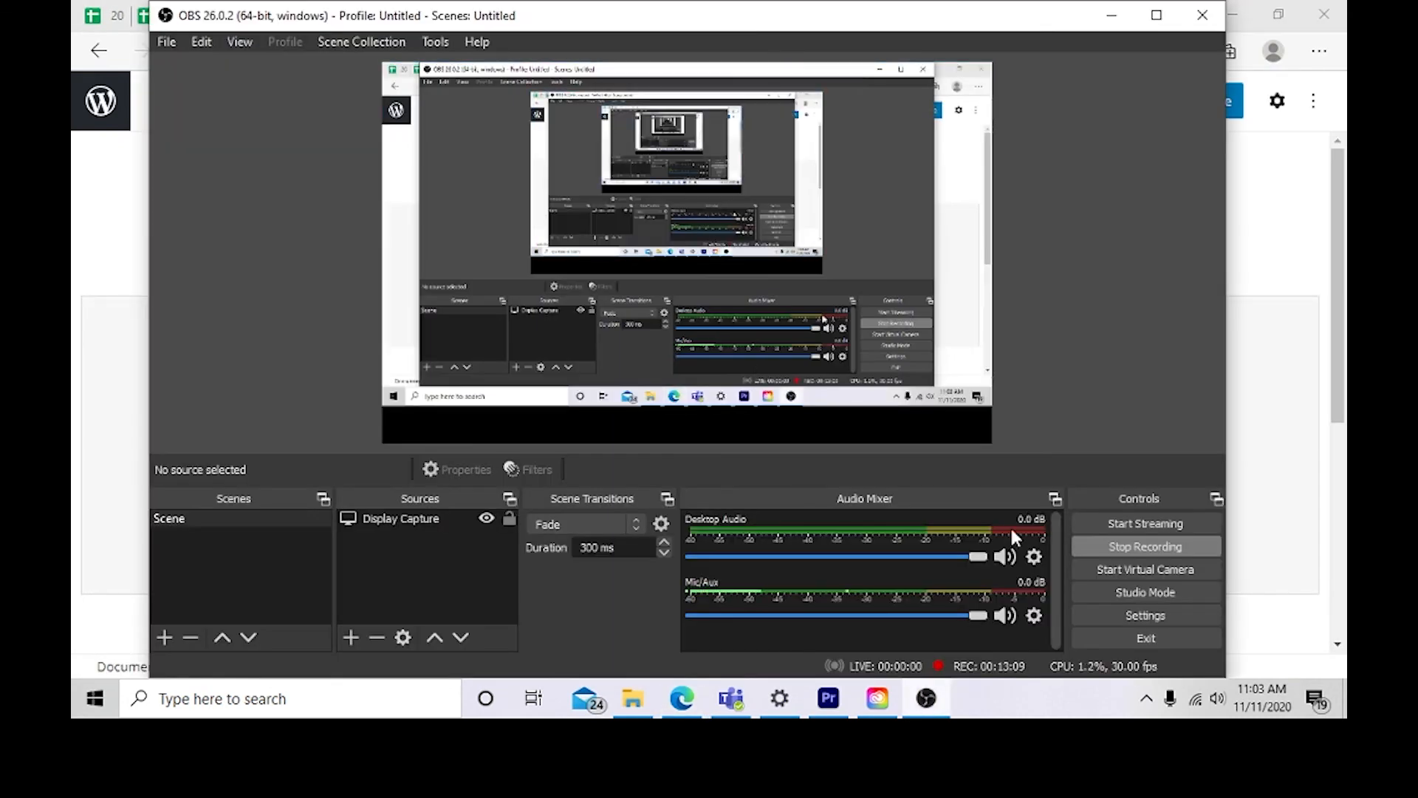
left_click(1121, 554)
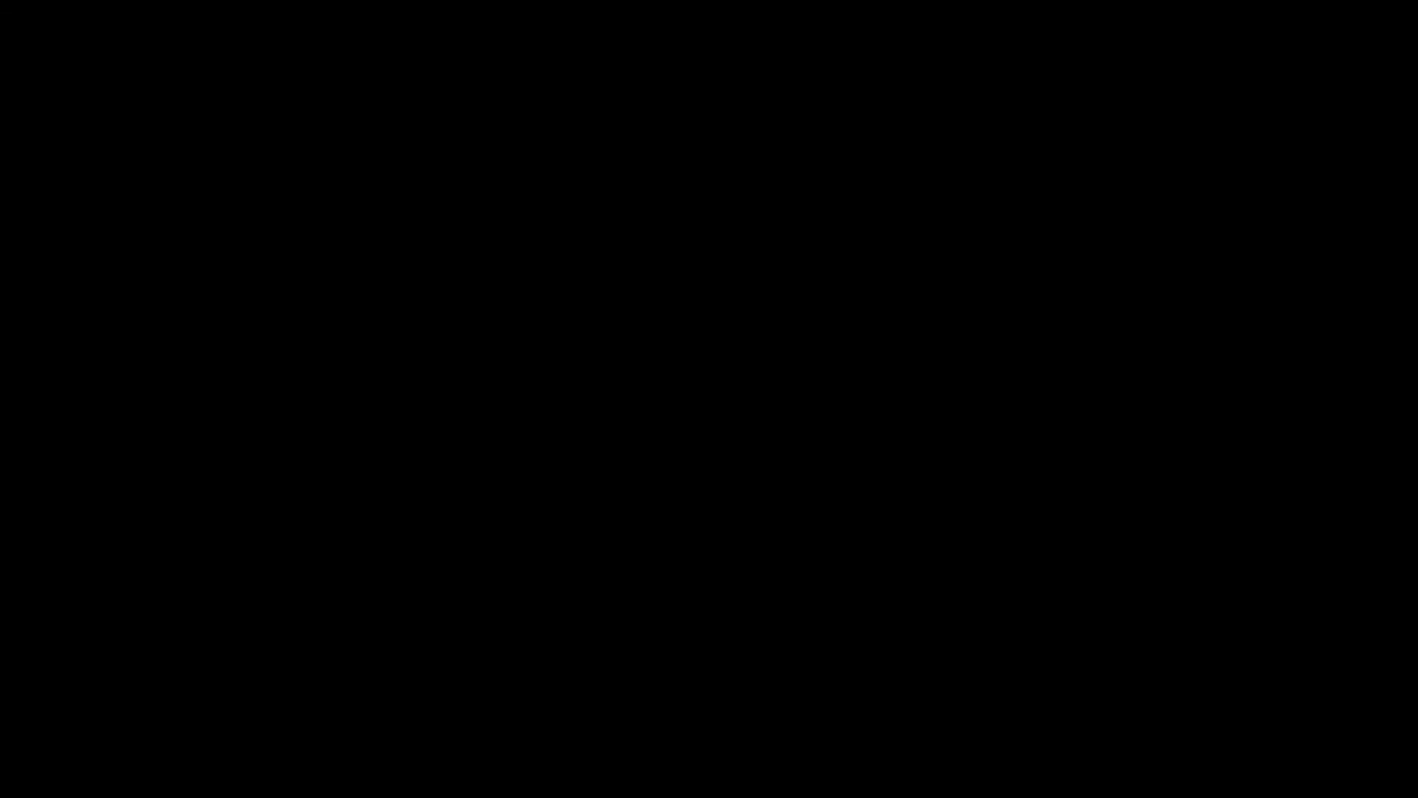